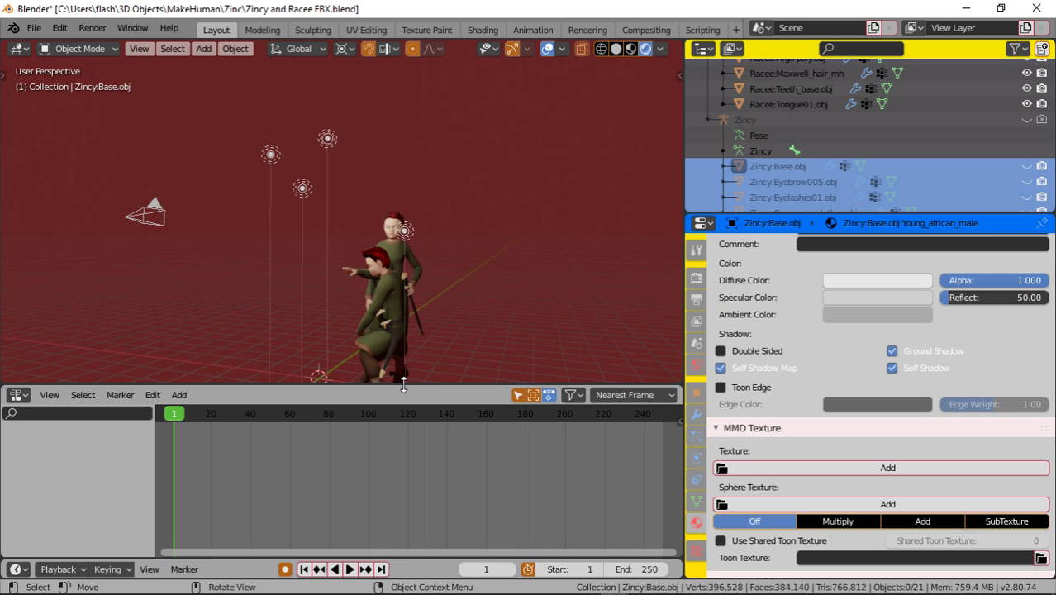
Enlarge the 3D viewport by shrinking the timeline area beneath it, and examine the two red-haired characters up close.
{"action": "left_click_drag", "start_coordinate": [403, 385], "coordinate": [403, 529]}
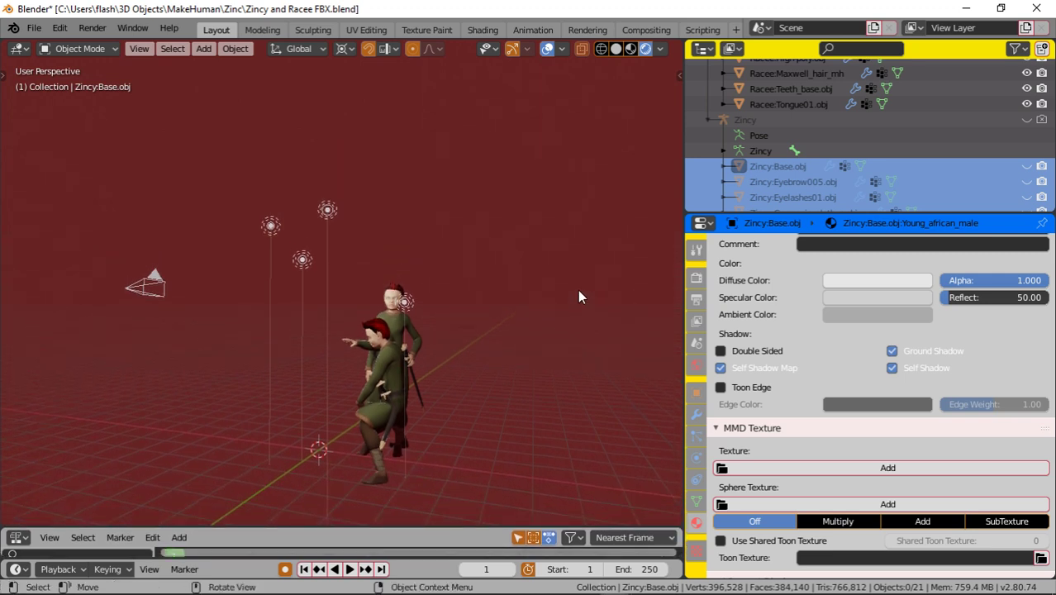
{"action": "scroll", "coordinate": [491, 348], "scroll_direction": "up", "scroll_amount": 3}
{"action": "middle_click_drag", "start_coordinate": [520, 375], "coordinate": [469, 383]}
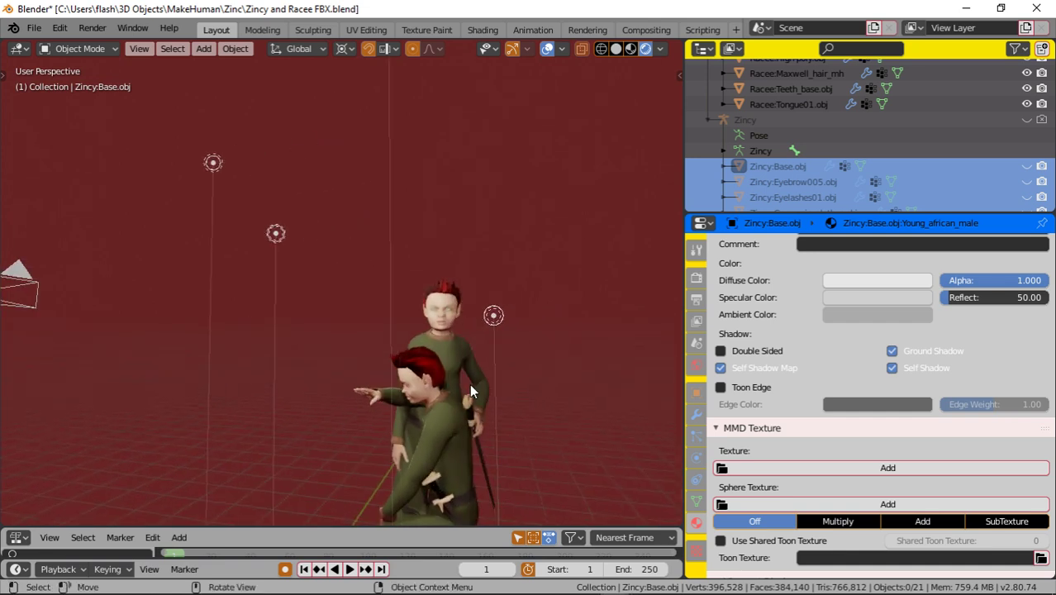
{"action": "middle_click_drag", "start_coordinate": [555, 374], "coordinate": [517, 357]}
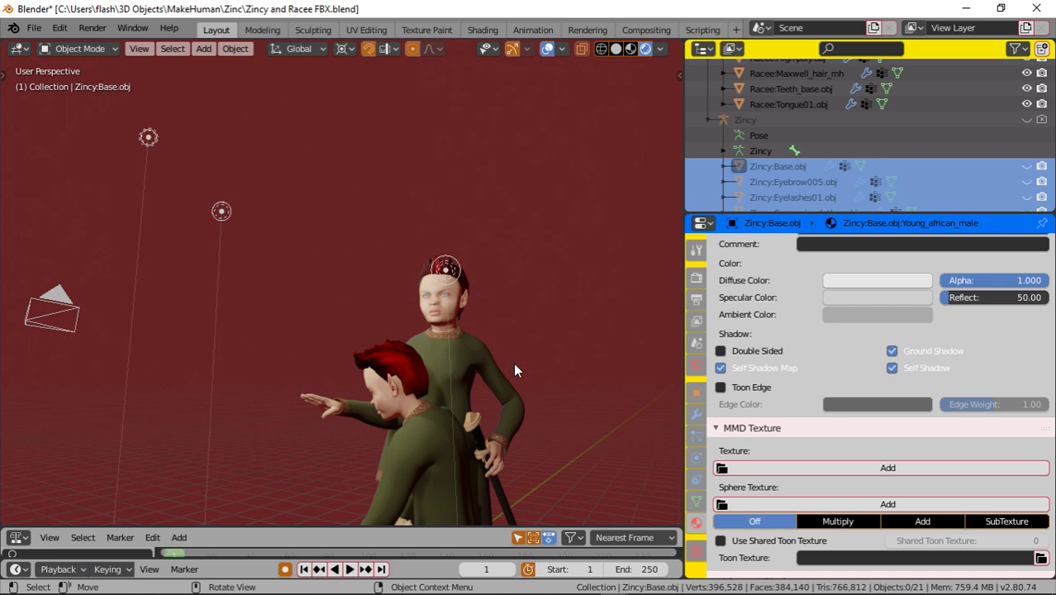
{"action": "middle_click_drag", "start_coordinate": [510, 368], "coordinate": [414, 219]}
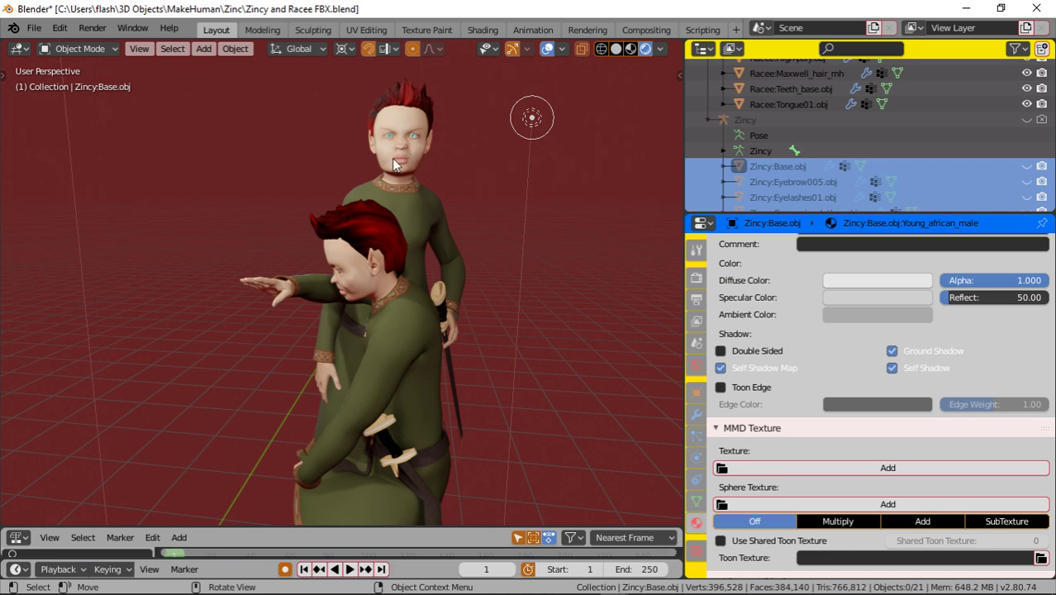
{"action": "middle_click_drag", "start_coordinate": [413, 210], "coordinate": [528, 203]}
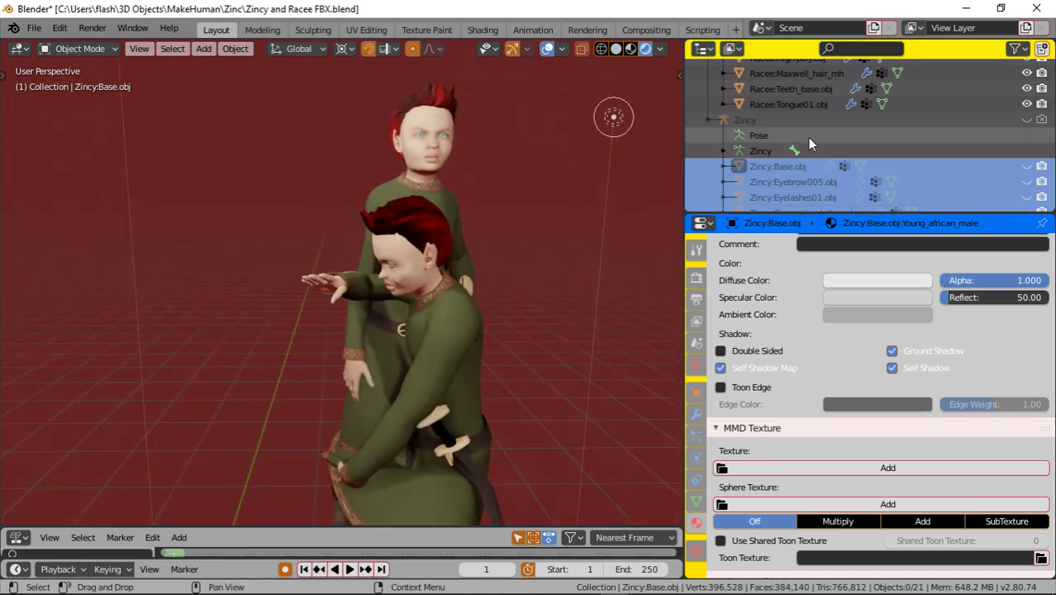
Unhide the Zincy armature and its meshes: Base, Eyebrow005, Eyelashes01, Germanic_clothes, High-poly, Short01 and Tongue01.
{"action": "left_click", "coordinate": [1027, 121]}
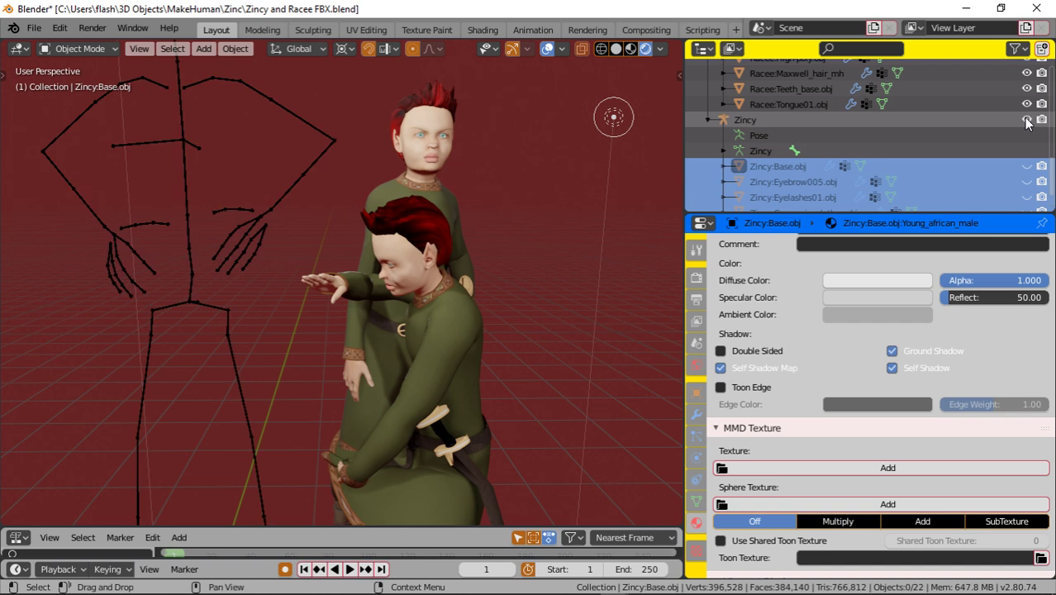
{"action": "left_click", "coordinate": [1027, 166]}
{"action": "left_click", "coordinate": [1027, 181]}
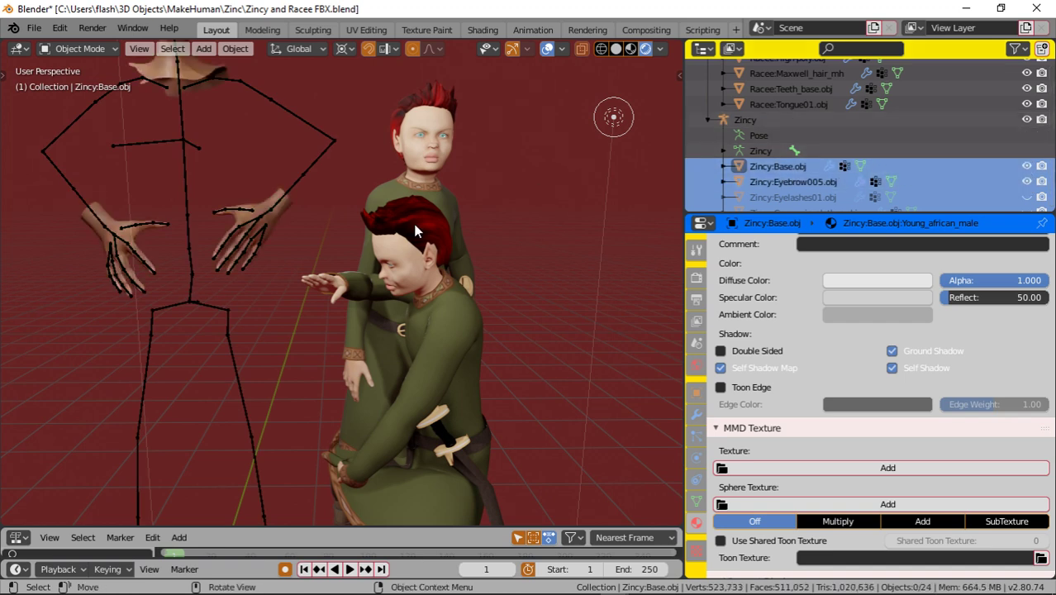
{"action": "middle_click_drag", "start_coordinate": [196, 154], "coordinate": [304, 234]}
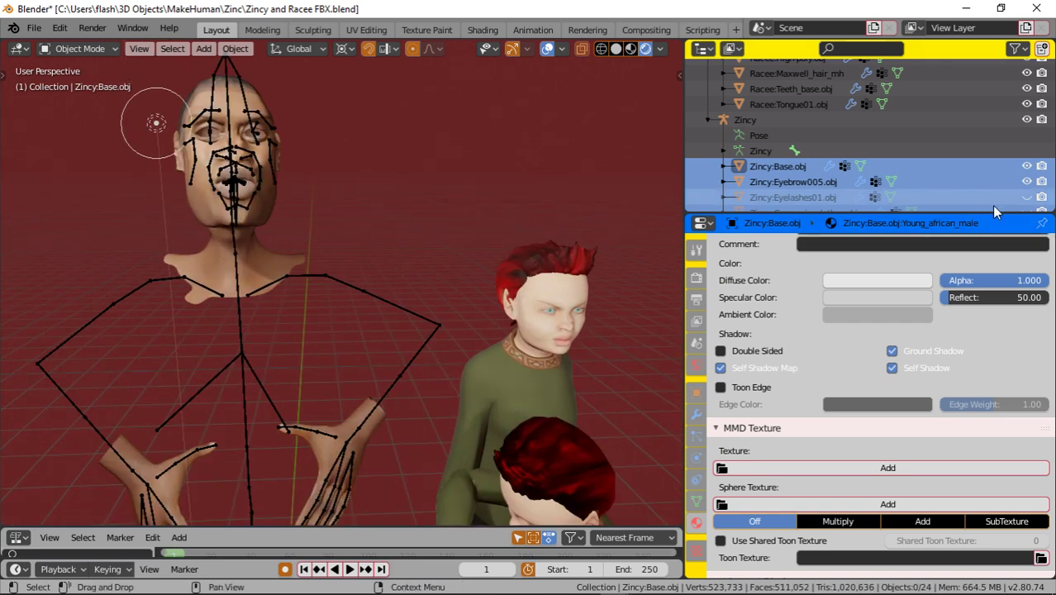
{"action": "scroll", "coordinate": [1015, 186], "scroll_direction": "down", "scroll_amount": 2}
{"action": "left_click", "coordinate": [1027, 166]}
{"action": "left_click", "coordinate": [1028, 182]}
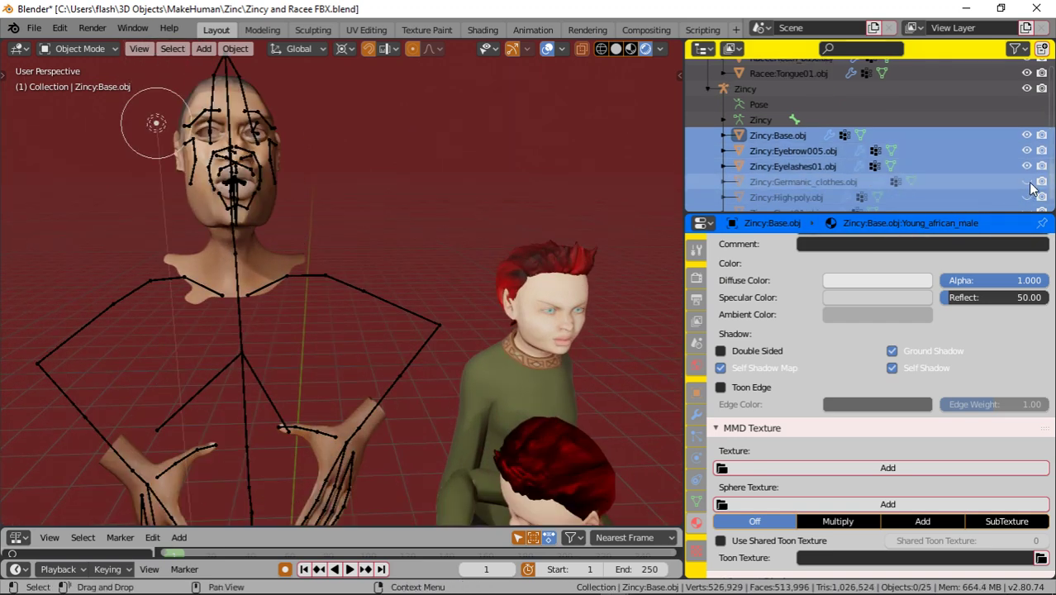
{"action": "left_click", "coordinate": [1027, 198]}
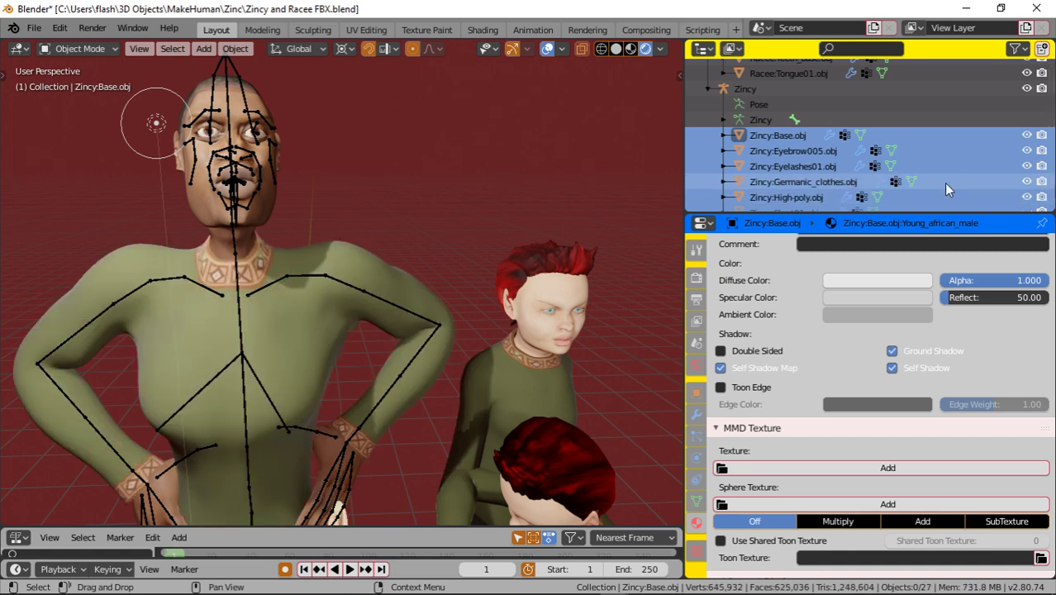
{"action": "scroll", "coordinate": [944, 182], "scroll_direction": "down", "scroll_amount": 2}
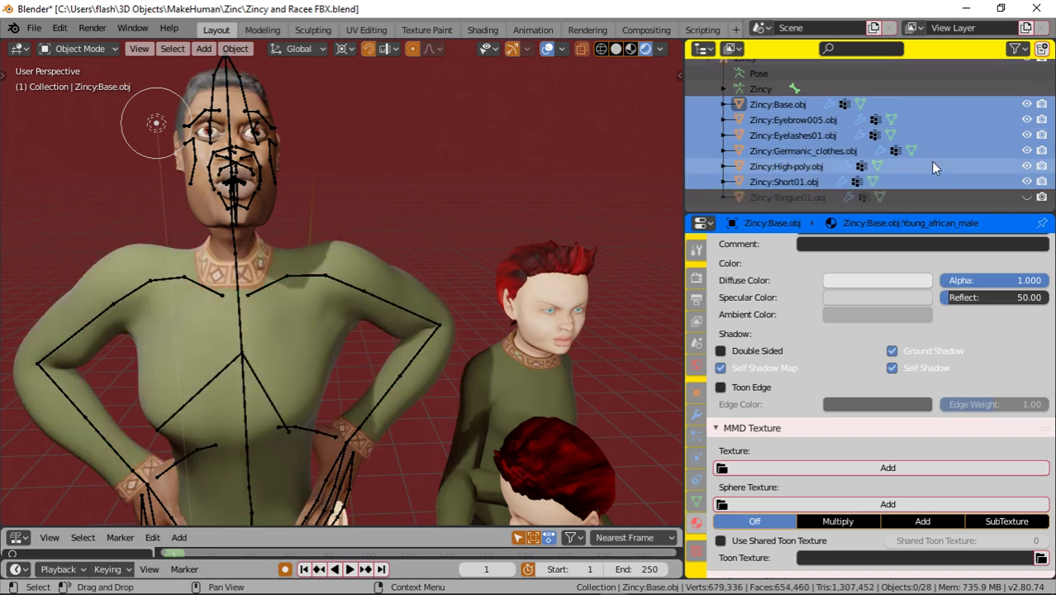
{"action": "left_click", "coordinate": [1028, 182]}
{"action": "left_click", "coordinate": [1027, 197]}
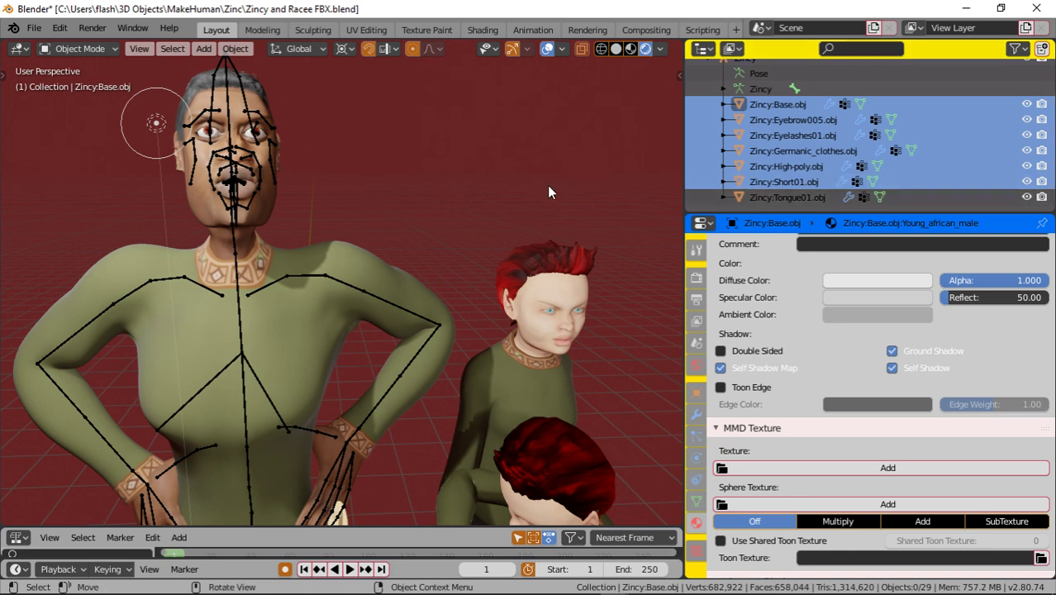
Hide the Zincy armature in the viewport so only the character's meshes show beside the other two figures.
{"action": "left_click", "coordinate": [253, 153]}
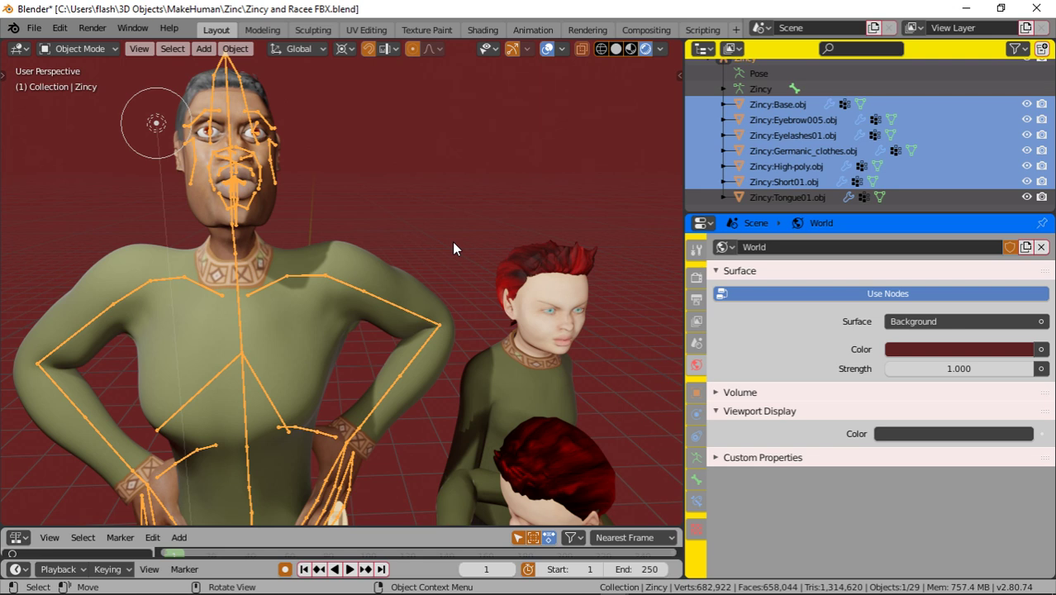
{"action": "key", "text": "h"}
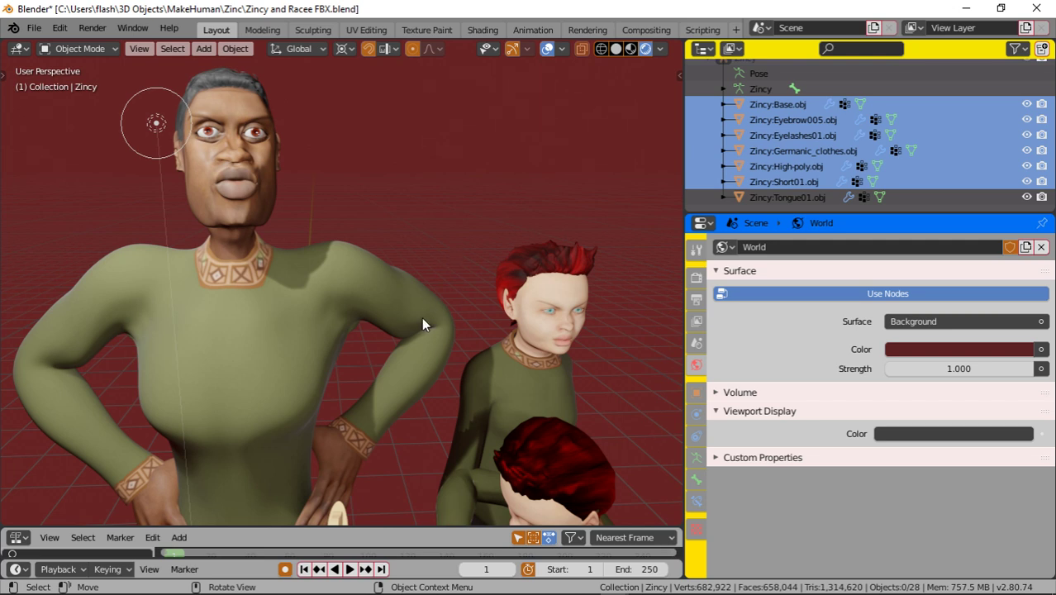
{"action": "middle_click_drag", "start_coordinate": [421, 316], "coordinate": [505, 272]}
{"action": "middle_click_drag", "start_coordinate": [562, 310], "coordinate": [450, 254]}
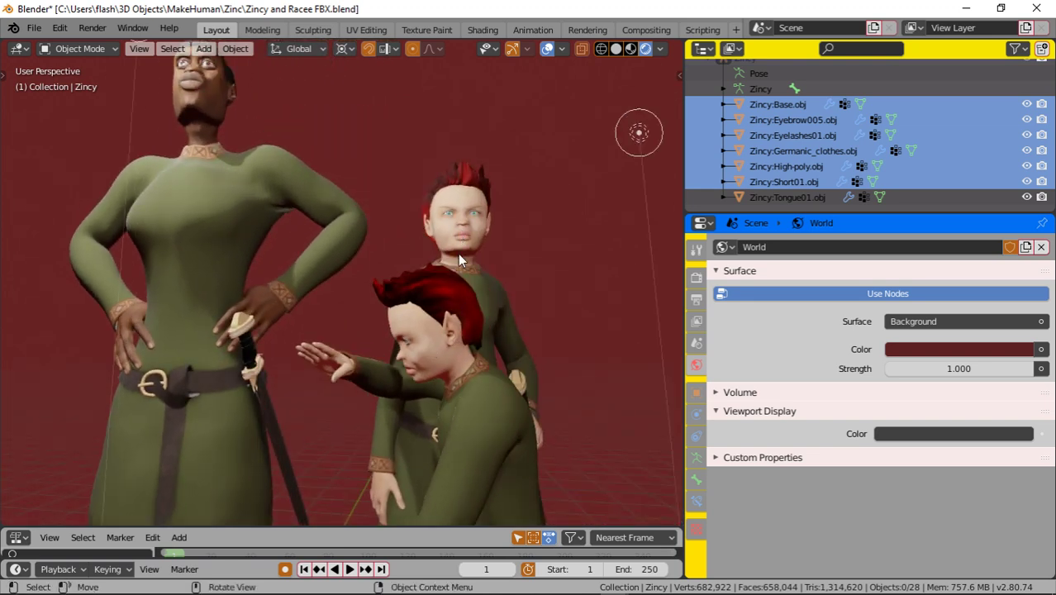
{"action": "middle_click_drag", "start_coordinate": [159, 221], "coordinate": [281, 231]}
Play the animation briefly, stop it at frame 11, and examine the three characters from several angles.
{"action": "key", "text": "space"}
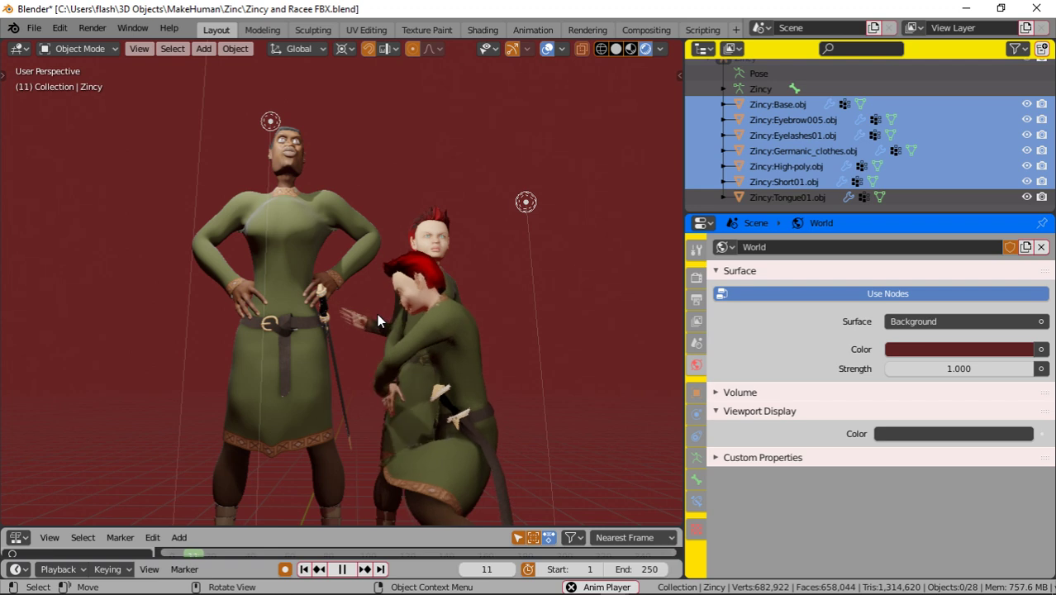
{"action": "key", "text": "space"}
{"action": "scroll", "coordinate": [355, 309], "scroll_direction": "up", "scroll_amount": 4}
{"action": "middle_click_drag", "start_coordinate": [331, 307], "coordinate": [296, 261]}
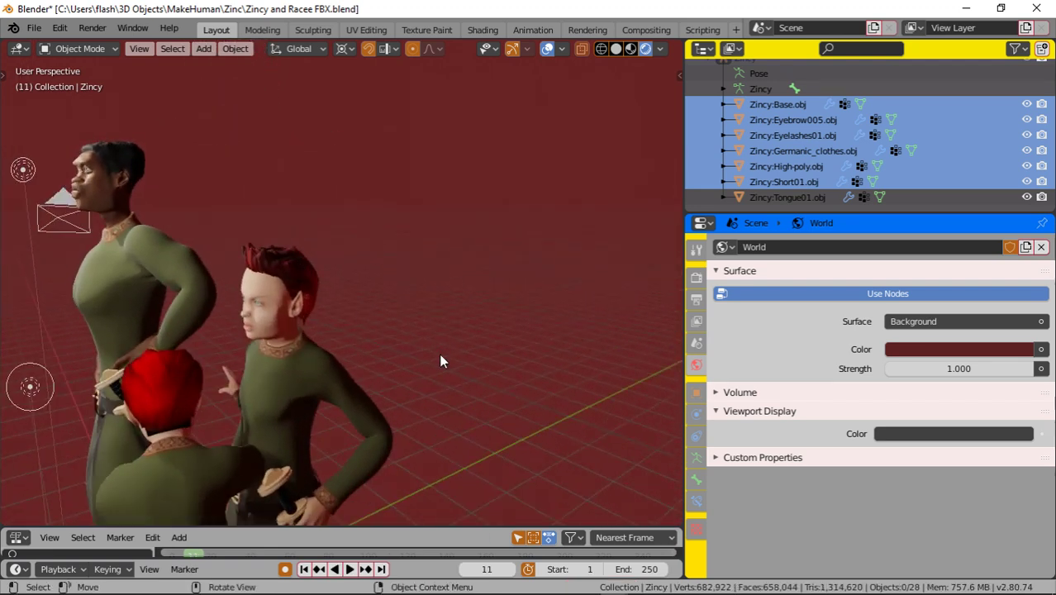
{"action": "middle_click_drag", "start_coordinate": [235, 286], "coordinate": [348, 266]}
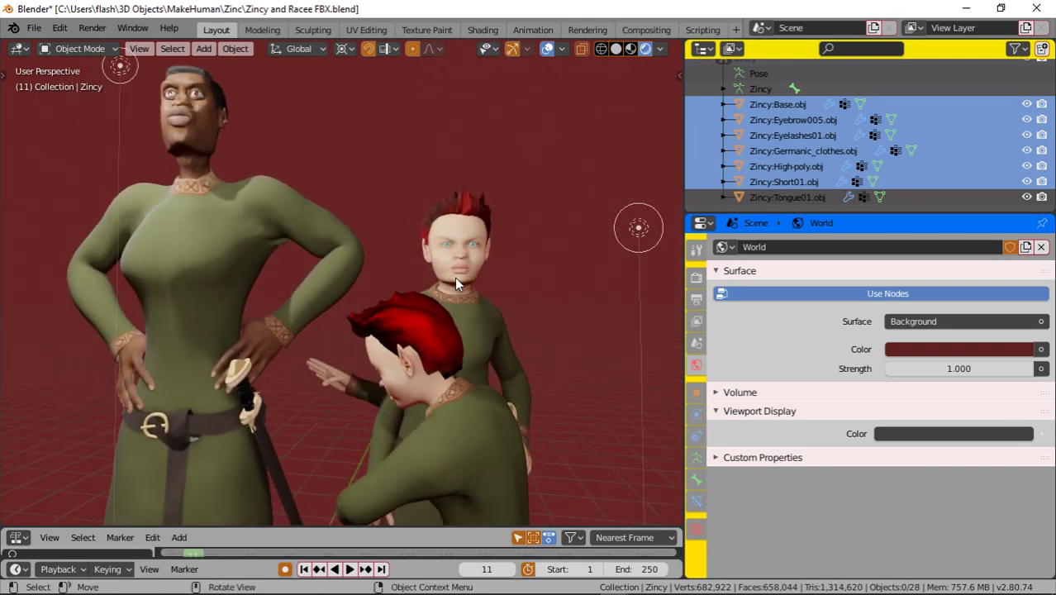
{"action": "middle_click_drag", "start_coordinate": [218, 175], "coordinate": [273, 180]}
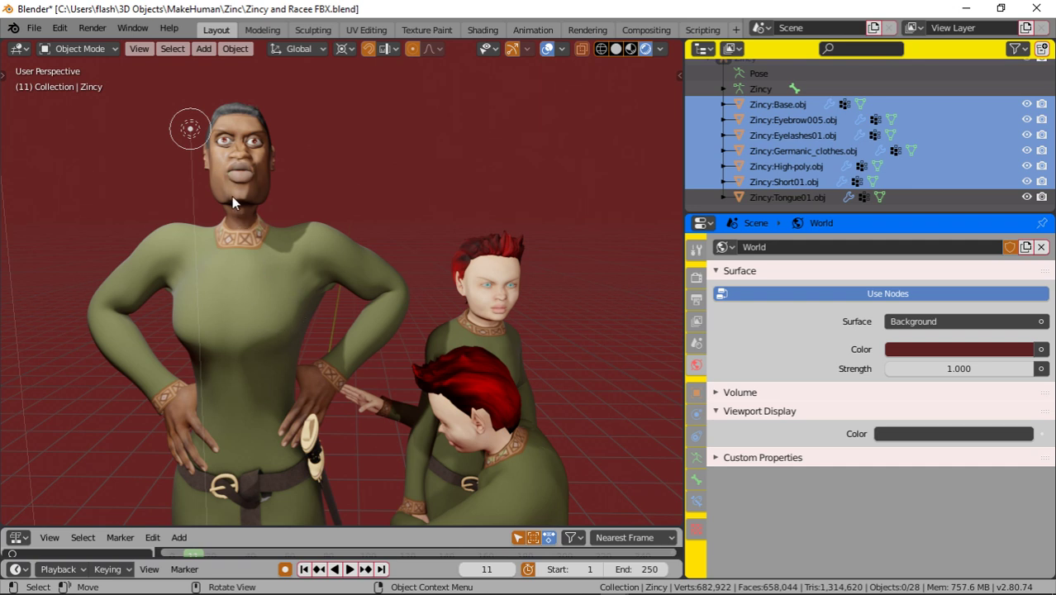
{"action": "middle_click_drag", "start_coordinate": [233, 198], "coordinate": [286, 205]}
{"action": "scroll", "coordinate": [291, 205], "scroll_direction": "up", "scroll_amount": 5}
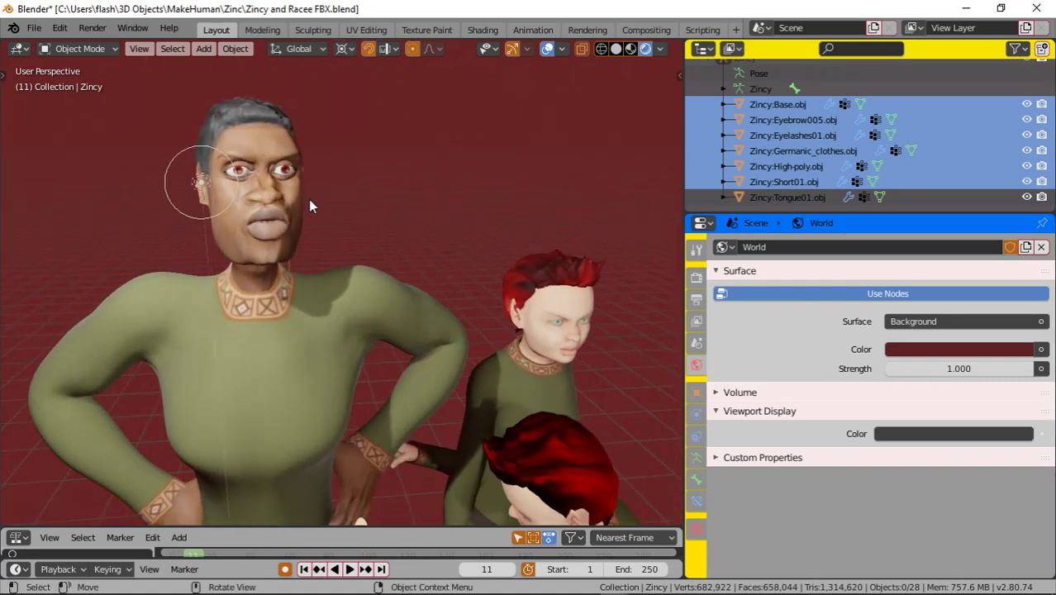
{"action": "middle_click_drag", "start_coordinate": [307, 202], "coordinate": [284, 242]}
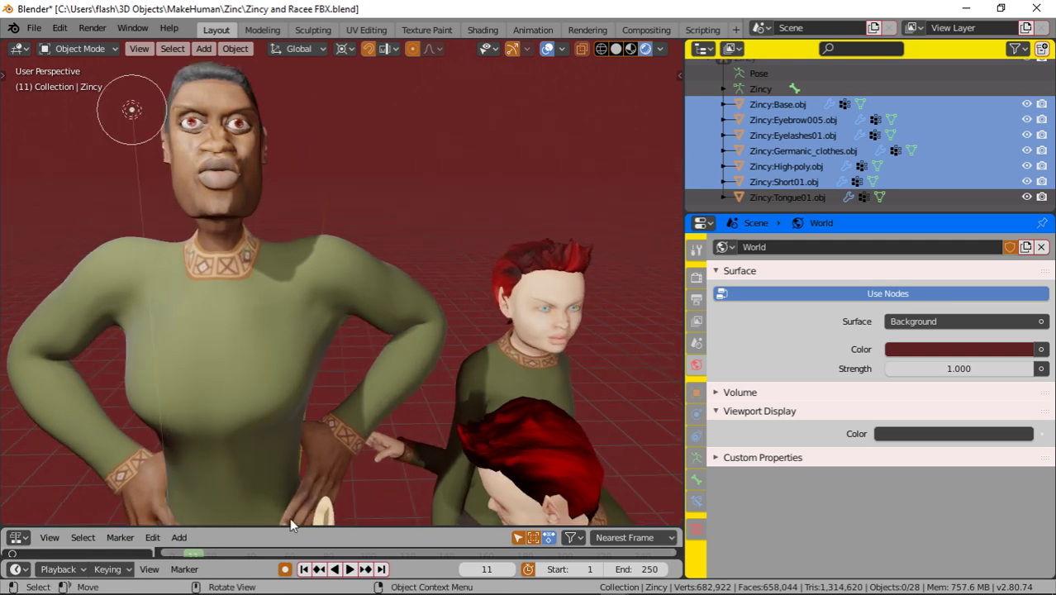
Switch to the Firefox window with the YouTube Live Control Room and open the YouTube home page in a new tab.
{"action": "mouse_move", "coordinate": [246, 589]}
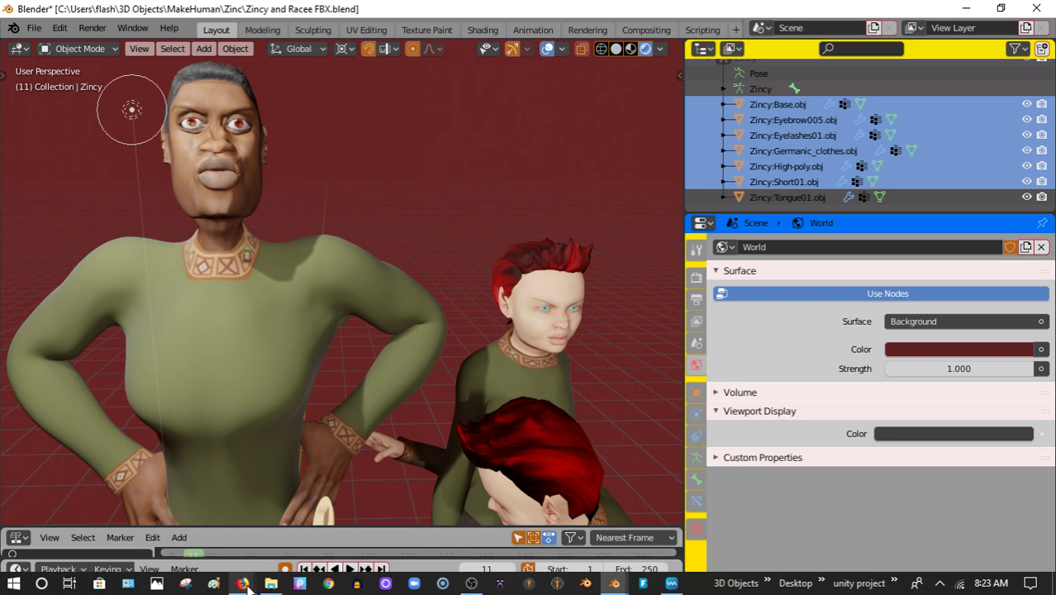
{"action": "left_click", "coordinate": [202, 488]}
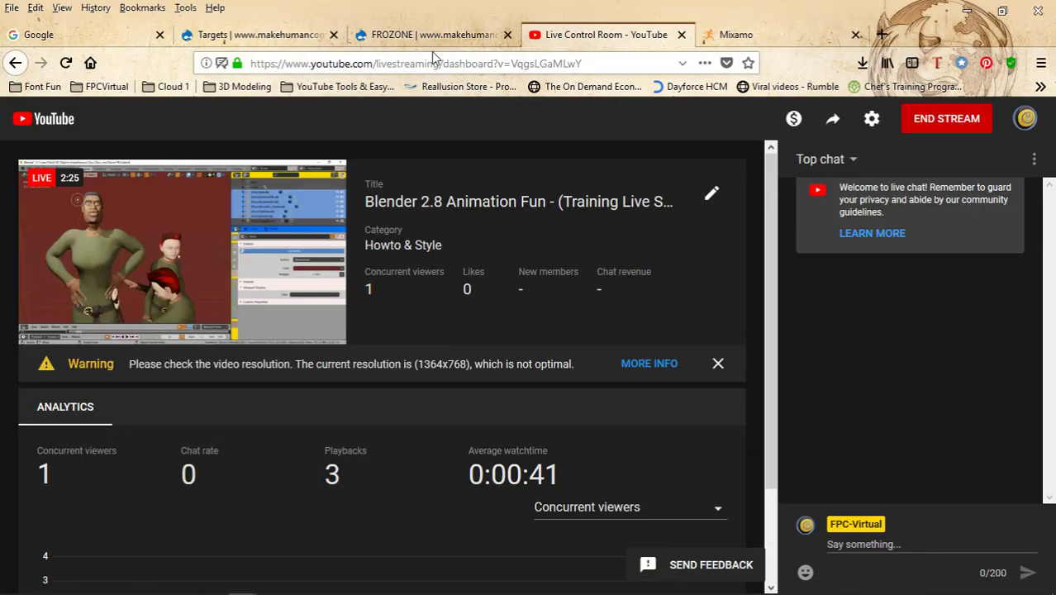
{"action": "right_click", "coordinate": [51, 129]}
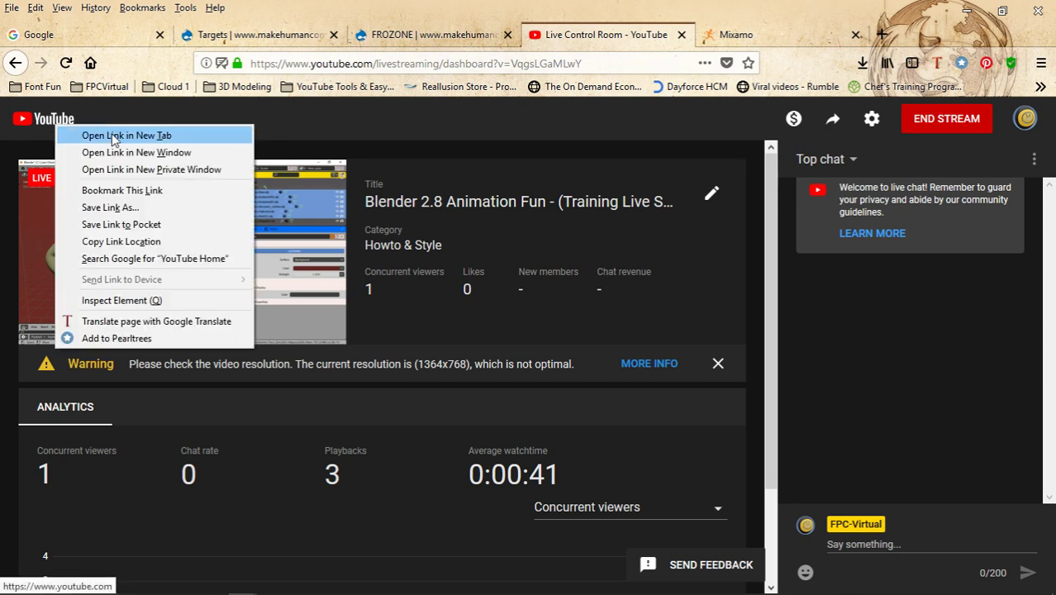
{"action": "left_click", "coordinate": [66, 135]}
{"action": "left_click", "coordinate": [759, 34]}
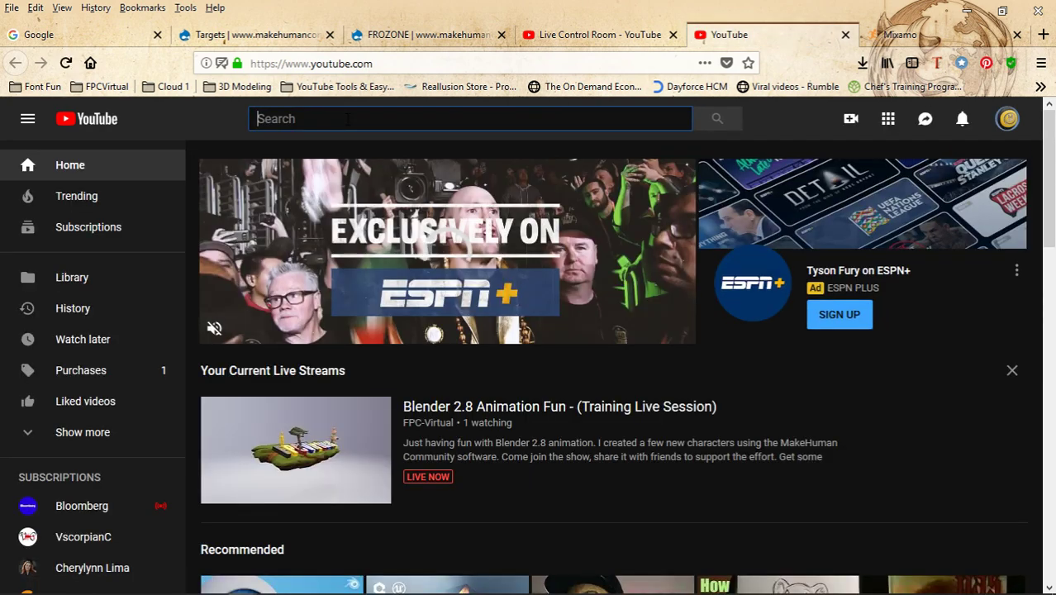
Search YouTube for "rap dummies" and open the Rap Dummies channel from the results.
{"action": "type", "text": "r"}
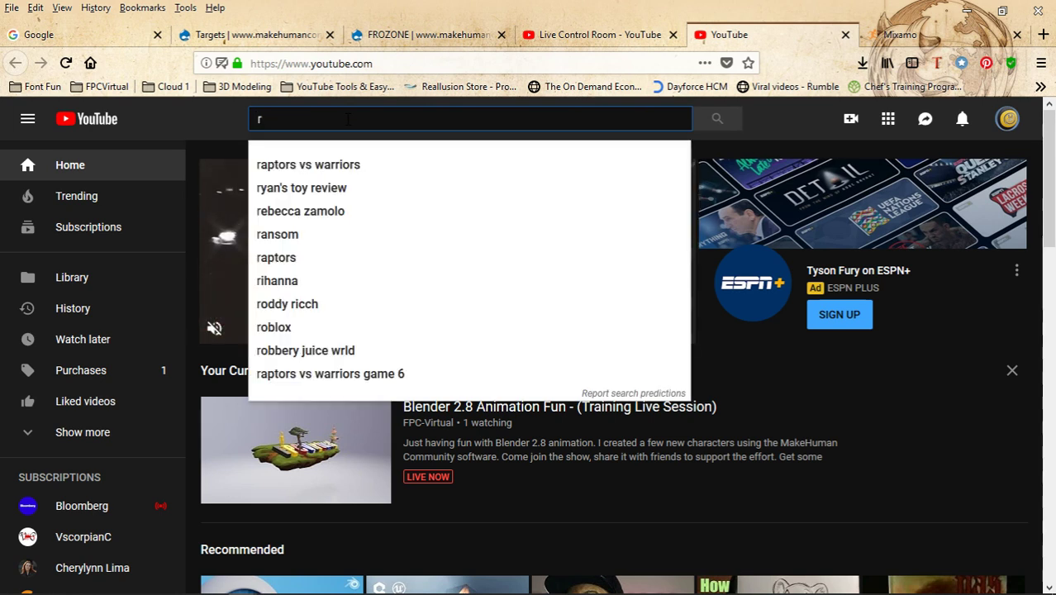
{"action": "type", "text": "ap dummies"}
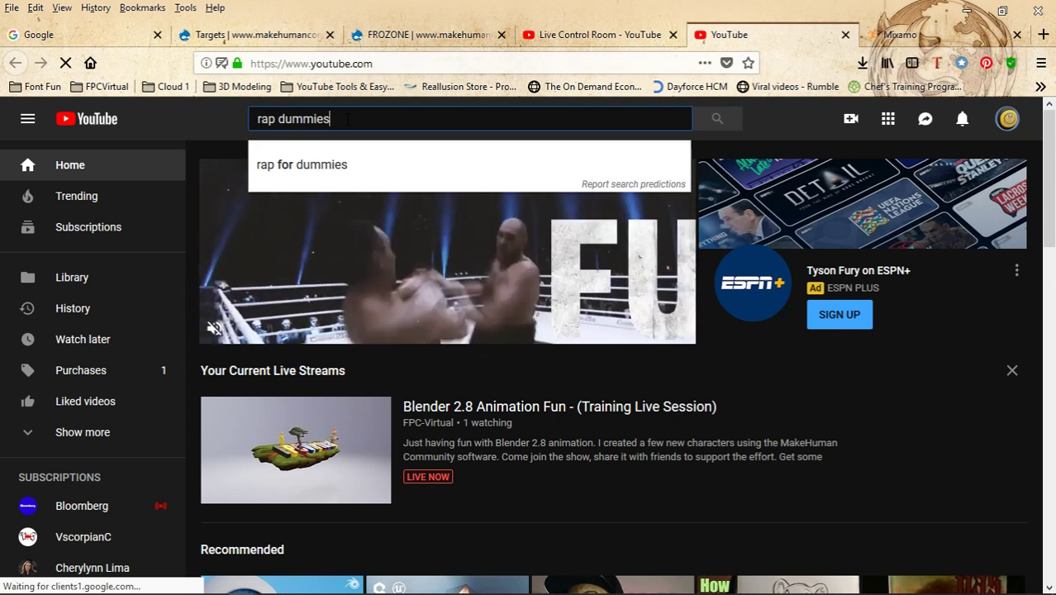
{"action": "key", "text": "Return"}
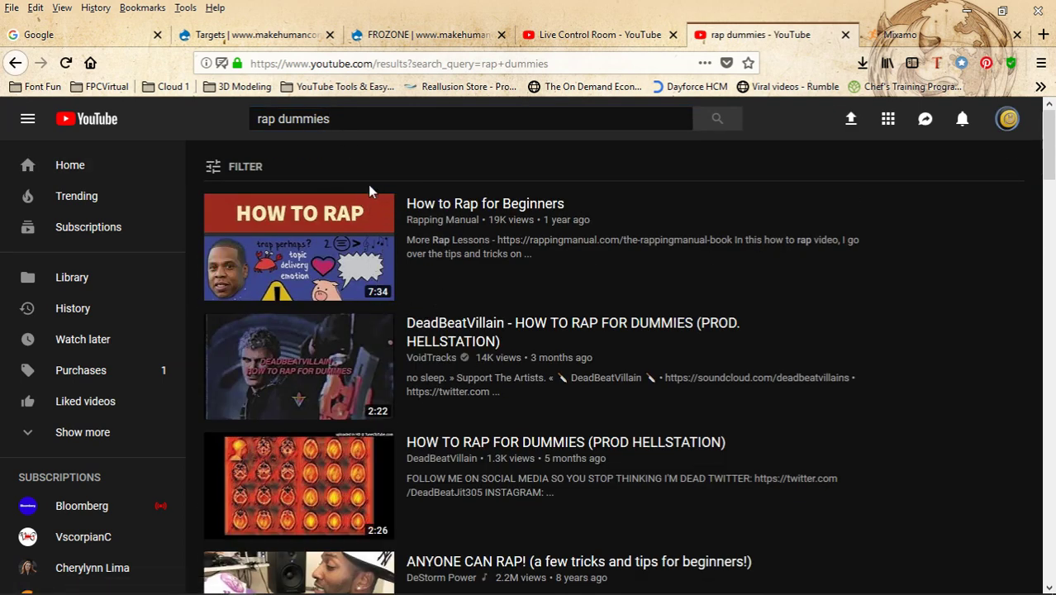
{"action": "scroll", "coordinate": [372, 190], "scroll_direction": "down", "scroll_amount": 8}
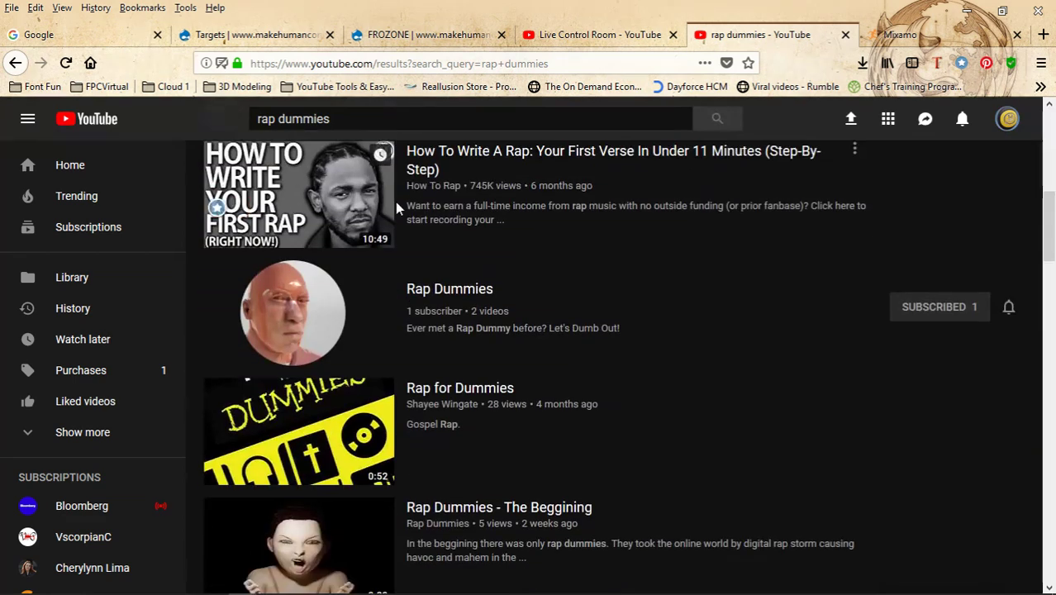
{"action": "scroll", "coordinate": [398, 208], "scroll_direction": "up", "scroll_amount": 2}
{"action": "left_click", "coordinate": [455, 206]}
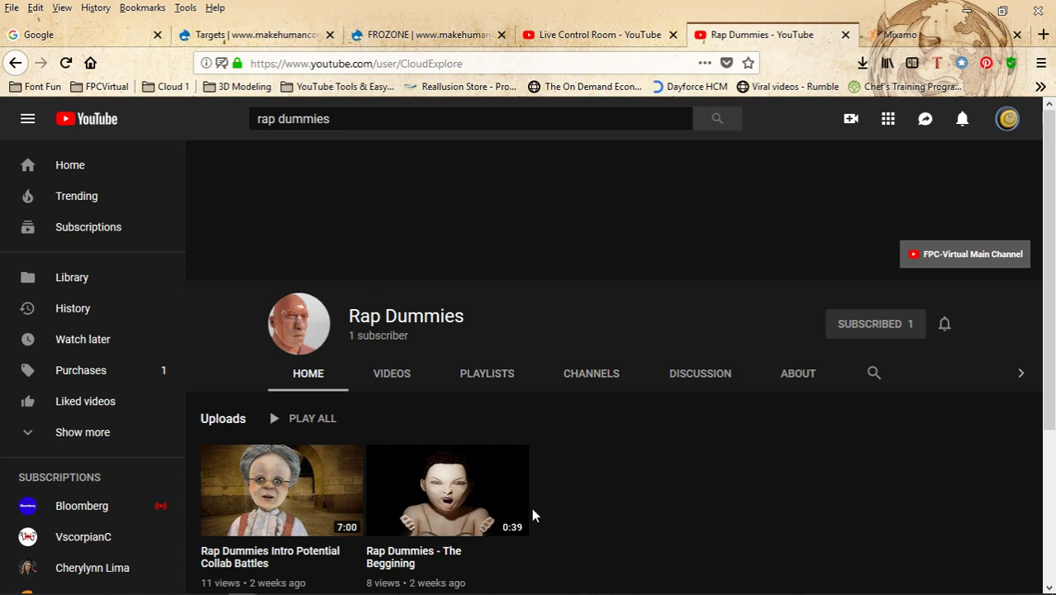
Look over the Rap Dummies channel's banner and uploads, and minimize the browser to return to Blender.
{"action": "scroll", "coordinate": [524, 463], "scroll_direction": "down", "scroll_amount": 2}
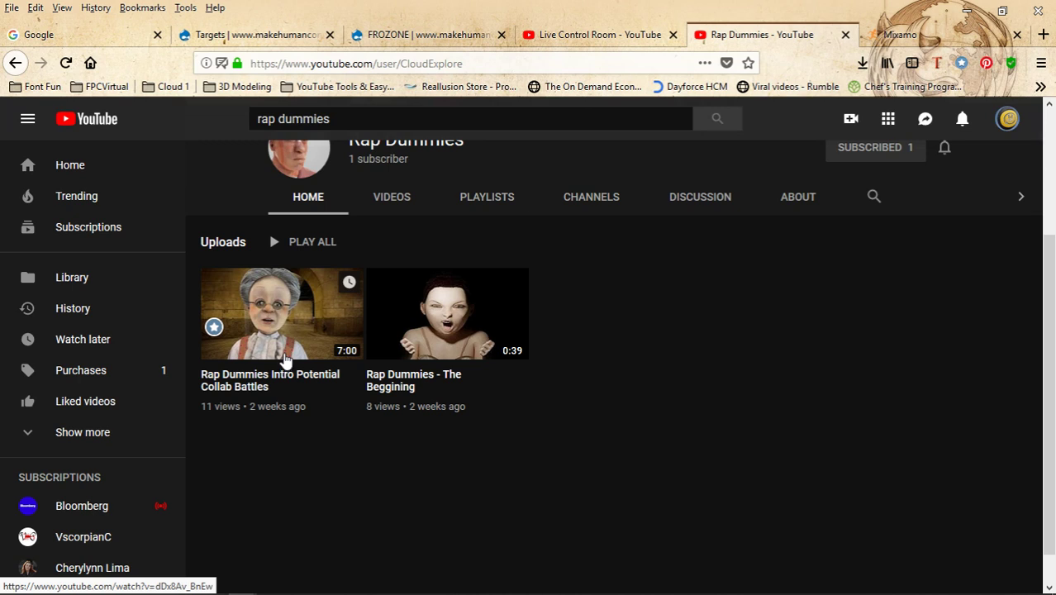
{"action": "scroll", "coordinate": [285, 361], "scroll_direction": "up", "scroll_amount": 3}
{"action": "scroll", "coordinate": [304, 489], "scroll_direction": "down", "scroll_amount": 1}
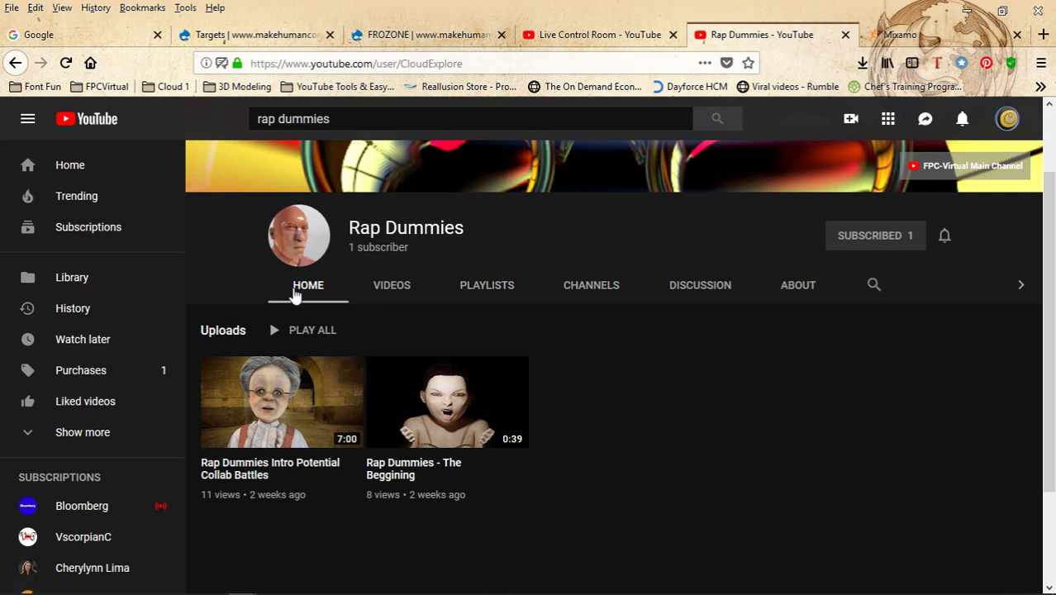
{"action": "scroll", "coordinate": [364, 389], "scroll_direction": "up", "scroll_amount": 2}
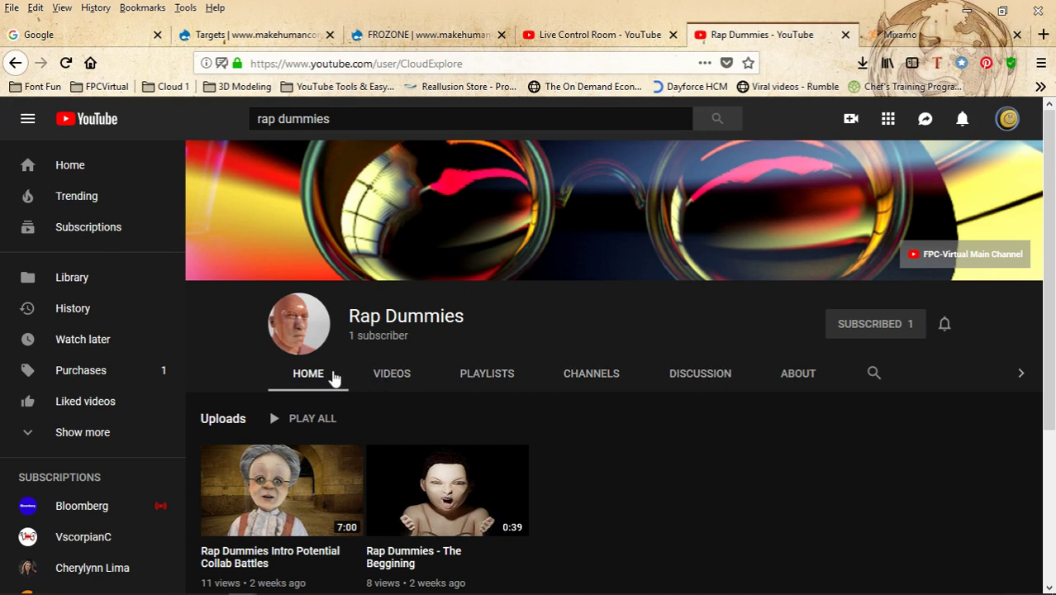
{"action": "scroll", "coordinate": [382, 434], "scroll_direction": "down", "scroll_amount": 2}
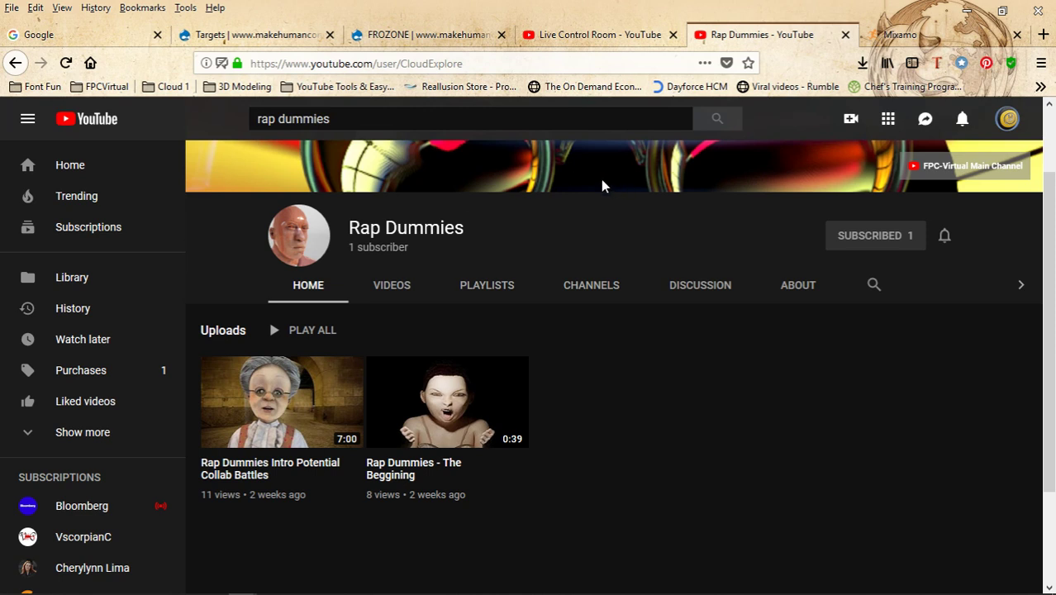
{"action": "left_click", "coordinate": [965, 15]}
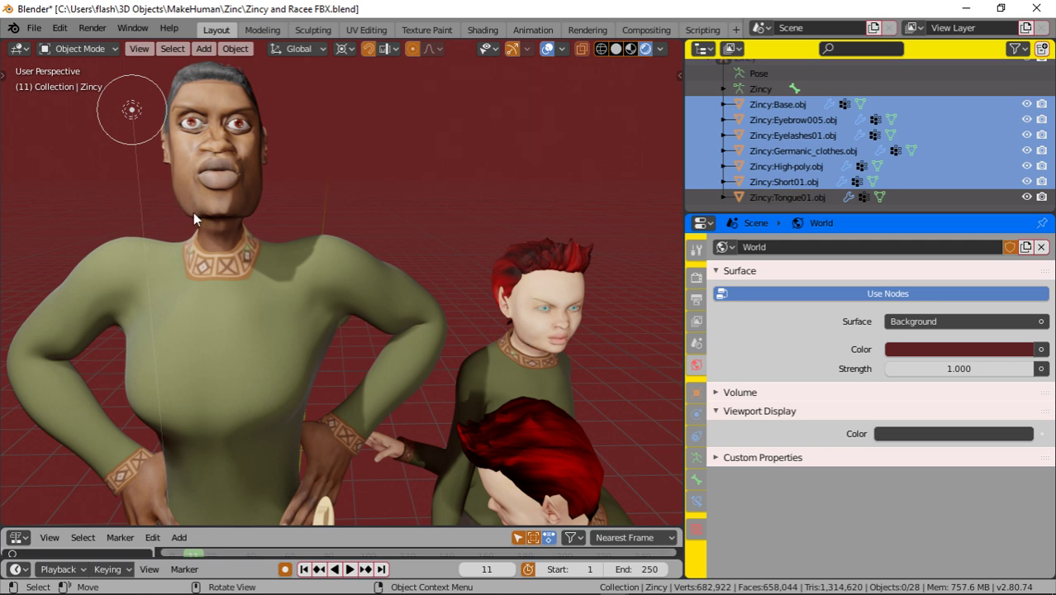
Examine Zincy and the two red-haired characters from several angles, comparing their faces, poses and clothing.
{"action": "middle_click_drag", "start_coordinate": [227, 206], "coordinate": [311, 217]}
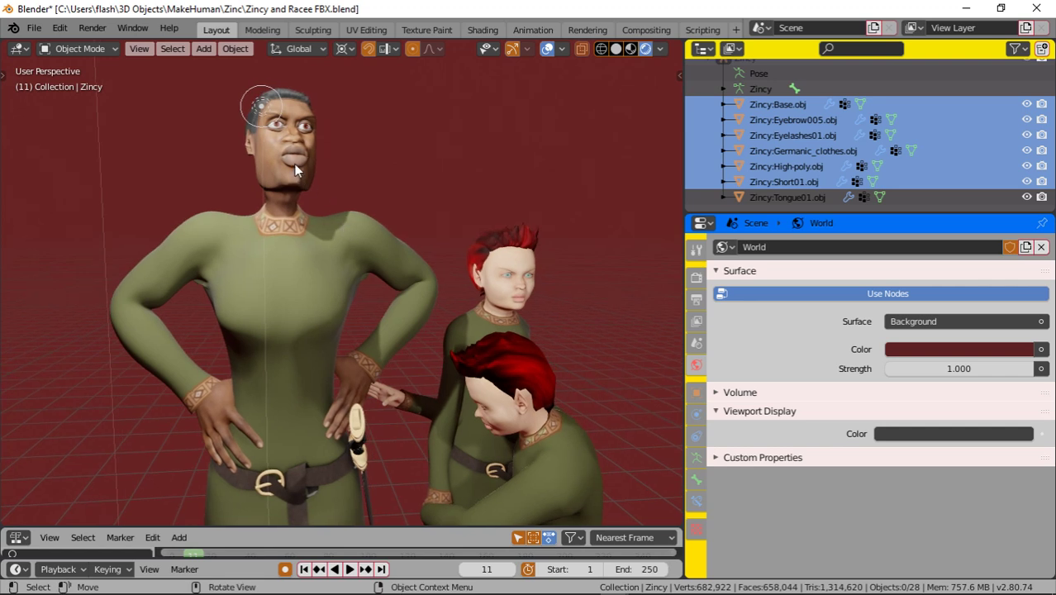
{"action": "middle_click_drag", "start_coordinate": [295, 170], "coordinate": [318, 219]}
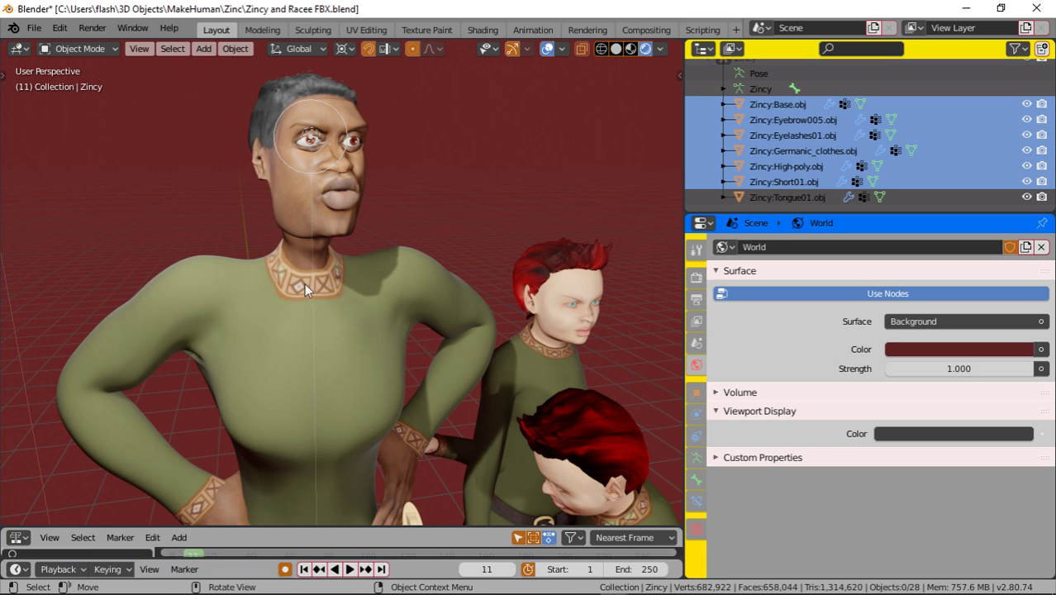
{"action": "scroll", "coordinate": [304, 283], "scroll_direction": "down", "scroll_amount": 2}
{"action": "middle_click_drag", "start_coordinate": [305, 283], "coordinate": [378, 252]}
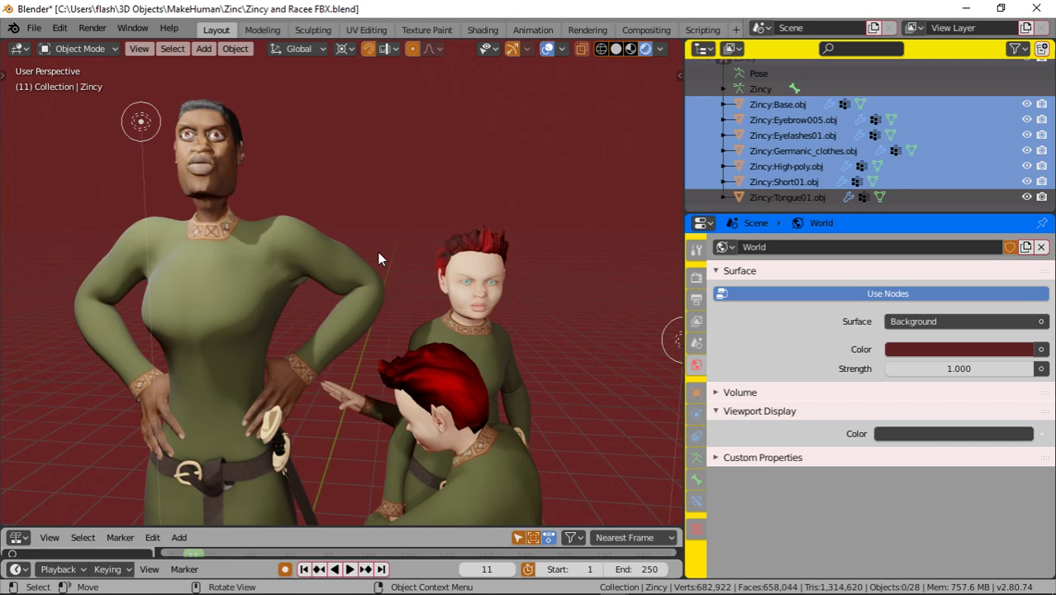
{"action": "middle_click_drag", "start_coordinate": [288, 279], "coordinate": [374, 262]}
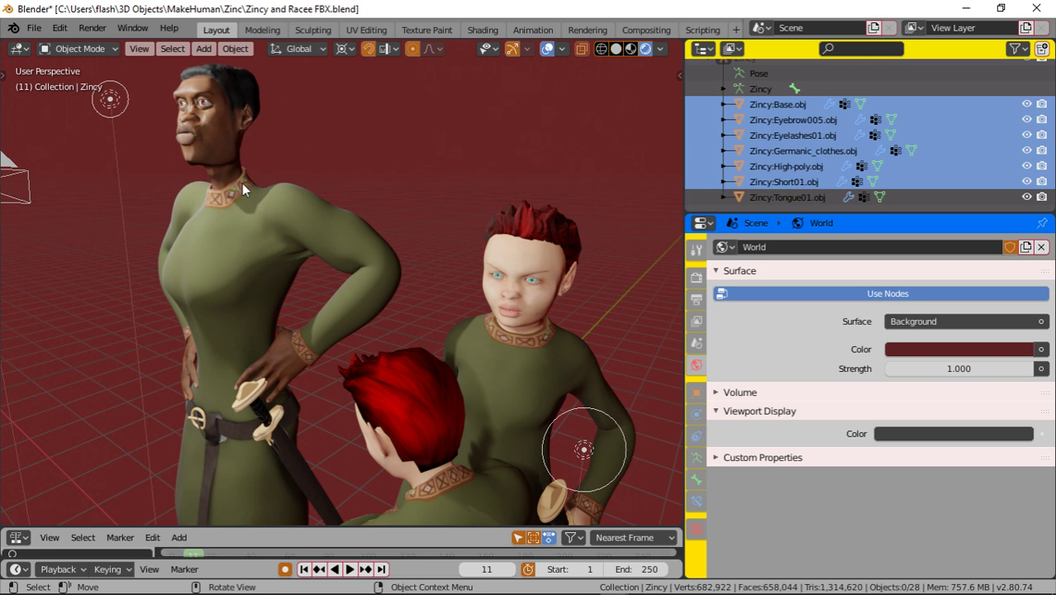
{"action": "mouse_move", "coordinate": [242, 182]}
{"action": "middle_mouse_down"}
{"action": "mouse_move", "coordinate": [206, 175]}
{"action": "mouse_move", "coordinate": [244, 181]}
{"action": "middle_mouse_up"}
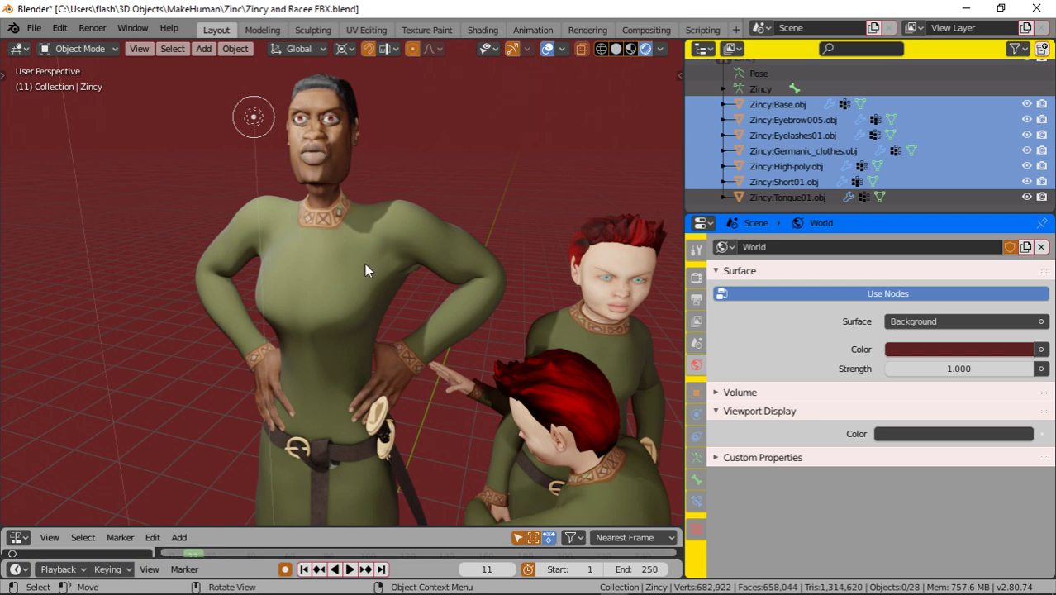
{"action": "middle_click_drag", "start_coordinate": [526, 278], "coordinate": [496, 300]}
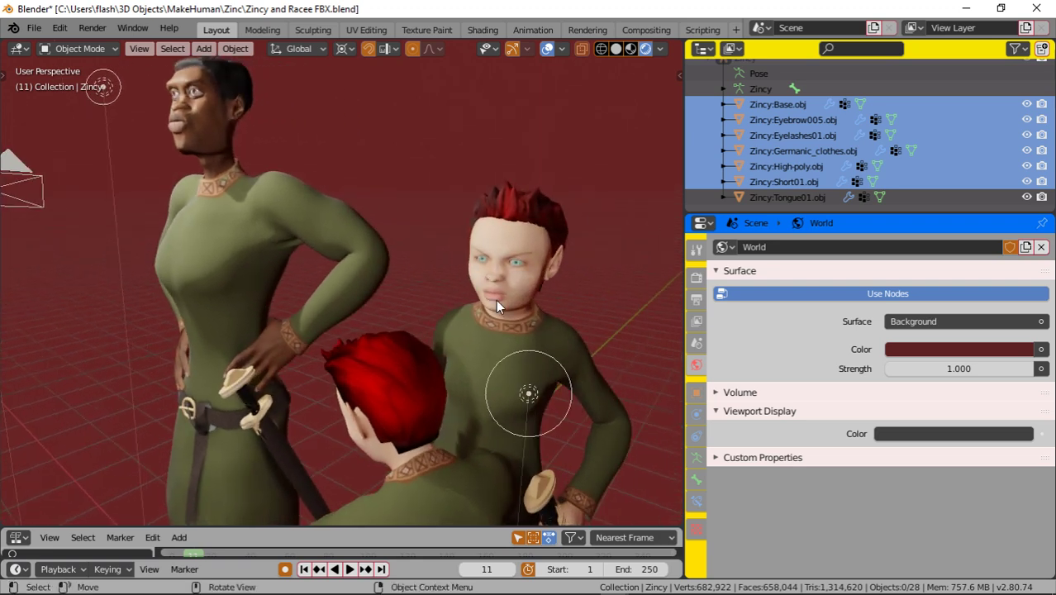
{"action": "middle_click_drag", "start_coordinate": [285, 294], "coordinate": [365, 262]}
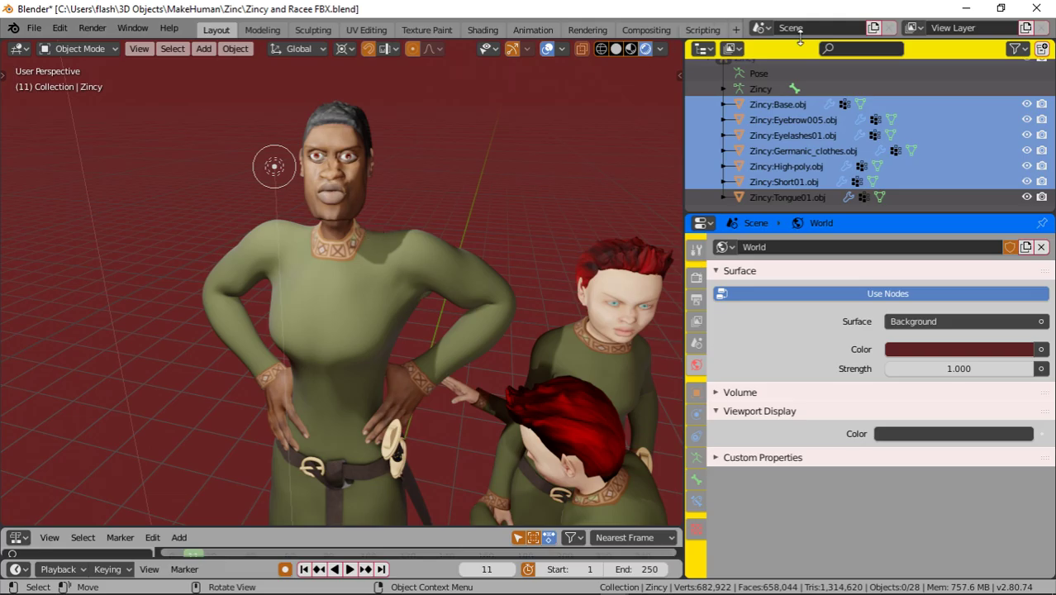
Minimize Blender and its Preferences window, and launch Papagayo from the desktop.
{"action": "left_click", "coordinate": [966, 8]}
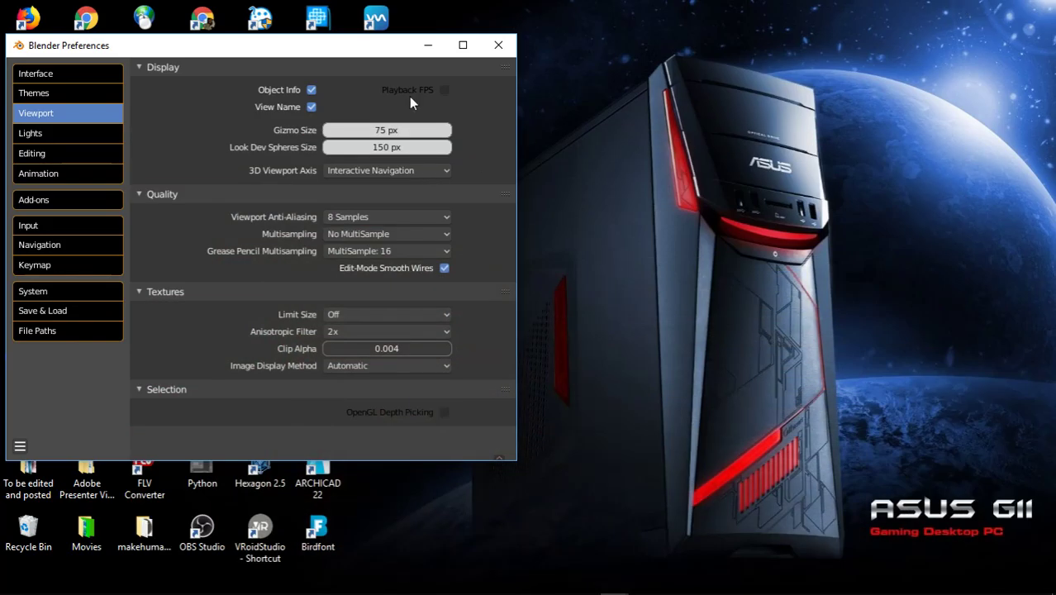
{"action": "left_click", "coordinate": [427, 44]}
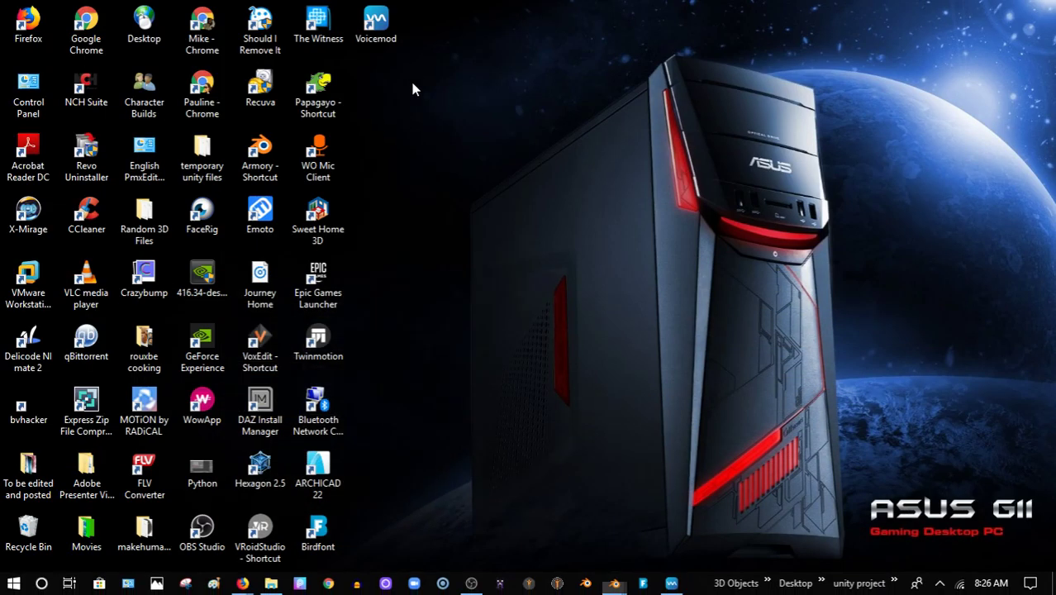
{"action": "double_click", "coordinate": [328, 88]}
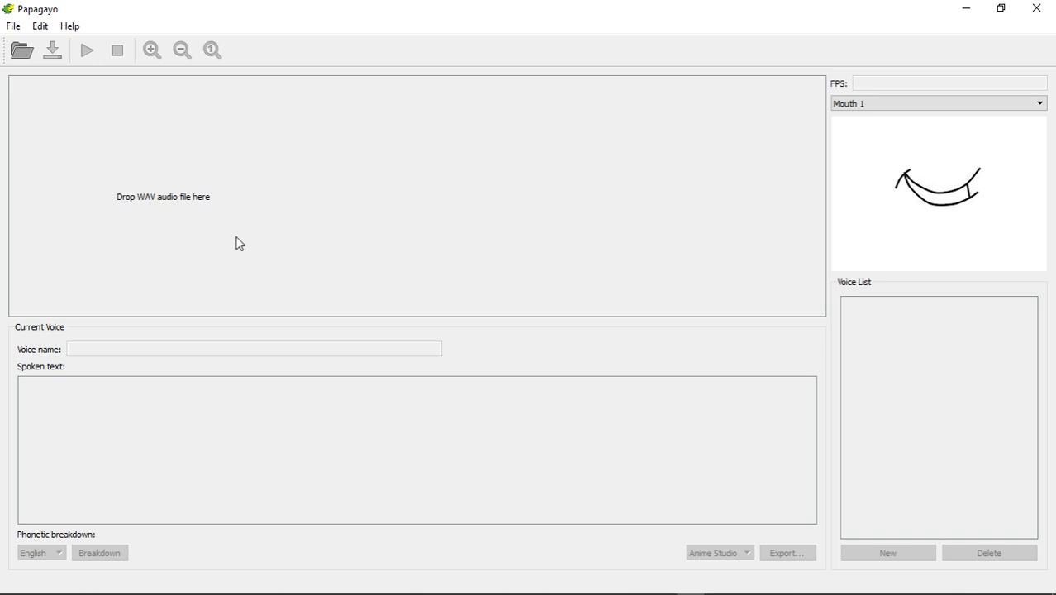
Launch Audacity, dismiss its welcome message, look over its audio export options, and minimize it.
{"action": "mouse_move", "coordinate": [186, 588]}
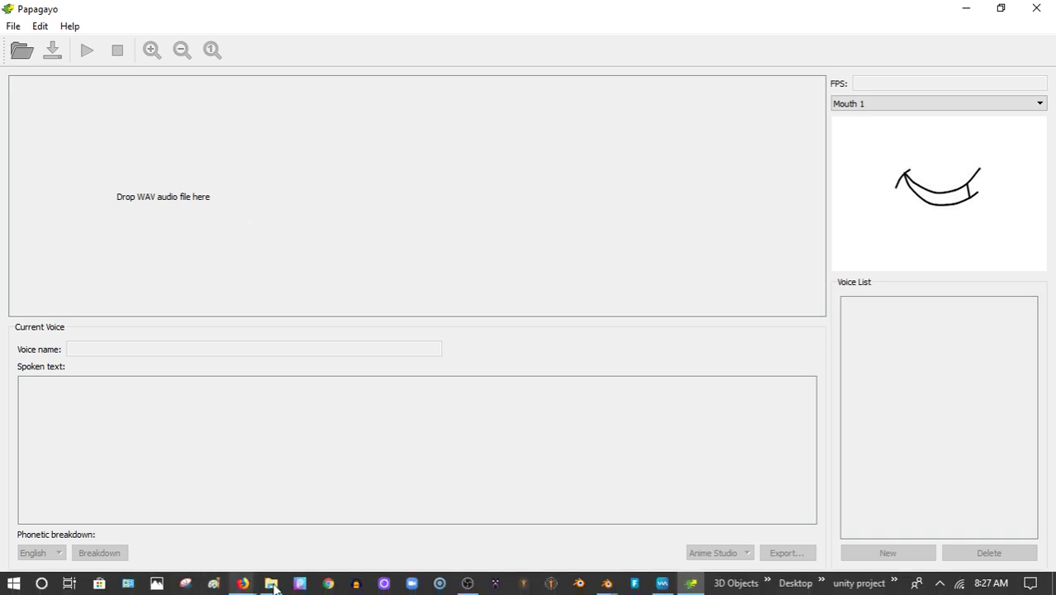
{"action": "left_click", "coordinate": [357, 586]}
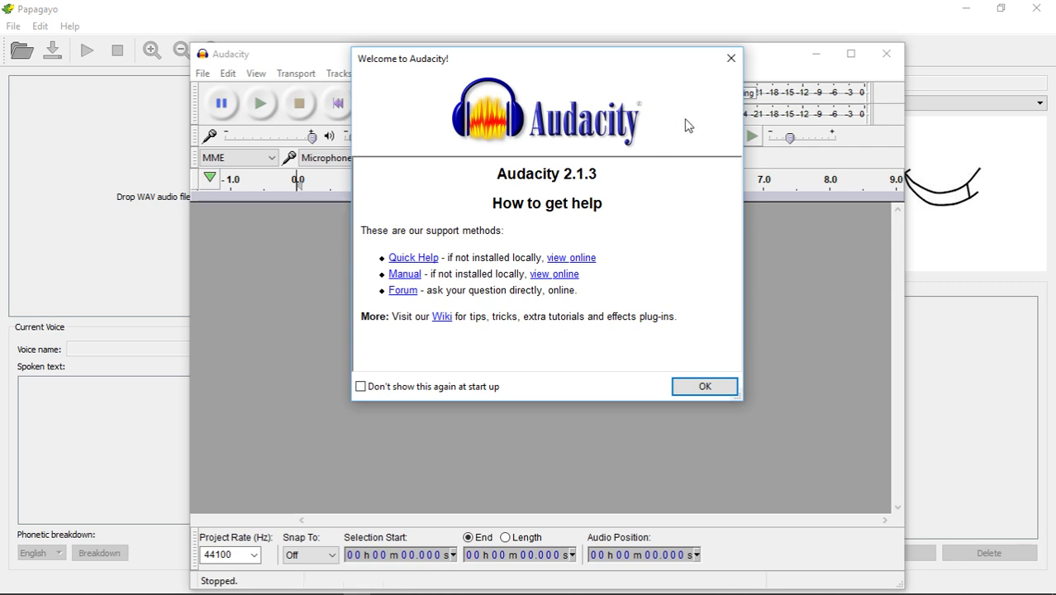
{"action": "left_click", "coordinate": [731, 58]}
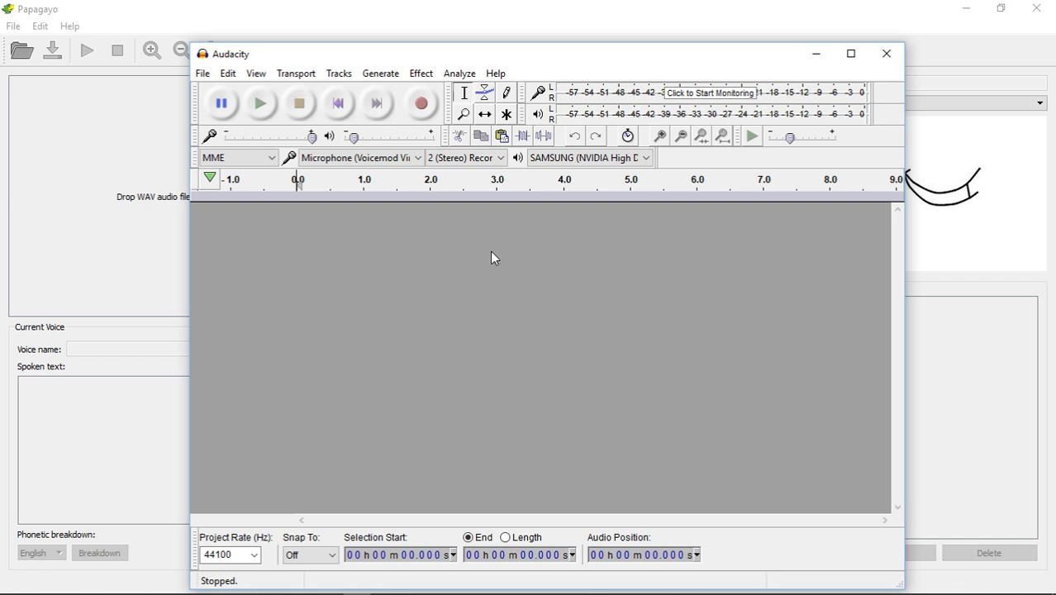
{"action": "left_click", "coordinate": [203, 74]}
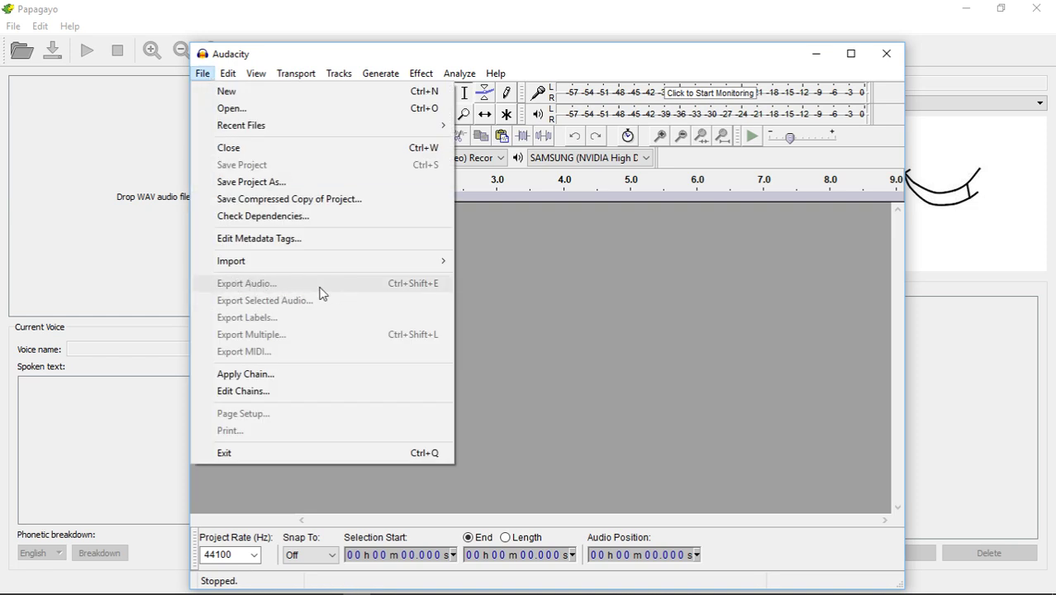
{"action": "left_click", "coordinate": [631, 276]}
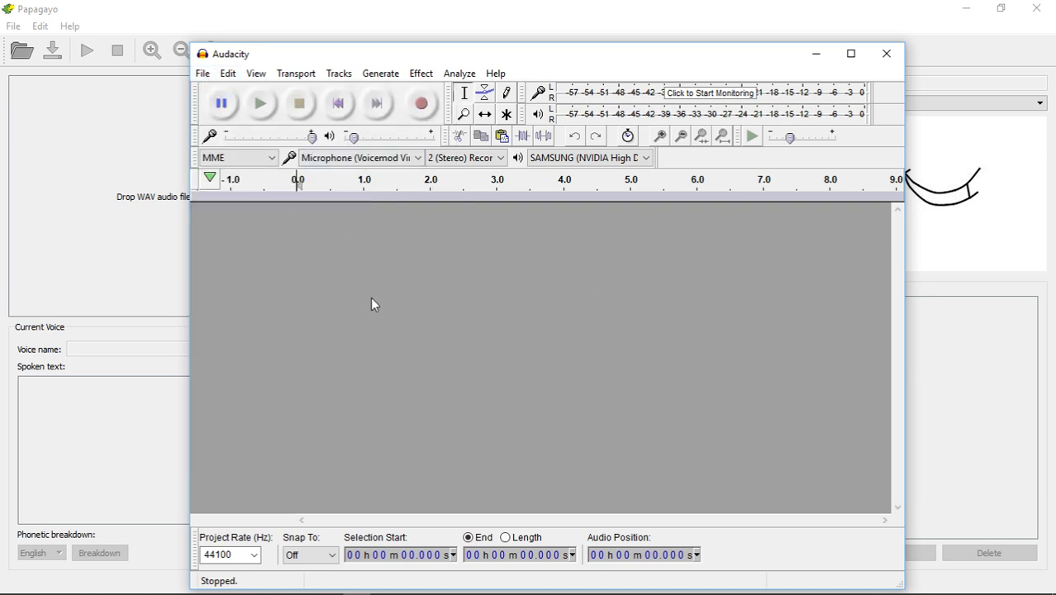
{"action": "left_click", "coordinate": [816, 53]}
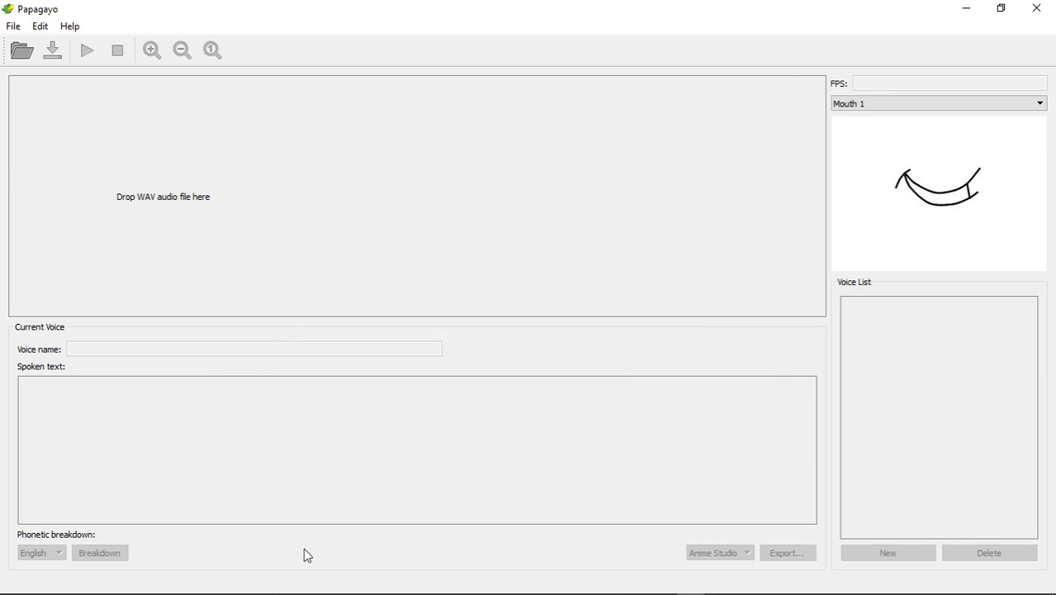
Switch to the Rap Dummies Firefox window and open the OnlineVideoConverter site from the Audio Tools bookmarks in a new tab.
{"action": "mouse_move", "coordinate": [270, 584]}
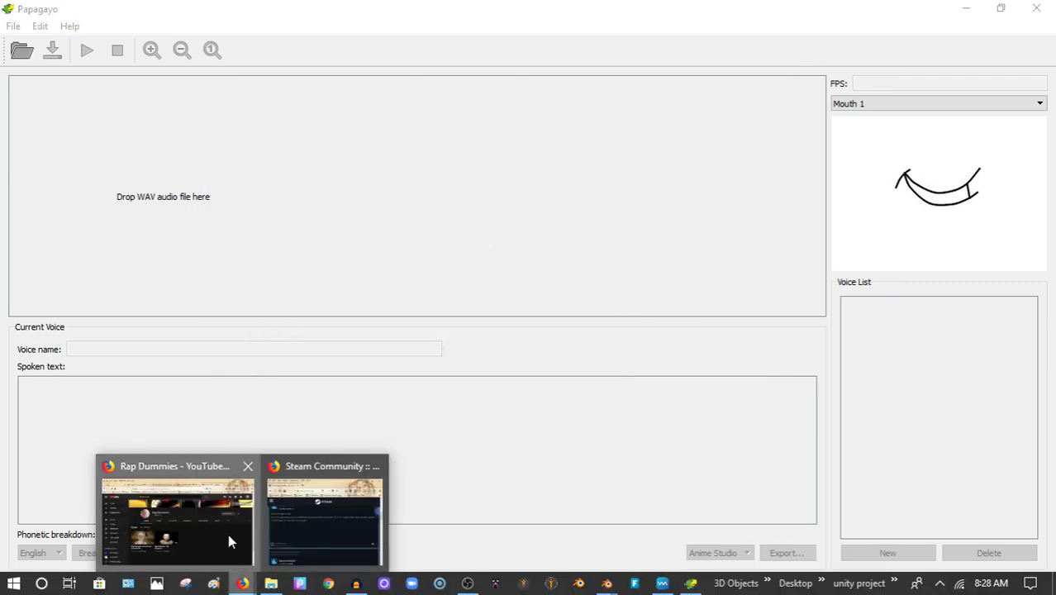
{"action": "left_click", "coordinate": [229, 534]}
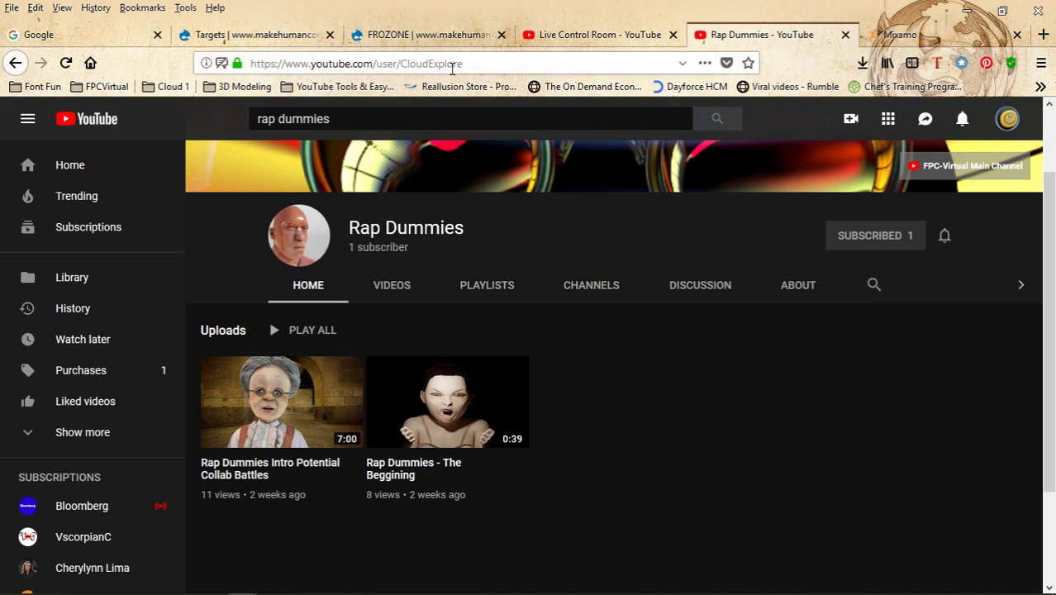
{"action": "left_click", "coordinate": [1044, 35]}
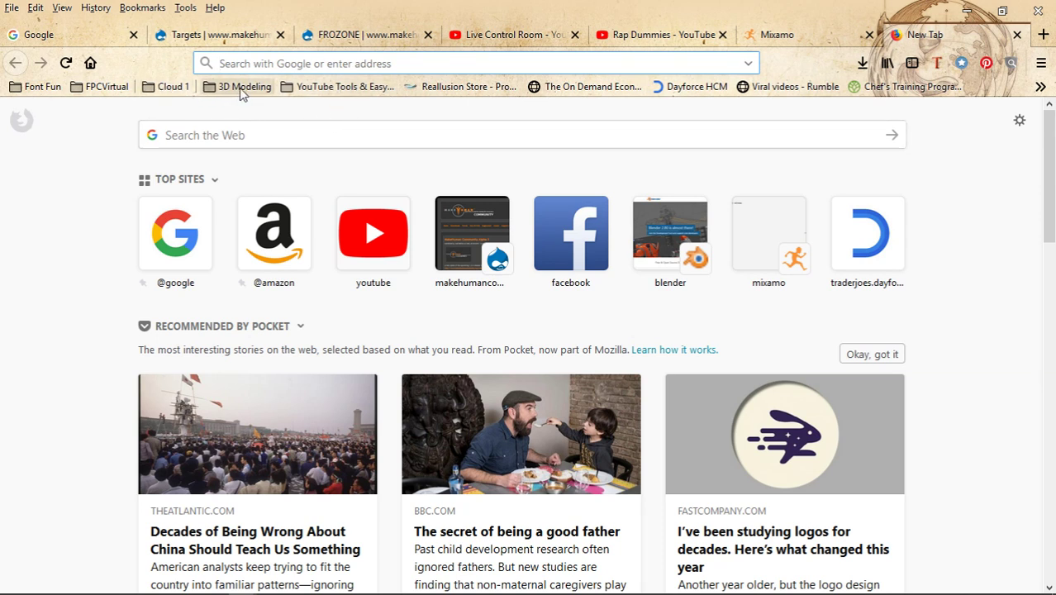
{"action": "left_click", "coordinate": [324, 93]}
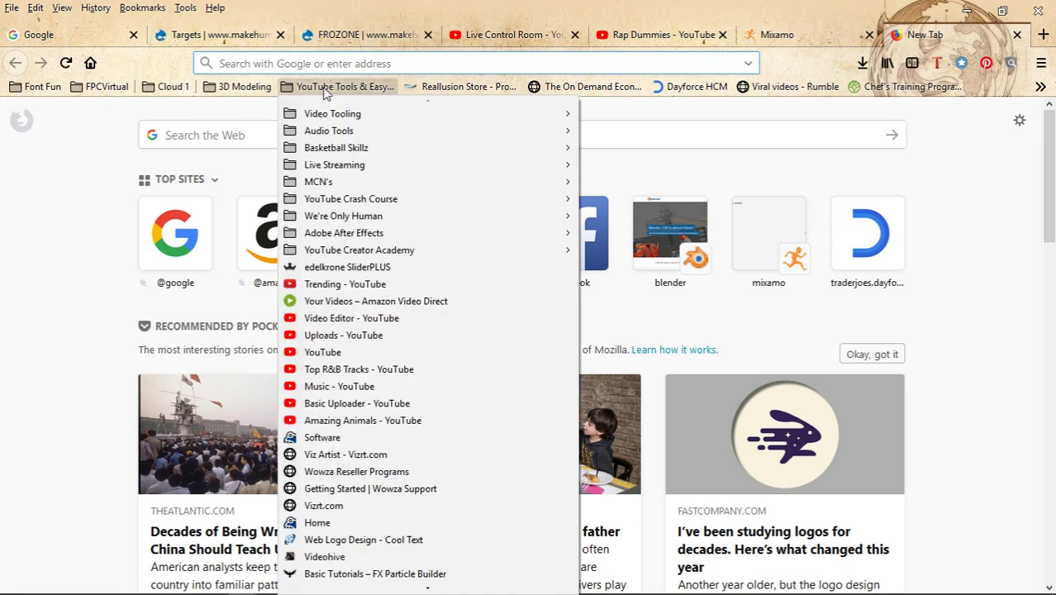
{"action": "mouse_move", "coordinate": [329, 132]}
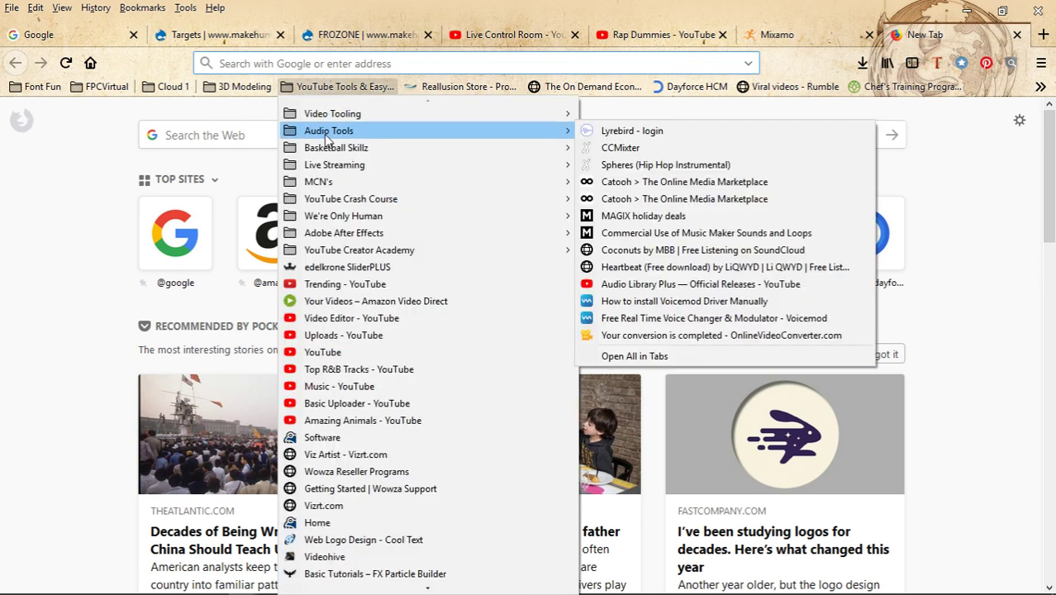
{"action": "left_click", "coordinate": [699, 336]}
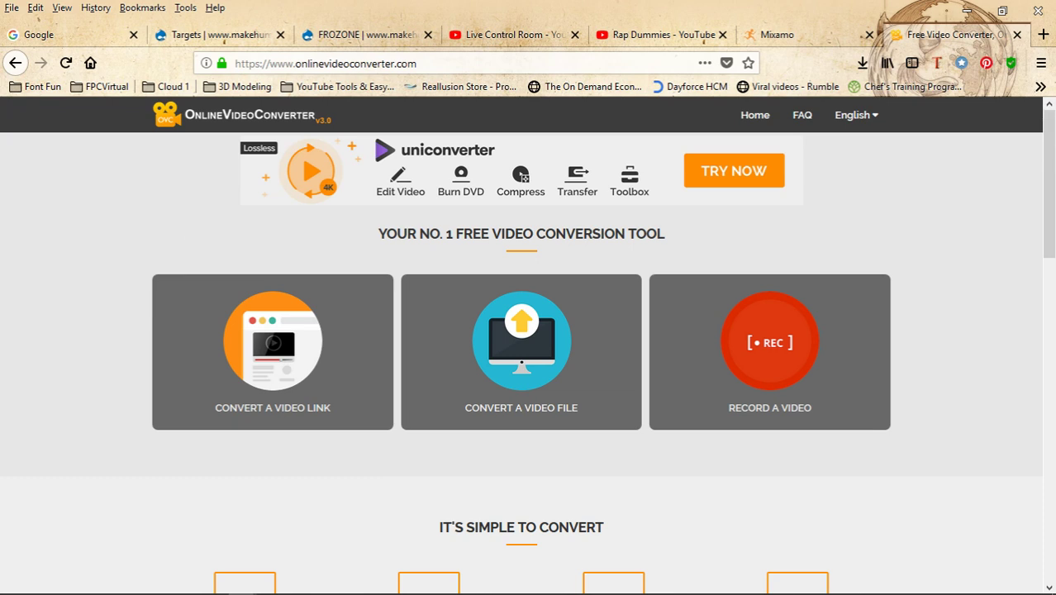
Switch to File Explorer and open the Facerig Mocap Data MP4 from the Blender Animations folder with Windows Media Player.
{"action": "mouse_move", "coordinate": [383, 585]}
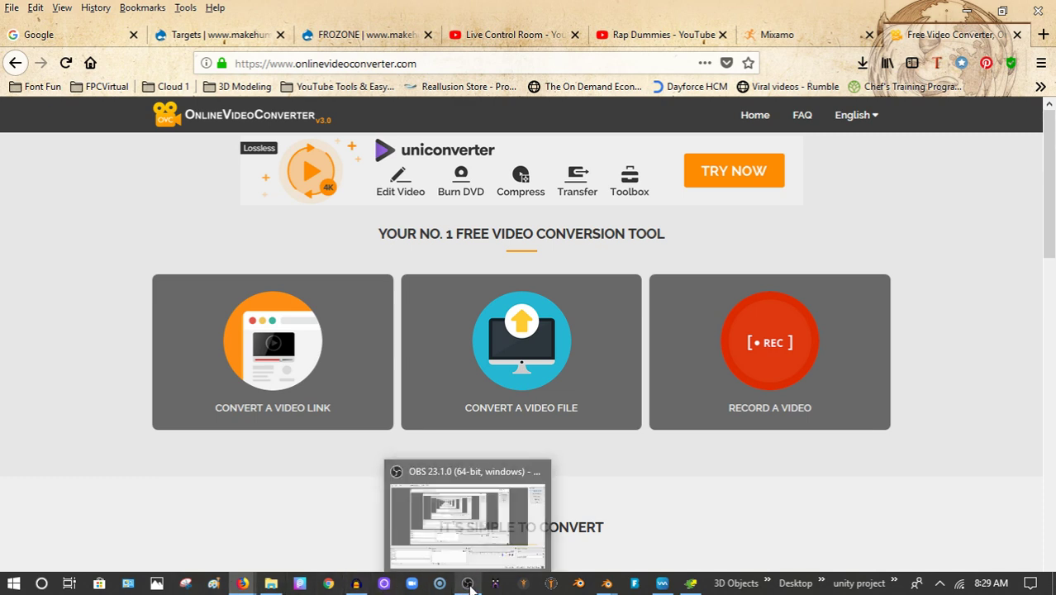
{"action": "left_click", "coordinate": [271, 583]}
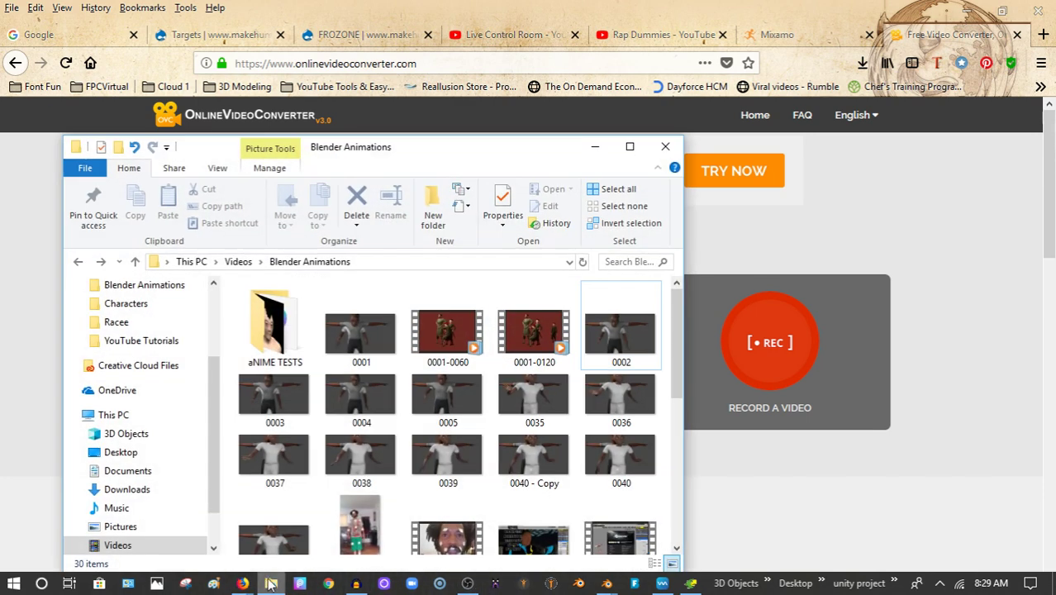
{"action": "scroll", "coordinate": [359, 403], "scroll_direction": "down", "scroll_amount": 5}
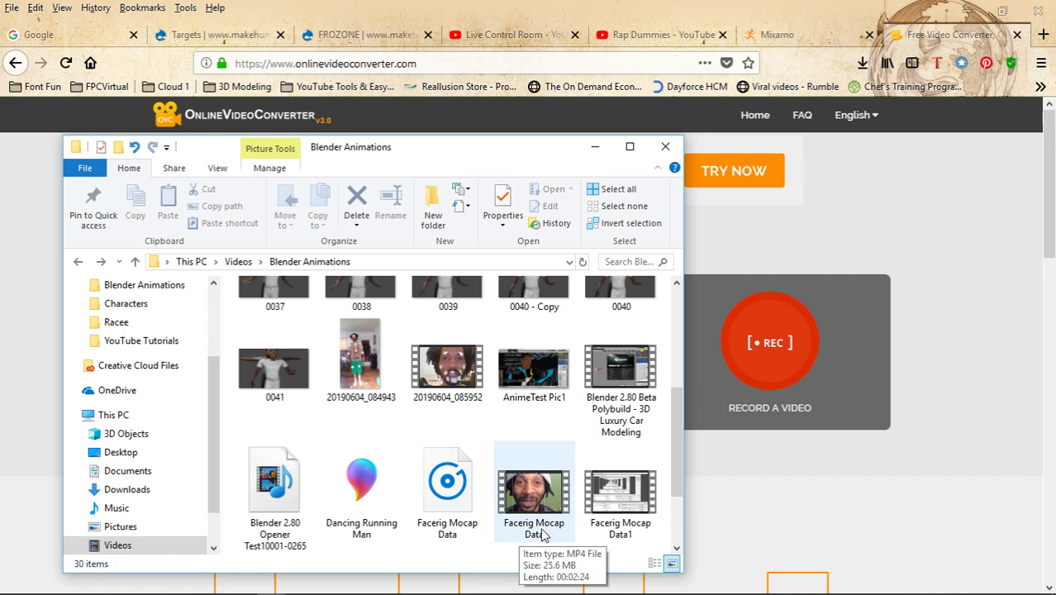
{"action": "left_click", "coordinate": [538, 499]}
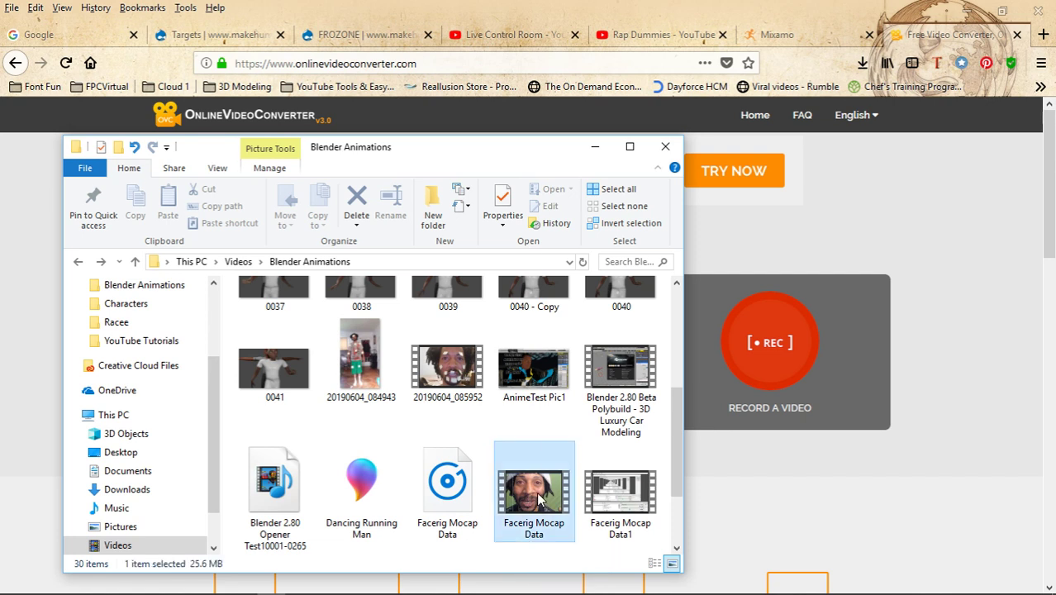
{"action": "right_click", "coordinate": [539, 499]}
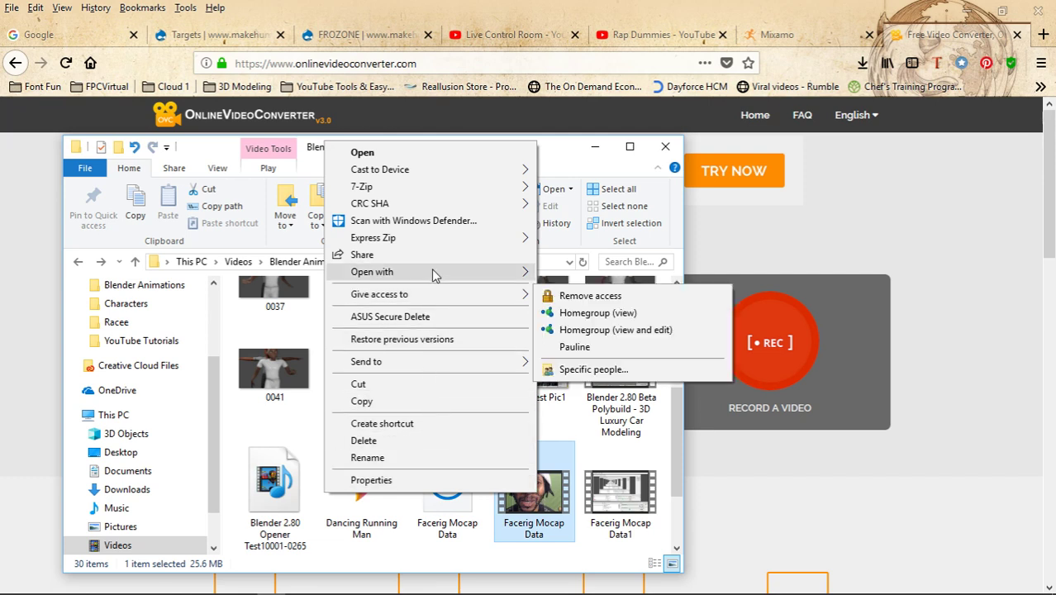
{"action": "mouse_move", "coordinate": [477, 271]}
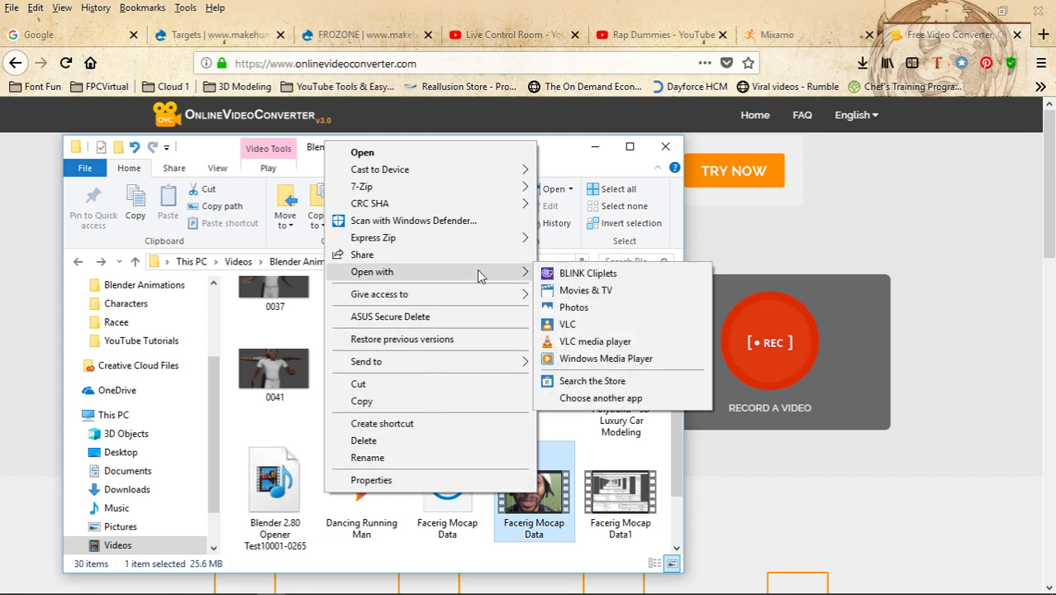
{"action": "left_click", "coordinate": [606, 359]}
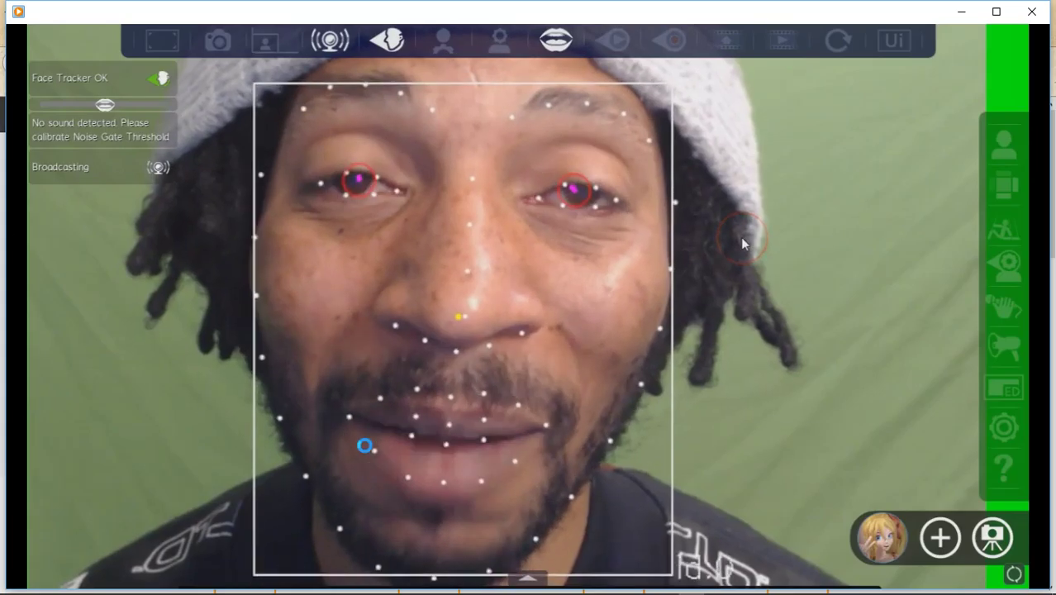
Pause the face-tracking video, turn its volume all the way down, resume it to watch the tracking points, and pause at 01:31.
{"action": "left_click", "coordinate": [529, 570]}
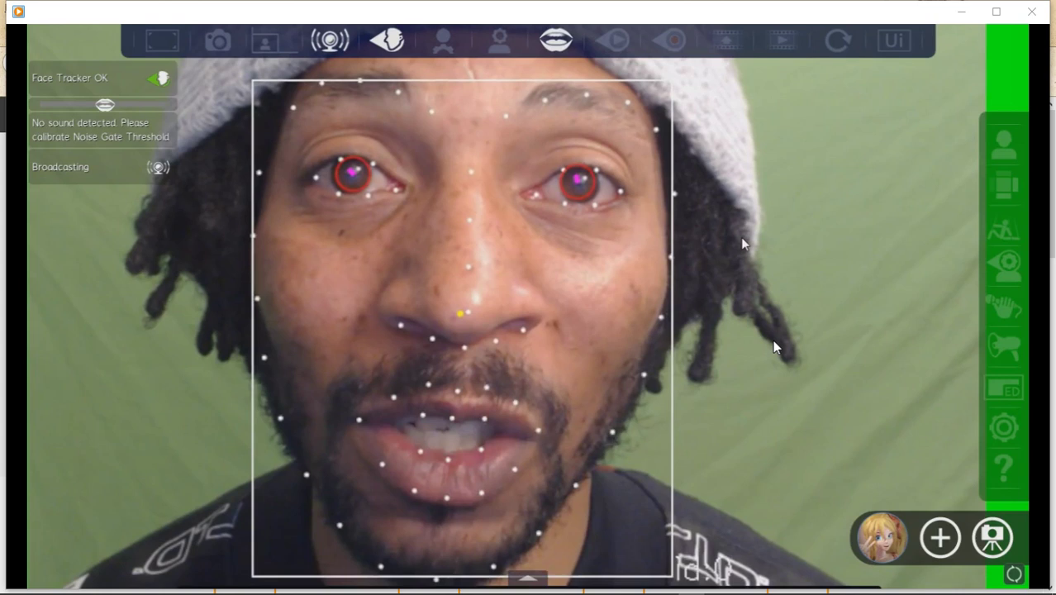
{"action": "mouse_move", "coordinate": [353, 169]}
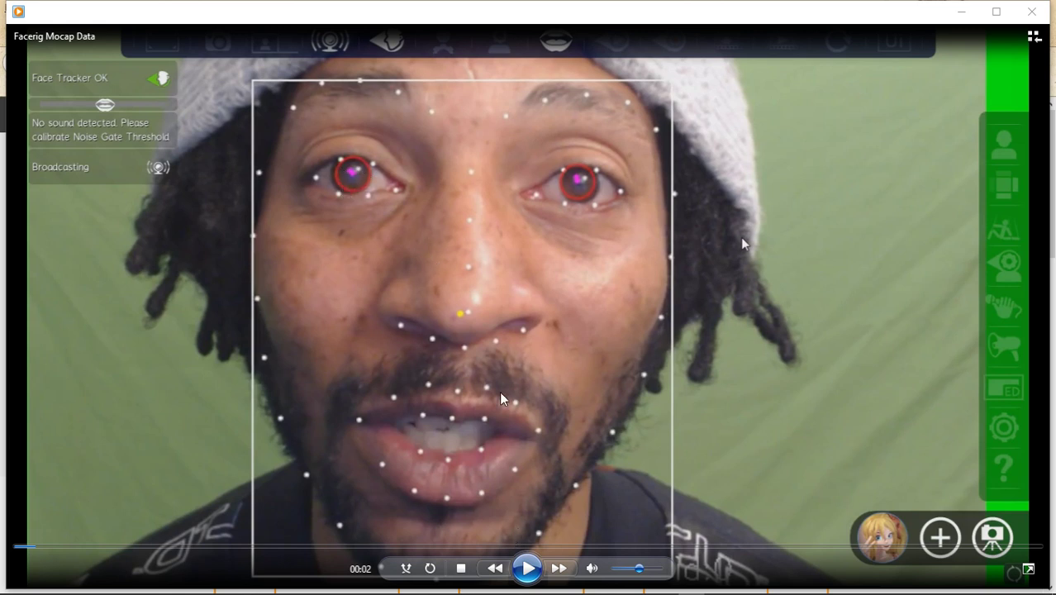
{"action": "left_click_drag", "start_coordinate": [638, 568], "coordinate": [614, 568]}
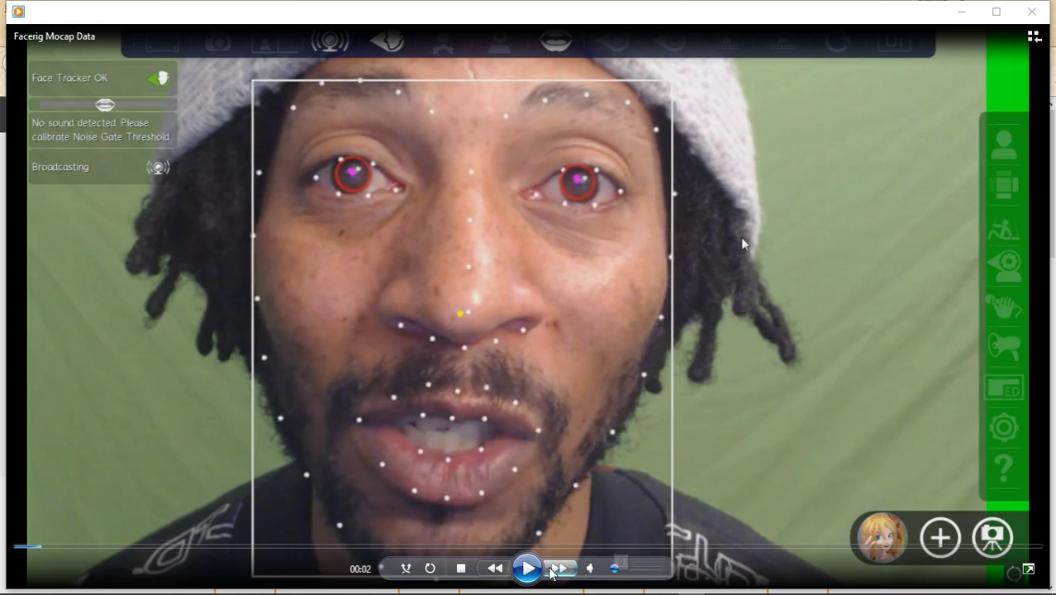
{"action": "left_click", "coordinate": [529, 569]}
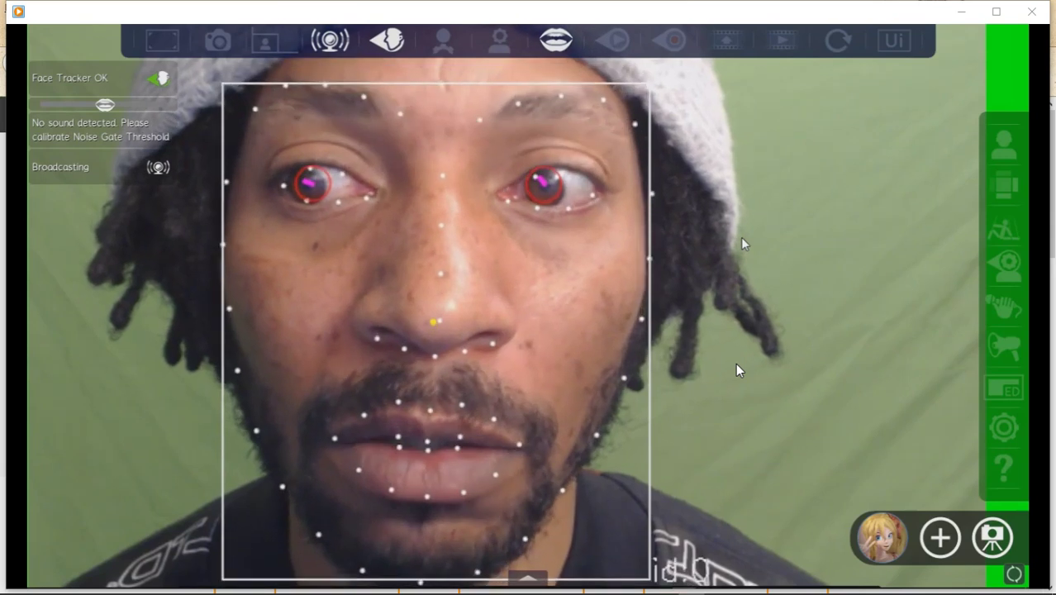
{"action": "mouse_move", "coordinate": [413, 209]}
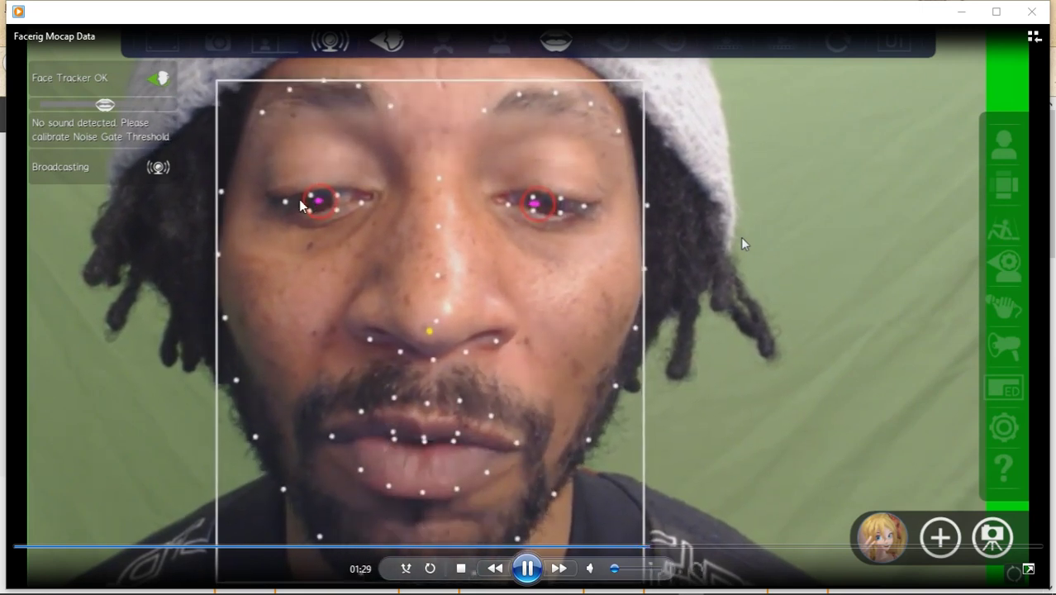
{"action": "left_click", "coordinate": [527, 569]}
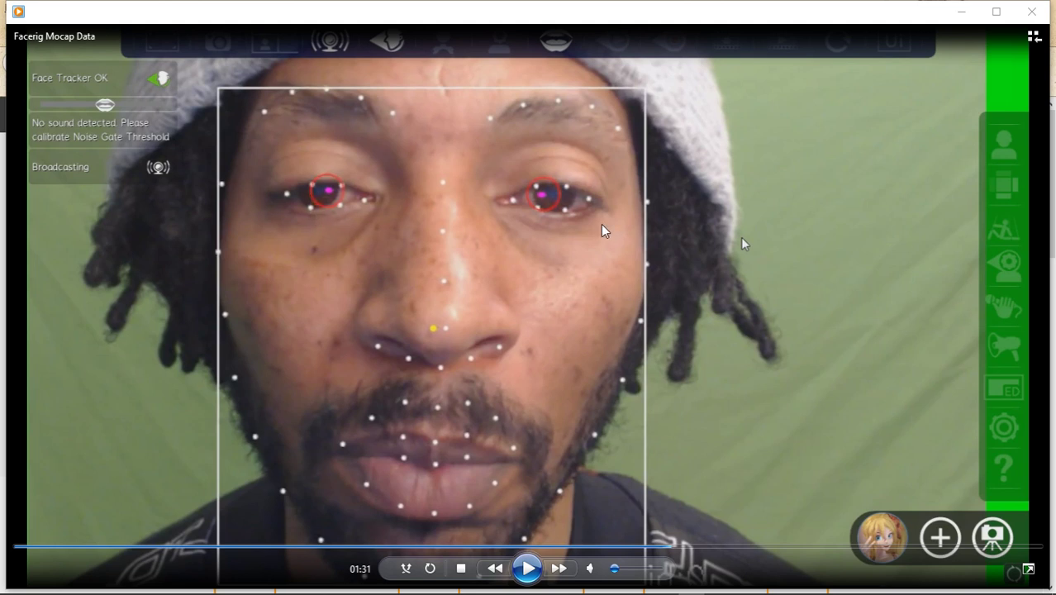
Minimize the video player, File Explorer, Firefox and Papagayo windows, and switch to the Zincy and Racee scene in Blender.
{"action": "left_click", "coordinate": [961, 12]}
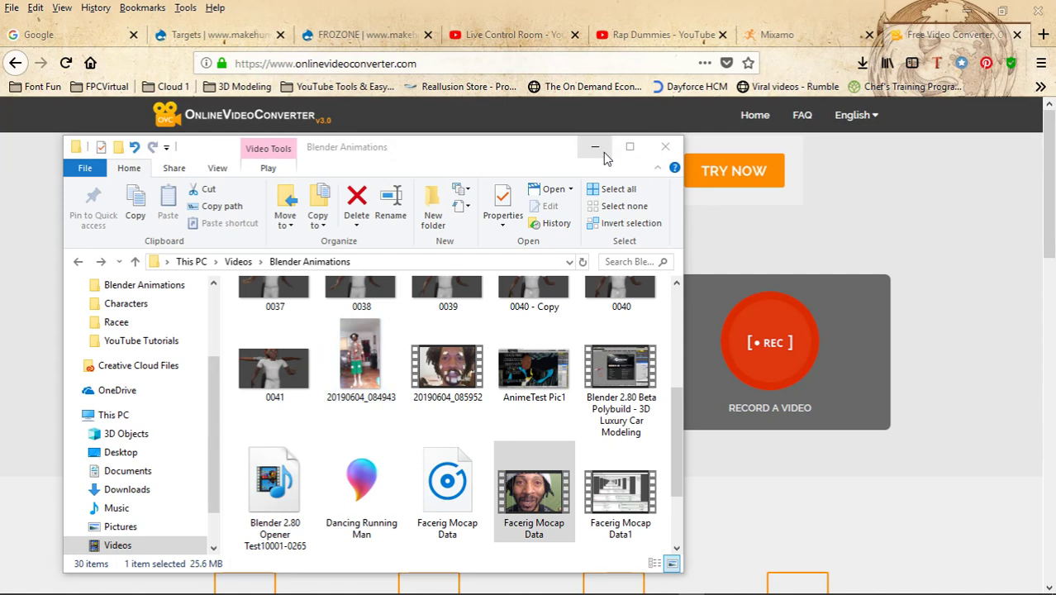
{"action": "left_click", "coordinate": [596, 151]}
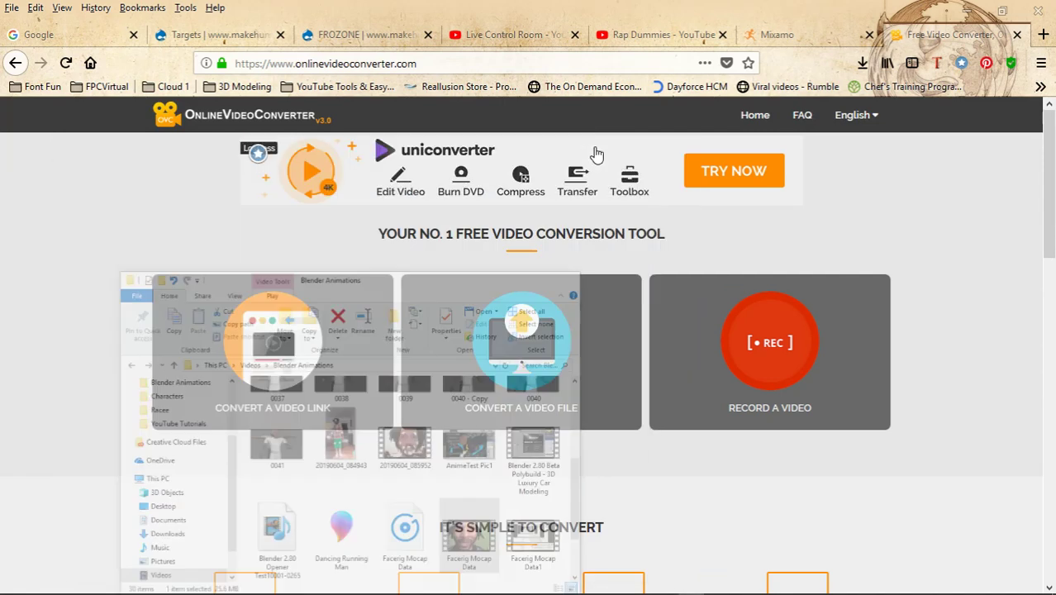
{"action": "left_click", "coordinate": [967, 13]}
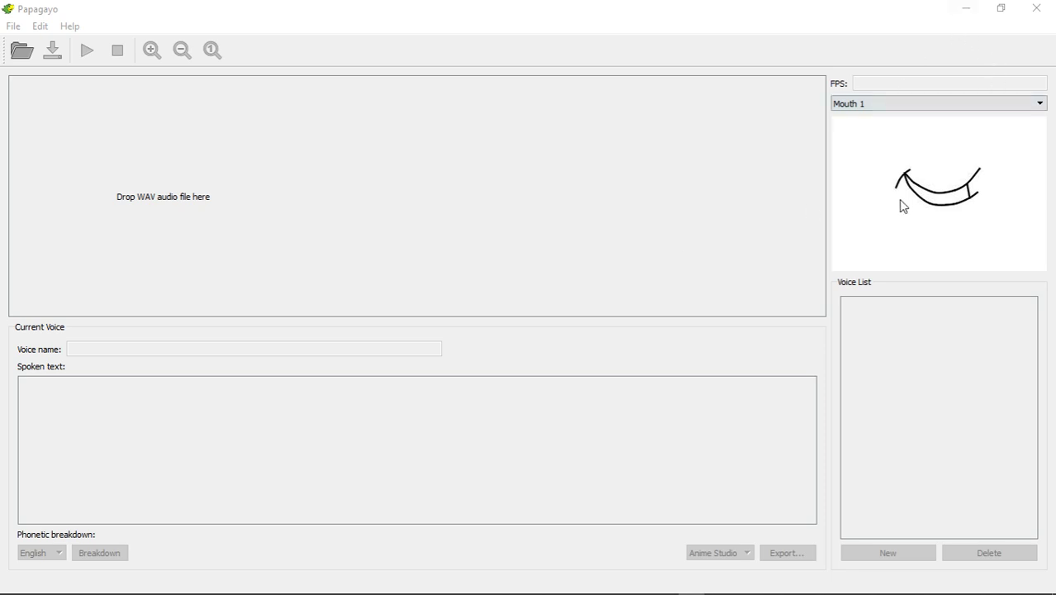
{"action": "left_click", "coordinate": [966, 9]}
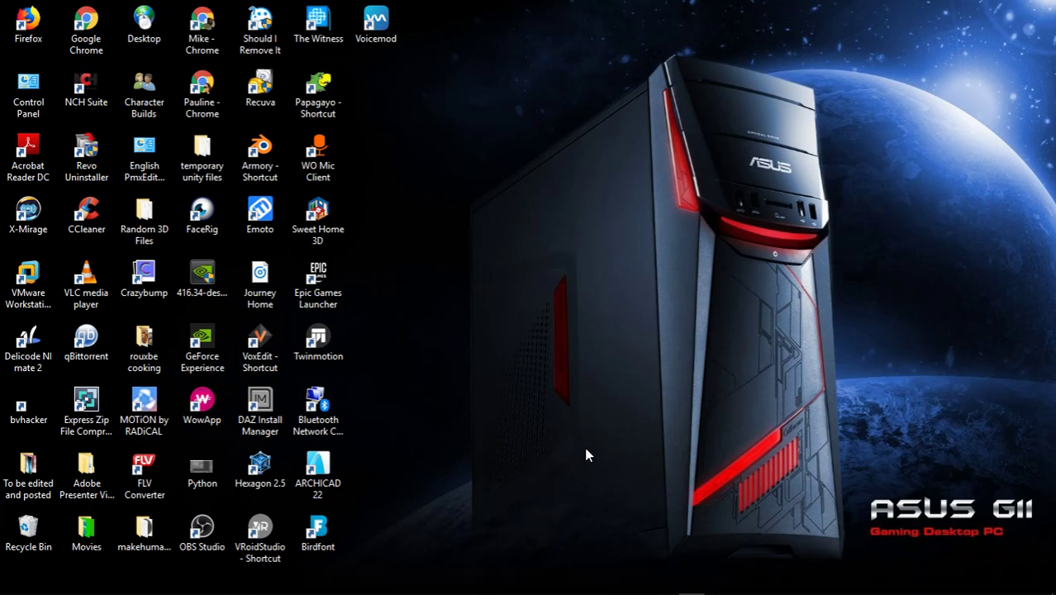
{"action": "mouse_move", "coordinate": [587, 587]}
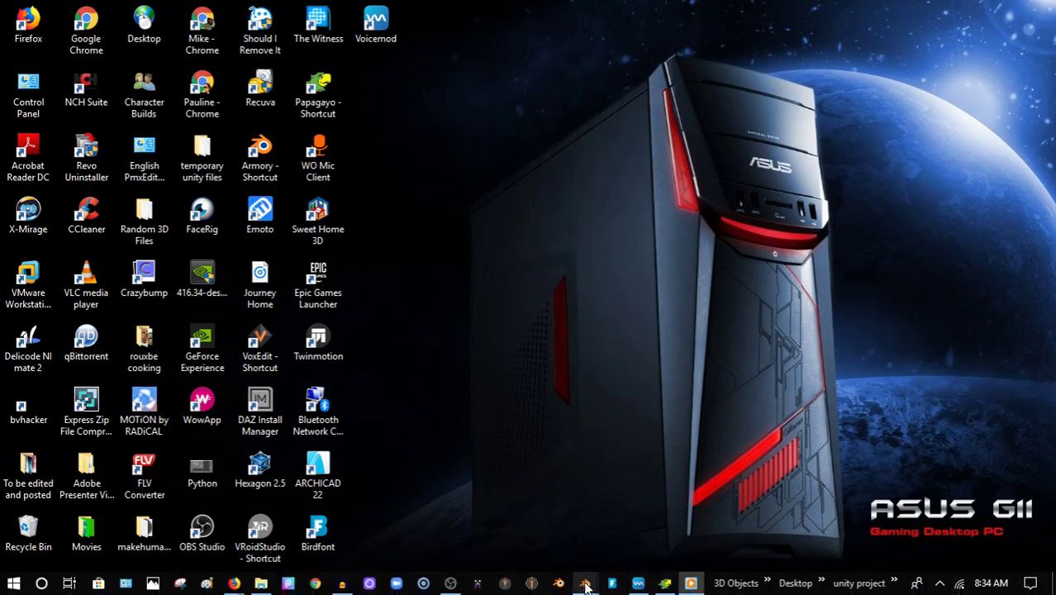
{"action": "left_click", "coordinate": [513, 510]}
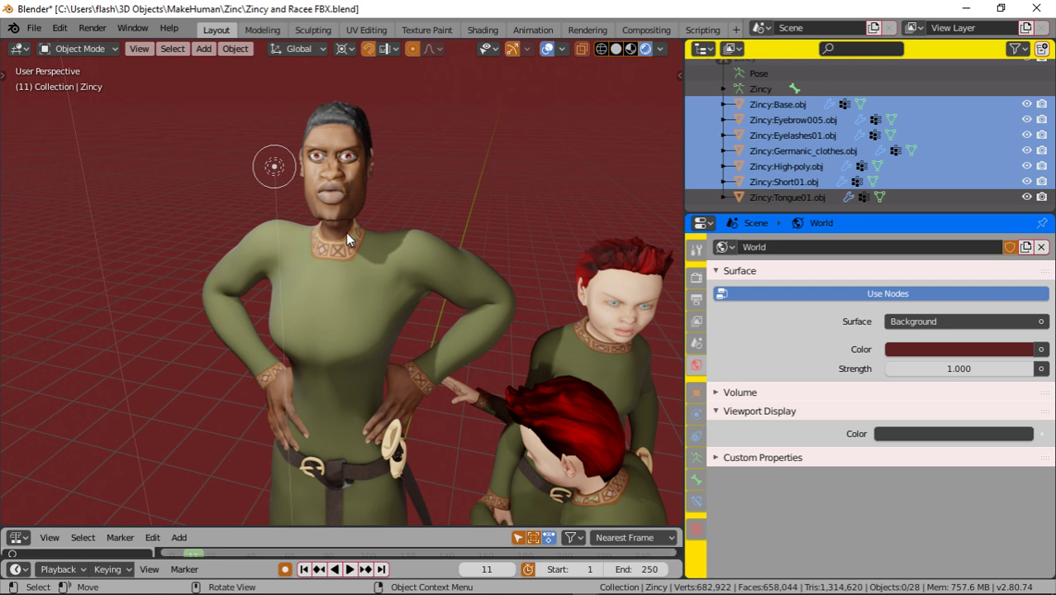
{"action": "mouse_move", "coordinate": [533, 591]}
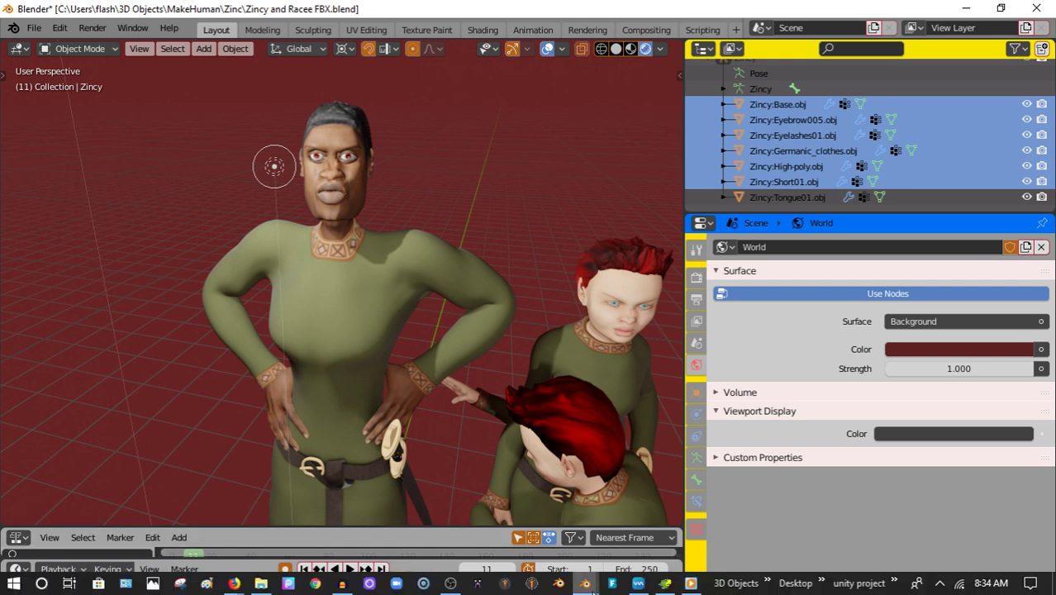
{"action": "mouse_move", "coordinate": [640, 589]}
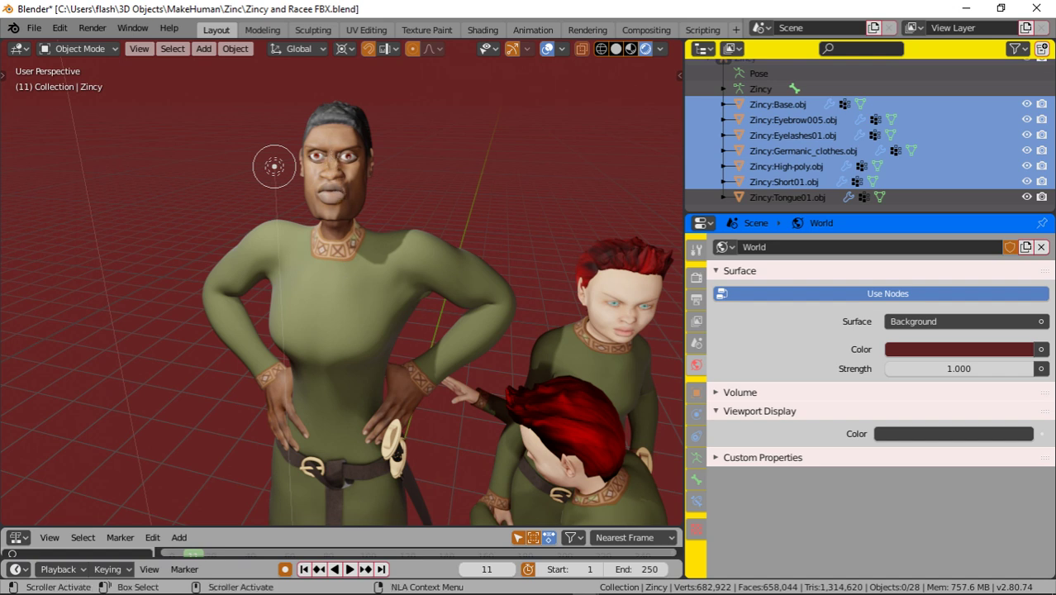
{"action": "mouse_move", "coordinate": [453, 587]}
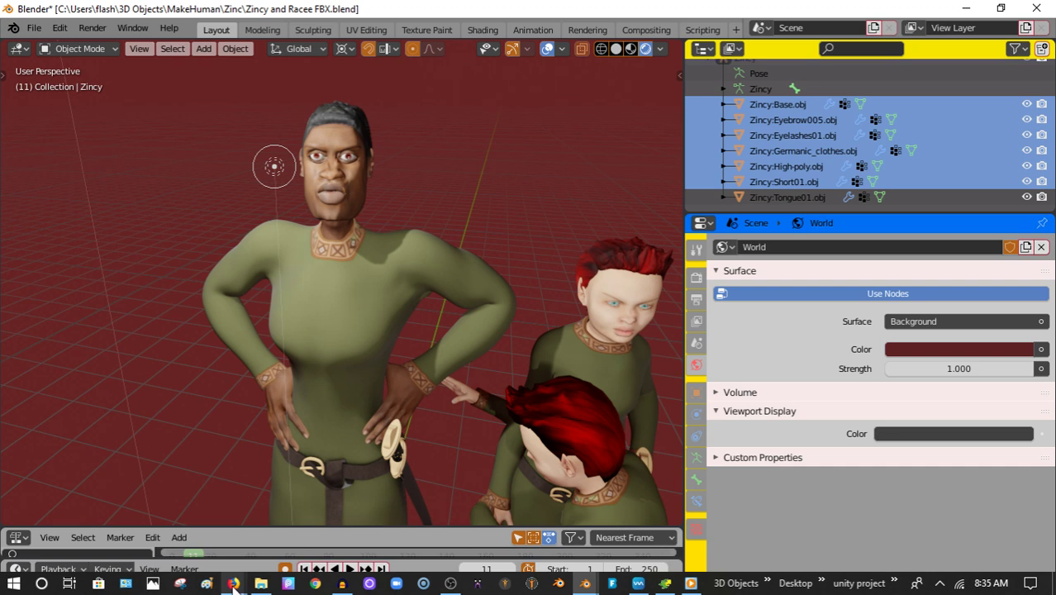
{"action": "mouse_move", "coordinate": [234, 584]}
{"action": "mouse_move", "coordinate": [342, 584]}
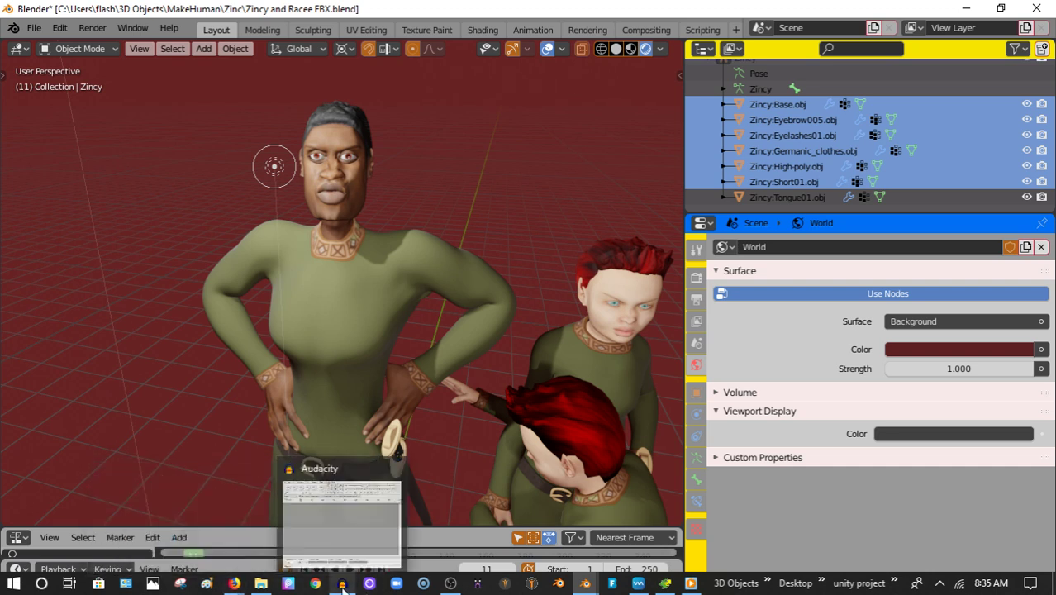
{"action": "left_click", "coordinate": [394, 468]}
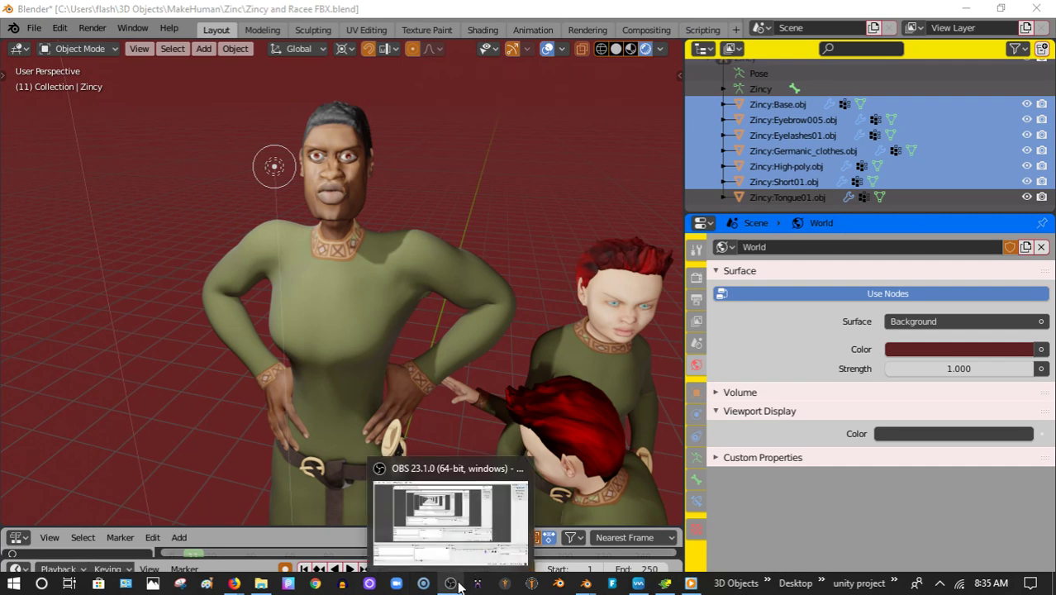
{"action": "mouse_move", "coordinate": [691, 584]}
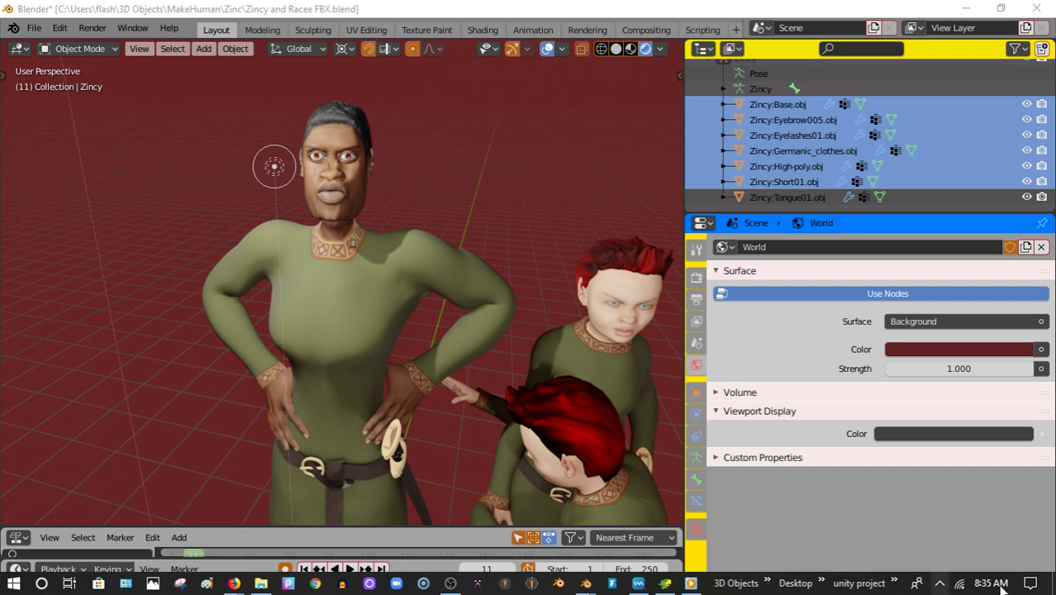
Switch to Firefox, load makehumancommunity.org in the Rap Dummies tab, and look through the MakeHuman release news.
{"action": "mouse_move", "coordinate": [236, 585]}
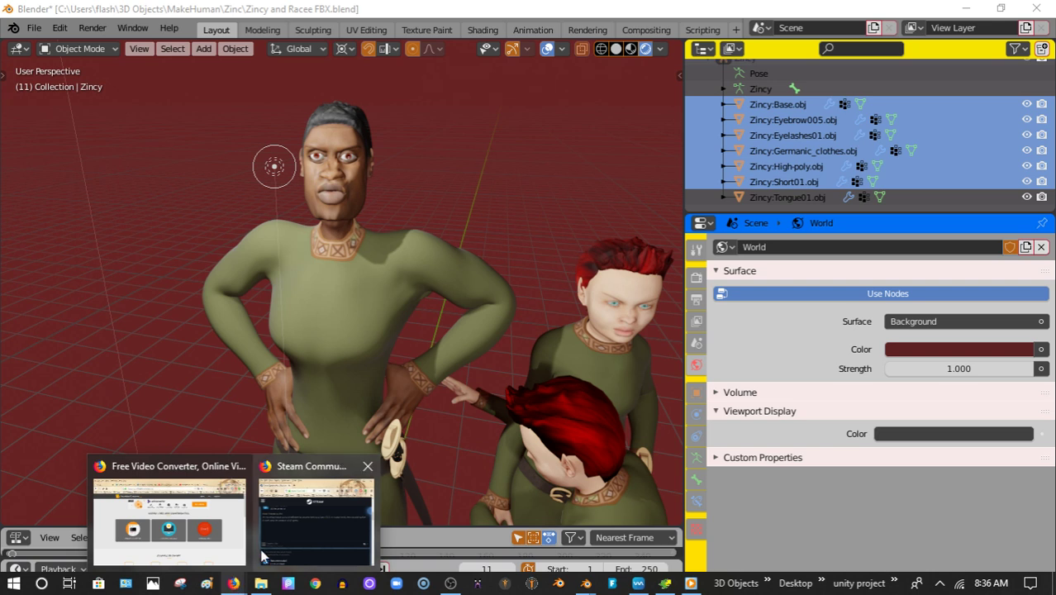
{"action": "left_click", "coordinate": [229, 536]}
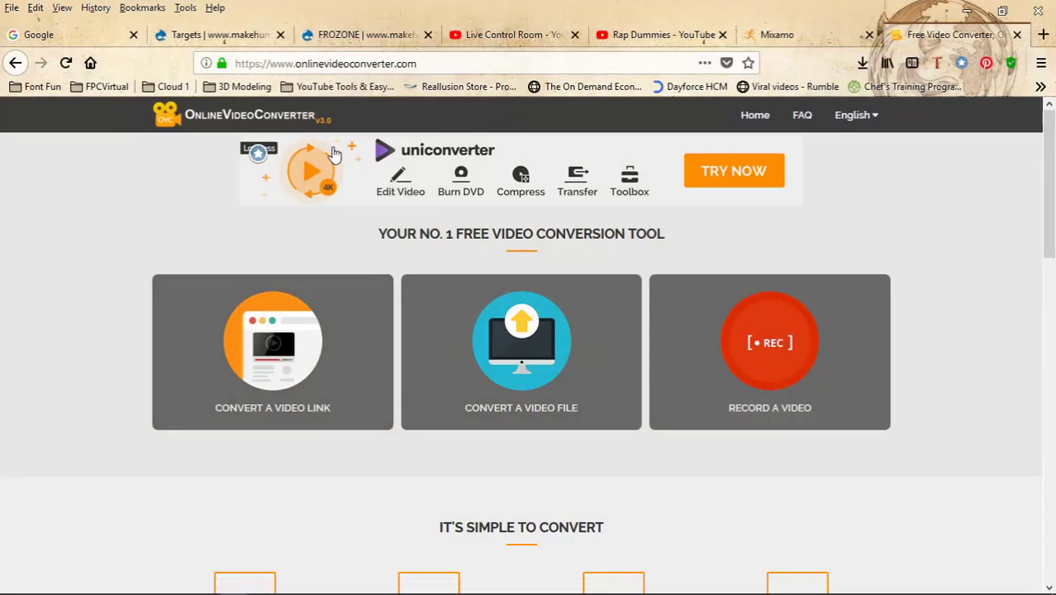
{"action": "left_click", "coordinate": [648, 35]}
{"action": "left_click", "coordinate": [346, 64]}
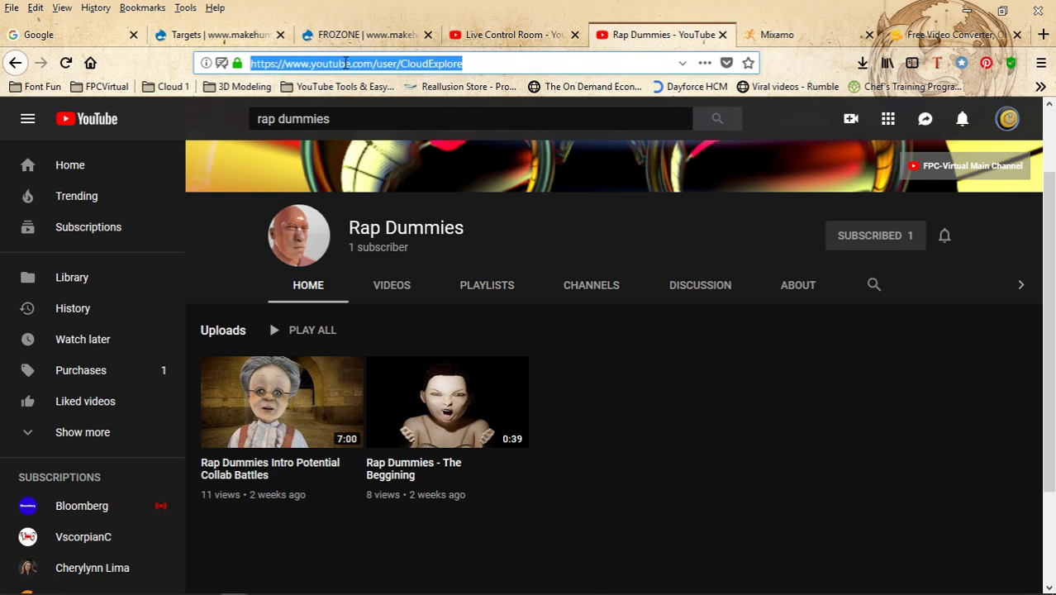
{"action": "type", "text": "makehumancommunity.org/"}
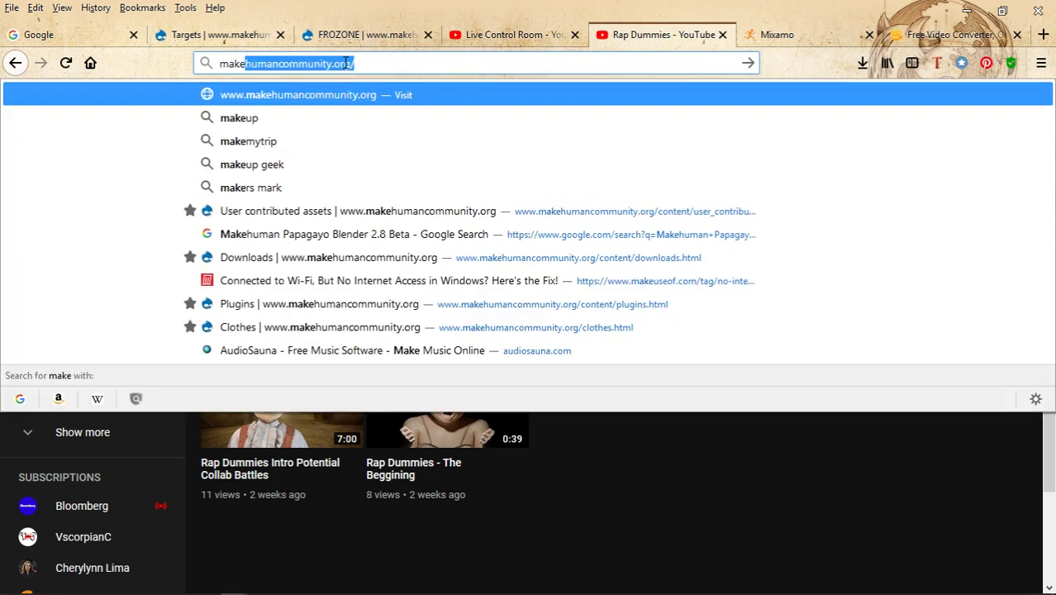
{"action": "key", "text": "Return"}
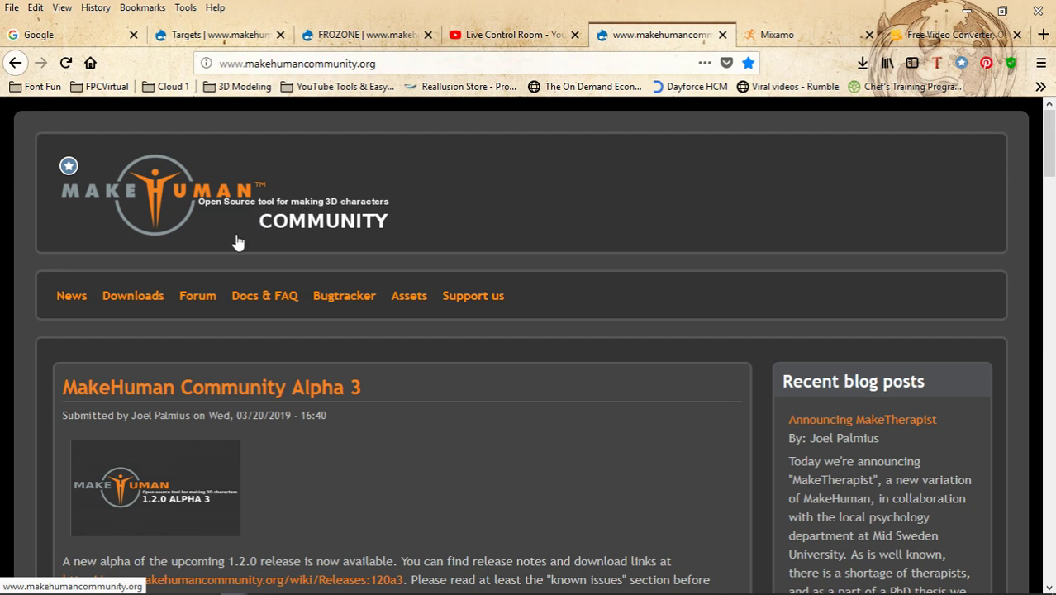
{"action": "scroll", "coordinate": [219, 188], "scroll_direction": "down", "scroll_amount": 2}
{"action": "scroll", "coordinate": [426, 313], "scroll_direction": "down", "scroll_amount": 1}
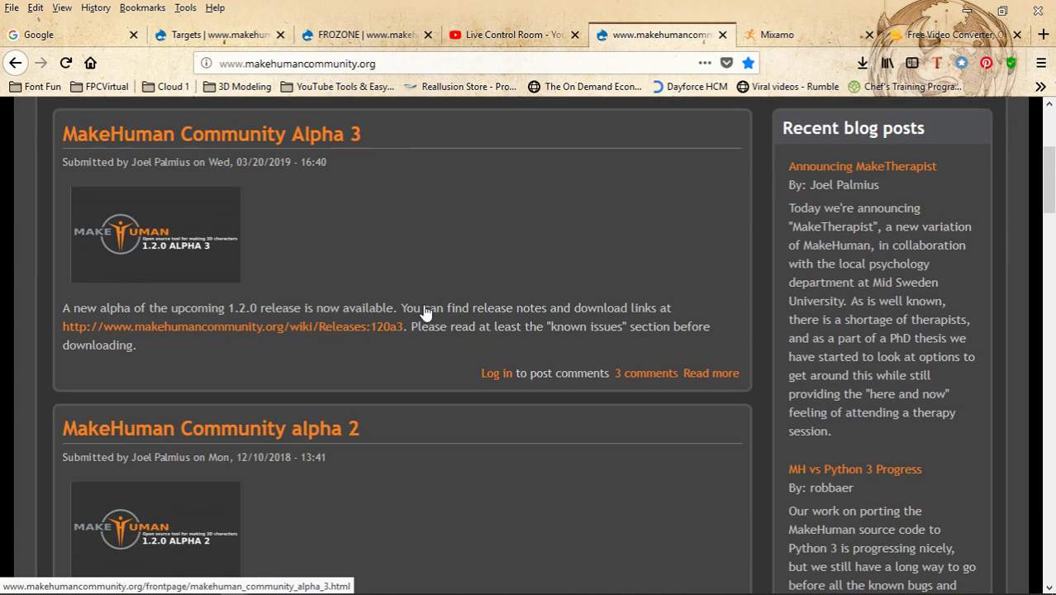
{"action": "scroll", "coordinate": [424, 313], "scroll_direction": "down", "scroll_amount": 3}
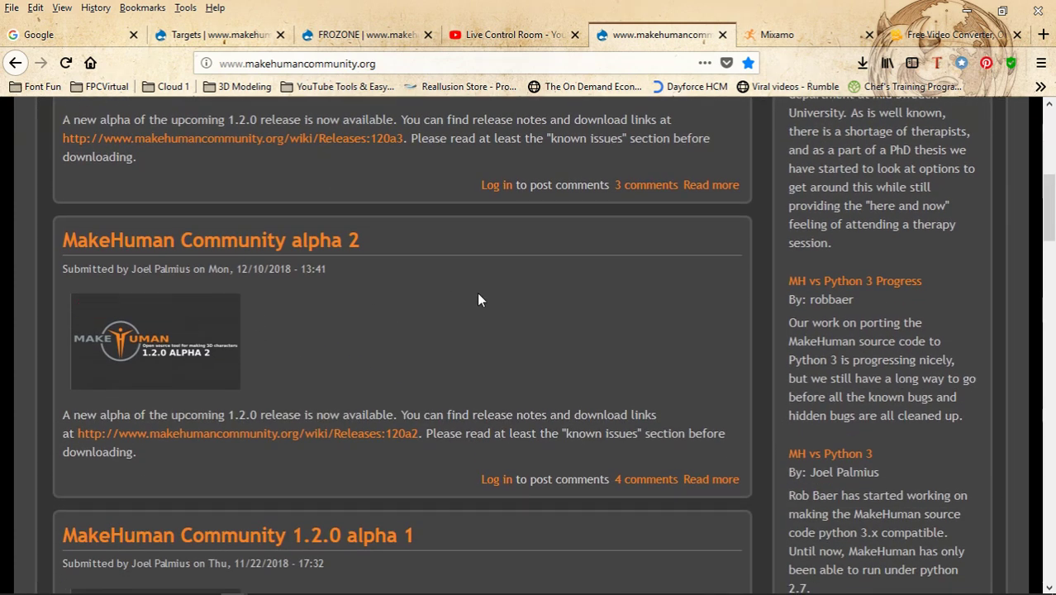
{"action": "scroll", "coordinate": [364, 351], "scroll_direction": "down", "scroll_amount": 4}
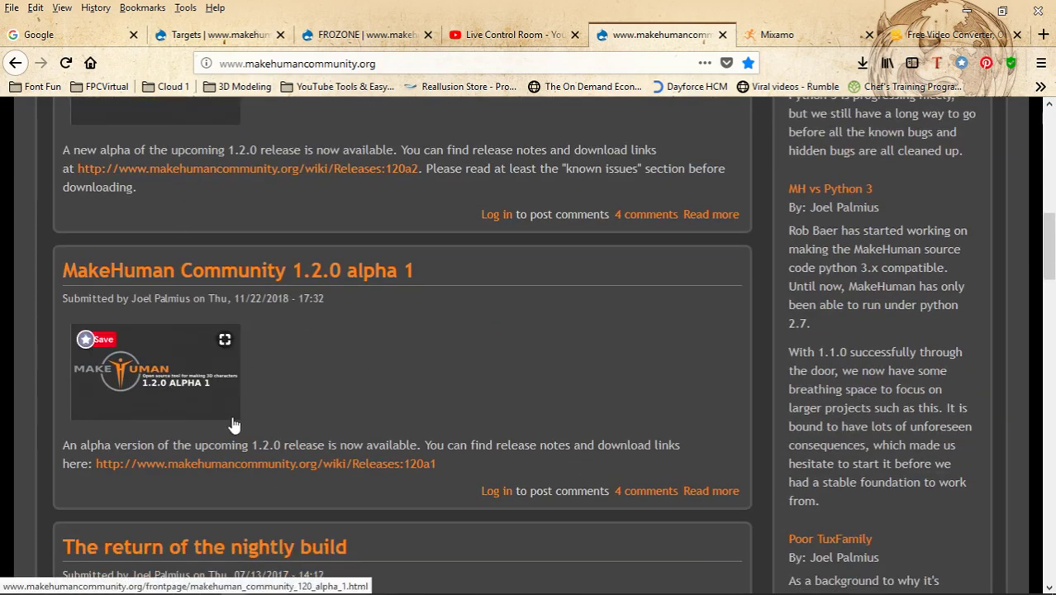
{"action": "scroll", "coordinate": [427, 382], "scroll_direction": "down", "scroll_amount": 3}
{"action": "scroll", "coordinate": [426, 385], "scroll_direction": "down", "scroll_amount": 6}
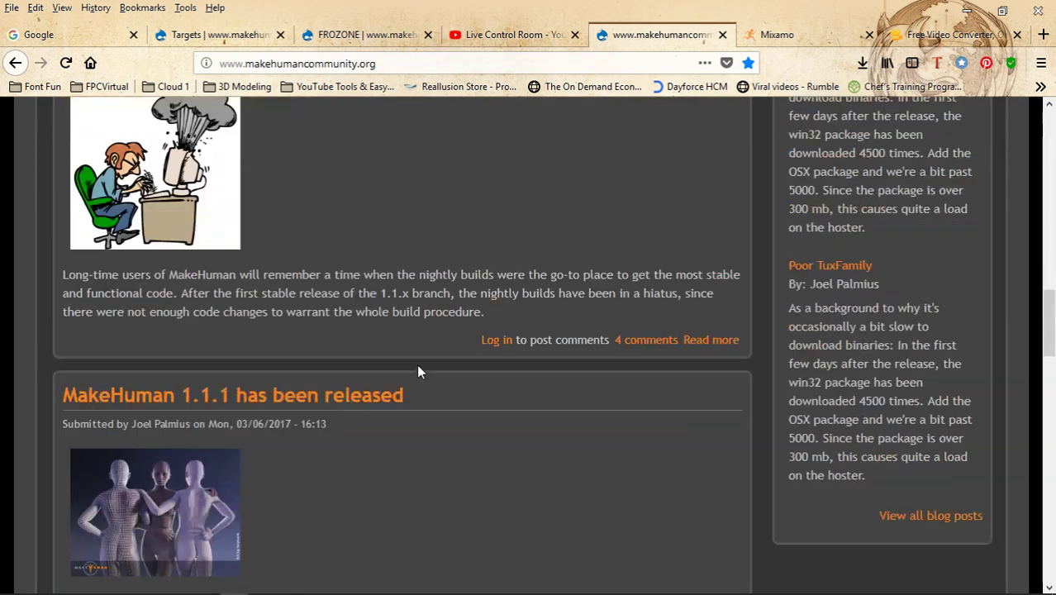
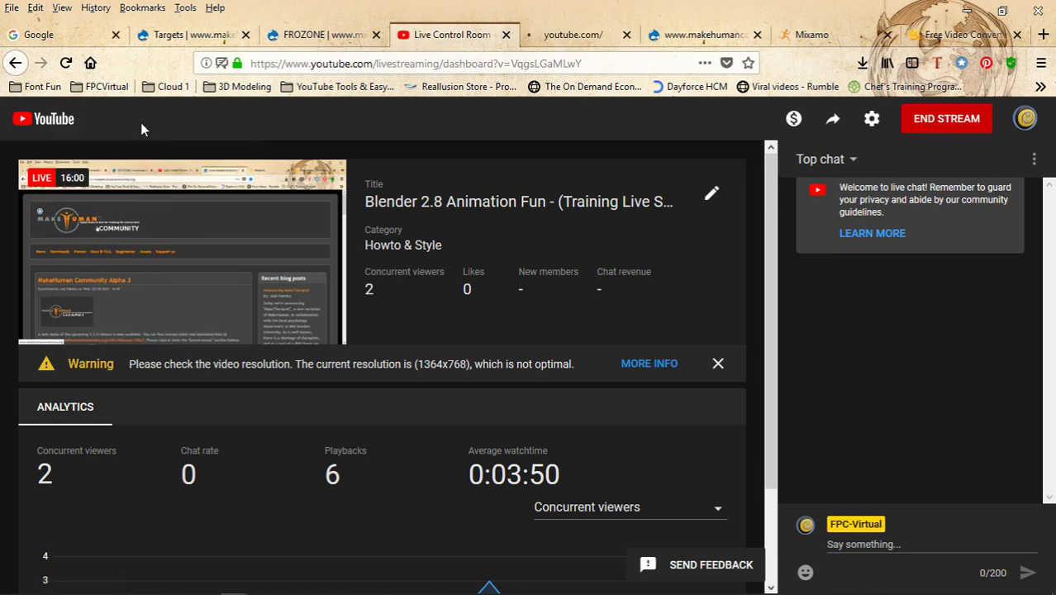
Search YouTube for "asknk" in the newly opened YouTube tab and open the askNK channel.
{"action": "left_click", "coordinate": [557, 36]}
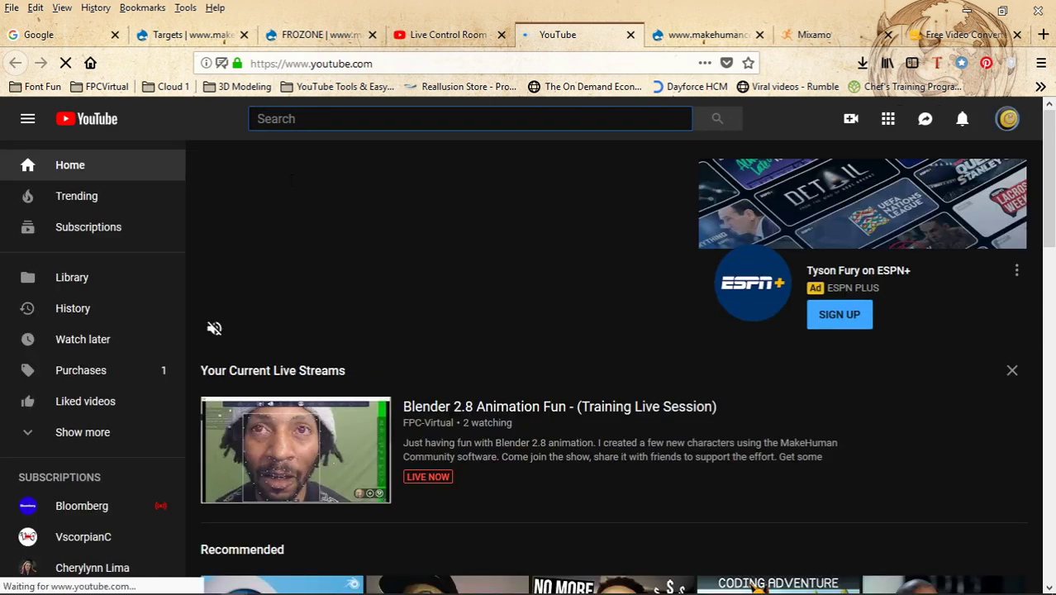
{"action": "type", "text": "as"}
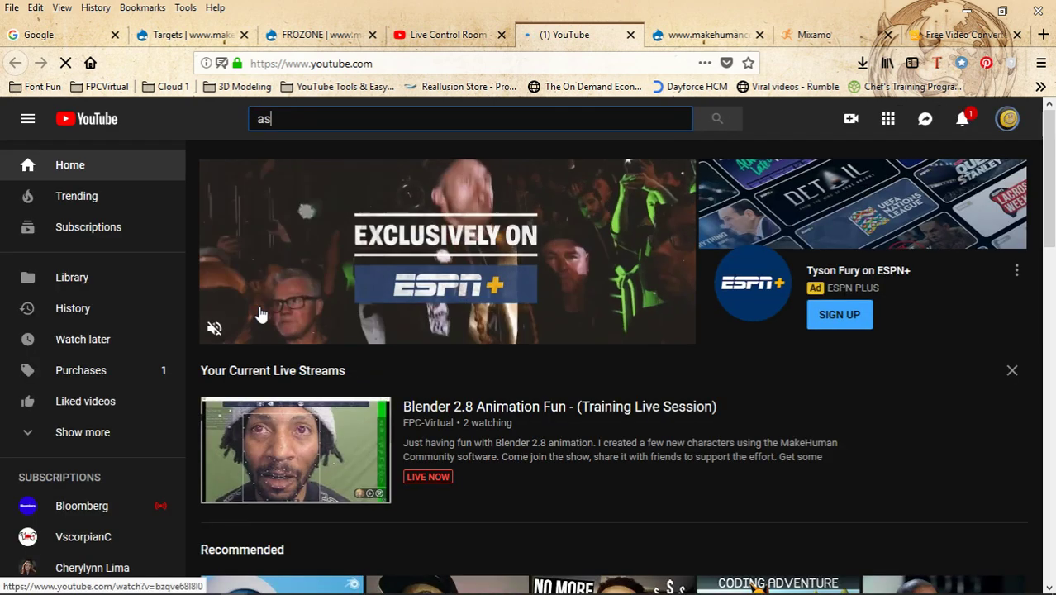
{"action": "type", "text": "knk"}
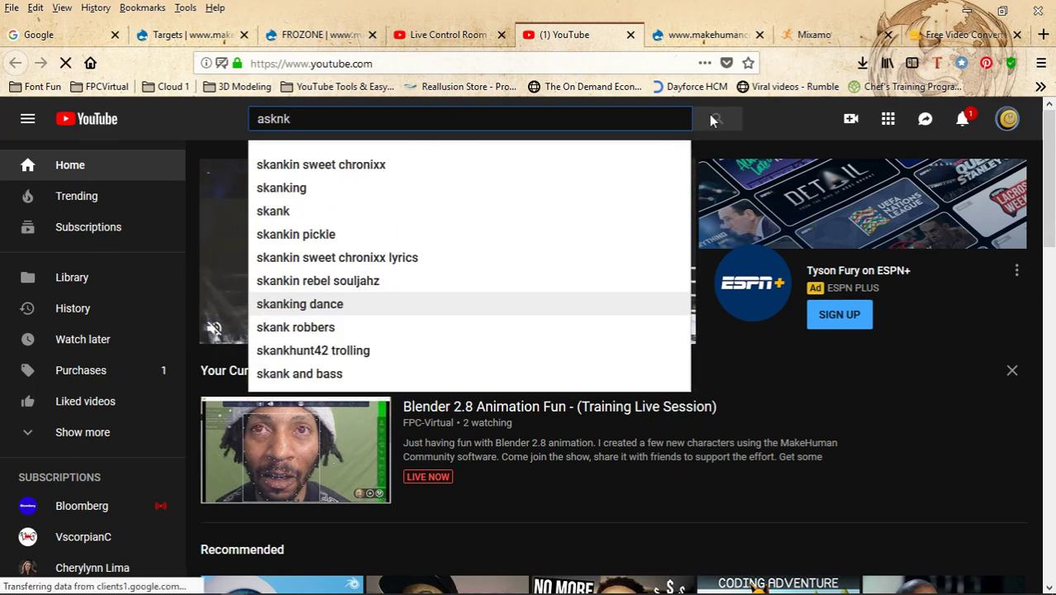
{"action": "key", "text": "Return"}
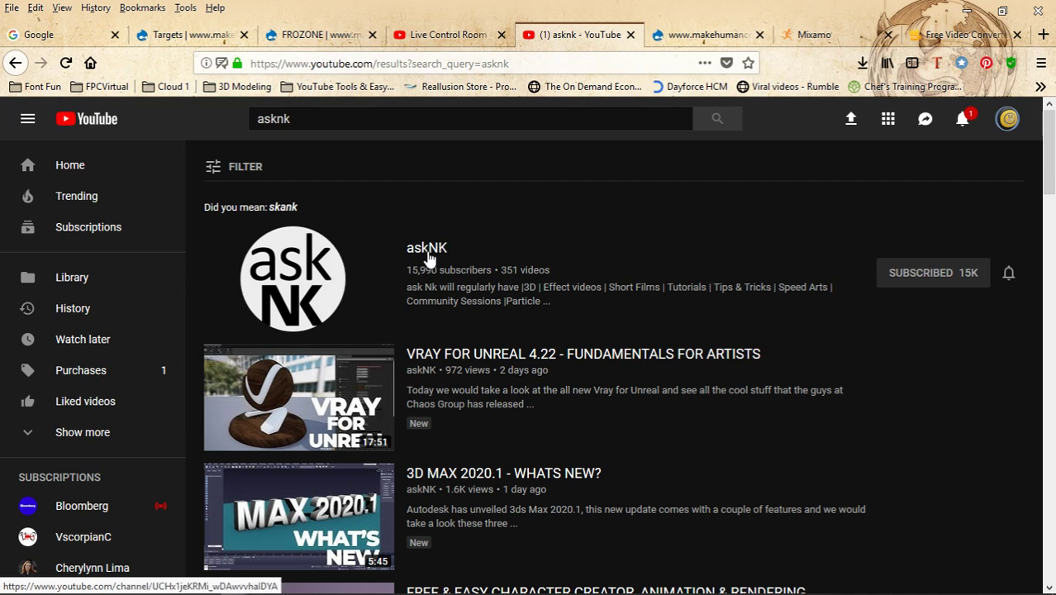
{"action": "left_click", "coordinate": [427, 253]}
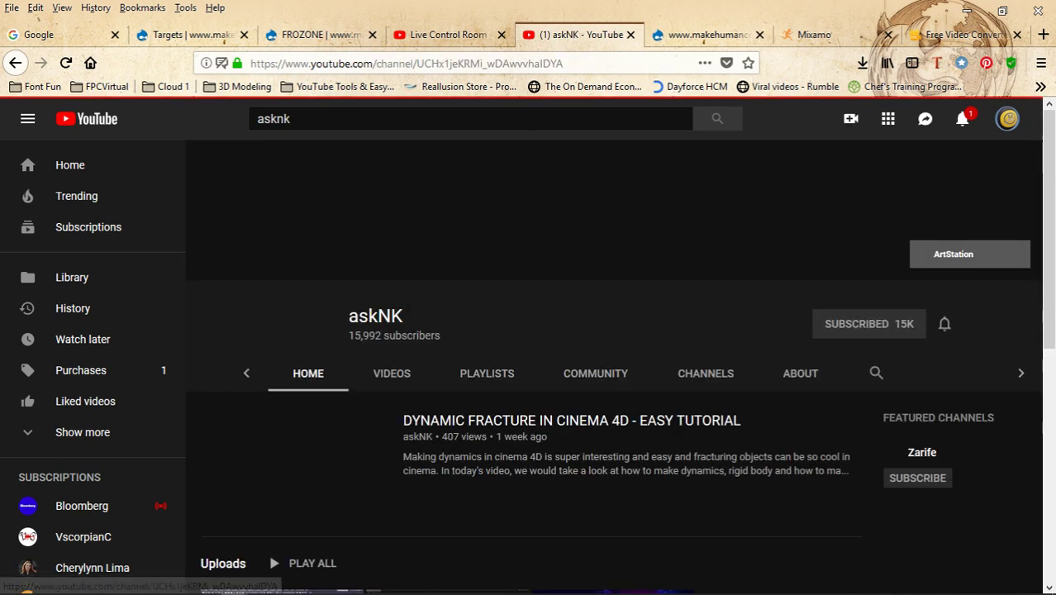
Read the askNK channel's About description and look through its uploaded videos around the free character creator review.
{"action": "left_click", "coordinate": [801, 374]}
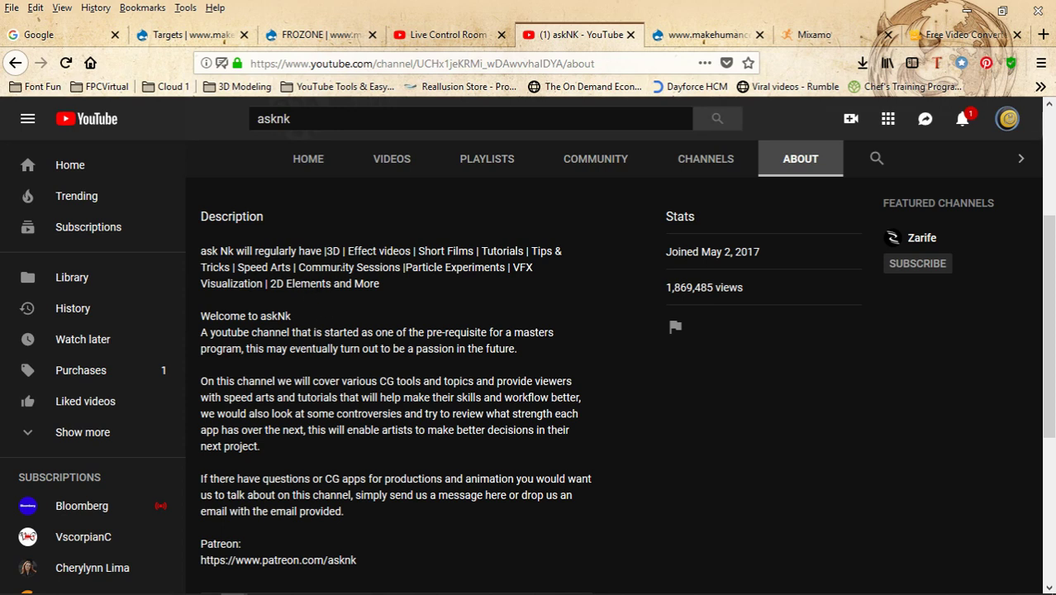
{"action": "scroll", "coordinate": [369, 368], "scroll_direction": "up", "scroll_amount": 5}
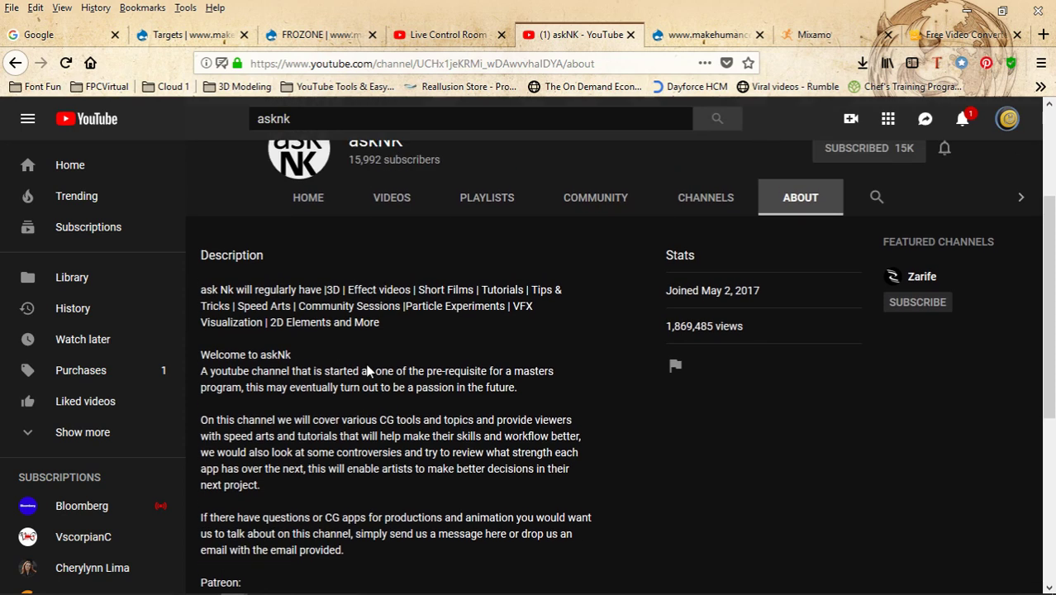
{"action": "left_click", "coordinate": [392, 373]}
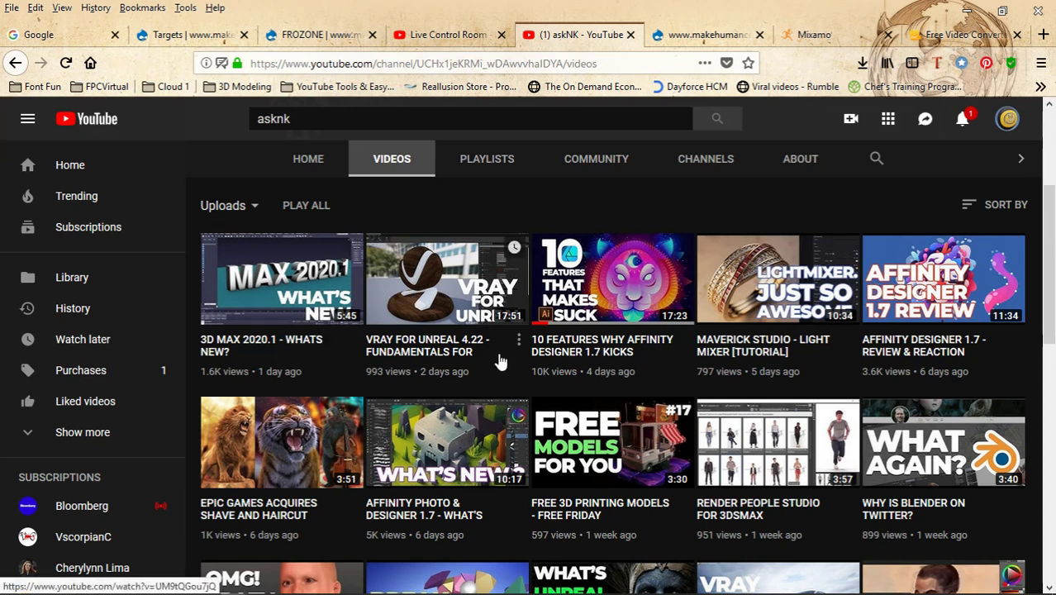
{"action": "scroll", "coordinate": [462, 359], "scroll_direction": "down", "scroll_amount": 2}
{"action": "scroll", "coordinate": [335, 359], "scroll_direction": "down", "scroll_amount": 4}
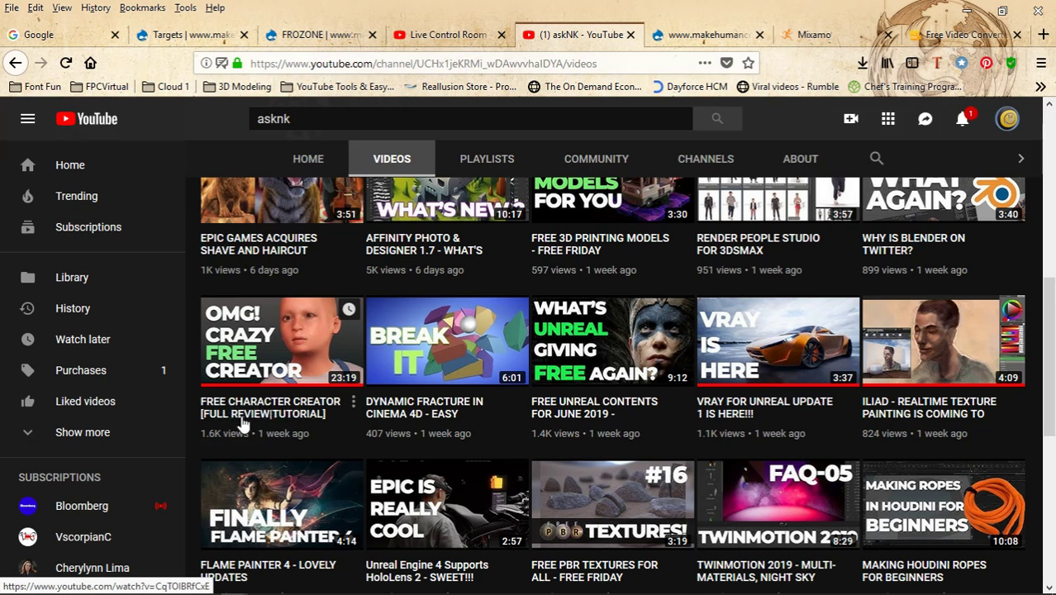
{"action": "scroll", "coordinate": [287, 429], "scroll_direction": "up", "scroll_amount": 2}
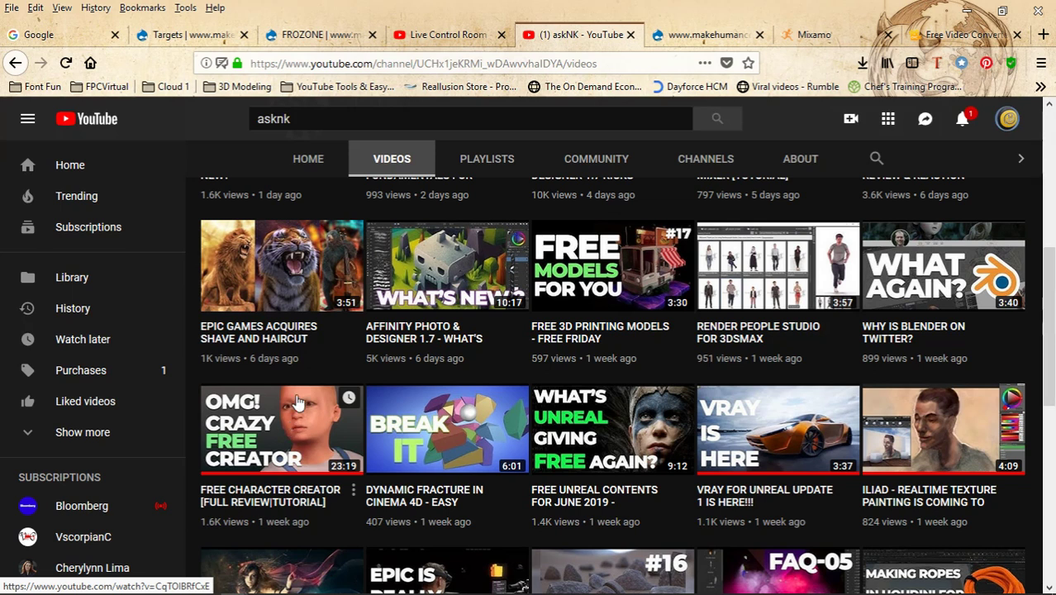
Return to the MakeHuman Community tab and look over the older news posts near the end of the page.
{"action": "left_click", "coordinate": [727, 40]}
{"action": "scroll", "coordinate": [316, 347], "scroll_direction": "down", "scroll_amount": 5}
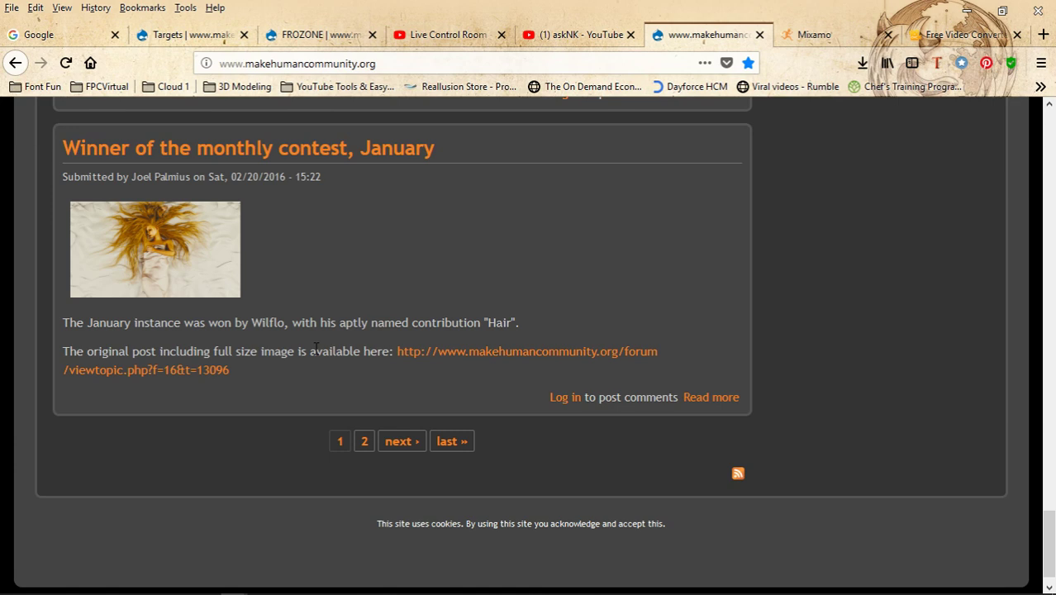
{"action": "scroll", "coordinate": [316, 347], "scroll_direction": "up", "scroll_amount": 2}
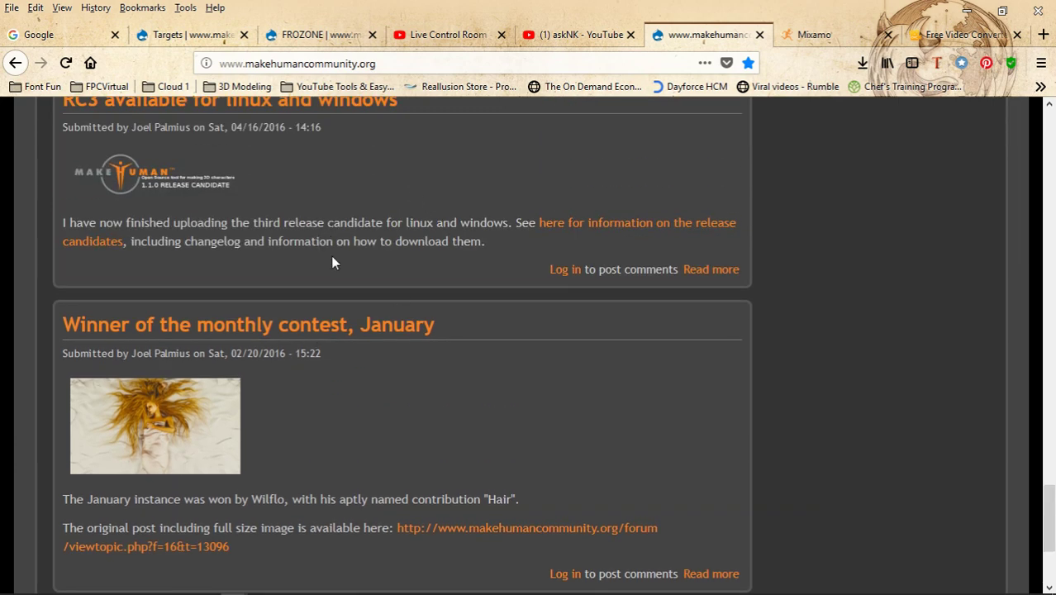
{"action": "scroll", "coordinate": [401, 273], "scroll_direction": "up", "scroll_amount": 1}
{"action": "scroll", "coordinate": [369, 319], "scroll_direction": "up", "scroll_amount": 2}
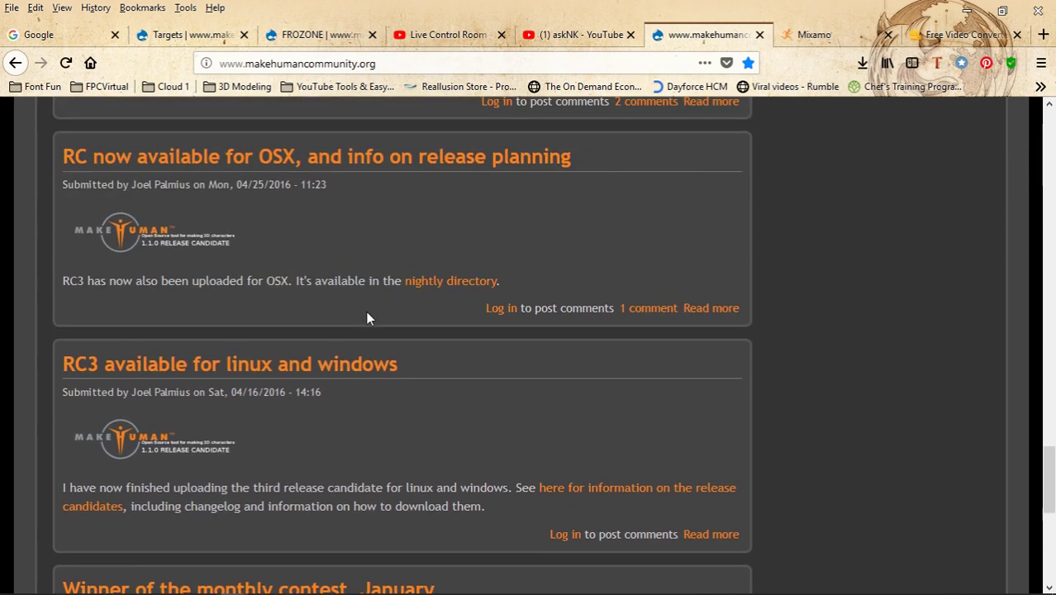
Look over the news posts from the MakeHuman 1.1.0 release down to the January monthly contest winner.
{"action": "scroll", "coordinate": [360, 253], "scroll_direction": "up", "scroll_amount": 3}
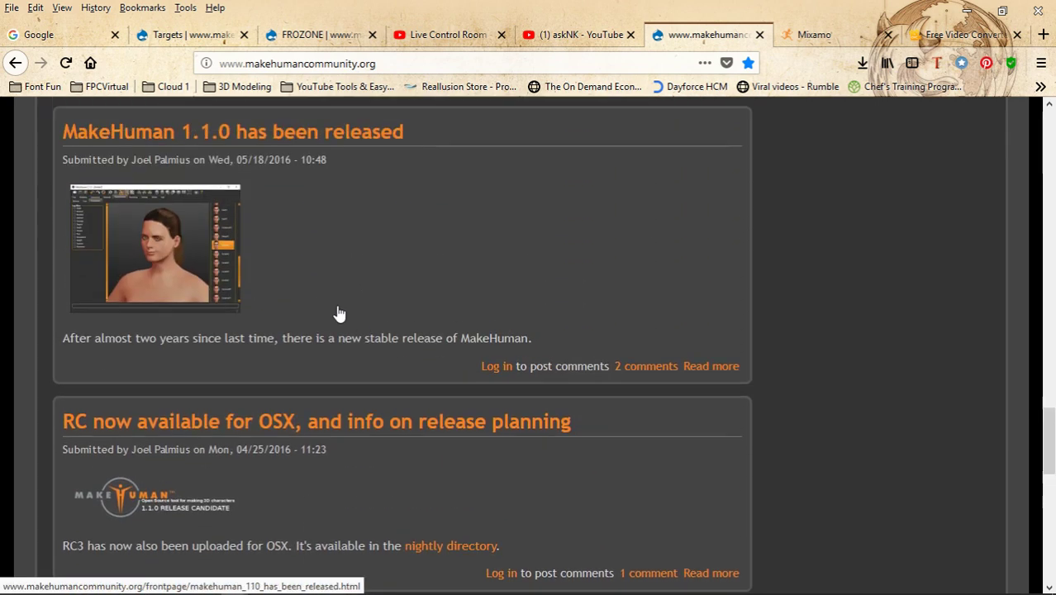
{"action": "scroll", "coordinate": [339, 355], "scroll_direction": "down", "scroll_amount": 2}
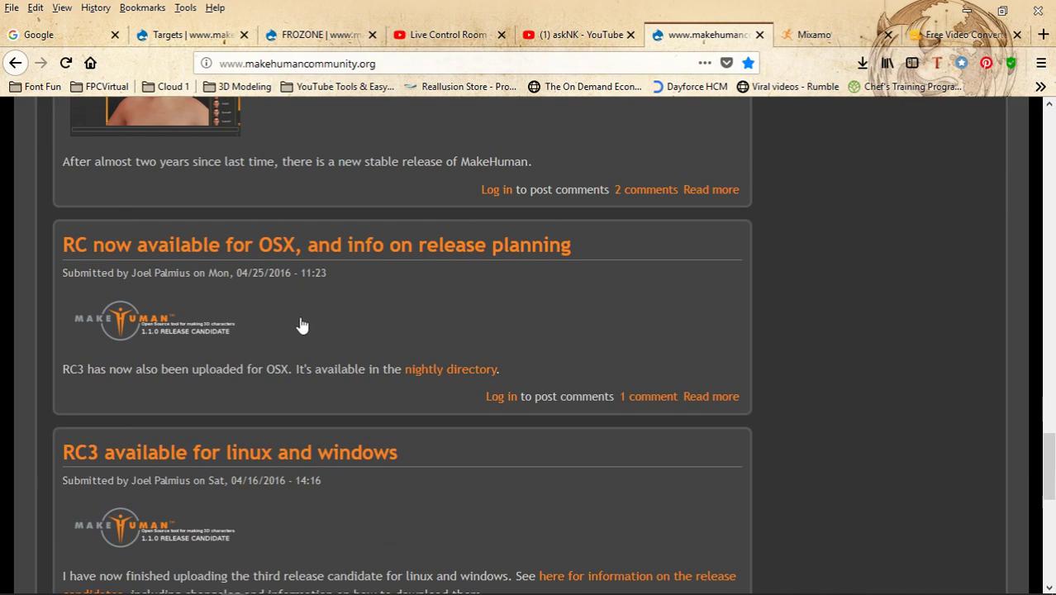
{"action": "scroll", "coordinate": [302, 324], "scroll_direction": "down", "scroll_amount": 2}
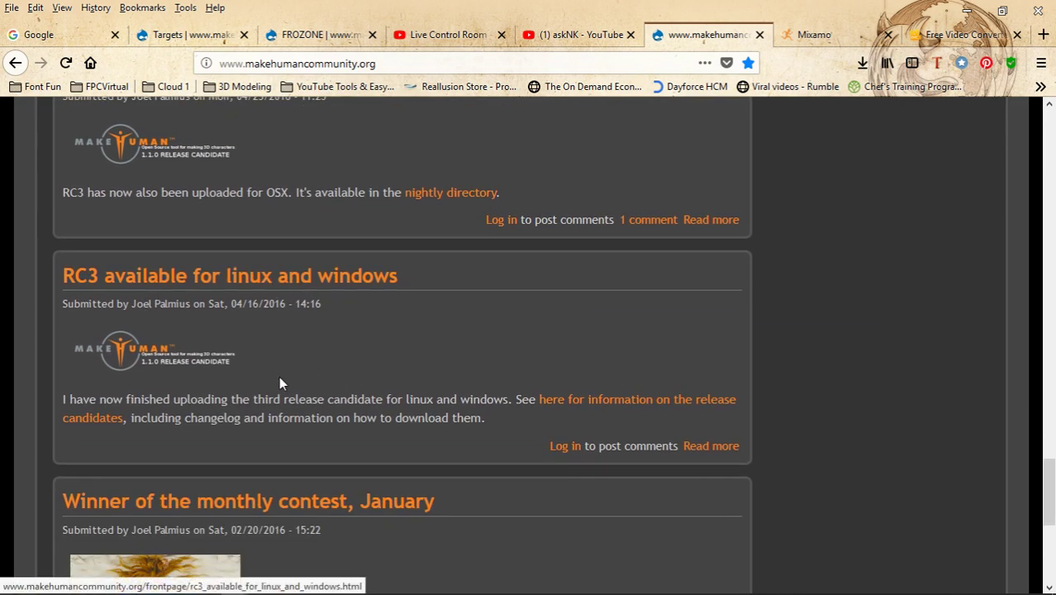
{"action": "scroll", "coordinate": [389, 353], "scroll_direction": "down", "scroll_amount": 2}
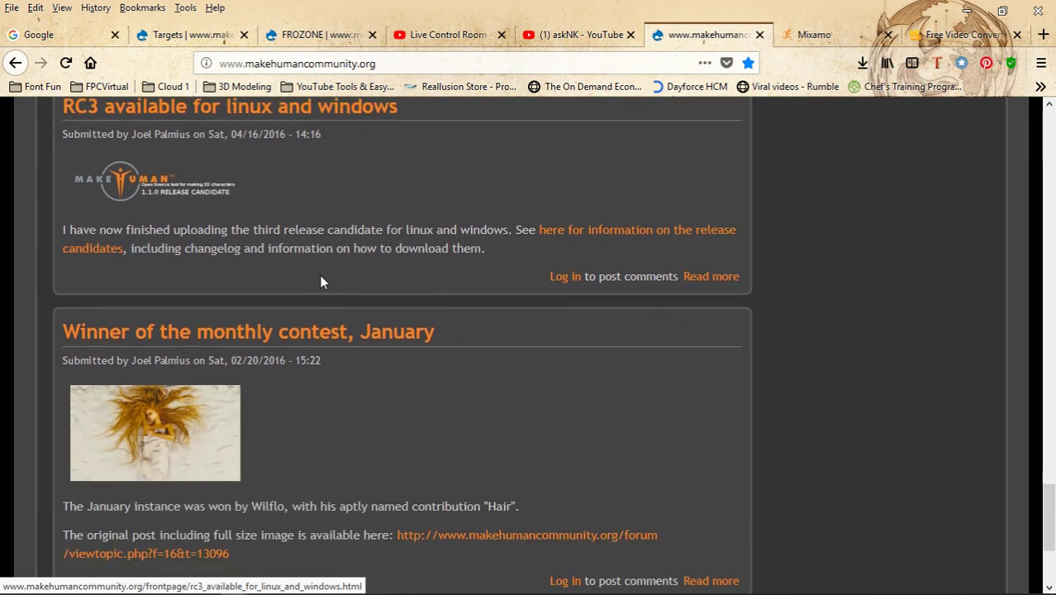
{"action": "scroll", "coordinate": [319, 256], "scroll_direction": "down", "scroll_amount": 2}
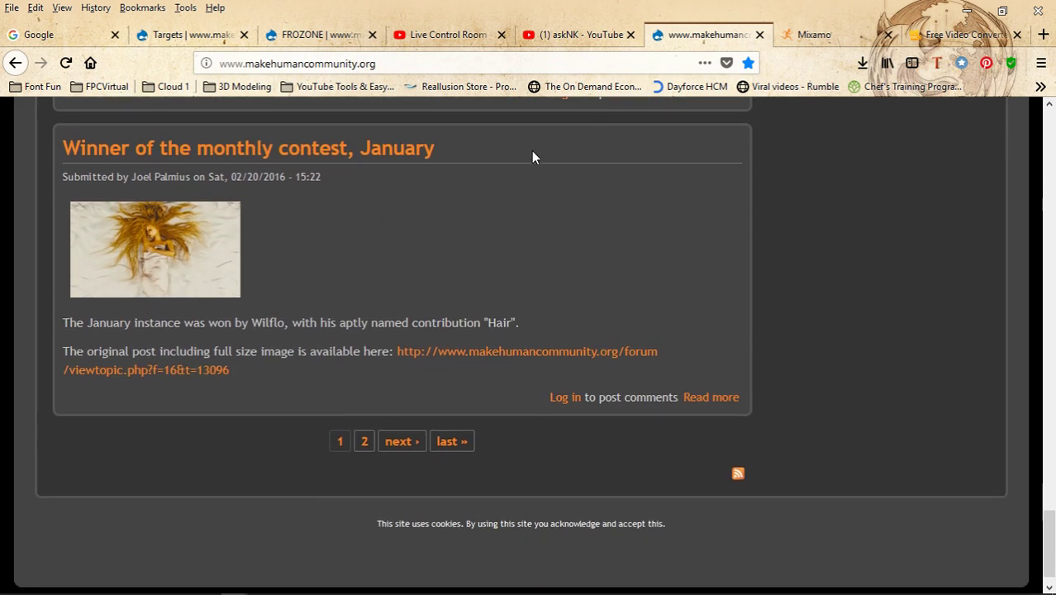
Revisit the free character creator review among askNK's YouTube videos, and check the Mixamo tab.
{"action": "left_click", "coordinate": [587, 35]}
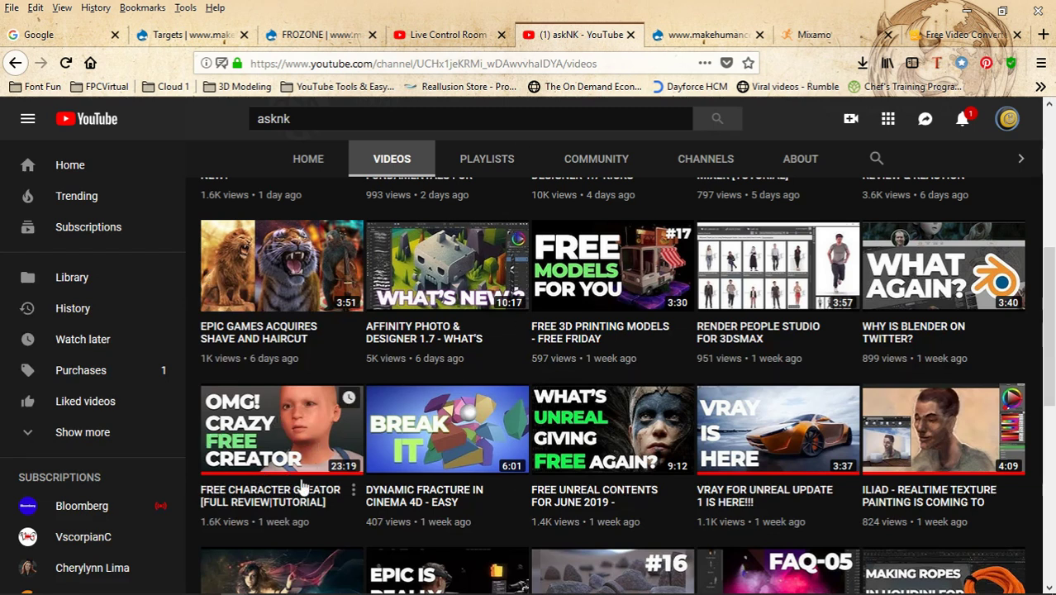
{"action": "scroll", "coordinate": [300, 496], "scroll_direction": "down", "scroll_amount": 1}
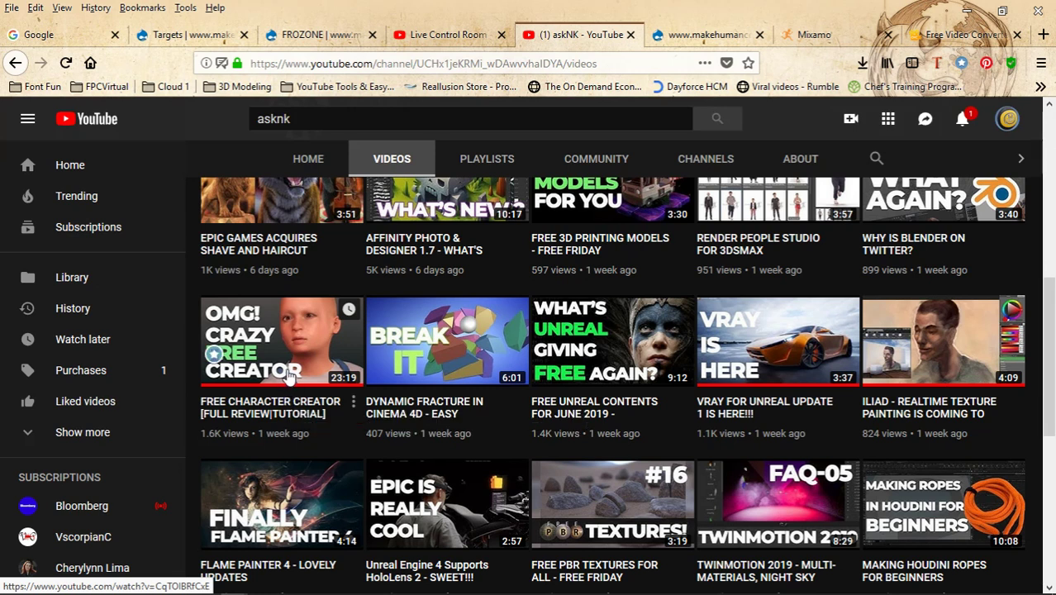
{"action": "left_click", "coordinate": [814, 36]}
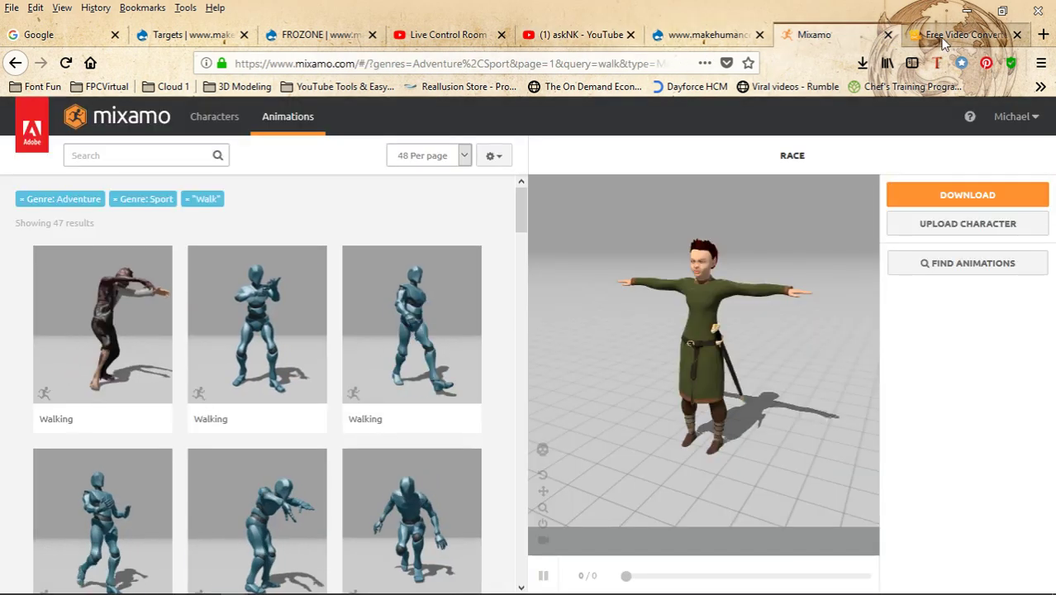
{"action": "left_click", "coordinate": [944, 38]}
Return to the MakeHuman Community tab and examine the 1.2.0 alpha release posts at the start of the news page.
{"action": "left_click", "coordinate": [683, 36]}
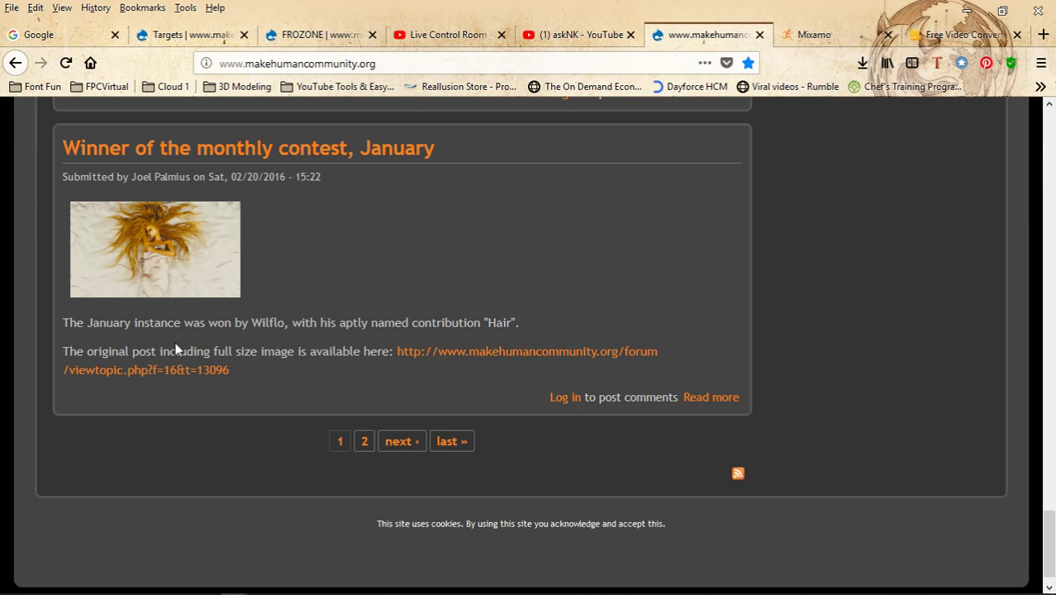
{"action": "scroll", "coordinate": [338, 291], "scroll_direction": "up", "scroll_amount": 15}
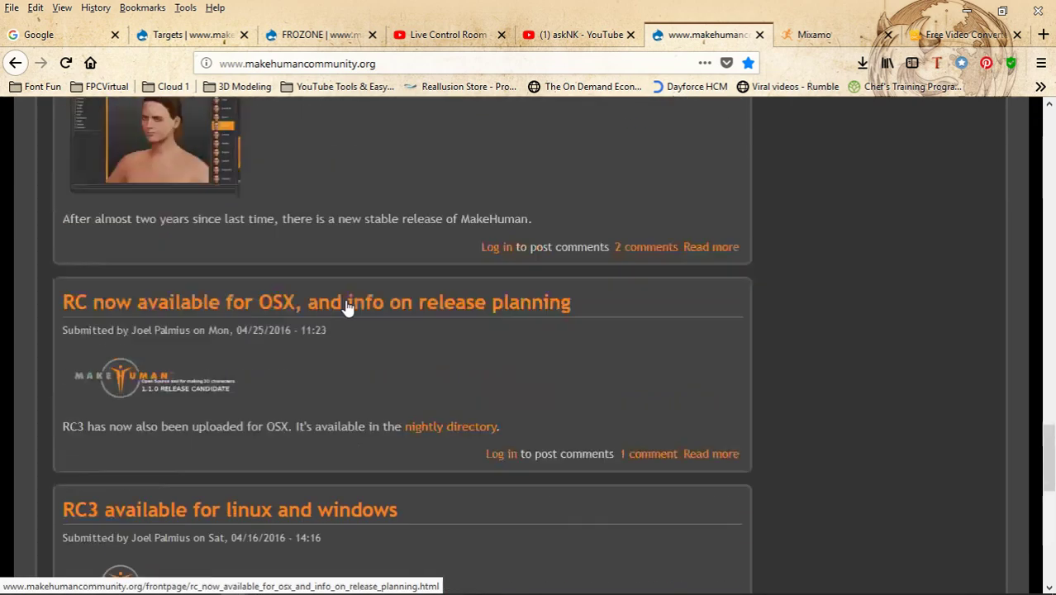
{"action": "scroll", "coordinate": [347, 326], "scroll_direction": "up", "scroll_amount": 10}
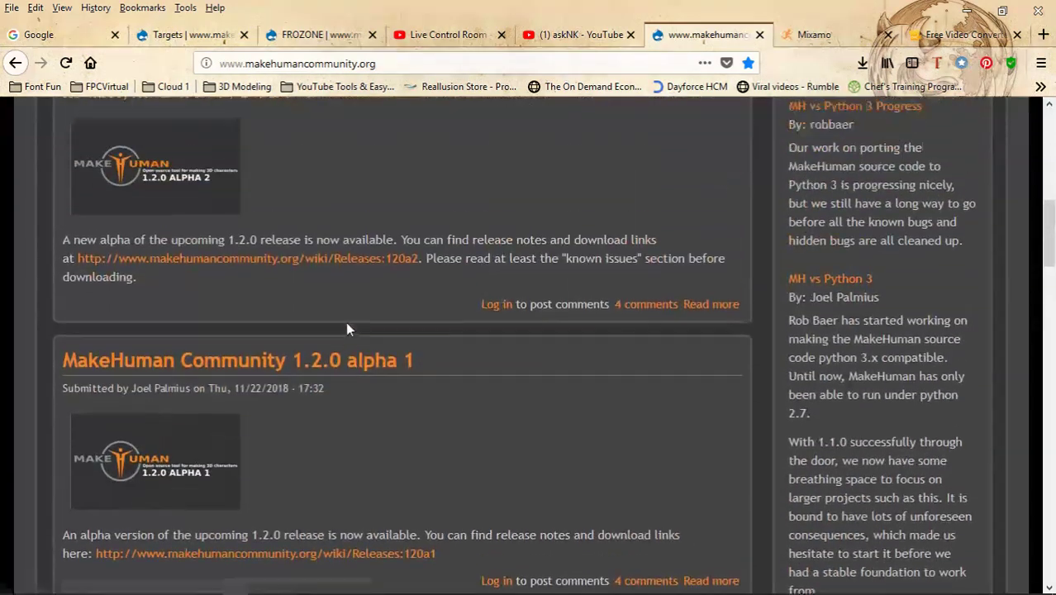
{"action": "scroll", "coordinate": [342, 331], "scroll_direction": "up", "scroll_amount": 10}
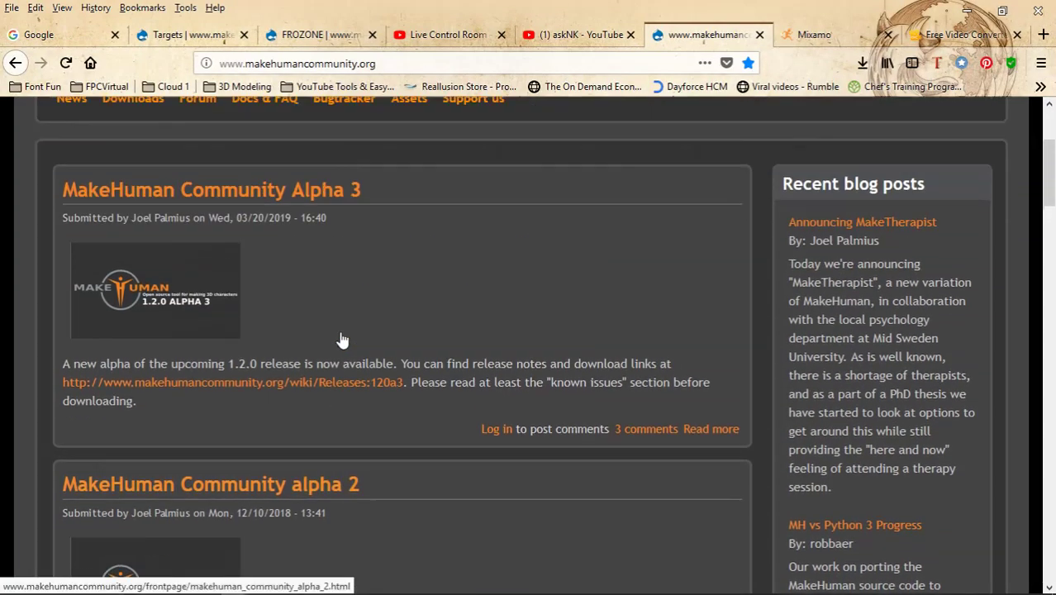
{"action": "scroll", "coordinate": [306, 361], "scroll_direction": "down", "scroll_amount": 3}
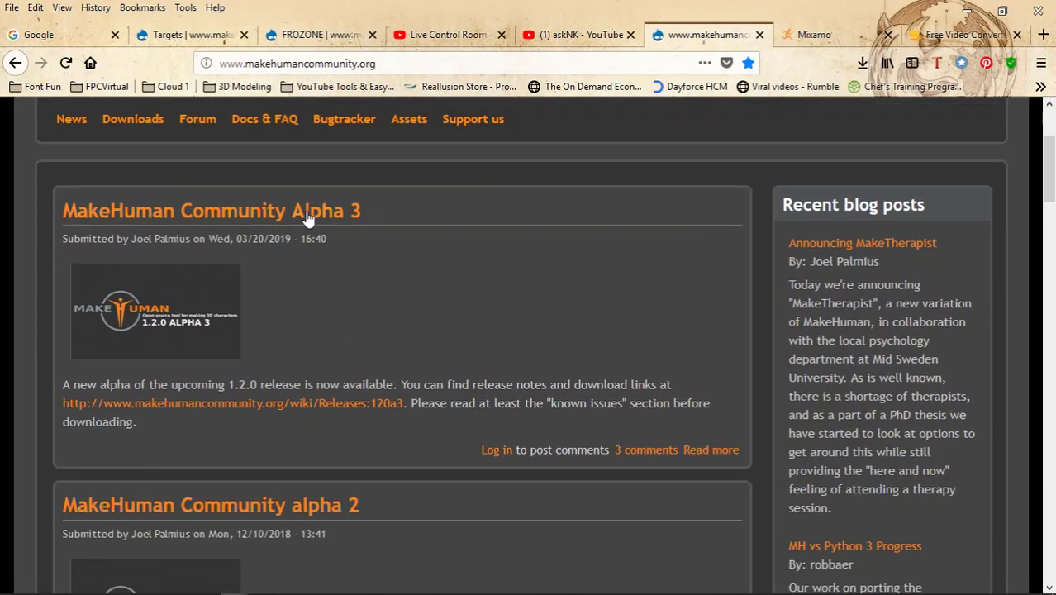
{"action": "scroll", "coordinate": [314, 281], "scroll_direction": "down", "scroll_amount": 11}
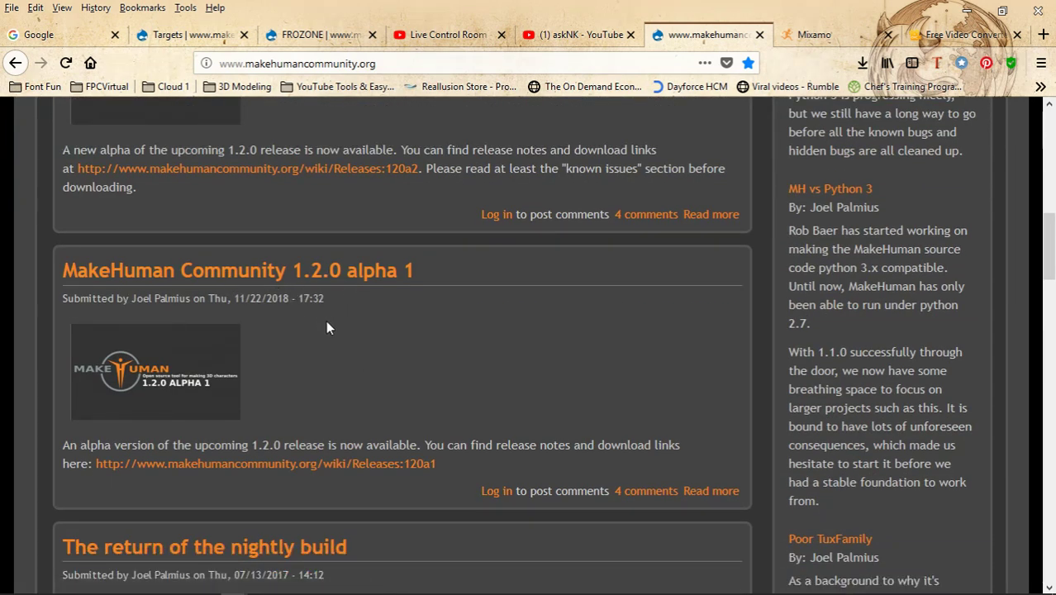
{"action": "scroll", "coordinate": [325, 323], "scroll_direction": "up", "scroll_amount": 2}
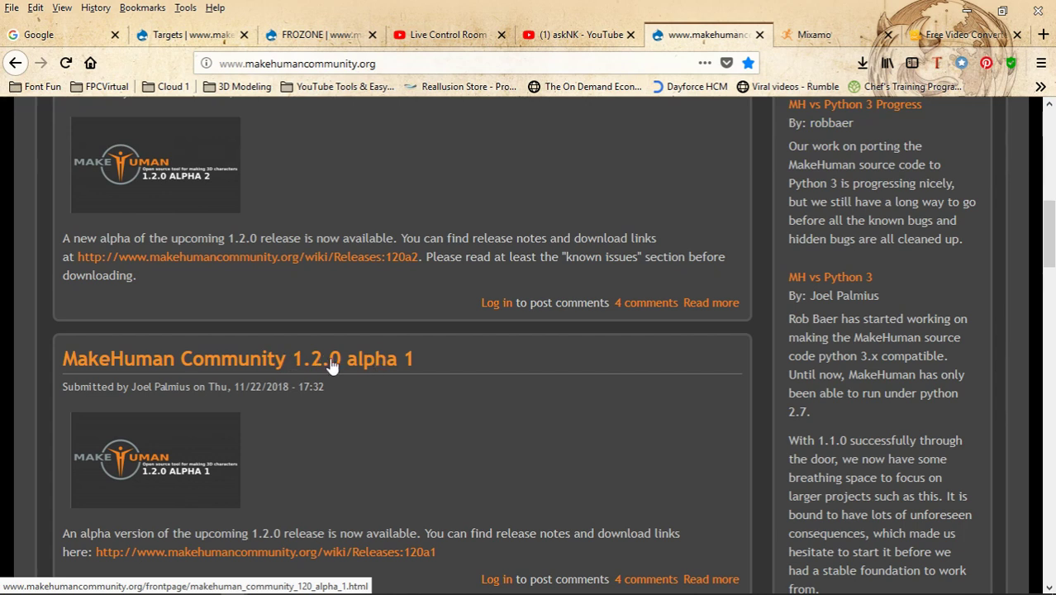
{"action": "scroll", "coordinate": [315, 361], "scroll_direction": "down", "scroll_amount": 2}
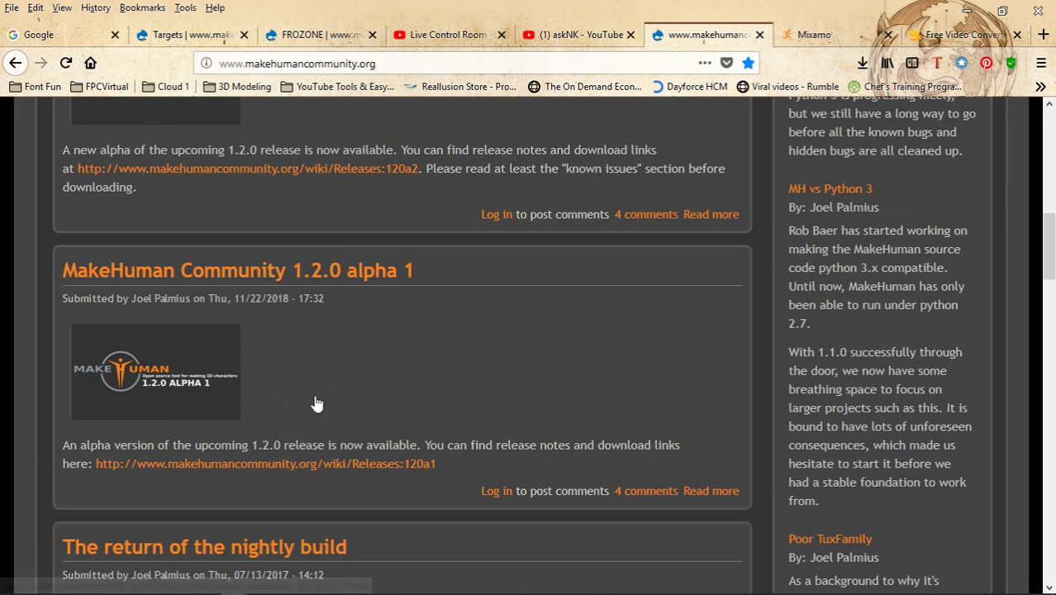
Examine the older news posts from the MakeHuman 1.1.1 release to the 1.1.0 release candidates and monthly contest.
{"action": "scroll", "coordinate": [316, 401], "scroll_direction": "down", "scroll_amount": 7}
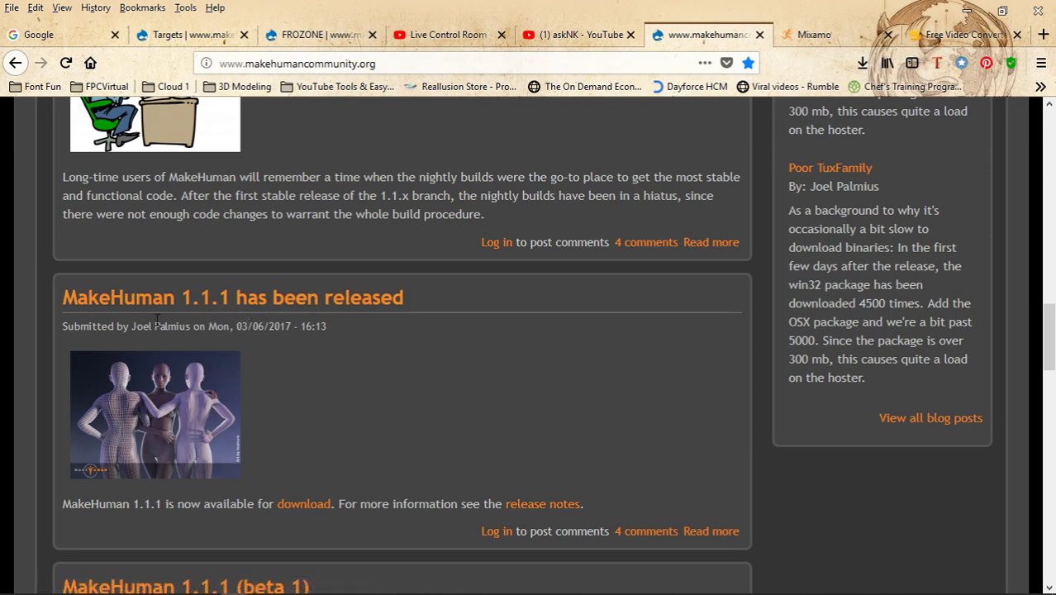
{"action": "scroll", "coordinate": [223, 304], "scroll_direction": "down", "scroll_amount": 7}
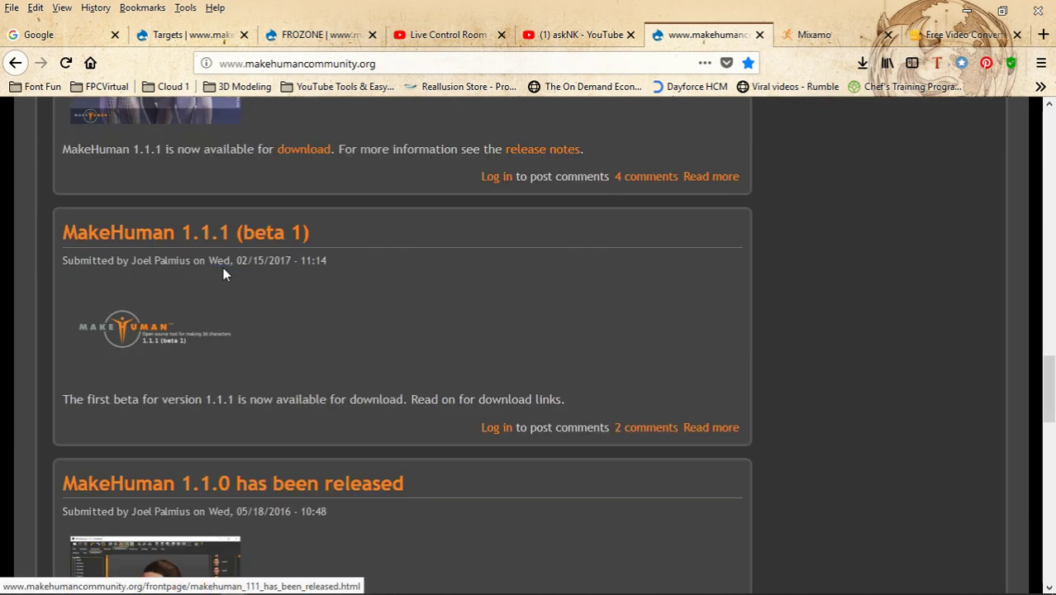
{"action": "scroll", "coordinate": [264, 264], "scroll_direction": "down", "scroll_amount": 2}
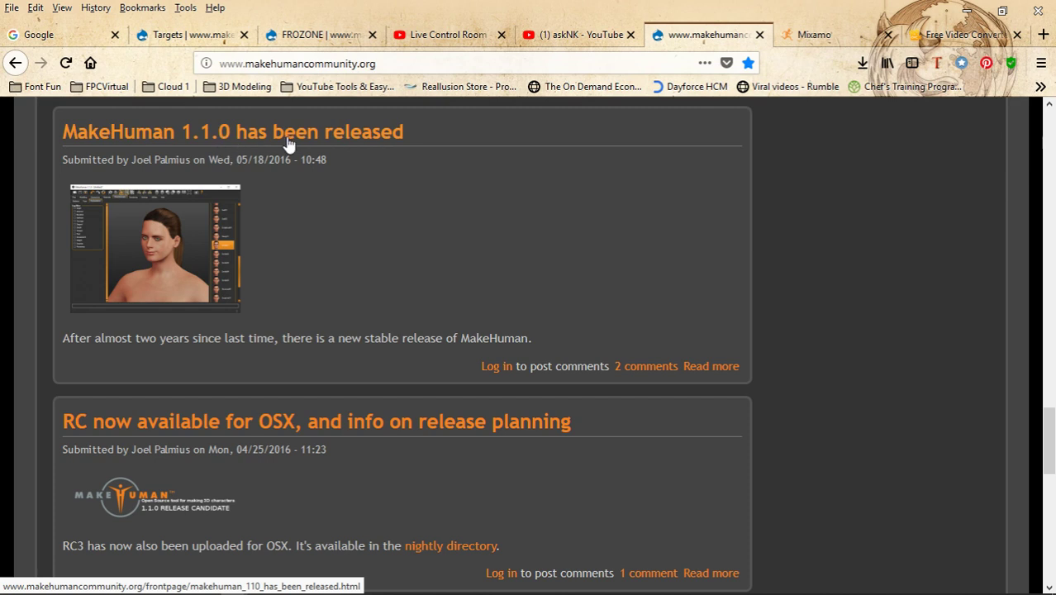
{"action": "scroll", "coordinate": [247, 298], "scroll_direction": "down", "scroll_amount": 4}
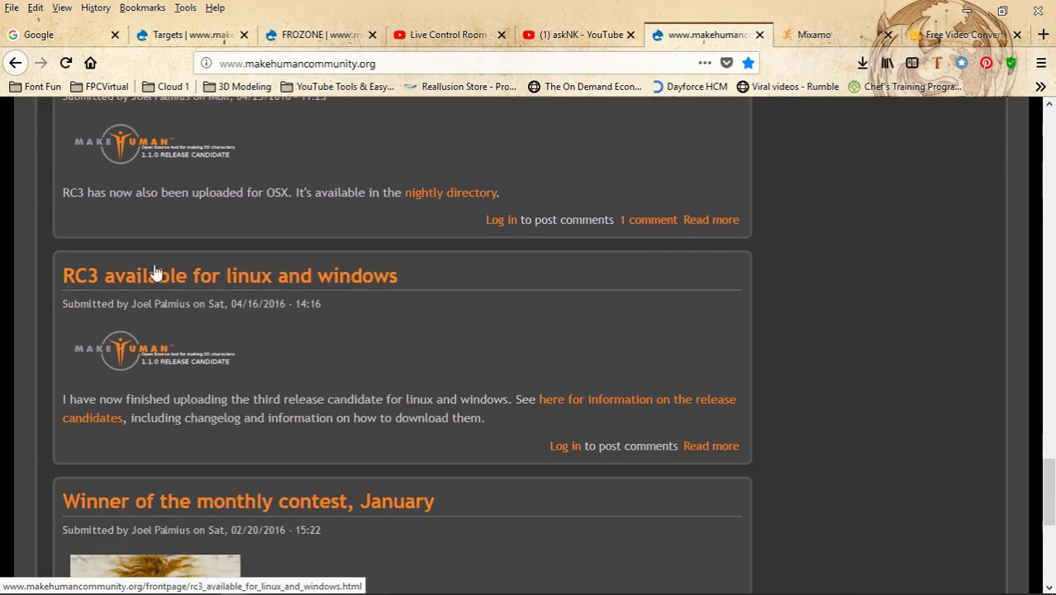
{"action": "scroll", "coordinate": [232, 257], "scroll_direction": "down", "scroll_amount": 3}
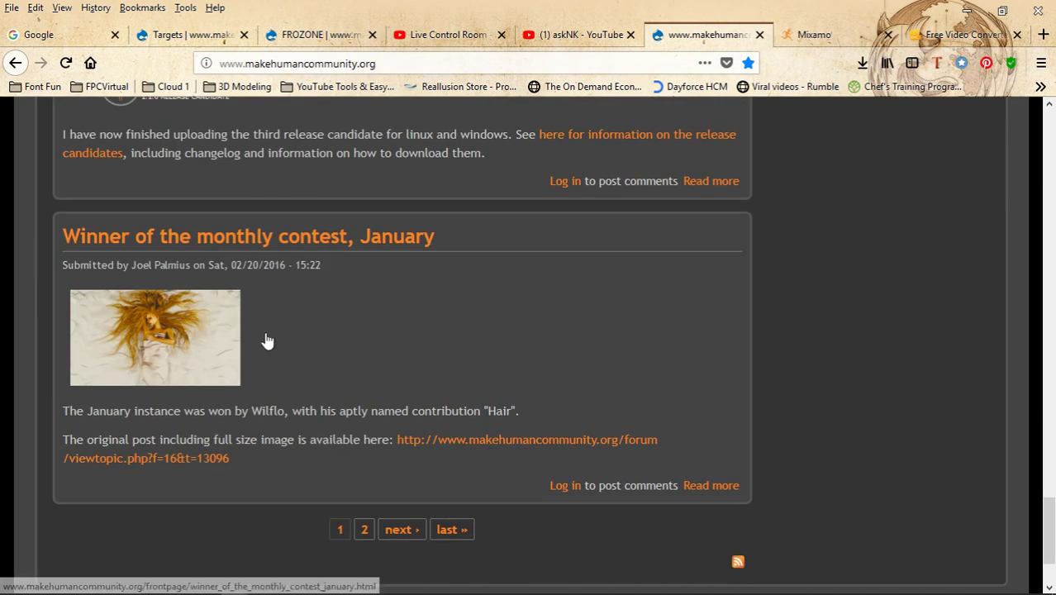
{"action": "scroll", "coordinate": [256, 297], "scroll_direction": "up", "scroll_amount": 4}
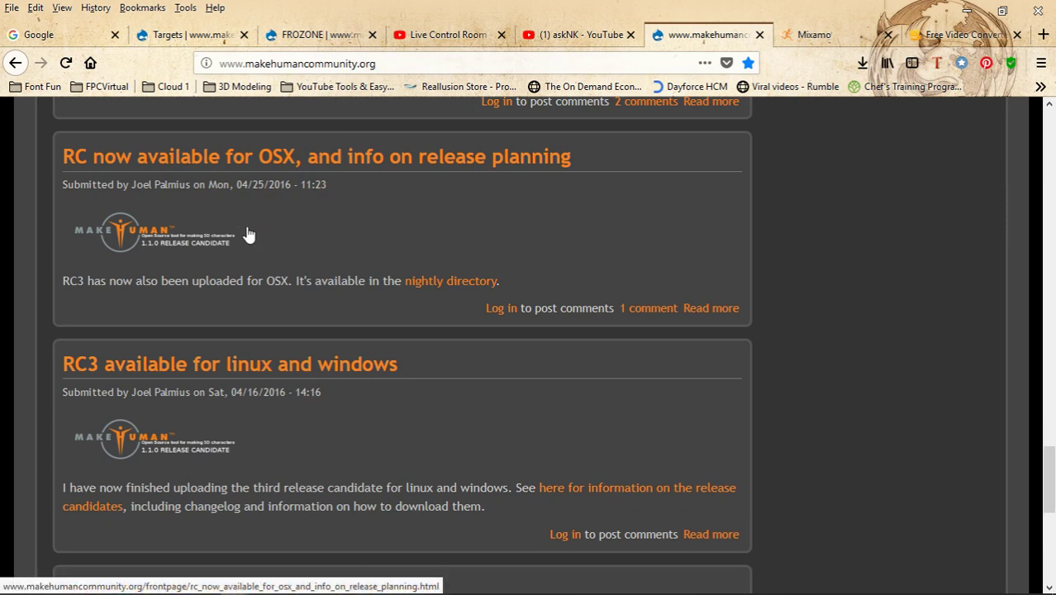
Open the "RC3 available for linux and windows" post, read its current status, and follow its Releases:110 release notes link.
{"action": "left_click", "coordinate": [322, 372]}
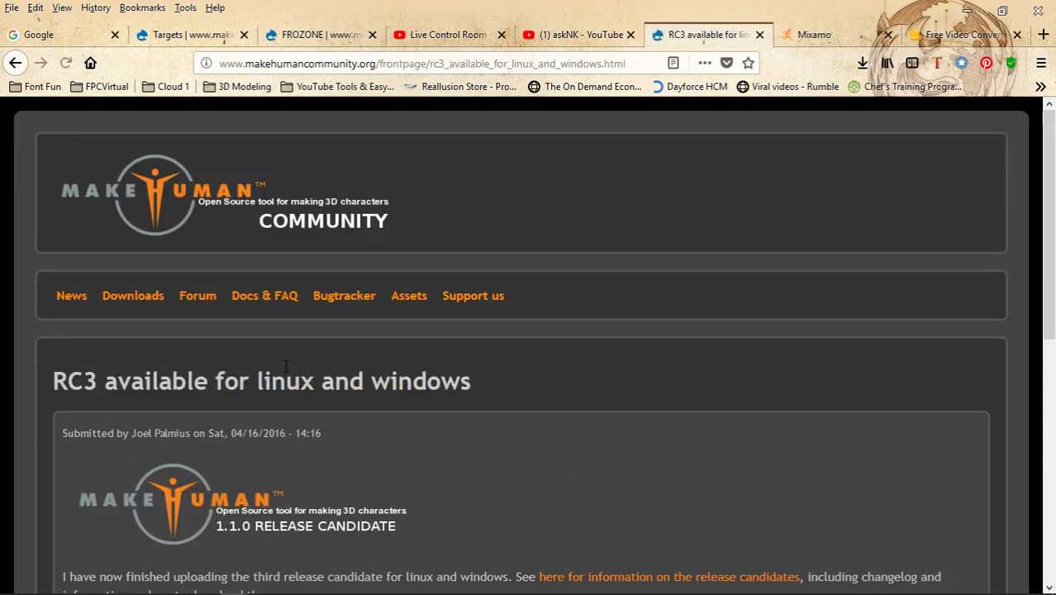
{"action": "scroll", "coordinate": [288, 357], "scroll_direction": "down", "scroll_amount": 4}
{"action": "scroll", "coordinate": [289, 355], "scroll_direction": "down", "scroll_amount": 2}
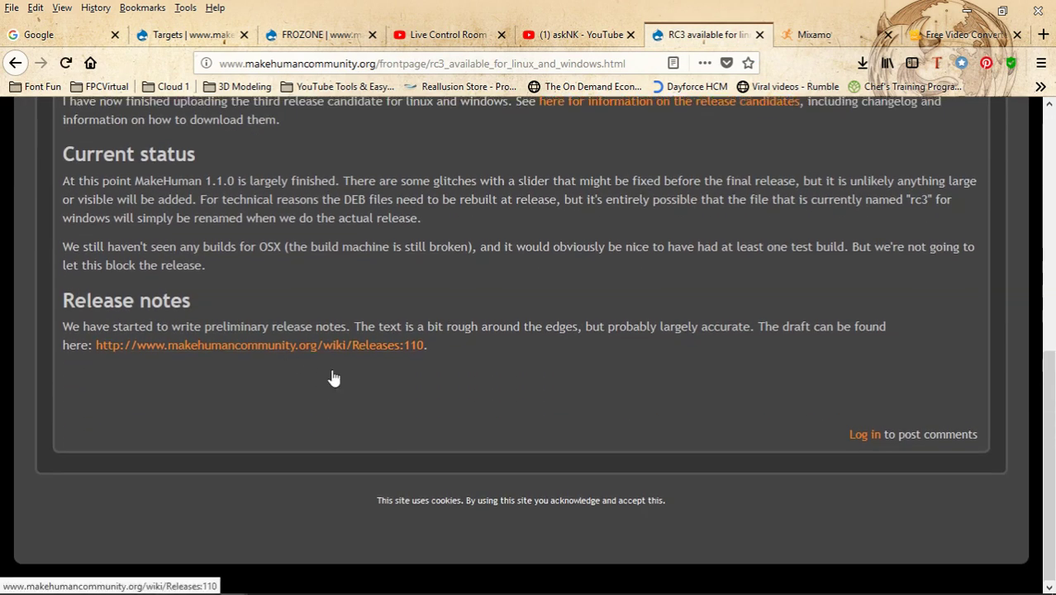
{"action": "scroll", "coordinate": [333, 374], "scroll_direction": "up", "scroll_amount": 3}
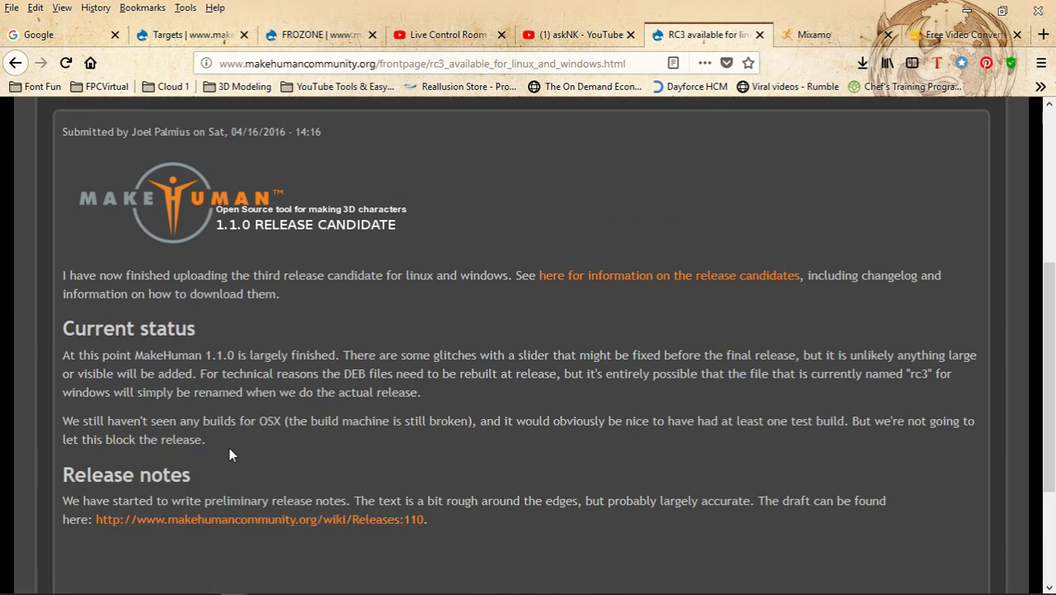
{"action": "scroll", "coordinate": [239, 438], "scroll_direction": "down", "scroll_amount": 2}
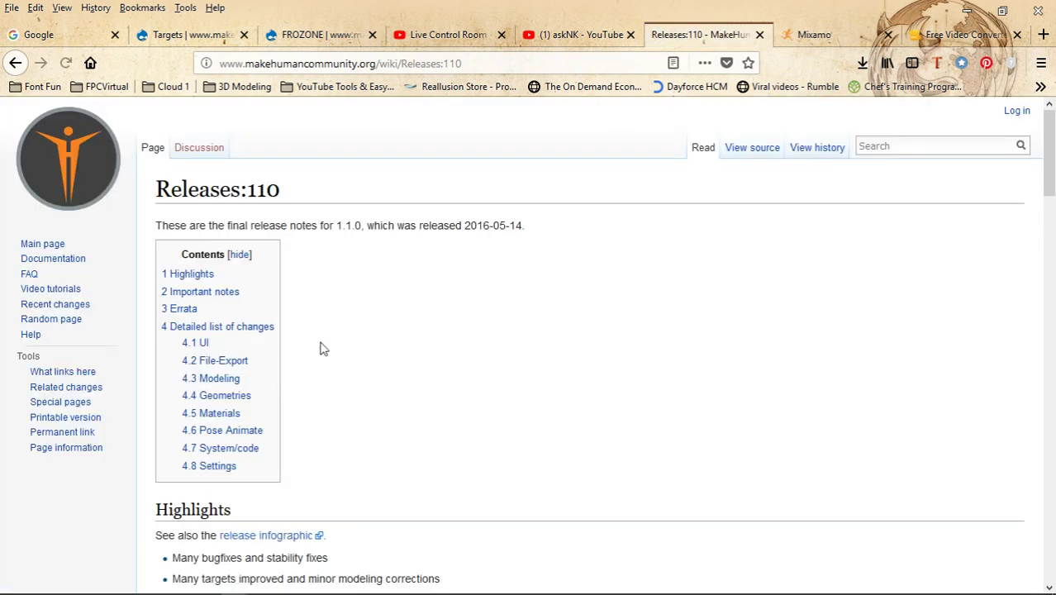
Look through the 1.1.0 release notes from the highlights to the detailed list of changes.
{"action": "scroll", "coordinate": [321, 346], "scroll_direction": "down", "scroll_amount": 3}
{"action": "scroll", "coordinate": [323, 325], "scroll_direction": "up", "scroll_amount": 2}
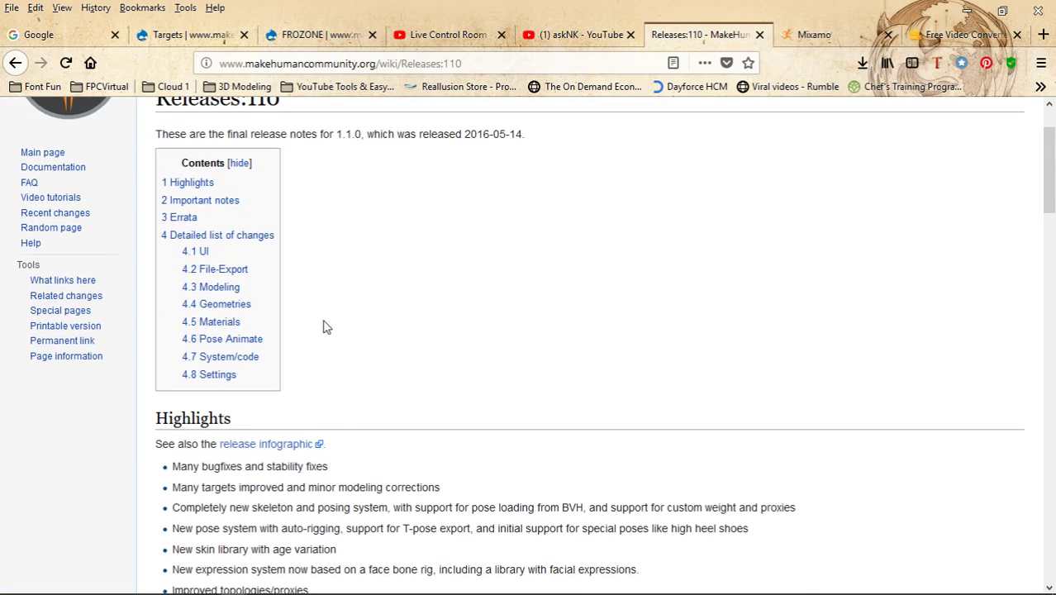
{"action": "scroll", "coordinate": [323, 325], "scroll_direction": "down", "scroll_amount": 7}
{"action": "scroll", "coordinate": [324, 326], "scroll_direction": "down", "scroll_amount": 3}
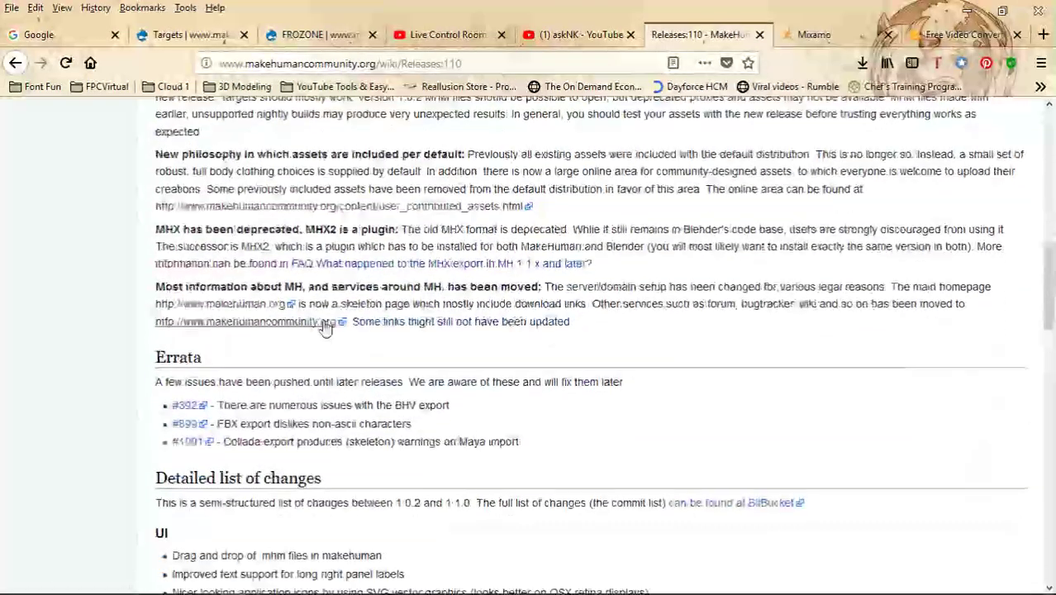
{"action": "scroll", "coordinate": [324, 325], "scroll_direction": "down", "scroll_amount": 3}
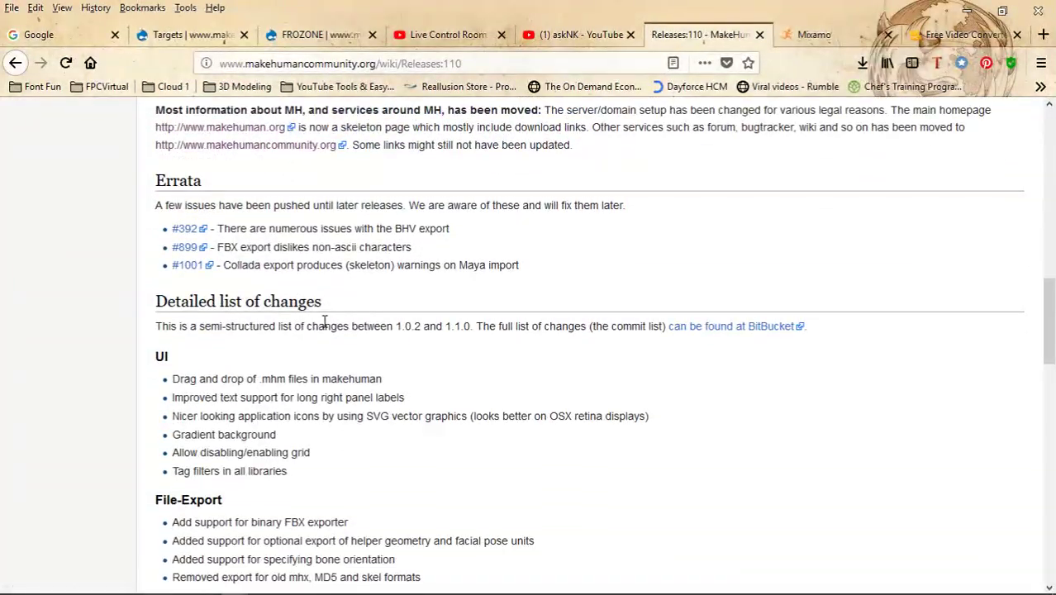
{"action": "scroll", "coordinate": [324, 323], "scroll_direction": "down", "scroll_amount": 10}
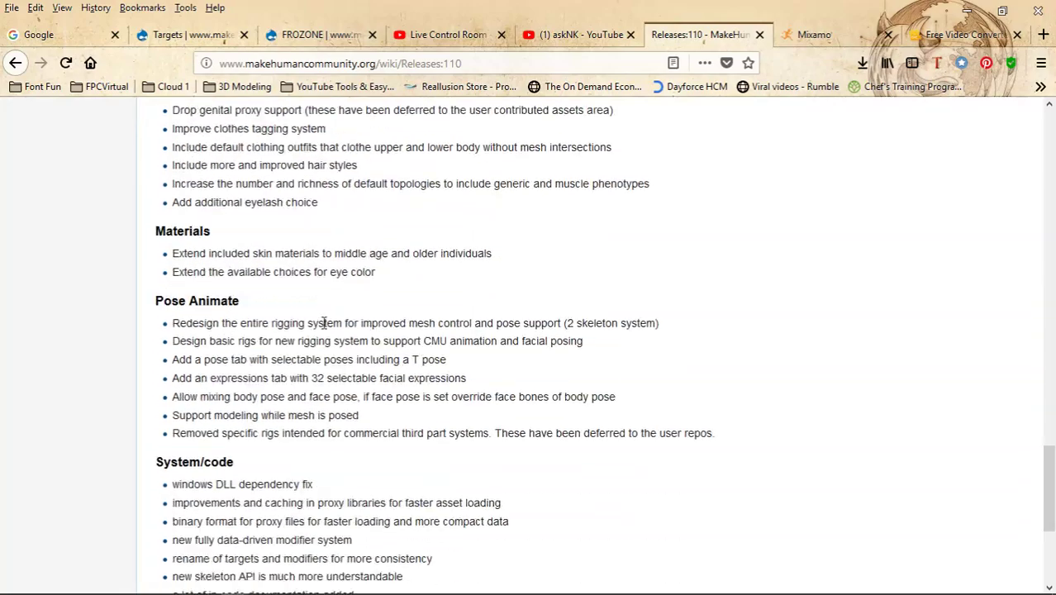
{"action": "scroll", "coordinate": [324, 323], "scroll_direction": "down", "scroll_amount": 3}
{"action": "scroll", "coordinate": [324, 326], "scroll_direction": "up", "scroll_amount": 17}
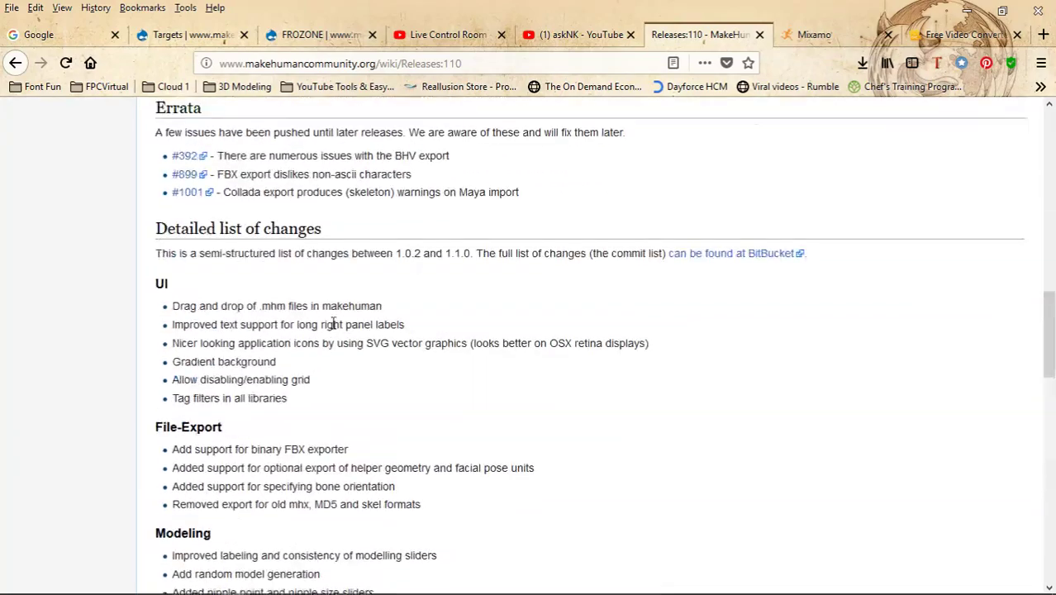
Read the important notes and highlights of the 1.1.0 release, and go back to the RC3 post.
{"action": "scroll", "coordinate": [361, 322], "scroll_direction": "down", "scroll_amount": 2}
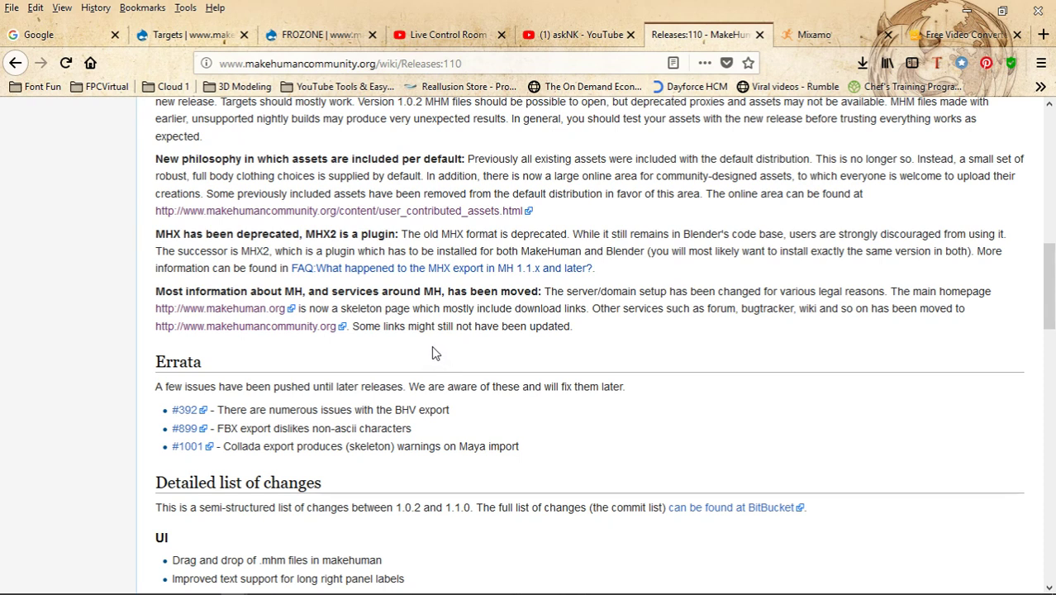
{"action": "scroll", "coordinate": [484, 332], "scroll_direction": "up", "scroll_amount": 4}
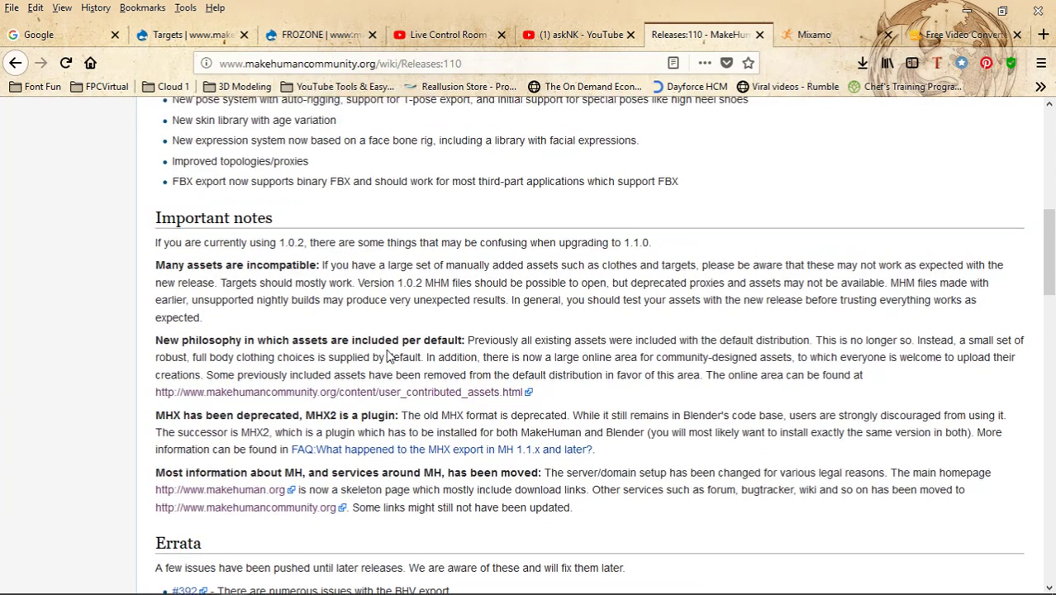
{"action": "scroll", "coordinate": [441, 369], "scroll_direction": "up", "scroll_amount": 3}
{"action": "scroll", "coordinate": [388, 334], "scroll_direction": "up", "scroll_amount": 6}
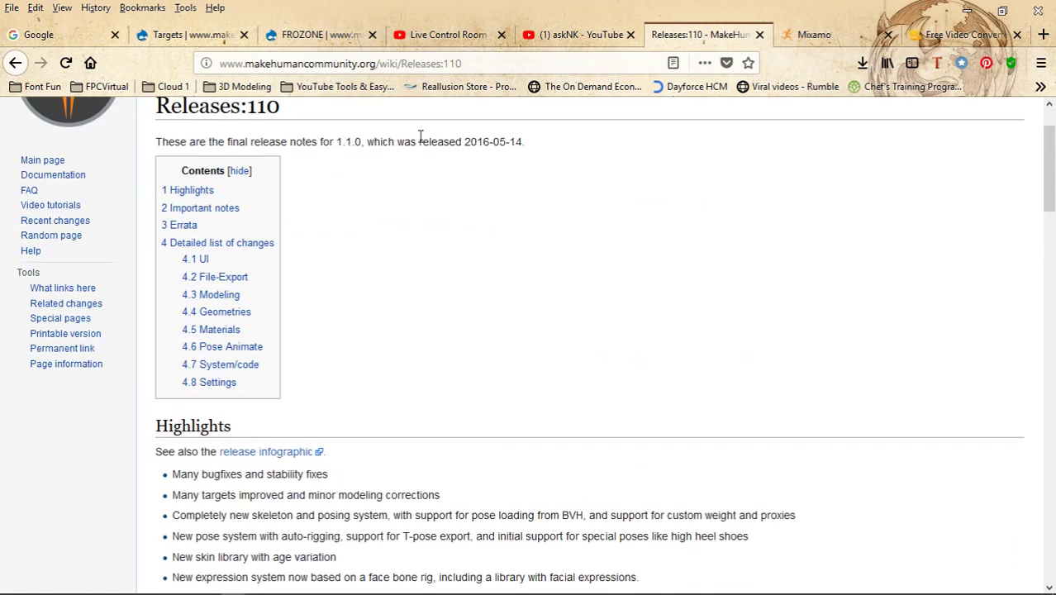
{"action": "left_click", "coordinate": [15, 63]}
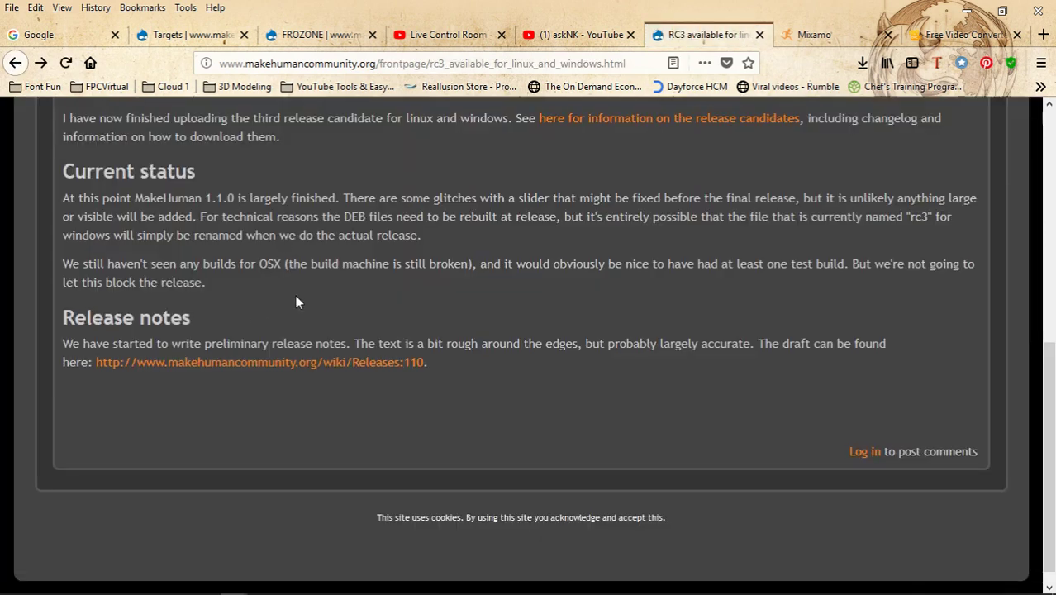
Review the RC3 post's current status and release notes sections, and return to the end of the front-page news list.
{"action": "scroll", "coordinate": [330, 318], "scroll_direction": "up", "scroll_amount": 5}
{"action": "scroll", "coordinate": [330, 318], "scroll_direction": "down", "scroll_amount": 3}
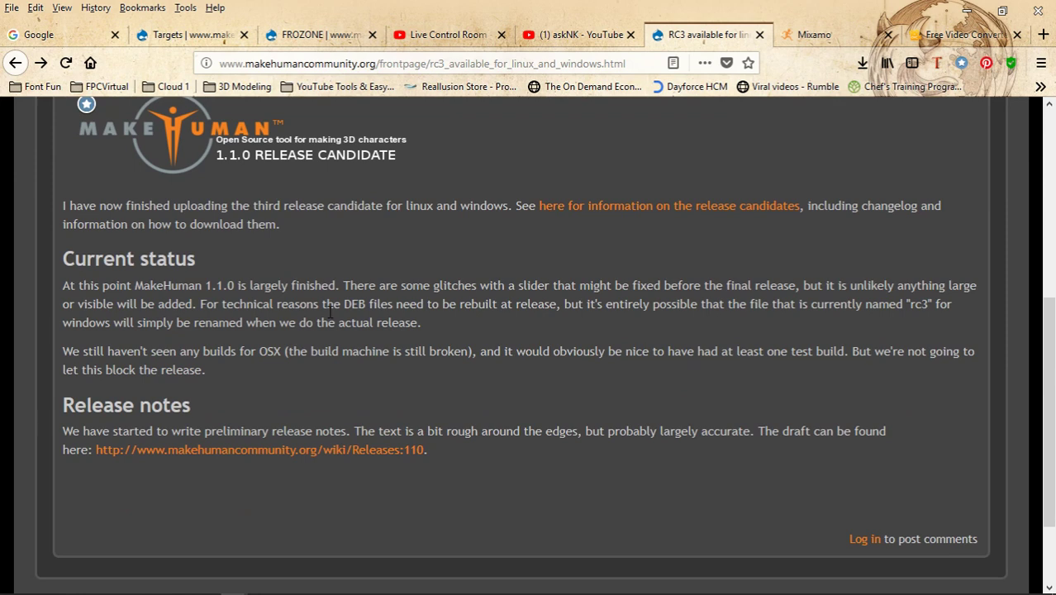
{"action": "left_click", "coordinate": [14, 63]}
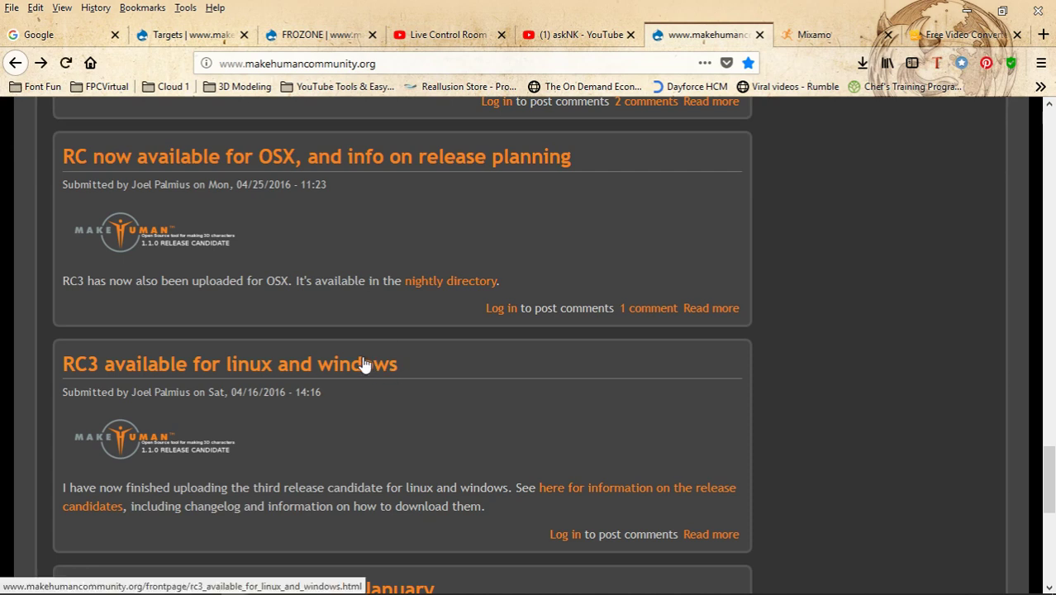
{"action": "scroll", "coordinate": [347, 359], "scroll_direction": "down", "scroll_amount": 6}
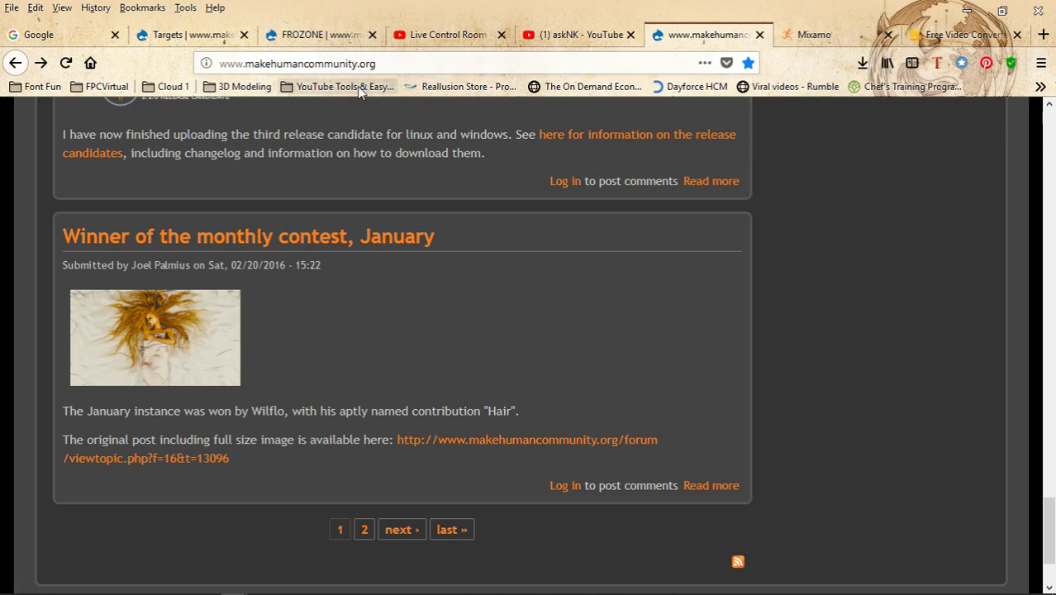
Open the MakeHuman Archive bookmark from the MakeHuman folder of the 3D Modeling bookmarks.
{"action": "left_click", "coordinate": [171, 88]}
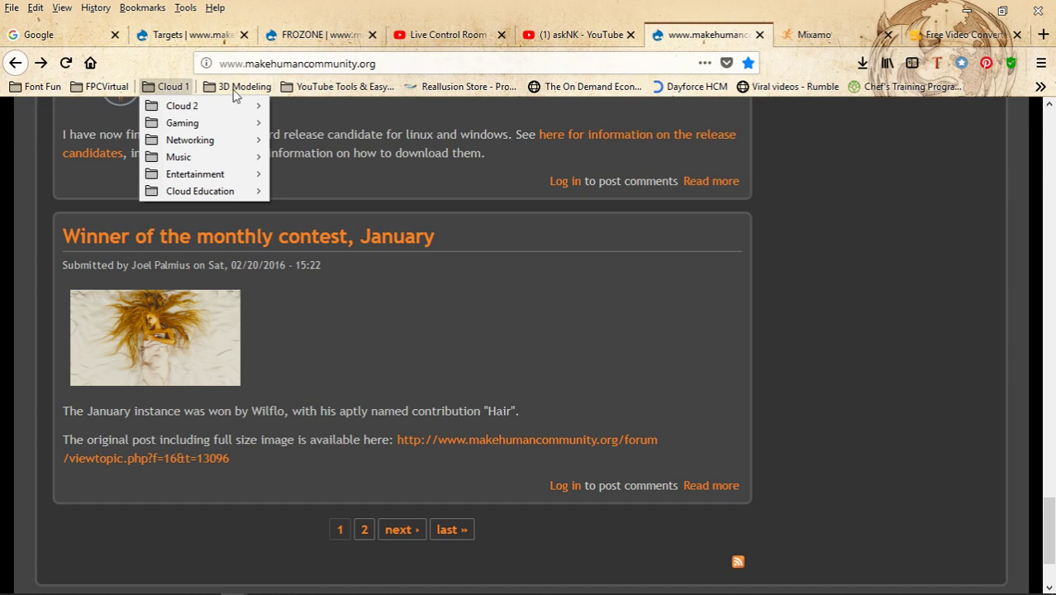
{"action": "mouse_move", "coordinate": [241, 92]}
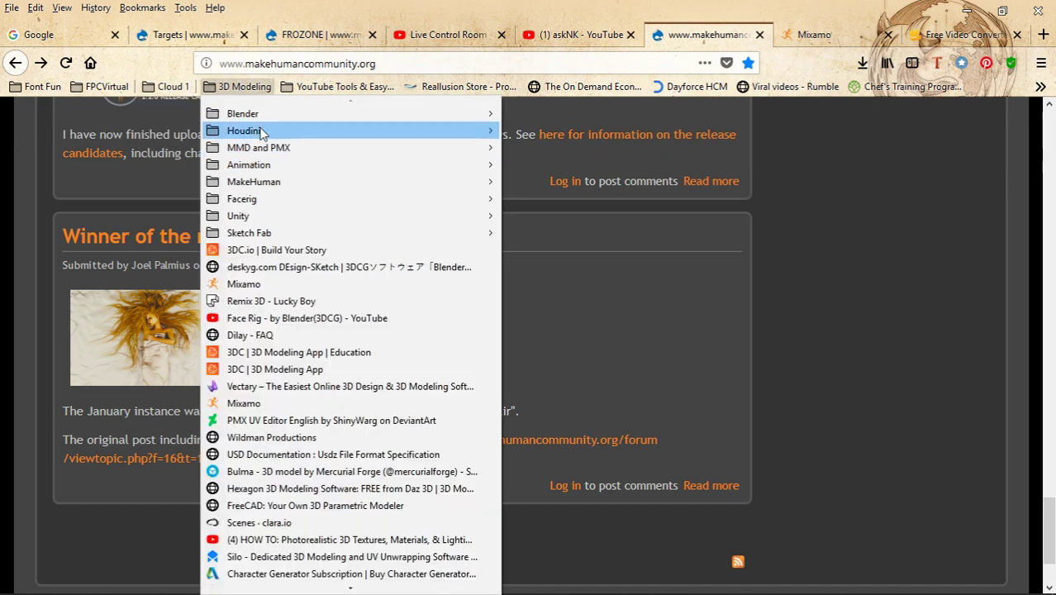
{"action": "mouse_move", "coordinate": [272, 184]}
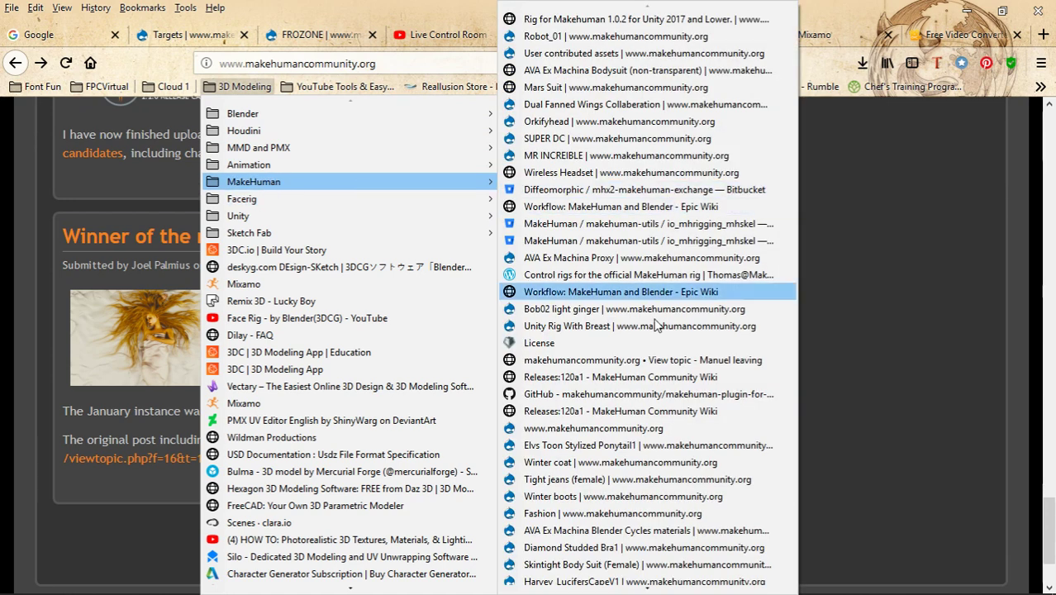
{"action": "scroll", "coordinate": [646, 396], "scroll_direction": "down", "scroll_amount": 3}
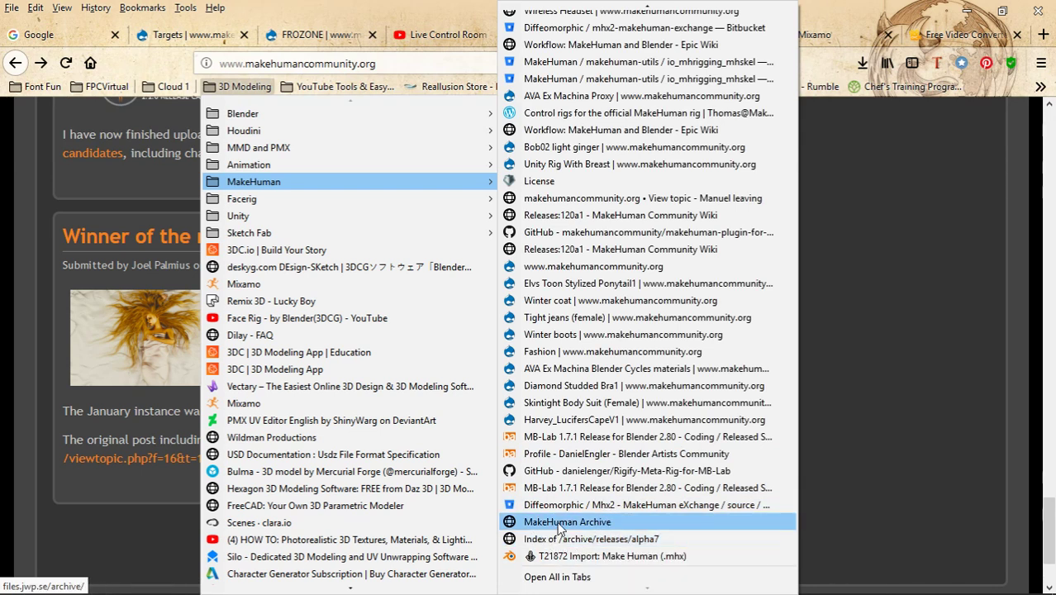
{"action": "left_click", "coordinate": [635, 521]}
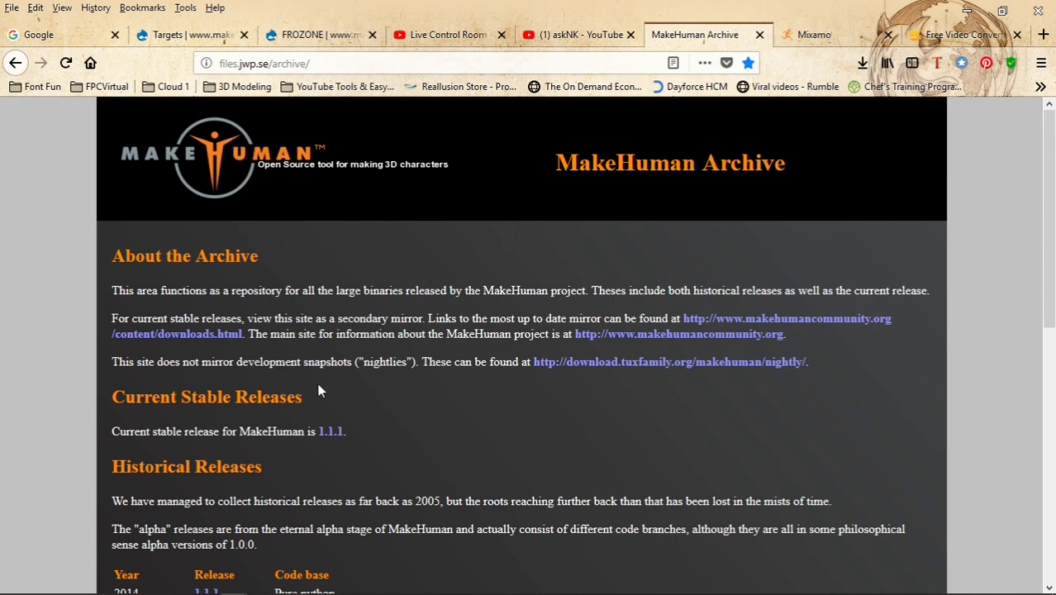
Examine the archive's Historical Releases table from 1.1.1 down to 0.8, including the alpha7 entry, and the Screenshots section.
{"action": "scroll", "coordinate": [266, 298], "scroll_direction": "down", "scroll_amount": 9}
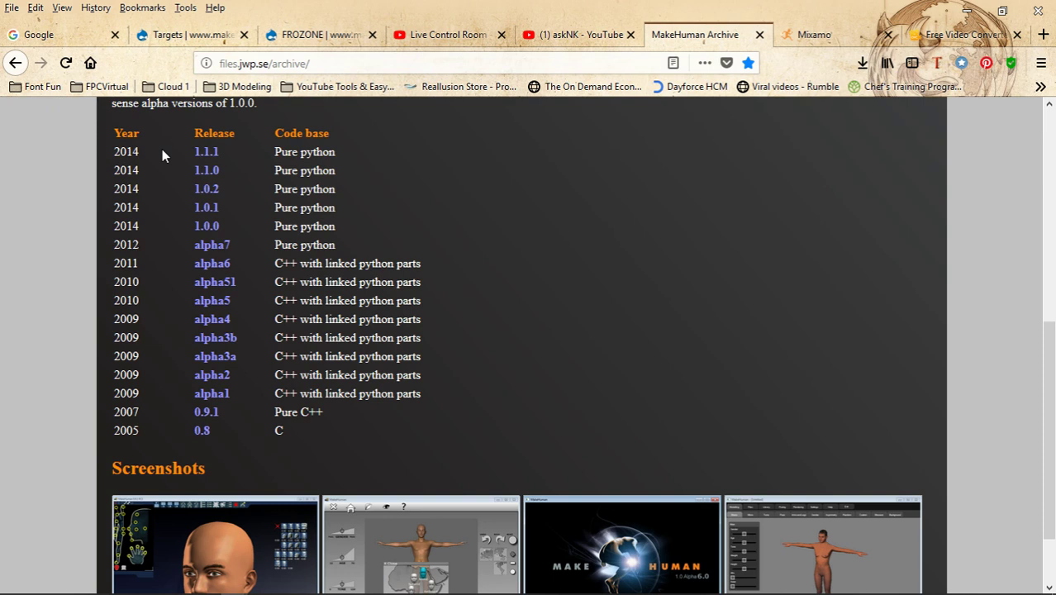
{"action": "scroll", "coordinate": [191, 283], "scroll_direction": "down", "scroll_amount": 2}
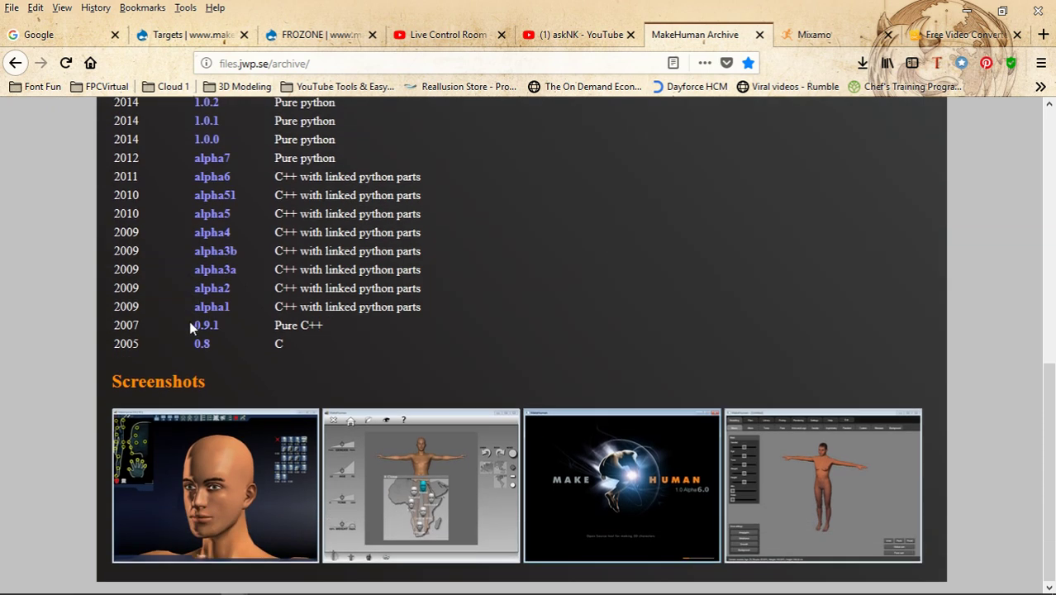
{"action": "scroll", "coordinate": [193, 323], "scroll_direction": "up", "scroll_amount": 4}
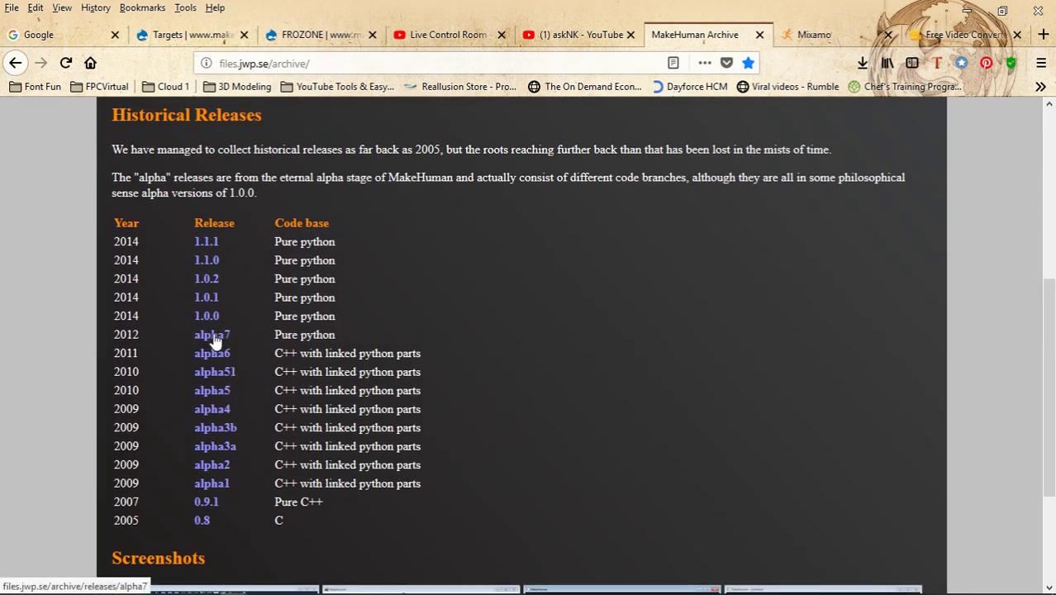
Minimize the browser and Blender, and switch to the File Explorer window showing the Blender Animations folder.
{"action": "left_click", "coordinate": [967, 10]}
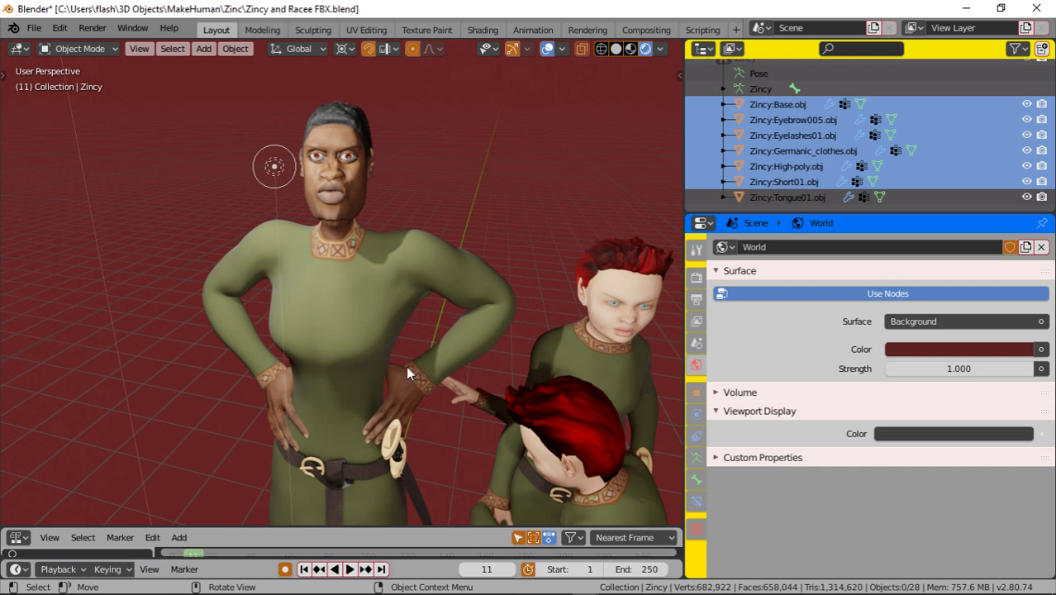
{"action": "left_click", "coordinate": [963, 8]}
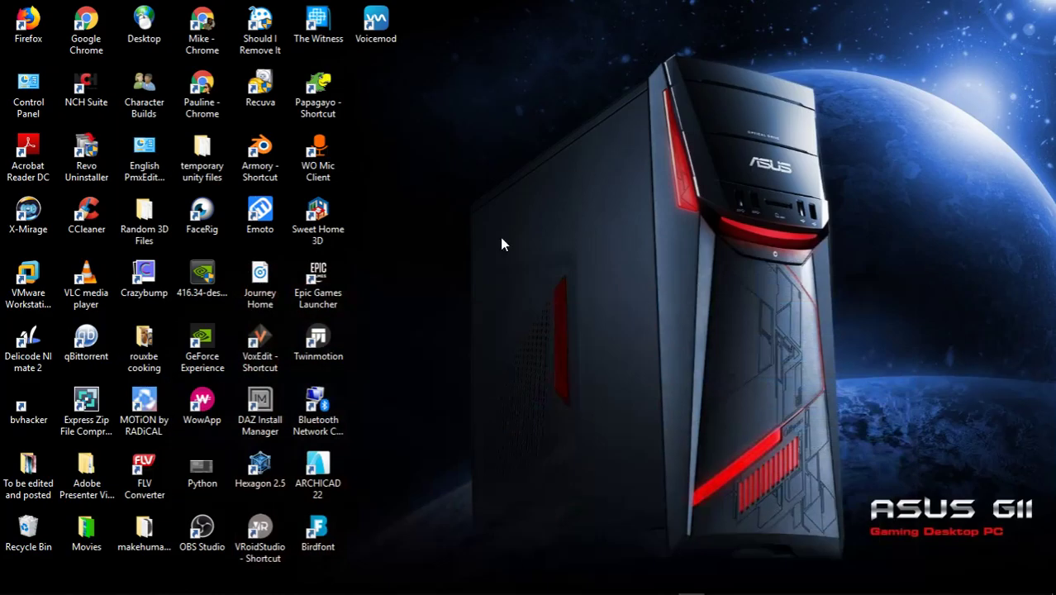
{"action": "mouse_move", "coordinate": [289, 588]}
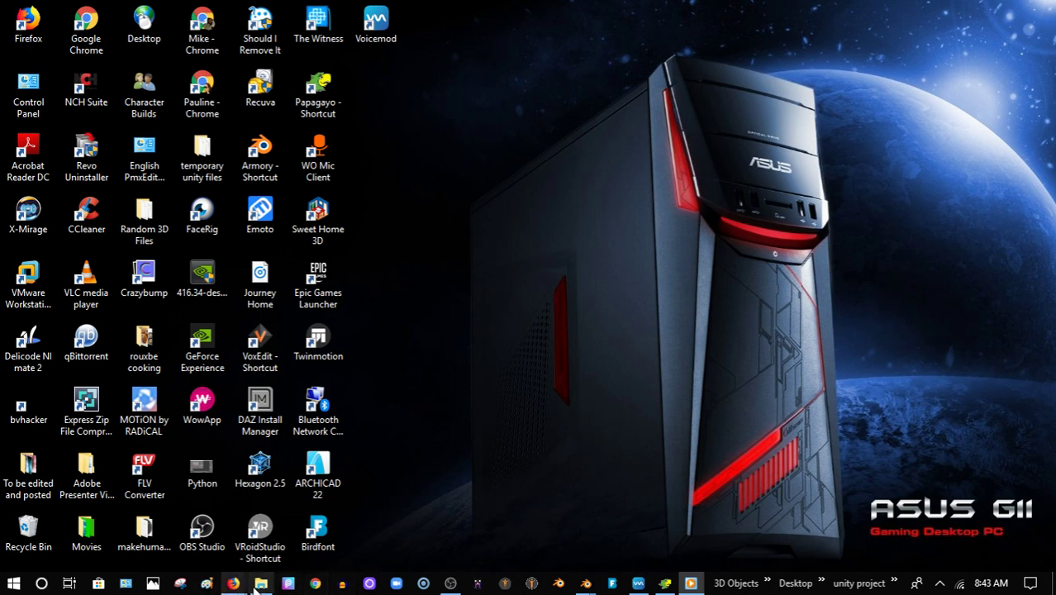
{"action": "left_click", "coordinate": [248, 442]}
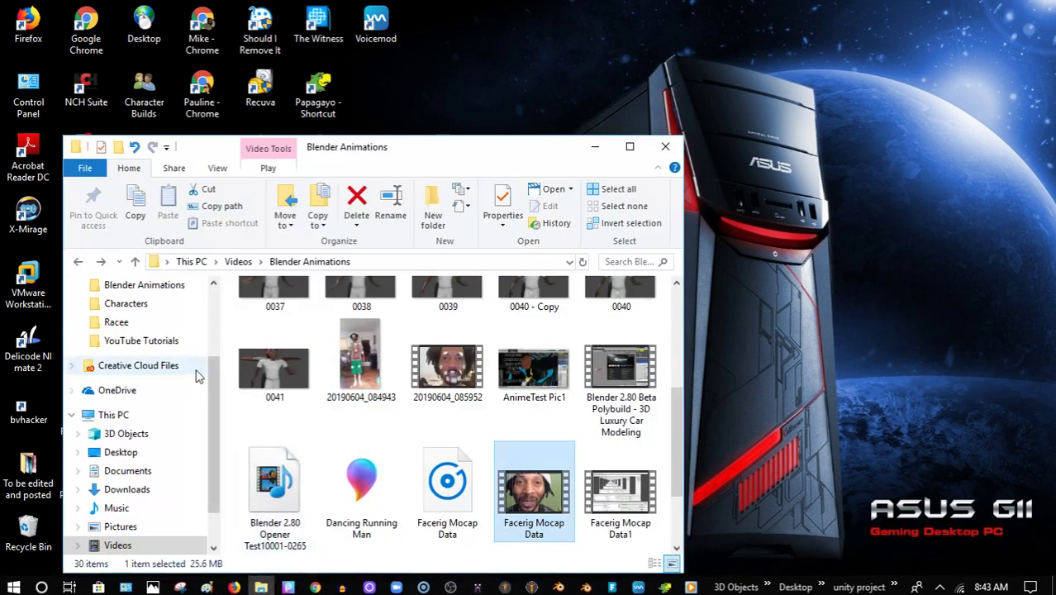
Open the Program Files (x86) folder on the Windows (C:) drive.
{"action": "left_click_drag", "start_coordinate": [214, 414], "coordinate": [217, 326]}
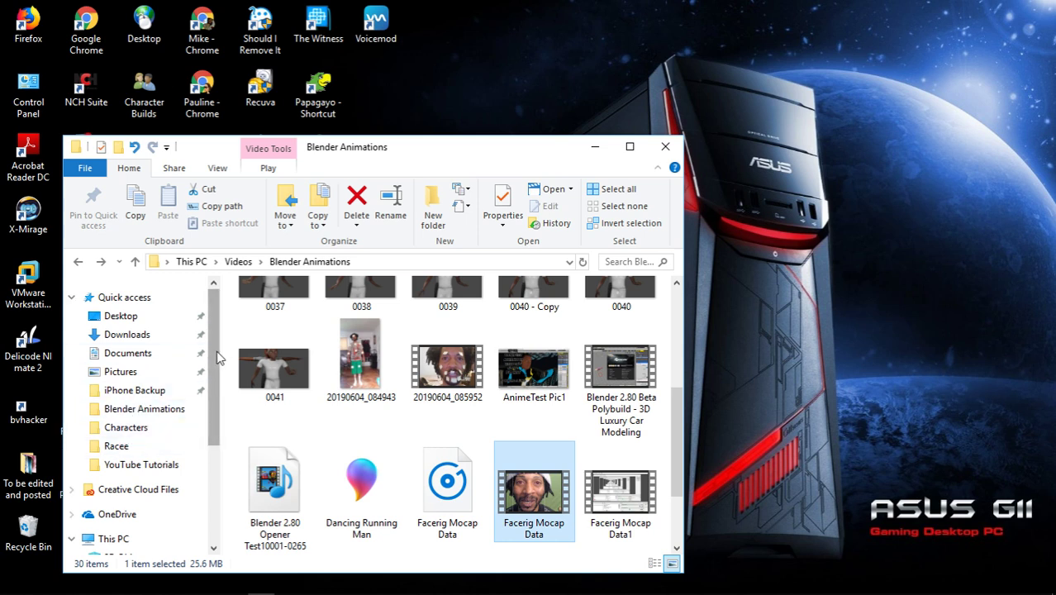
{"action": "left_click_drag", "start_coordinate": [216, 359], "coordinate": [199, 440]}
{"action": "scroll", "coordinate": [199, 441], "scroll_direction": "up", "scroll_amount": 3}
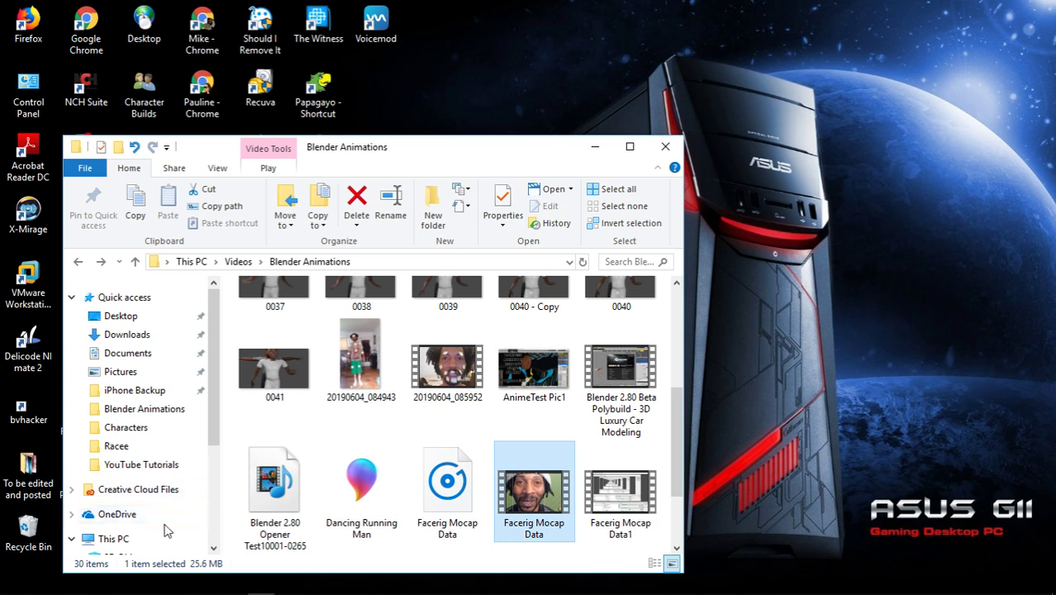
{"action": "left_click_drag", "start_coordinate": [212, 413], "coordinate": [205, 508]}
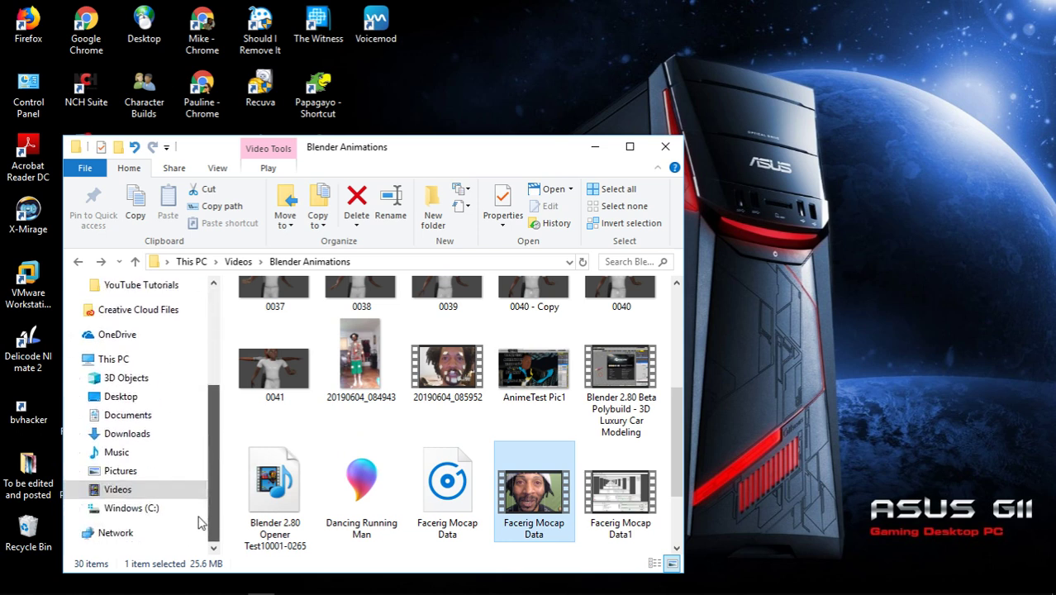
{"action": "left_click", "coordinate": [136, 509]}
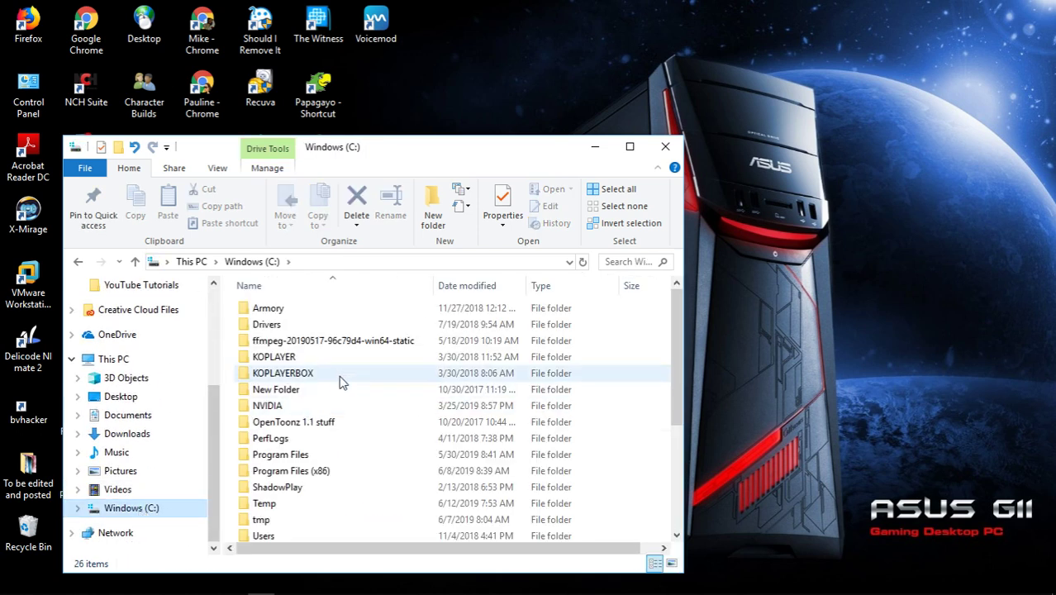
{"action": "scroll", "coordinate": [343, 377], "scroll_direction": "down", "scroll_amount": 2}
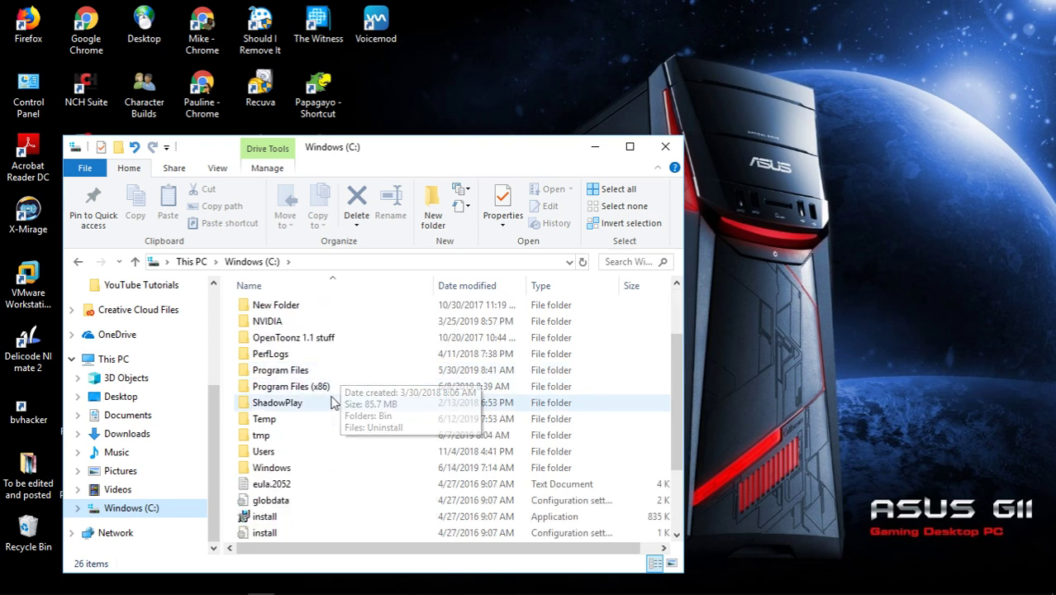
{"action": "double_click", "coordinate": [318, 386]}
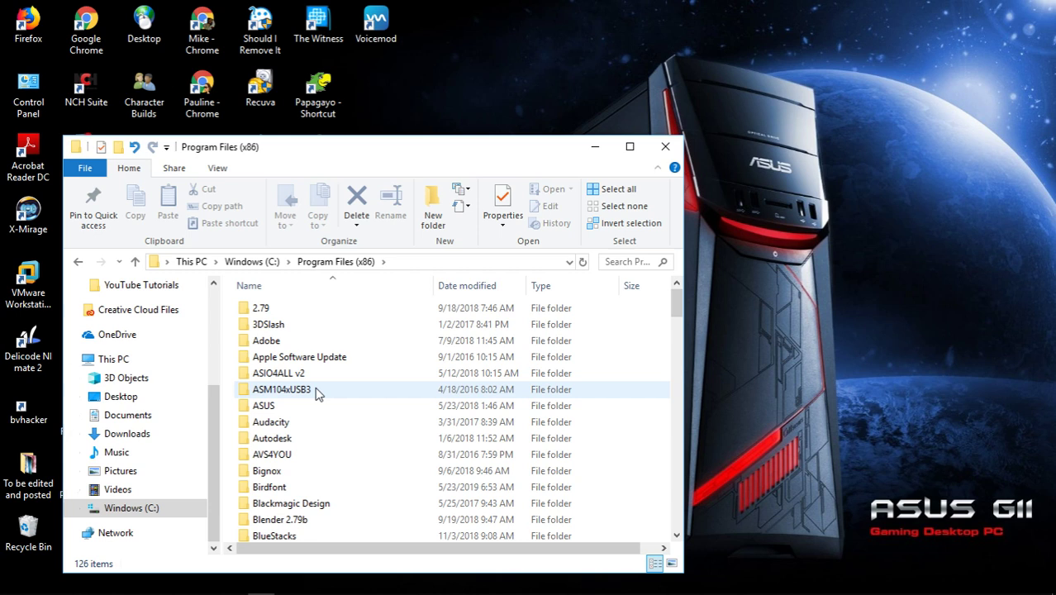
Find the Makehuman folder within Program Files (x86) and open it.
{"action": "scroll", "coordinate": [318, 394], "scroll_direction": "down", "scroll_amount": 12}
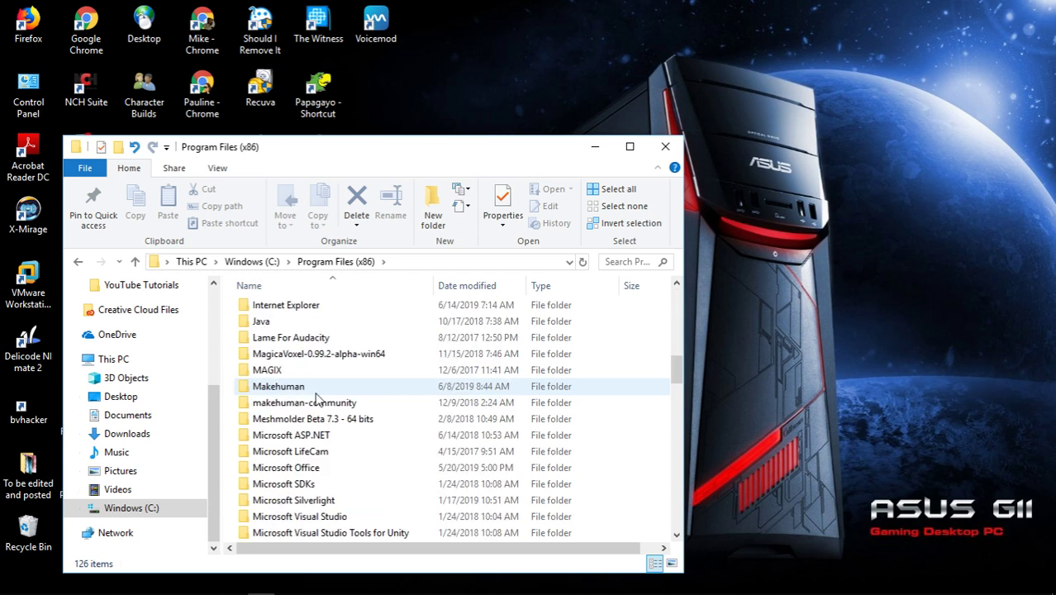
{"action": "scroll", "coordinate": [317, 395], "scroll_direction": "down", "scroll_amount": 3}
{"action": "scroll", "coordinate": [316, 395], "scroll_direction": "up", "scroll_amount": 2}
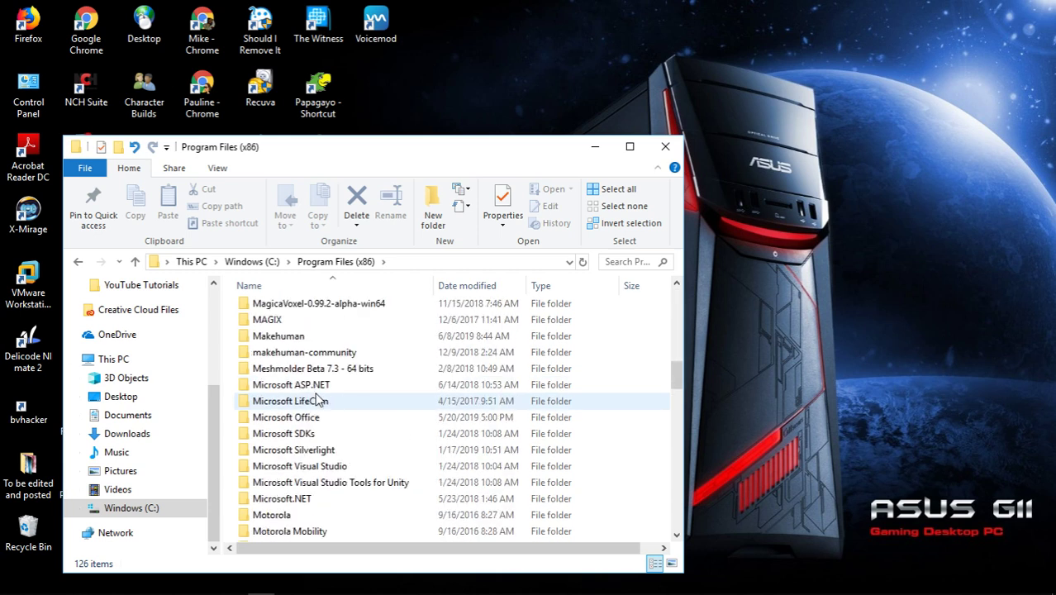
{"action": "double_click", "coordinate": [310, 341]}
Launch the makehuman application from its folder in a maximized window and dismiss the alpha release warning.
{"action": "scroll", "coordinate": [299, 413], "scroll_direction": "down", "scroll_amount": 2}
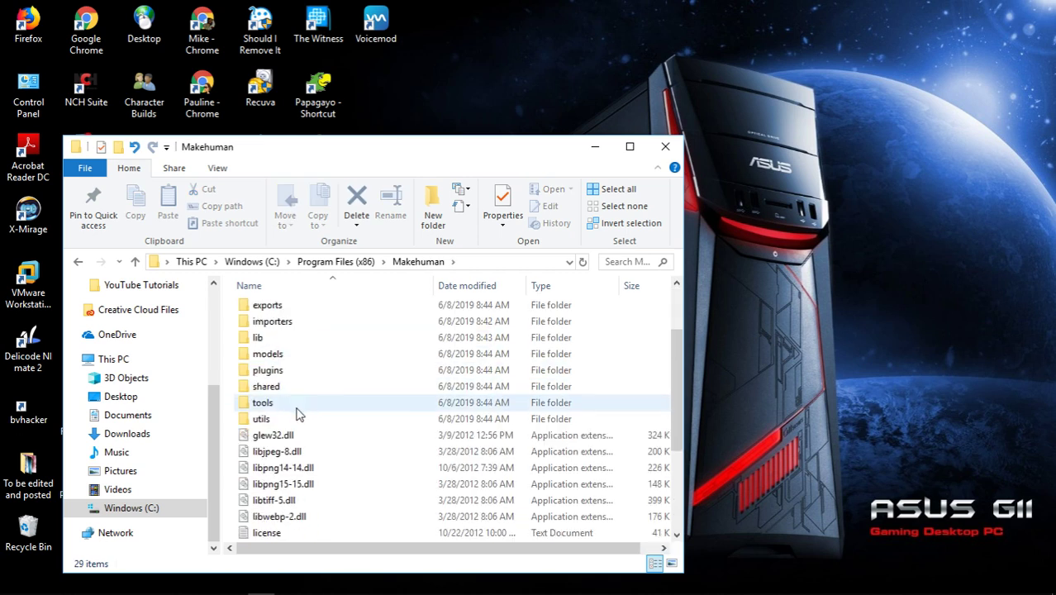
{"action": "scroll", "coordinate": [301, 413], "scroll_direction": "down", "scroll_amount": 1}
{"action": "scroll", "coordinate": [314, 418], "scroll_direction": "down", "scroll_amount": 2}
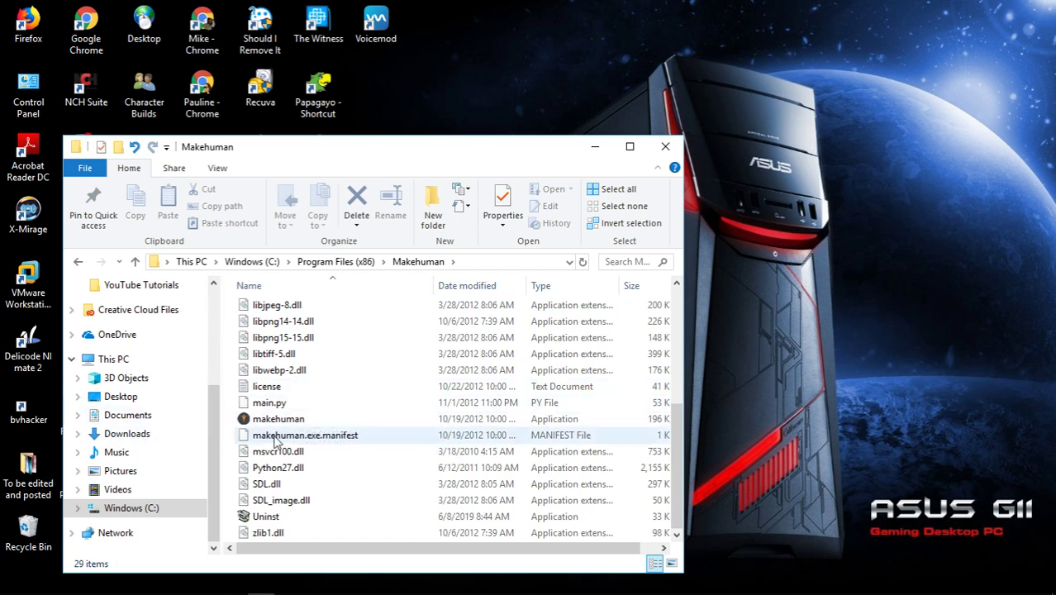
{"action": "double_click", "coordinate": [324, 422]}
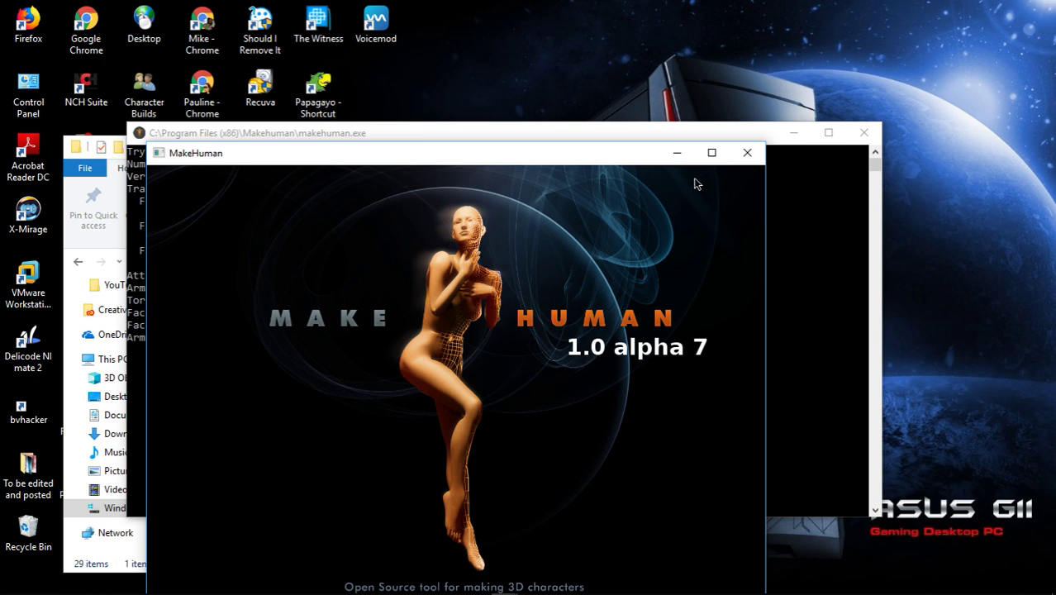
{"action": "left_click", "coordinate": [712, 154]}
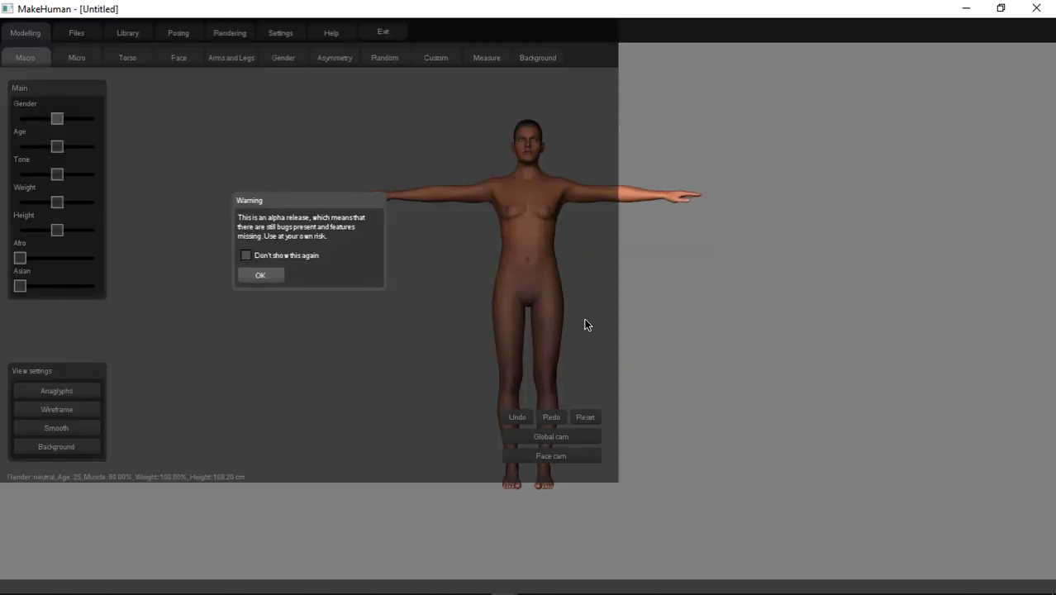
{"action": "left_click", "coordinate": [271, 278]}
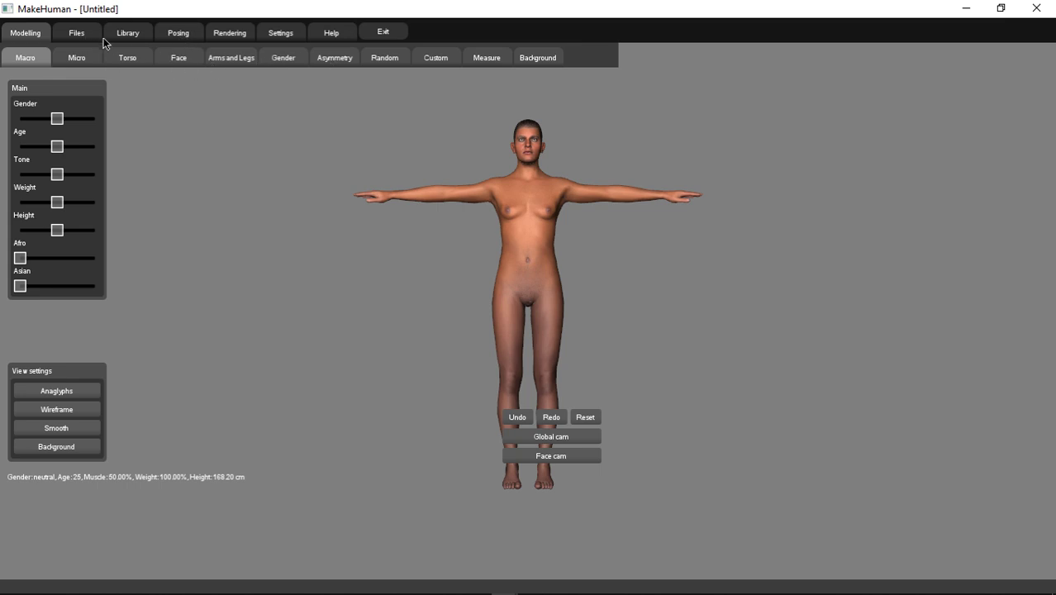
Browse the clothes library and dress the default character in the yellow shortdress.
{"action": "left_click", "coordinate": [128, 35]}
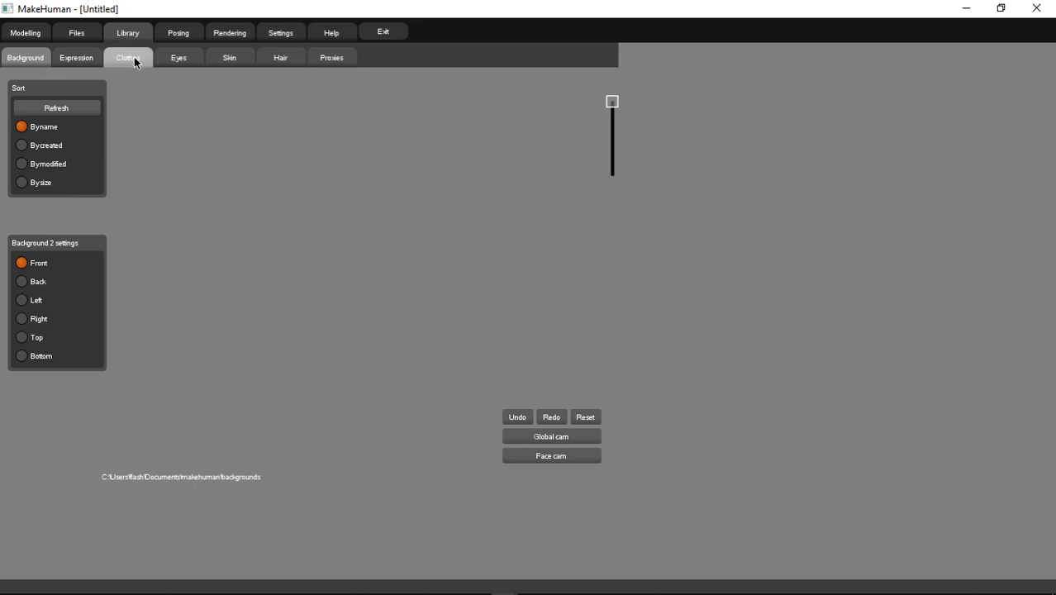
{"action": "left_click", "coordinate": [138, 61]}
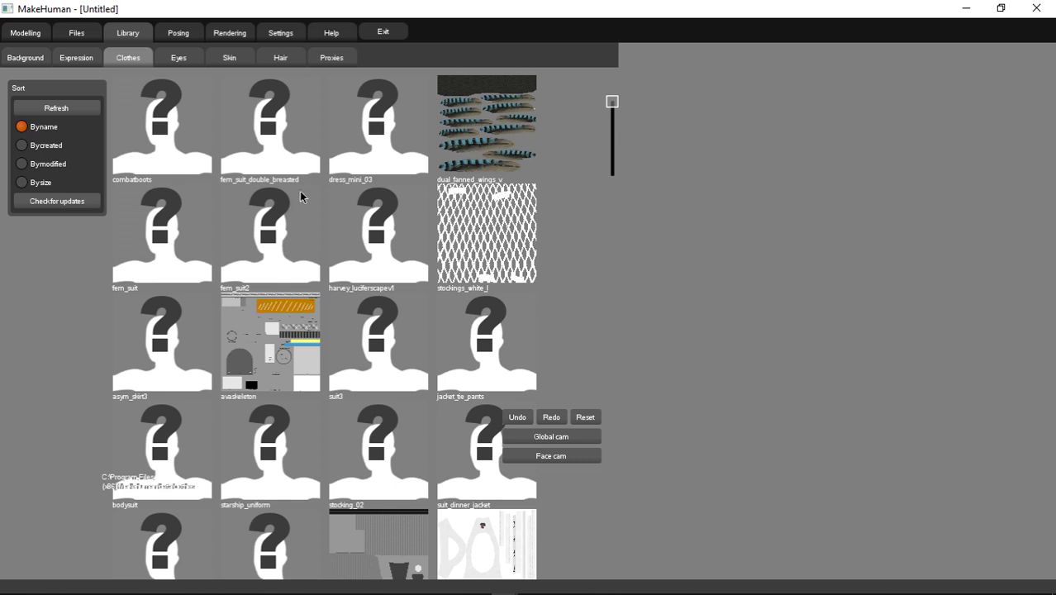
{"action": "scroll", "coordinate": [357, 313], "scroll_direction": "down", "scroll_amount": 4}
{"action": "scroll", "coordinate": [431, 218], "scroll_direction": "up", "scroll_amount": 4}
{"action": "scroll", "coordinate": [312, 139], "scroll_direction": "down", "scroll_amount": 8}
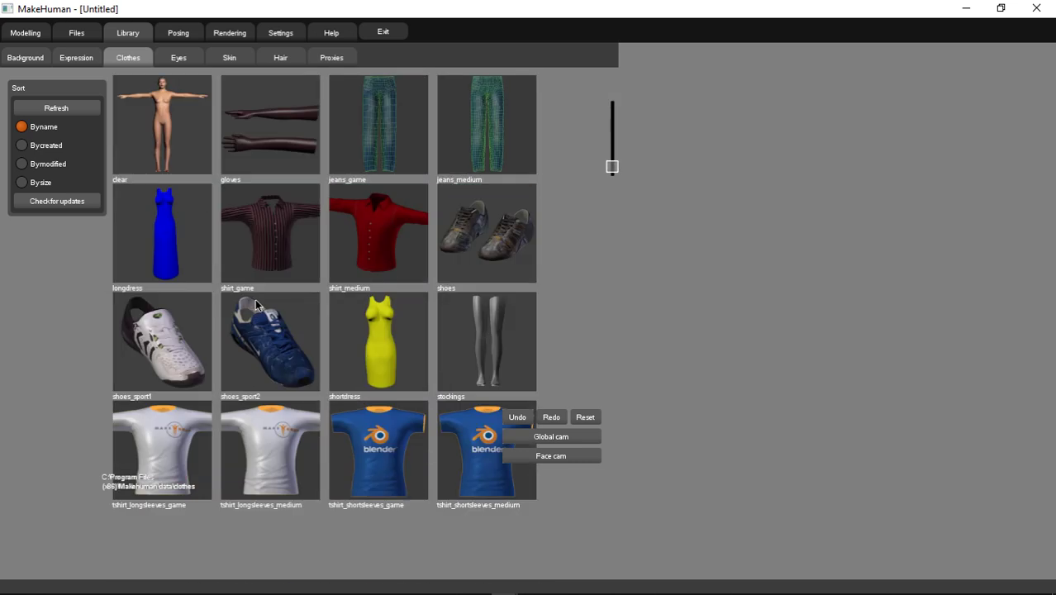
{"action": "left_click", "coordinate": [373, 334]}
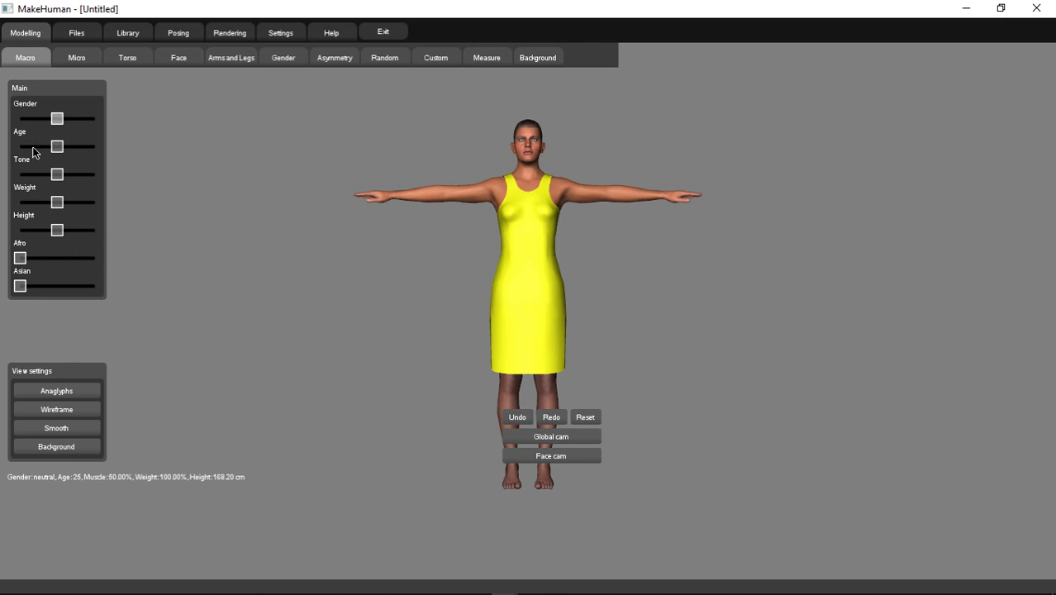
Look through the Micro, Torso, Face, Arms and Legs, Gender, Asymmetry and Random modelling options for the dressed character.
{"action": "left_click", "coordinate": [83, 57]}
{"action": "left_click", "coordinate": [126, 58]}
{"action": "left_click", "coordinate": [181, 59]}
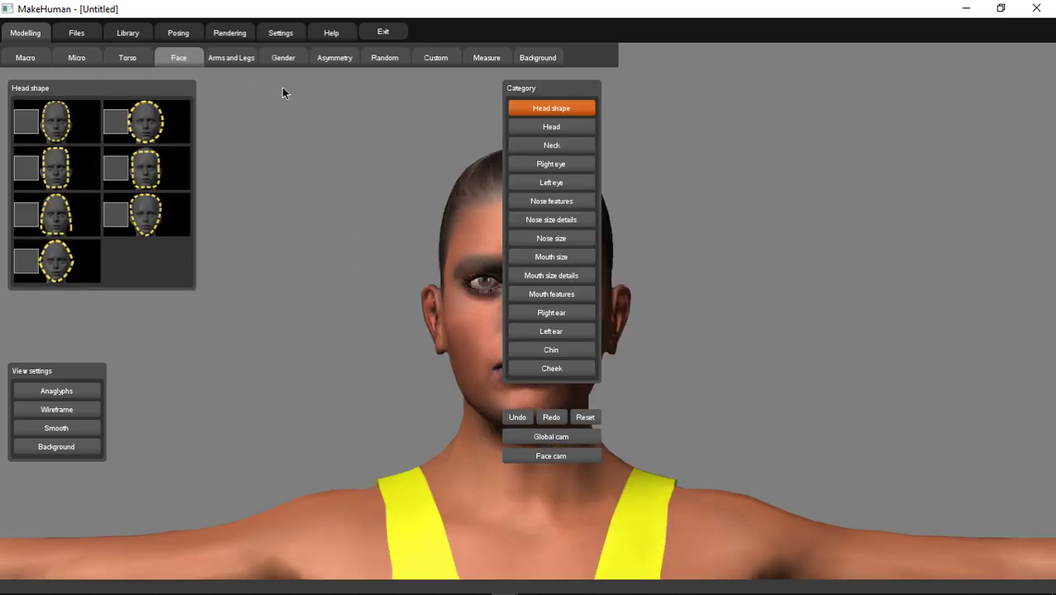
{"action": "left_click", "coordinate": [238, 59]}
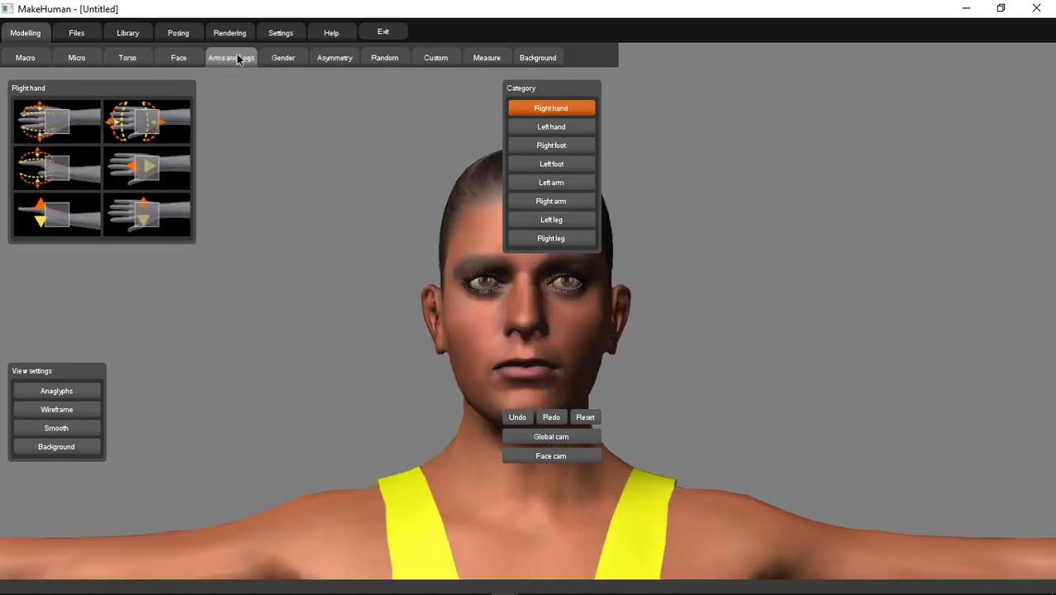
{"action": "left_click", "coordinate": [286, 59]}
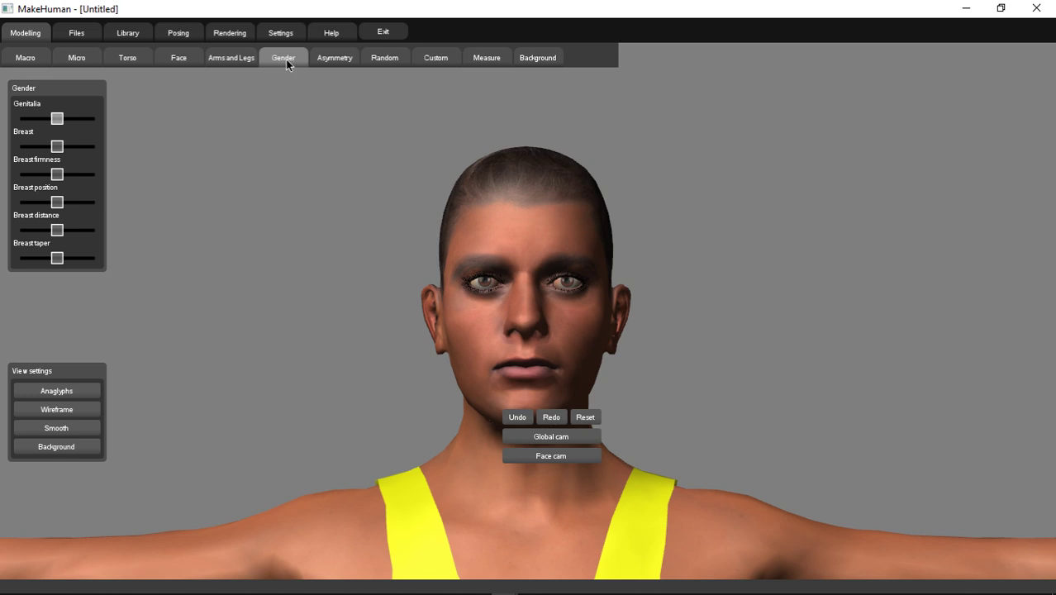
{"action": "left_click", "coordinate": [335, 58]}
{"action": "left_click", "coordinate": [380, 59]}
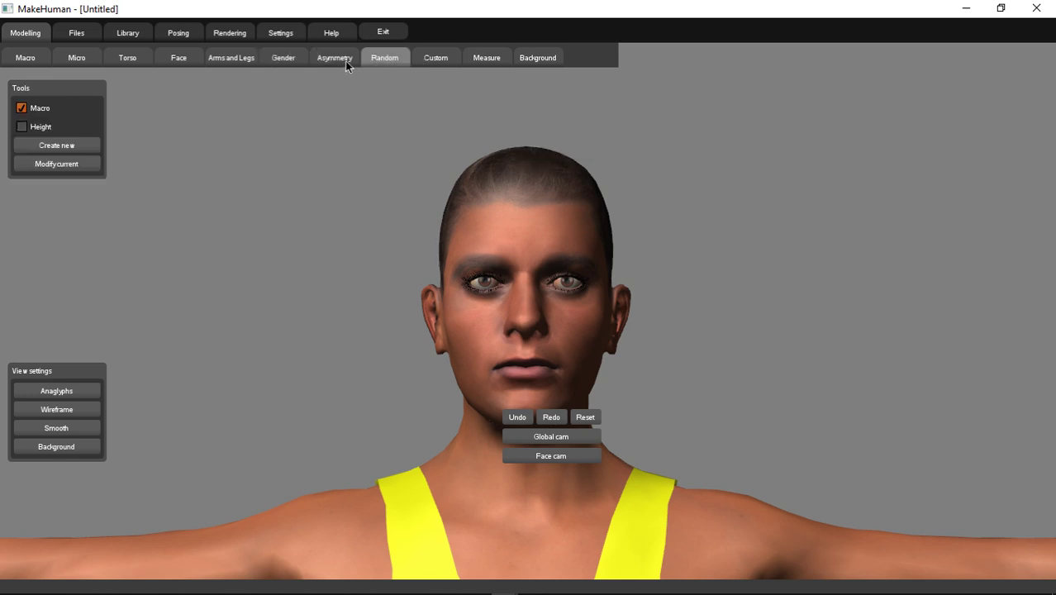
{"action": "left_click", "coordinate": [342, 62]}
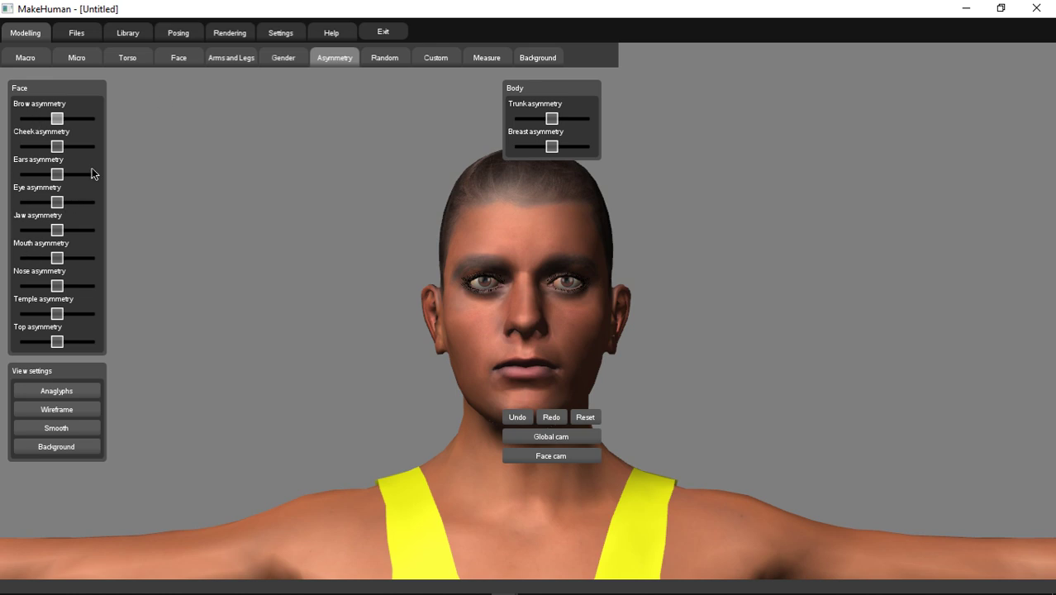
{"action": "left_click", "coordinate": [390, 59]}
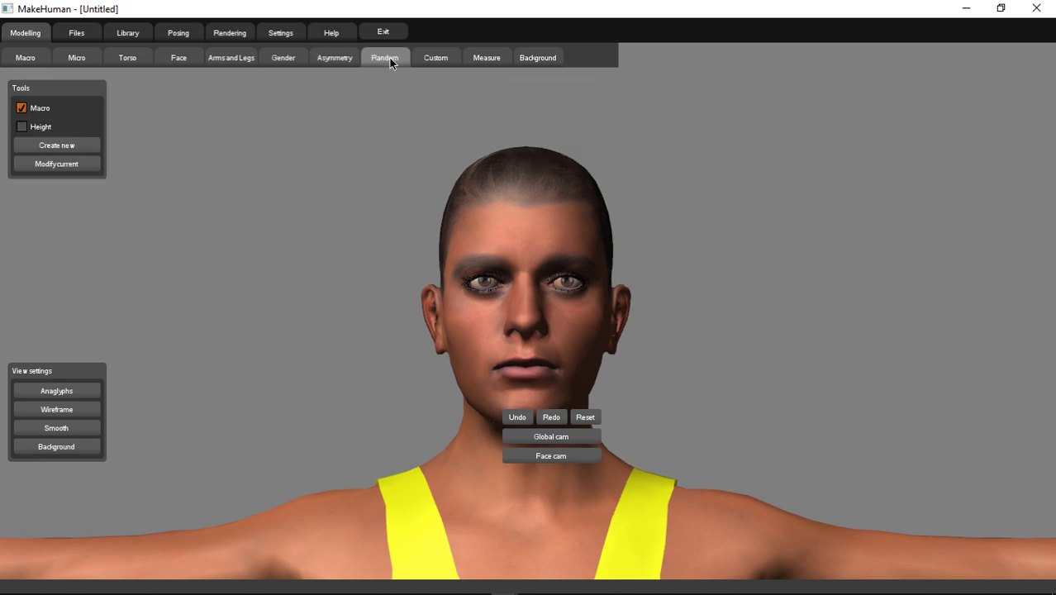
Review the list of custom targets and examine the character's face up close.
{"action": "left_click", "coordinate": [443, 57]}
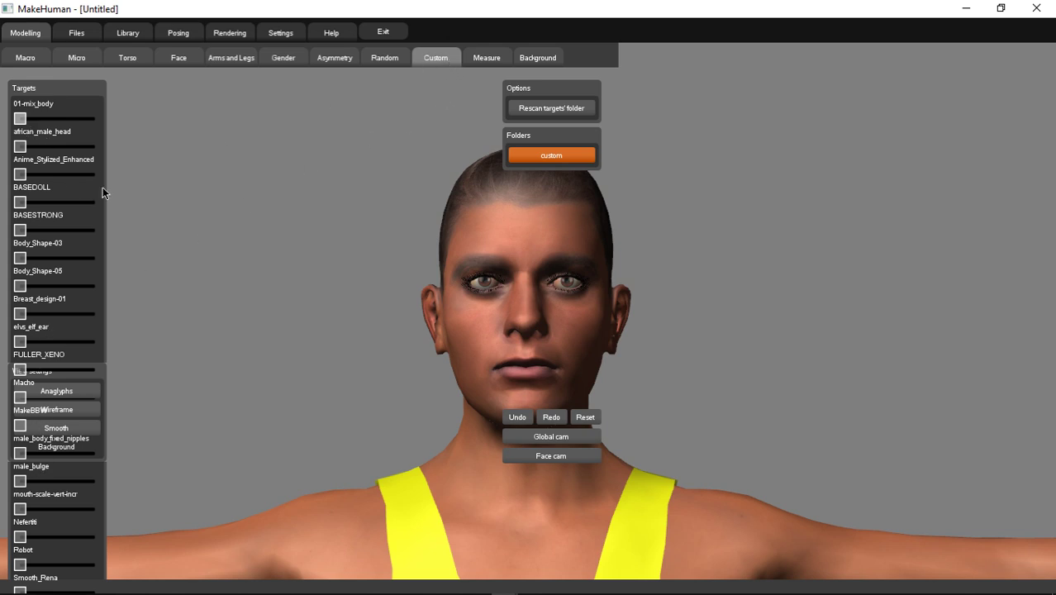
{"action": "scroll", "coordinate": [72, 446], "scroll_direction": "up", "scroll_amount": 3}
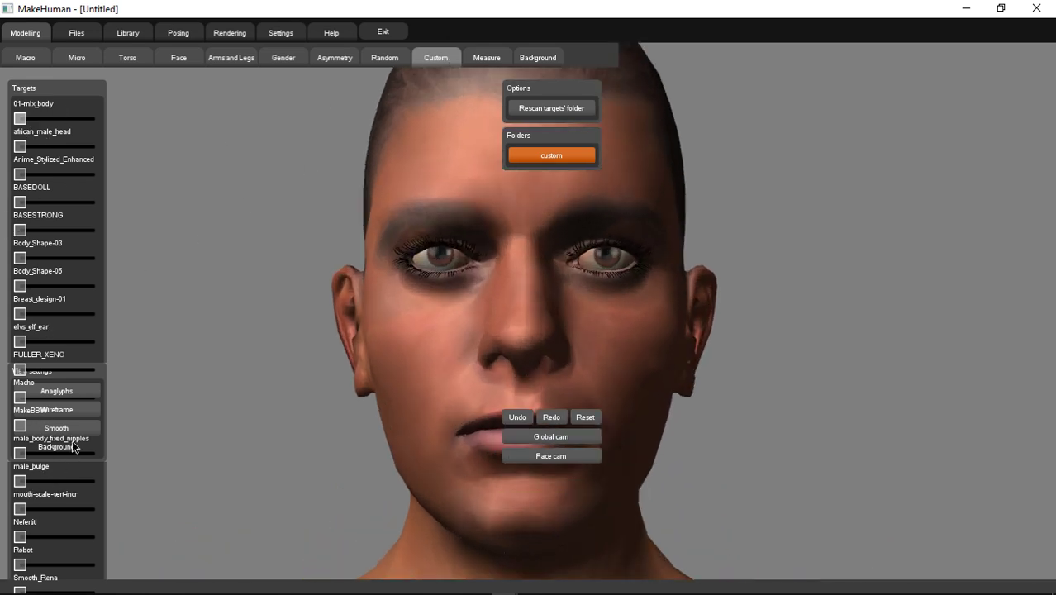
{"action": "scroll", "coordinate": [72, 440], "scroll_direction": "down", "scroll_amount": 3}
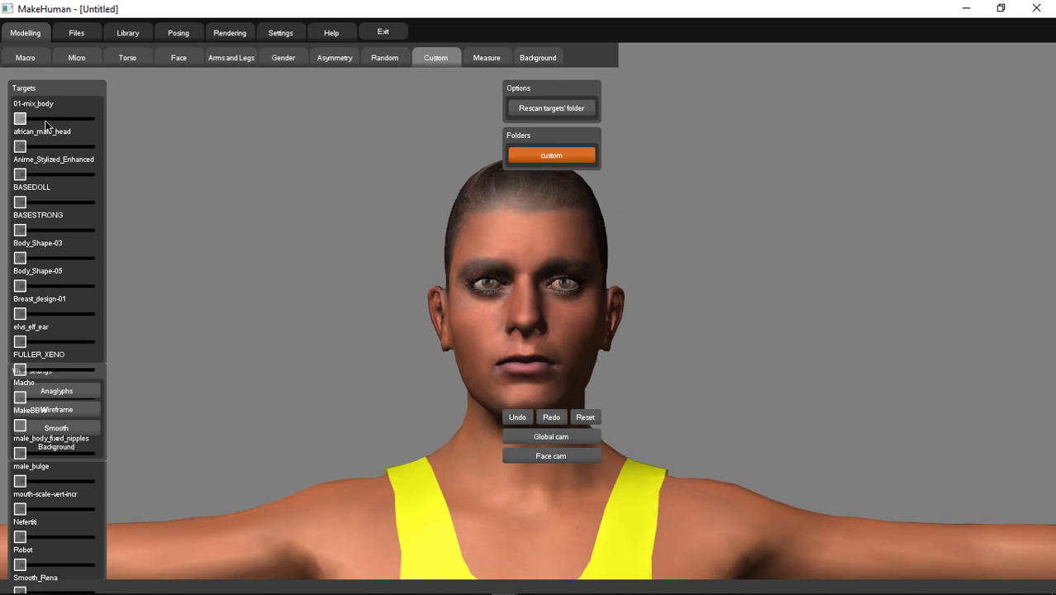
{"action": "scroll", "coordinate": [242, 322], "scroll_direction": "up", "scroll_amount": 3}
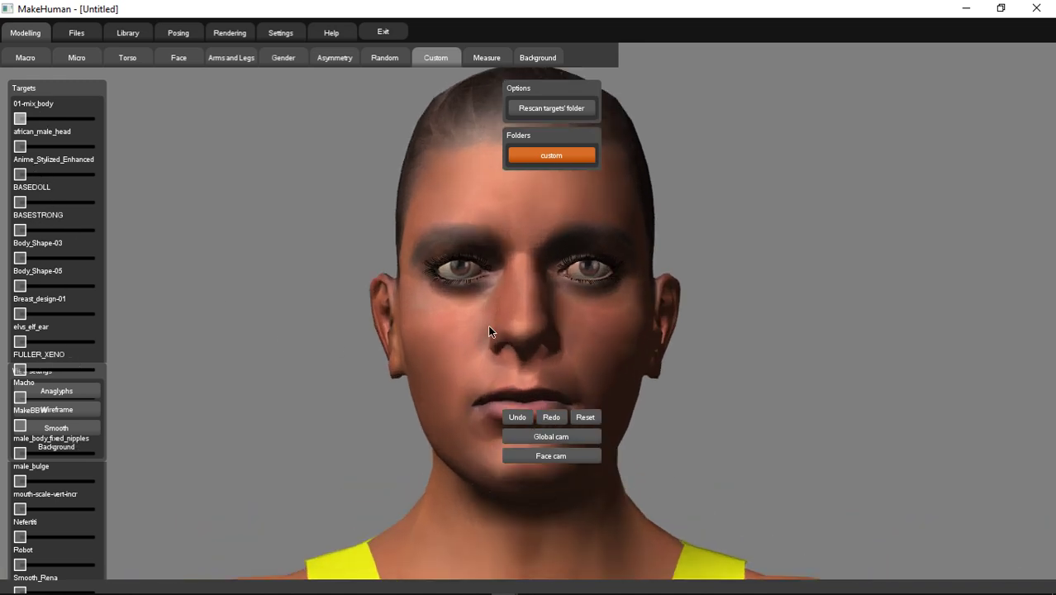
Switch to Blender to view the posed Zincy and Racee characters, and return to MakeHuman.
{"action": "mouse_move", "coordinate": [614, 581]}
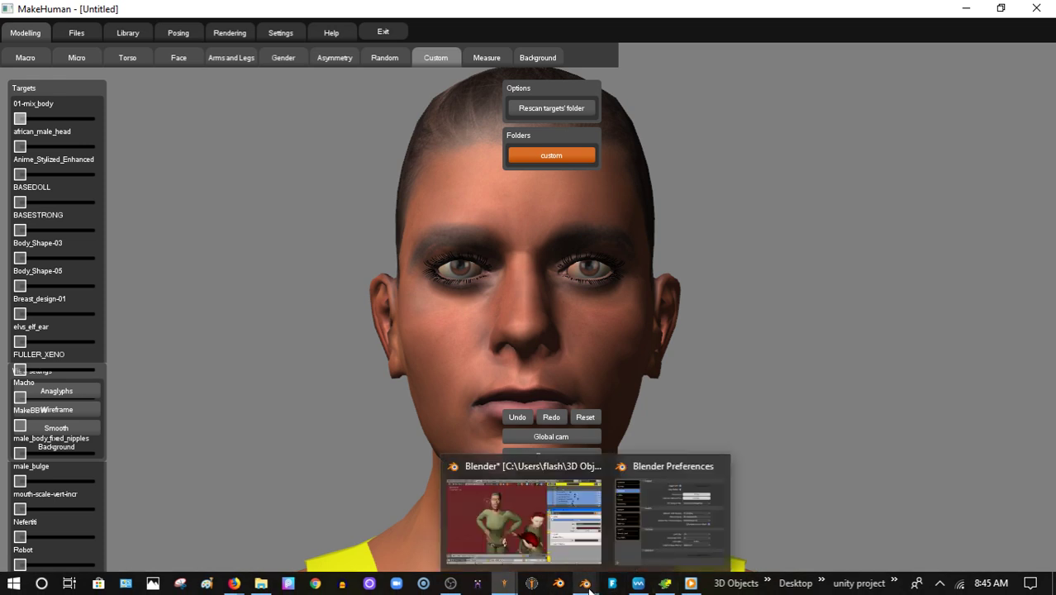
{"action": "left_click", "coordinate": [526, 525]}
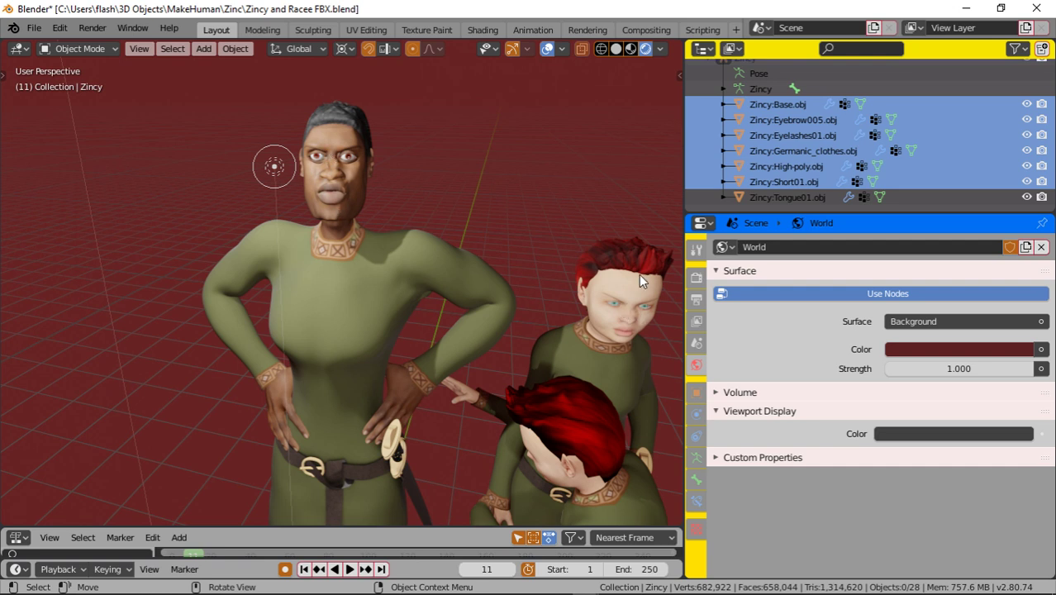
{"action": "left_click", "coordinate": [965, 9]}
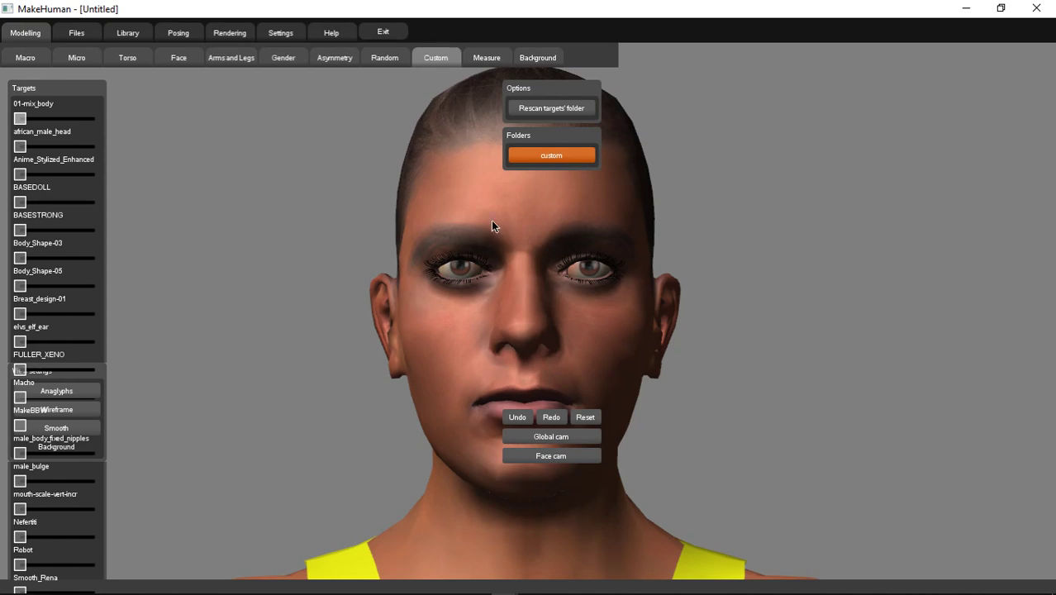
Generate several new random characters in a row with Macro randomization enabled.
{"action": "left_click", "coordinate": [385, 59]}
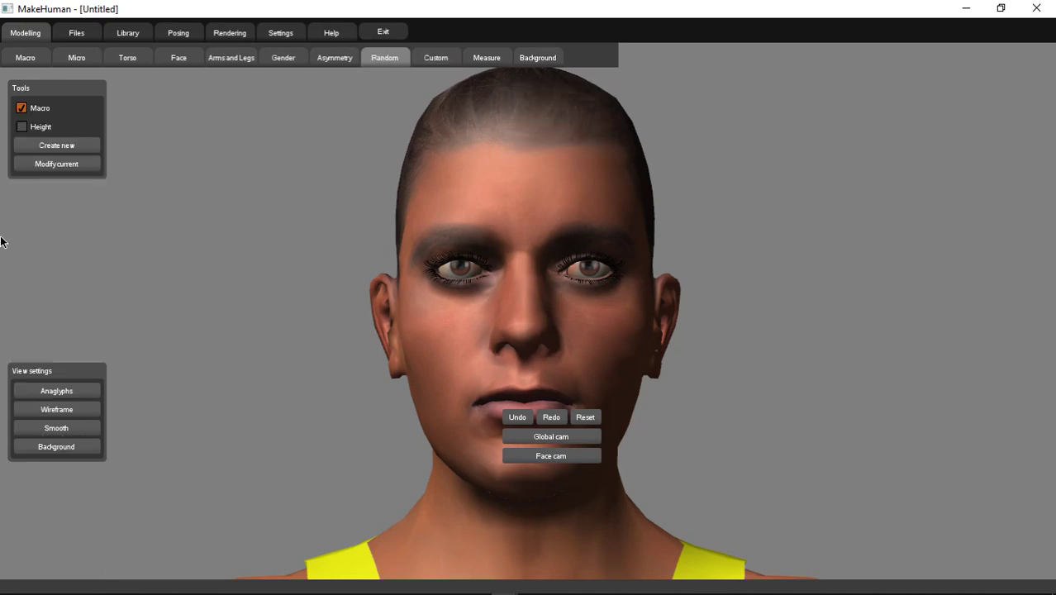
{"action": "left_click", "coordinate": [71, 145]}
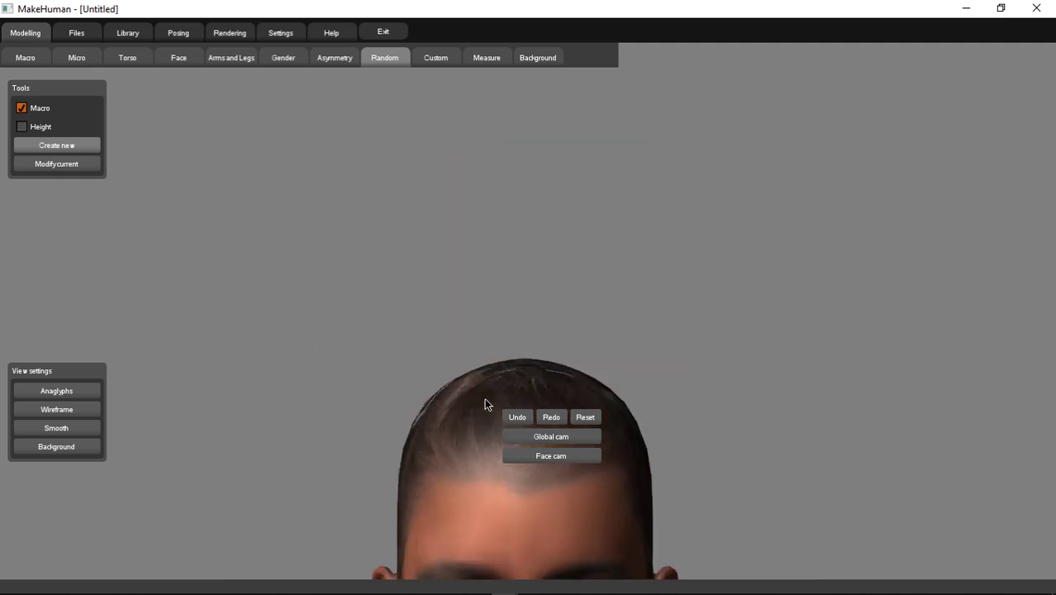
{"action": "scroll", "coordinate": [469, 422], "scroll_direction": "down", "scroll_amount": 6}
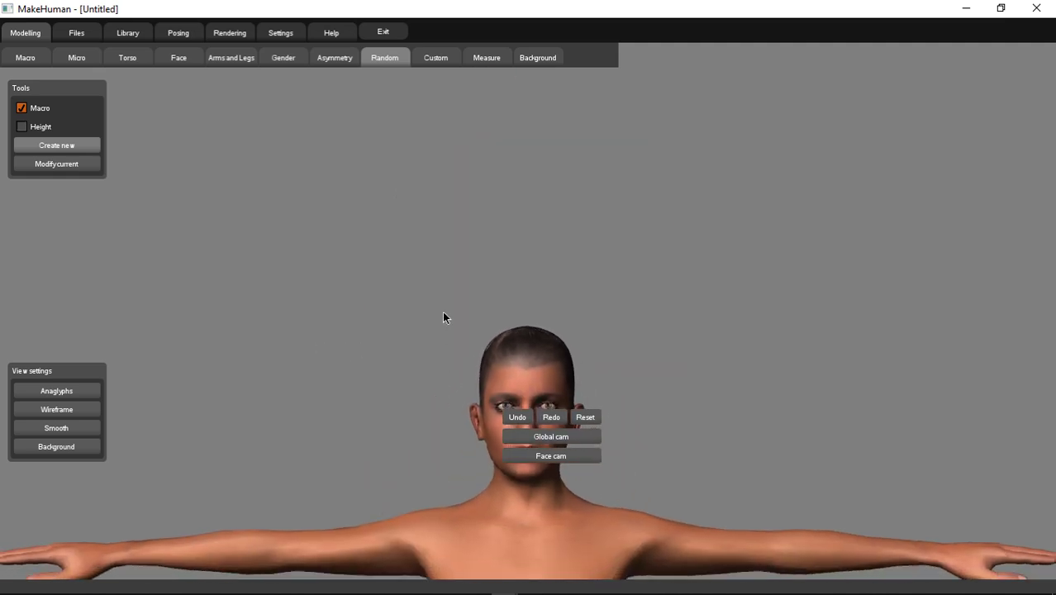
{"action": "scroll", "coordinate": [372, 318], "scroll_direction": "up", "scroll_amount": 3}
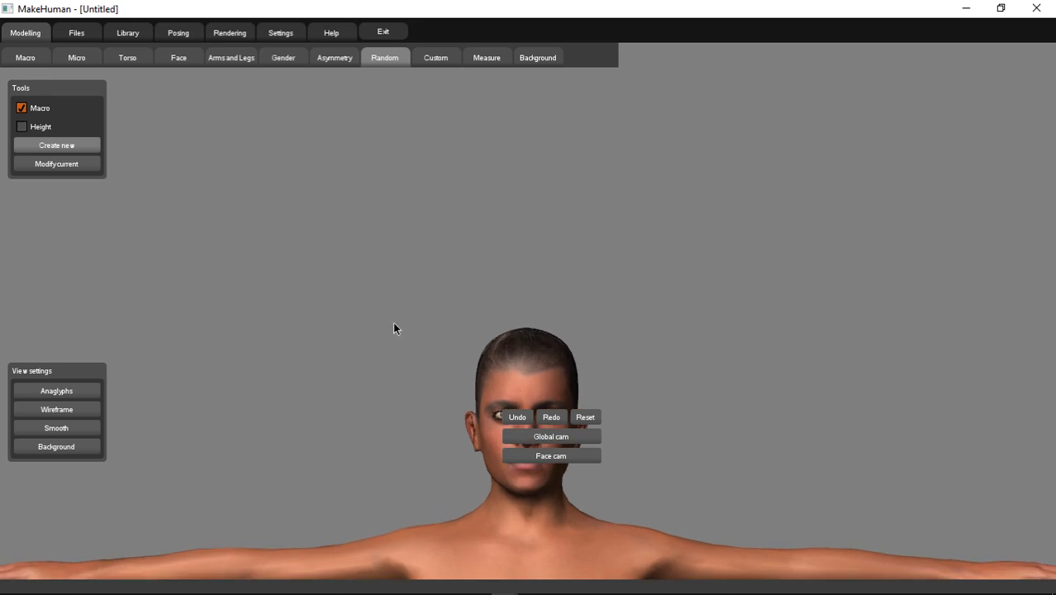
{"action": "left_click", "coordinate": [73, 144]}
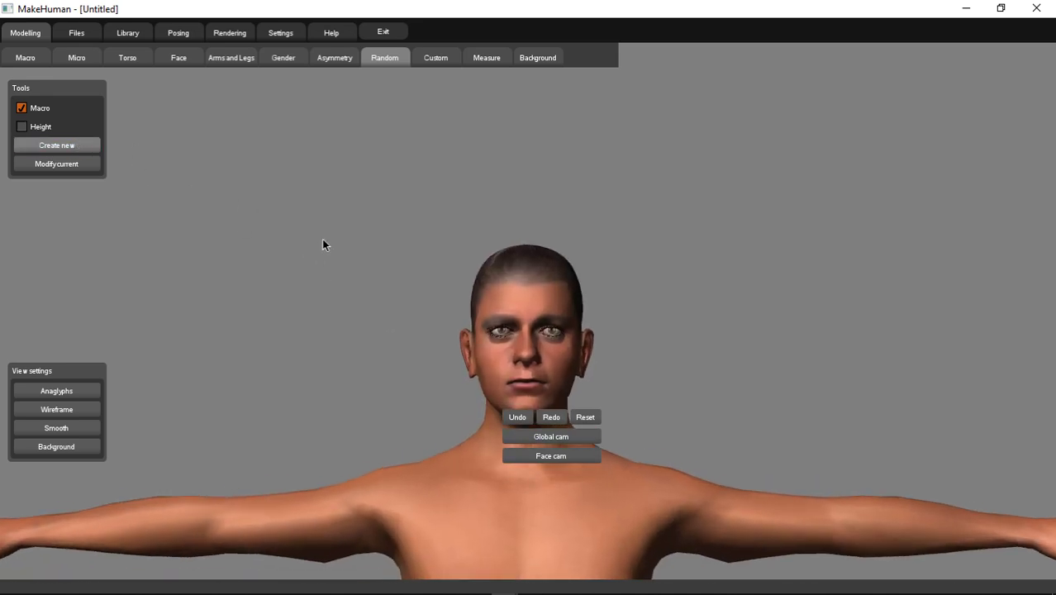
{"action": "scroll", "coordinate": [321, 239], "scroll_direction": "up", "scroll_amount": 5}
{"action": "left_click", "coordinate": [73, 146]}
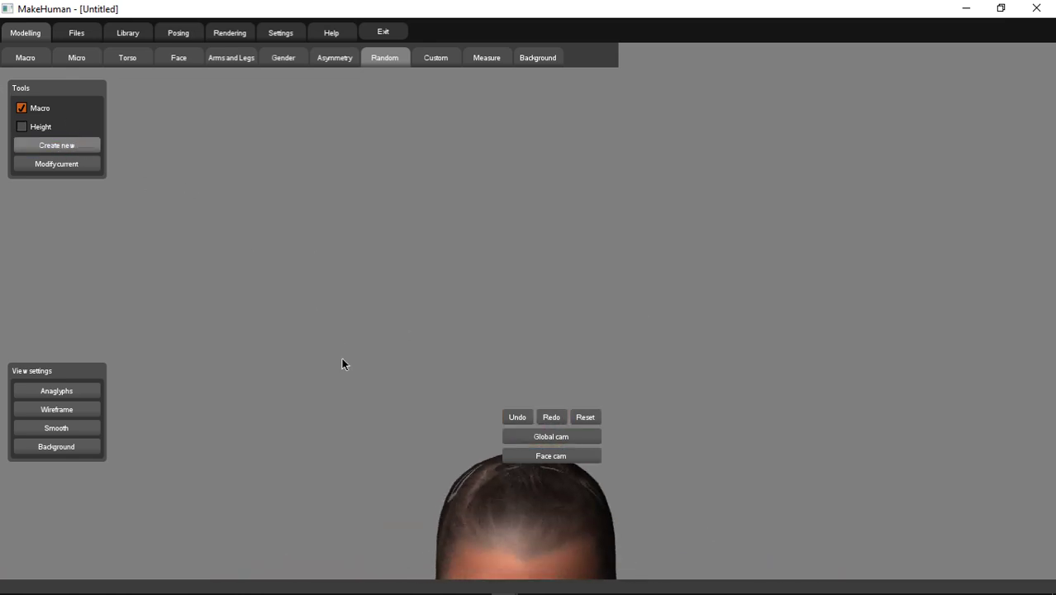
{"action": "left_click", "coordinate": [57, 147]}
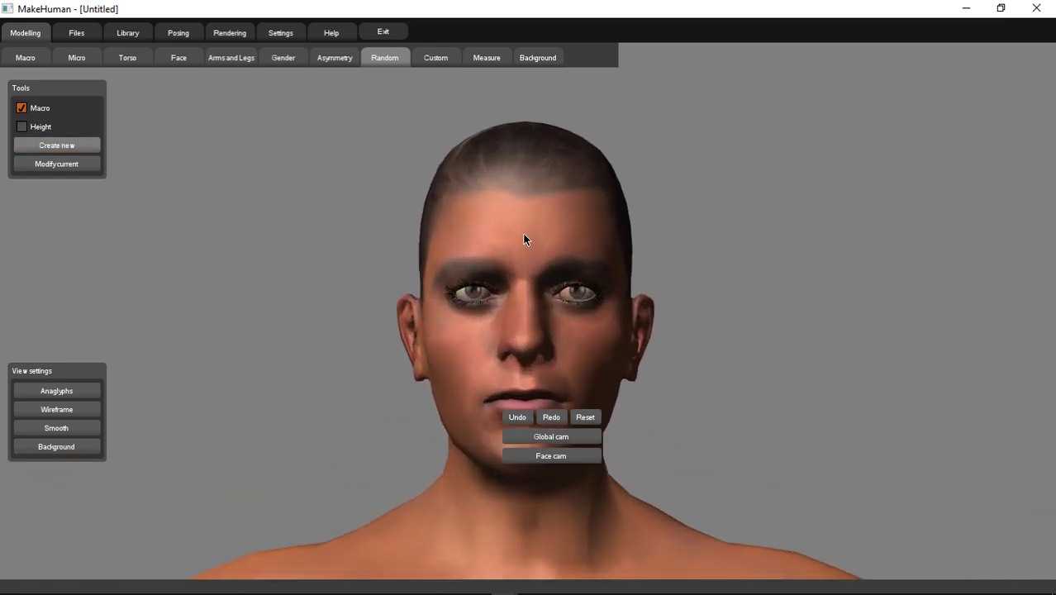
Set the character's gender to fully male and inspect the head and upper body.
{"action": "left_click", "coordinate": [27, 58]}
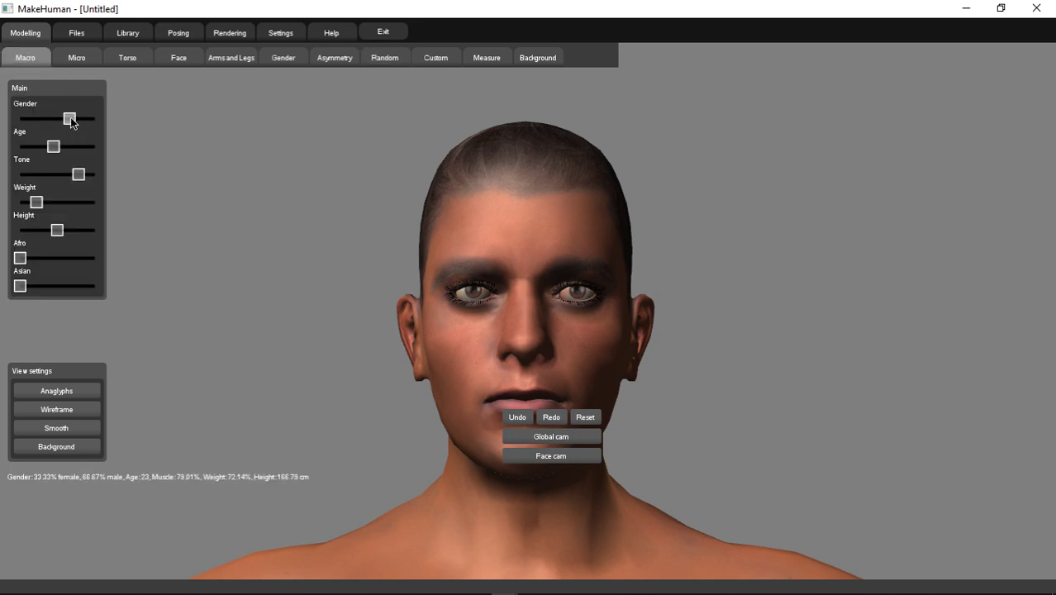
{"action": "left_click_drag", "start_coordinate": [72, 122], "coordinate": [140, 123]}
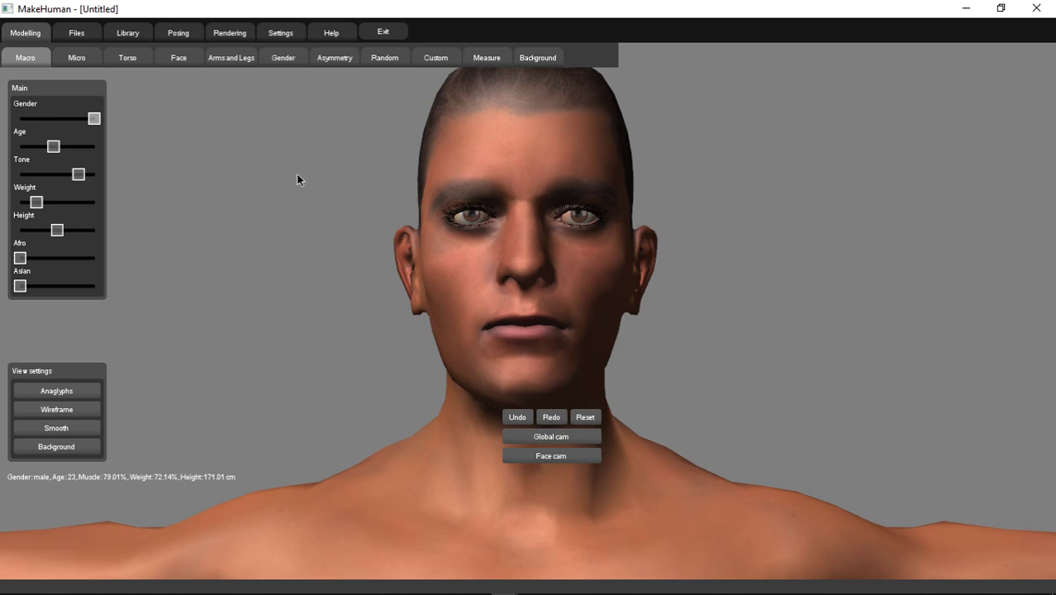
{"action": "scroll", "coordinate": [296, 179], "scroll_direction": "down", "scroll_amount": 5}
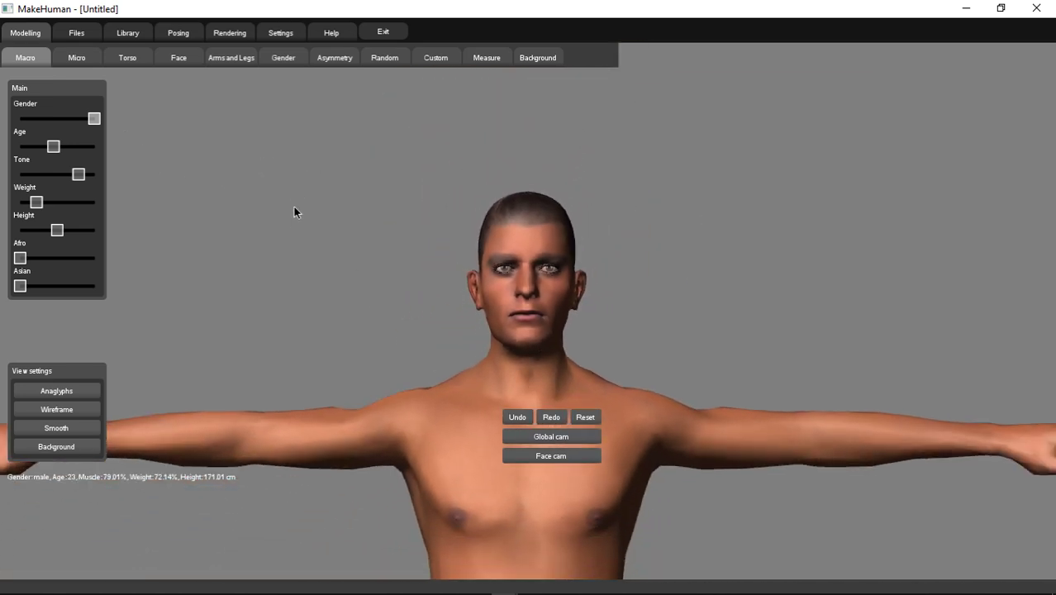
{"action": "scroll", "coordinate": [293, 211], "scroll_direction": "down", "scroll_amount": 2}
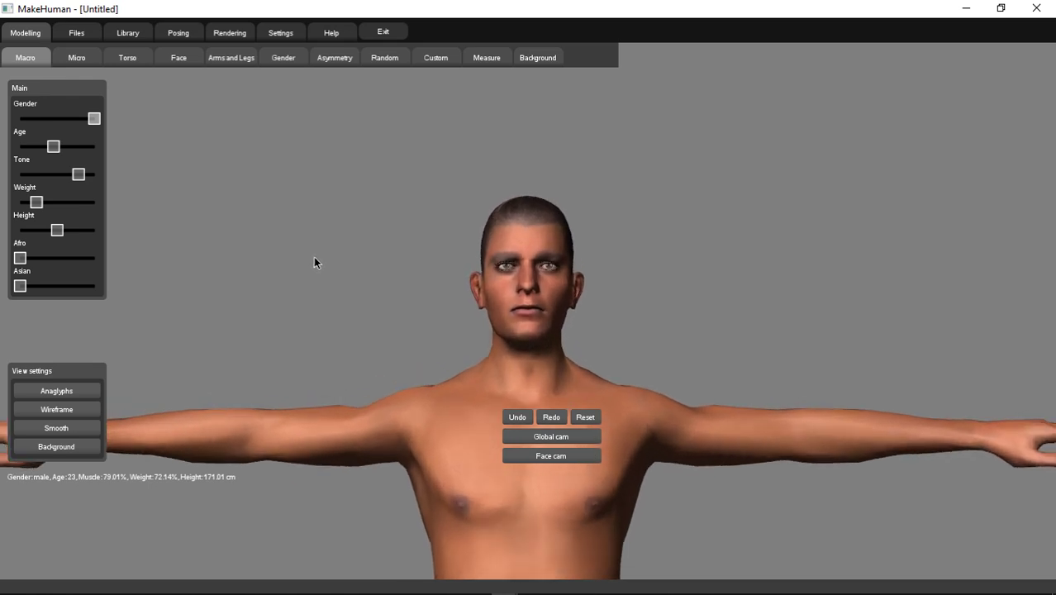
{"action": "left_click_drag", "start_coordinate": [316, 257], "coordinate": [292, 162]}
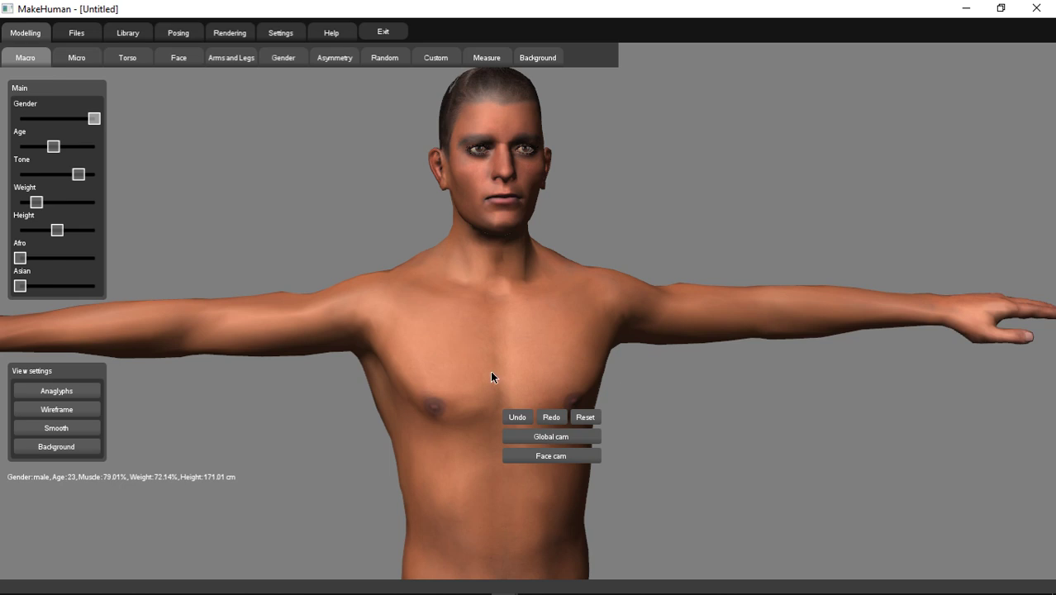
{"action": "scroll", "coordinate": [388, 223], "scroll_direction": "up", "scroll_amount": 3}
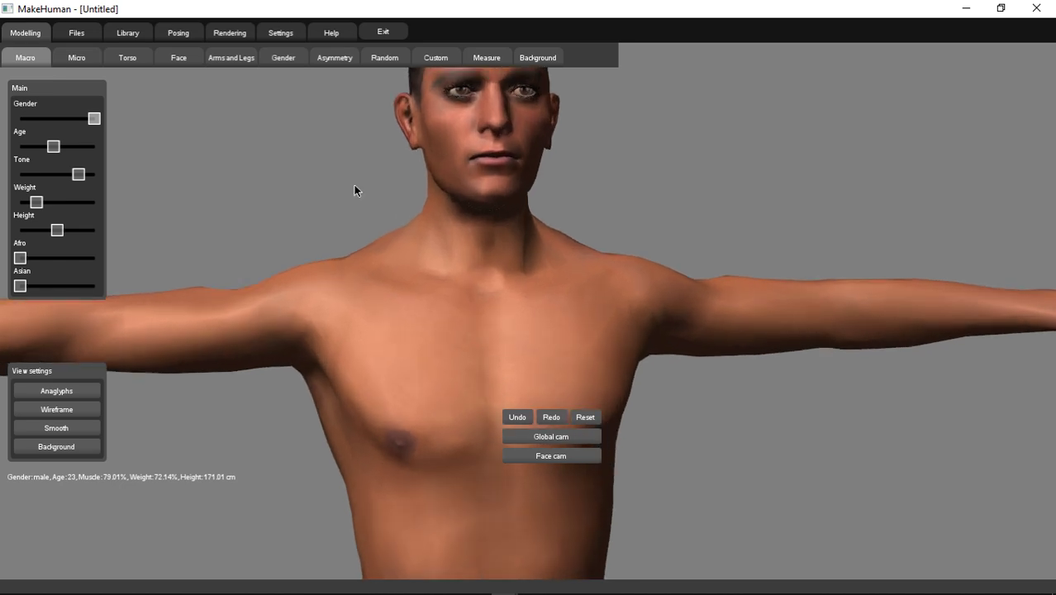
{"action": "left_click_drag", "start_coordinate": [374, 217], "coordinate": [378, 290]}
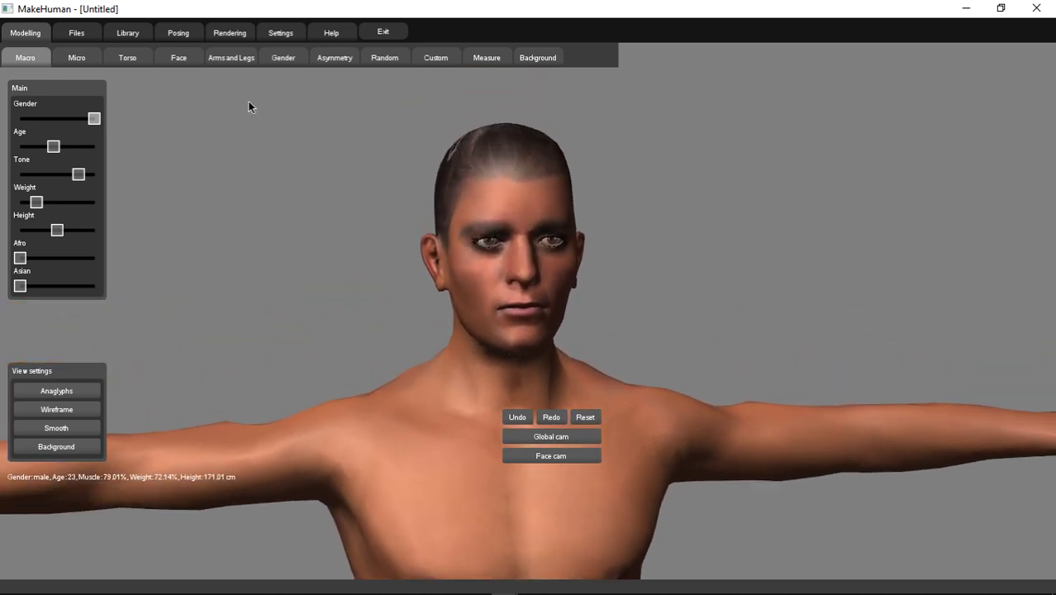
Dress the male character in the basic_costume outfit from the clothes library and view it from an angle.
{"action": "left_click", "coordinate": [132, 36]}
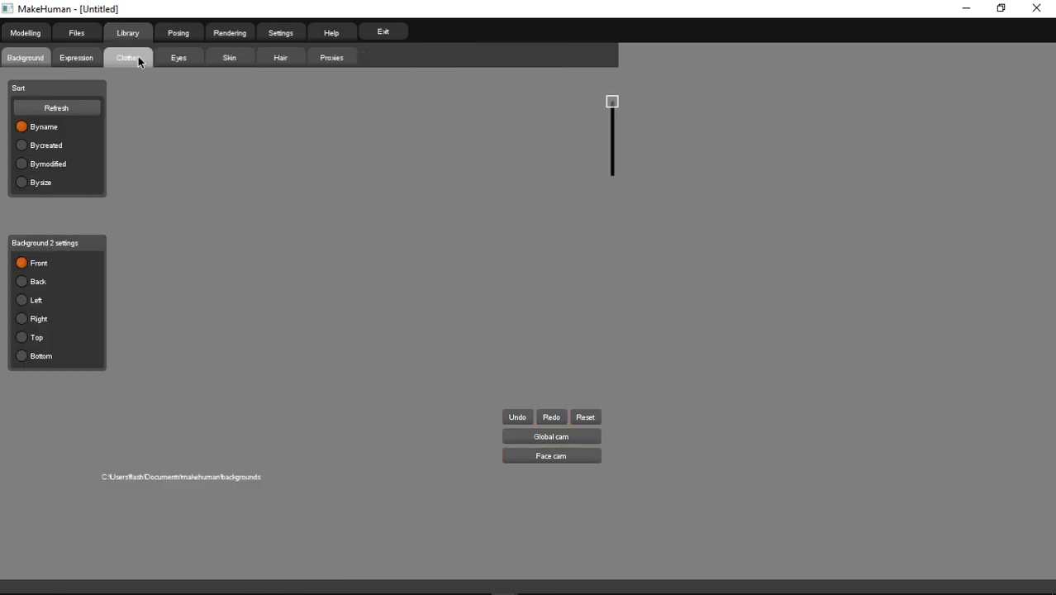
{"action": "left_click", "coordinate": [128, 57]}
{"action": "scroll", "coordinate": [321, 343], "scroll_direction": "down", "scroll_amount": 10}
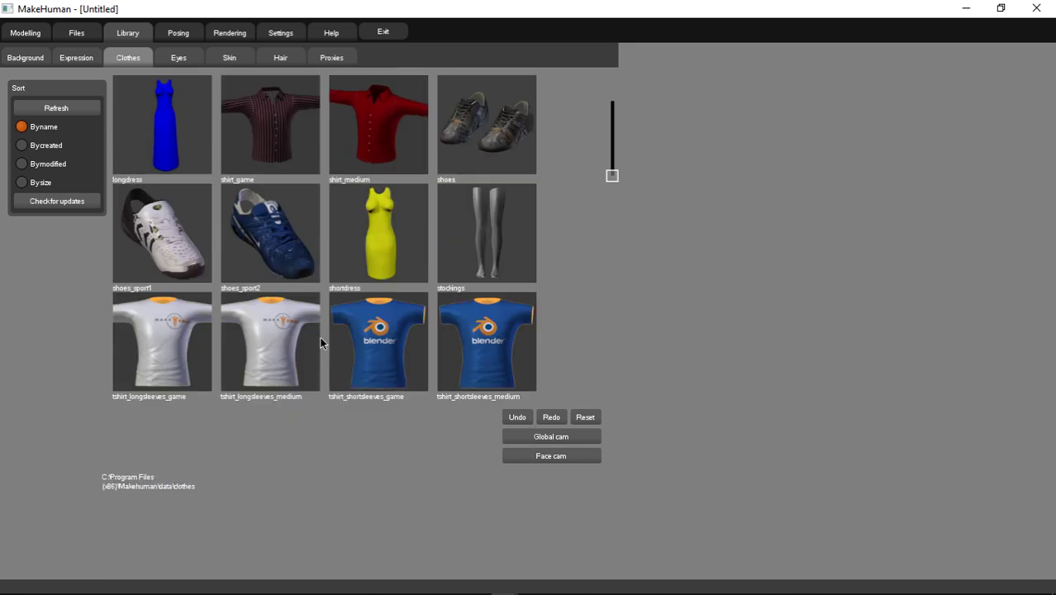
{"action": "scroll", "coordinate": [321, 342], "scroll_direction": "up", "scroll_amount": 4}
{"action": "scroll", "coordinate": [320, 342], "scroll_direction": "down", "scroll_amount": 2}
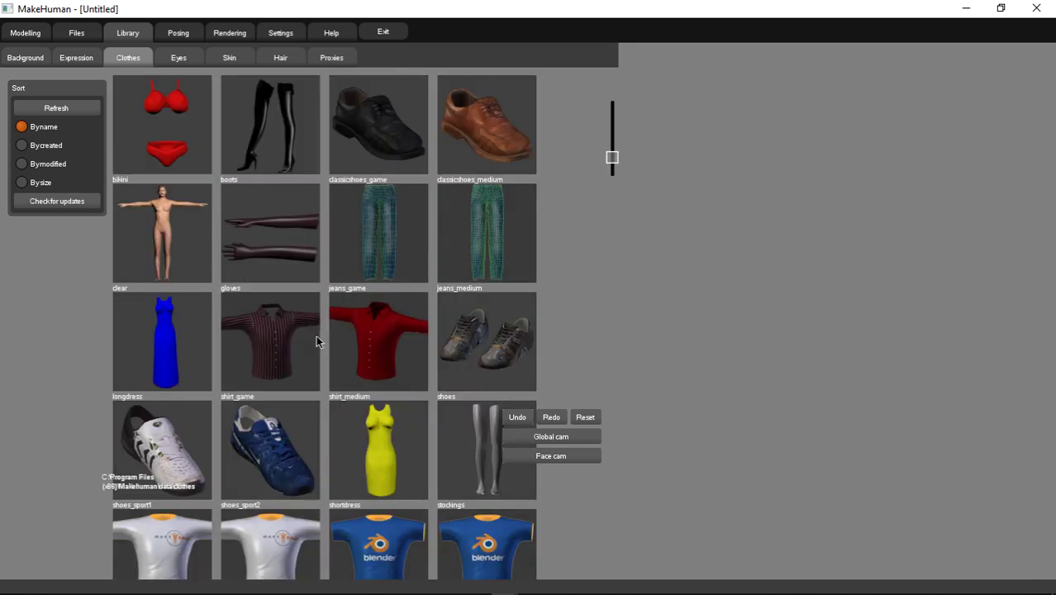
{"action": "scroll", "coordinate": [316, 342], "scroll_direction": "down", "scroll_amount": 3}
{"action": "scroll", "coordinate": [315, 341], "scroll_direction": "up", "scroll_amount": 4}
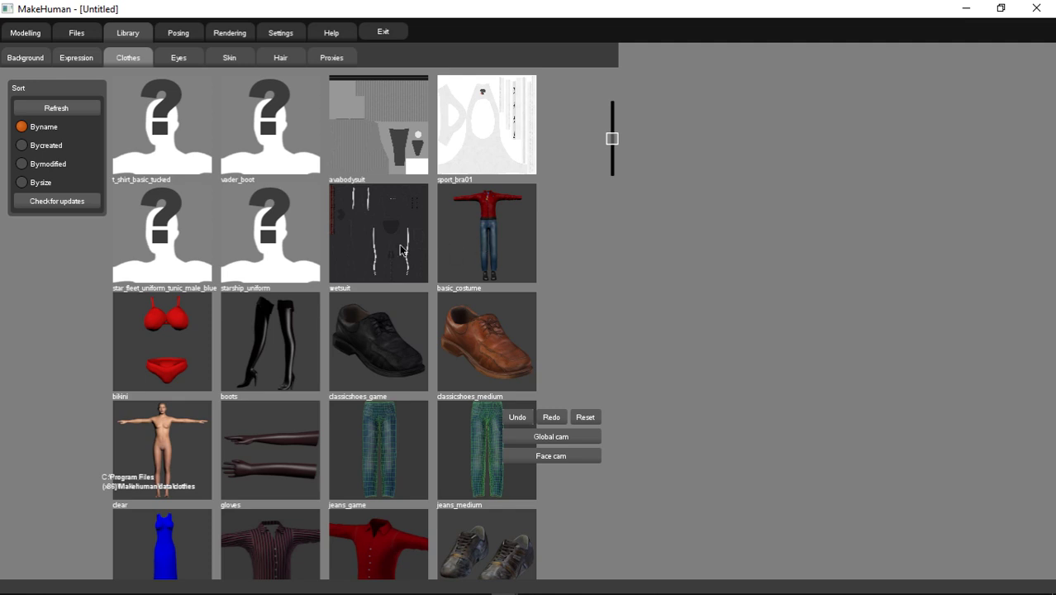
{"action": "key", "text": "ctrl+m"}
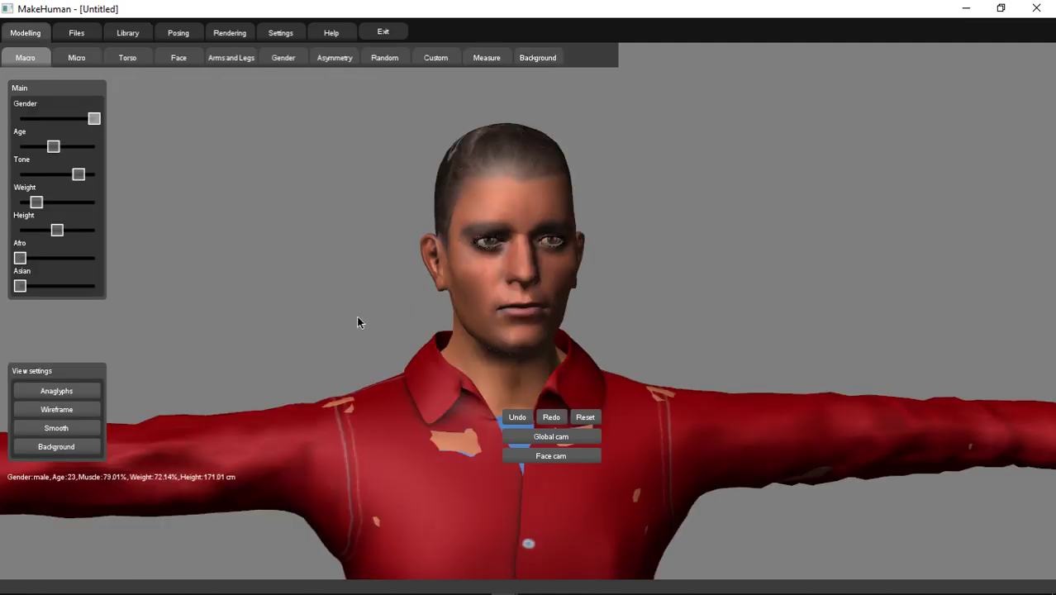
{"action": "left_click_drag", "start_coordinate": [369, 269], "coordinate": [317, 215]}
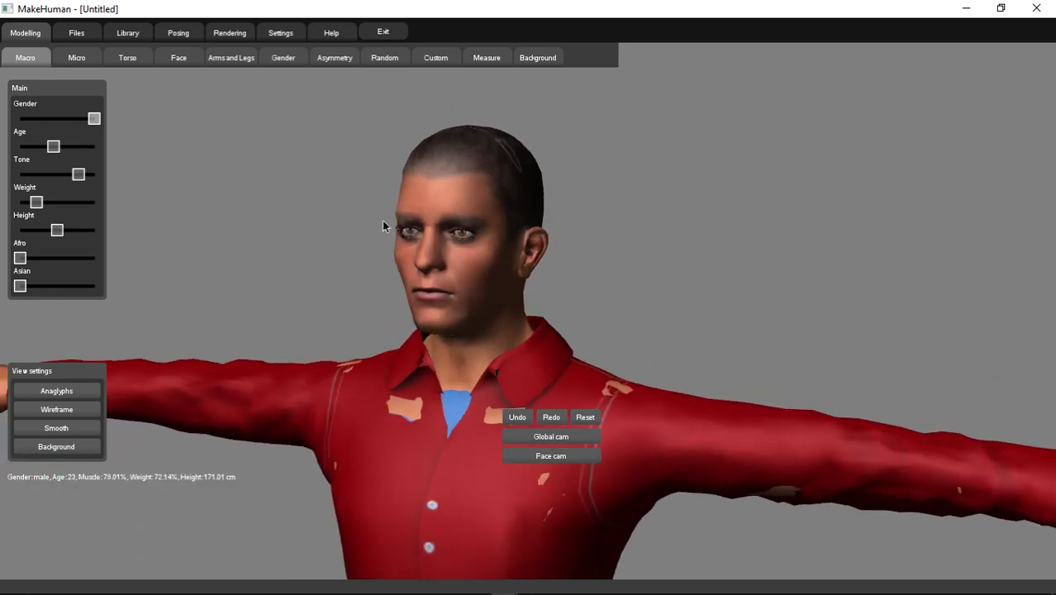
Minimize the MakeHuman window and its console to get back to the Makehuman program folder.
{"action": "left_click", "coordinate": [966, 9]}
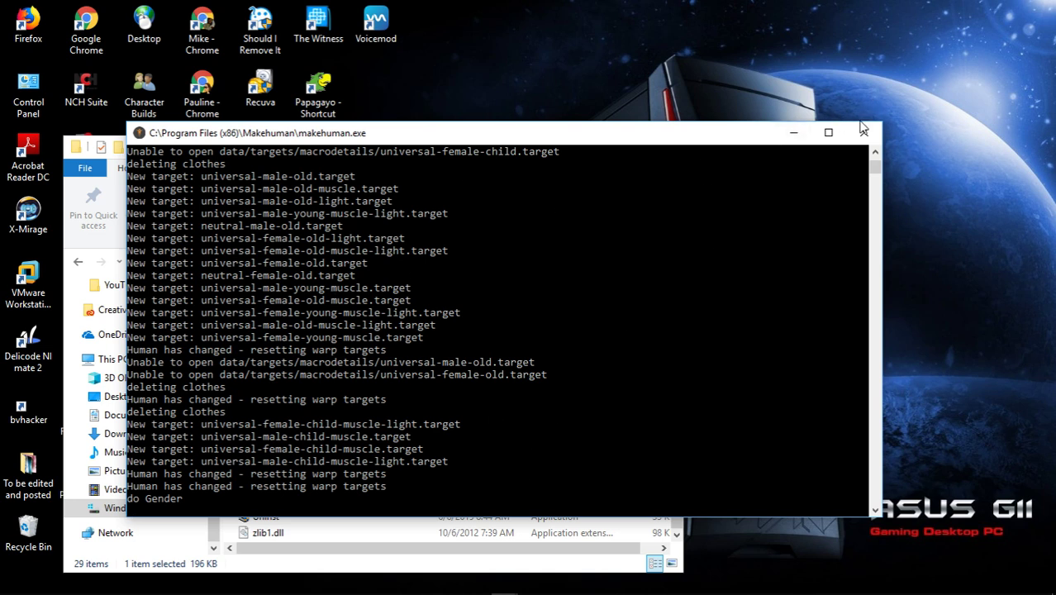
{"action": "left_click", "coordinate": [793, 132]}
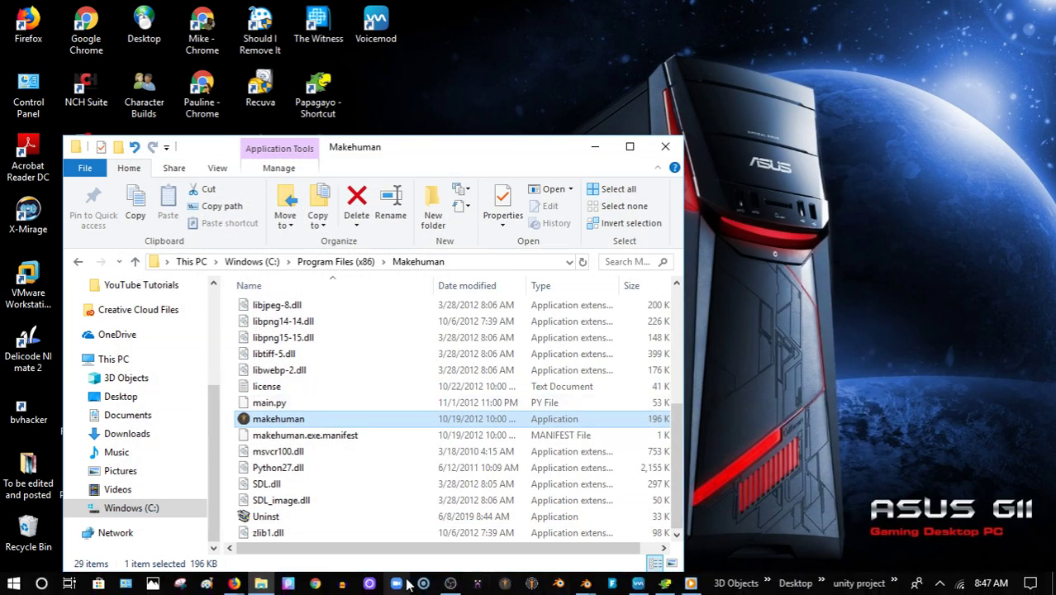
Switch to Firefox, minimize the Steam Community window and bring up the MakeHuman Archive page.
{"action": "left_click", "coordinate": [234, 585]}
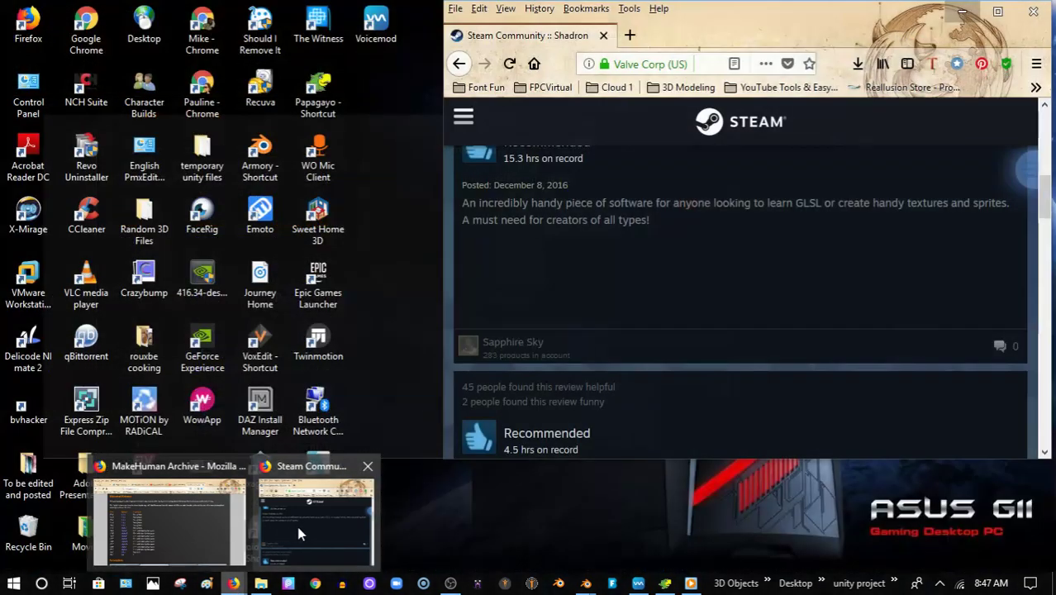
{"action": "left_click", "coordinate": [302, 533]}
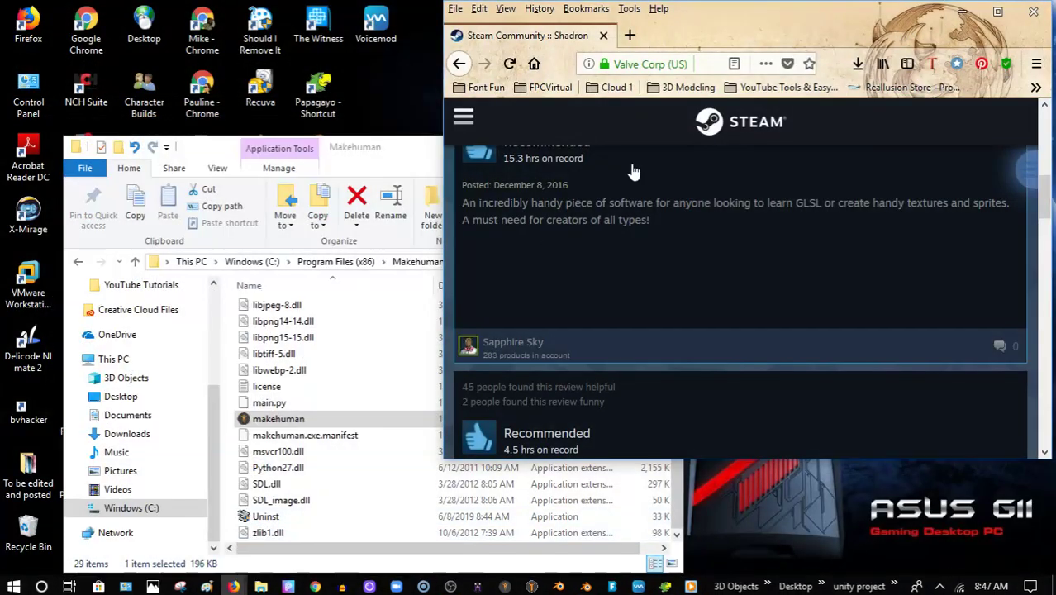
{"action": "left_click", "coordinate": [962, 12]}
{"action": "mouse_move", "coordinate": [252, 586]}
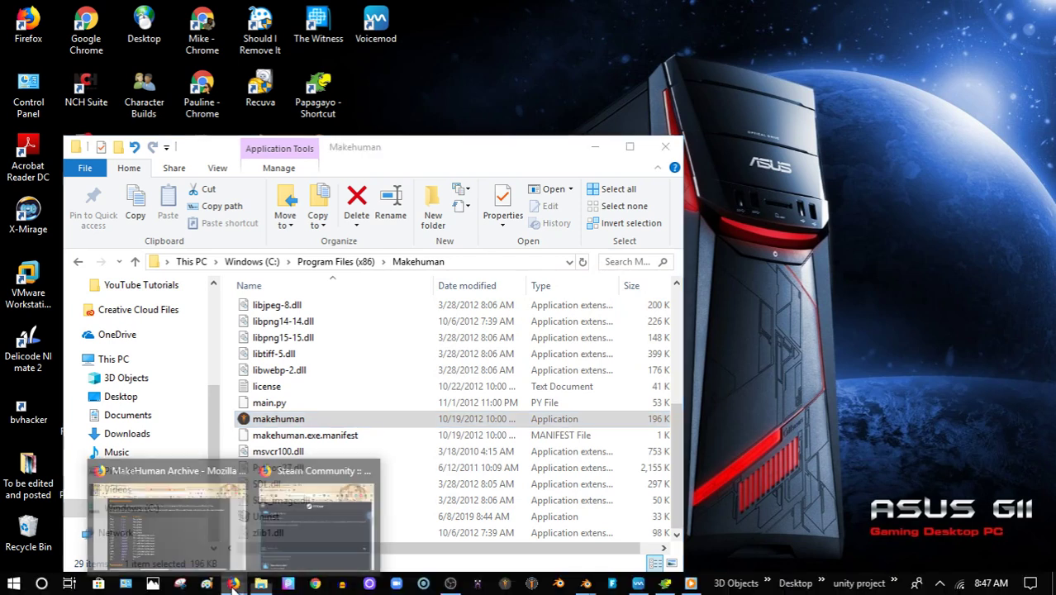
{"action": "left_click", "coordinate": [219, 547]}
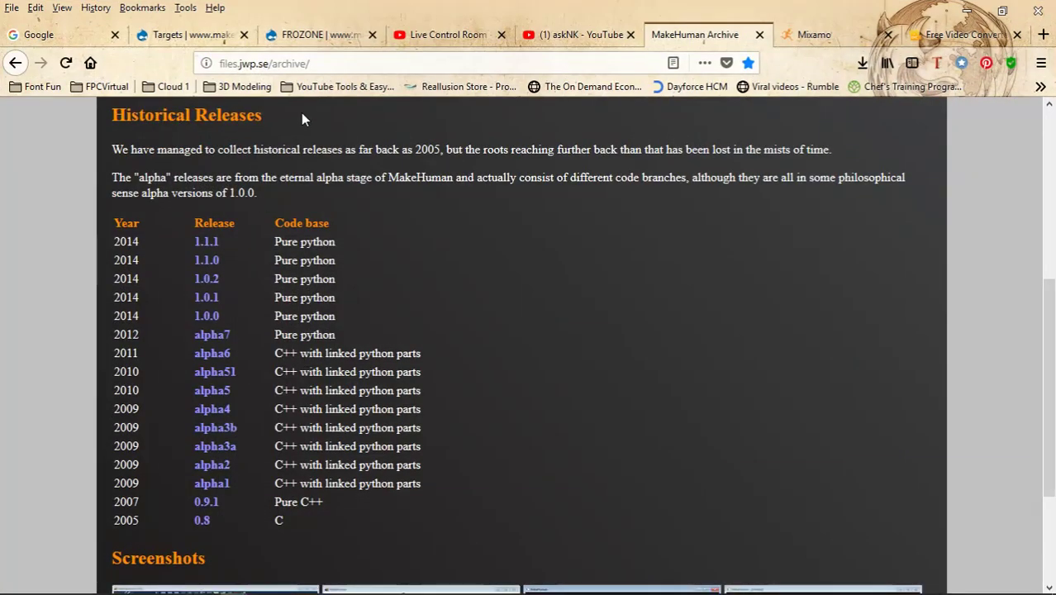
Highlight the archive page's web address and review its Historical Releases list and introduction.
{"action": "left_click", "coordinate": [319, 64]}
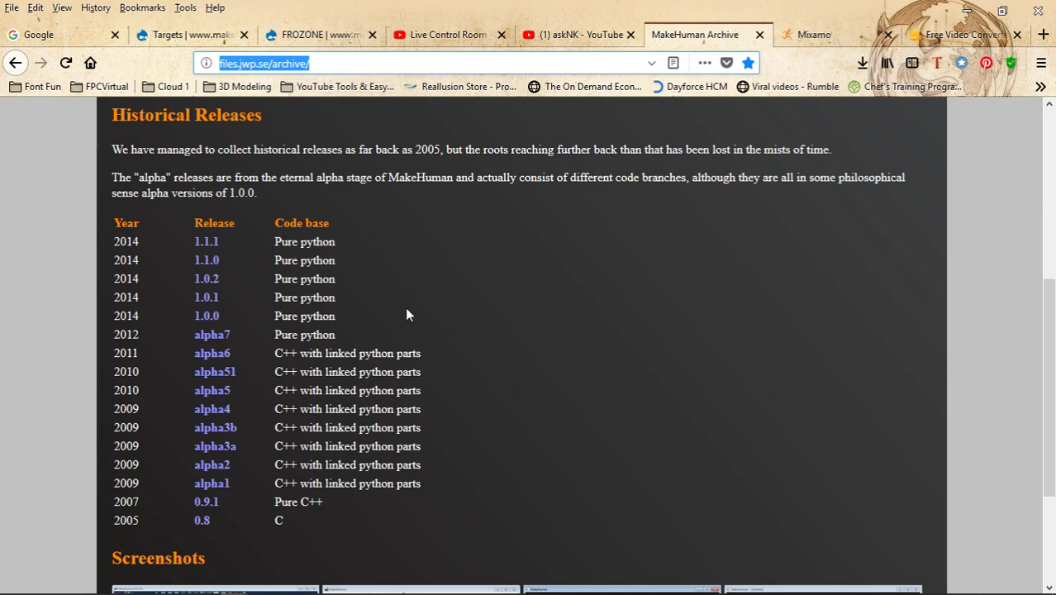
{"action": "scroll", "coordinate": [405, 315], "scroll_direction": "up", "scroll_amount": 5}
{"action": "scroll", "coordinate": [345, 316], "scroll_direction": "down", "scroll_amount": 5}
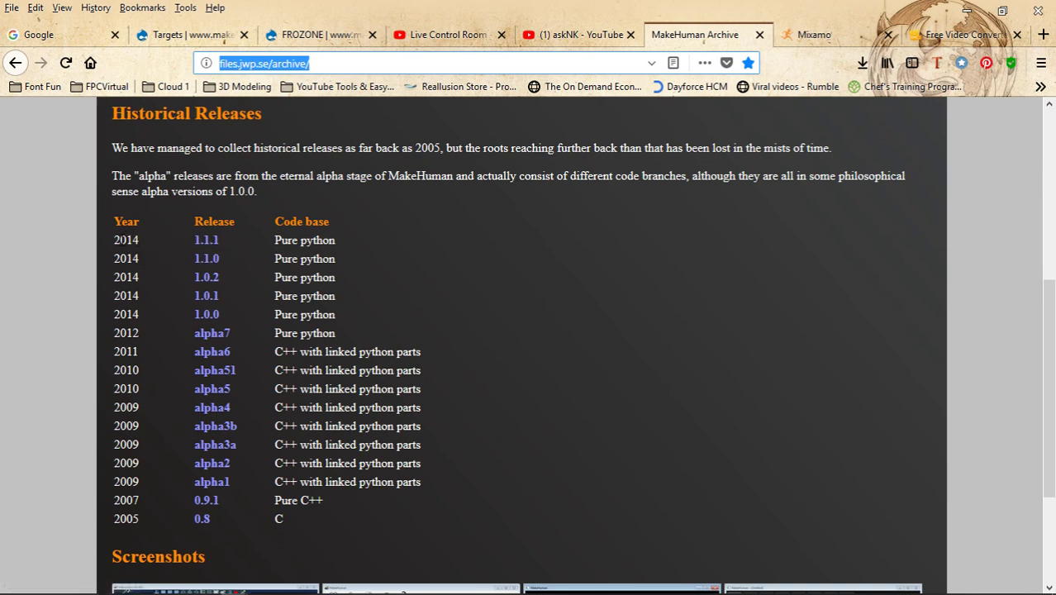
{"action": "scroll", "coordinate": [302, 252], "scroll_direction": "up", "scroll_amount": 8}
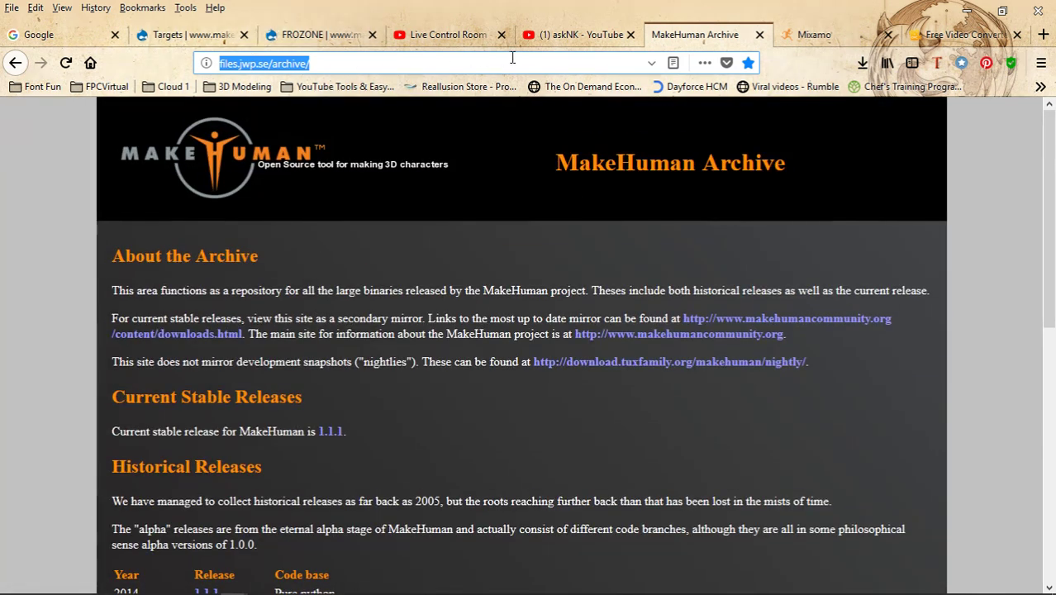
Return to the makehumancommunity.org front page and look through the MakeHuman release news up to the Community Alpha 3 post.
{"action": "left_click", "coordinate": [15, 63]}
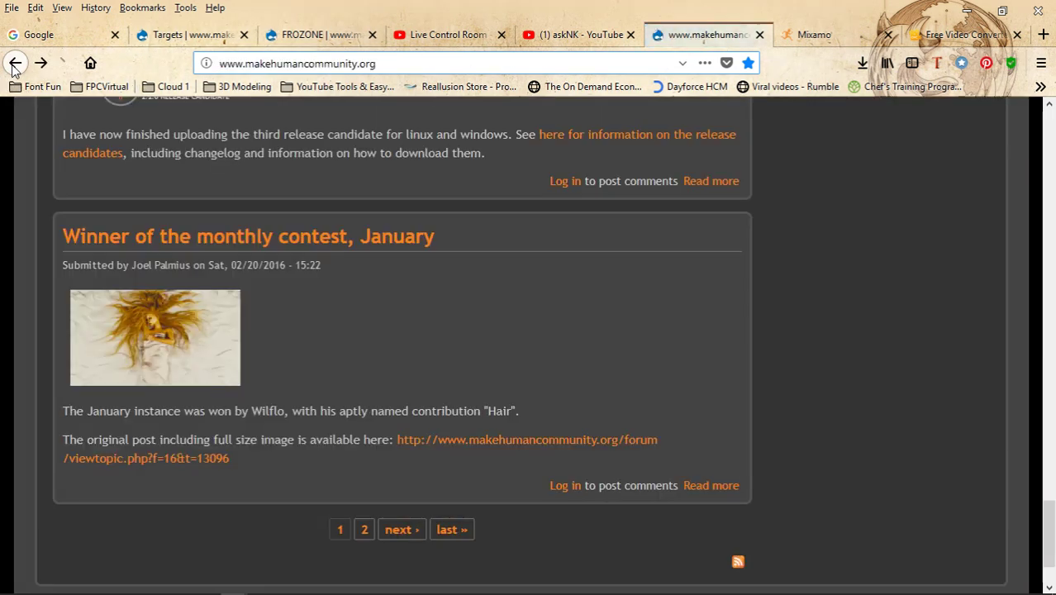
{"action": "scroll", "coordinate": [381, 411], "scroll_direction": "up", "scroll_amount": 10}
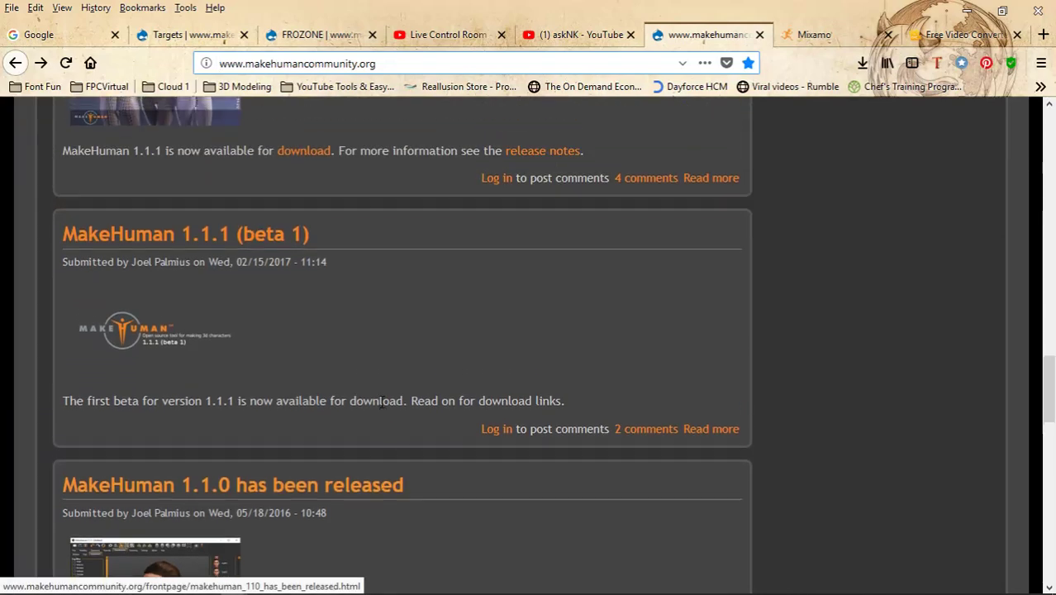
{"action": "scroll", "coordinate": [251, 371], "scroll_direction": "down", "scroll_amount": 3}
{"action": "scroll", "coordinate": [275, 311], "scroll_direction": "up", "scroll_amount": 3}
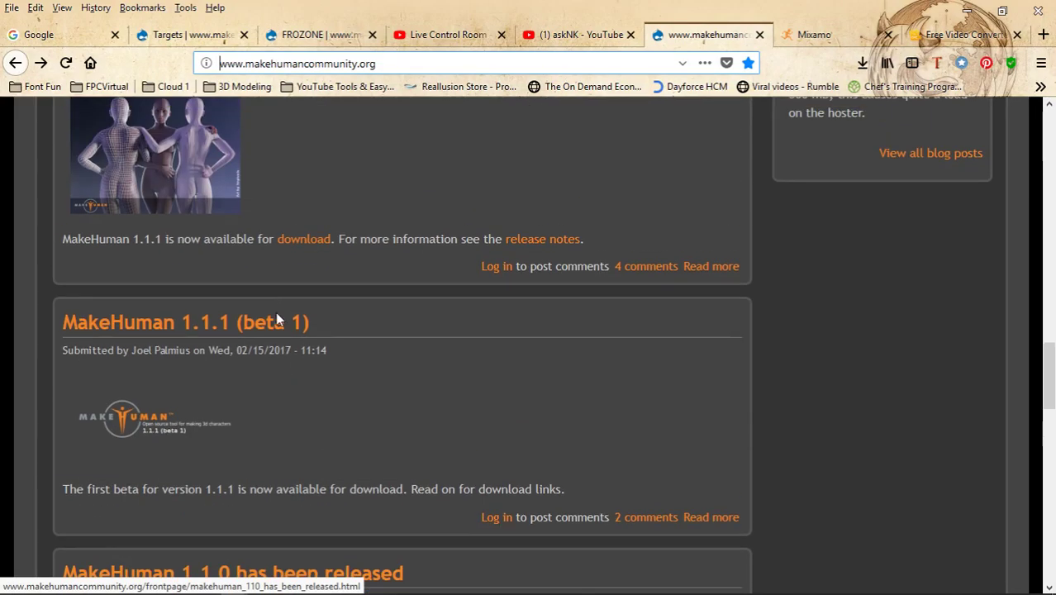
{"action": "scroll", "coordinate": [260, 335], "scroll_direction": "up", "scroll_amount": 2}
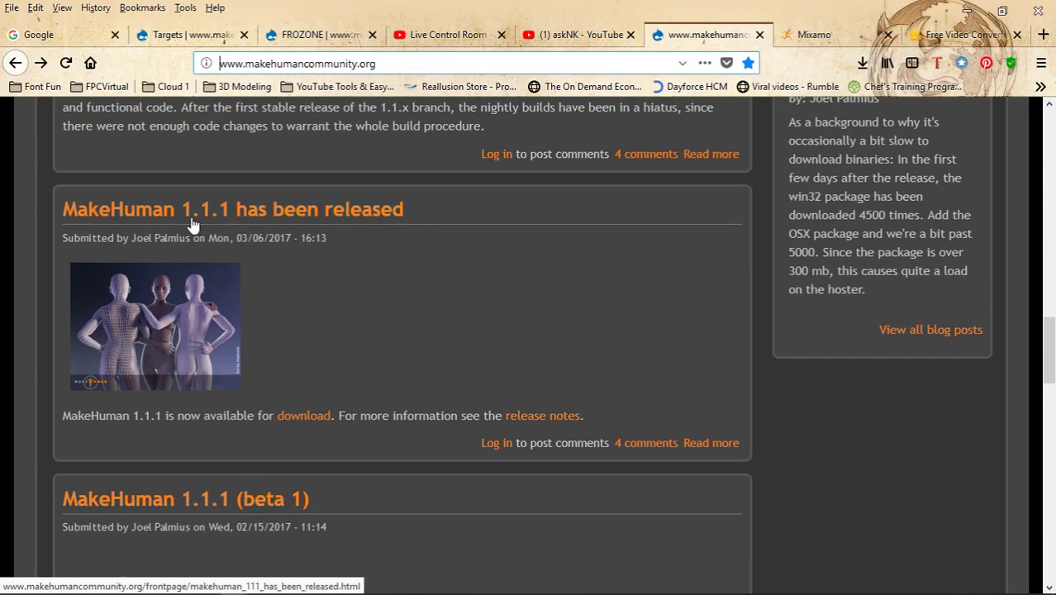
{"action": "scroll", "coordinate": [323, 292], "scroll_direction": "up", "scroll_amount": 2}
{"action": "scroll", "coordinate": [323, 292], "scroll_direction": "up", "scroll_amount": 6}
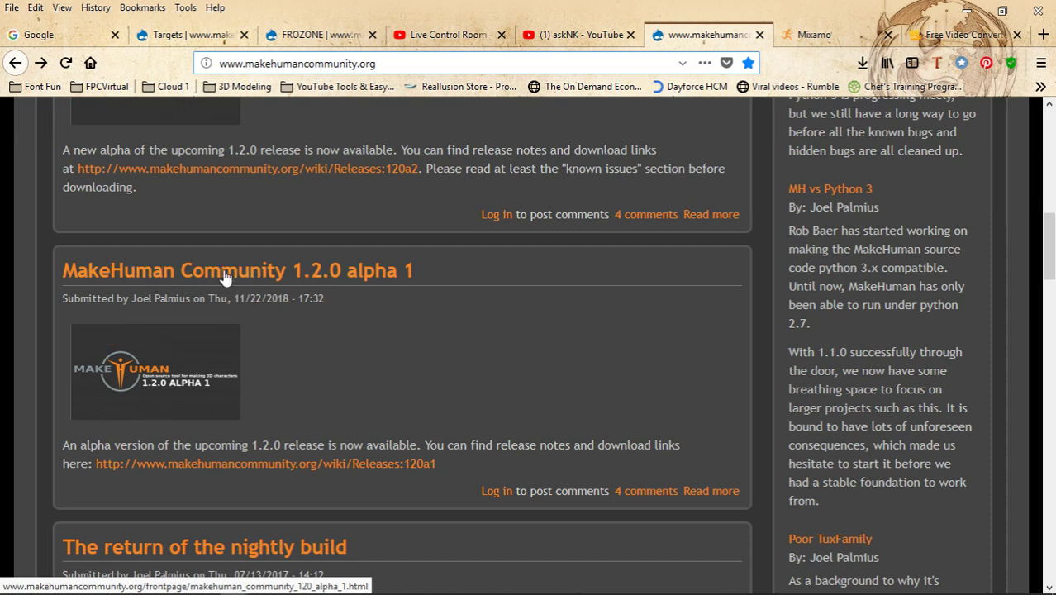
{"action": "scroll", "coordinate": [234, 347], "scroll_direction": "down", "scroll_amount": 6}
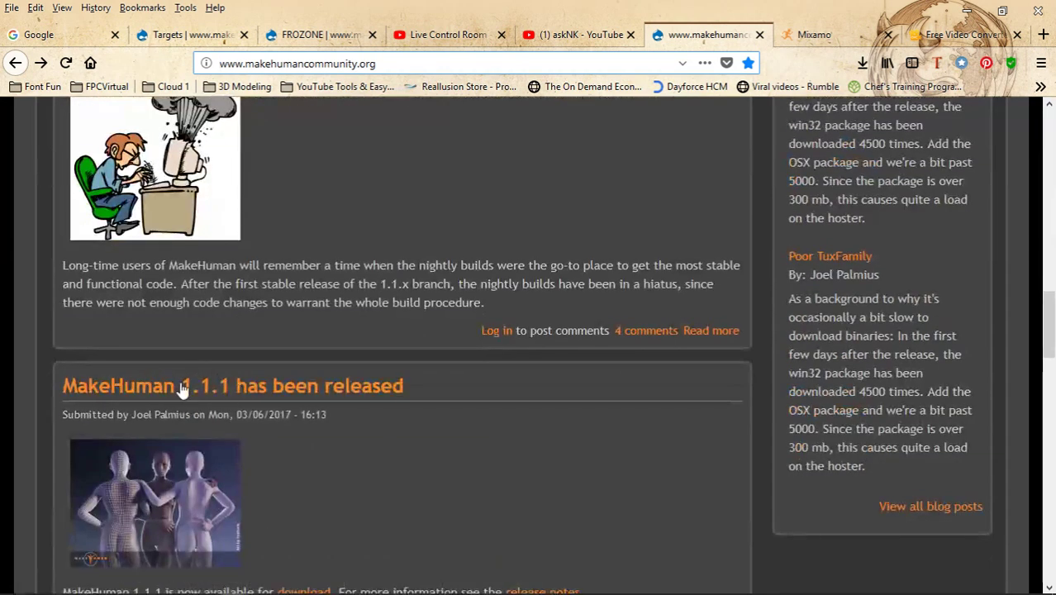
{"action": "scroll", "coordinate": [123, 396], "scroll_direction": "up", "scroll_amount": 8}
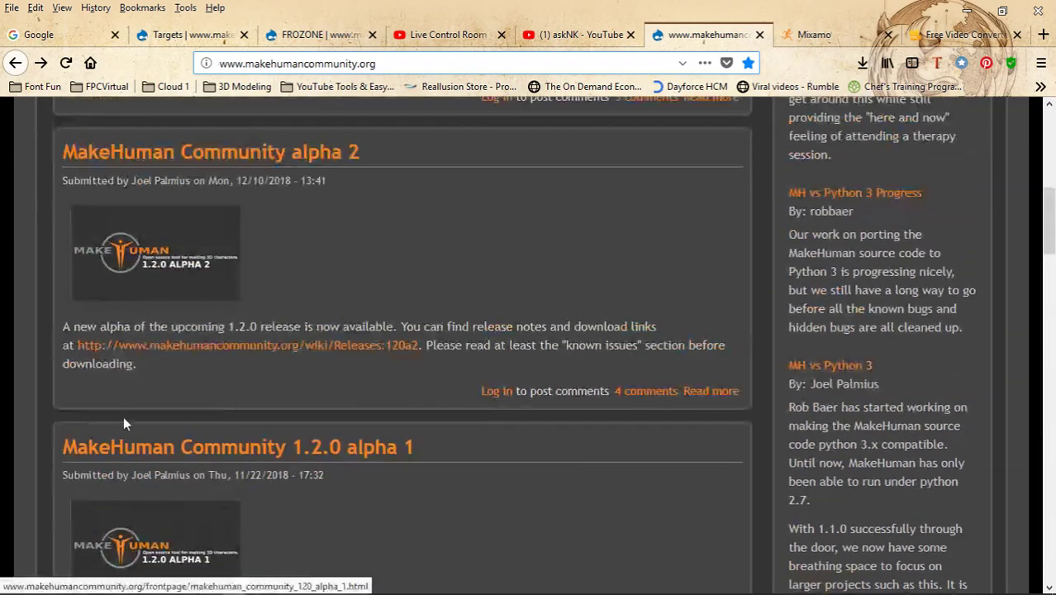
{"action": "scroll", "coordinate": [207, 278], "scroll_direction": "up", "scroll_amount": 2}
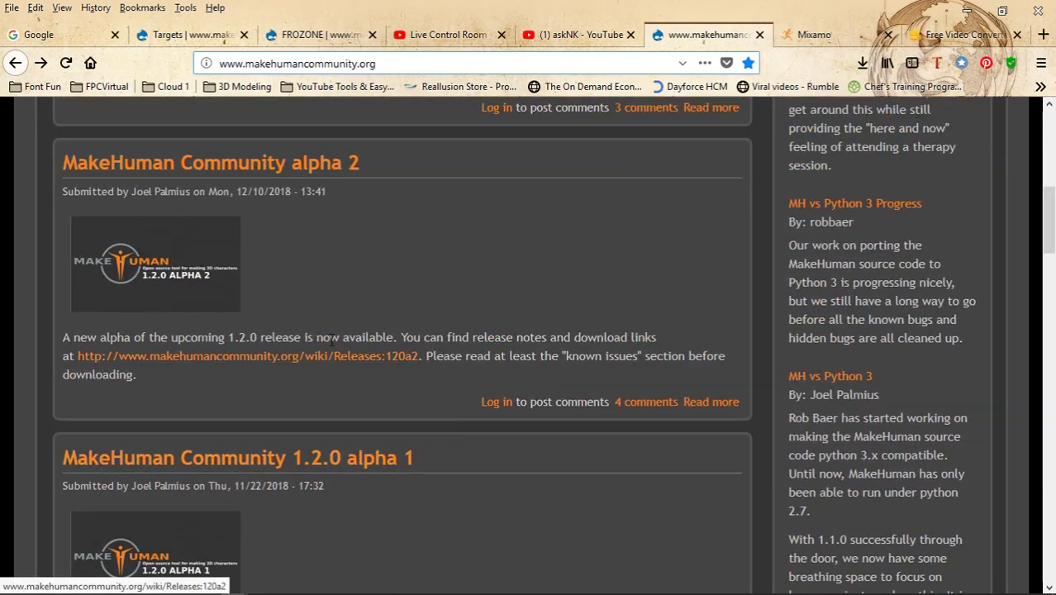
{"action": "scroll", "coordinate": [263, 324], "scroll_direction": "up", "scroll_amount": 3}
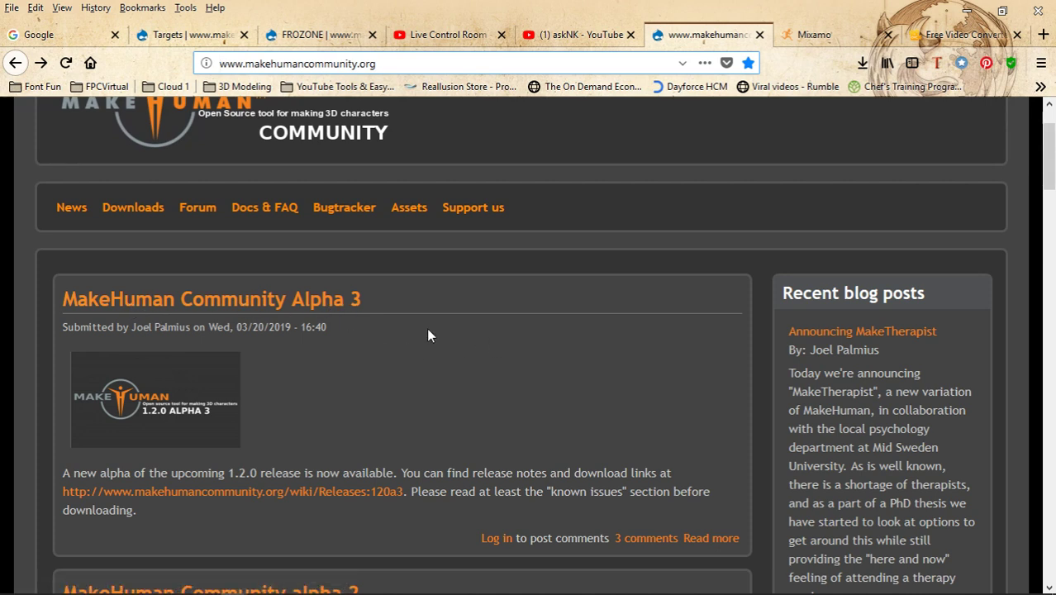
Open the FROZONE target page and examine its title, description, compatibility, target file and illustration.
{"action": "mouse_move", "coordinate": [533, 585]}
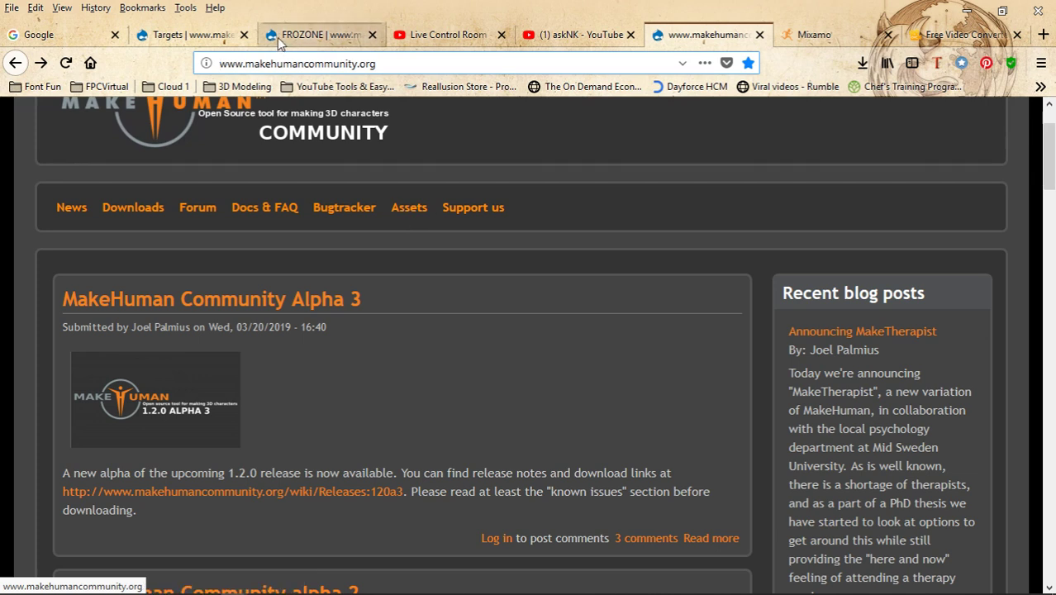
{"action": "left_click", "coordinate": [321, 36]}
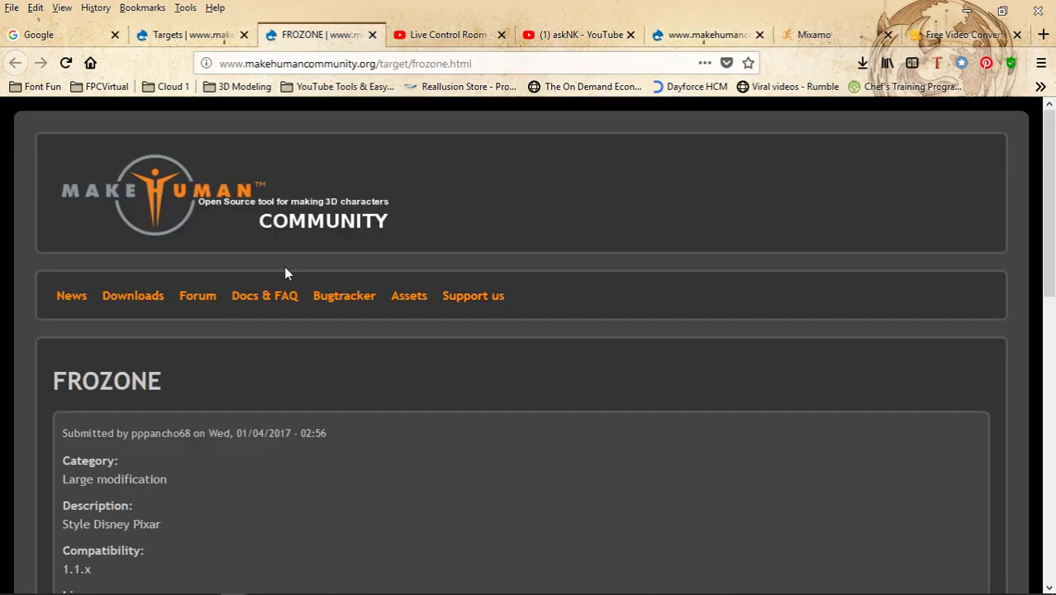
{"action": "scroll", "coordinate": [135, 238], "scroll_direction": "down", "scroll_amount": 3}
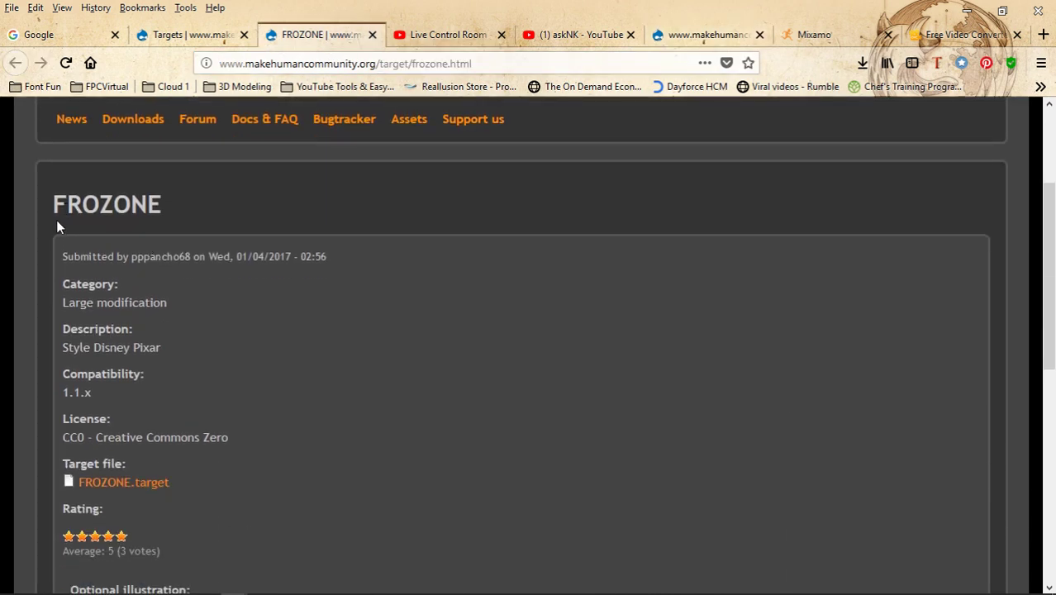
{"action": "left_click_drag", "start_coordinate": [51, 203], "coordinate": [159, 204]}
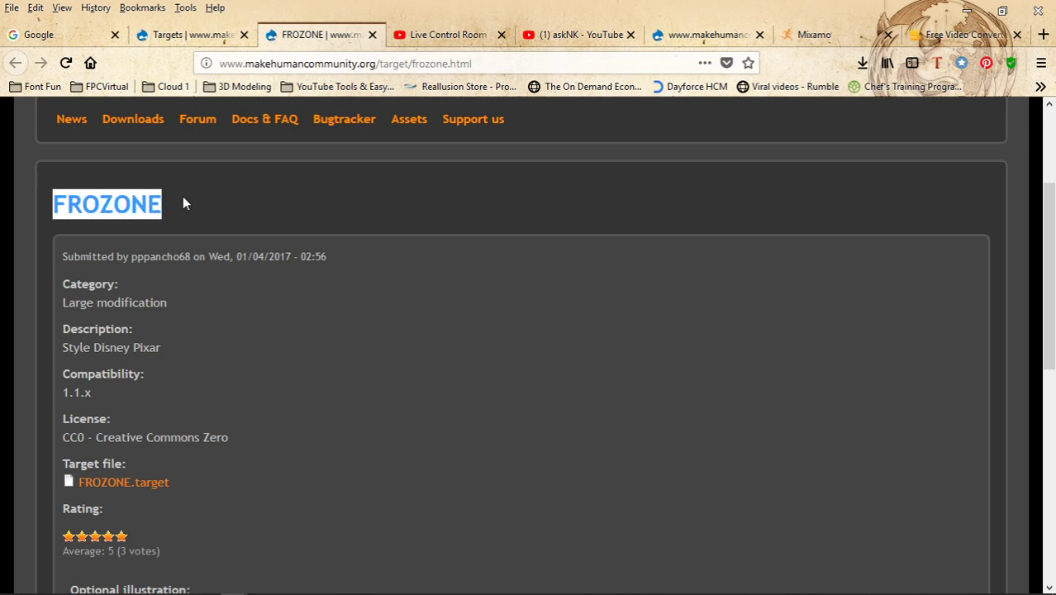
{"action": "left_click", "coordinate": [183, 204]}
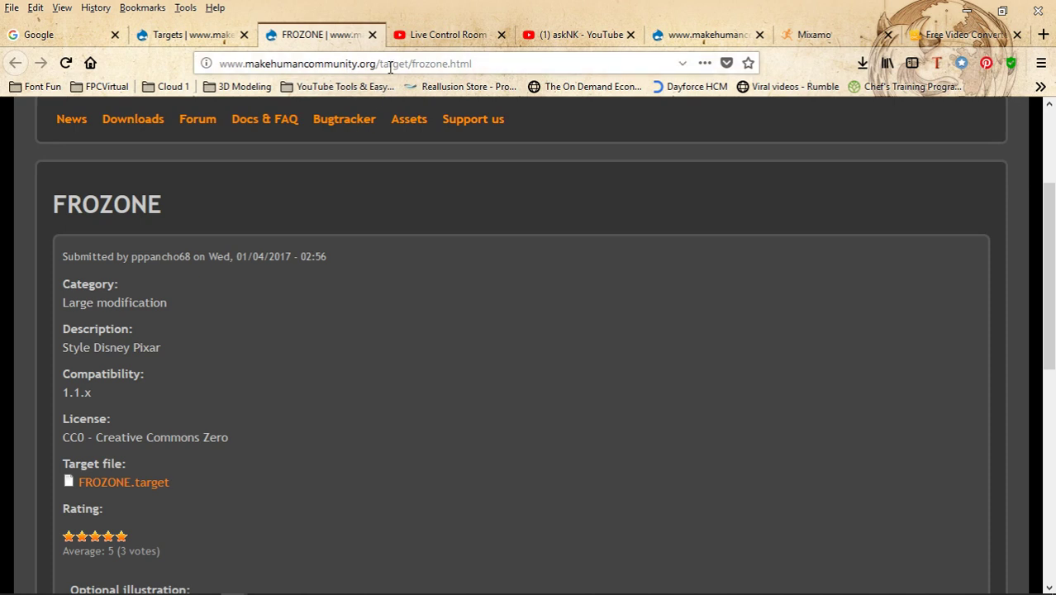
{"action": "scroll", "coordinate": [232, 310], "scroll_direction": "down", "scroll_amount": 4}
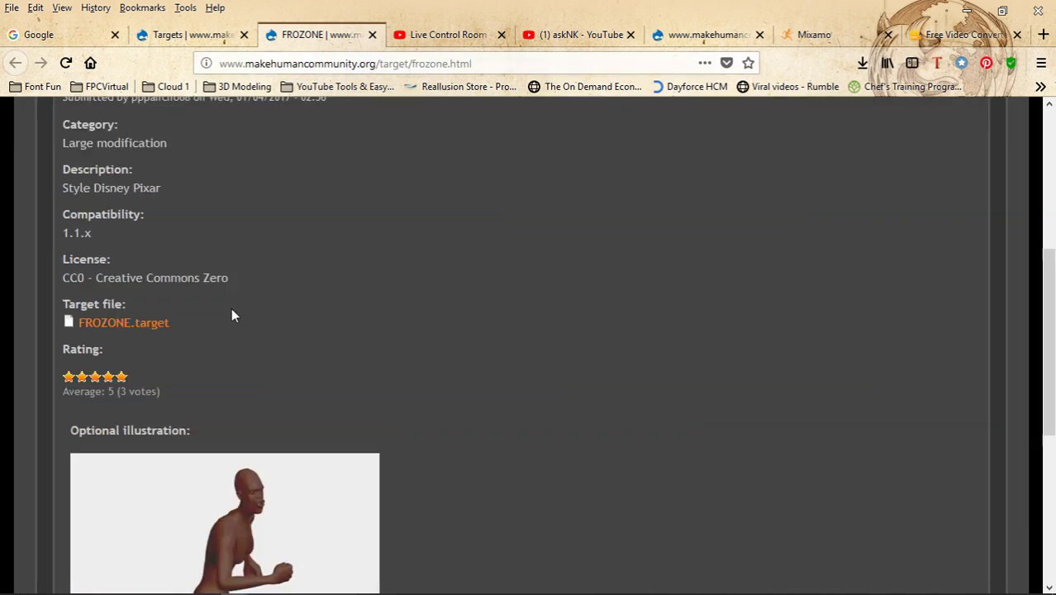
{"action": "scroll", "coordinate": [235, 299], "scroll_direction": "up", "scroll_amount": 2}
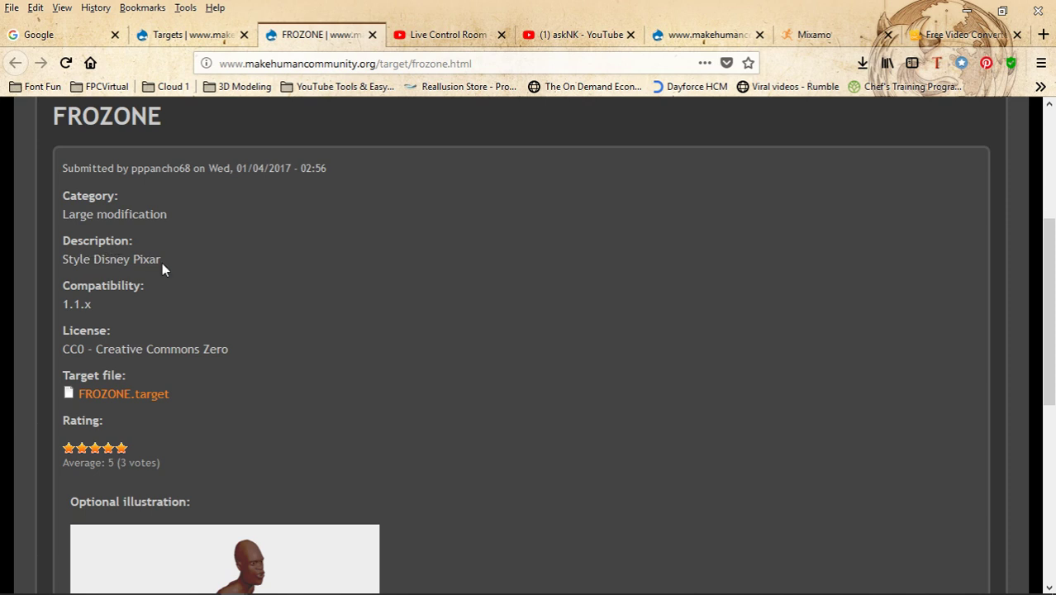
{"action": "scroll", "coordinate": [302, 463], "scroll_direction": "down", "scroll_amount": 2}
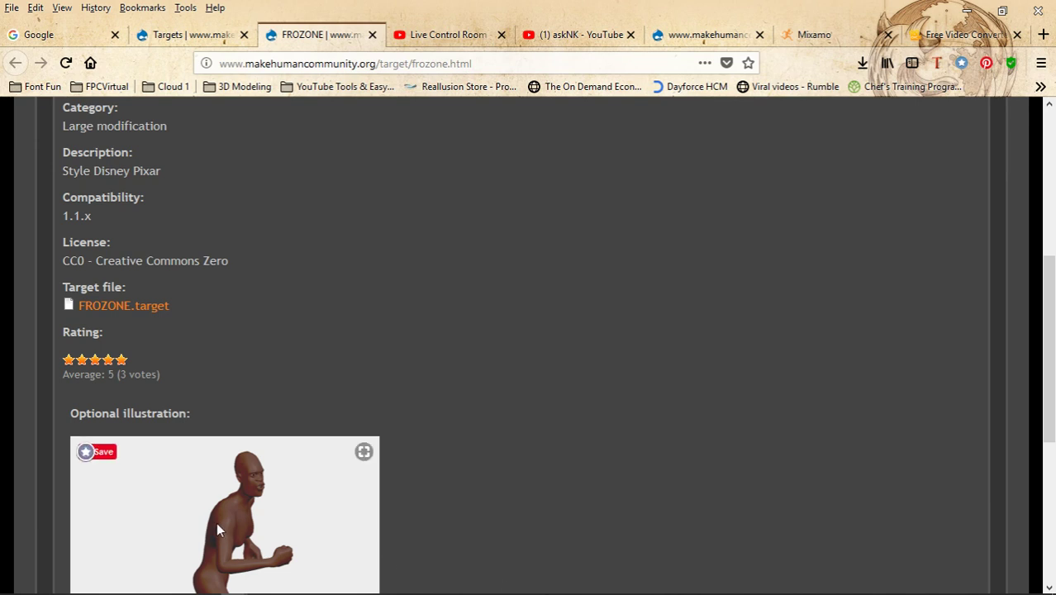
Switch to Blender, inspect the Zincy and Racee characters from several angles, and minimize the window.
{"action": "mouse_move", "coordinate": [586, 583]}
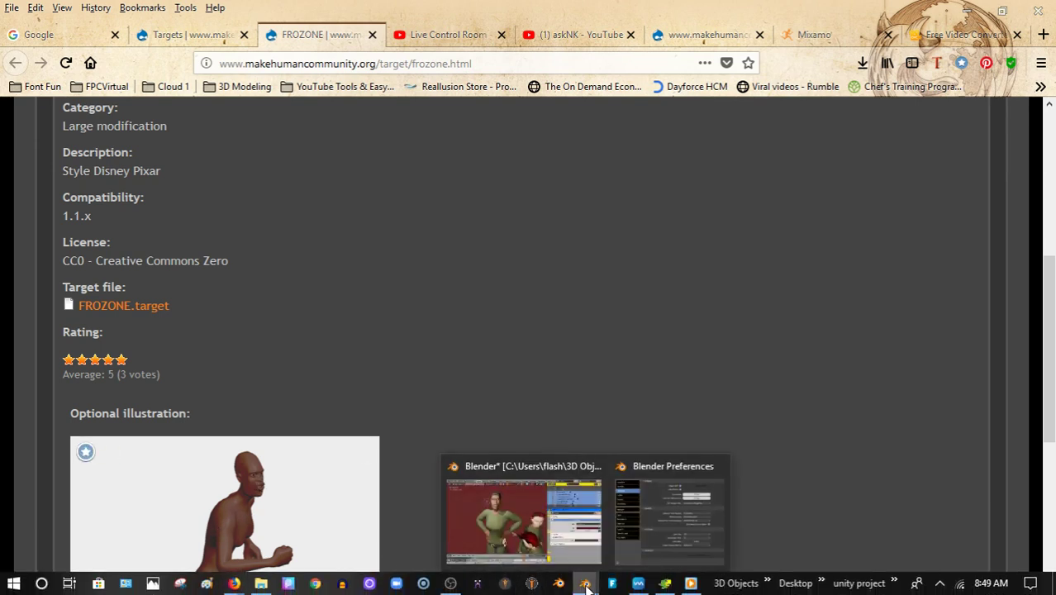
{"action": "left_click", "coordinate": [514, 529]}
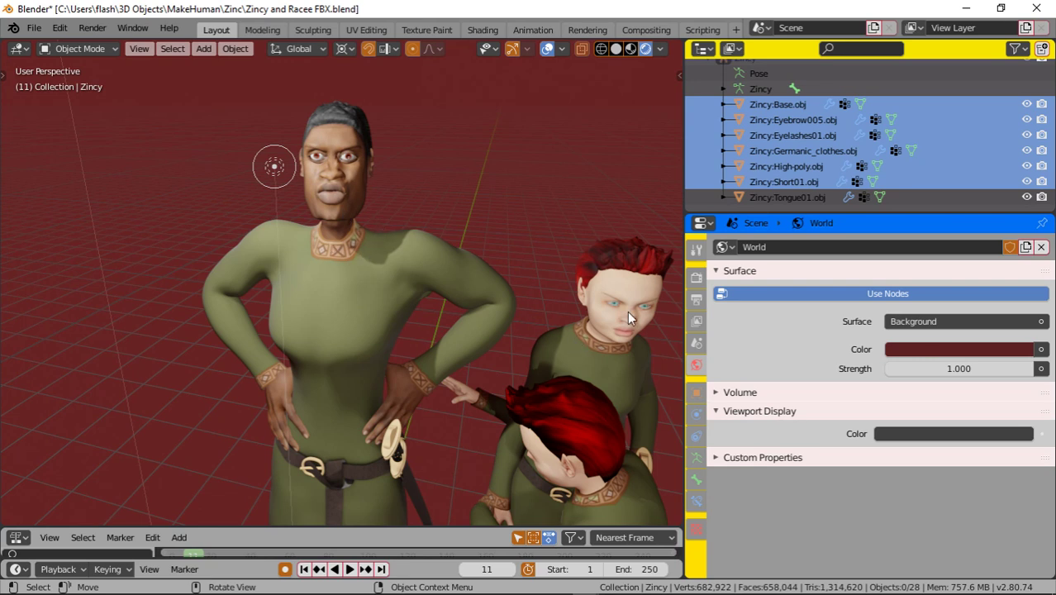
{"action": "middle_click_drag", "start_coordinate": [601, 315], "coordinate": [556, 273]}
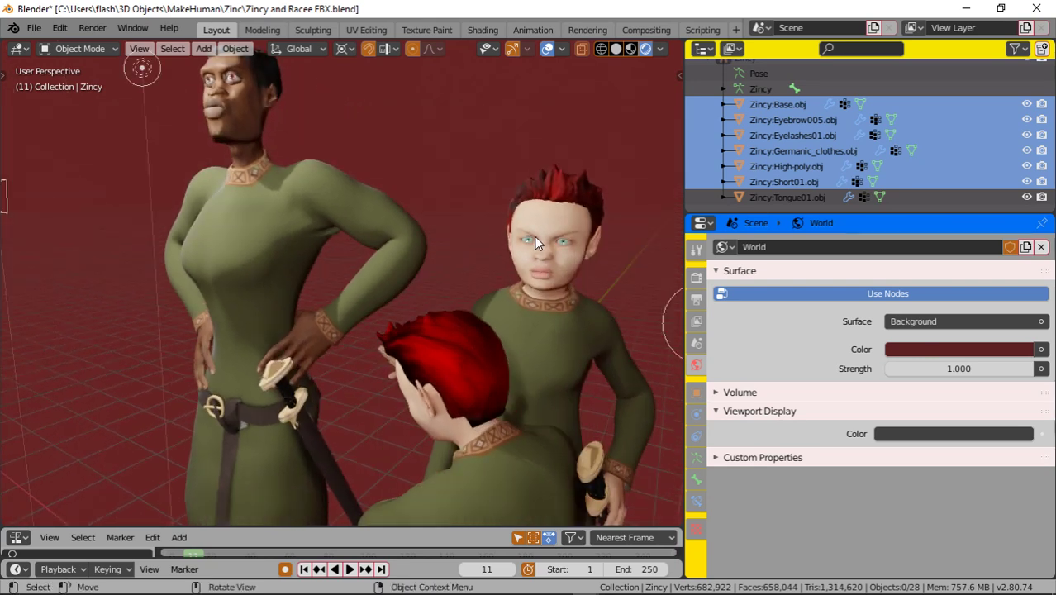
{"action": "middle_click_drag", "start_coordinate": [479, 240], "coordinate": [427, 222]}
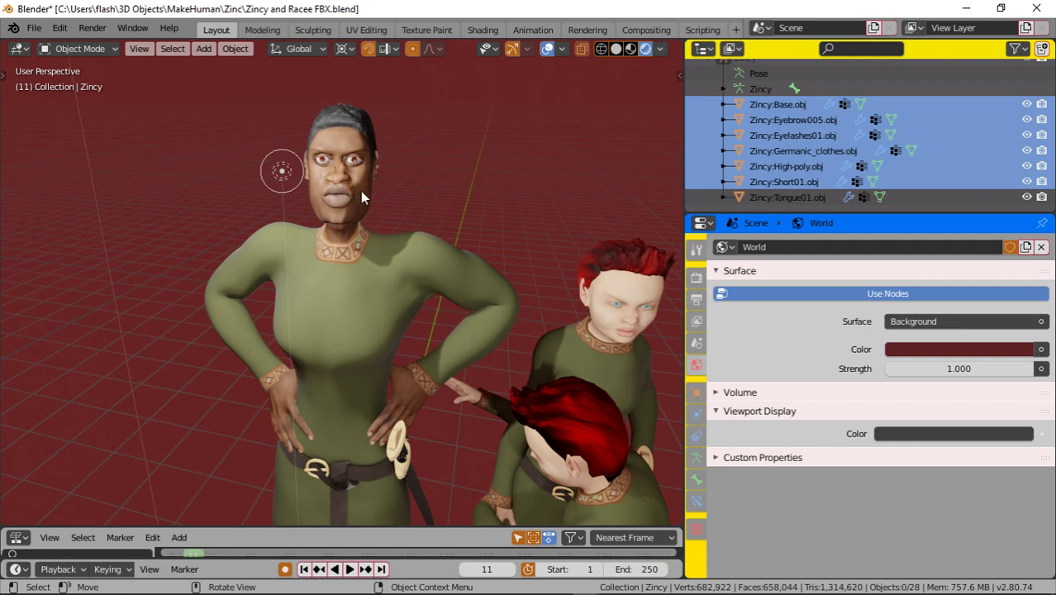
{"action": "middle_click_drag", "start_coordinate": [360, 193], "coordinate": [345, 194]}
{"action": "middle_click_drag", "start_coordinate": [453, 388], "coordinate": [456, 339]}
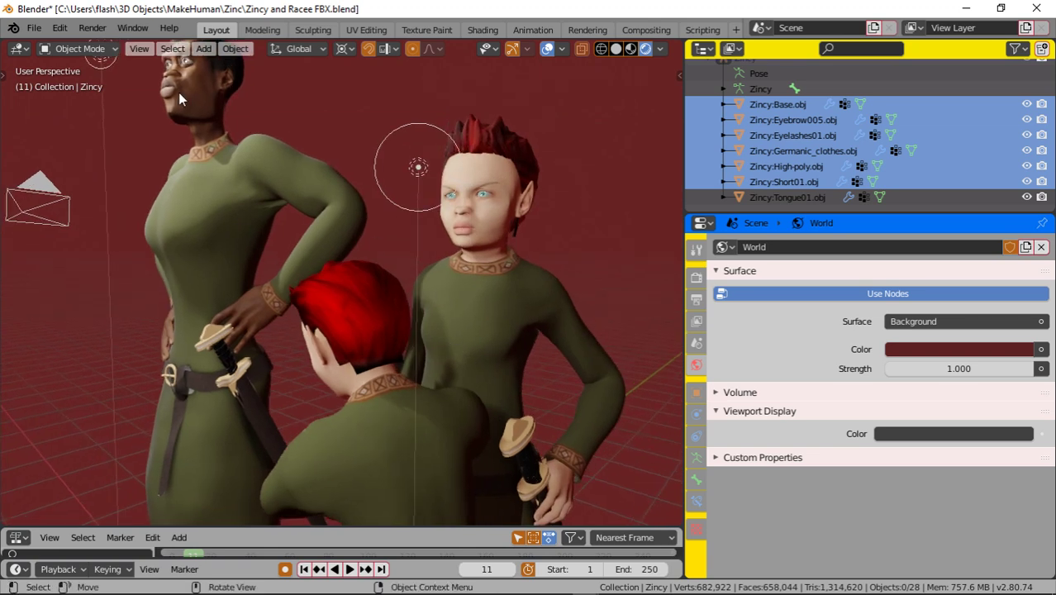
{"action": "middle_click_drag", "start_coordinate": [494, 197], "coordinate": [399, 262]}
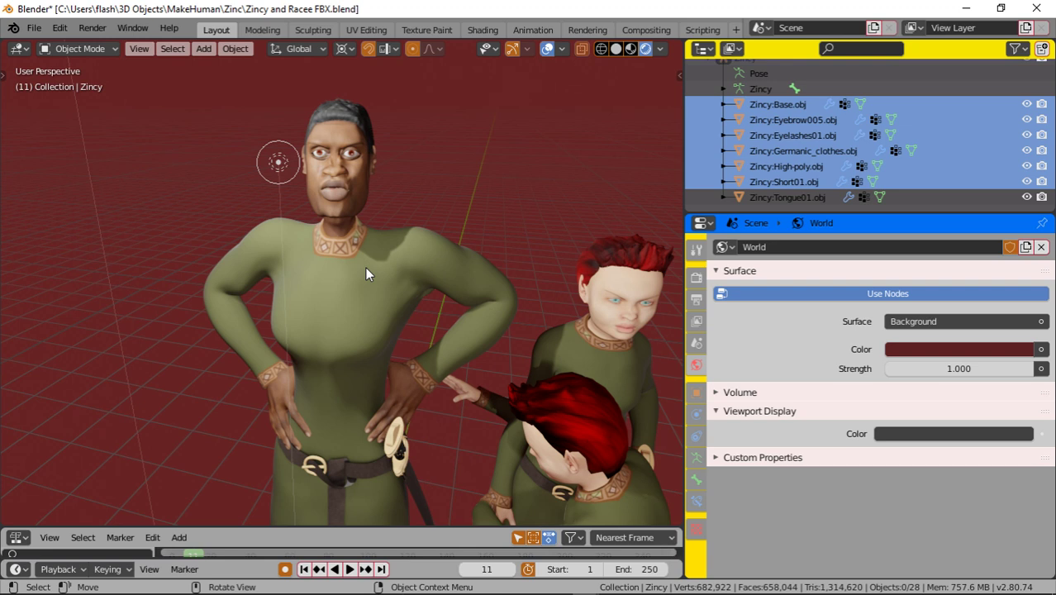
{"action": "middle_click_drag", "start_coordinate": [474, 231], "coordinate": [443, 229]}
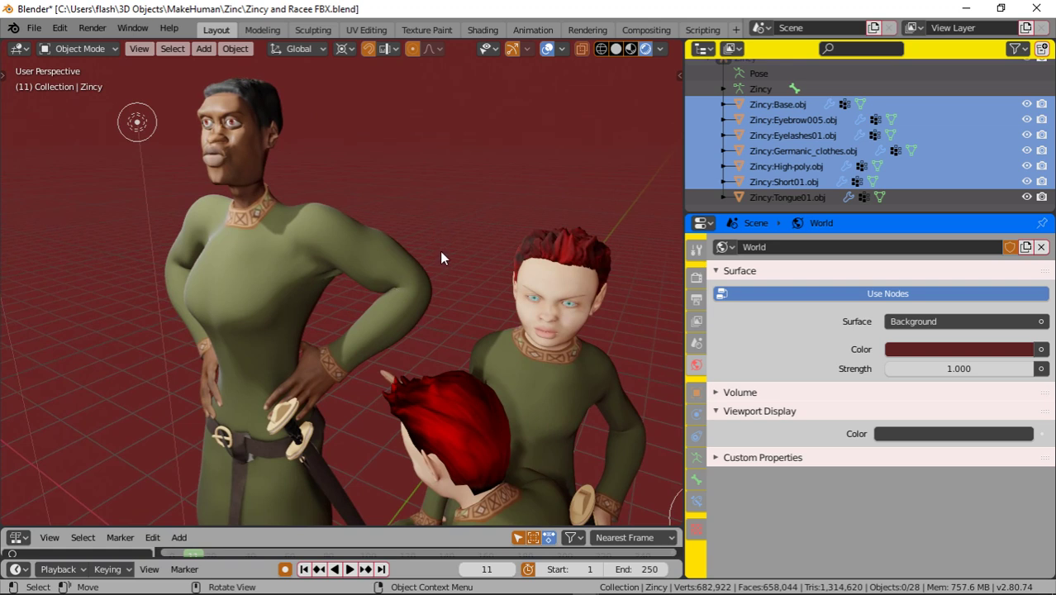
{"action": "middle_click_drag", "start_coordinate": [355, 177], "coordinate": [383, 180]}
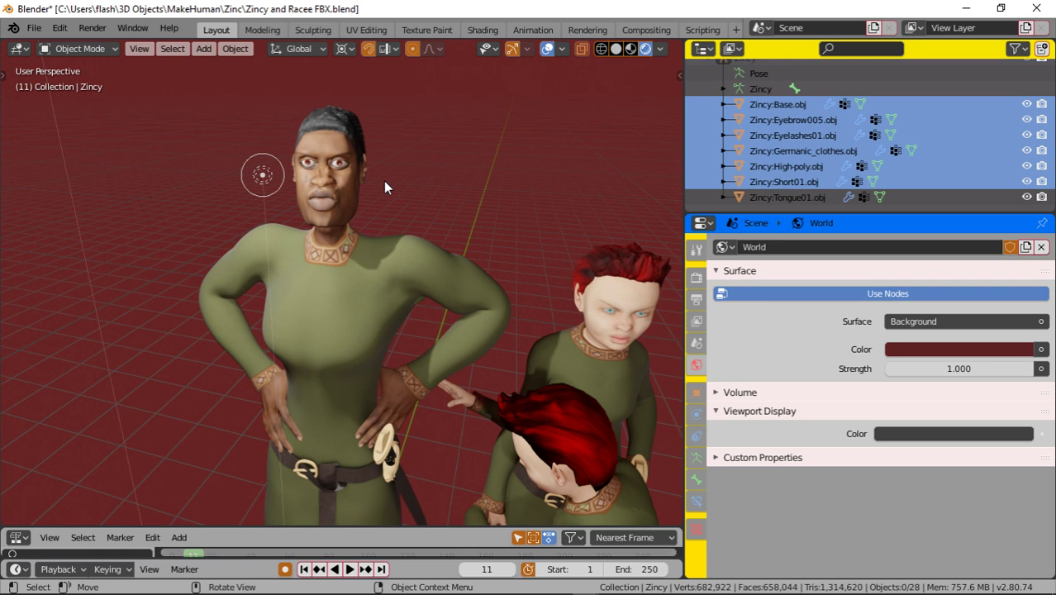
{"action": "middle_click_drag", "start_coordinate": [385, 188], "coordinate": [460, 223]}
{"action": "mouse_move", "coordinate": [468, 321]}
{"action": "middle_mouse_down"}
{"action": "mouse_move", "coordinate": [472, 276]}
{"action": "mouse_move", "coordinate": [531, 263]}
{"action": "mouse_move", "coordinate": [487, 315]}
{"action": "middle_mouse_up"}
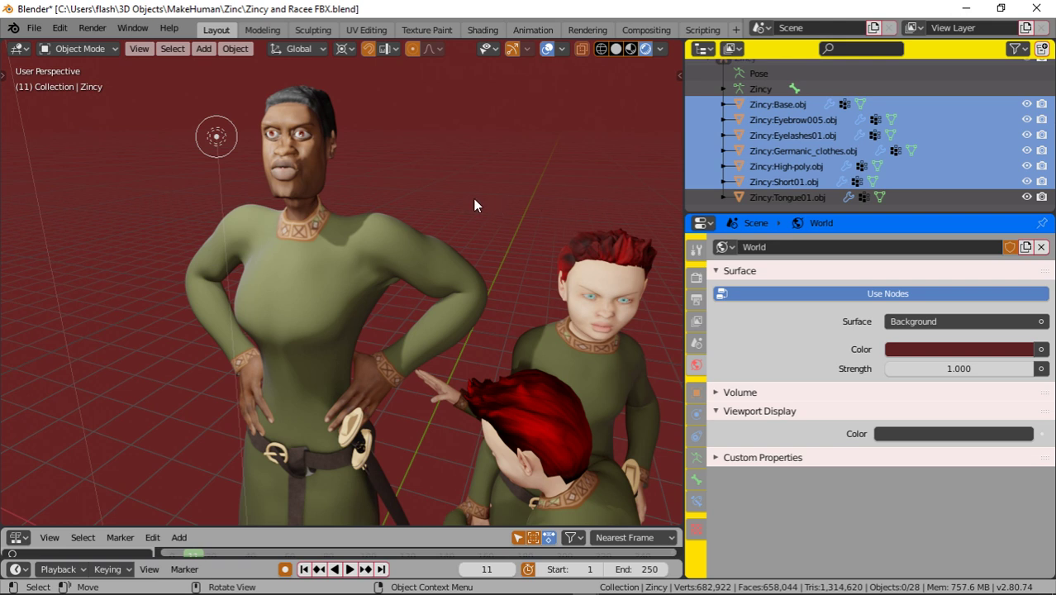
{"action": "middle_click_drag", "start_coordinate": [478, 201], "coordinate": [526, 214]}
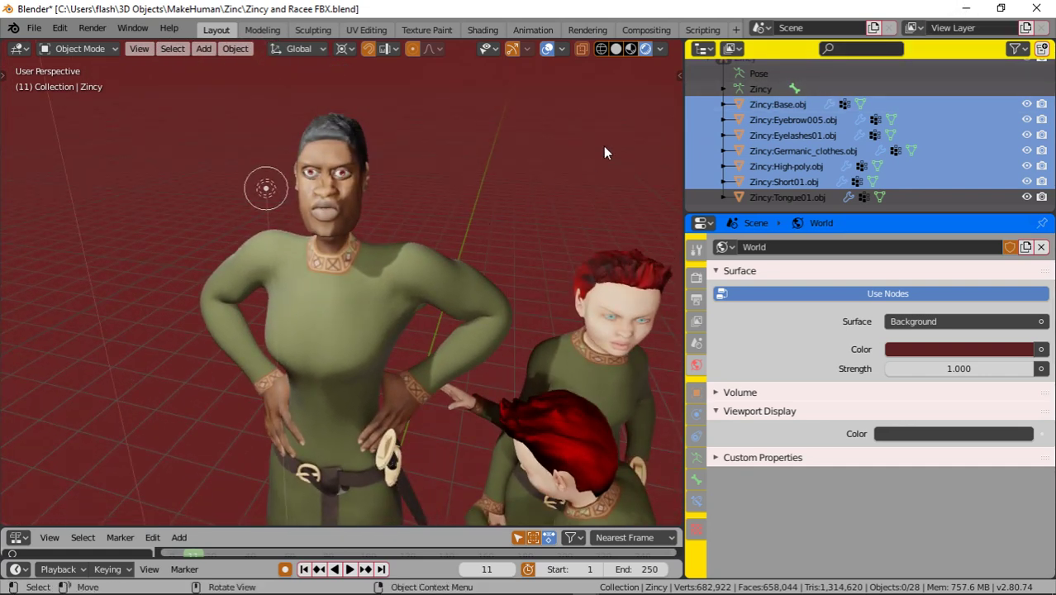
{"action": "left_click", "coordinate": [966, 9]}
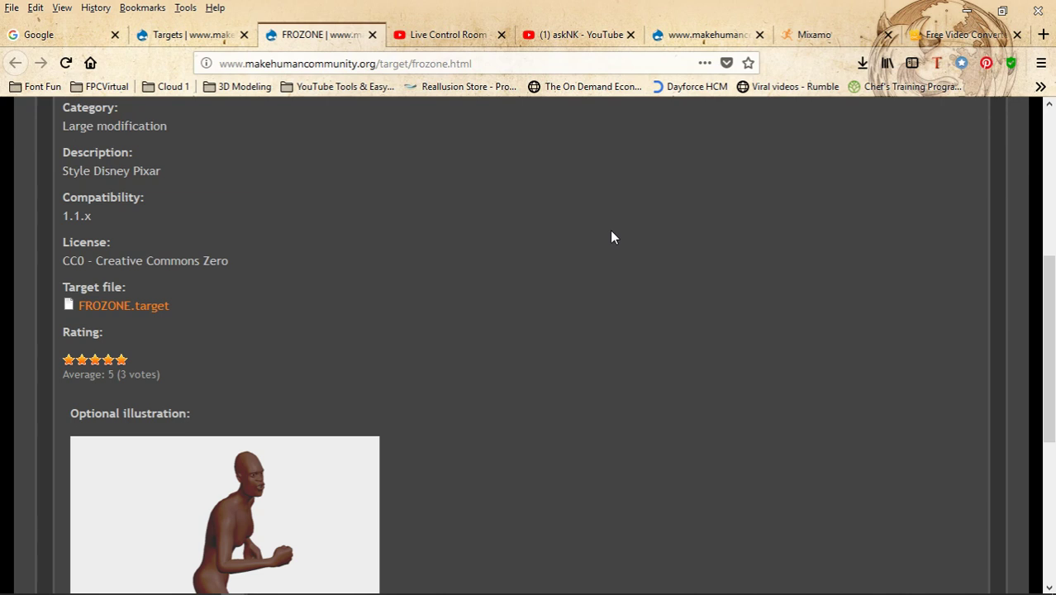
Switch back to Blender and examine Zincy beside the two red-haired characters from several angles and distances.
{"action": "mouse_move", "coordinate": [455, 590]}
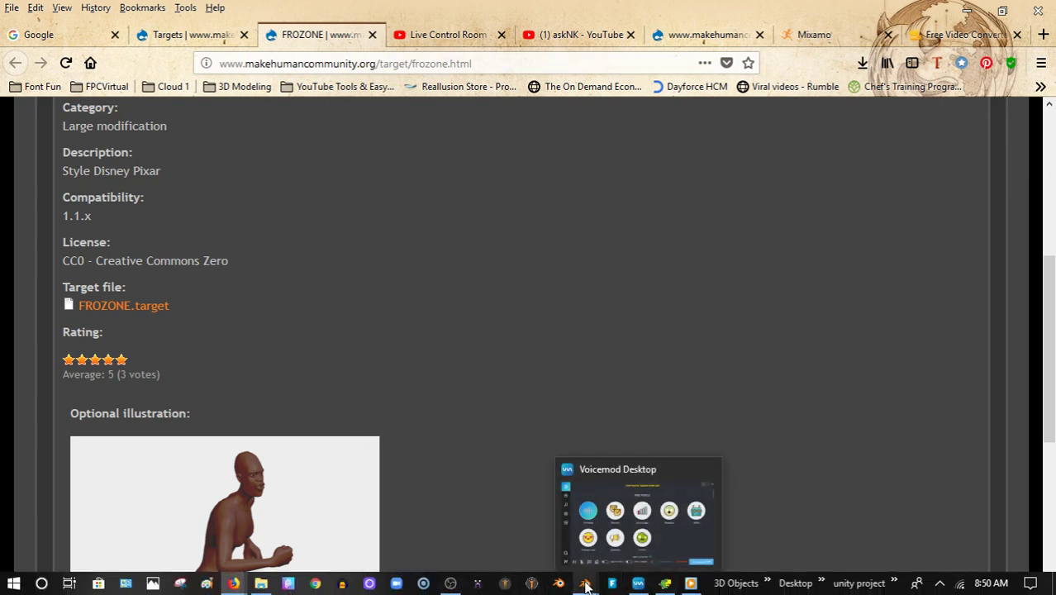
{"action": "mouse_move", "coordinate": [585, 585]}
{"action": "left_click", "coordinate": [511, 536]}
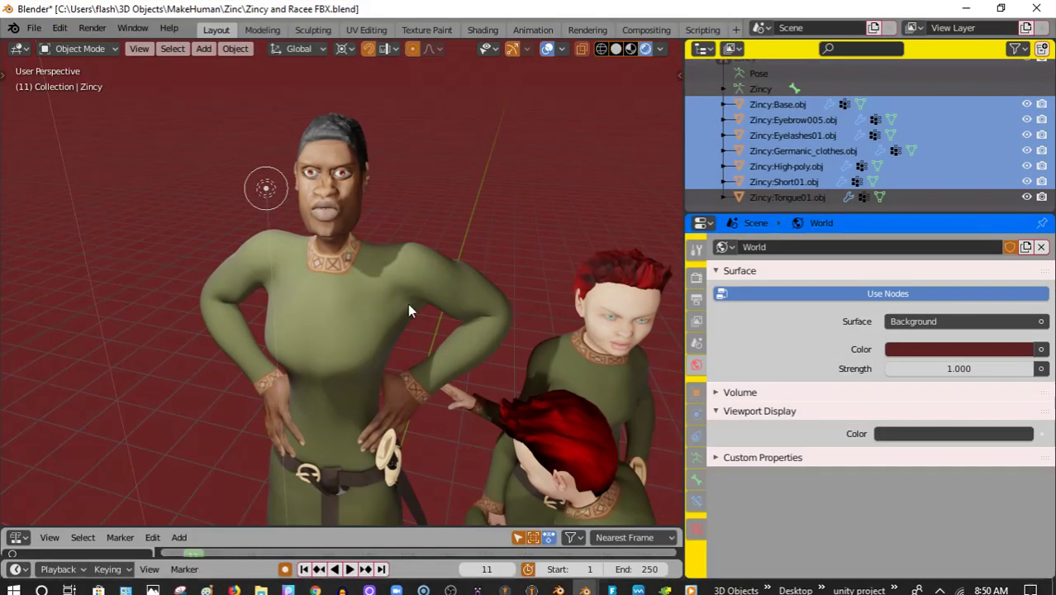
{"action": "mouse_move", "coordinate": [433, 198]}
{"action": "middle_mouse_down"}
{"action": "mouse_move", "coordinate": [423, 189]}
{"action": "mouse_move", "coordinate": [491, 186]}
{"action": "mouse_move", "coordinate": [425, 183]}
{"action": "middle_mouse_up"}
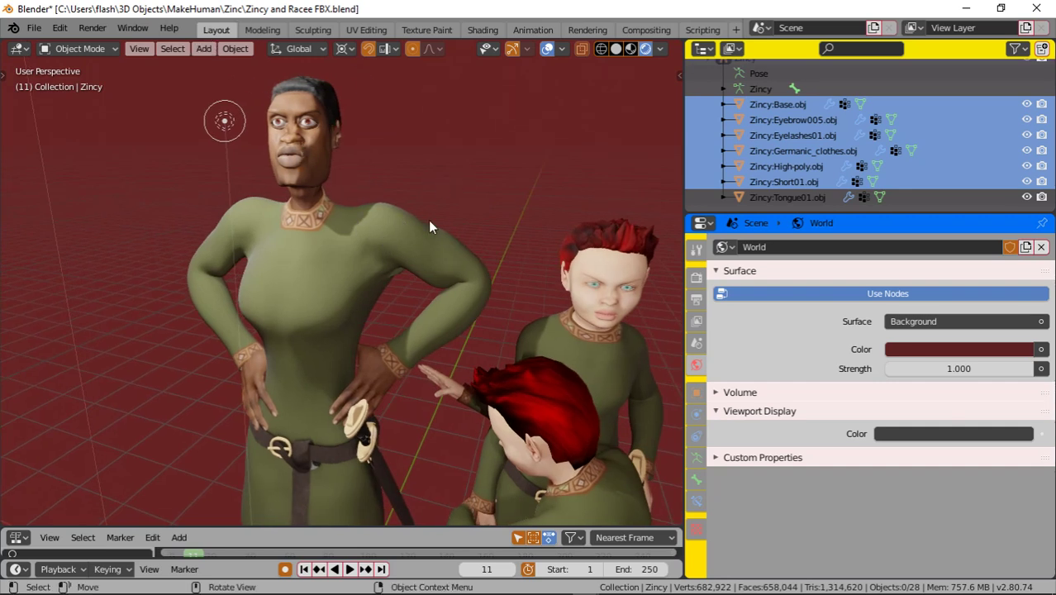
{"action": "mouse_move", "coordinate": [428, 220]}
{"action": "middle_mouse_down"}
{"action": "mouse_move", "coordinate": [466, 237]}
{"action": "mouse_move", "coordinate": [438, 234]}
{"action": "middle_mouse_up"}
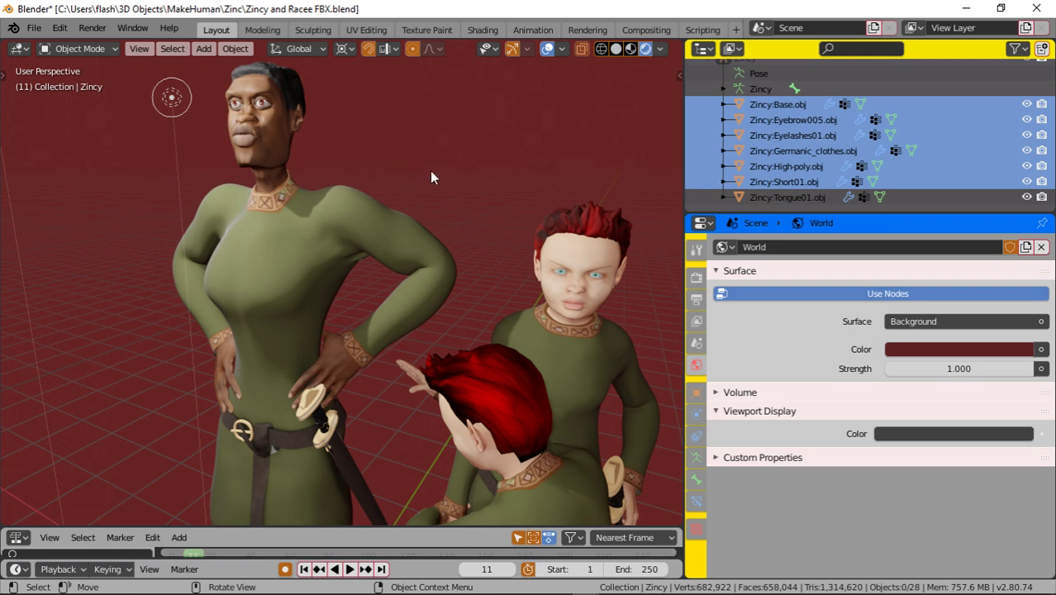
{"action": "scroll", "coordinate": [431, 176], "scroll_direction": "up", "scroll_amount": 3}
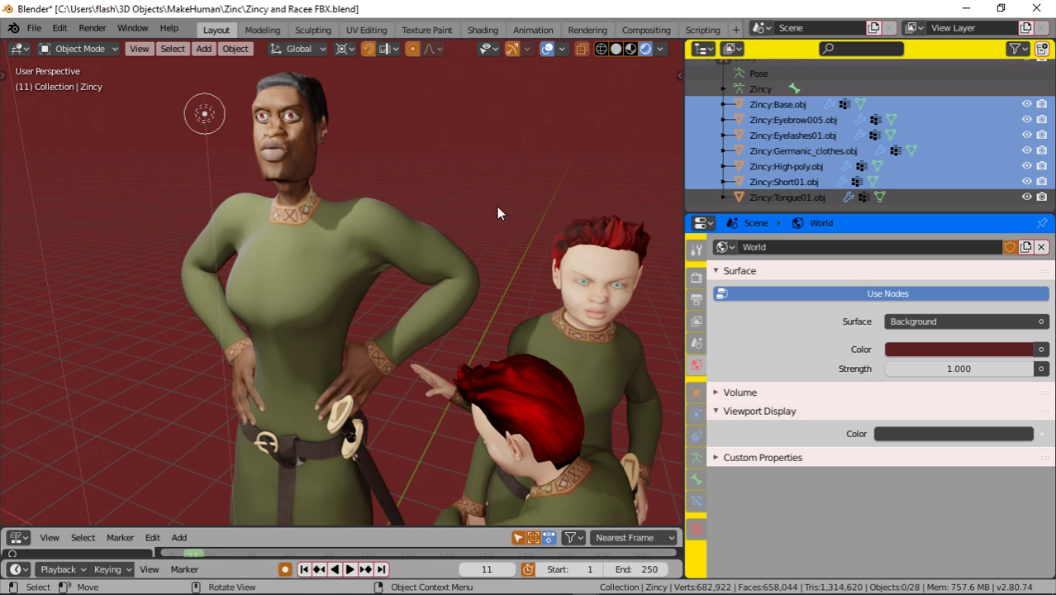
{"action": "middle_click_drag", "start_coordinate": [496, 213], "coordinate": [427, 228]}
{"action": "left_click", "coordinate": [419, 230]}
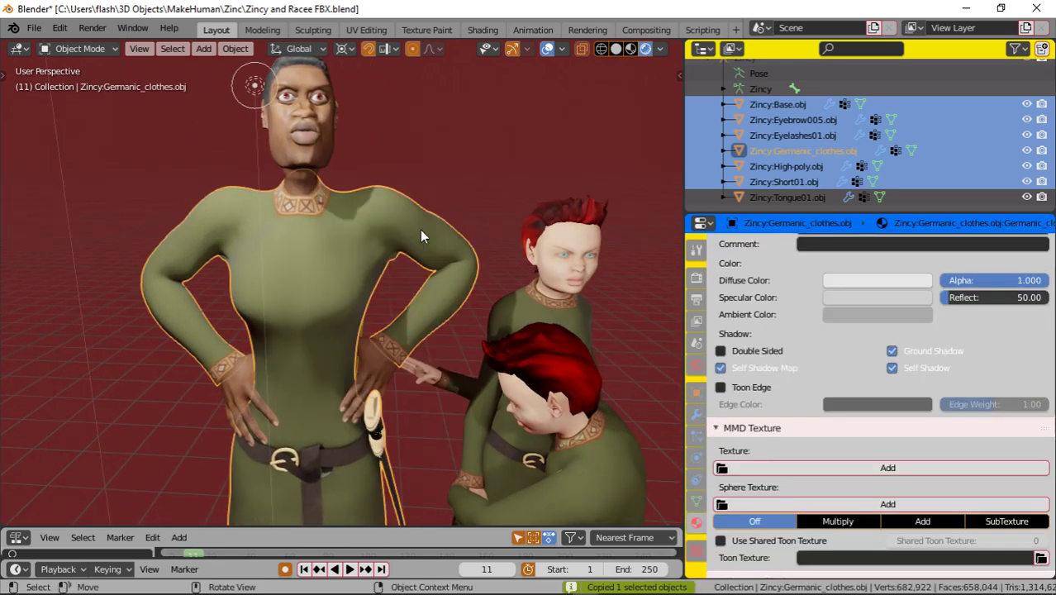
{"action": "middle_click_drag", "start_coordinate": [465, 196], "coordinate": [433, 210]}
{"action": "left_click", "coordinate": [429, 208]}
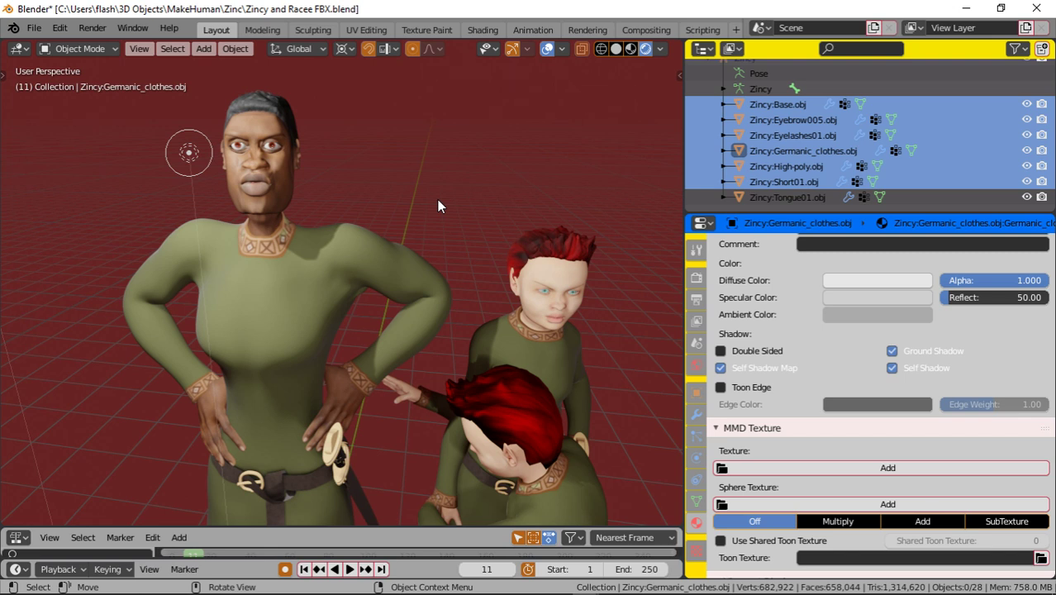
{"action": "scroll", "coordinate": [435, 198], "scroll_direction": "up", "scroll_amount": 2}
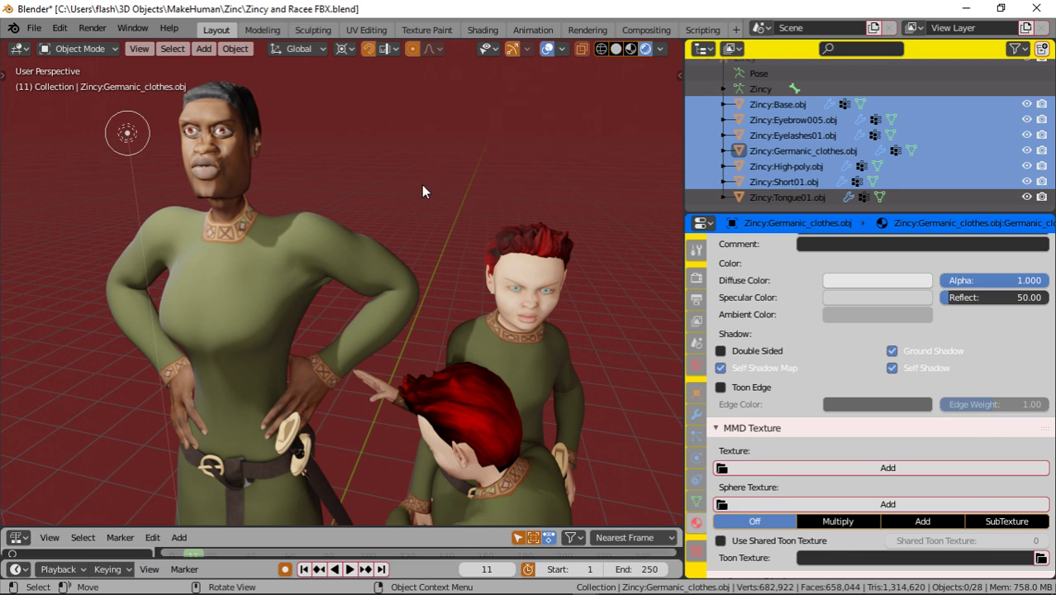
{"action": "middle_click_drag", "start_coordinate": [417, 193], "coordinate": [350, 180]}
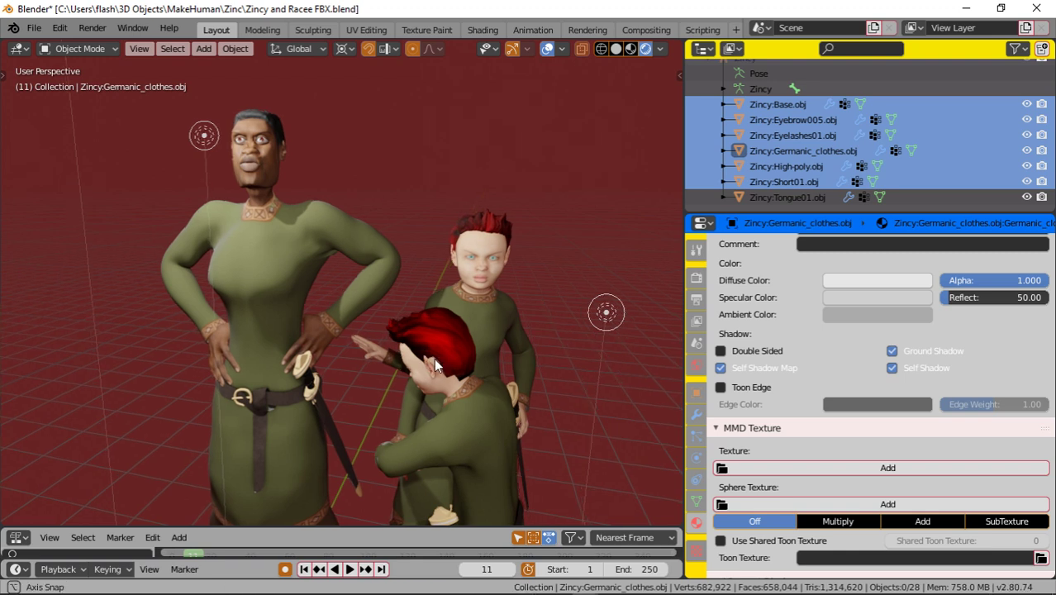
{"action": "middle_click_drag", "start_coordinate": [434, 358], "coordinate": [392, 337]}
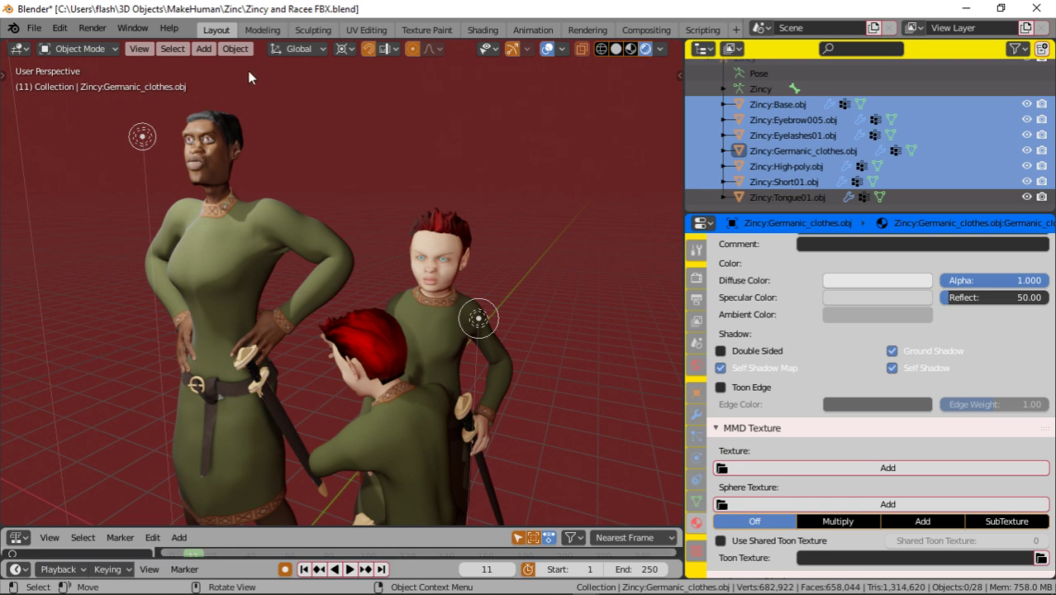
{"action": "left_click", "coordinate": [33, 29]}
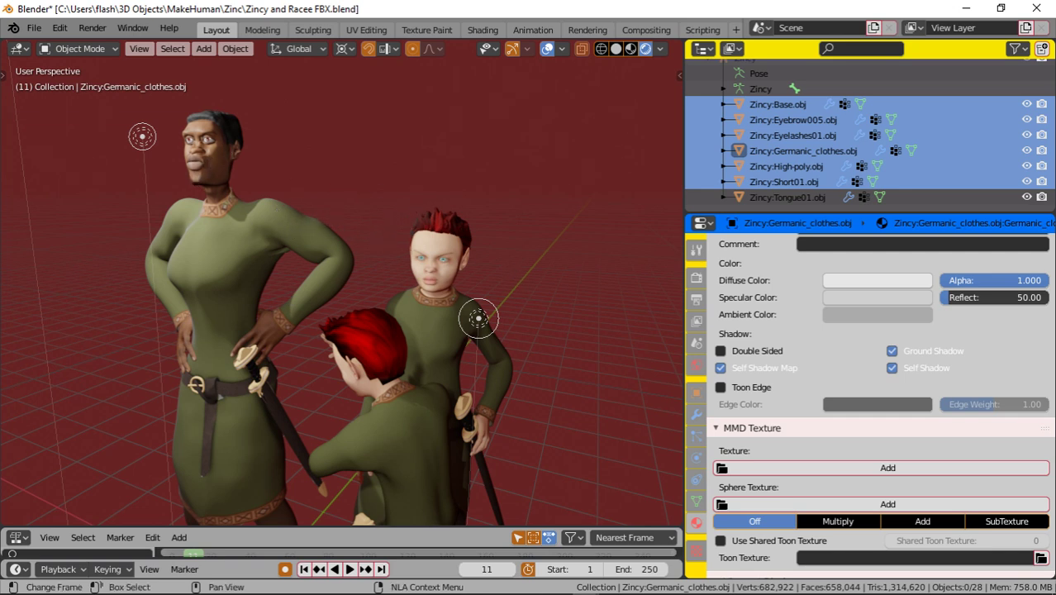
Close the Steam Community browser window and bring the browser window with the FROZONE page to the front.
{"action": "mouse_move", "coordinate": [402, 589]}
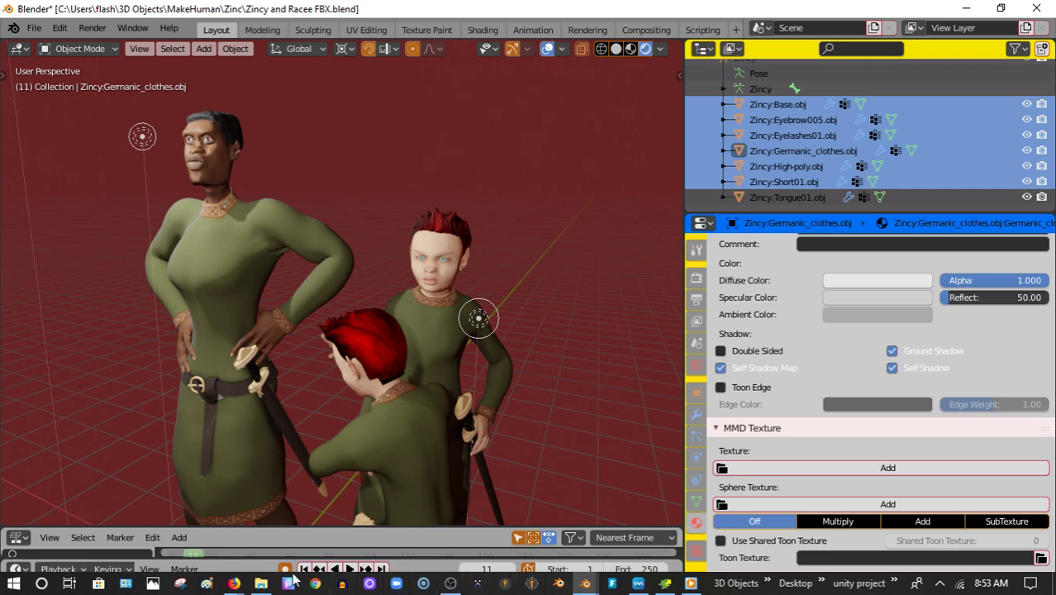
{"action": "mouse_move", "coordinate": [236, 585]}
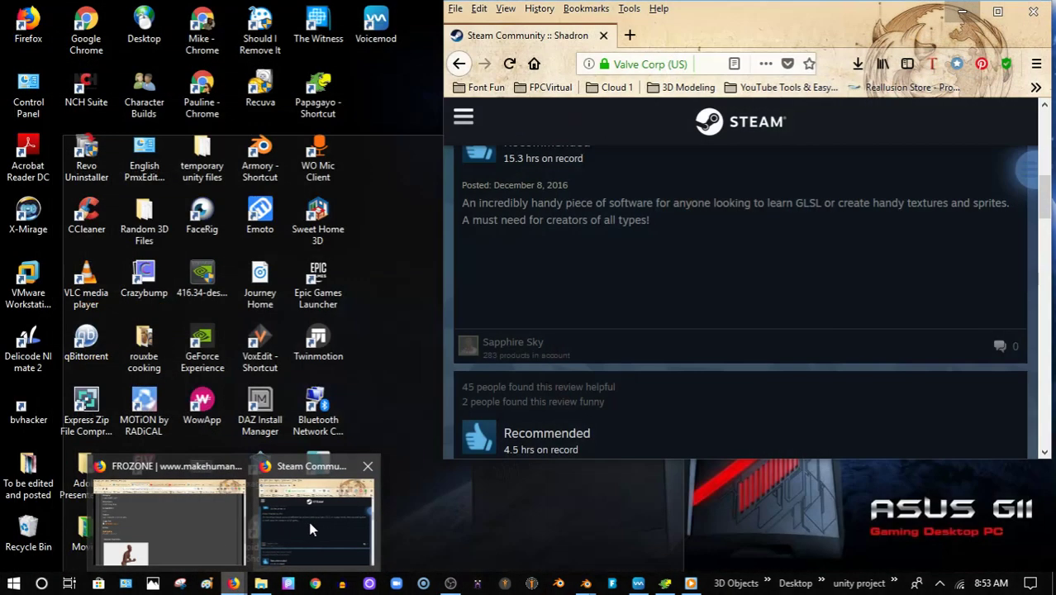
{"action": "left_click", "coordinate": [308, 521]}
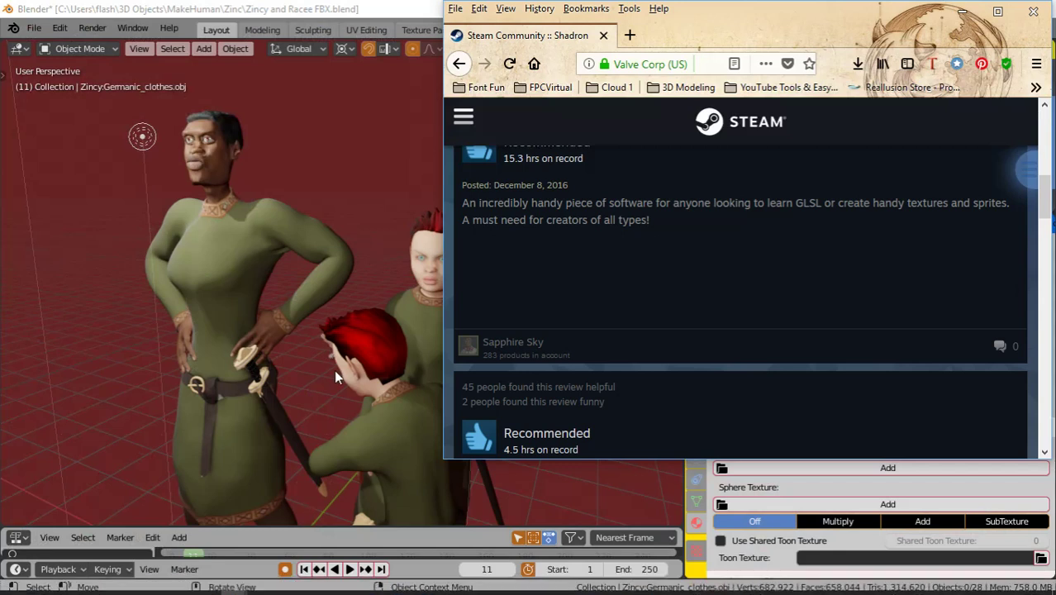
{"action": "left_click", "coordinate": [962, 12]}
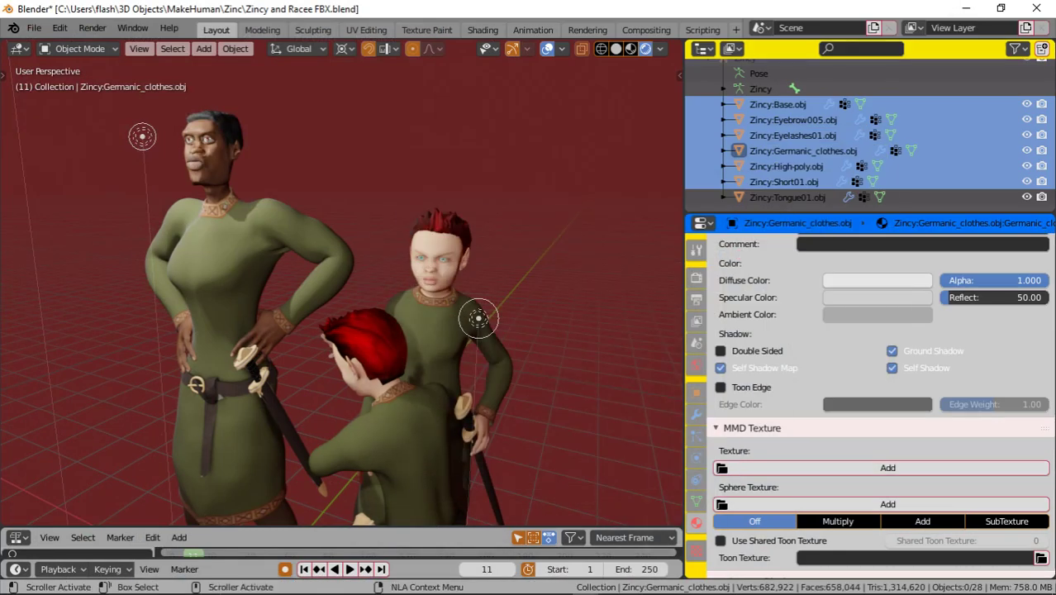
{"action": "mouse_move", "coordinate": [234, 583]}
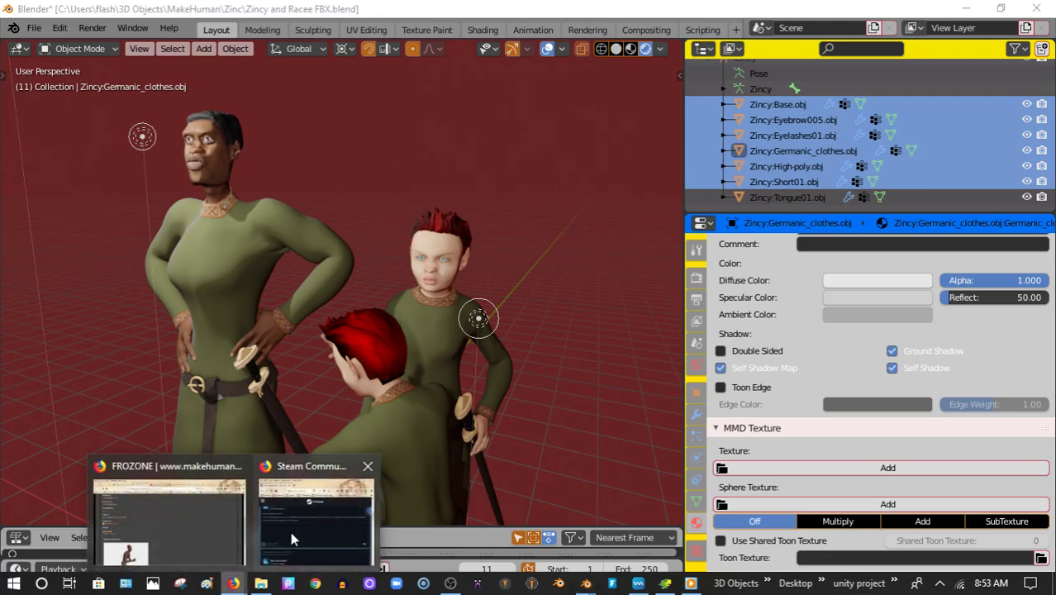
{"action": "left_click", "coordinate": [366, 464]}
{"action": "left_click", "coordinate": [182, 517]}
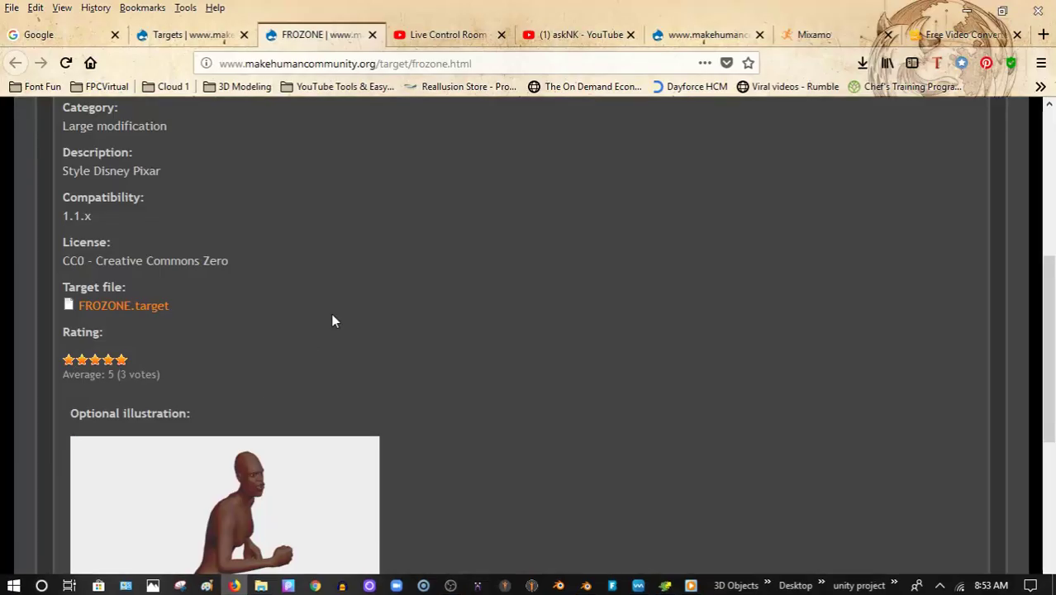
Switch to the askNK YouTube page and go from there to the account's own FPC-Virtual channel page.
{"action": "left_click", "coordinate": [577, 35]}
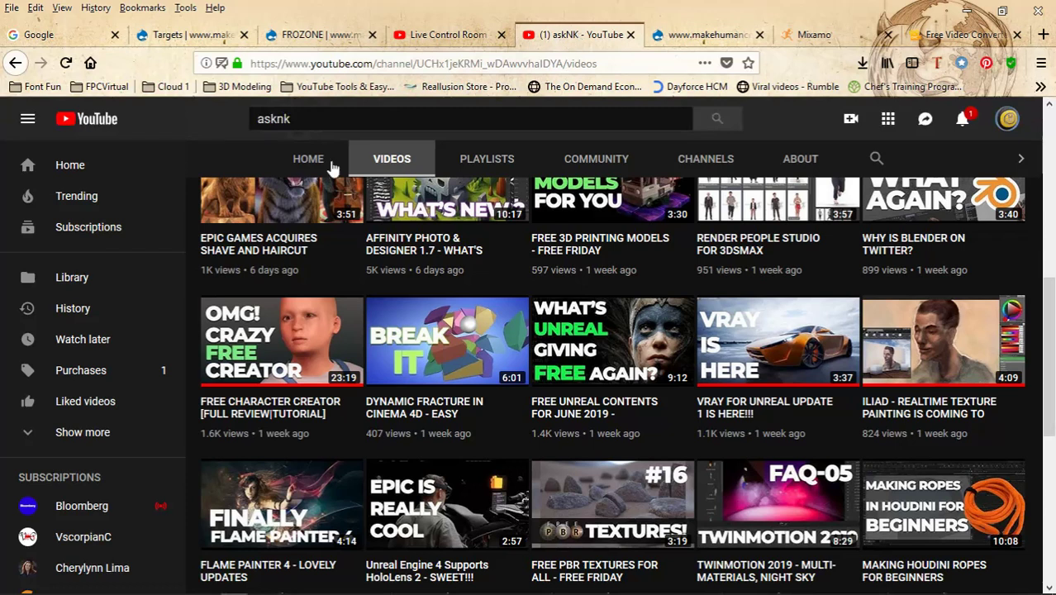
{"action": "left_click", "coordinate": [1007, 118]}
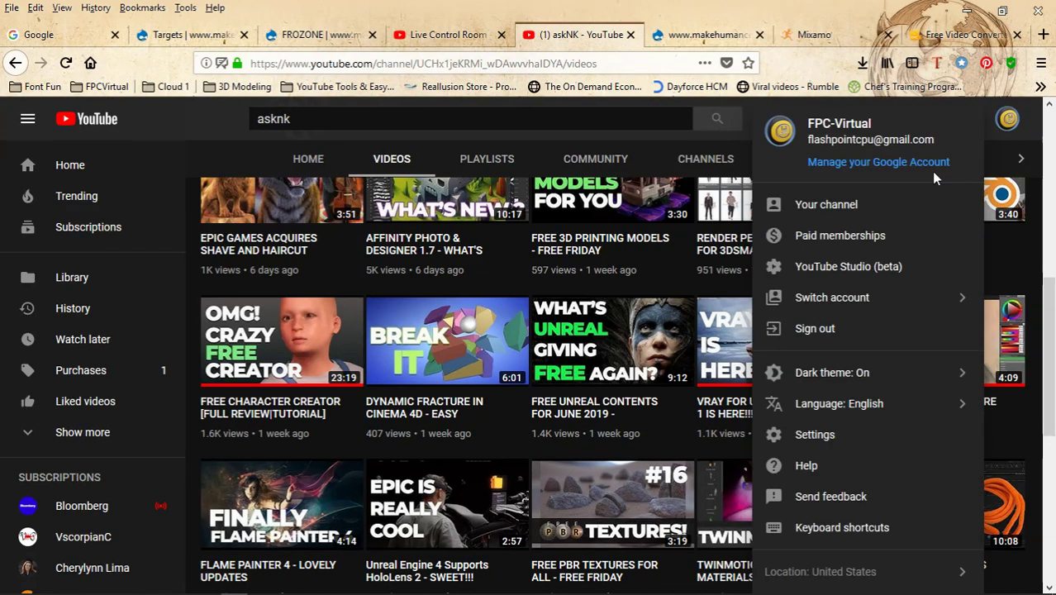
{"action": "left_click", "coordinate": [860, 213]}
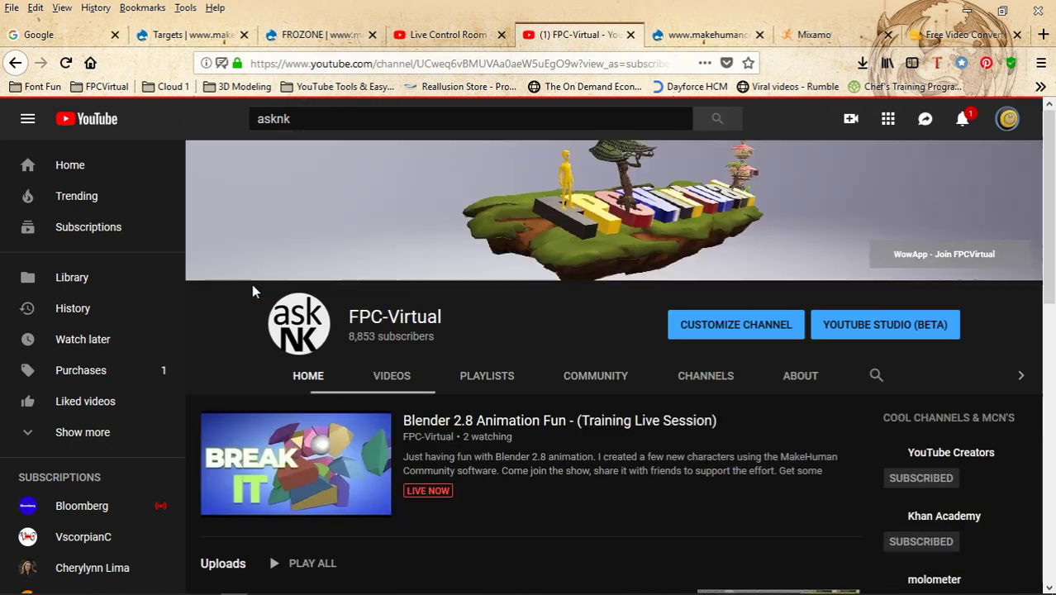
{"action": "left_click", "coordinate": [75, 168]}
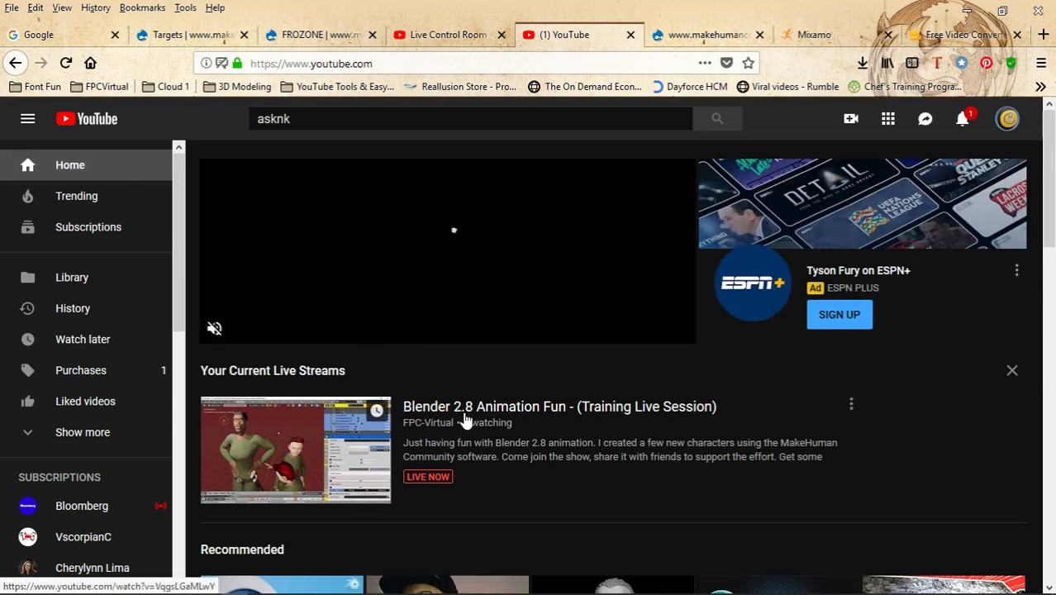
{"action": "left_click", "coordinate": [1008, 118]}
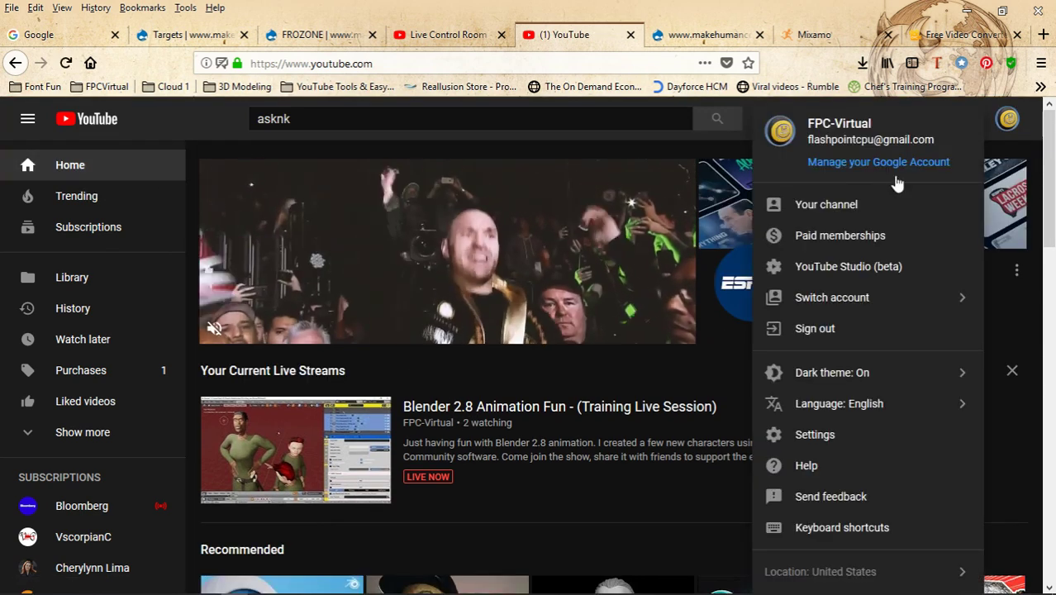
{"action": "left_click", "coordinate": [799, 206]}
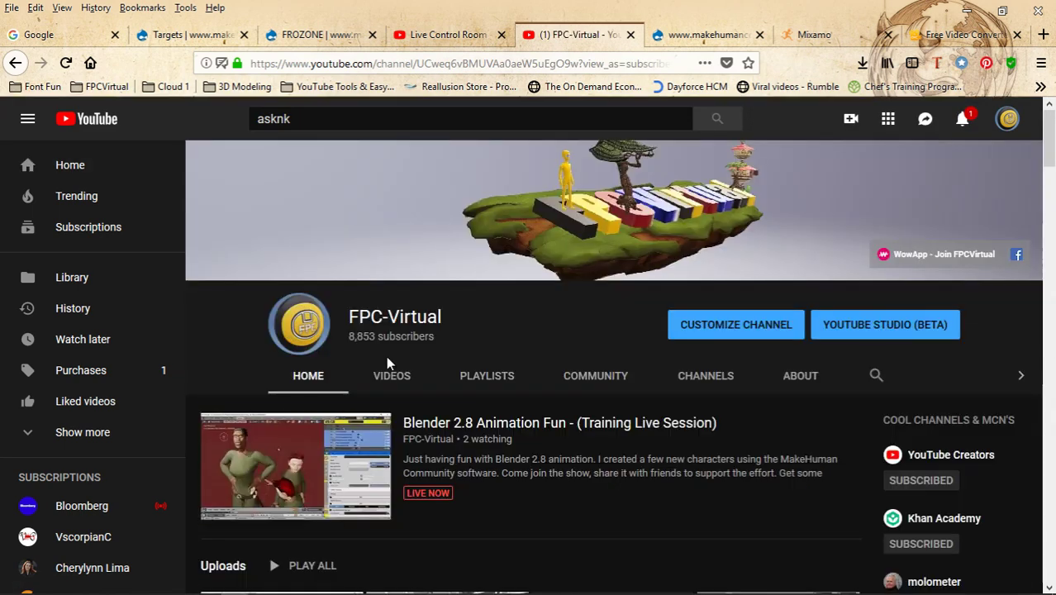
Open the upload "Blender 2.8 EEVEE Facial Animation Test 'Something New'", then pause and mute it.
{"action": "scroll", "coordinate": [396, 406], "scroll_direction": "down", "scroll_amount": 3}
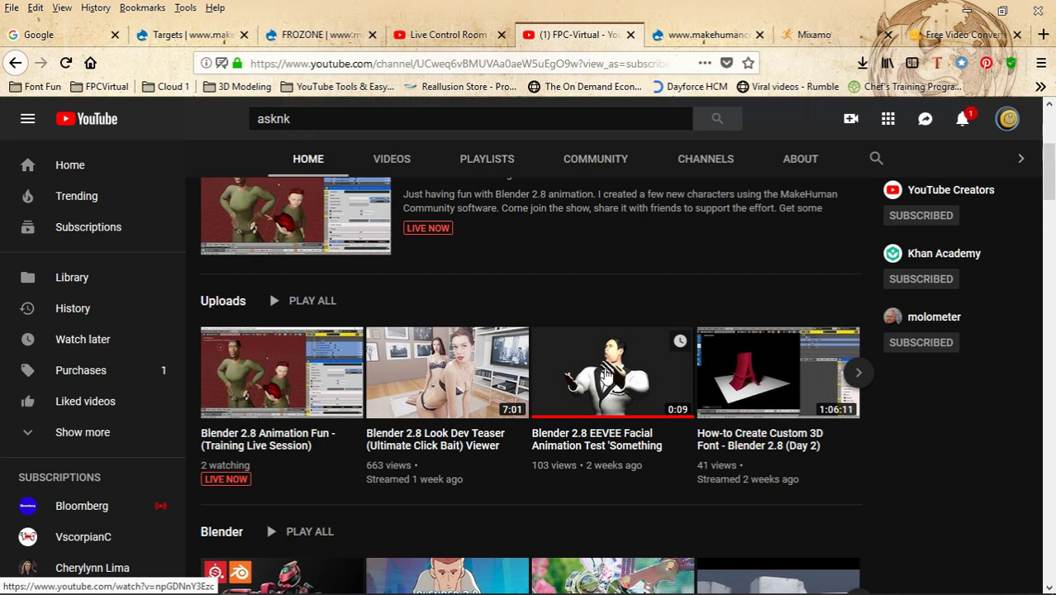
{"action": "scroll", "coordinate": [608, 374], "scroll_direction": "down", "scroll_amount": 2}
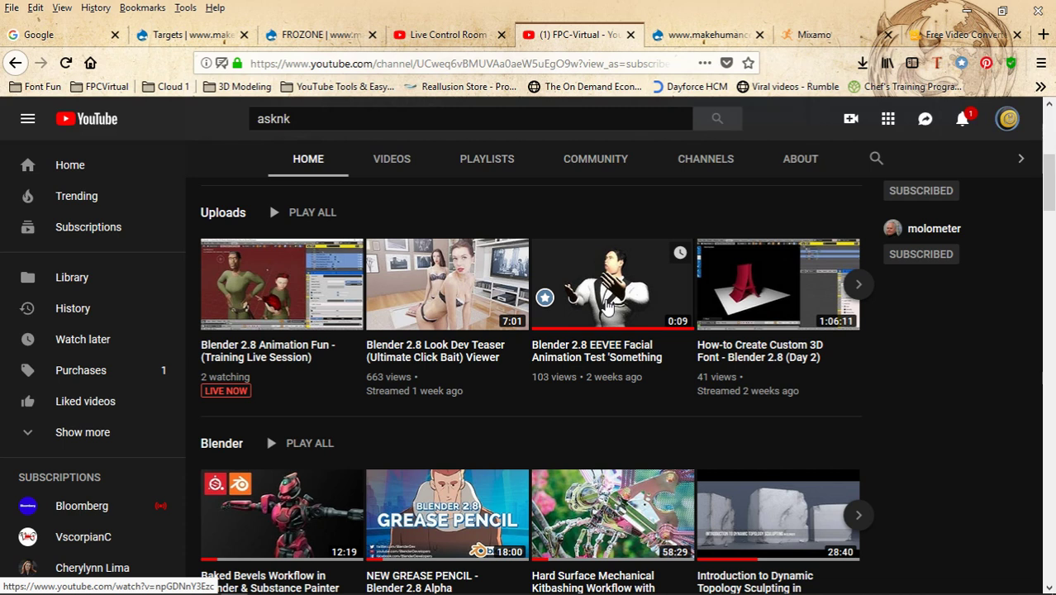
{"action": "left_click", "coordinate": [607, 306]}
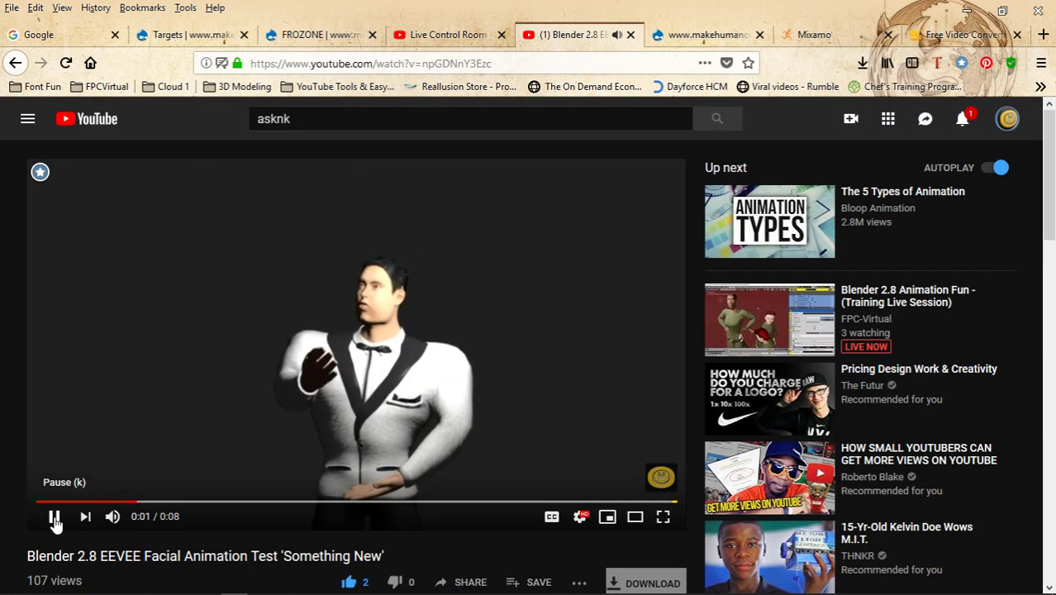
{"action": "left_click", "coordinate": [52, 517]}
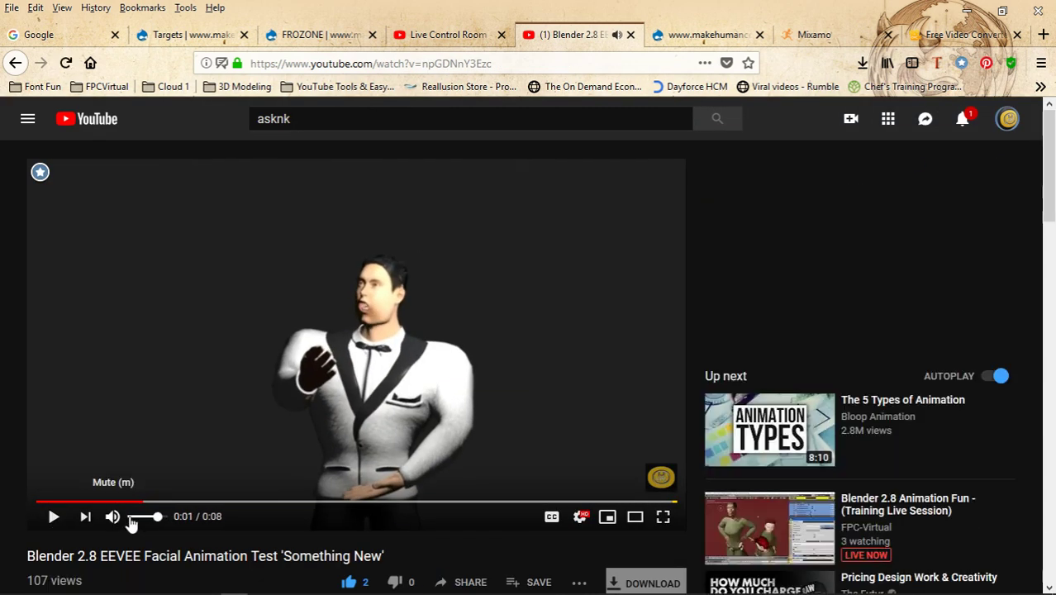
{"action": "left_click", "coordinate": [112, 516]}
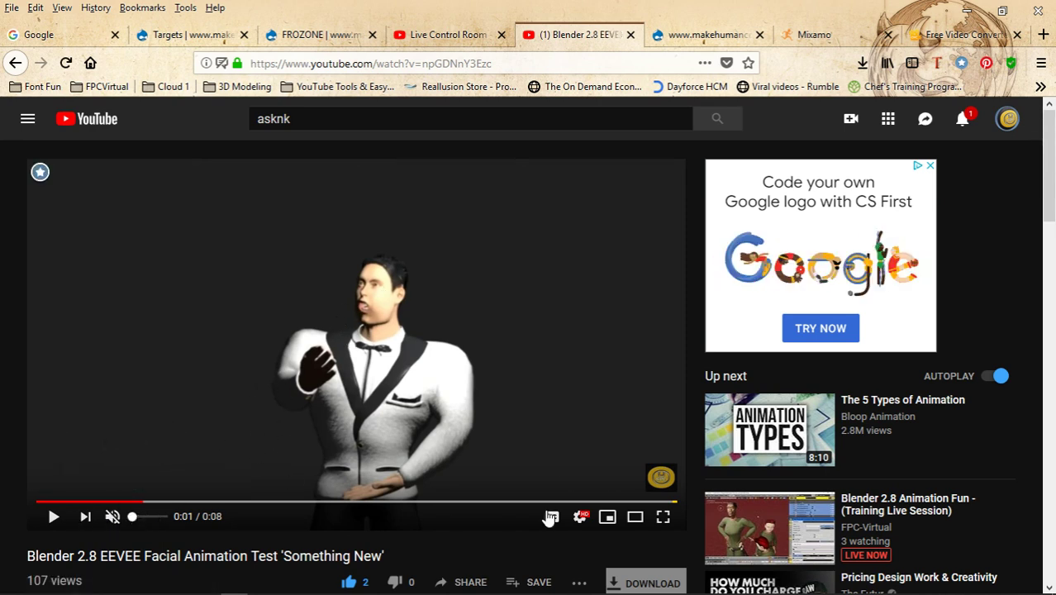
Play the muted animation test in full screen from the start, then exit full screen and cancel the automatic next video.
{"action": "left_click", "coordinate": [664, 518]}
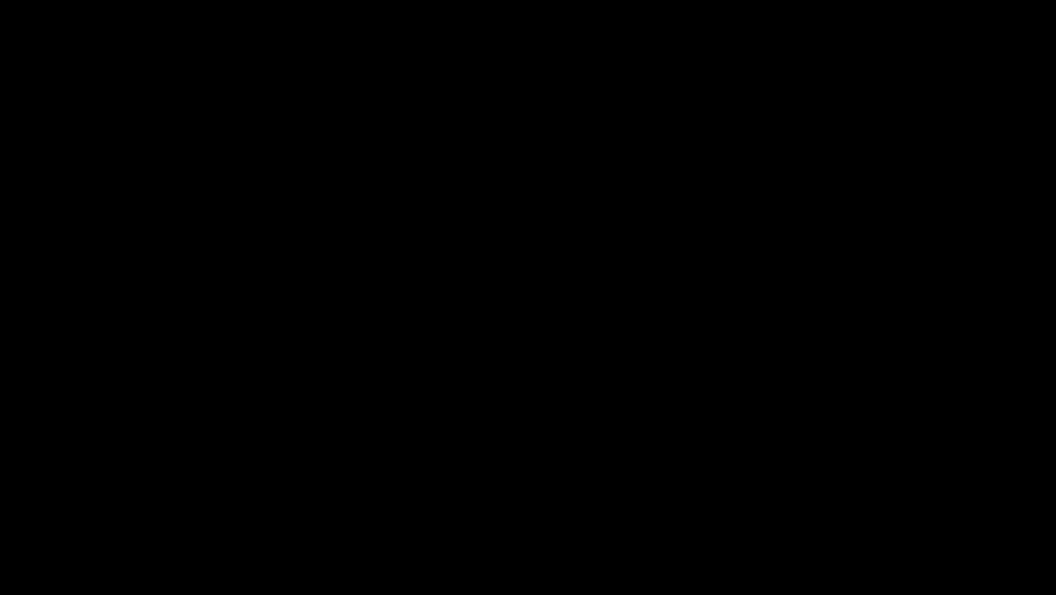
{"action": "left_click_drag", "start_coordinate": [205, 559], "coordinate": [20, 552]}
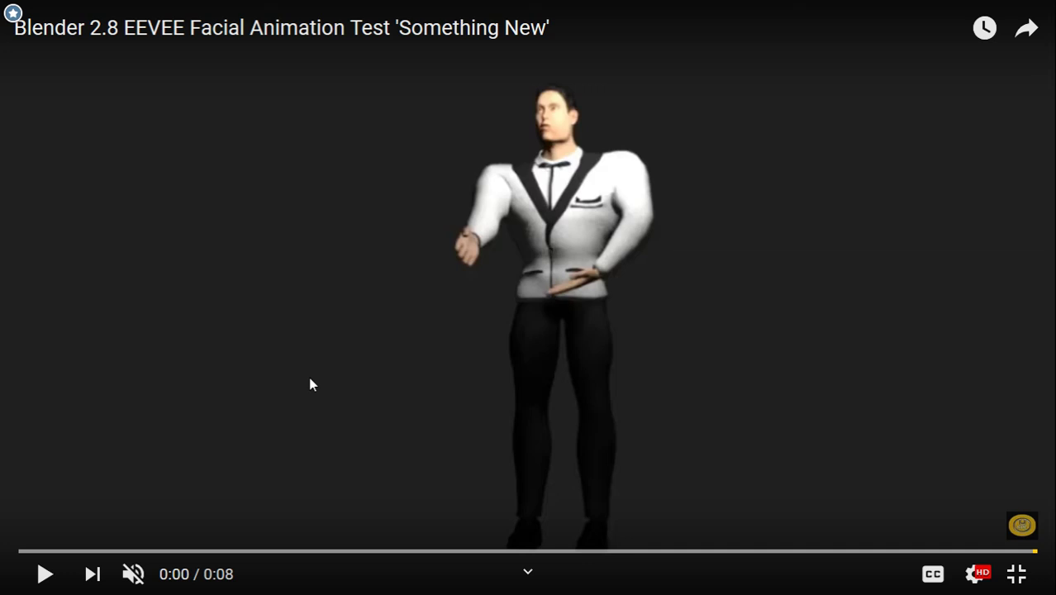
{"action": "left_click", "coordinate": [45, 574]}
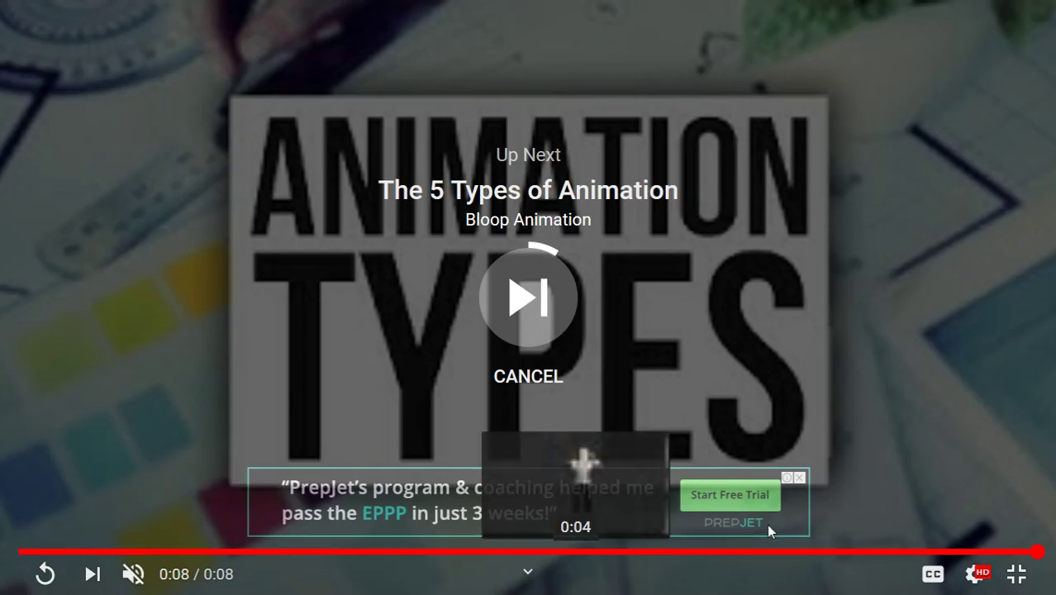
{"action": "left_click", "coordinate": [1016, 574]}
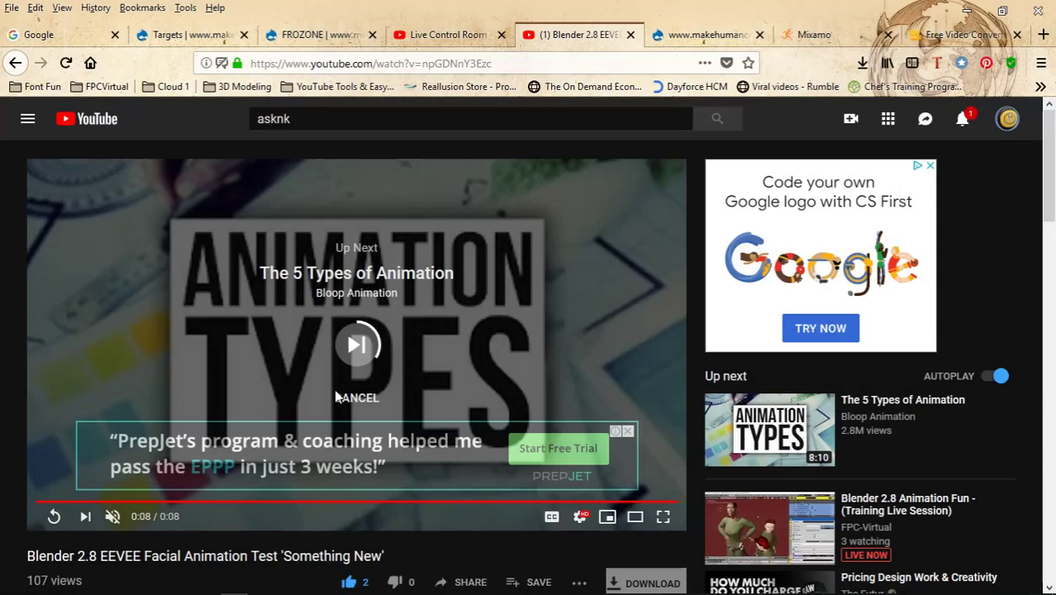
{"action": "left_click", "coordinate": [347, 397]}
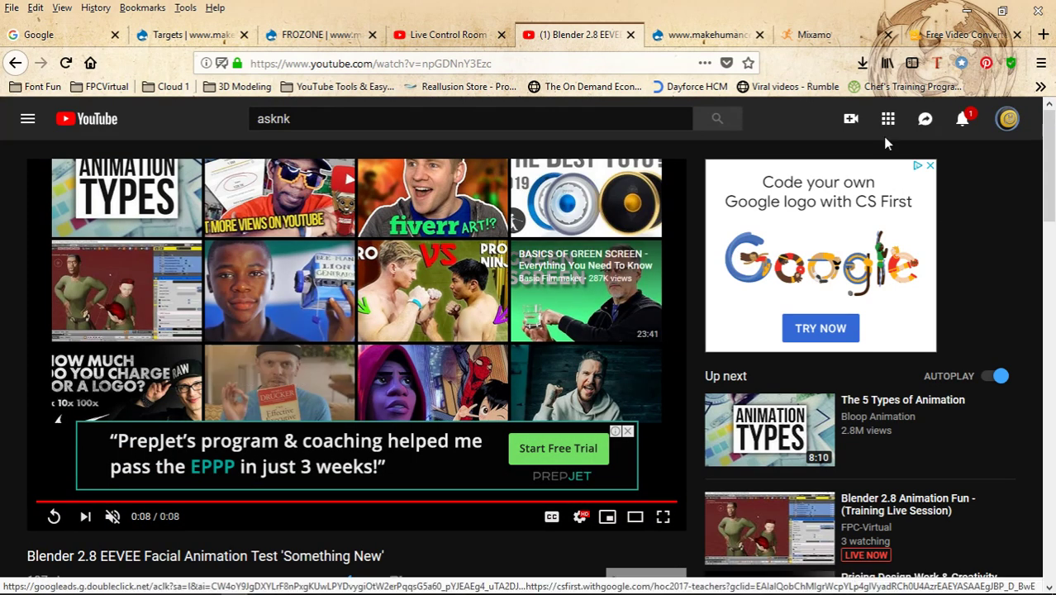
Minimize the browser window and bring the Papagayo window to the front.
{"action": "left_click", "coordinate": [967, 12]}
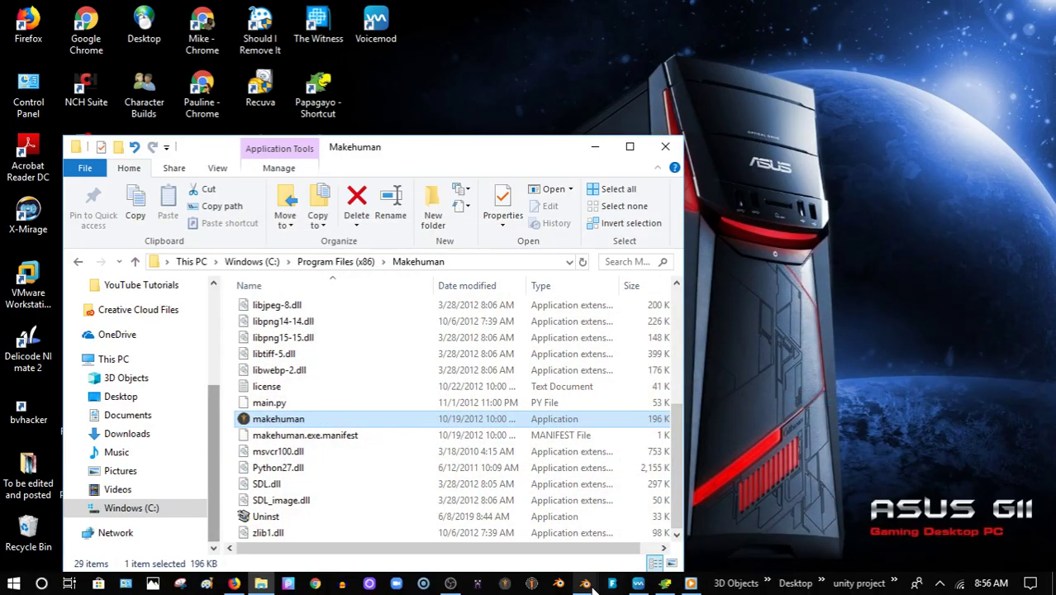
{"action": "left_click", "coordinate": [585, 583]}
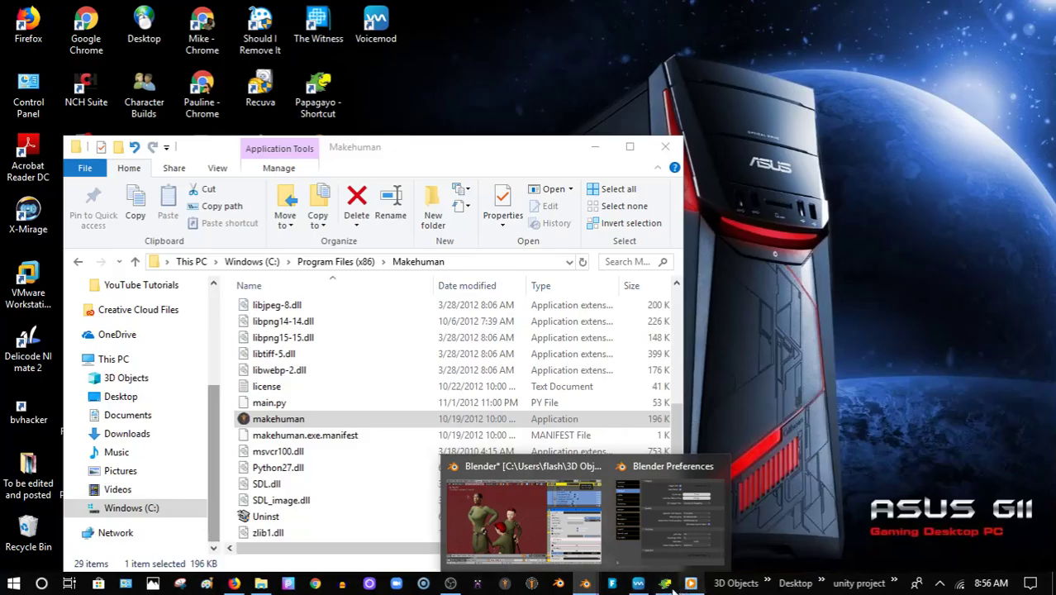
{"action": "left_click", "coordinate": [666, 585]}
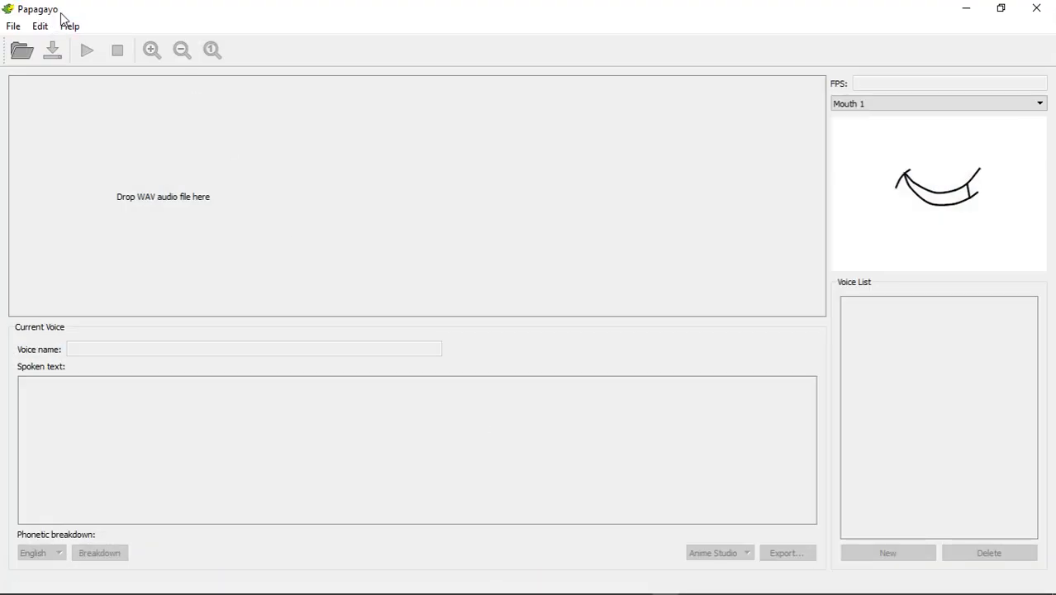
Return to the Firefox window and open a new browser tab.
{"action": "mouse_move", "coordinate": [316, 590]}
{"action": "left_click", "coordinate": [233, 588]}
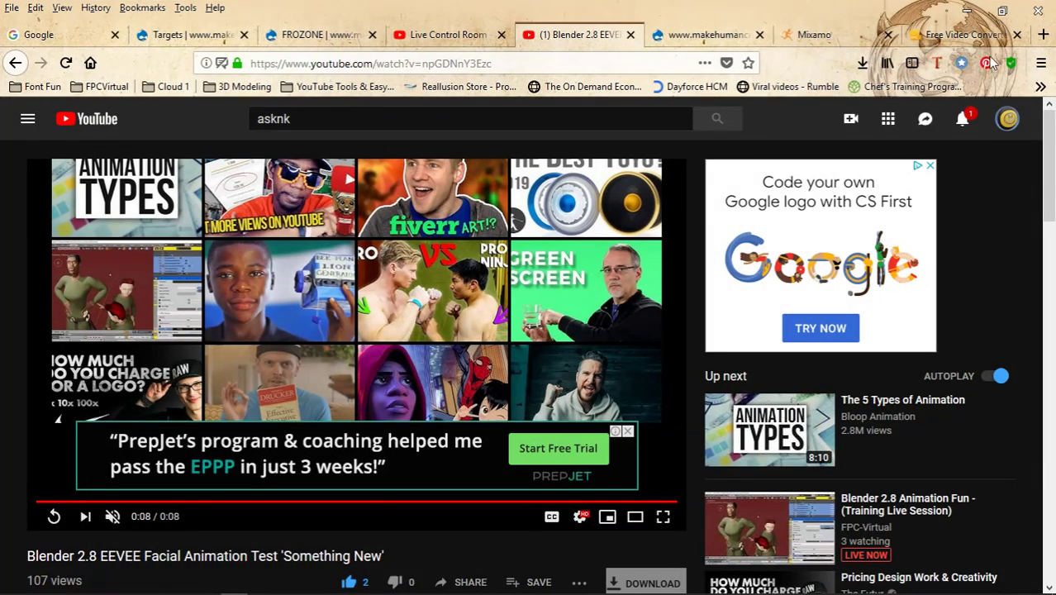
{"action": "left_click", "coordinate": [1044, 34]}
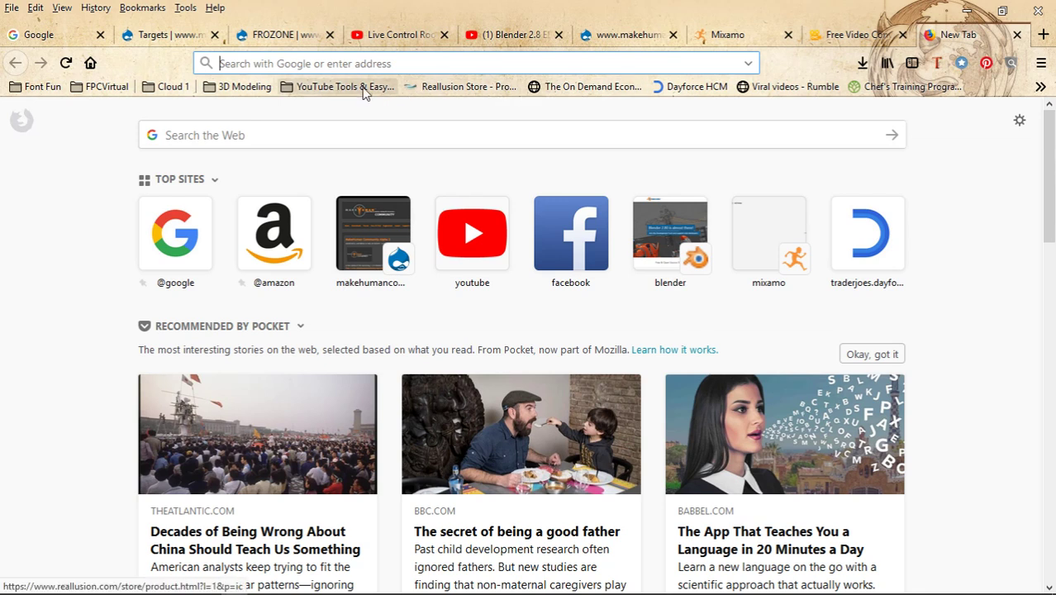
Look through the MakeHuman and Blender folders of the 3D Modeling bookmarks, then close the bookmark list.
{"action": "left_click", "coordinate": [242, 87]}
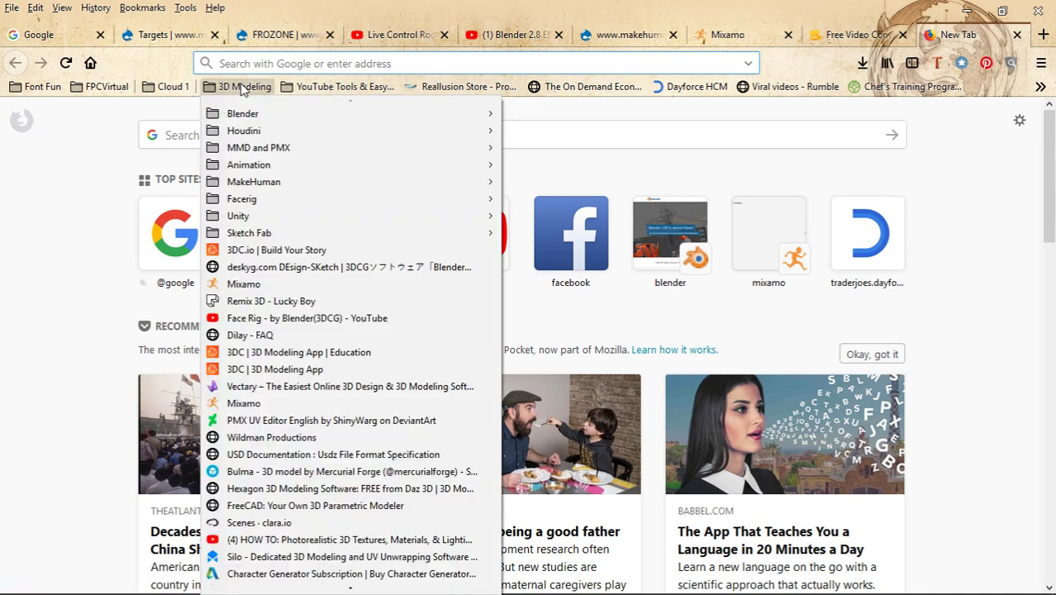
{"action": "mouse_move", "coordinate": [258, 182]}
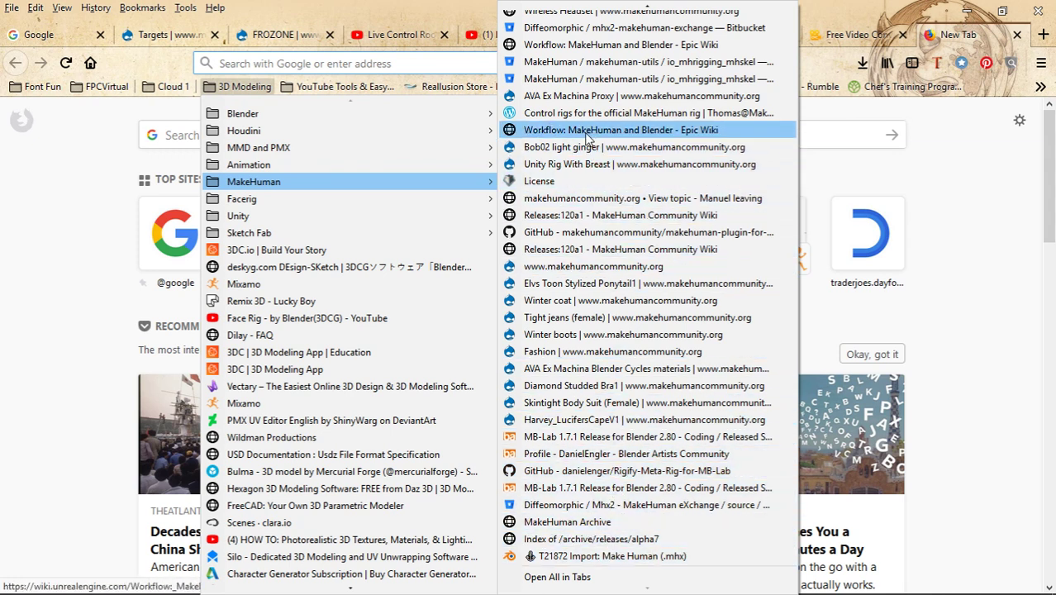
{"action": "mouse_move", "coordinate": [281, 116]}
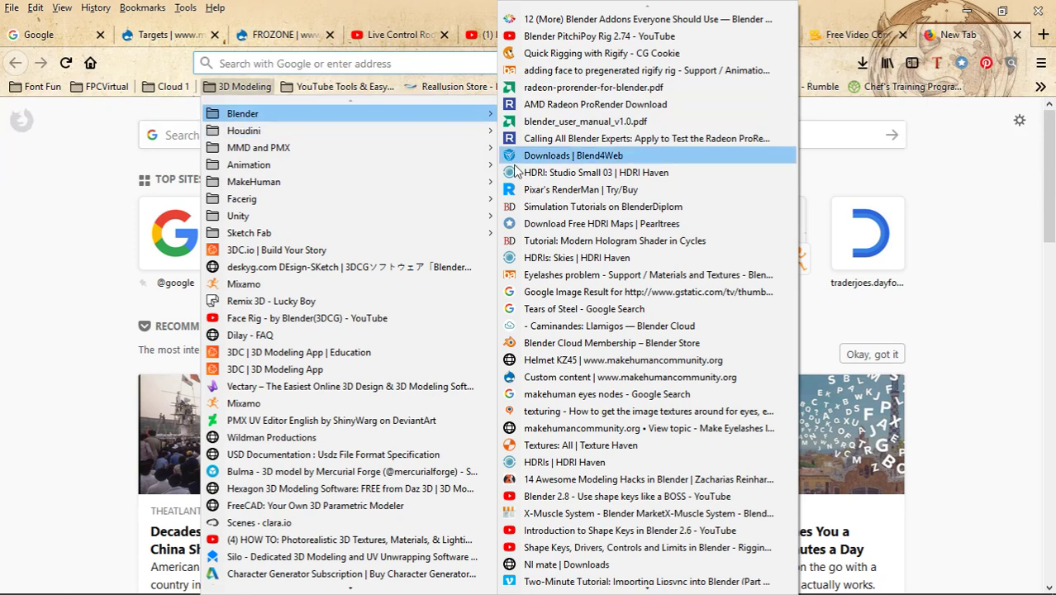
{"action": "scroll", "coordinate": [562, 417], "scroll_direction": "down", "scroll_amount": 3}
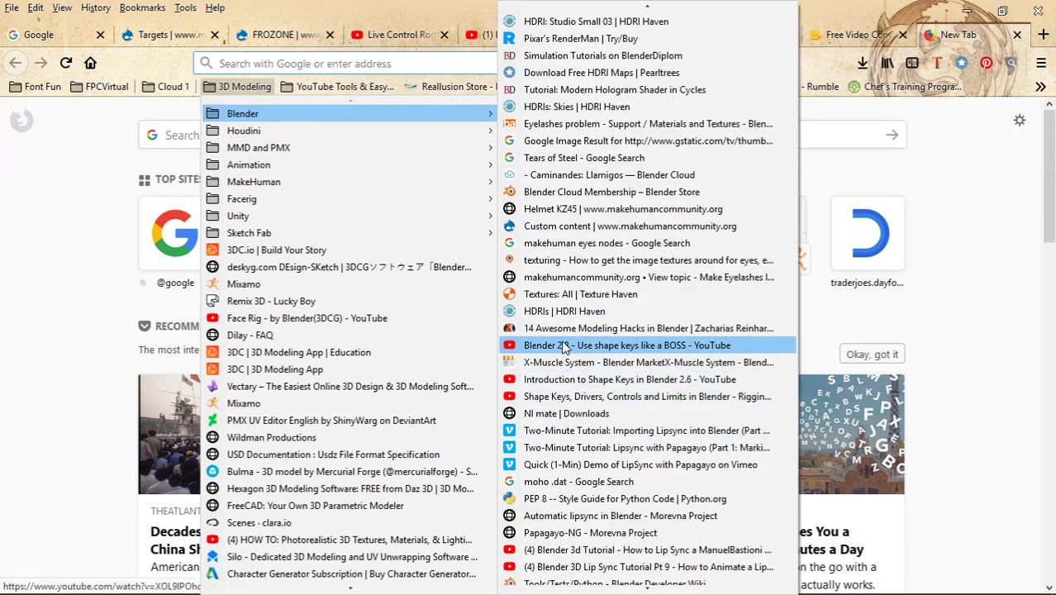
{"action": "scroll", "coordinate": [571, 455], "scroll_direction": "down", "scroll_amount": 6}
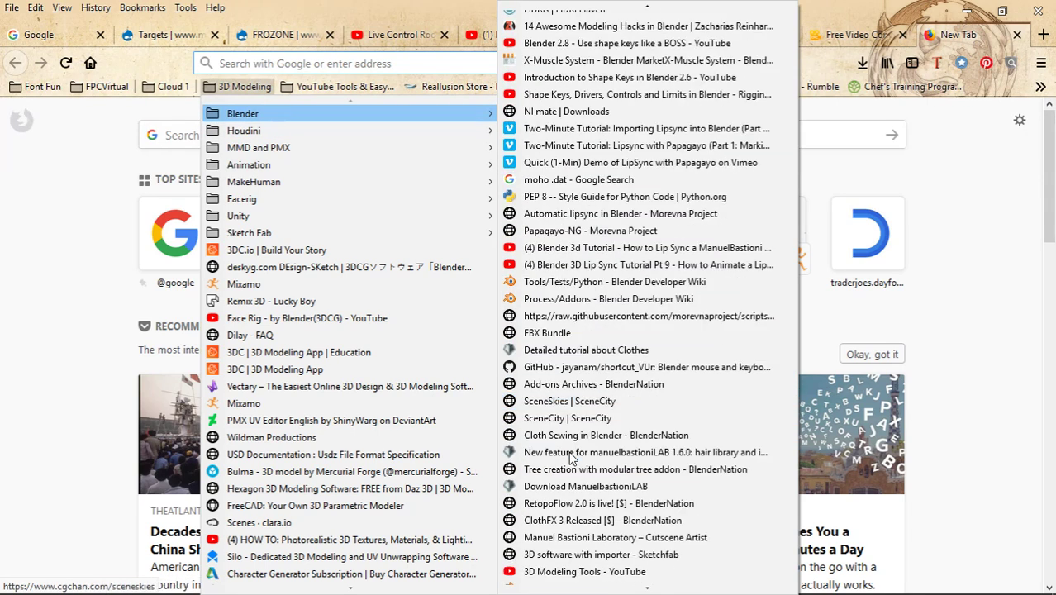
{"action": "scroll", "coordinate": [570, 459], "scroll_direction": "down", "scroll_amount": 15}
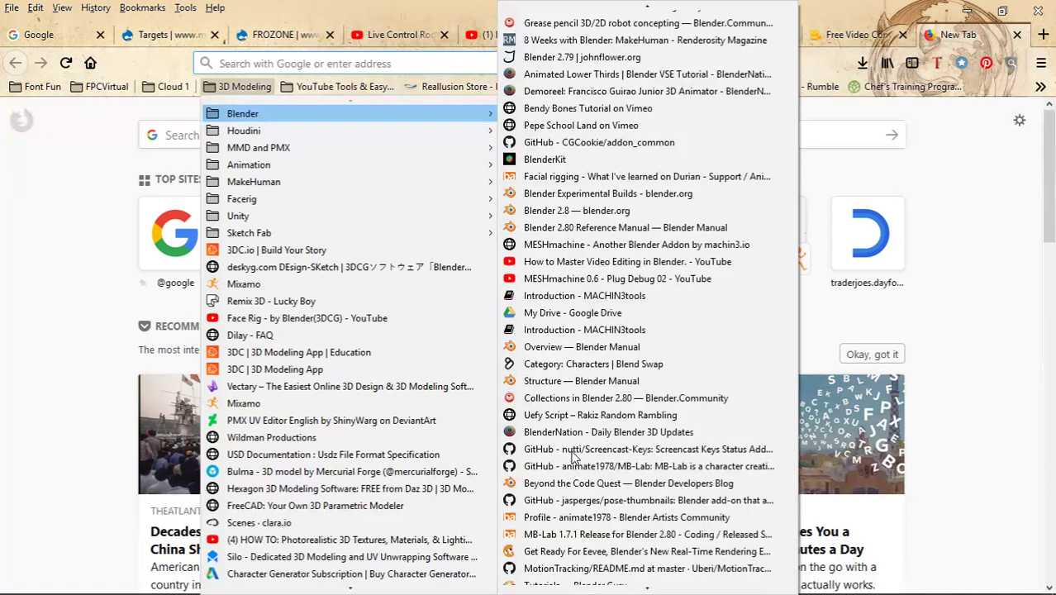
{"action": "scroll", "coordinate": [573, 456], "scroll_direction": "down", "scroll_amount": 10}
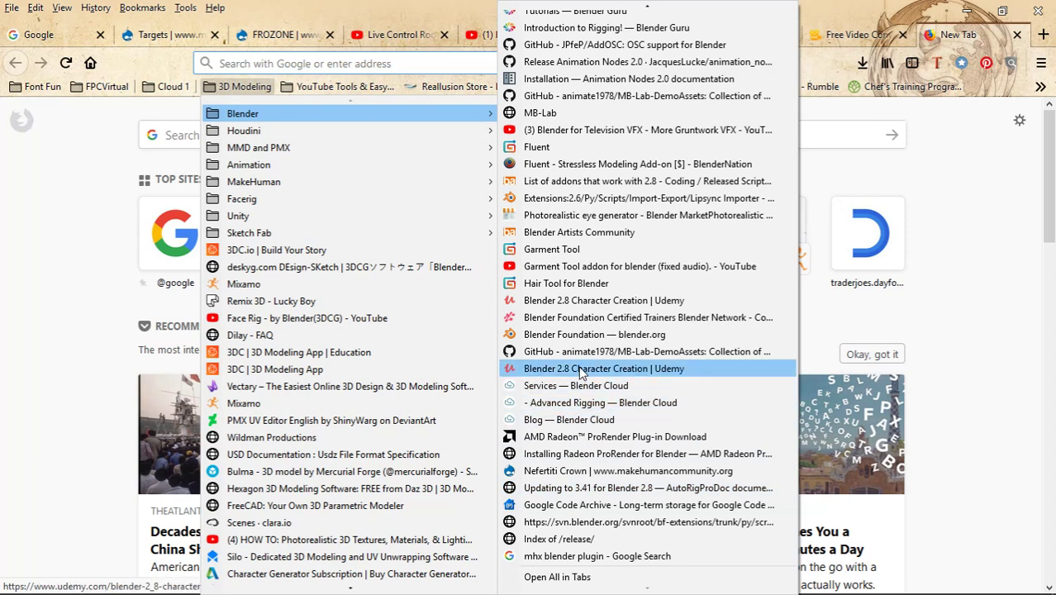
{"action": "scroll", "coordinate": [570, 339], "scroll_direction": "up", "scroll_amount": 2}
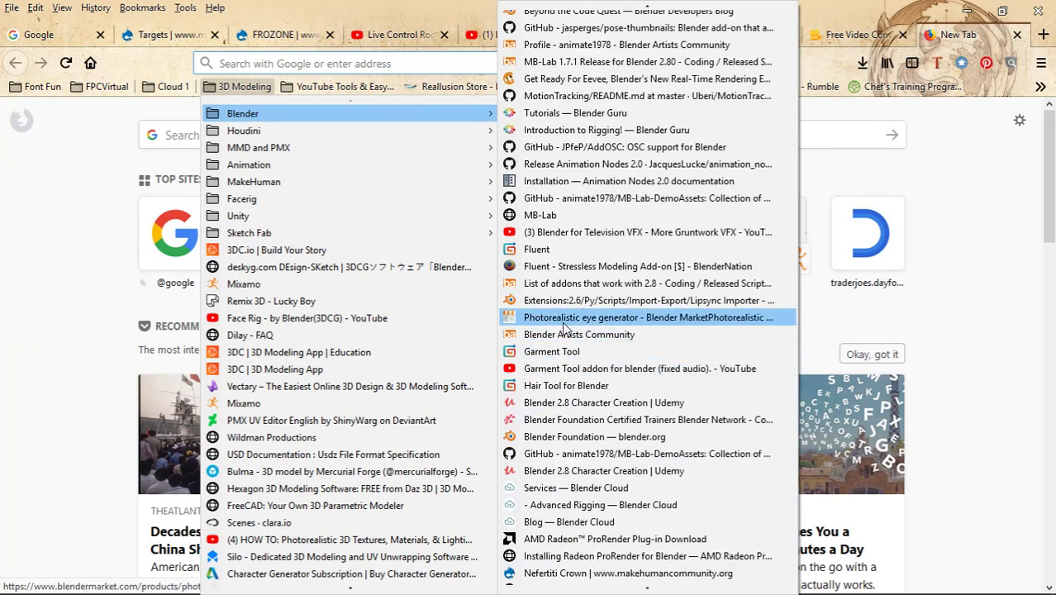
{"action": "scroll", "coordinate": [562, 321], "scroll_direction": "up", "scroll_amount": 4}
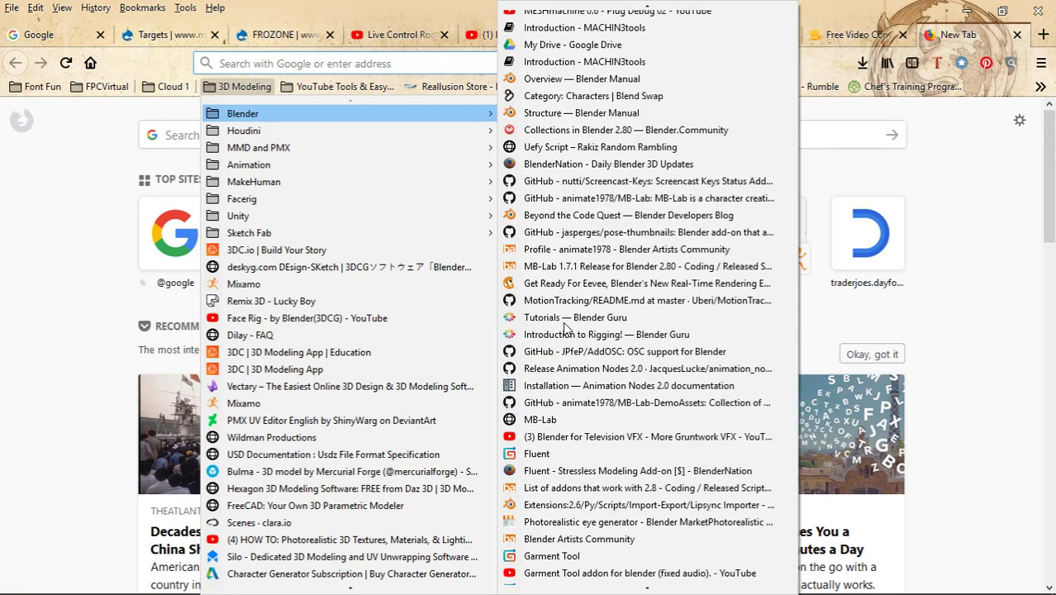
{"action": "scroll", "coordinate": [565, 329], "scroll_direction": "up", "scroll_amount": 6}
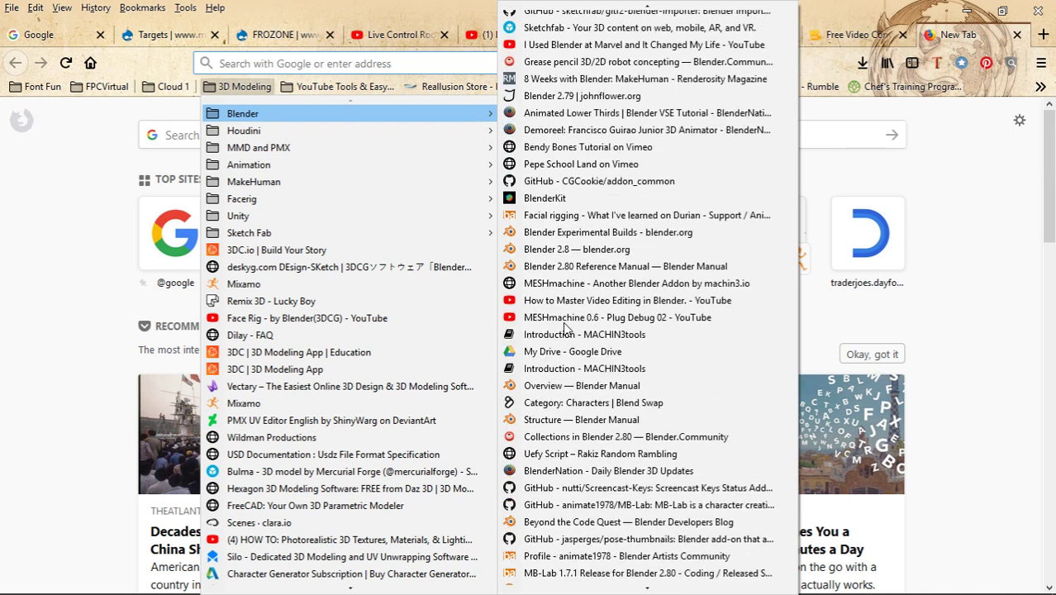
{"action": "scroll", "coordinate": [565, 329], "scroll_direction": "up", "scroll_amount": 1}
{"action": "scroll", "coordinate": [565, 329], "scroll_direction": "up", "scroll_amount": 5}
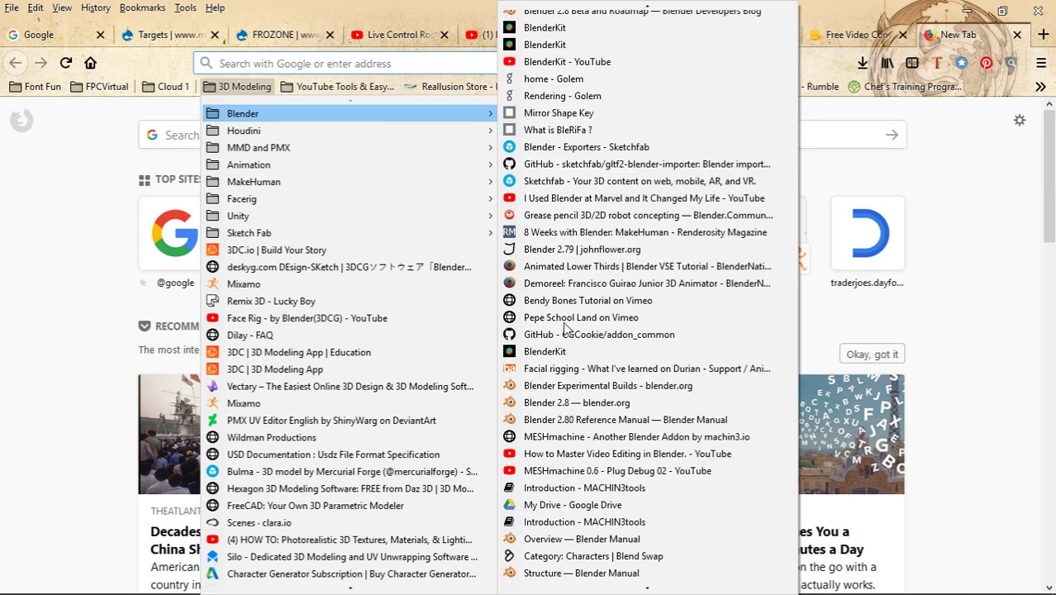
{"action": "scroll", "coordinate": [565, 329], "scroll_direction": "up", "scroll_amount": 4}
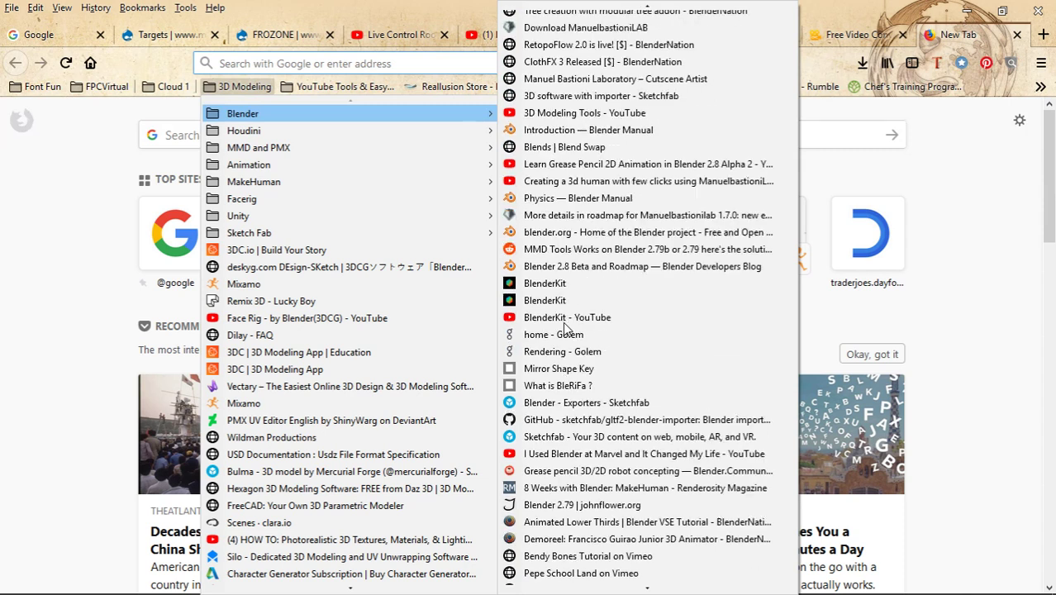
{"action": "scroll", "coordinate": [565, 329], "scroll_direction": "up", "scroll_amount": 3}
{"action": "left_click", "coordinate": [967, 163]}
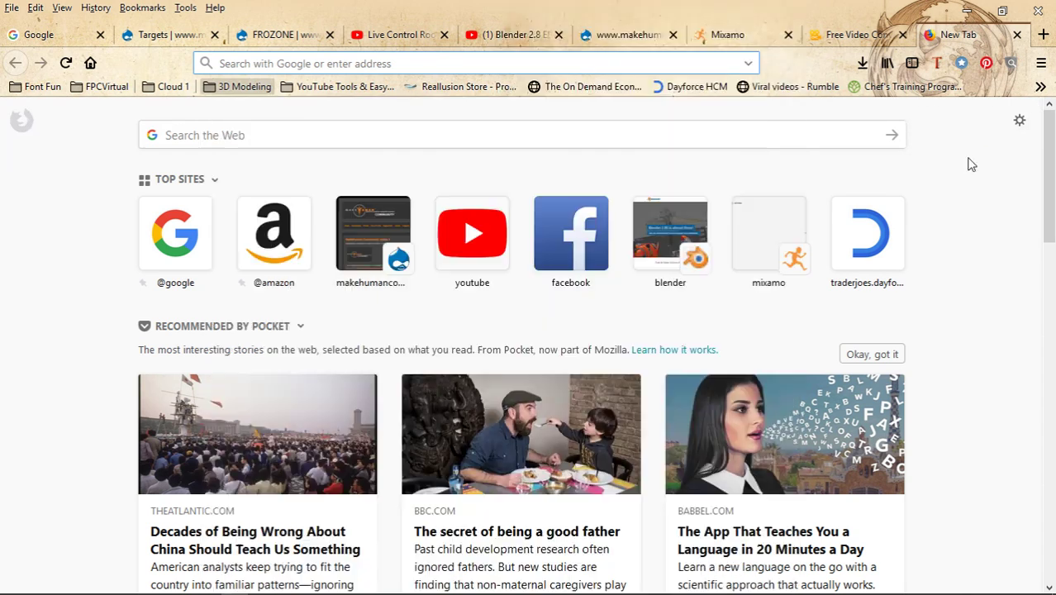
Search the web for "papagayo" and open the Smith Micro page "Papagayo - Lip Synching Support".
{"action": "left_click", "coordinate": [266, 125]}
{"action": "type", "text": "pap"}
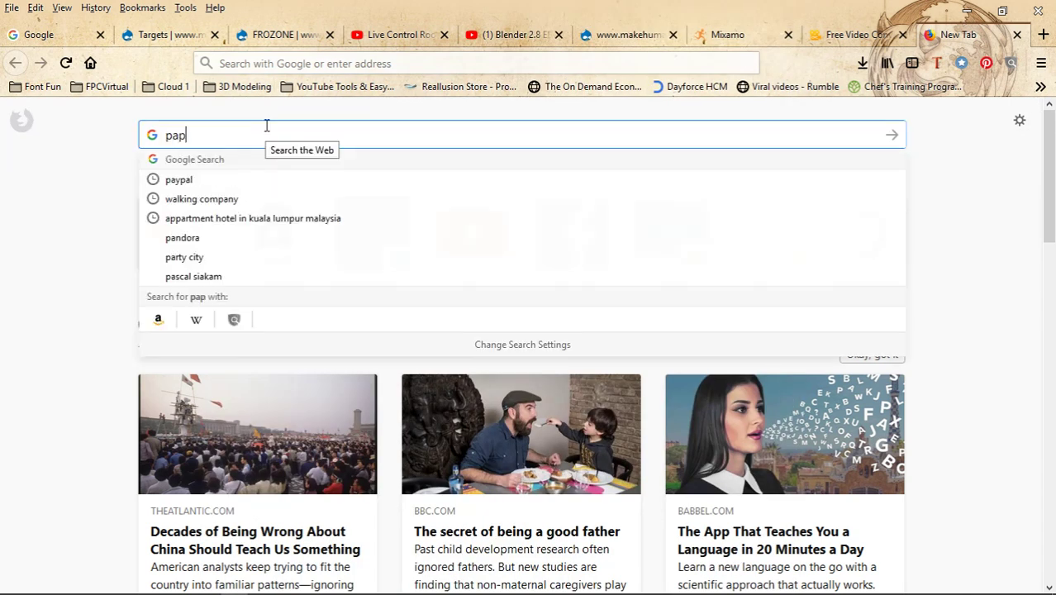
{"action": "type", "text": "agayo"}
{"action": "key", "text": "Return"}
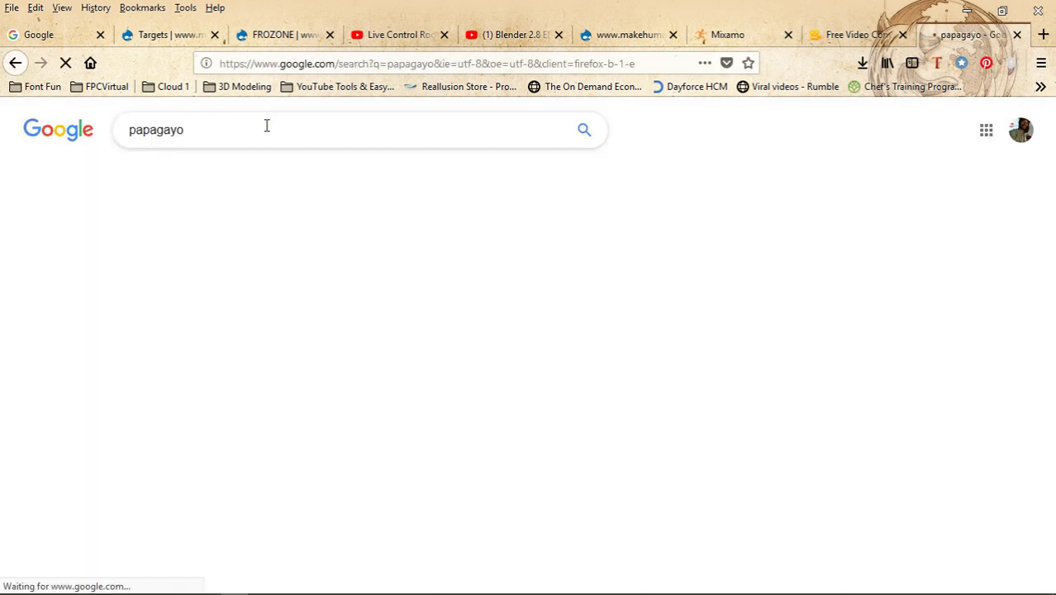
{"action": "scroll", "coordinate": [244, 352], "scroll_direction": "down", "scroll_amount": 5}
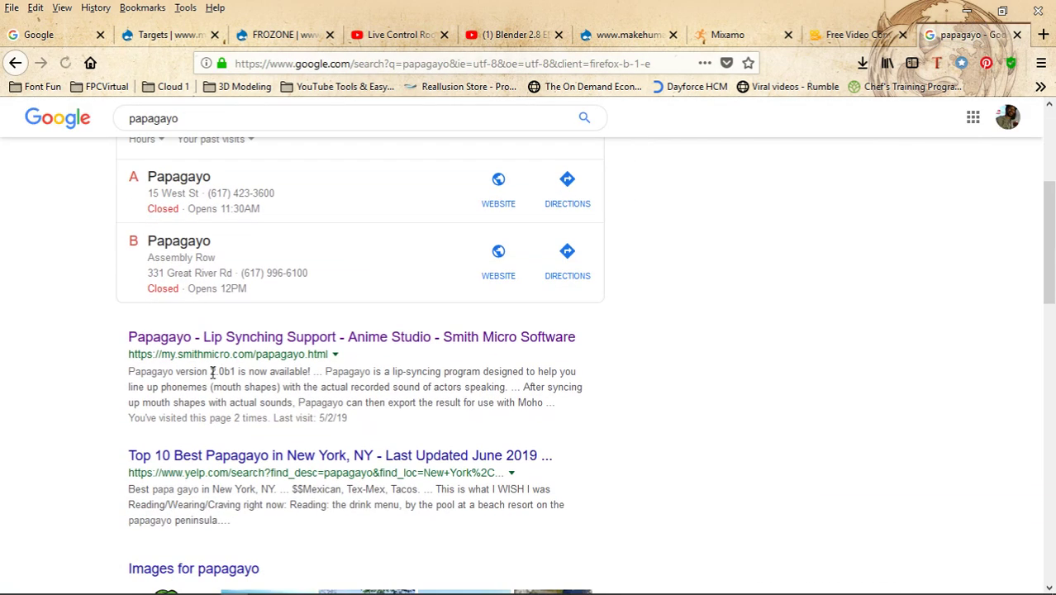
{"action": "left_click", "coordinate": [307, 346]}
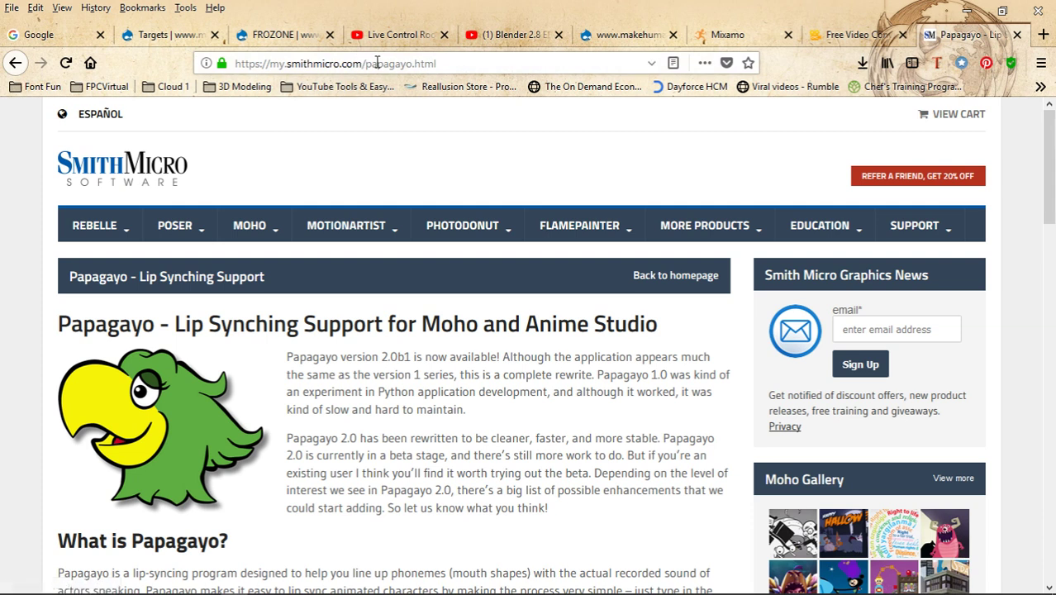
Read through the Papagayo page's description and its download options, then return to the start of the page.
{"action": "scroll", "coordinate": [363, 314], "scroll_direction": "down", "scroll_amount": 4}
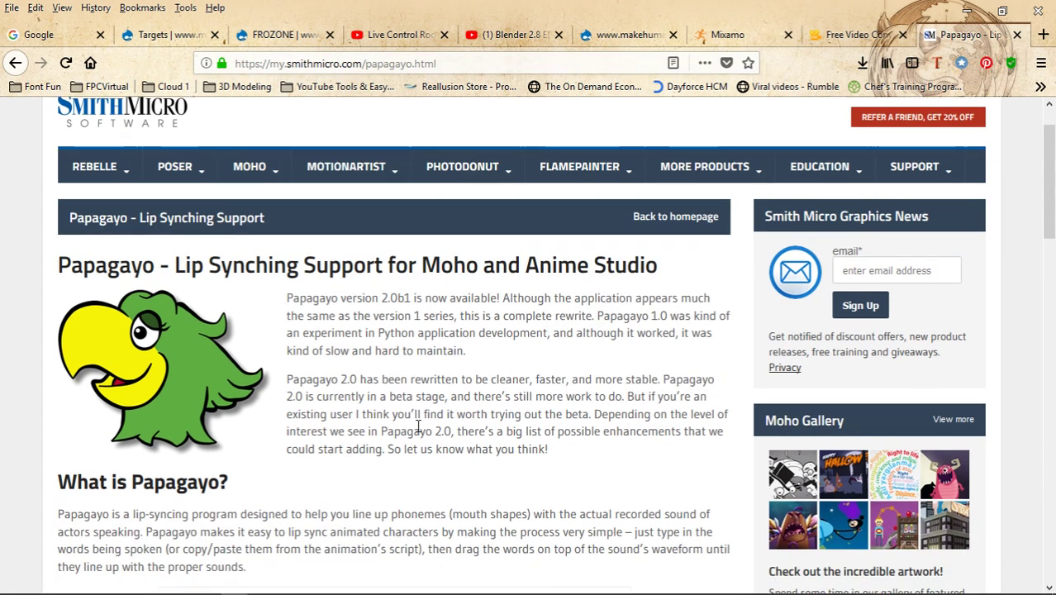
{"action": "scroll", "coordinate": [369, 331], "scroll_direction": "up", "scroll_amount": 1}
{"action": "scroll", "coordinate": [369, 329], "scroll_direction": "down", "scroll_amount": 5}
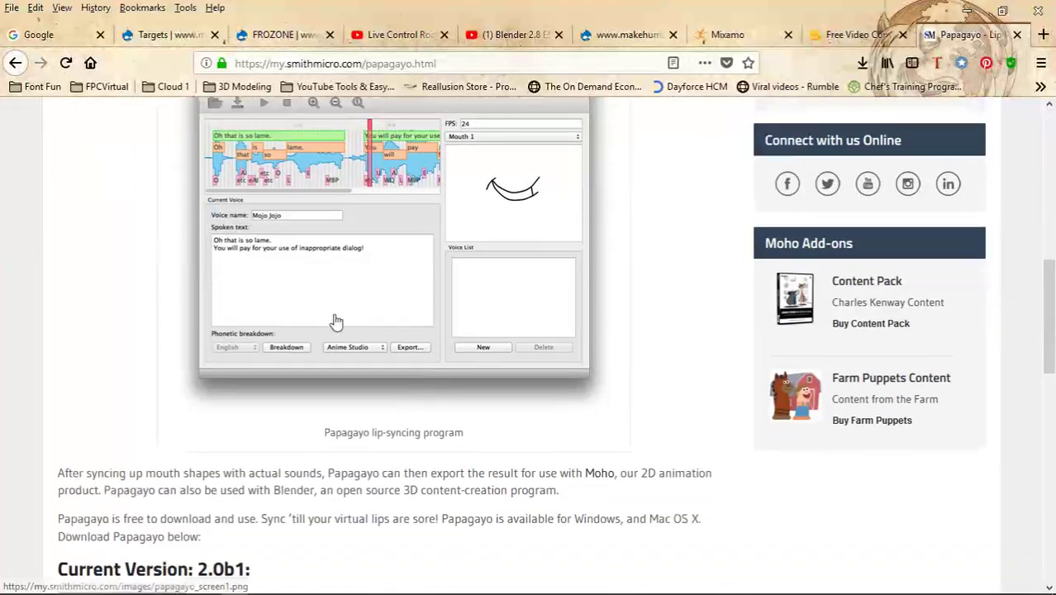
{"action": "scroll", "coordinate": [330, 353], "scroll_direction": "down", "scroll_amount": 4}
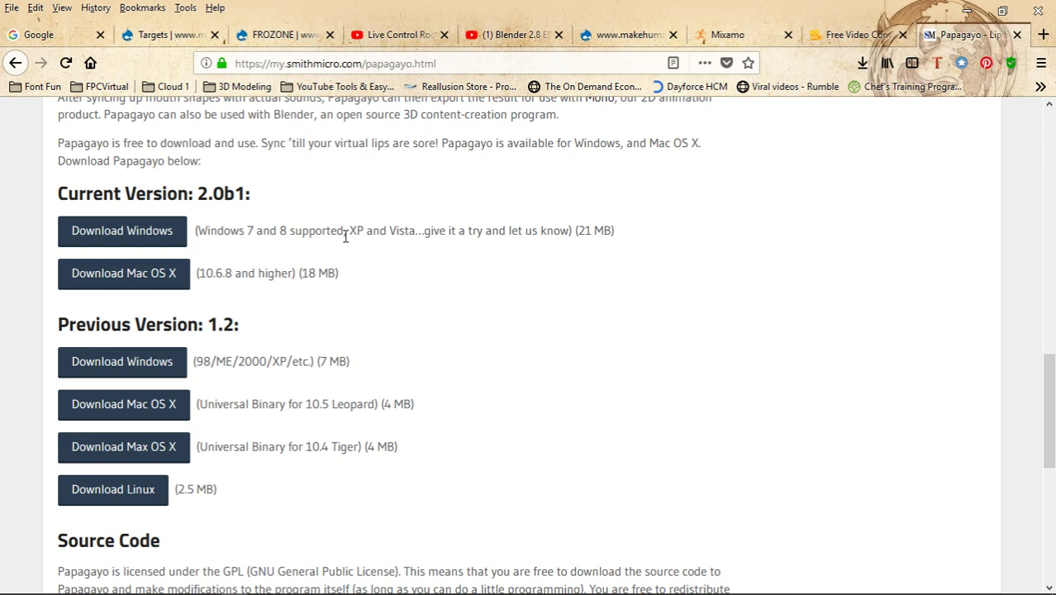
{"action": "scroll", "coordinate": [351, 283], "scroll_direction": "up", "scroll_amount": 3}
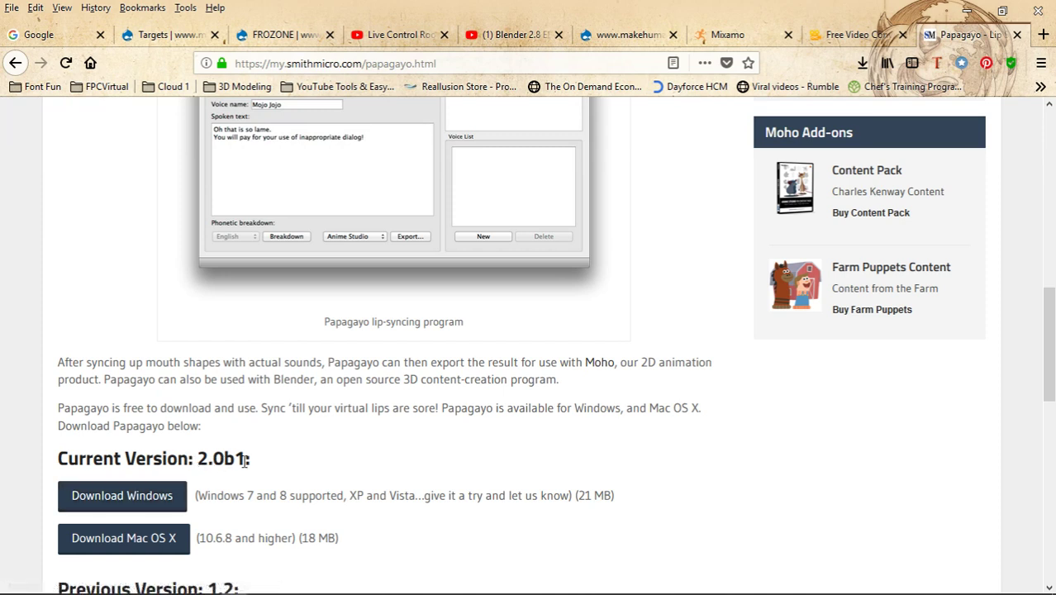
{"action": "scroll", "coordinate": [97, 347], "scroll_direction": "up", "scroll_amount": 9}
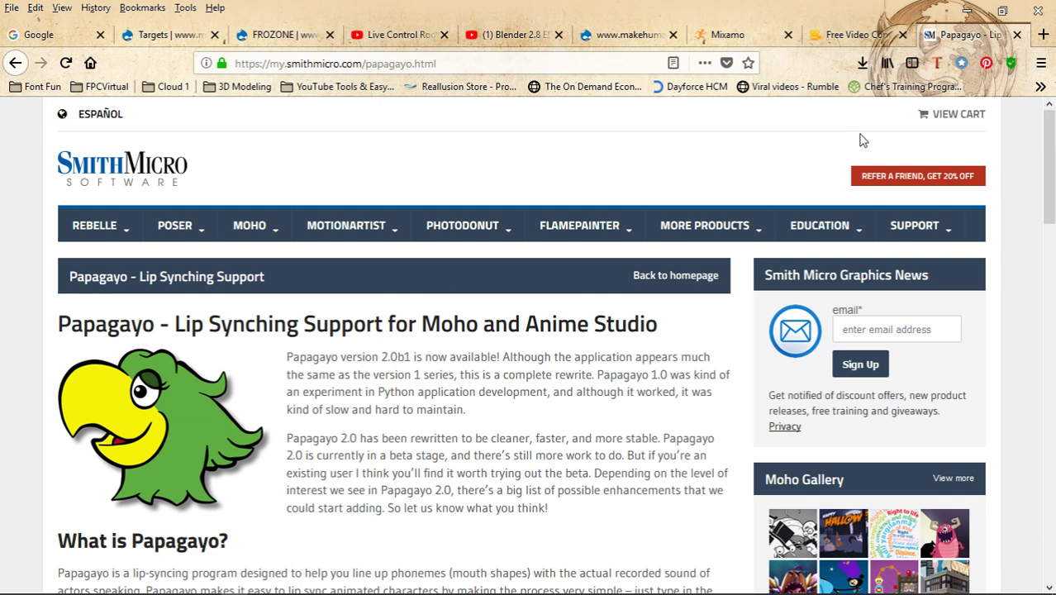
Switch to the Free Video Converter page, then bring up the "Facerig Mocap Data" video window and close it.
{"action": "left_click", "coordinate": [864, 39]}
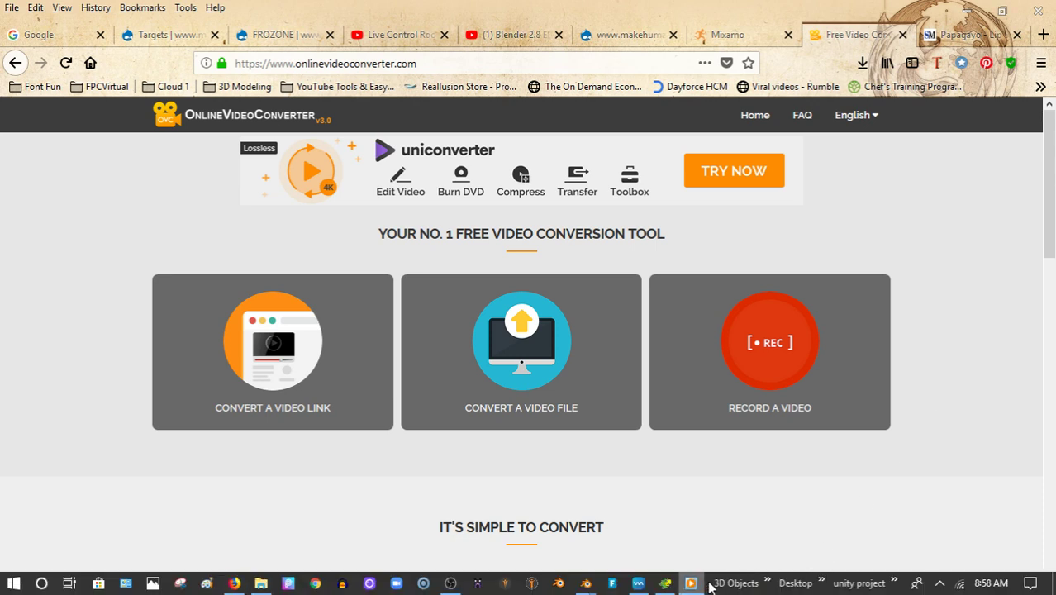
{"action": "right_click", "coordinate": [709, 585]}
{"action": "left_click", "coordinate": [694, 584]}
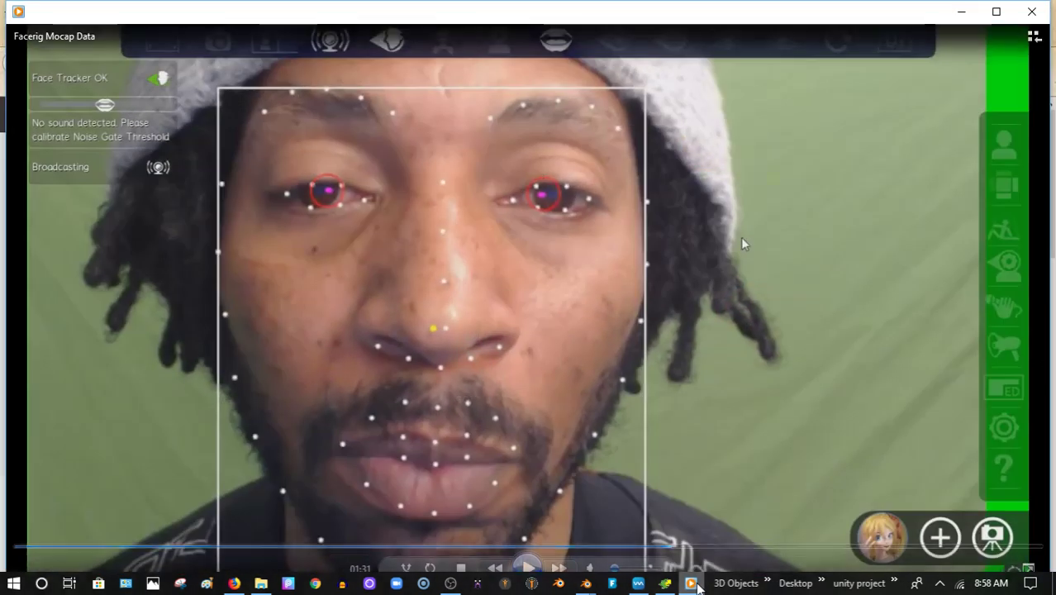
{"action": "left_click", "coordinate": [1033, 15]}
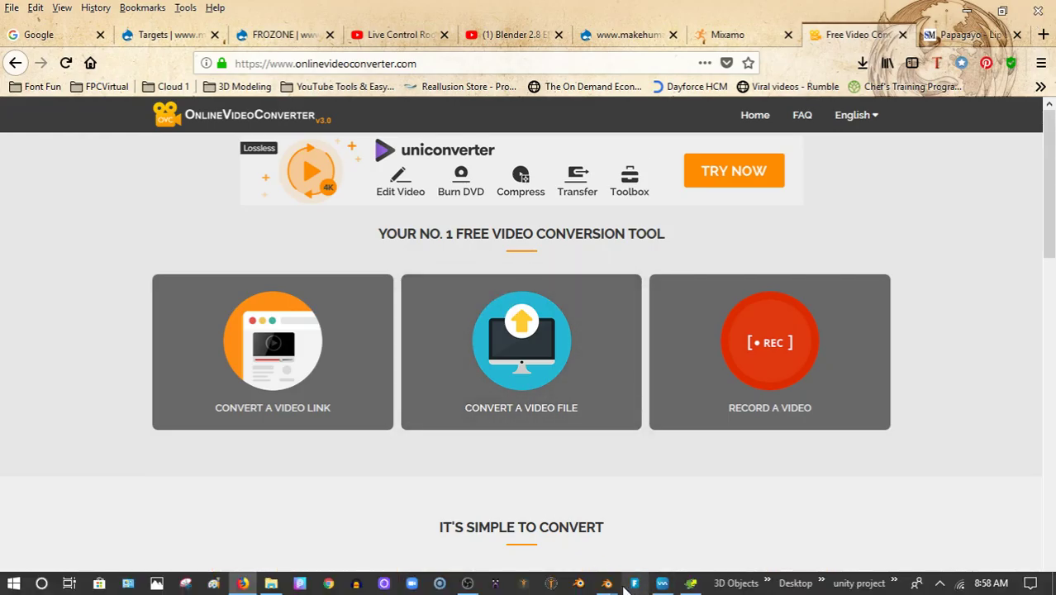
Open Task Manager, end the Firefox task, and minimize Task Manager to leave Papagayo in view.
{"action": "right_click", "coordinate": [707, 585]}
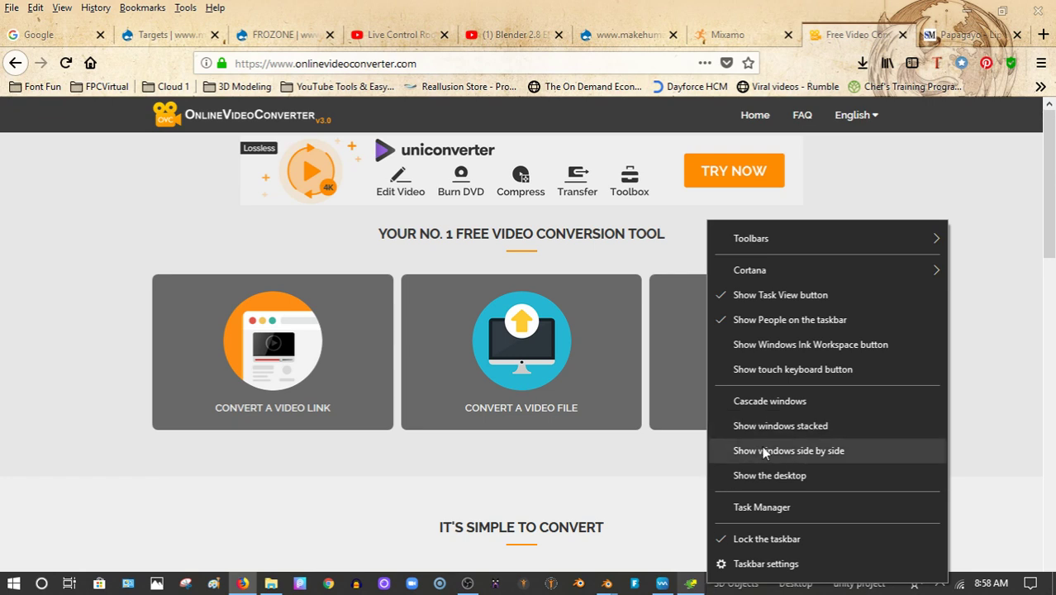
{"action": "left_click", "coordinate": [762, 507]}
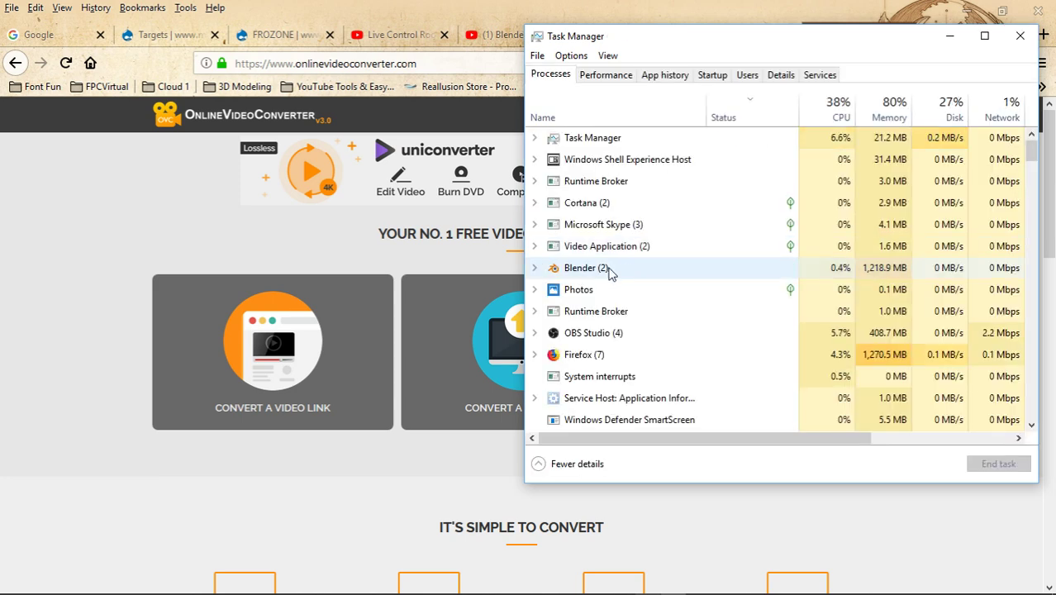
{"action": "left_click", "coordinate": [624, 359]}
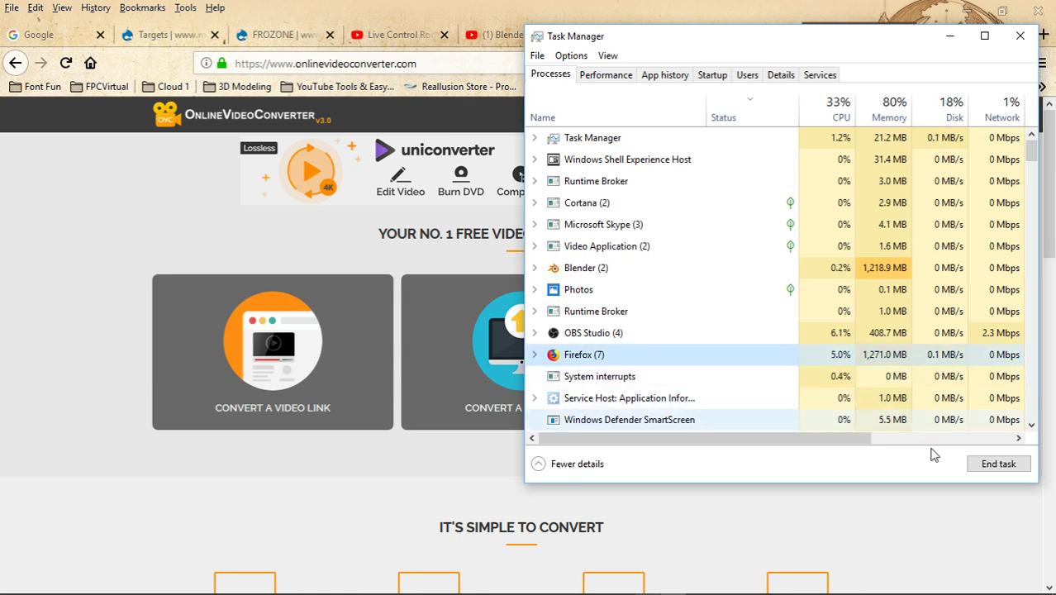
{"action": "left_click", "coordinate": [998, 465]}
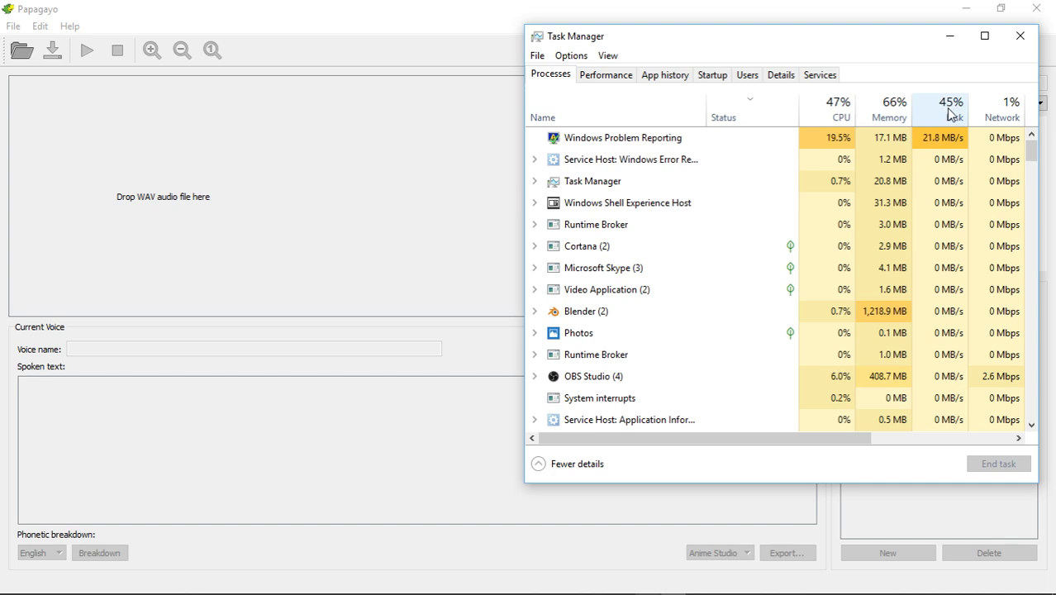
{"action": "left_click", "coordinate": [950, 38]}
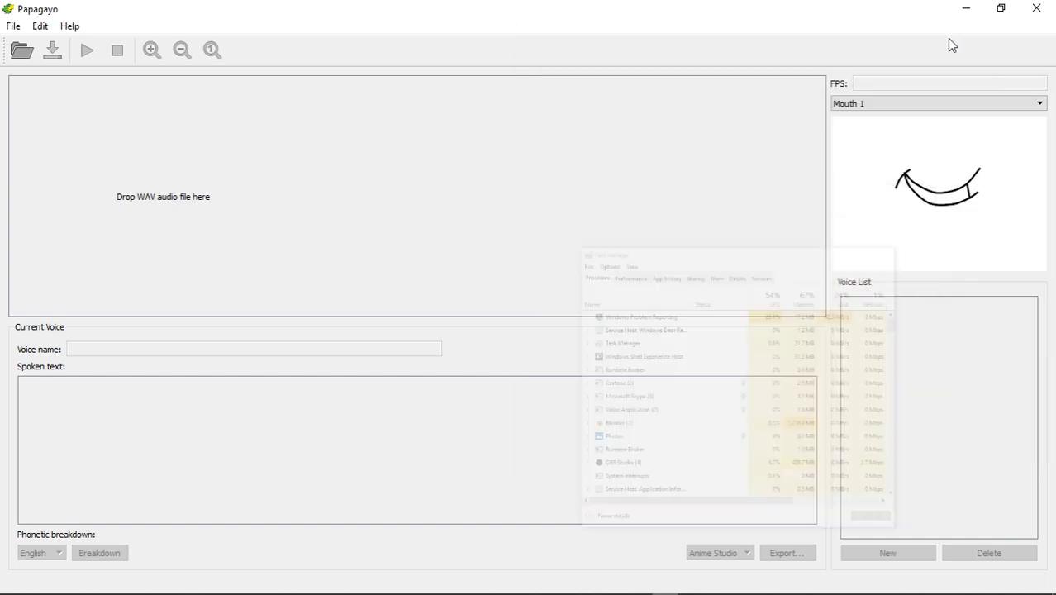
Switch to Chrome, dismiss the restore-pages prompt, and maximize the browser window.
{"action": "mouse_move", "coordinate": [568, 587]}
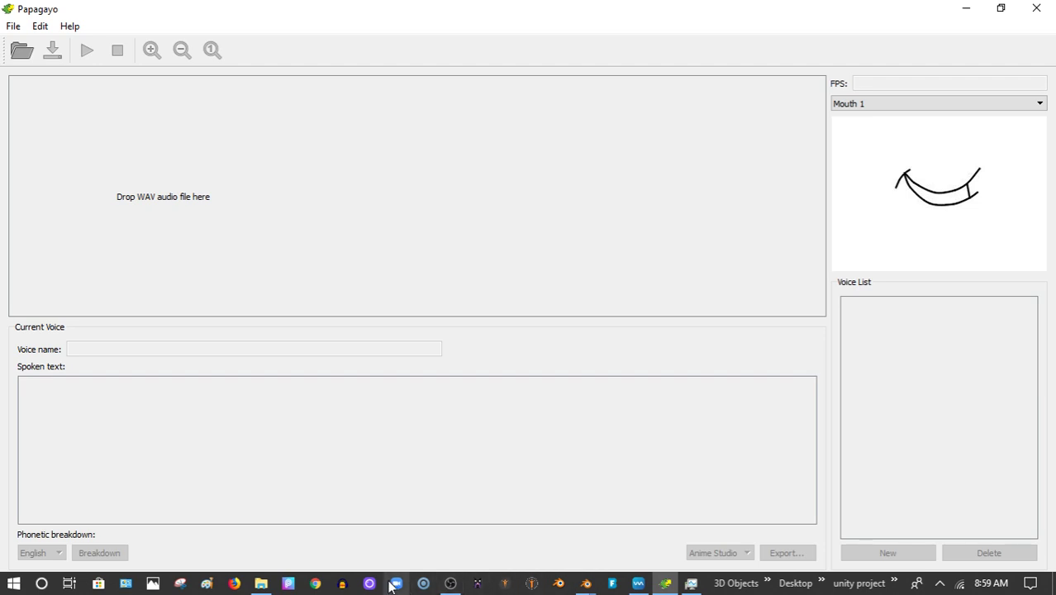
{"action": "left_click", "coordinate": [317, 584]}
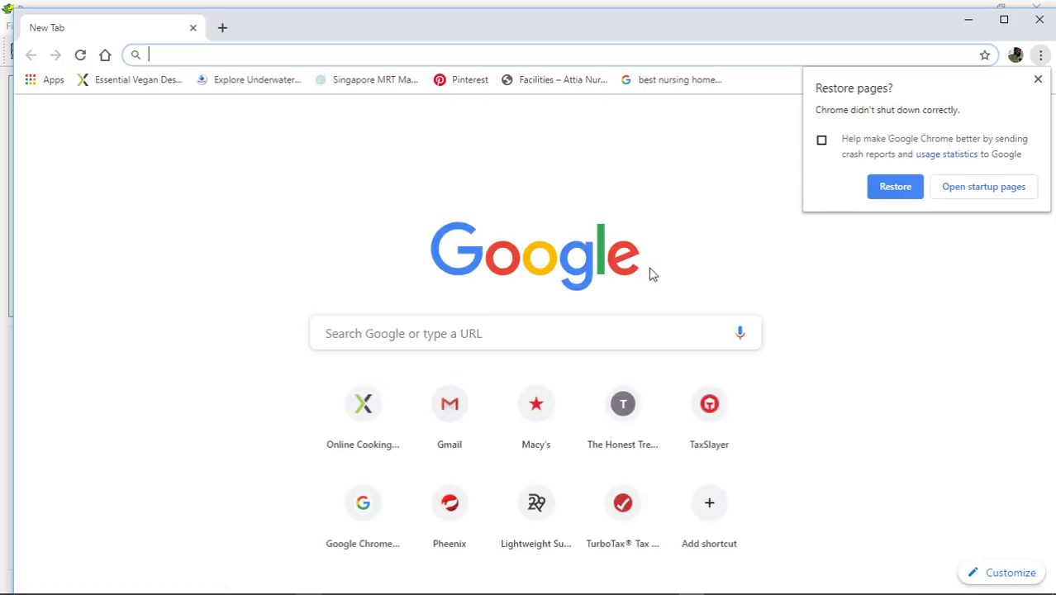
{"action": "left_click", "coordinate": [860, 288]}
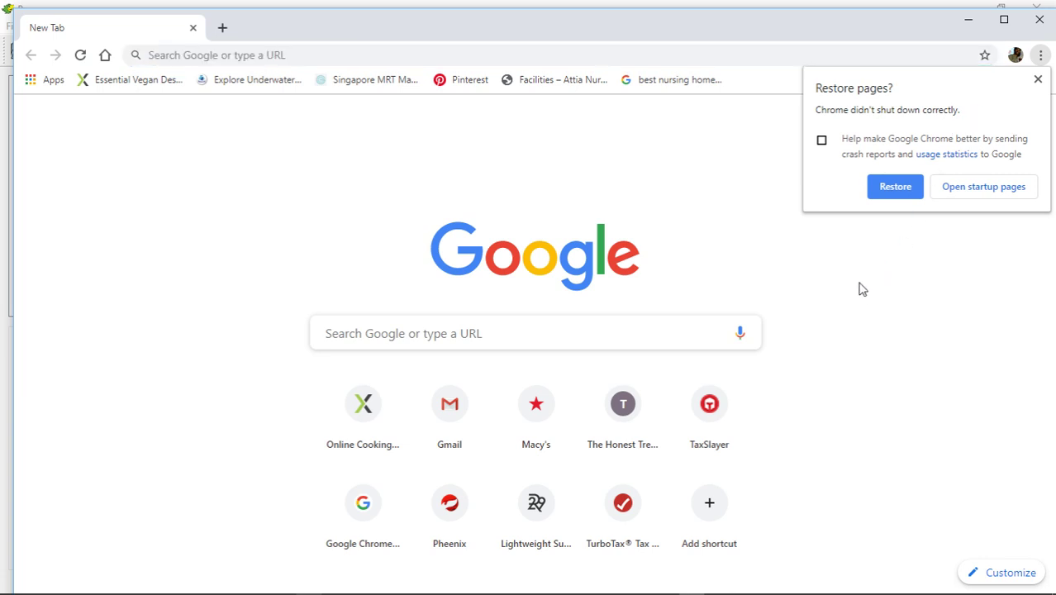
{"action": "left_click", "coordinate": [1038, 80]}
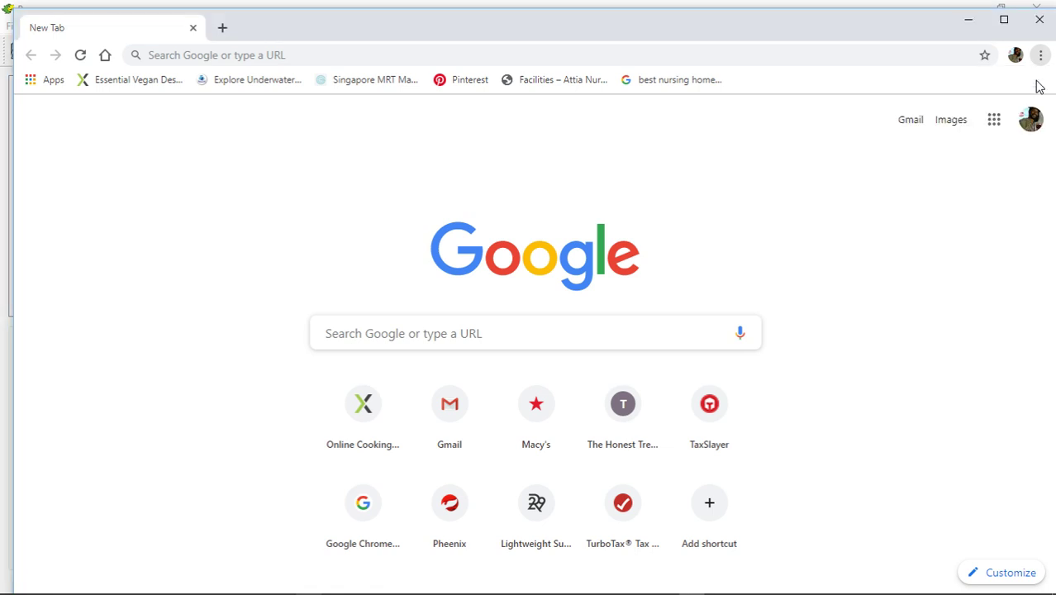
{"action": "left_click", "coordinate": [1004, 22]}
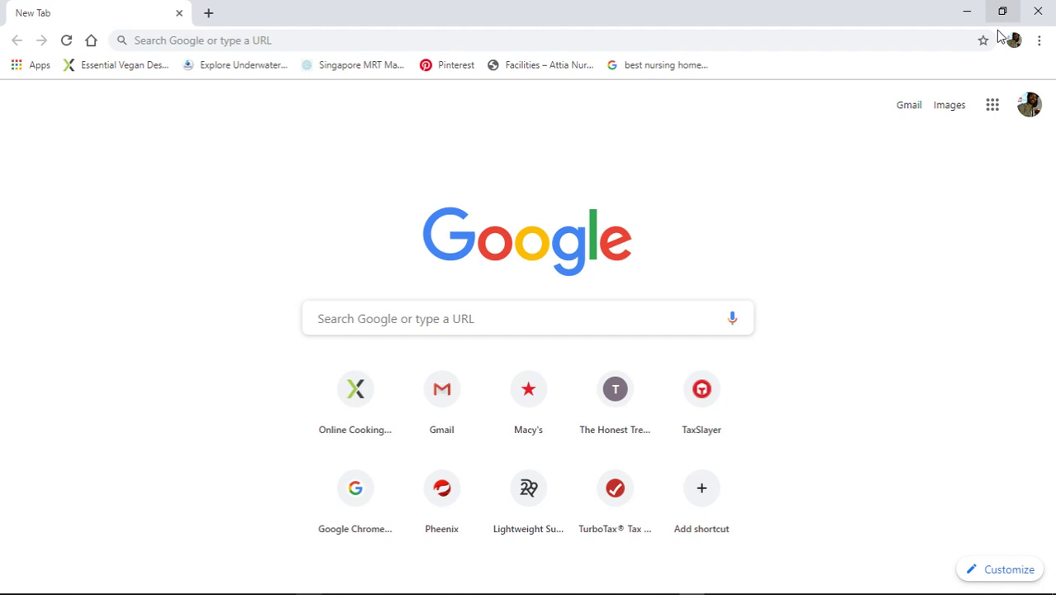
Open Google Docs from the Google apps and bring the recent documents into view.
{"action": "left_click", "coordinate": [991, 107]}
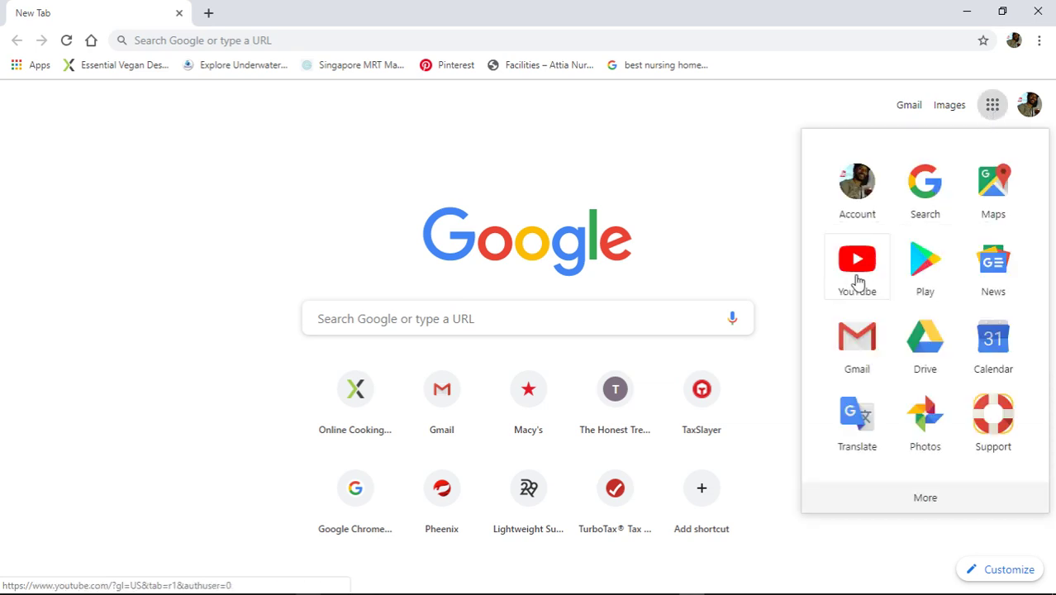
{"action": "left_click", "coordinate": [925, 499]}
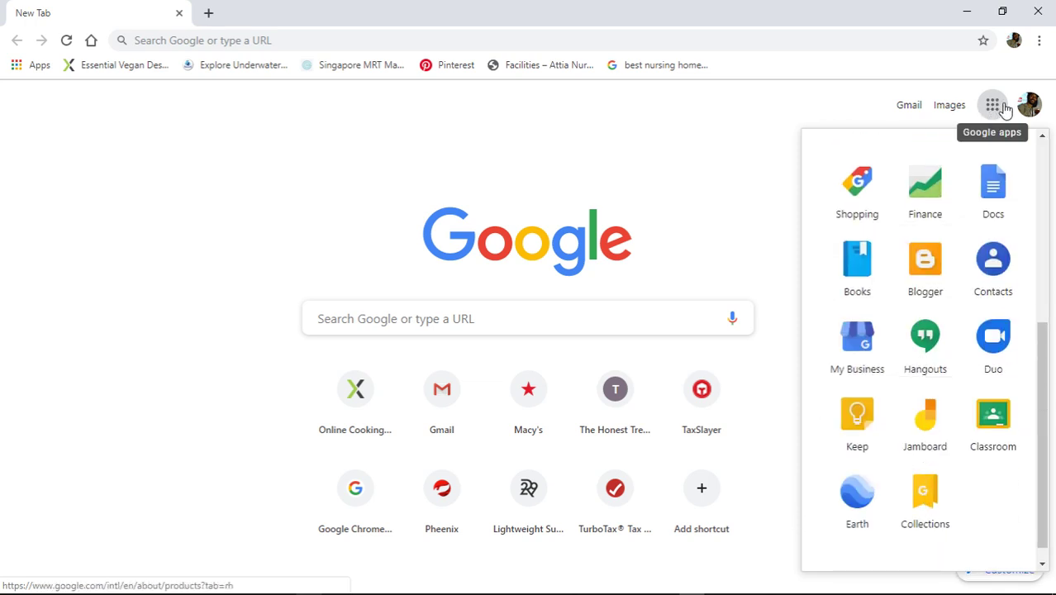
{"action": "left_click", "coordinate": [995, 184]}
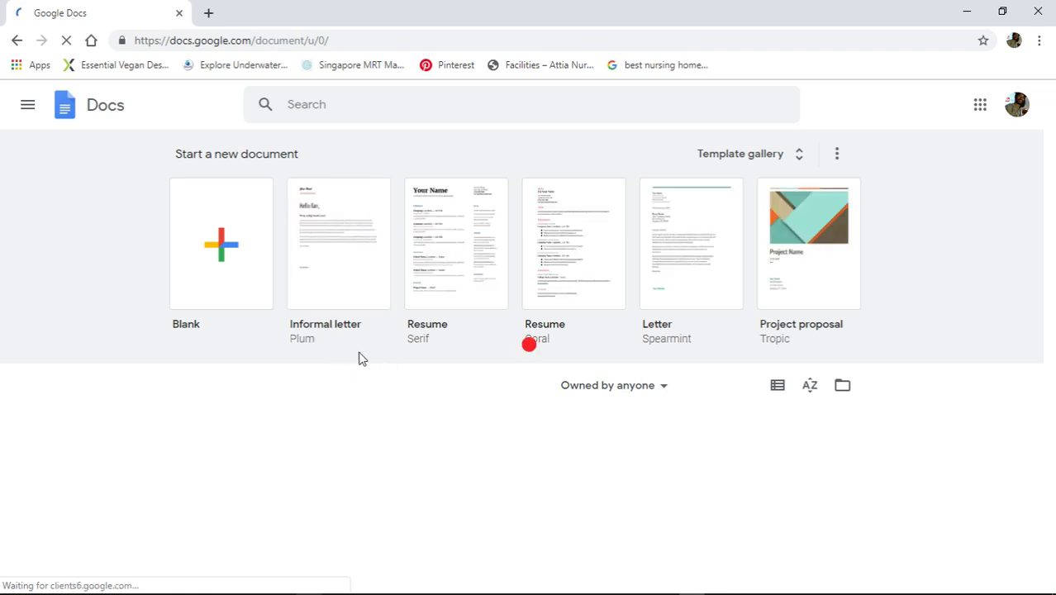
{"action": "scroll", "coordinate": [127, 255], "scroll_direction": "down", "scroll_amount": 1}
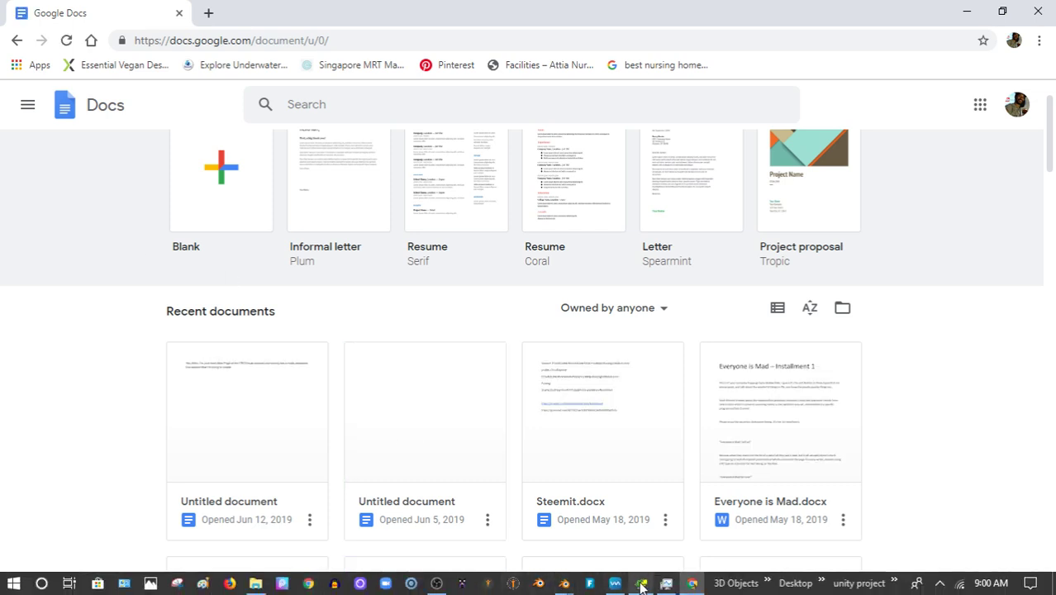
Bring up Papagayo briefly and minimize it, then open the blank untitled Google document last opened Jun 5, 2019.
{"action": "left_click", "coordinate": [641, 584]}
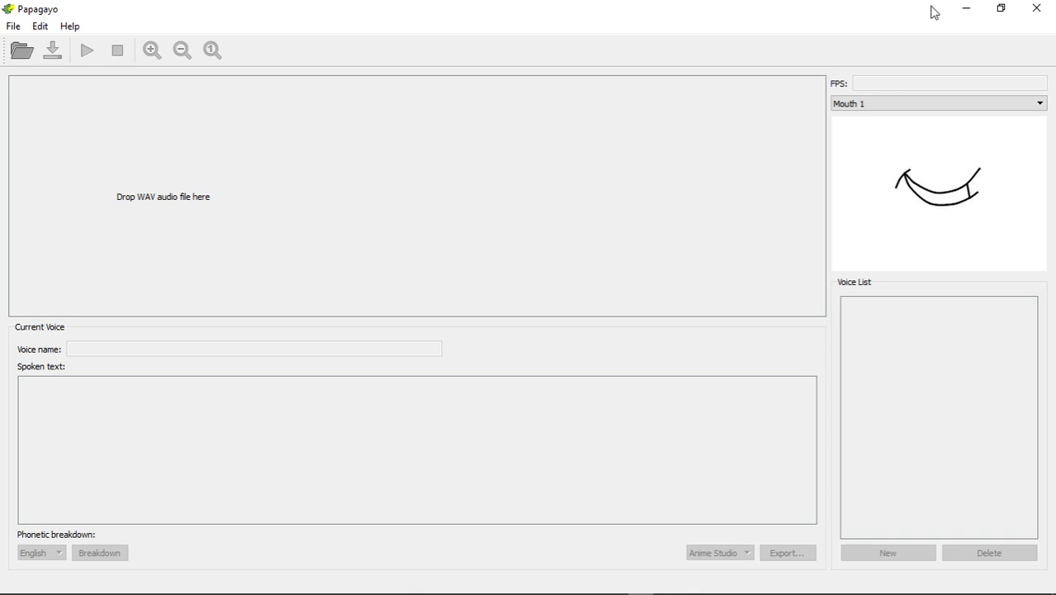
{"action": "left_click", "coordinate": [965, 9]}
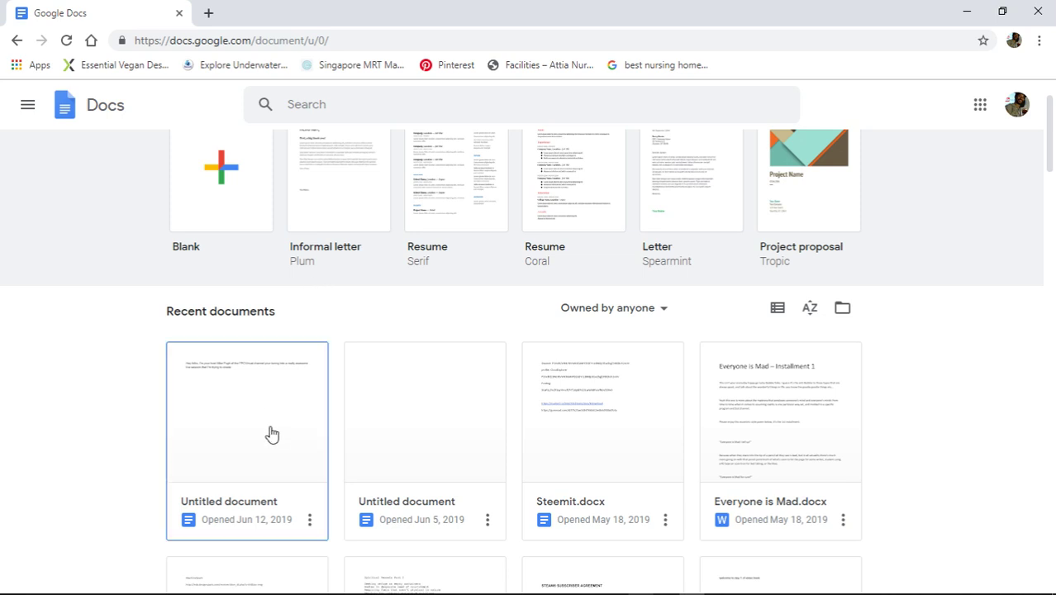
{"action": "scroll", "coordinate": [271, 434], "scroll_direction": "down", "scroll_amount": 3}
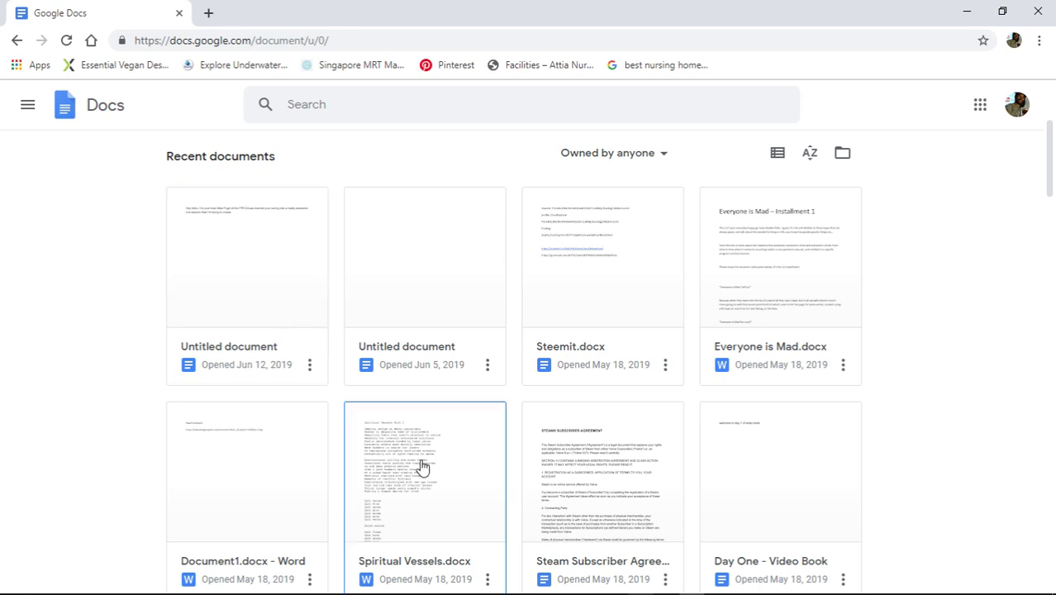
{"action": "left_click", "coordinate": [397, 264]}
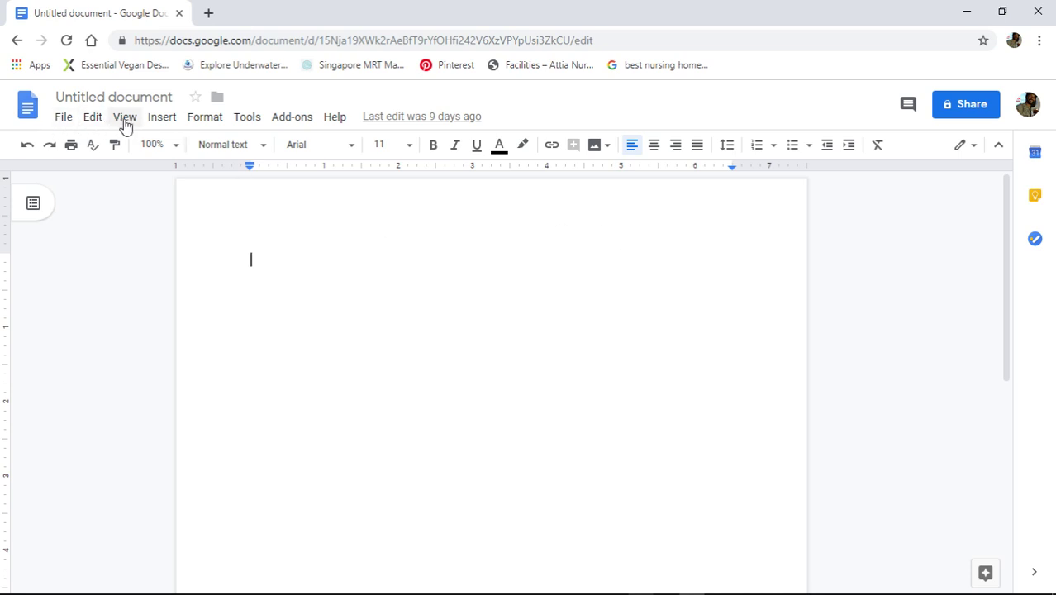
Start the Speech Recognition SoundWriter add-on in the blank document.
{"action": "left_click", "coordinate": [295, 121]}
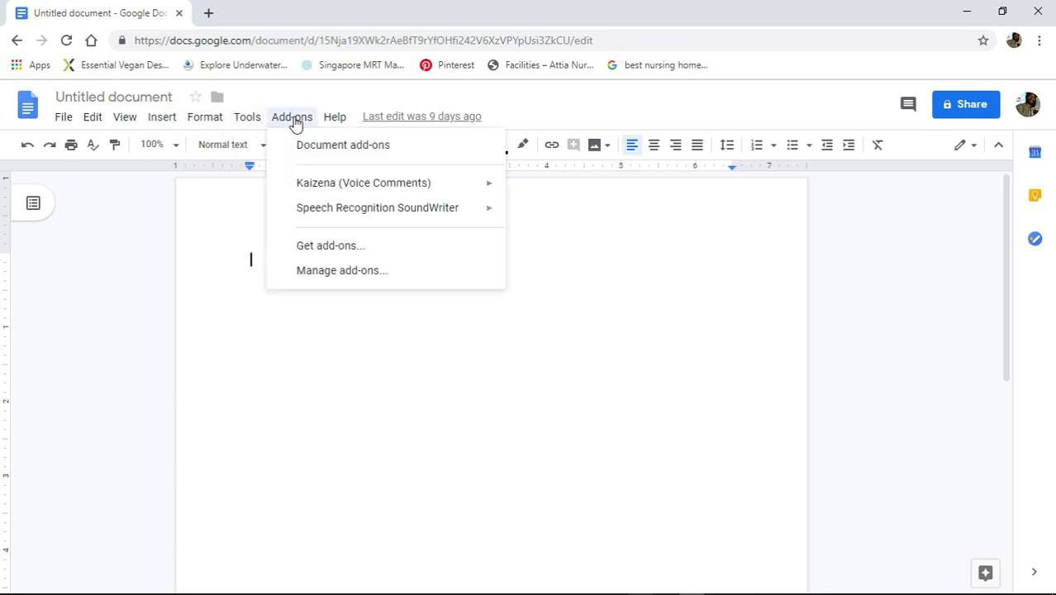
{"action": "mouse_move", "coordinate": [367, 180]}
{"action": "mouse_move", "coordinate": [343, 212]}
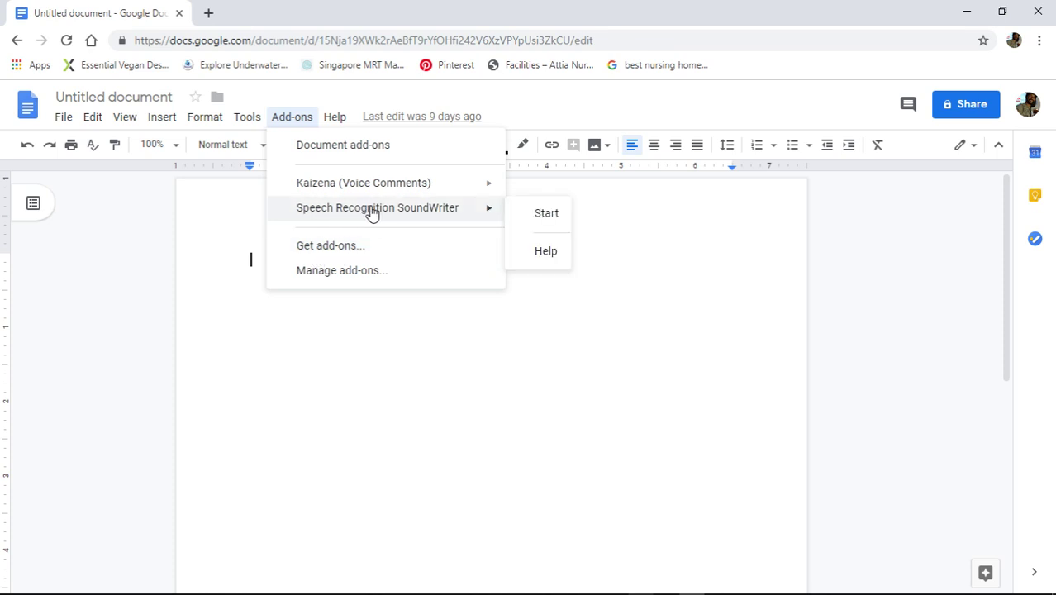
{"action": "left_click", "coordinate": [548, 216]}
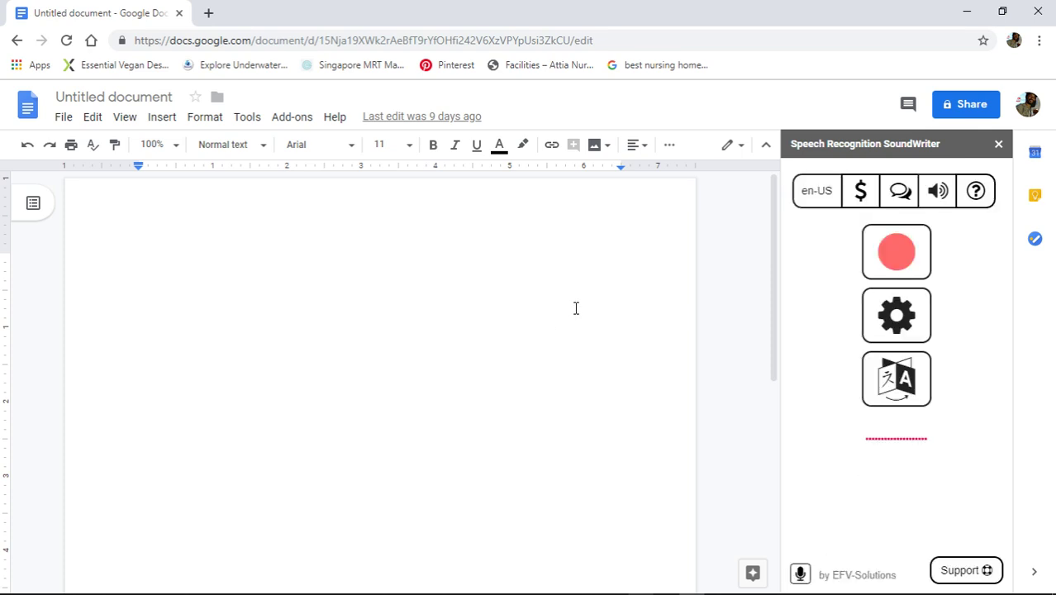
Dictate a greeting announcing a YouTube livestream about Blender with SoundWriter, stop recording, and select the whole transcribed text for copying.
{"action": "left_click", "coordinate": [895, 255]}
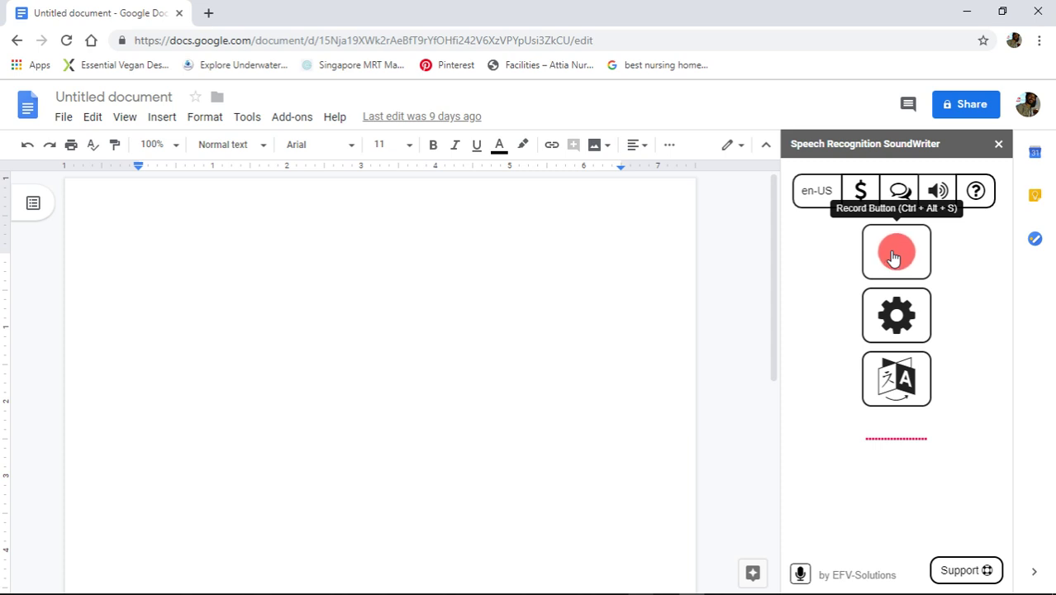
{"action": "left_click", "coordinate": [894, 257]}
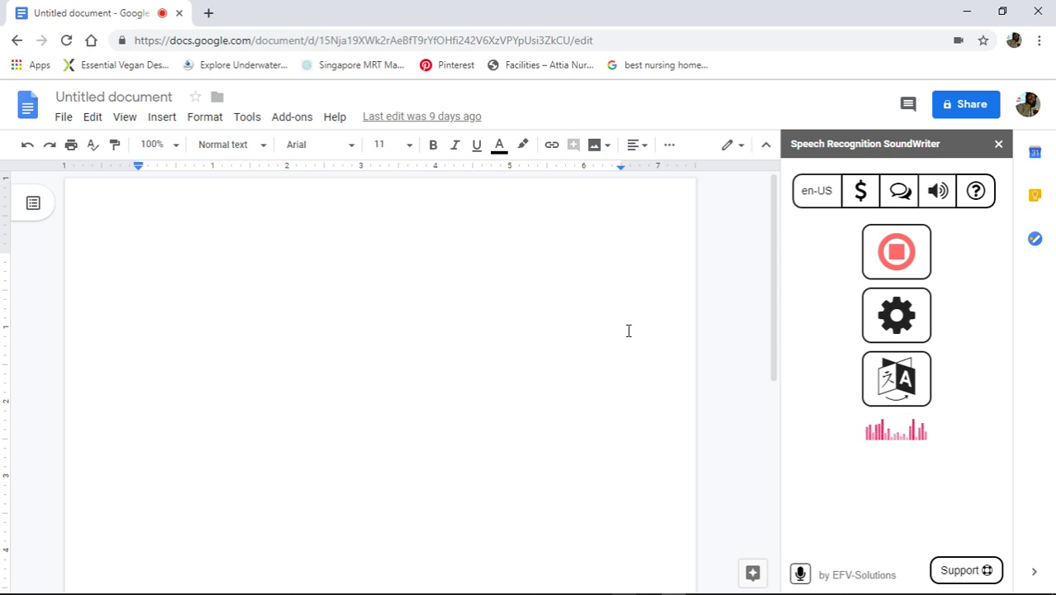
{"action": "left_click", "coordinate": [886, 266]}
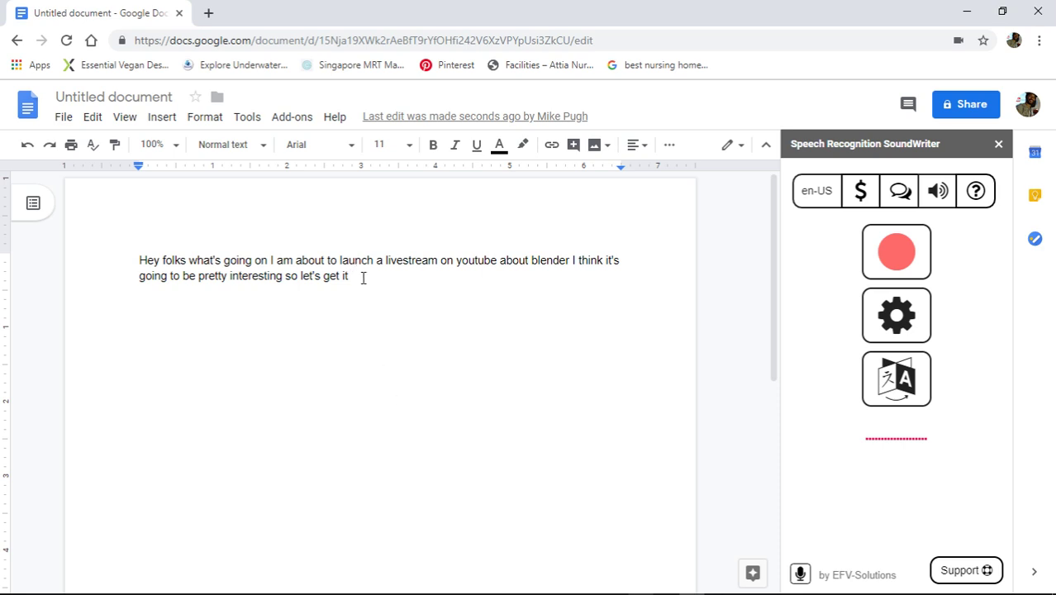
{"action": "left_click_drag", "start_coordinate": [363, 278], "coordinate": [95, 246]}
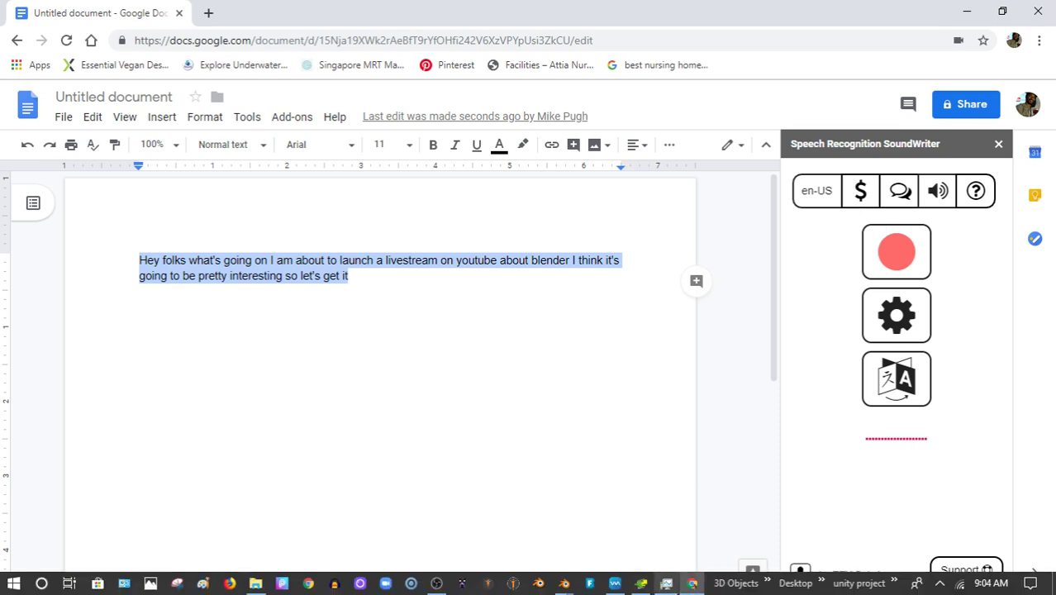
Return to Papagayo and open the Voice Tests folder from Music in File Explorer, placing its window clear of the audio drop area's text.
{"action": "left_click", "coordinate": [641, 584]}
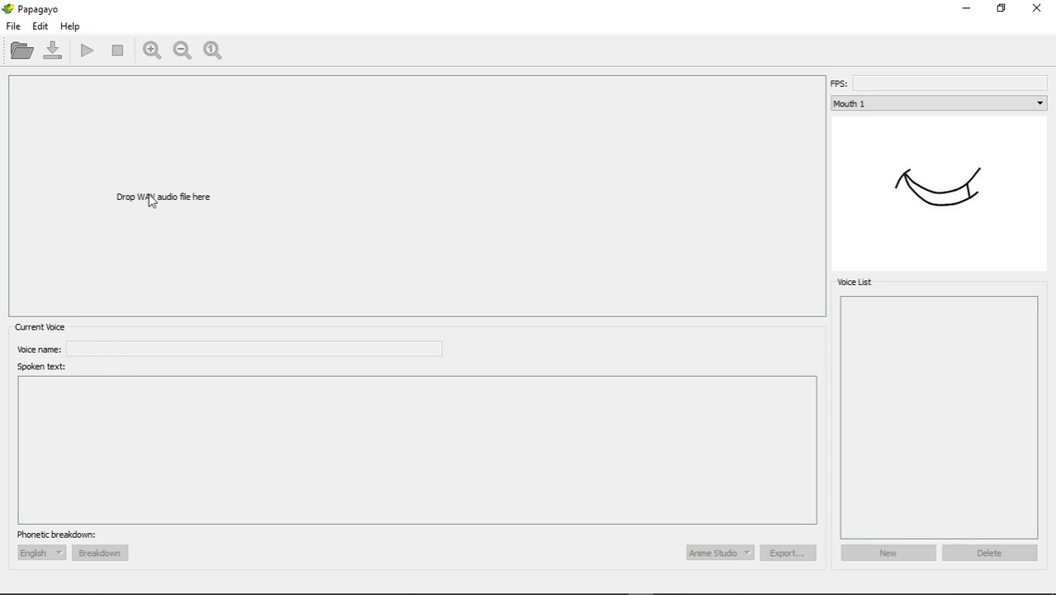
{"action": "mouse_move", "coordinate": [228, 585]}
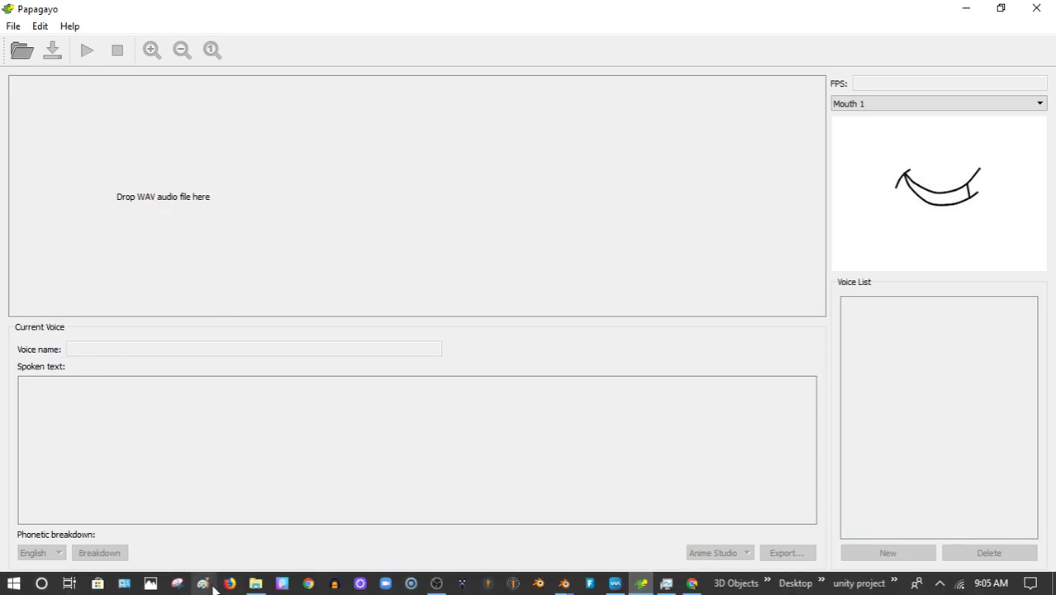
{"action": "left_click", "coordinate": [224, 494]}
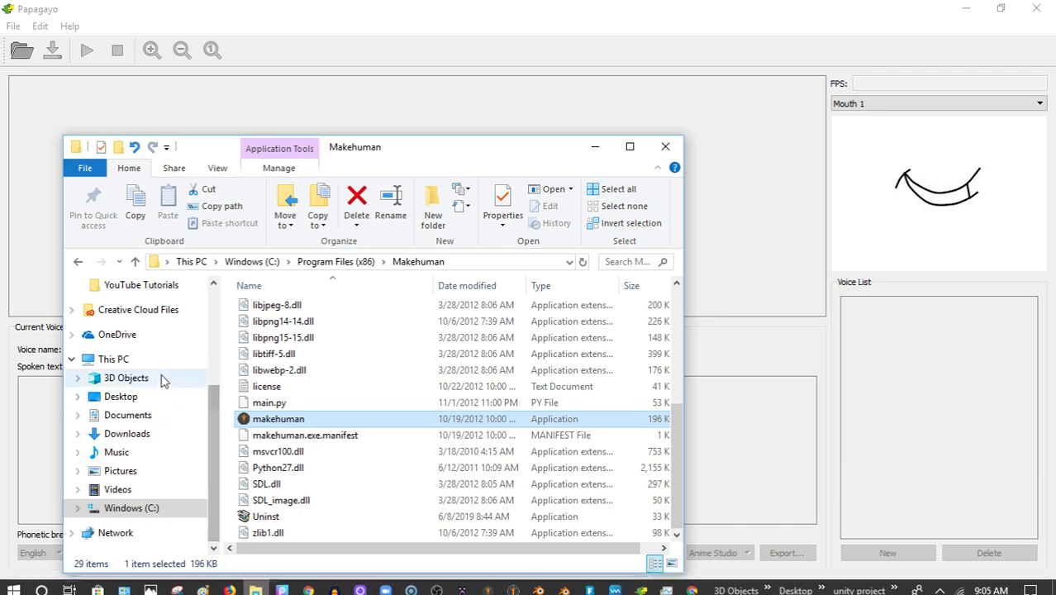
{"action": "left_click", "coordinate": [116, 453]}
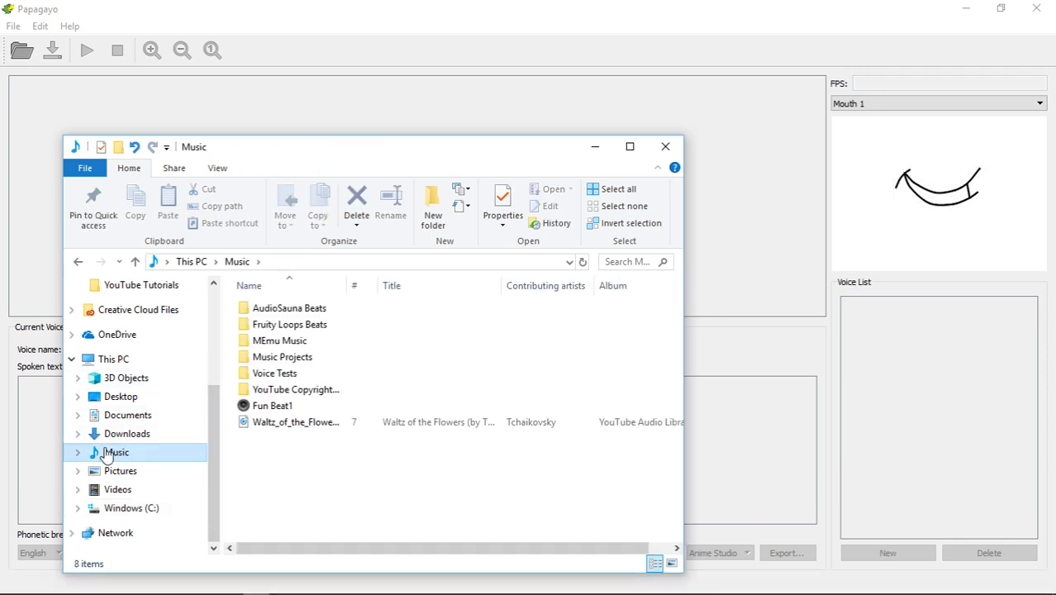
{"action": "double_click", "coordinate": [299, 377]}
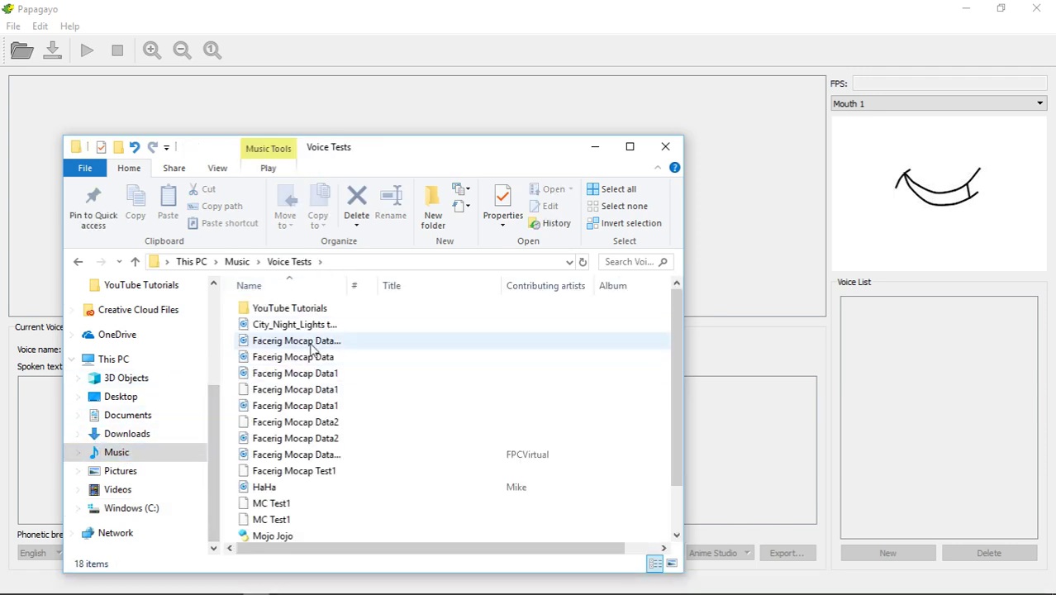
{"action": "scroll", "coordinate": [304, 465], "scroll_direction": "down", "scroll_amount": 1}
{"action": "scroll", "coordinate": [307, 425], "scroll_direction": "up", "scroll_amount": 1}
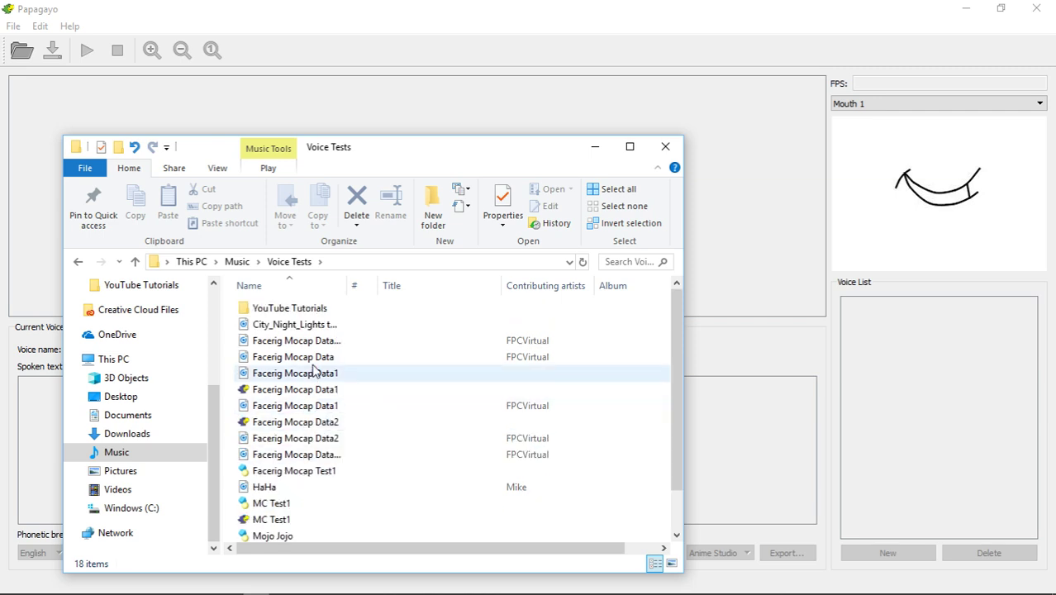
{"action": "left_click_drag", "start_coordinate": [393, 156], "coordinate": [564, 135]}
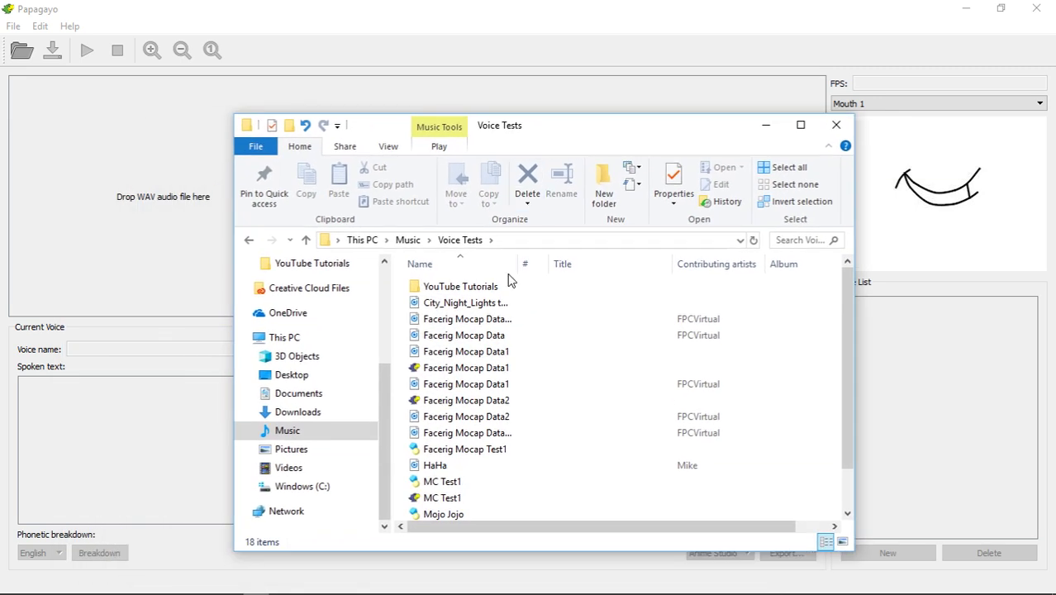
Check the properties of the last Facerig Mocap Data audio file in the Voice Tests folder, then close them.
{"action": "scroll", "coordinate": [502, 403], "scroll_direction": "down", "scroll_amount": 1}
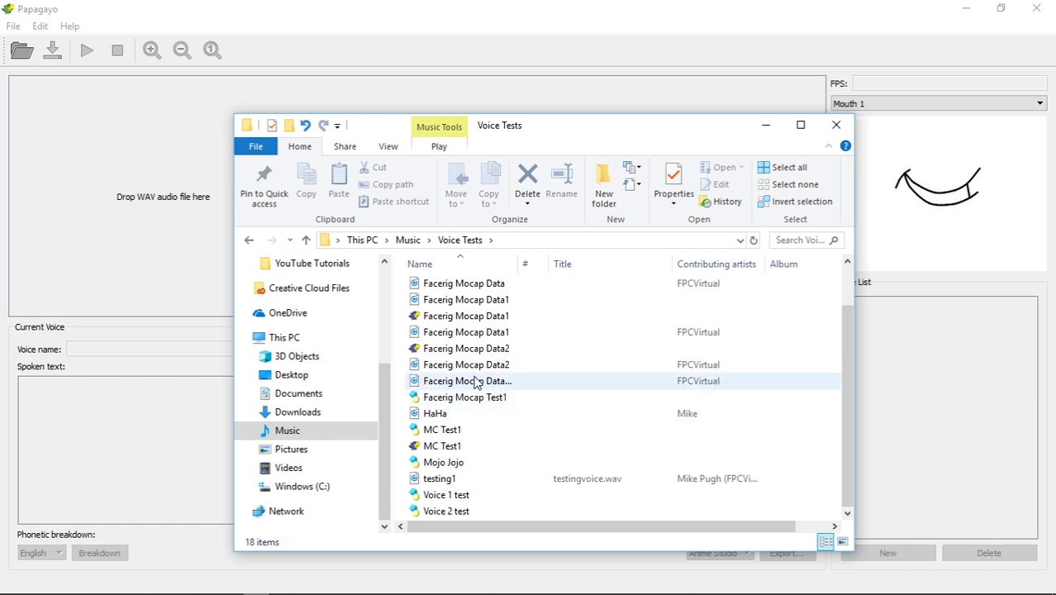
{"action": "right_click", "coordinate": [475, 382]}
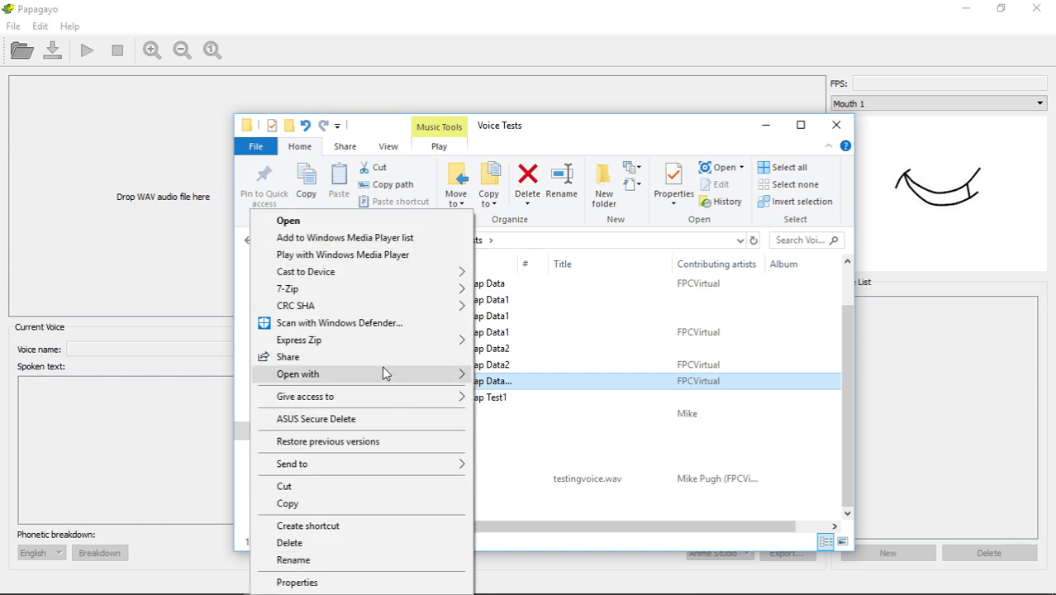
{"action": "left_click", "coordinate": [376, 582]}
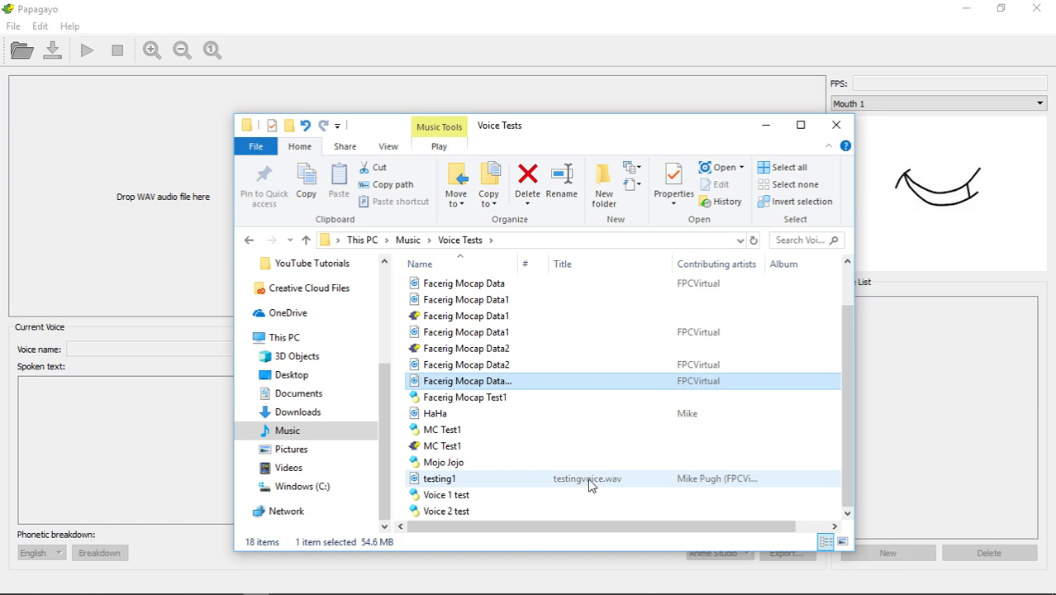
{"action": "left_click", "coordinate": [661, 573]}
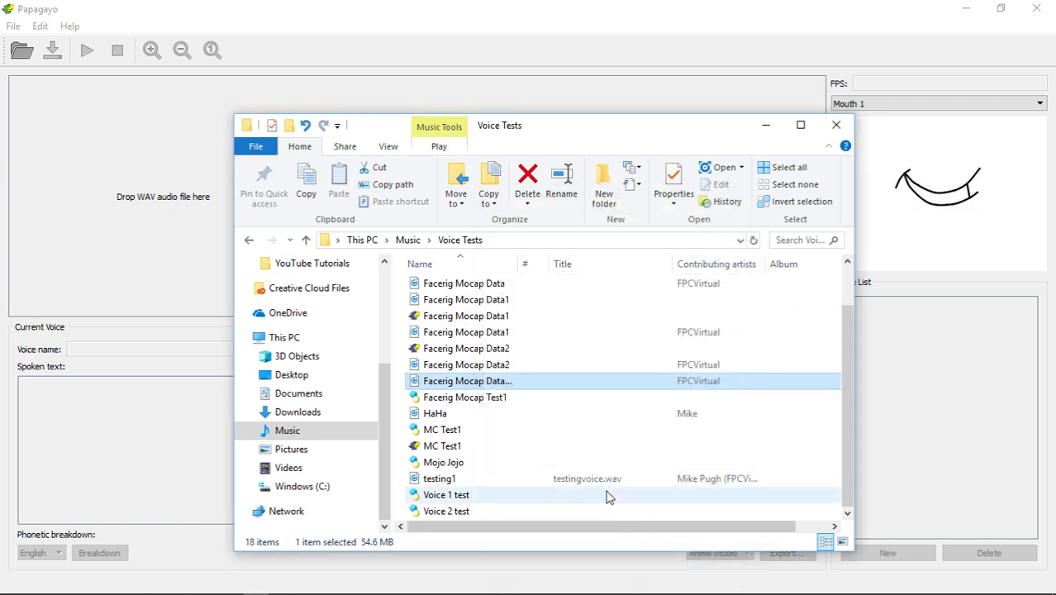
Load the testing1 audio file from Voice Tests into Papagayo, minimize File Explorer, and play the audio back.
{"action": "left_click_drag", "start_coordinate": [608, 486], "coordinate": [129, 217]}
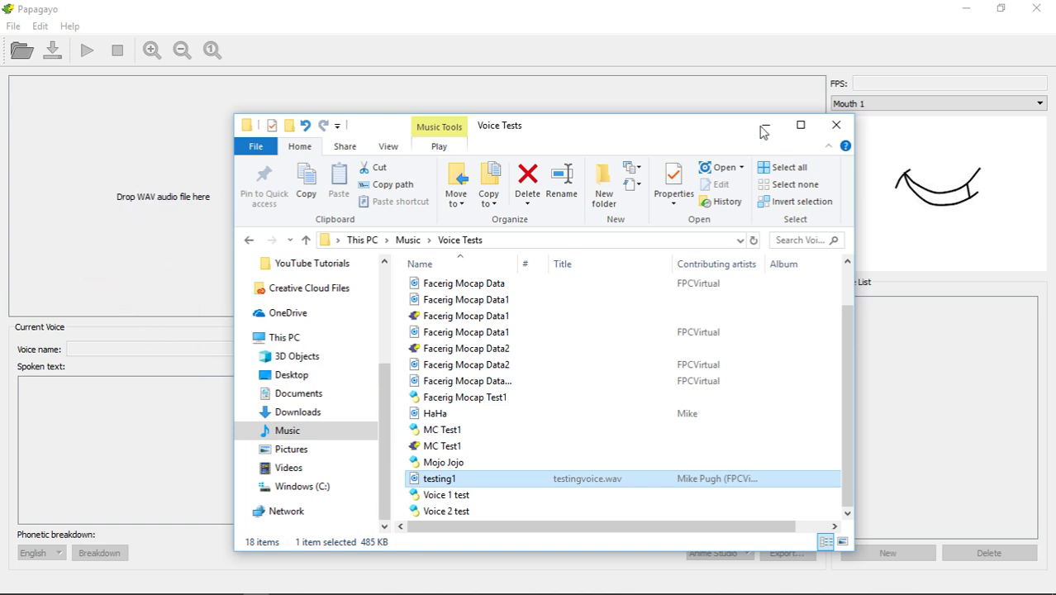
{"action": "left_click", "coordinate": [765, 126]}
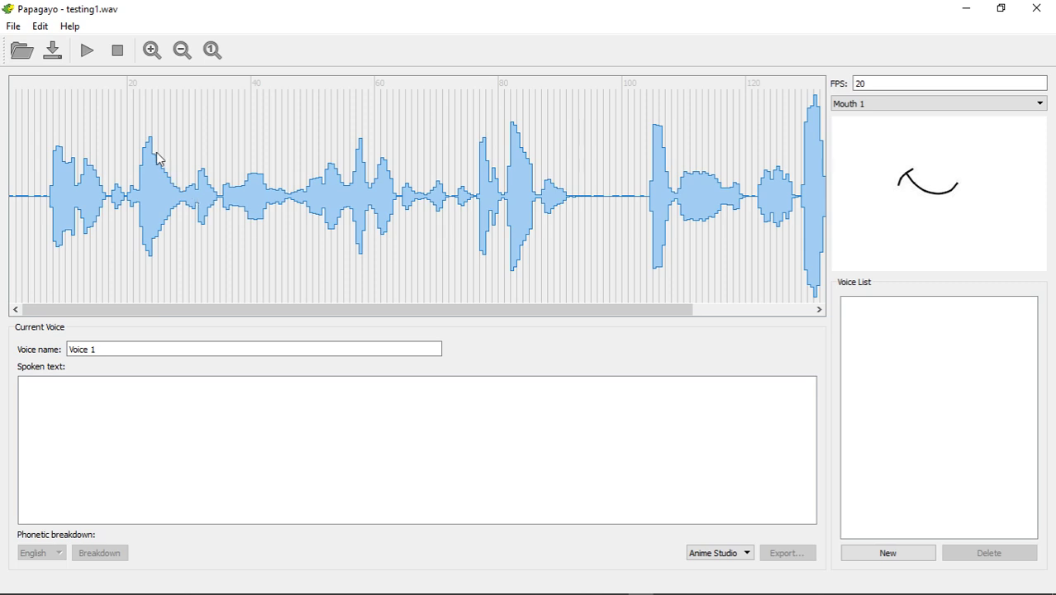
{"action": "left_click_drag", "start_coordinate": [124, 308], "coordinate": [99, 287]}
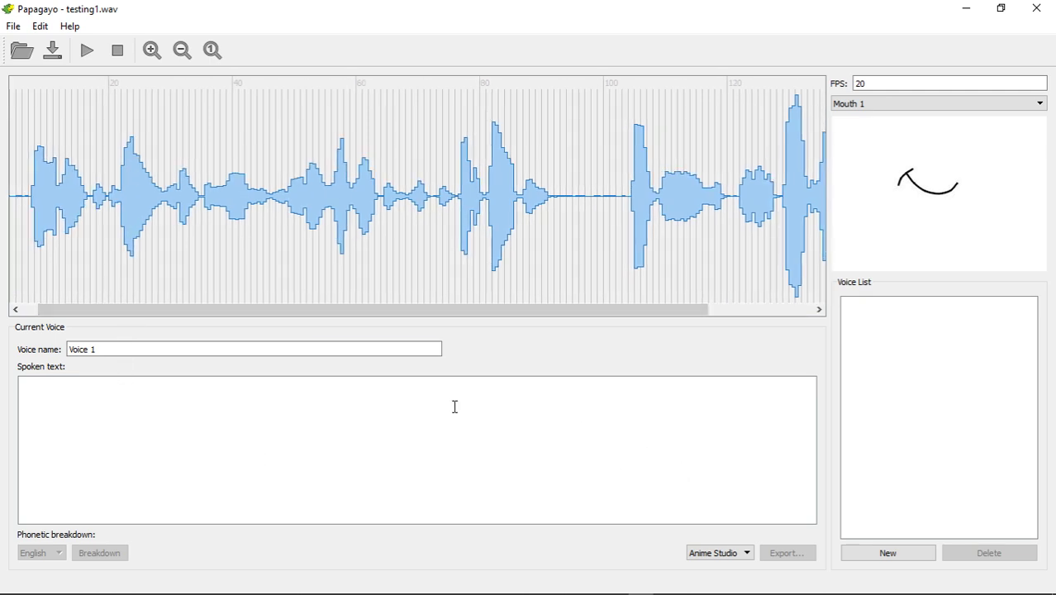
{"action": "left_click", "coordinate": [87, 51]}
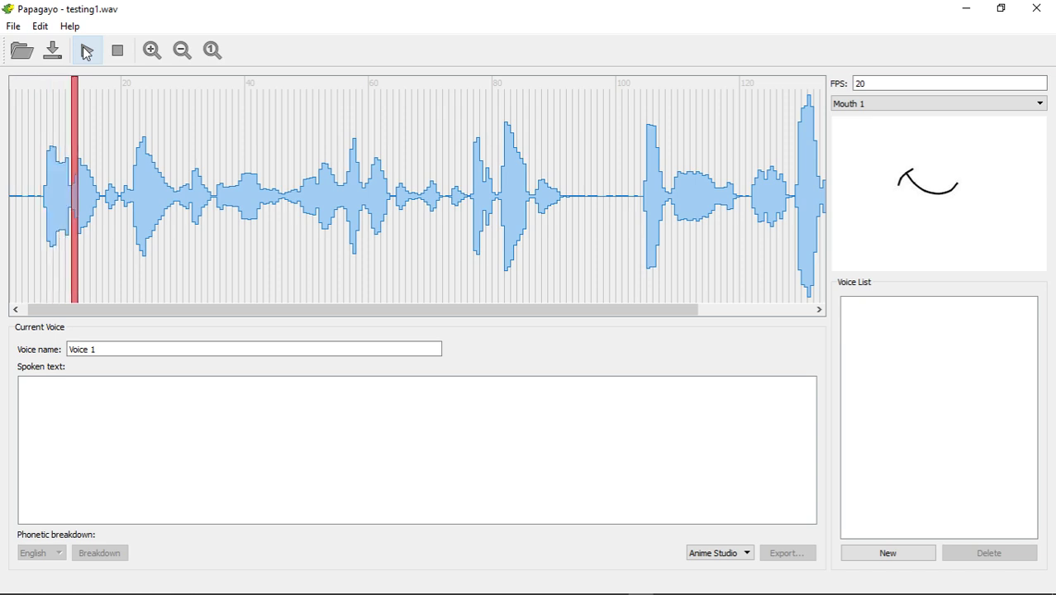
{"action": "left_click", "coordinate": [129, 55]}
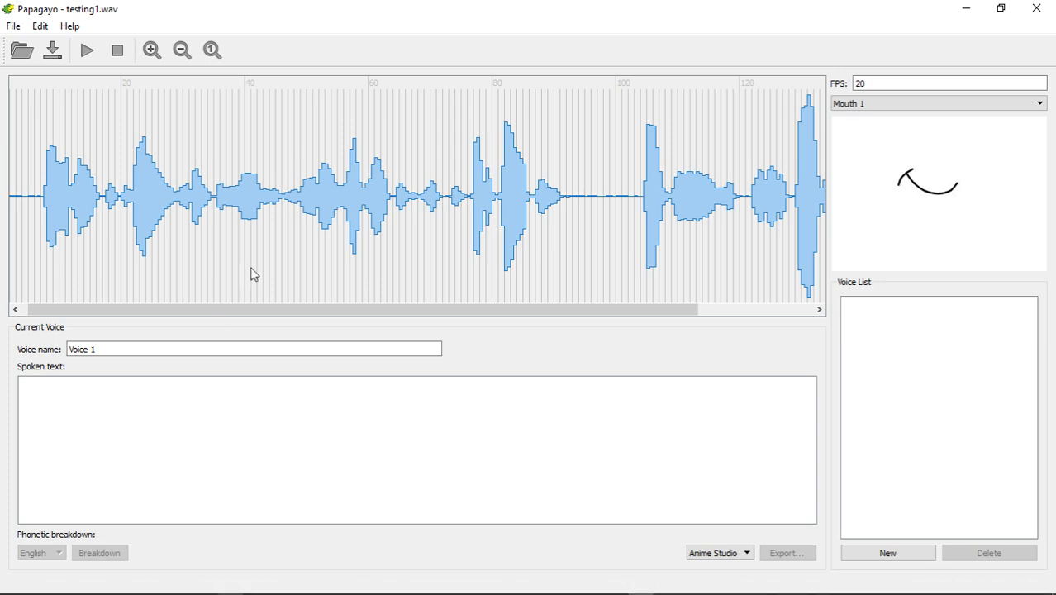
Paste the dictated sentence as the spoken text of Voice 1 and run the English phonetic breakdown.
{"action": "right_click", "coordinate": [158, 401]}
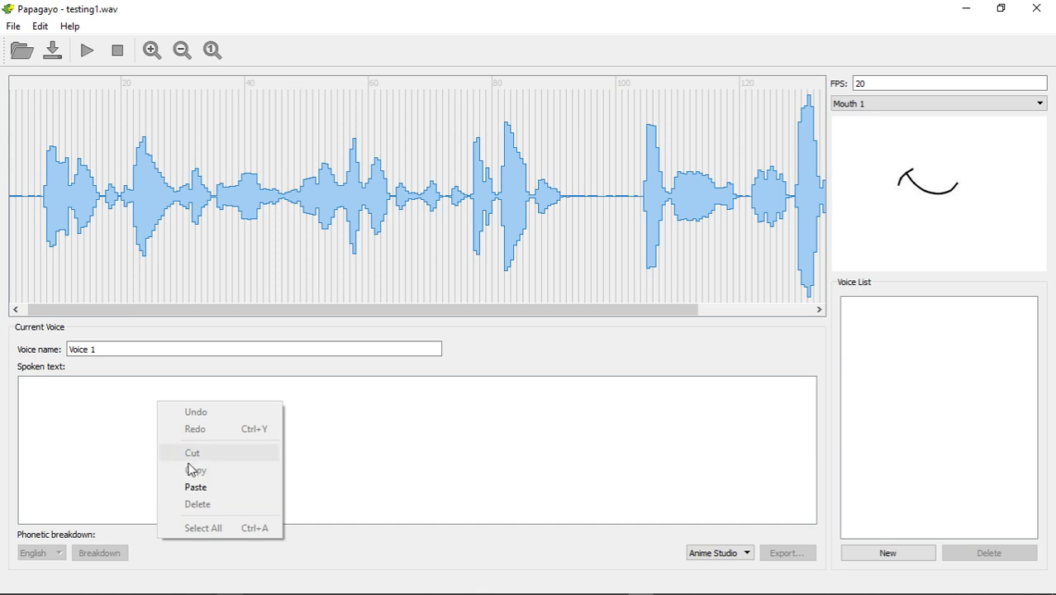
{"action": "left_click", "coordinate": [205, 489]}
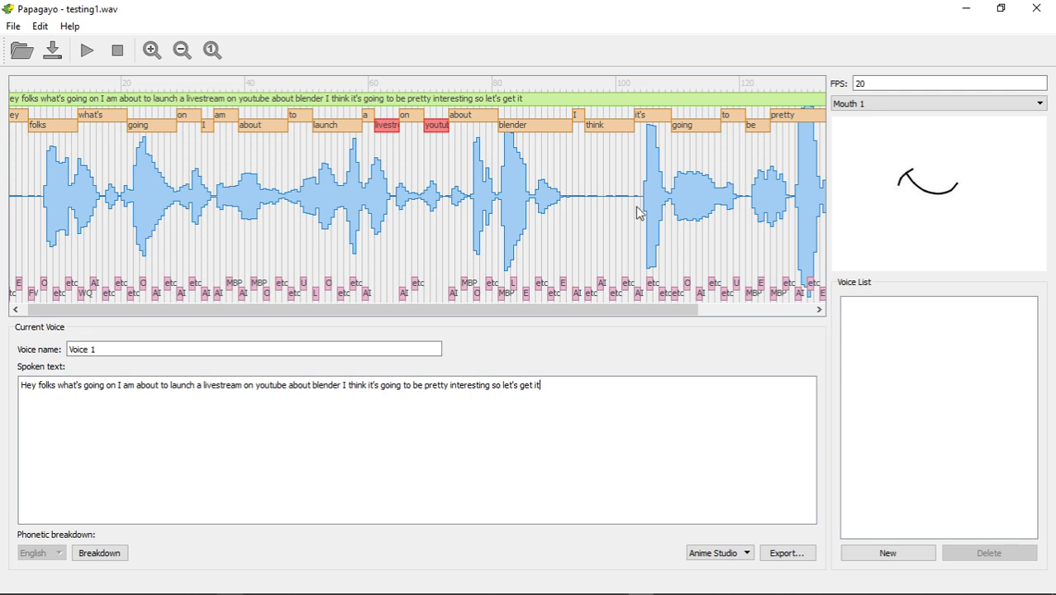
Try the Mouth 1, Mouth 2 and Gary C Martin mouth sets in the preview and play the lip sync with Gary C Martin.
{"action": "left_click_drag", "start_coordinate": [312, 313], "coordinate": [165, 306]}
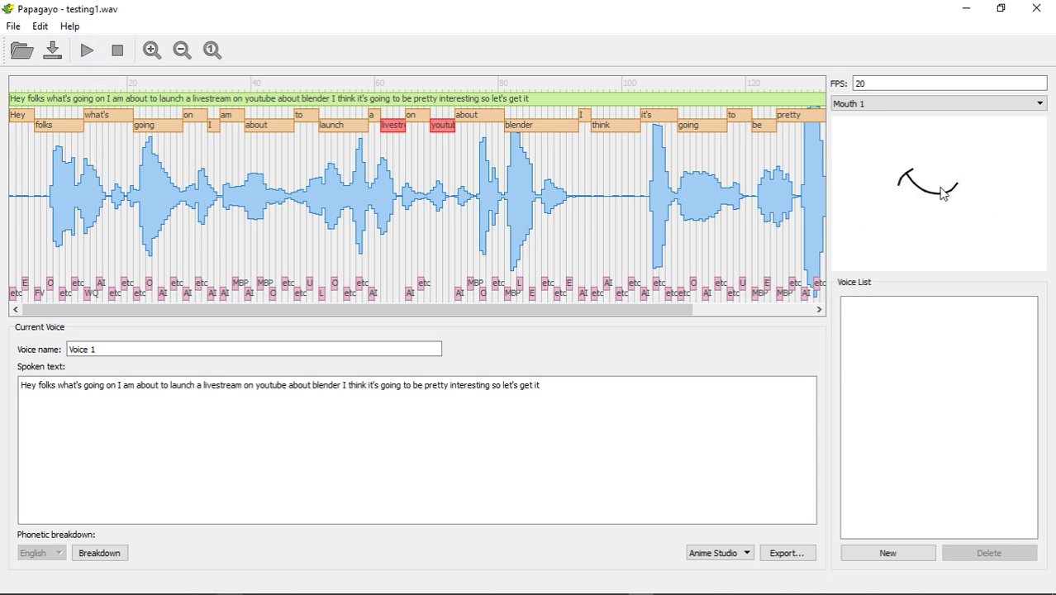
{"action": "left_click", "coordinate": [985, 105]}
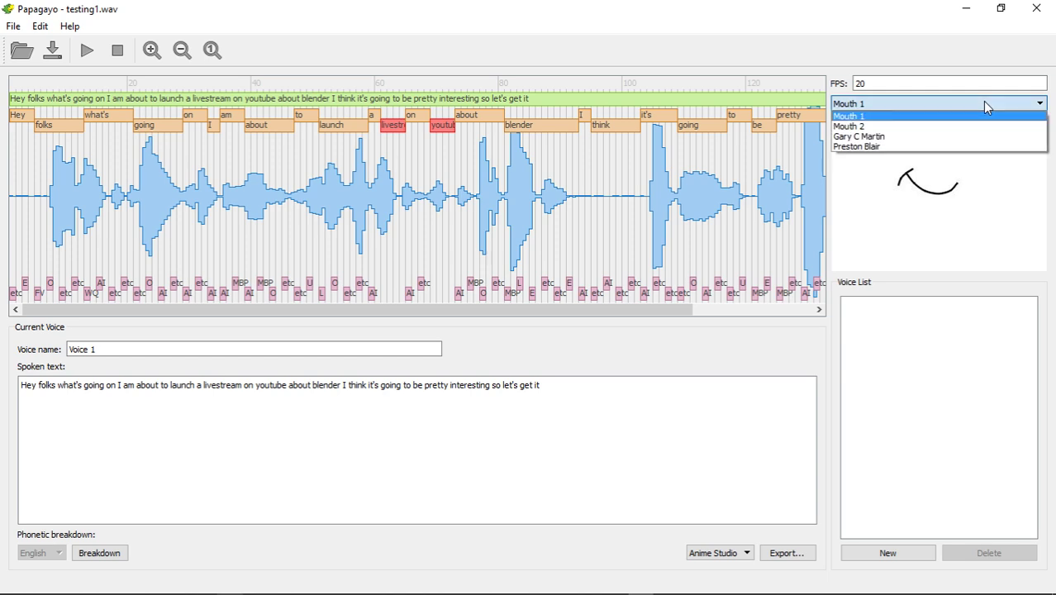
{"action": "left_click", "coordinate": [879, 117]}
{"action": "left_click", "coordinate": [877, 105]}
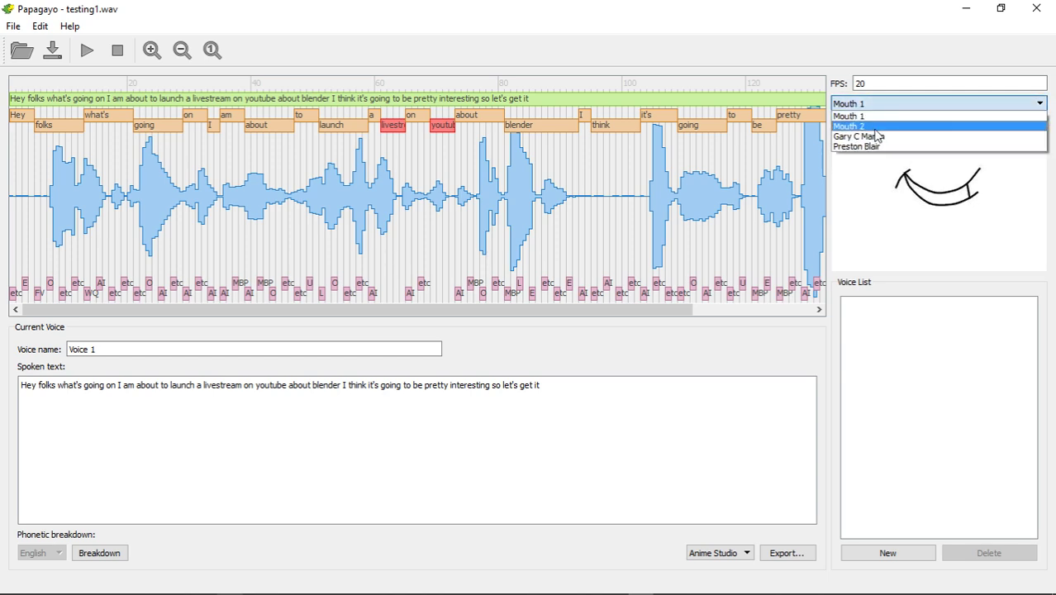
{"action": "left_click", "coordinate": [874, 126]}
{"action": "left_click", "coordinate": [883, 105]}
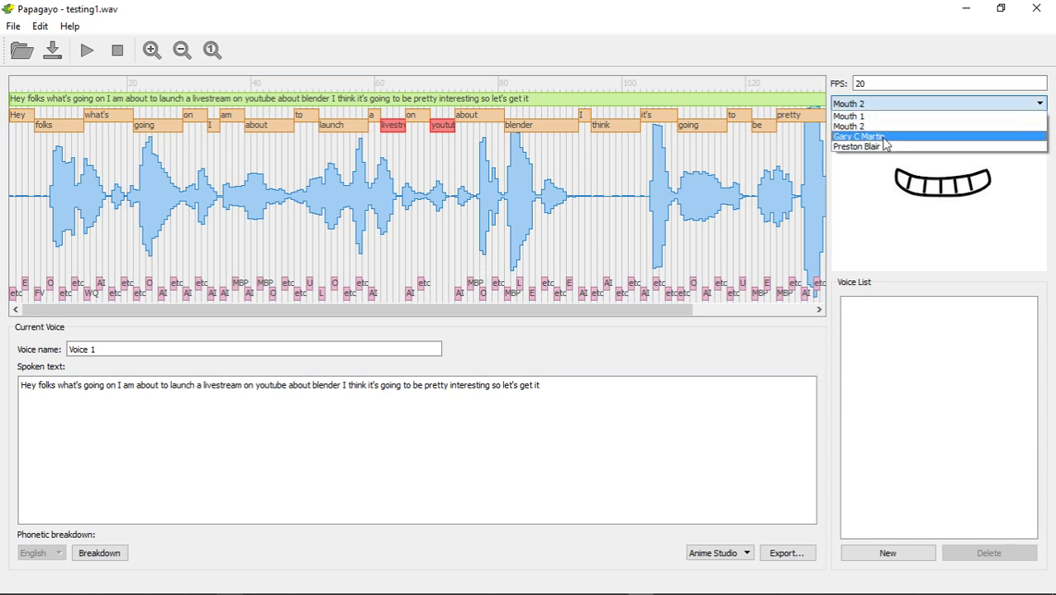
{"action": "left_click", "coordinate": [882, 137]}
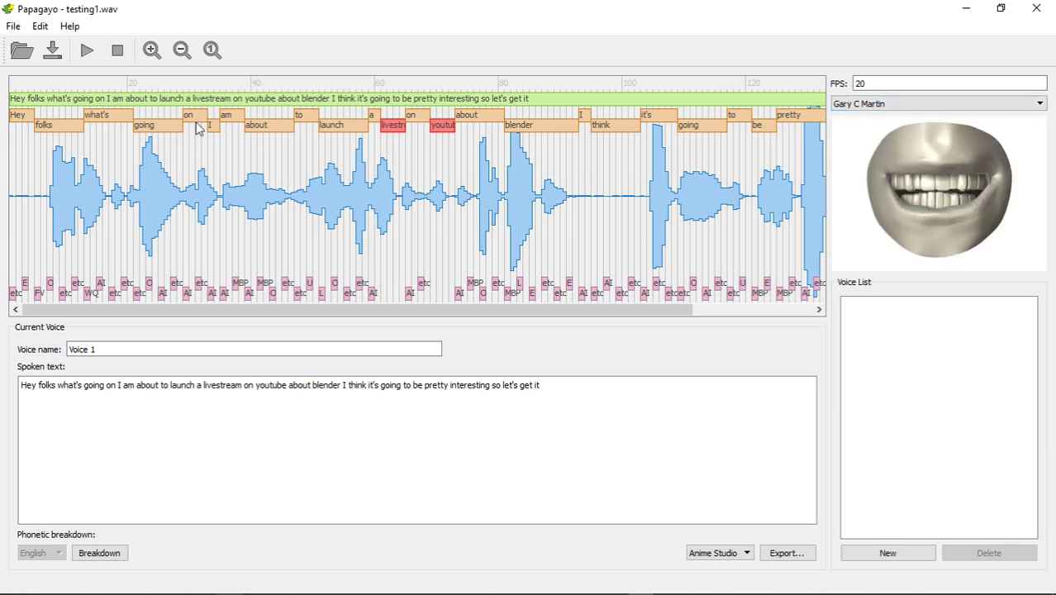
{"action": "left_click", "coordinate": [87, 51]}
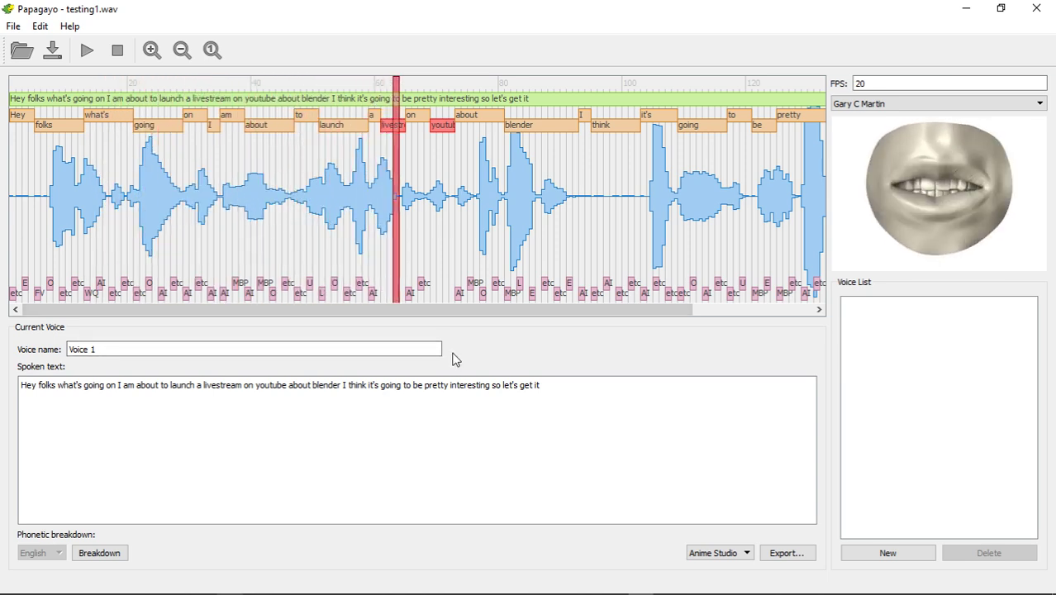
{"action": "left_click", "coordinate": [117, 51]}
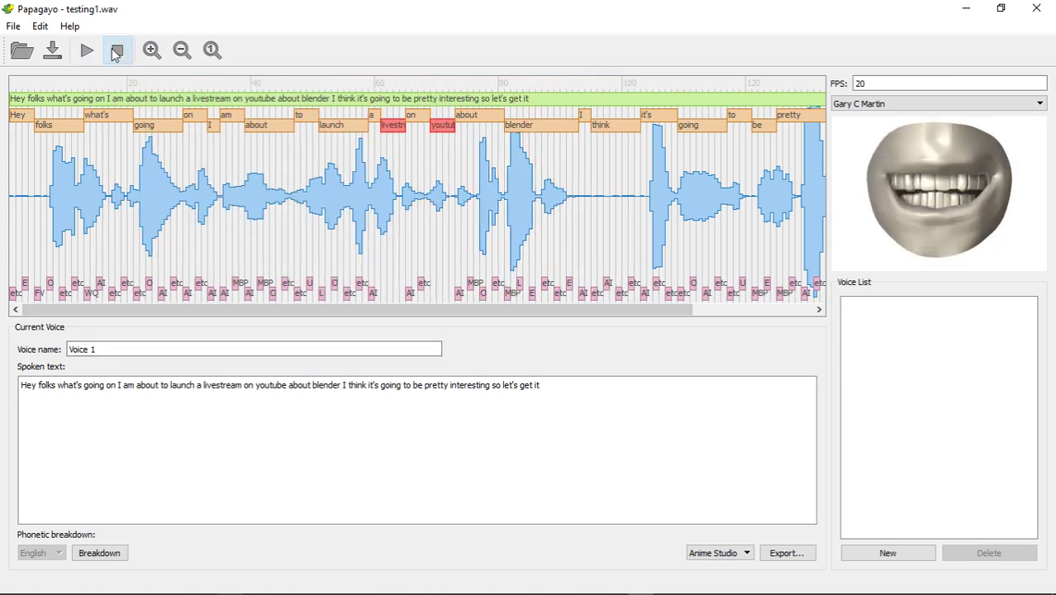
Set the mouth preview to Preston Blair, play back the lip-sync animation and stop it.
{"action": "left_click", "coordinate": [983, 102]}
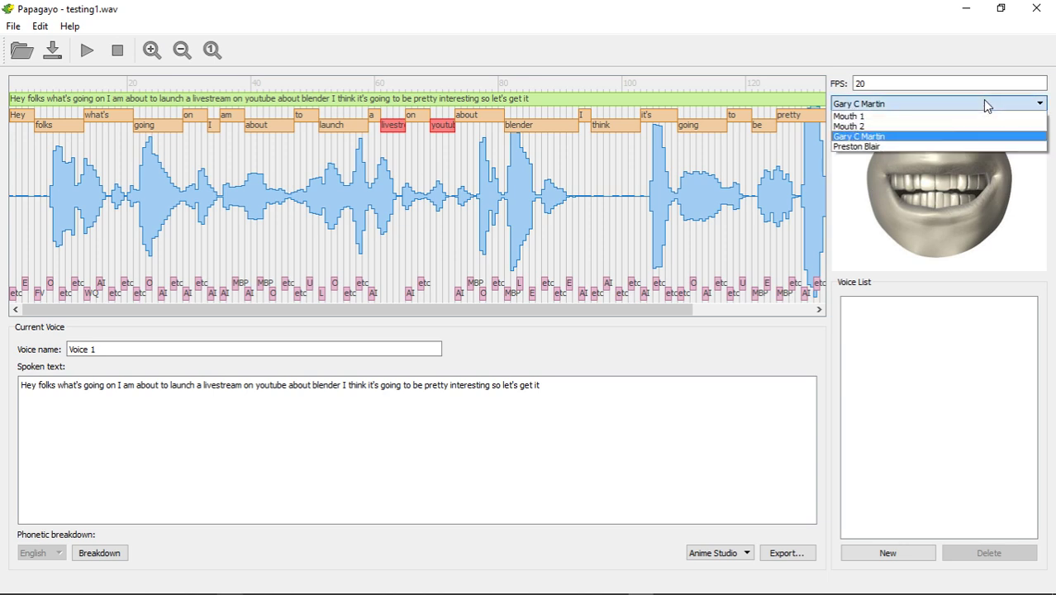
{"action": "left_click", "coordinate": [881, 147]}
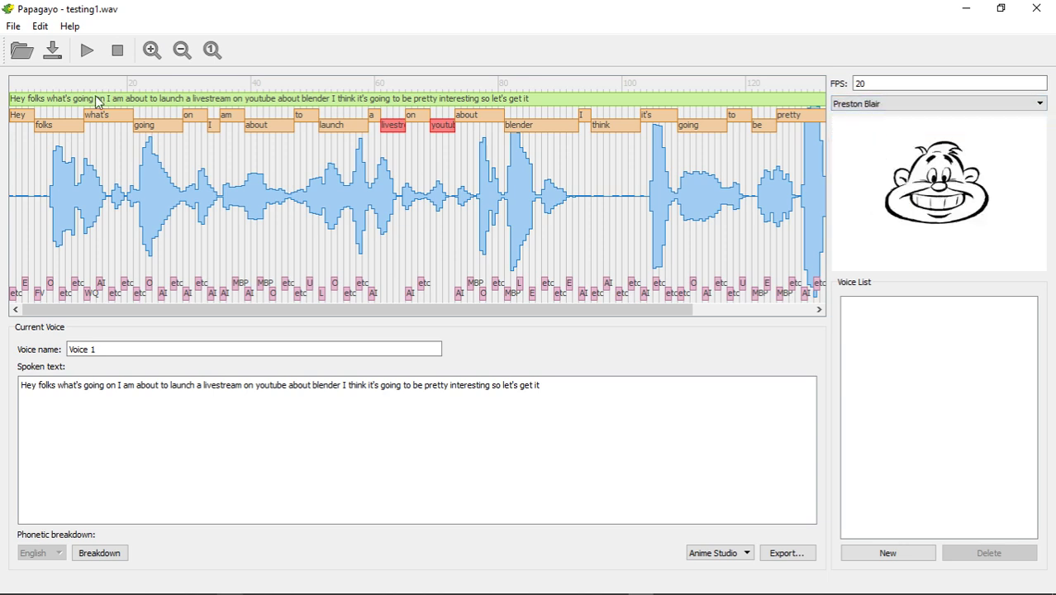
{"action": "left_click", "coordinate": [88, 51]}
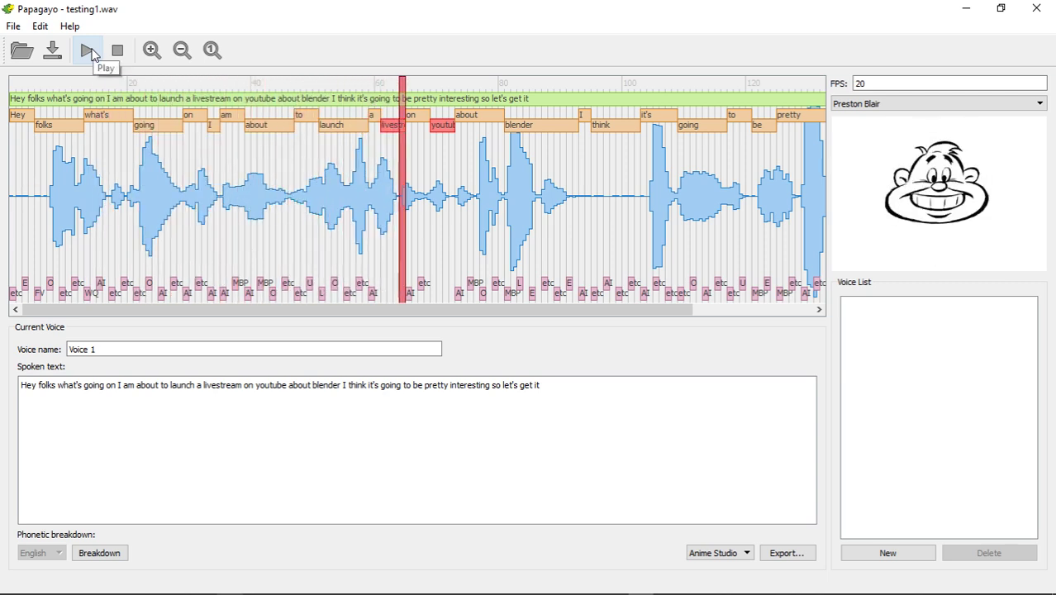
{"action": "left_click", "coordinate": [117, 52]}
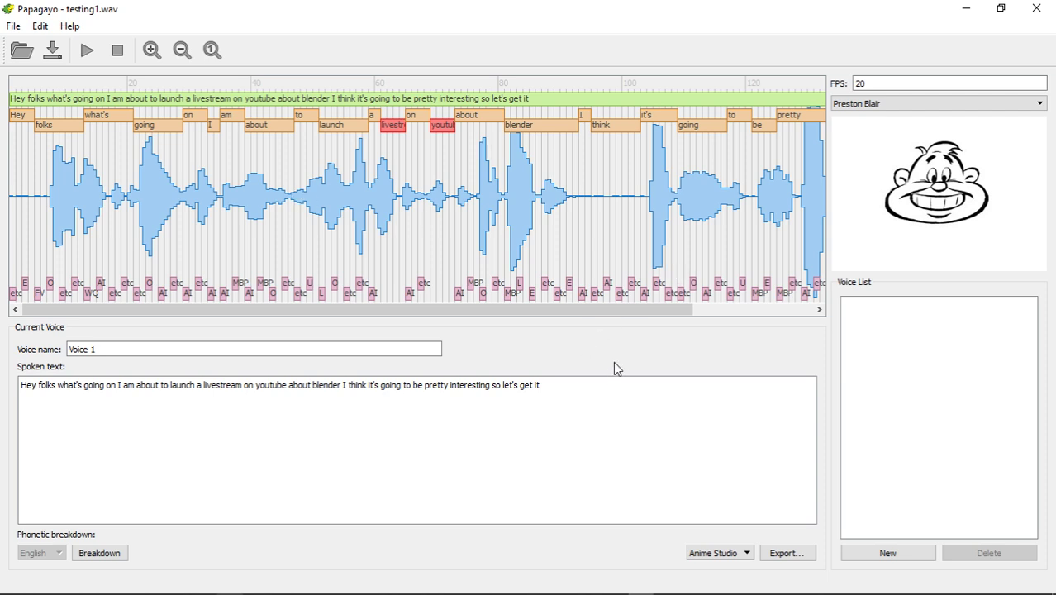
Open the export dialog for the voice data and dismiss it without saving a file.
{"action": "left_click", "coordinate": [786, 555]}
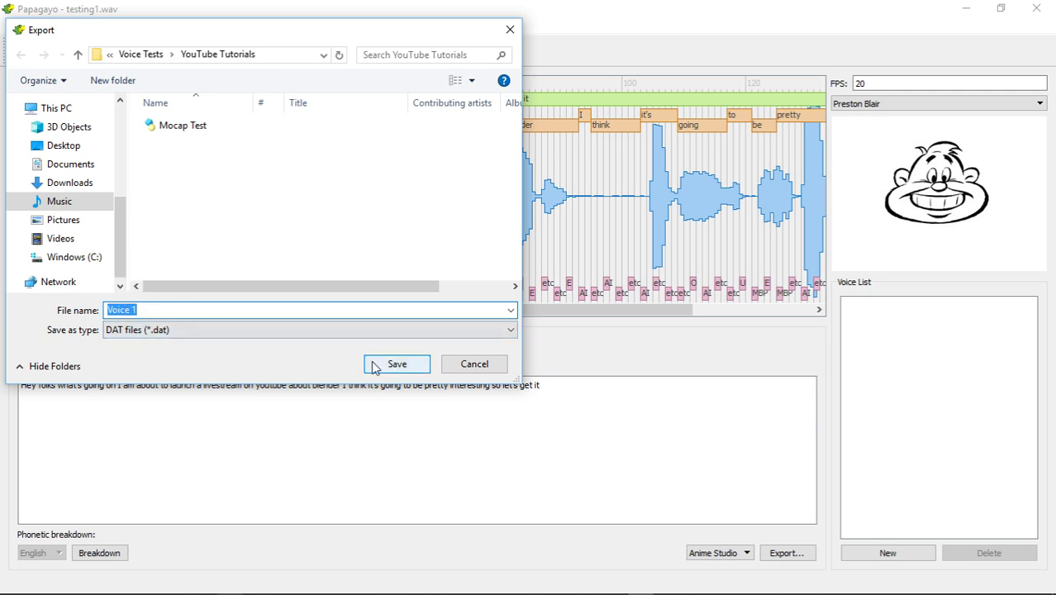
{"action": "left_click", "coordinate": [481, 364]}
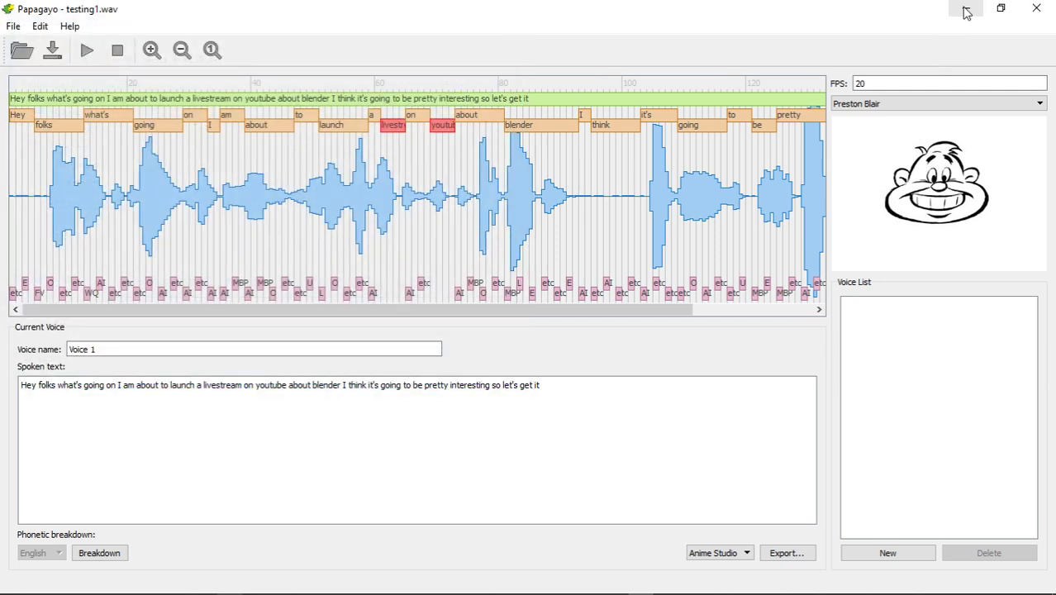
Minimize Papagayo and the browser, switch to the open Blender project and close it, discarding its unsaved changes.
{"action": "left_click", "coordinate": [966, 12]}
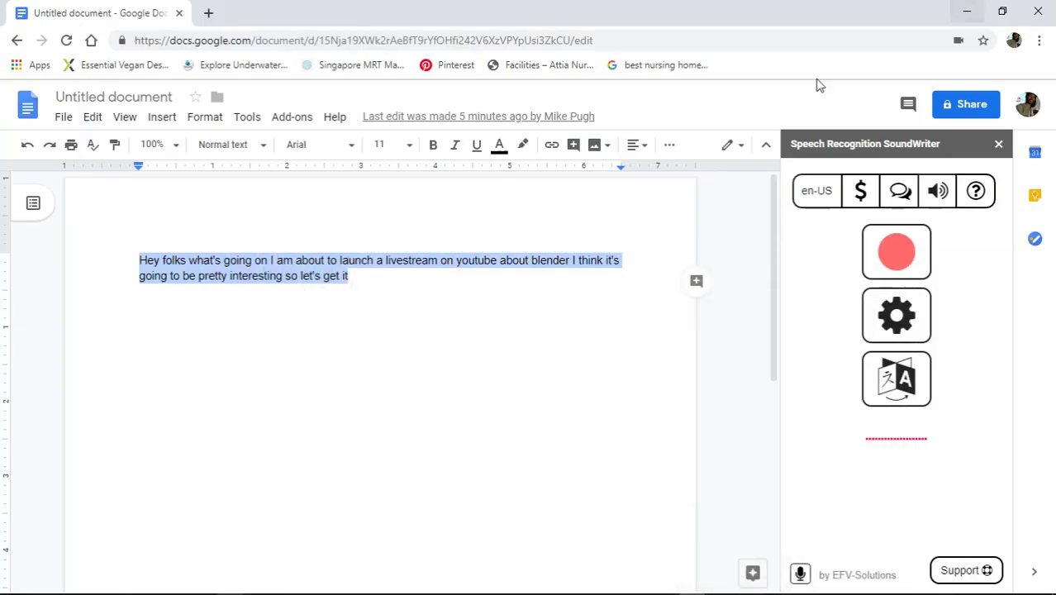
{"action": "left_click", "coordinate": [971, 12]}
{"action": "mouse_move", "coordinate": [564, 583]}
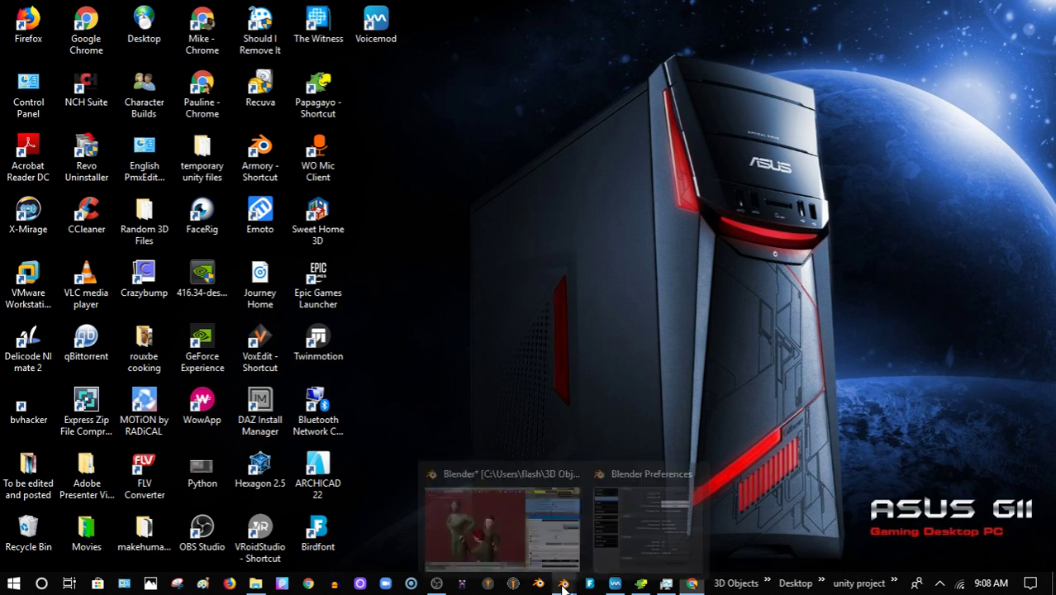
{"action": "left_click", "coordinate": [489, 506]}
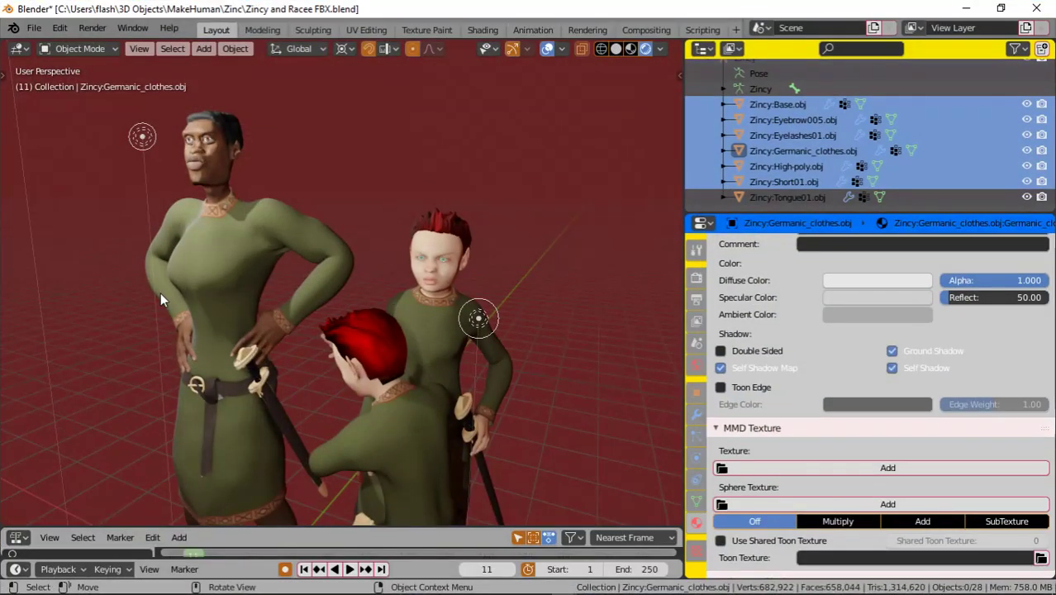
{"action": "left_click", "coordinate": [676, 75]}
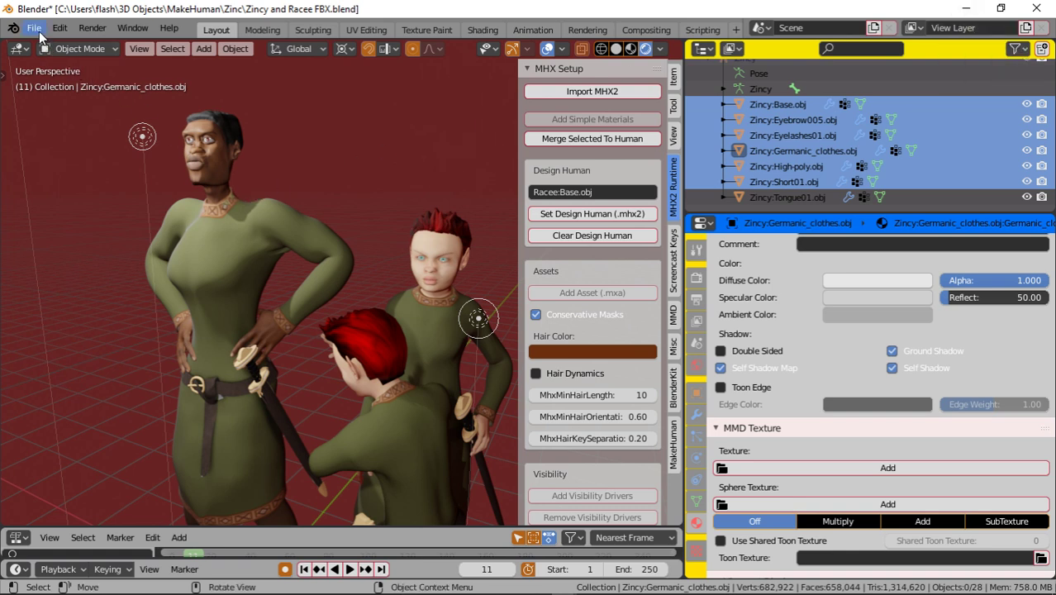
{"action": "left_click", "coordinate": [1048, 12]}
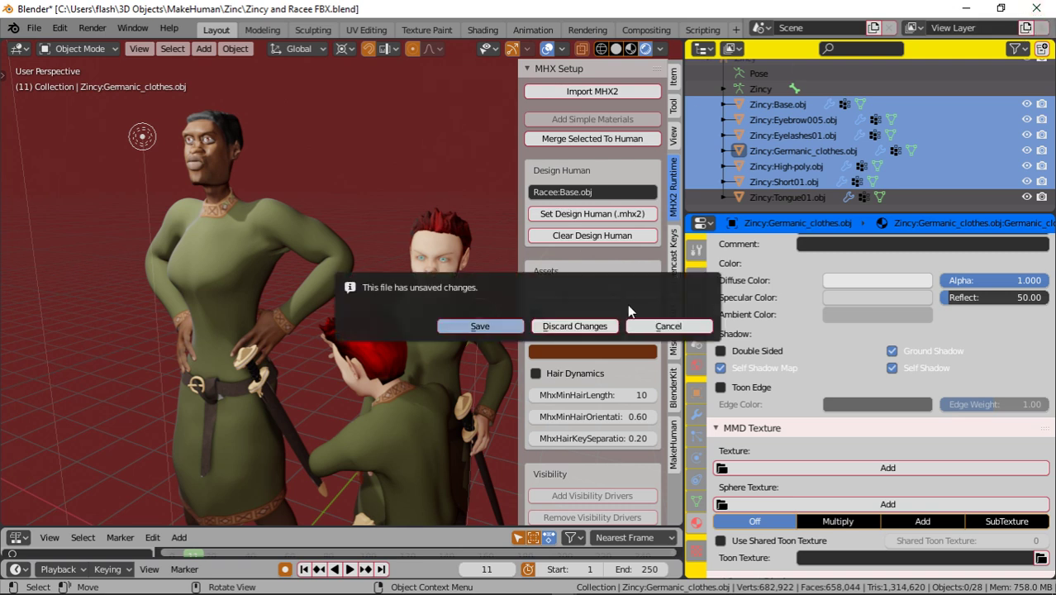
{"action": "left_click", "coordinate": [582, 324]}
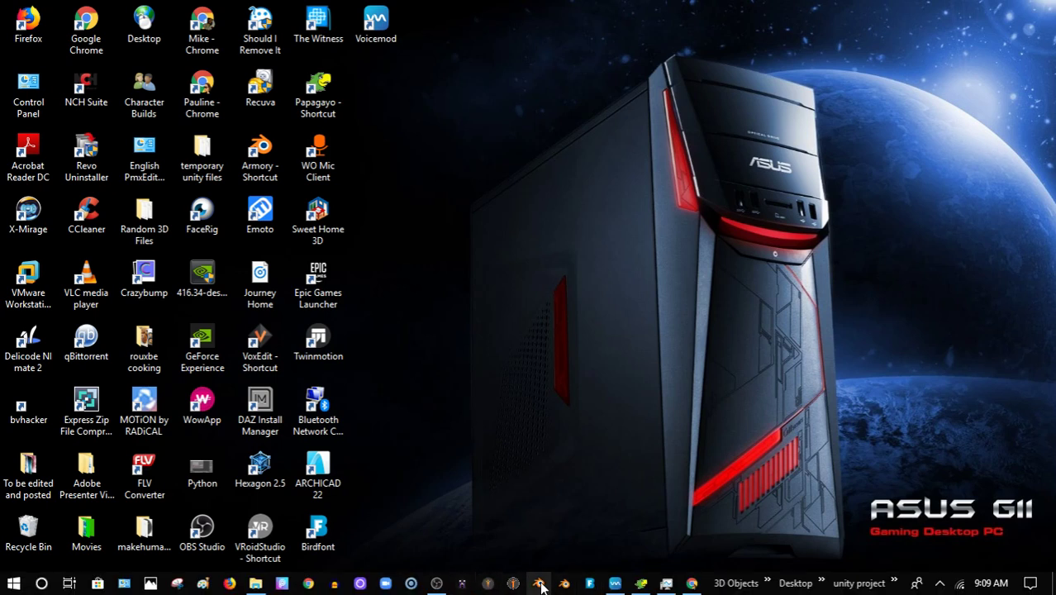
Launch Blender 2.79 with its default scene.
{"action": "left_click", "coordinate": [539, 583]}
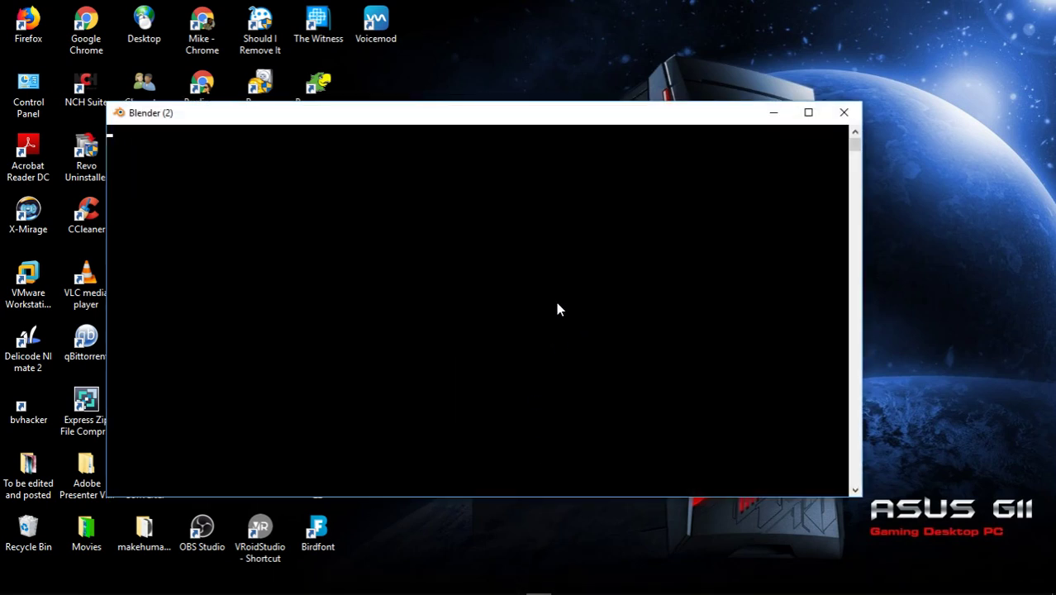
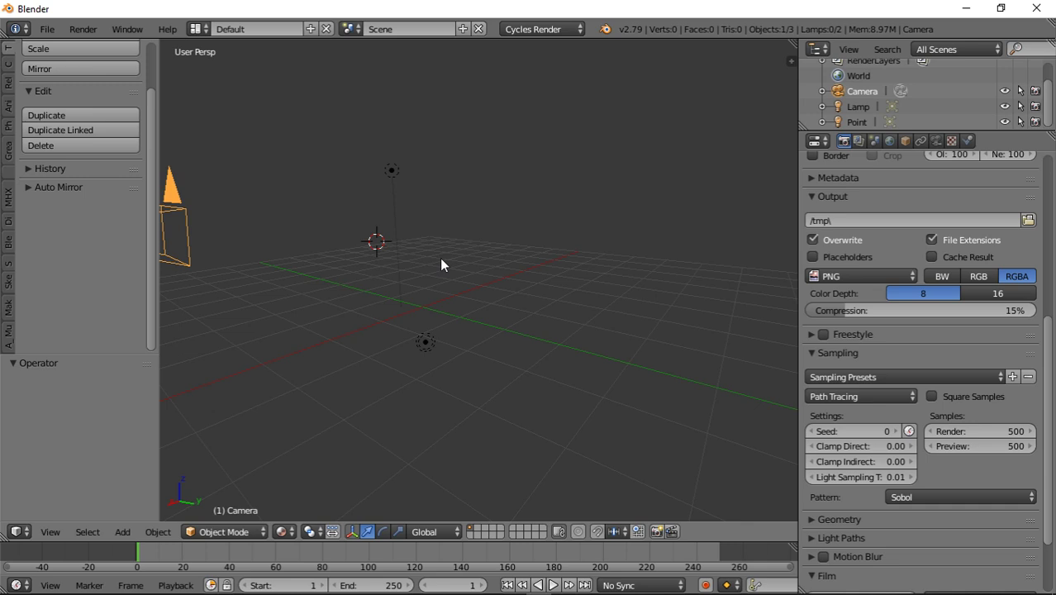
{"action": "middle_click_drag", "start_coordinate": [448, 274], "coordinate": [431, 290]}
{"action": "scroll", "coordinate": [478, 298], "scroll_direction": "down", "scroll_amount": 3}
{"action": "scroll", "coordinate": [480, 300], "scroll_direction": "down", "scroll_amount": 1}
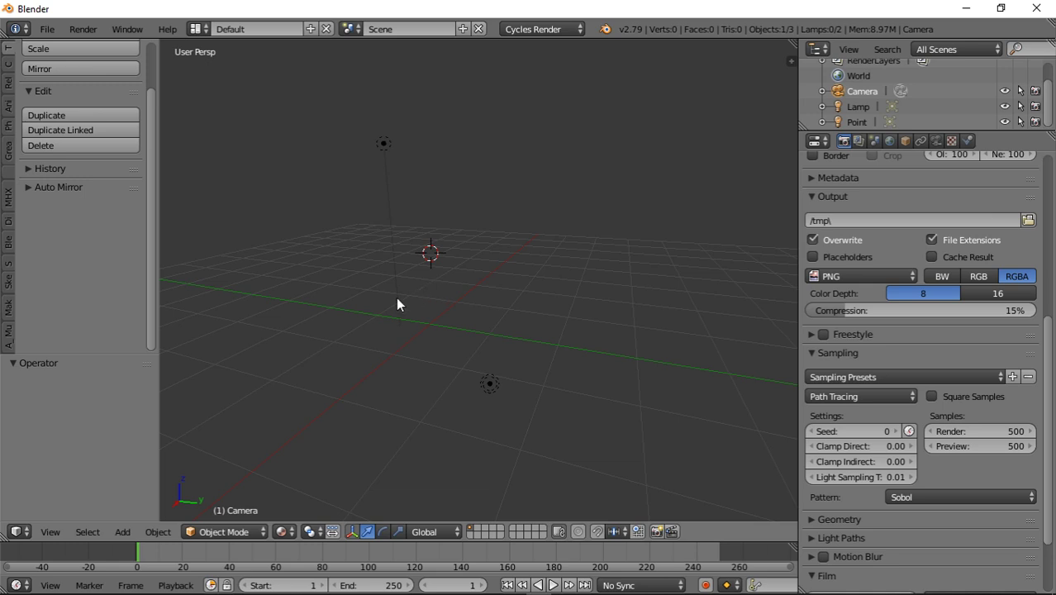
{"action": "middle_click_drag", "start_coordinate": [396, 297], "coordinate": [420, 296]}
{"action": "scroll", "coordinate": [477, 292], "scroll_direction": "down", "scroll_amount": 3}
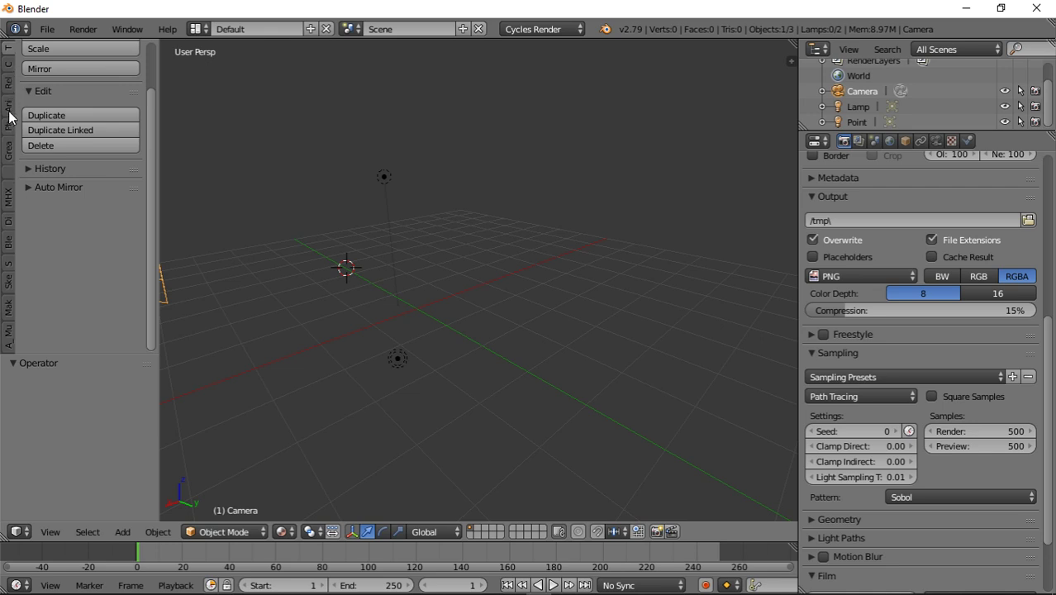
Examine the MakeHuman add-on's human import settings and display the MHX2 Runtime import tools.
{"action": "left_click", "coordinate": [8, 336]}
{"action": "left_click", "coordinate": [8, 311]}
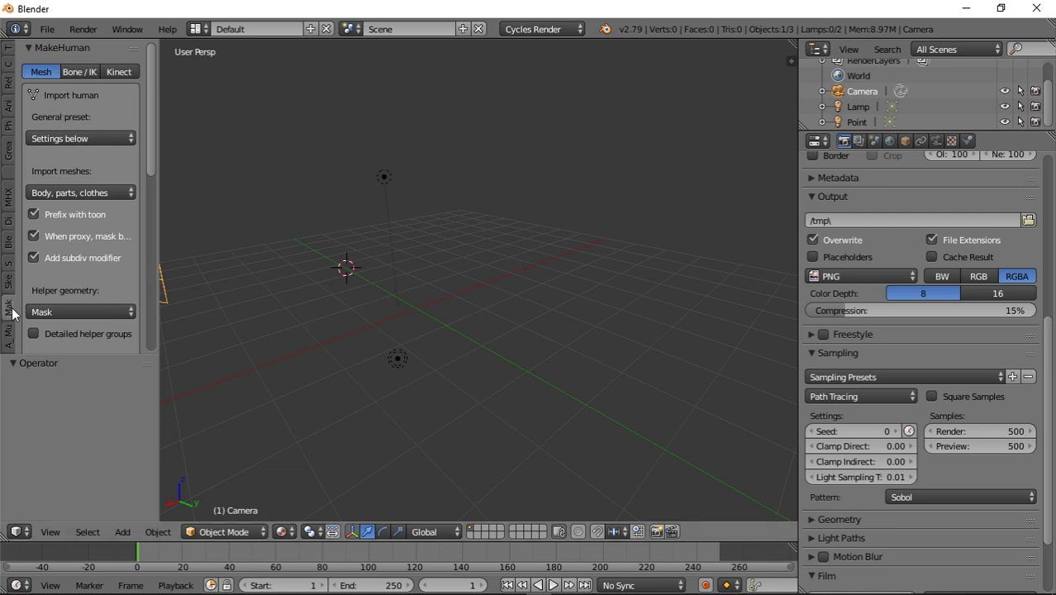
{"action": "left_click_drag", "start_coordinate": [15, 352], "coordinate": [22, 499]}
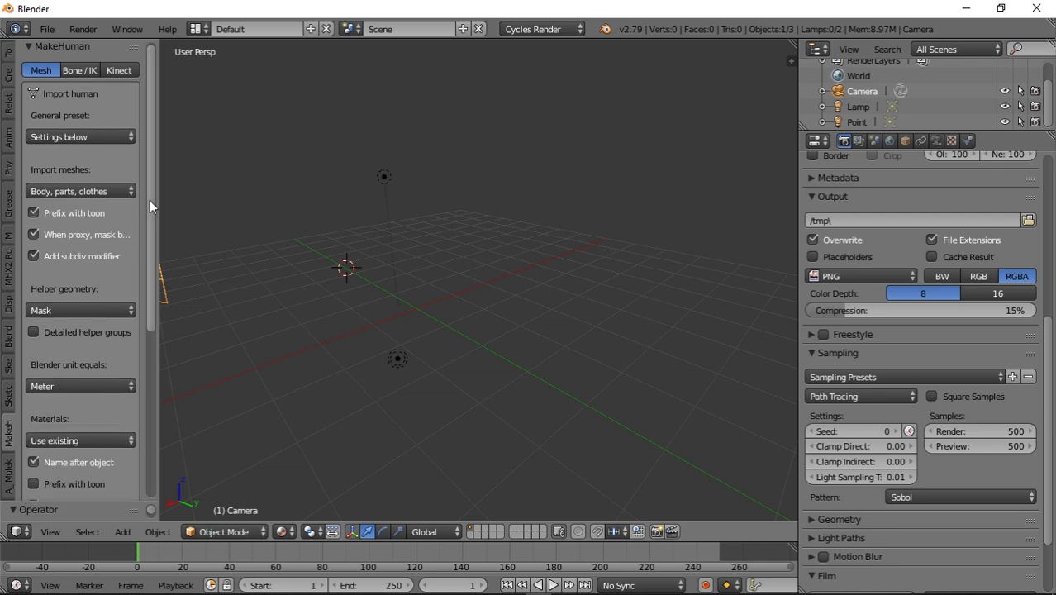
{"action": "left_click_drag", "start_coordinate": [149, 200], "coordinate": [154, 132]}
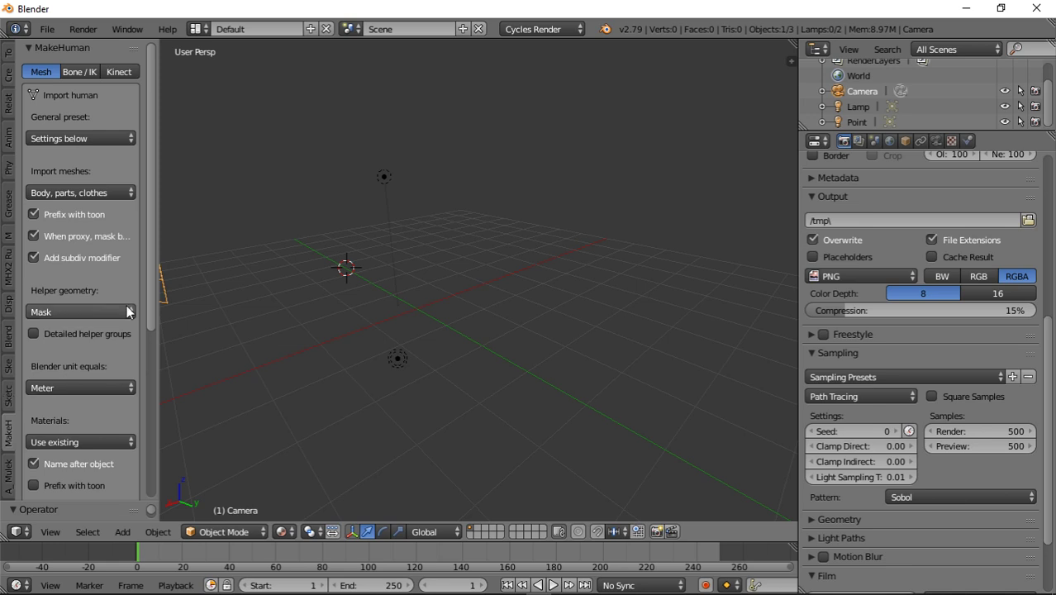
{"action": "left_click_drag", "start_coordinate": [150, 236], "coordinate": [152, 405]}
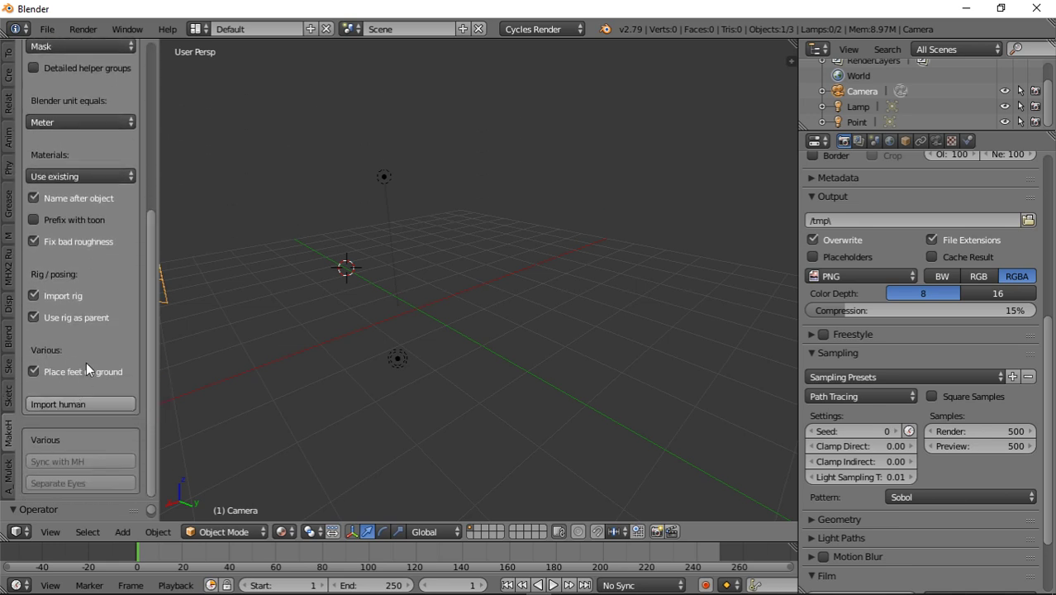
{"action": "left_click_drag", "start_coordinate": [152, 260], "coordinate": [146, 295]}
{"action": "left_click", "coordinate": [791, 61]}
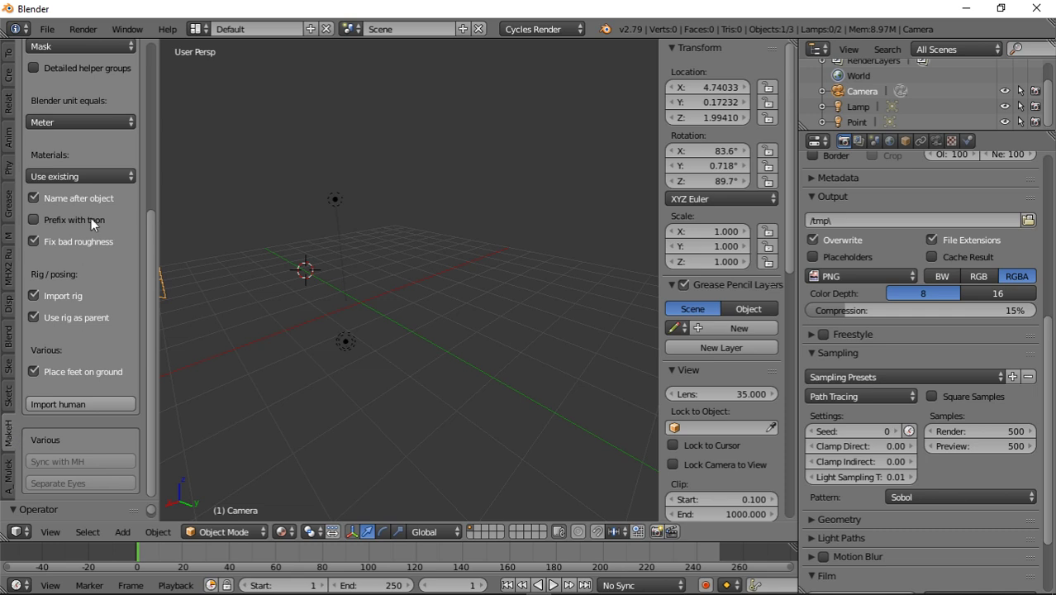
{"action": "scroll", "coordinate": [91, 207], "scroll_direction": "up", "scroll_amount": 8}
{"action": "scroll", "coordinate": [84, 150], "scroll_direction": "up", "scroll_amount": 1}
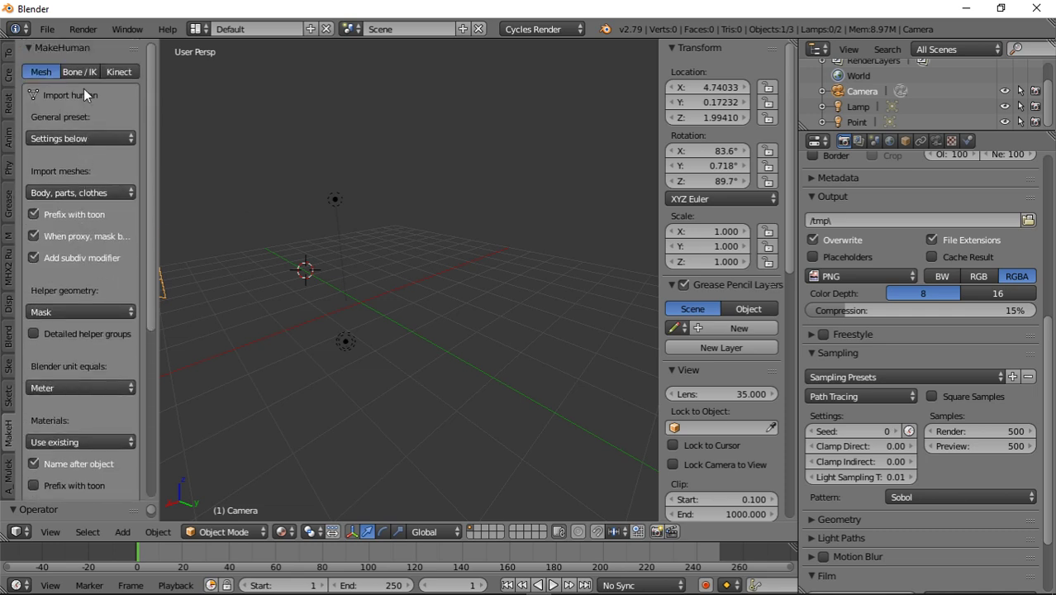
{"action": "left_click", "coordinate": [9, 279]}
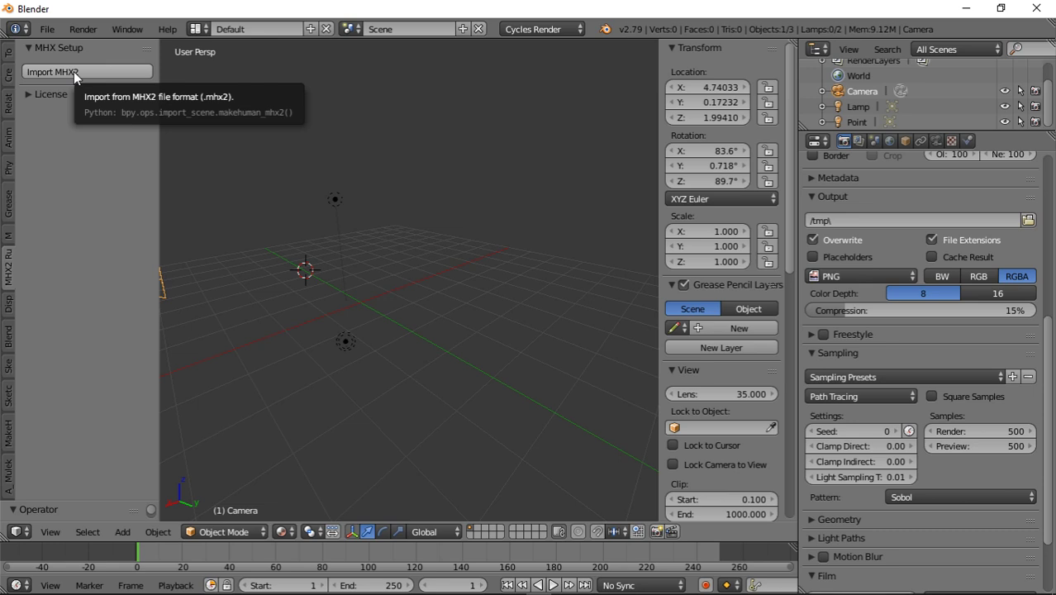
Switch to Papagayo and close it without saving the changes to the testing1.wav document.
{"action": "mouse_move", "coordinate": [512, 587]}
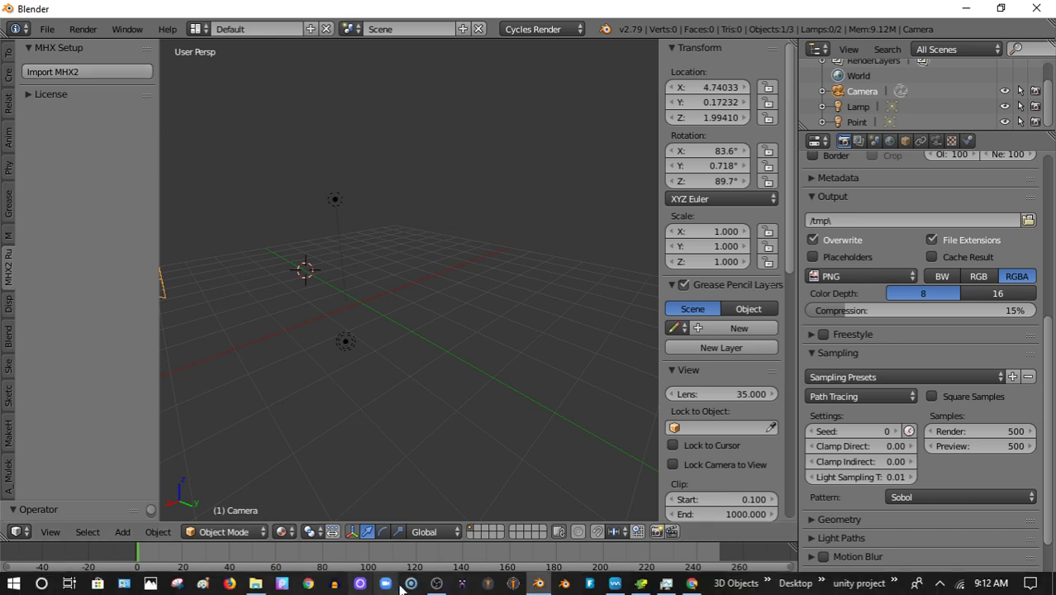
{"action": "left_click", "coordinate": [512, 584]}
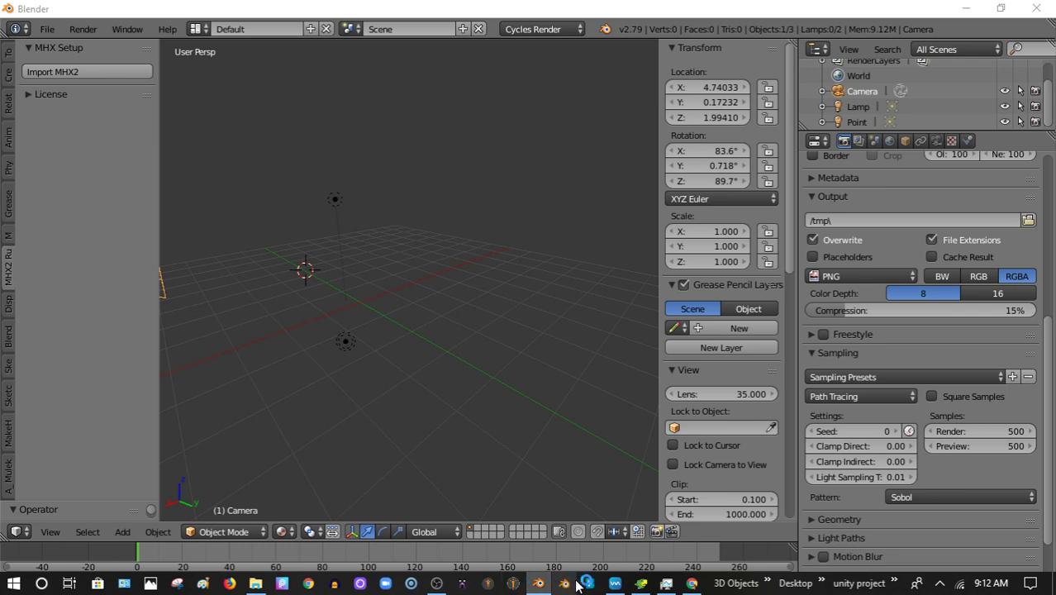
{"action": "left_click", "coordinate": [641, 585]}
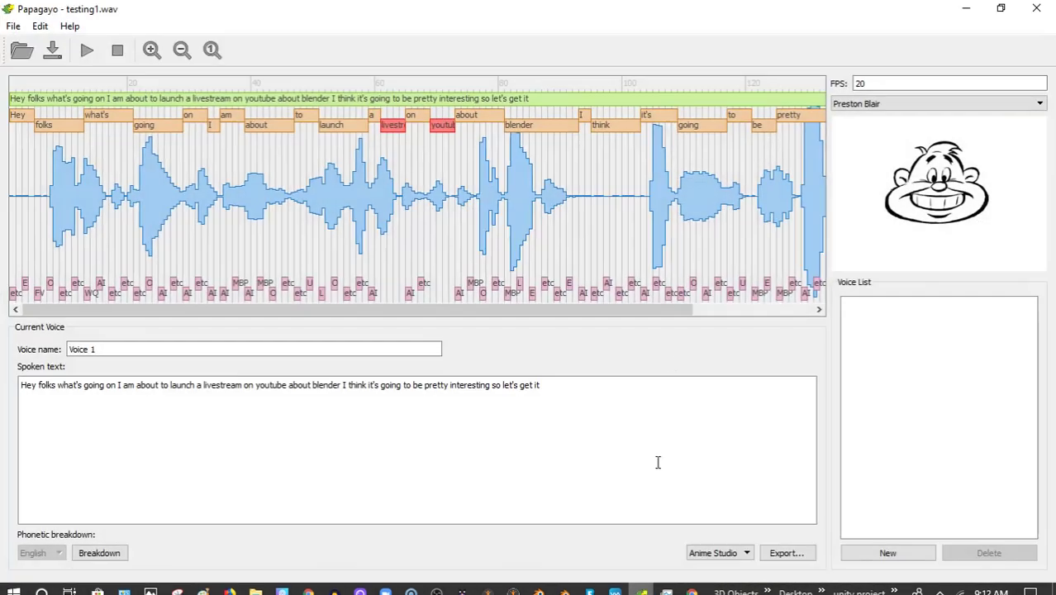
{"action": "left_click", "coordinate": [1037, 12]}
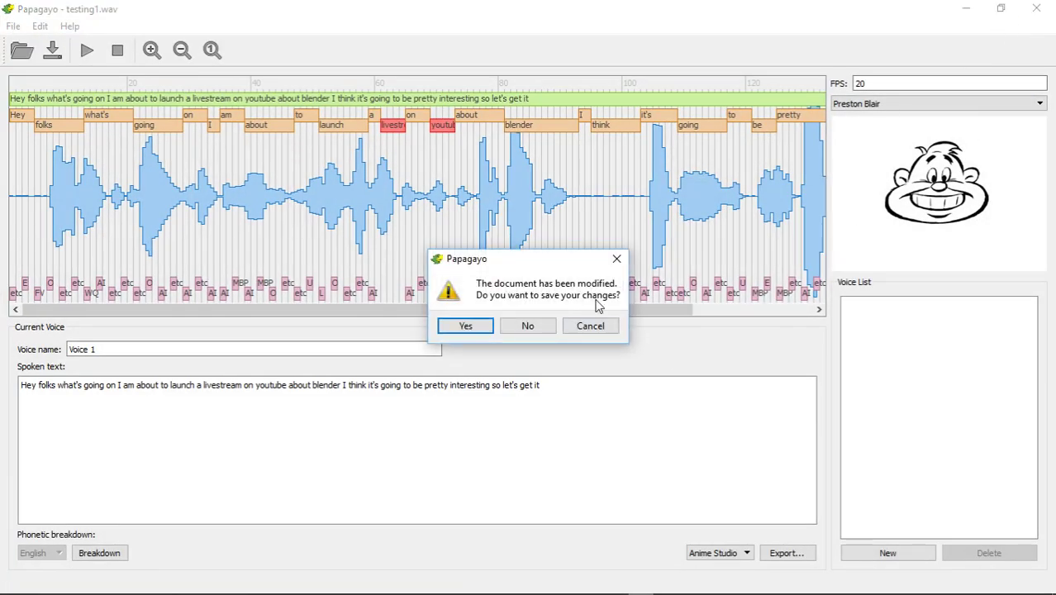
{"action": "left_click", "coordinate": [533, 327]}
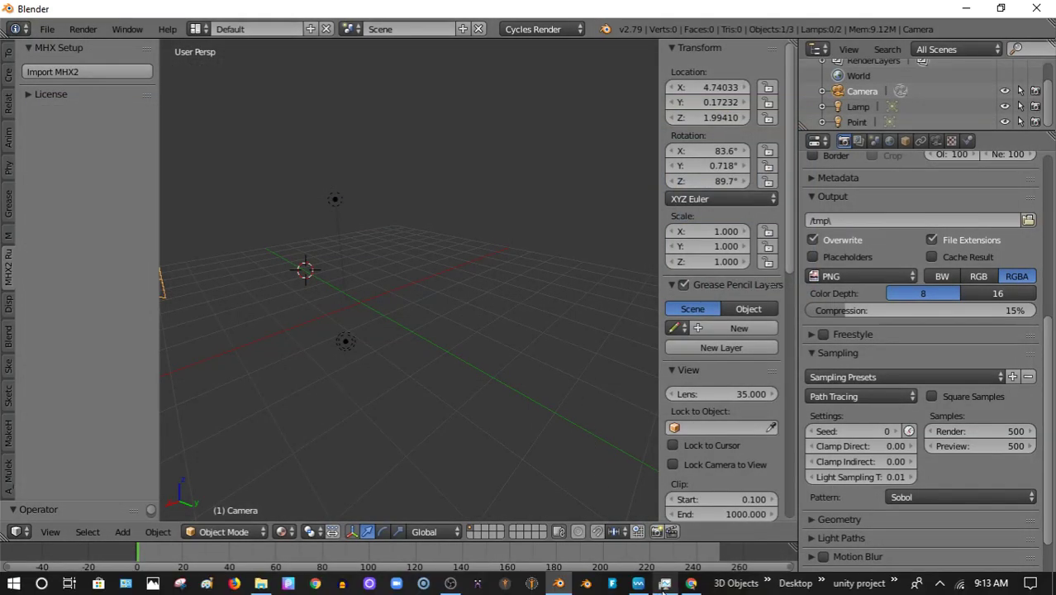
Switch to the browser window with the untitled Google Docs document and close it.
{"action": "mouse_move", "coordinate": [691, 582]}
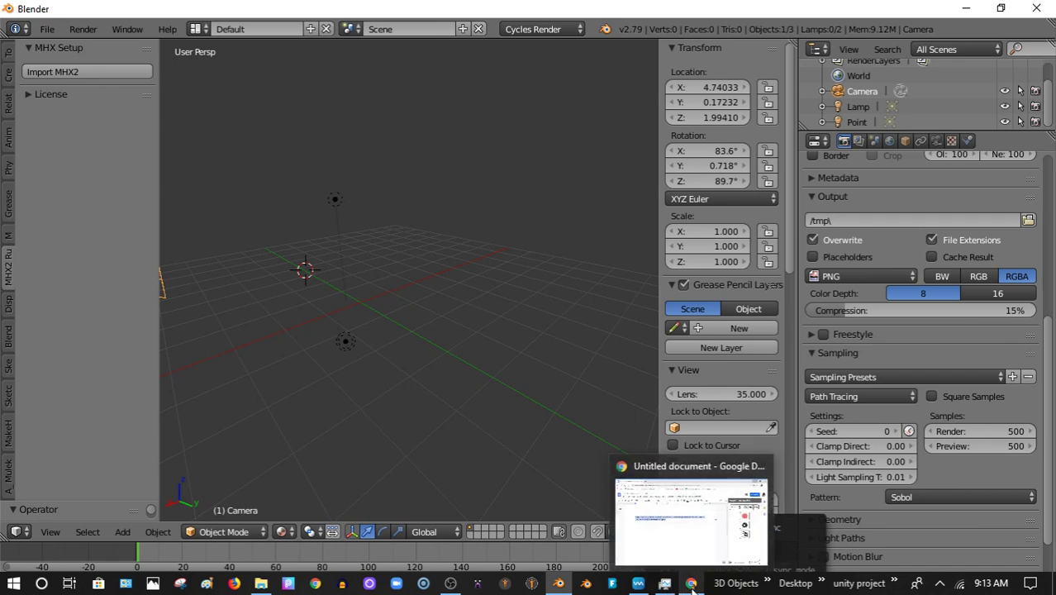
{"action": "left_click", "coordinate": [692, 521]}
{"action": "left_click", "coordinate": [1040, 12]}
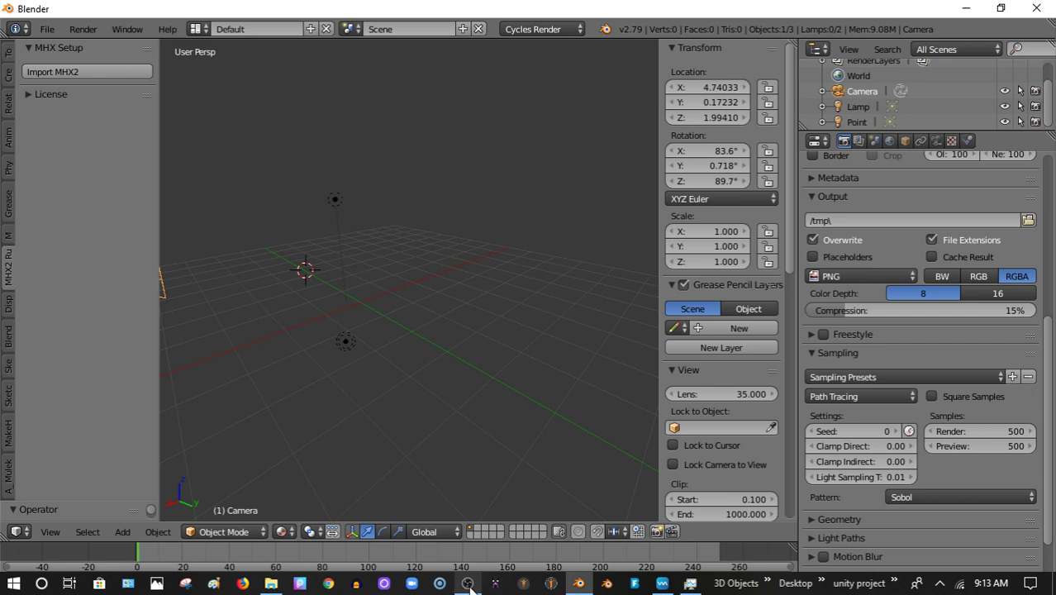
Switch to MakeHuman and load the saved Fro character, viewing his head up close.
{"action": "mouse_move", "coordinate": [469, 584]}
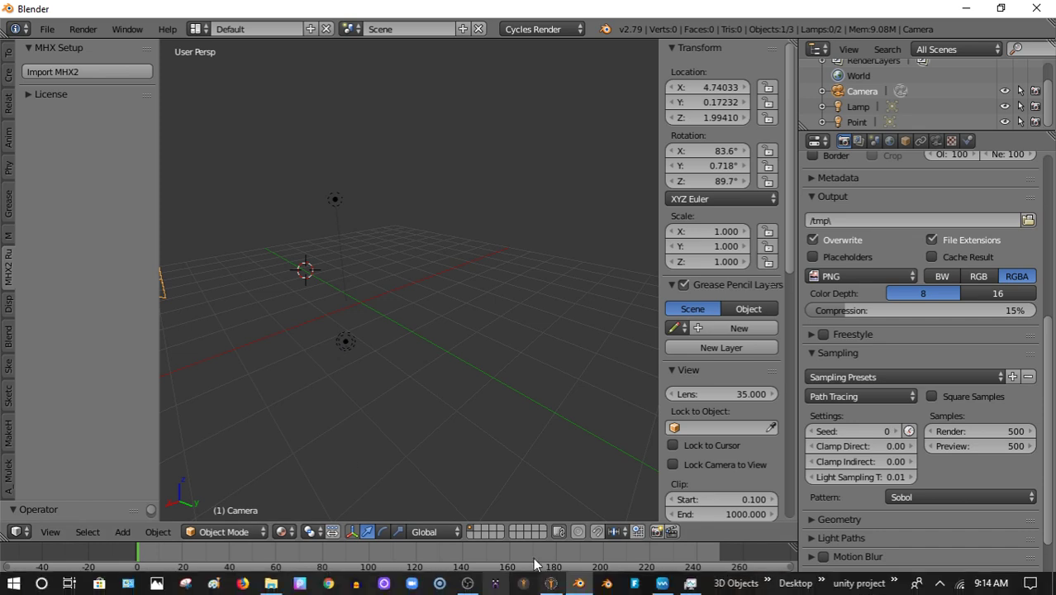
{"action": "left_click", "coordinate": [550, 587]}
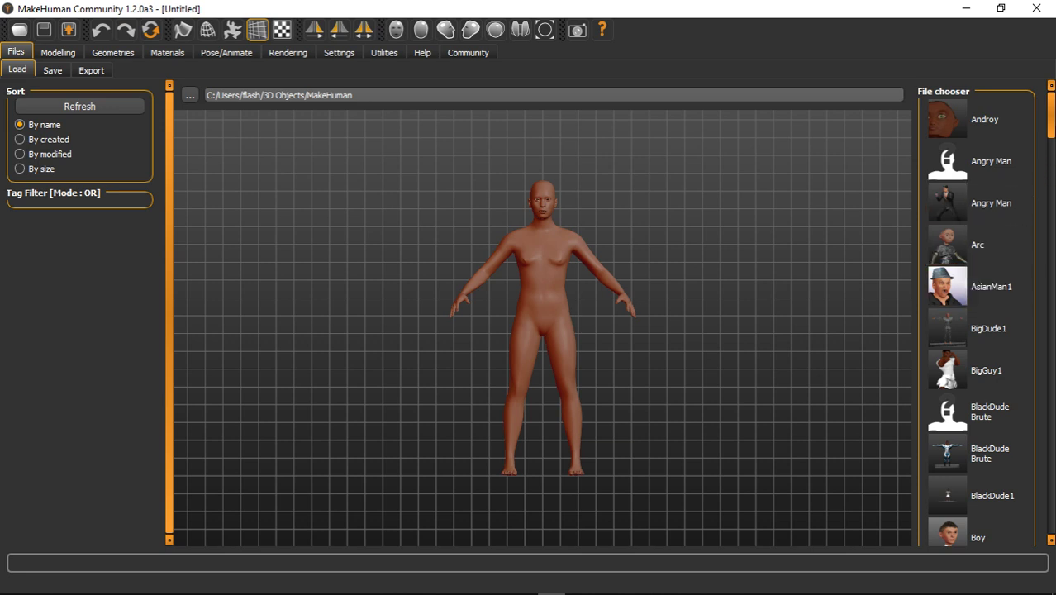
{"action": "left_click_drag", "start_coordinate": [1050, 132], "coordinate": [1050, 246]}
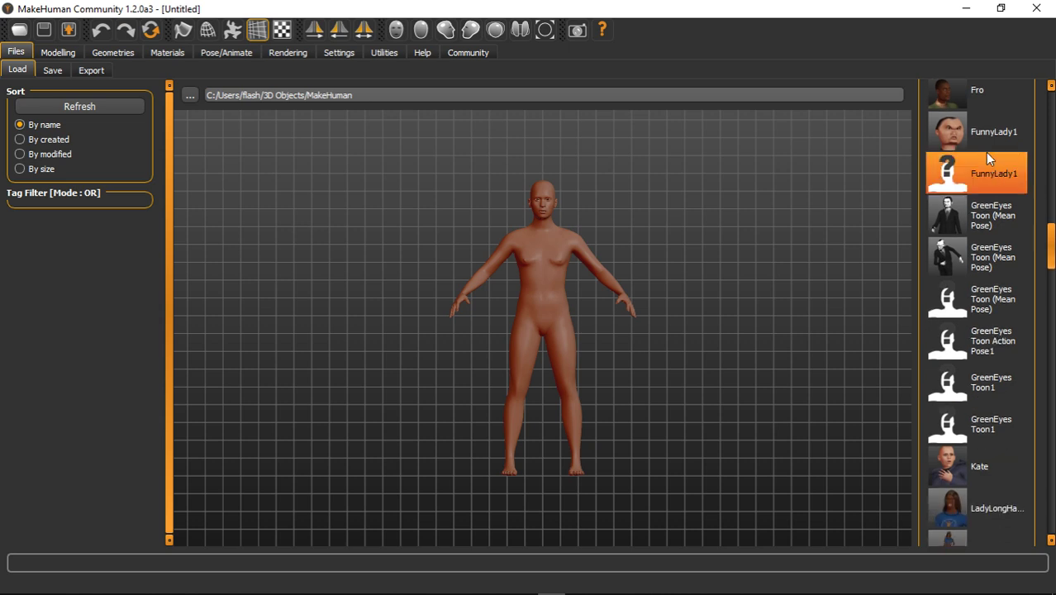
{"action": "left_click", "coordinate": [985, 105]}
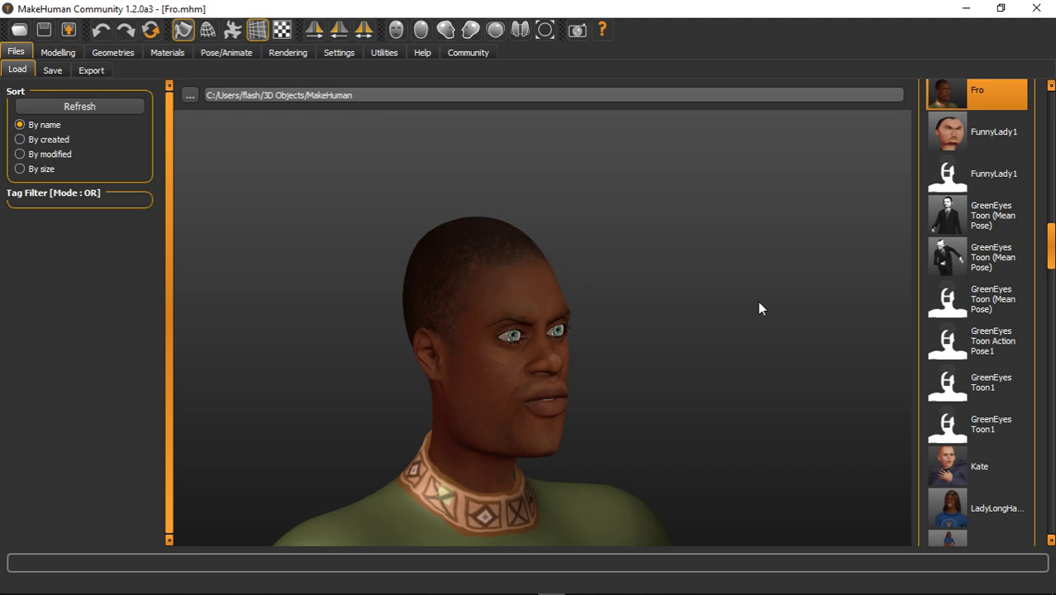
{"action": "mouse_move", "coordinate": [644, 390]}
{"action": "right_mouse_down"}
{"action": "mouse_move", "coordinate": [632, 370]}
{"action": "mouse_move", "coordinate": [659, 381]}
{"action": "right_mouse_up"}
{"action": "left_click_drag", "start_coordinate": [659, 376], "coordinate": [690, 384]}
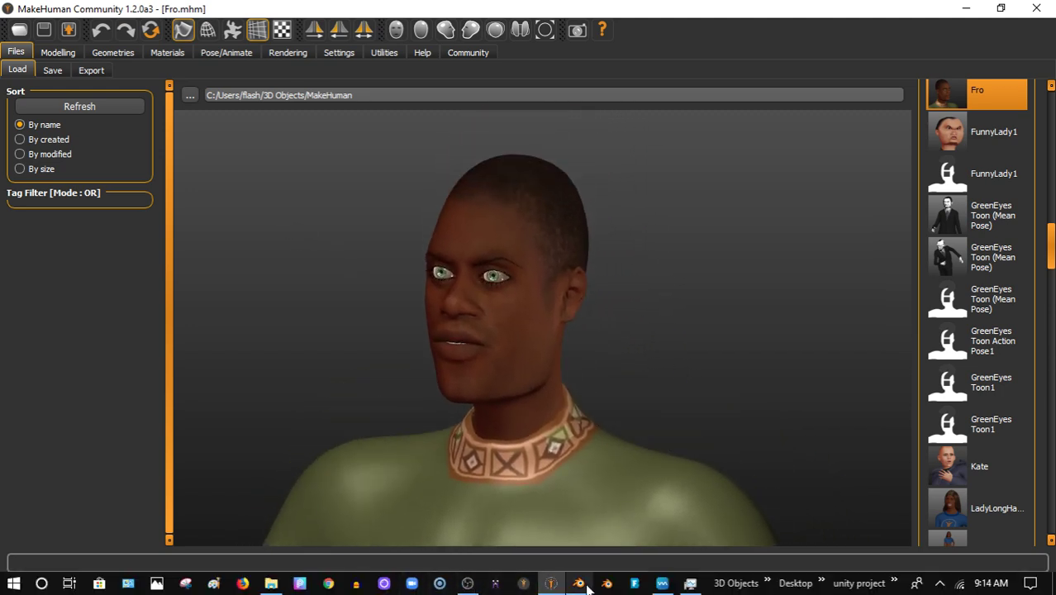
Display the export settings for Fro and choose MakeHuman Exchange (mhx2) as the mesh format.
{"action": "mouse_move", "coordinate": [579, 582]}
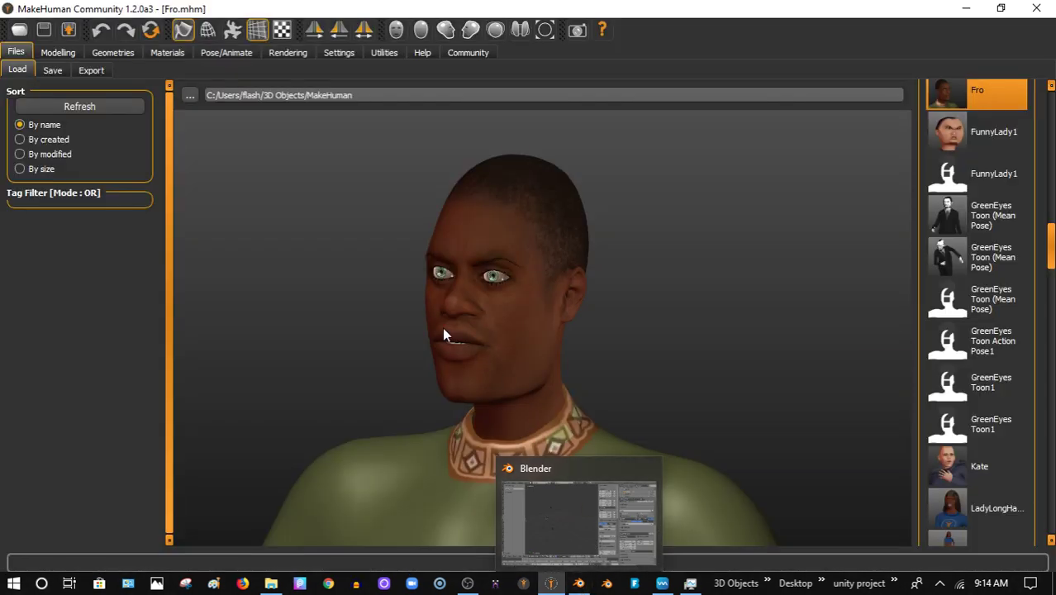
{"action": "left_click", "coordinate": [91, 70]}
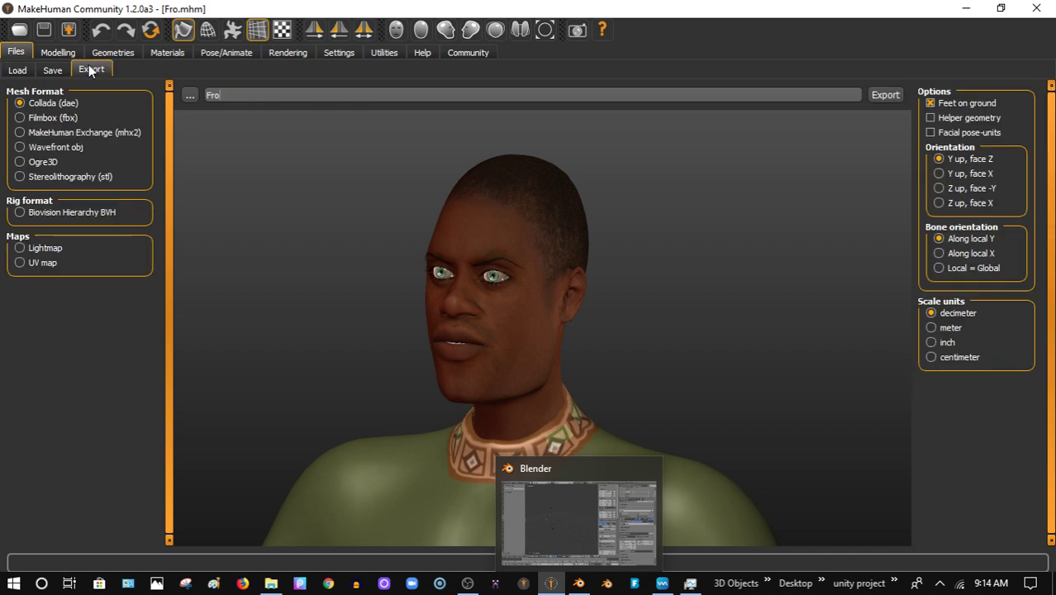
{"action": "left_click", "coordinate": [19, 133]}
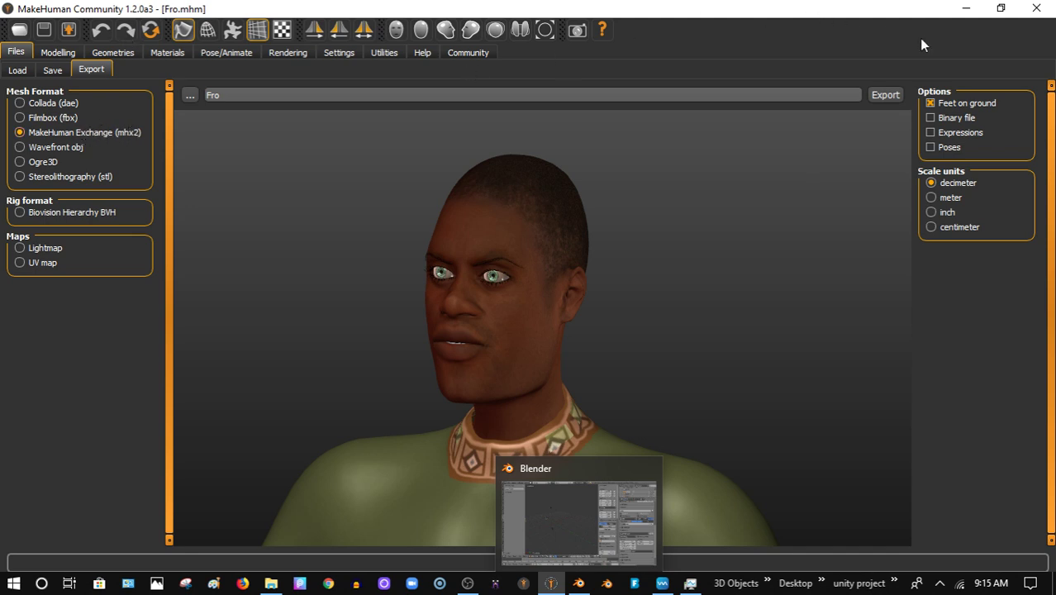
Return to Blender, start the MHX2 import and enable Override Exported Data.
{"action": "left_click", "coordinate": [968, 10]}
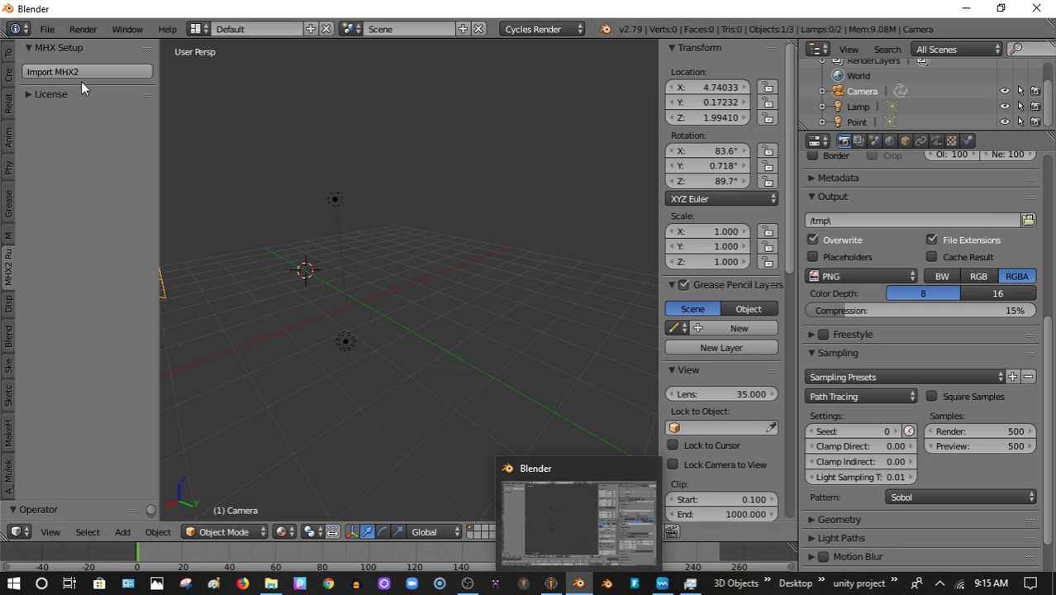
{"action": "left_click", "coordinate": [47, 30]}
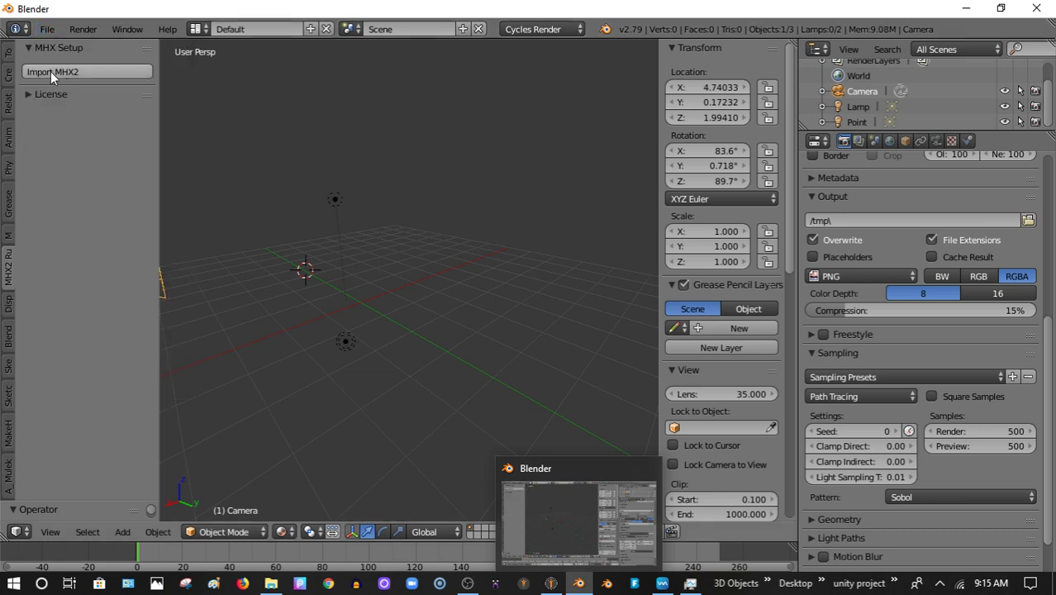
{"action": "left_click", "coordinate": [71, 69]}
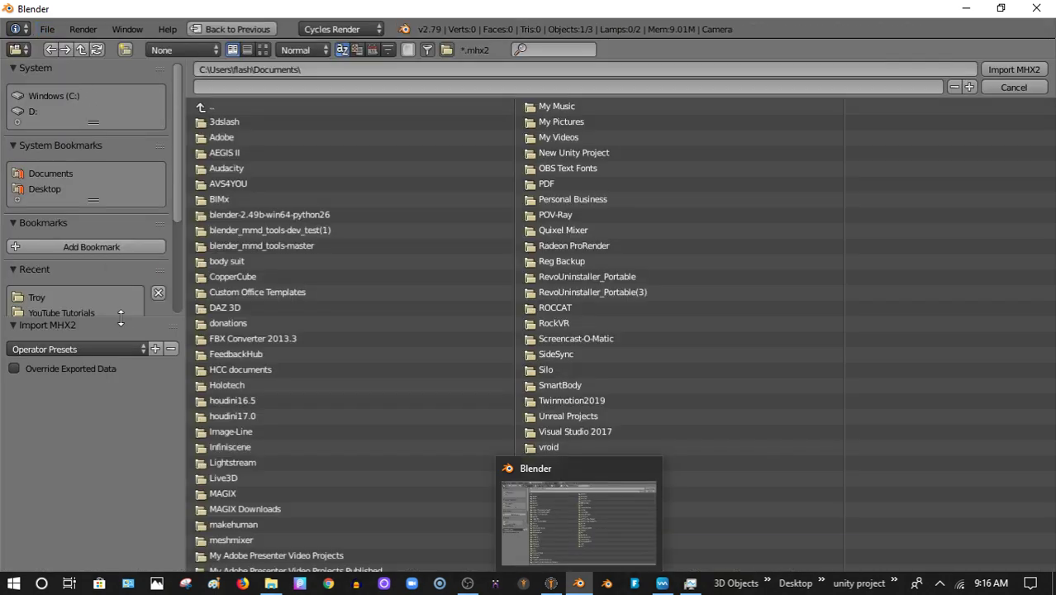
{"action": "left_click", "coordinate": [15, 370]}
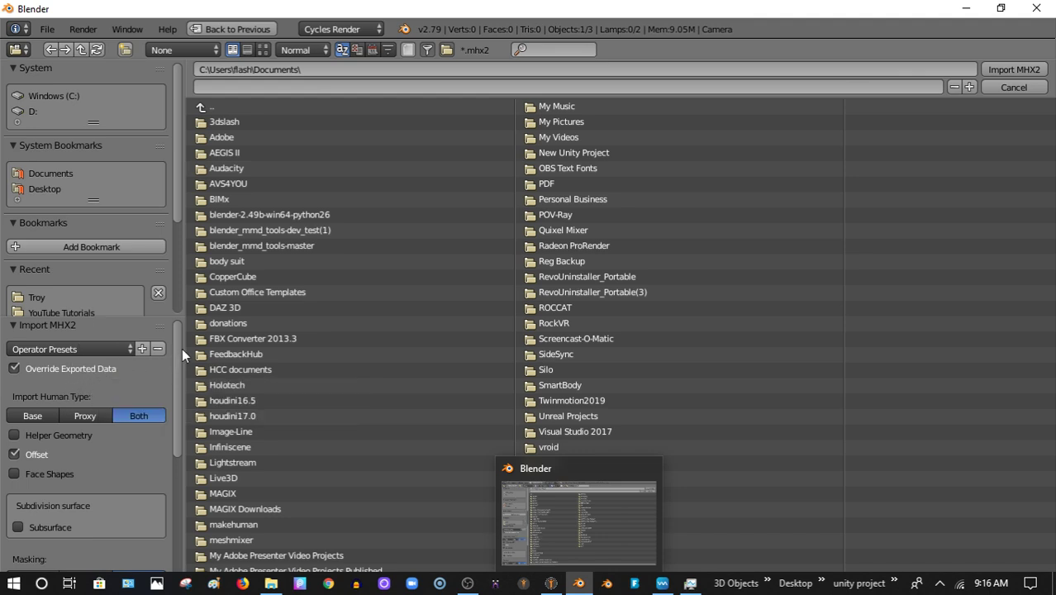
Enable Face Shapes and Face Shape Drivers in the MHX2 import options.
{"action": "mouse_move", "coordinate": [182, 348]}
{"action": "left_mouse_down"}
{"action": "mouse_move", "coordinate": [175, 398]}
{"action": "mouse_move", "coordinate": [173, 351]}
{"action": "left_mouse_up"}
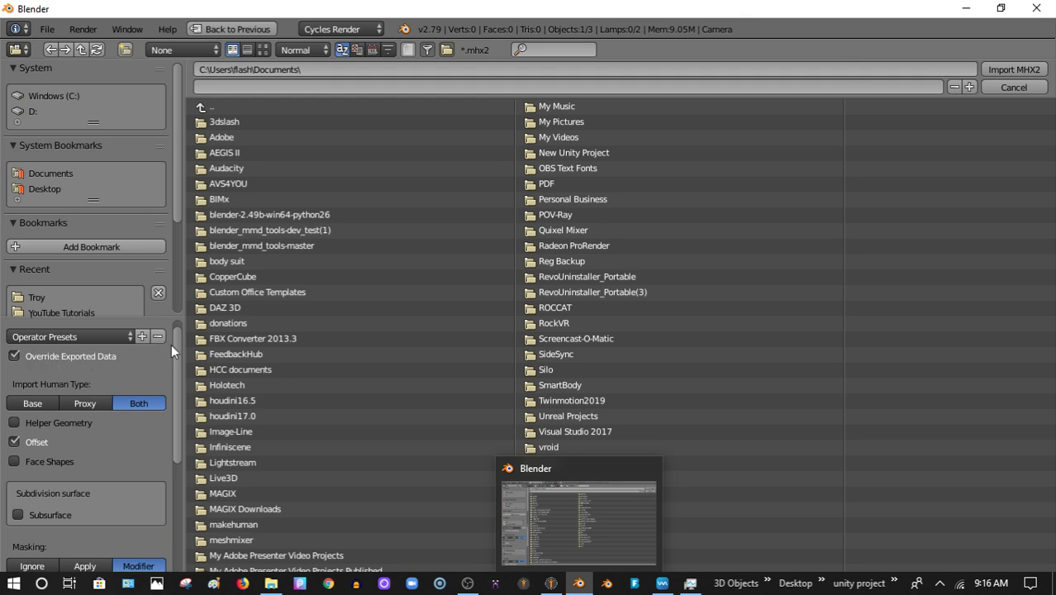
{"action": "scroll", "coordinate": [174, 356], "scroll_direction": "down", "scroll_amount": 4}
{"action": "scroll", "coordinate": [176, 370], "scroll_direction": "up", "scroll_amount": 2}
{"action": "left_click", "coordinate": [17, 400]}
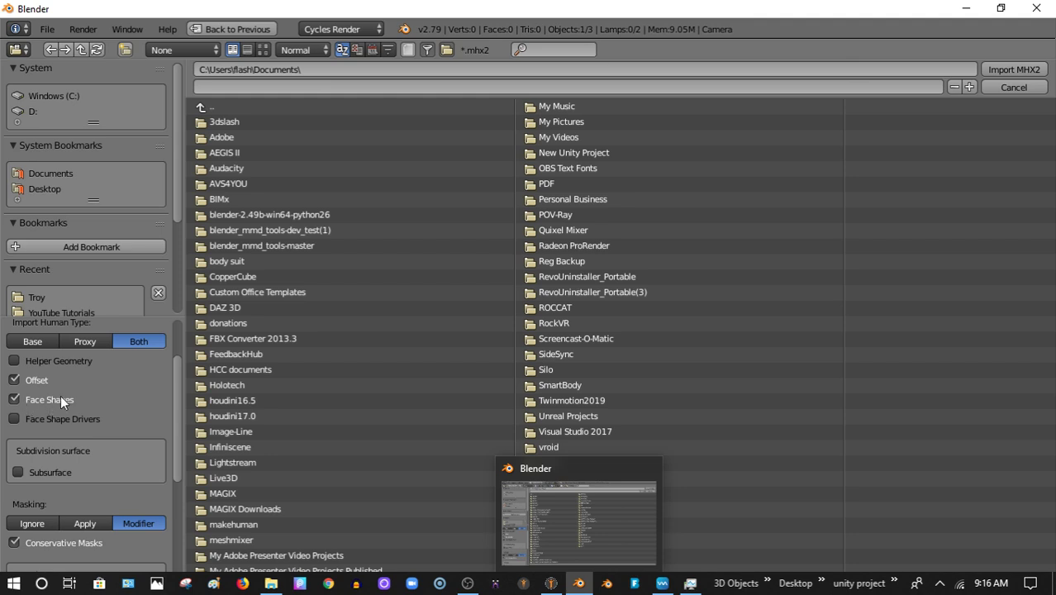
{"action": "left_click", "coordinate": [73, 418]}
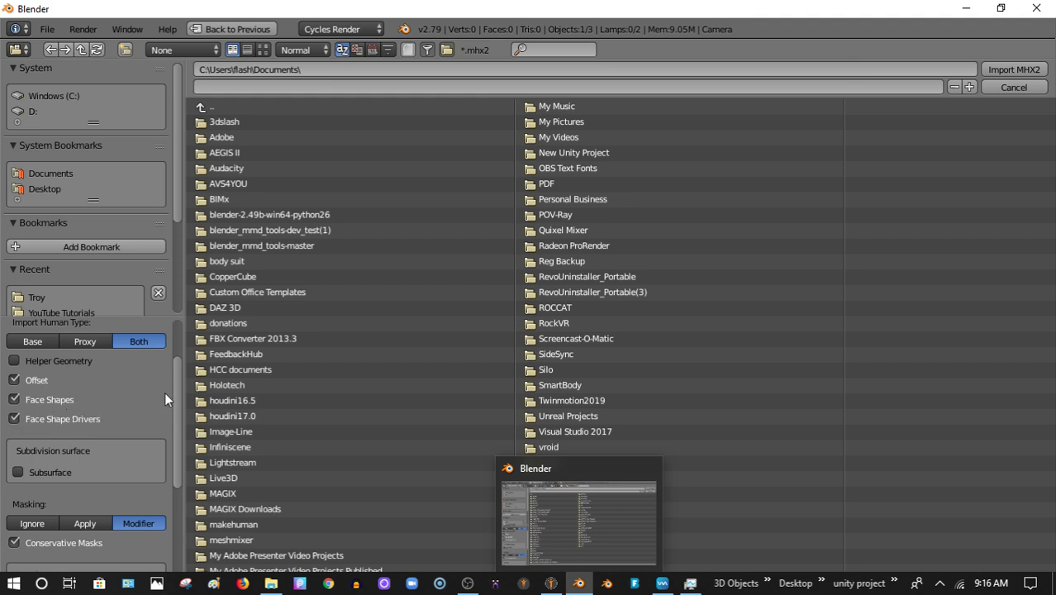
Examine the MHX2 import's rigging options and the available rig types without changing the rig type.
{"action": "left_click_drag", "start_coordinate": [174, 370], "coordinate": [176, 465]}
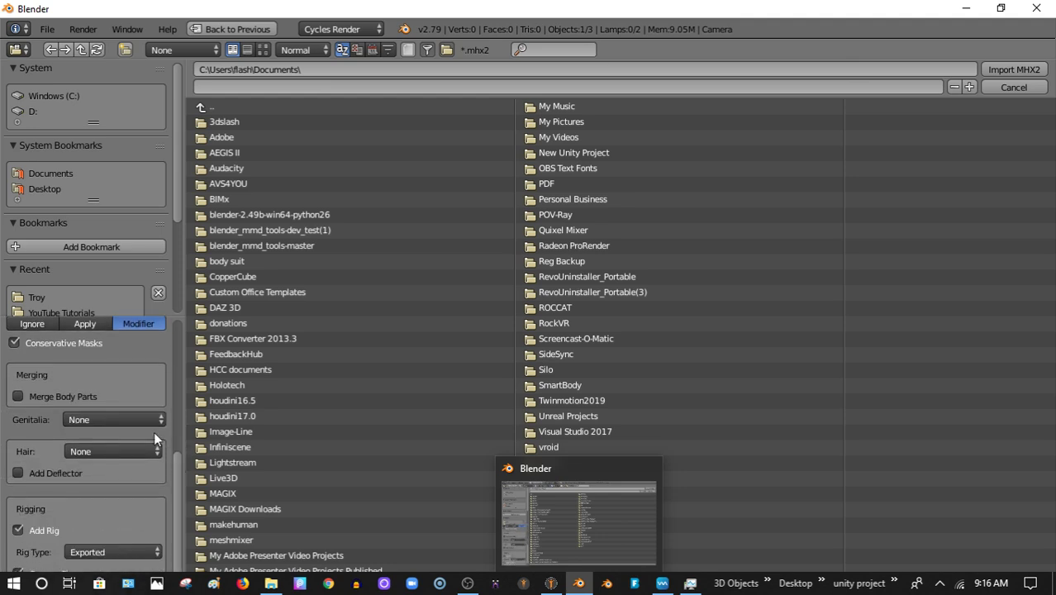
{"action": "scroll", "coordinate": [138, 405], "scroll_direction": "down", "scroll_amount": 1}
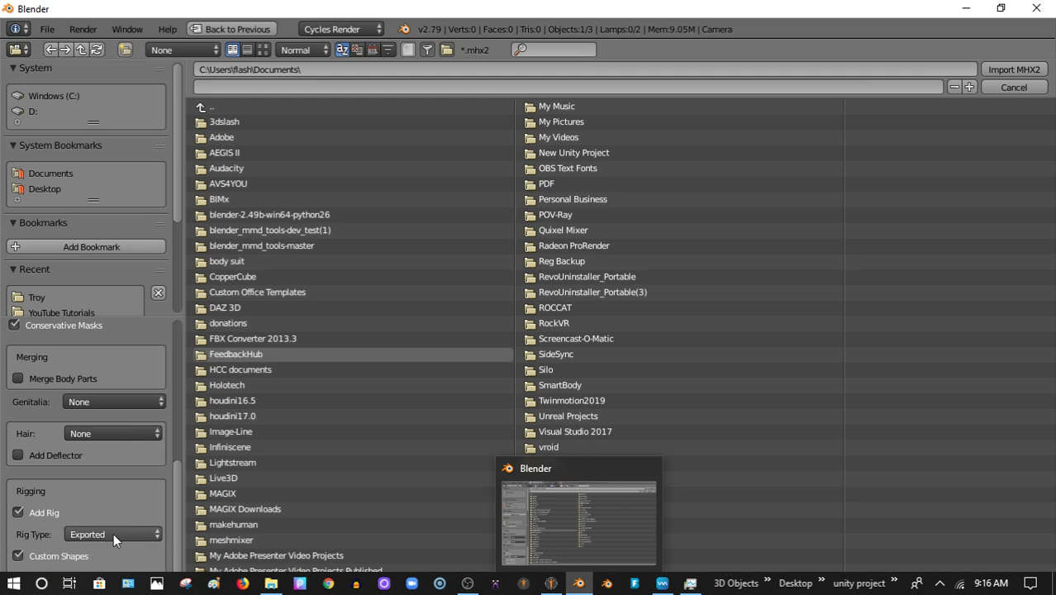
{"action": "left_click", "coordinate": [148, 533]}
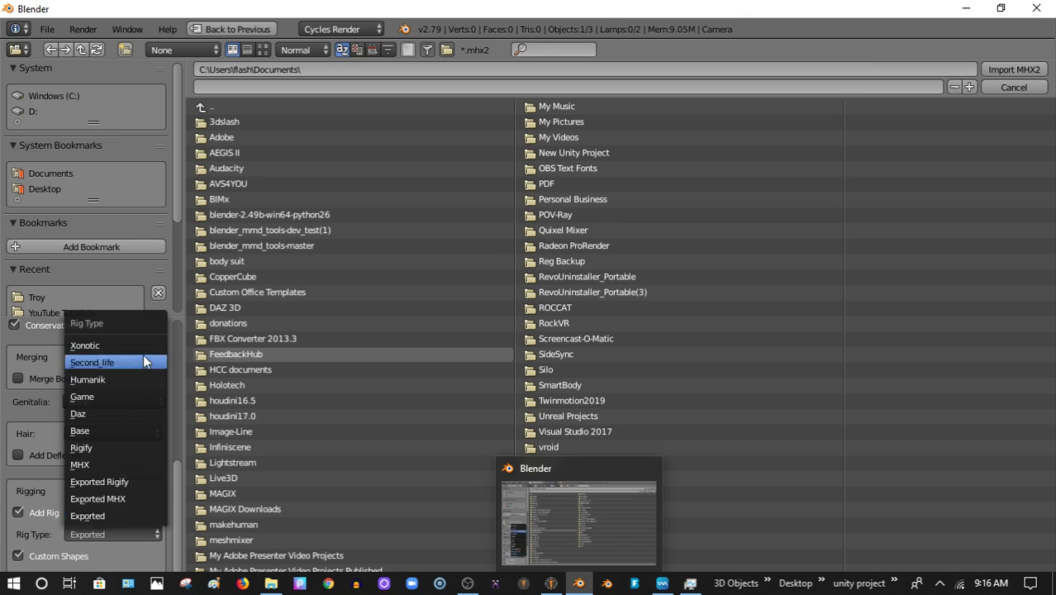
{"action": "left_click", "coordinate": [47, 491]}
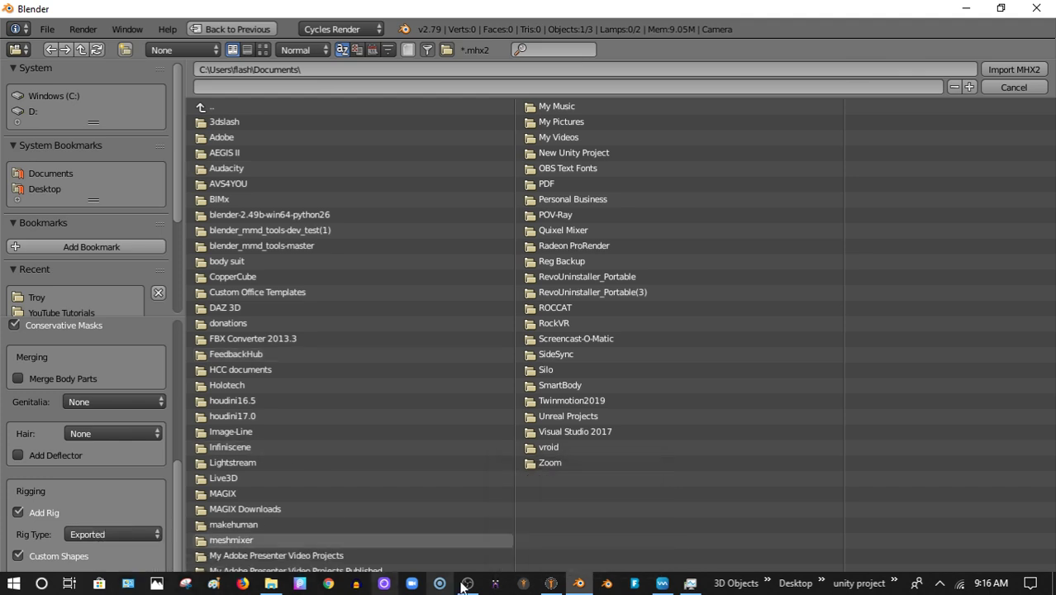
Switch to MakeHuman and display the skeleton settings of the Fro character.
{"action": "mouse_move", "coordinate": [550, 584]}
{"action": "left_click", "coordinate": [535, 510]}
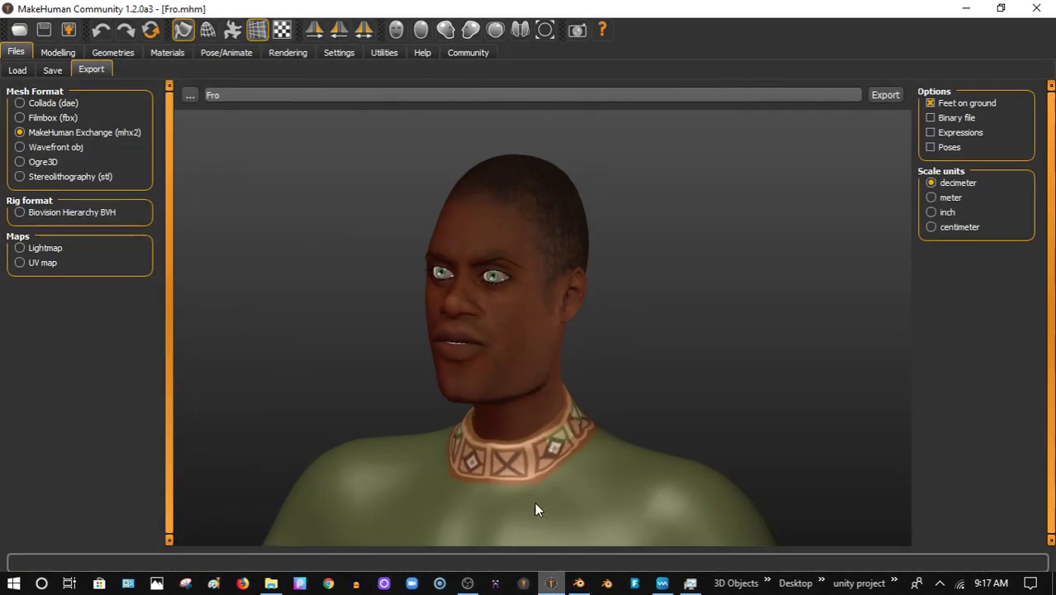
{"action": "left_click", "coordinate": [231, 53]}
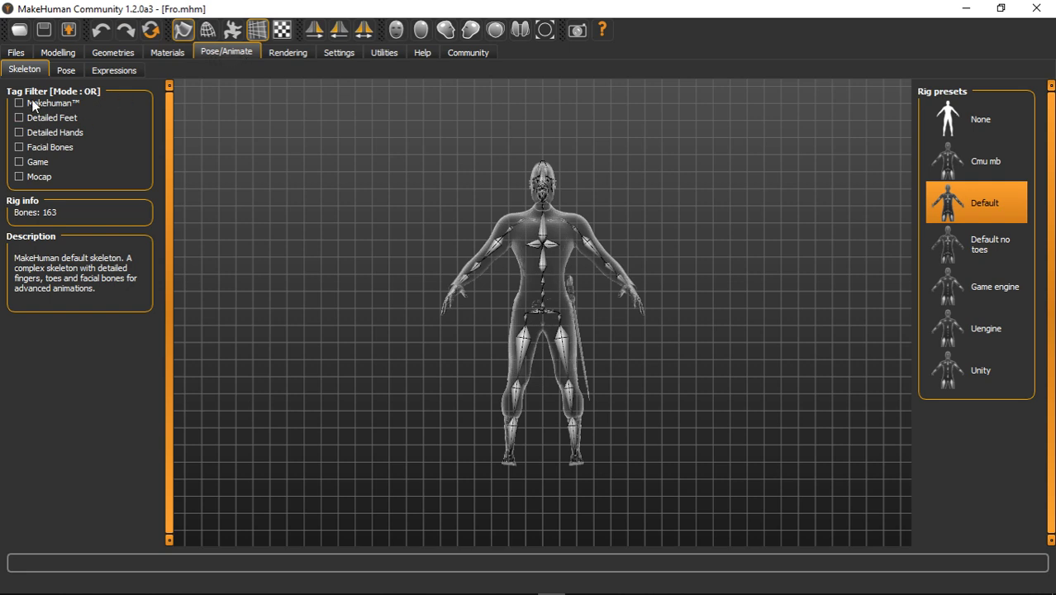
Set the character's rig preset to None and inspect the unrigged body and face from several angles.
{"action": "left_click", "coordinate": [978, 120]}
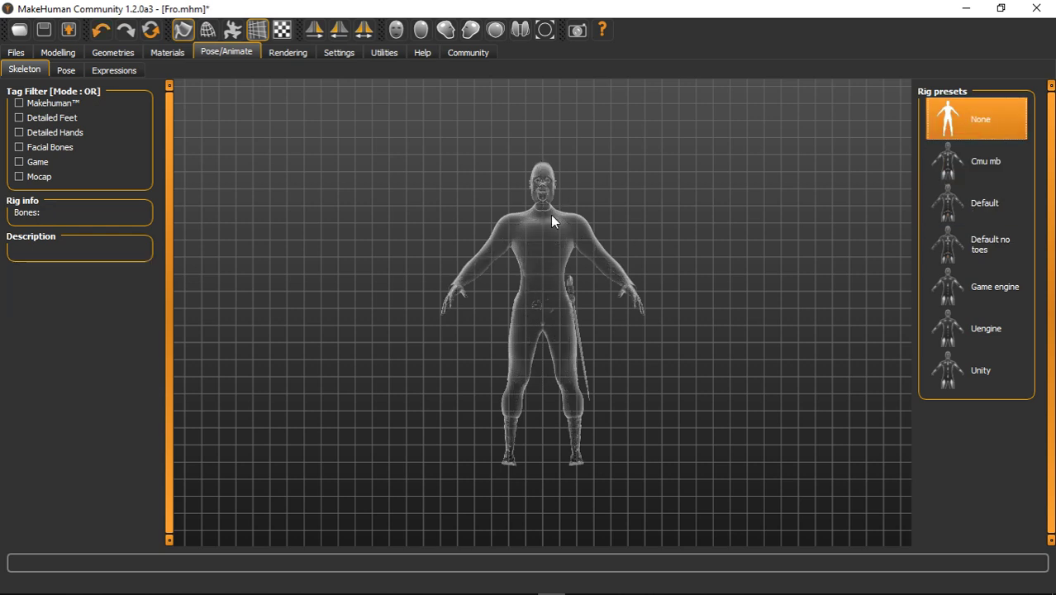
{"action": "scroll", "coordinate": [550, 215], "scroll_direction": "up", "scroll_amount": 5}
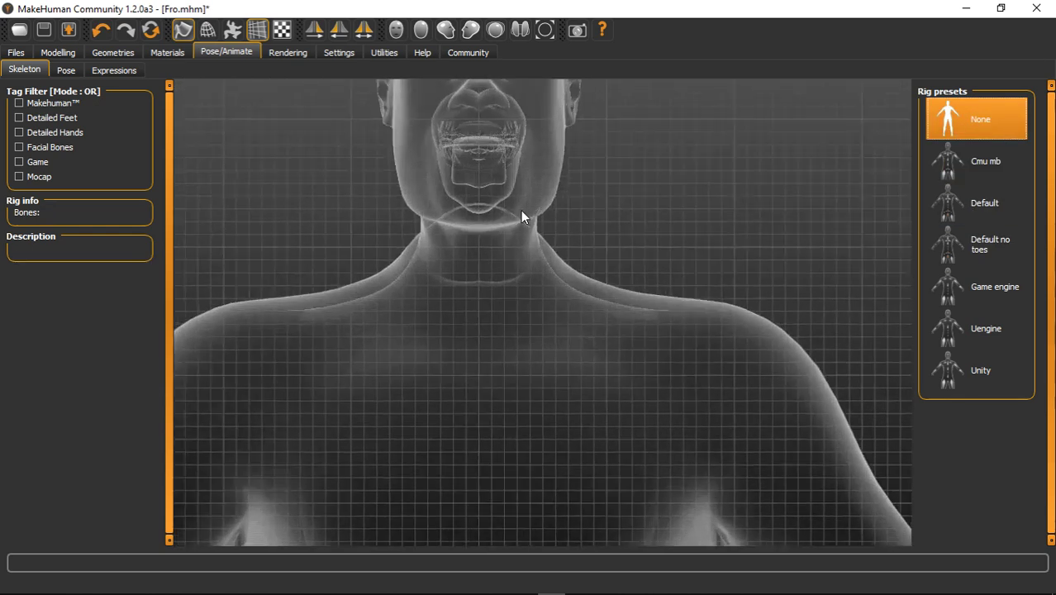
{"action": "scroll", "coordinate": [522, 220], "scroll_direction": "down", "scroll_amount": 3}
{"action": "scroll", "coordinate": [528, 228], "scroll_direction": "up", "scroll_amount": 3}
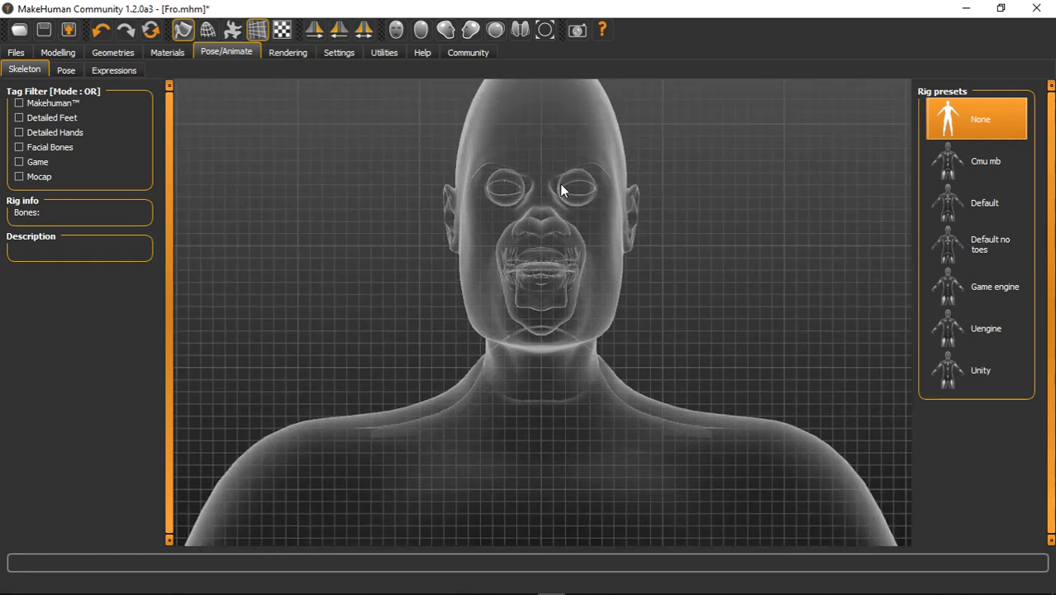
{"action": "left_click_drag", "start_coordinate": [565, 268], "coordinate": [554, 314]}
{"action": "scroll", "coordinate": [552, 308], "scroll_direction": "down", "scroll_amount": 10}
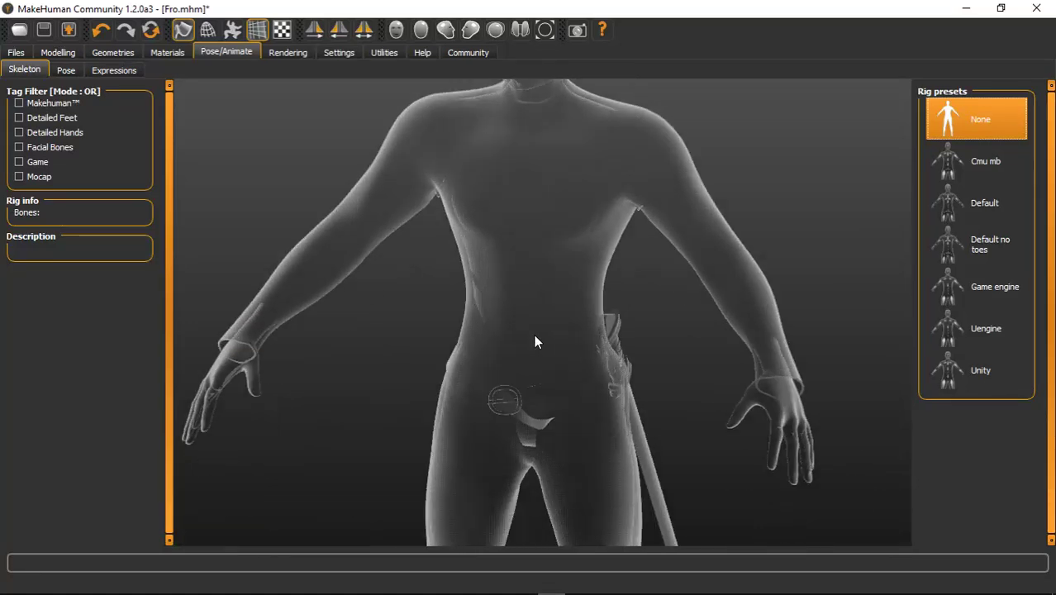
{"action": "scroll", "coordinate": [547, 256], "scroll_direction": "up", "scroll_amount": 8}
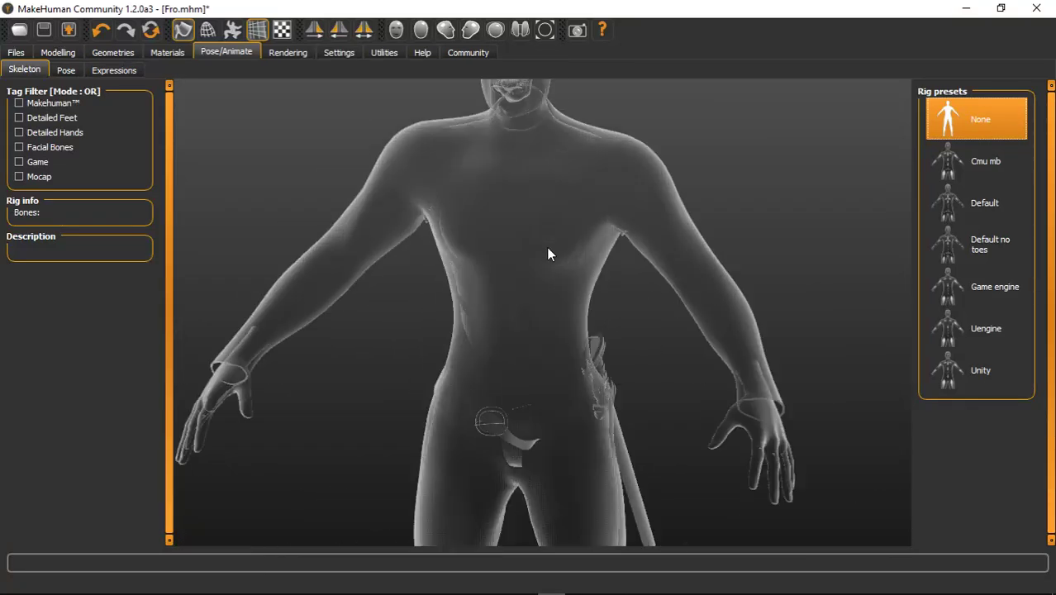
{"action": "left_click_drag", "start_coordinate": [532, 187], "coordinate": [535, 213]}
{"action": "scroll", "coordinate": [535, 214], "scroll_direction": "up", "scroll_amount": 10}
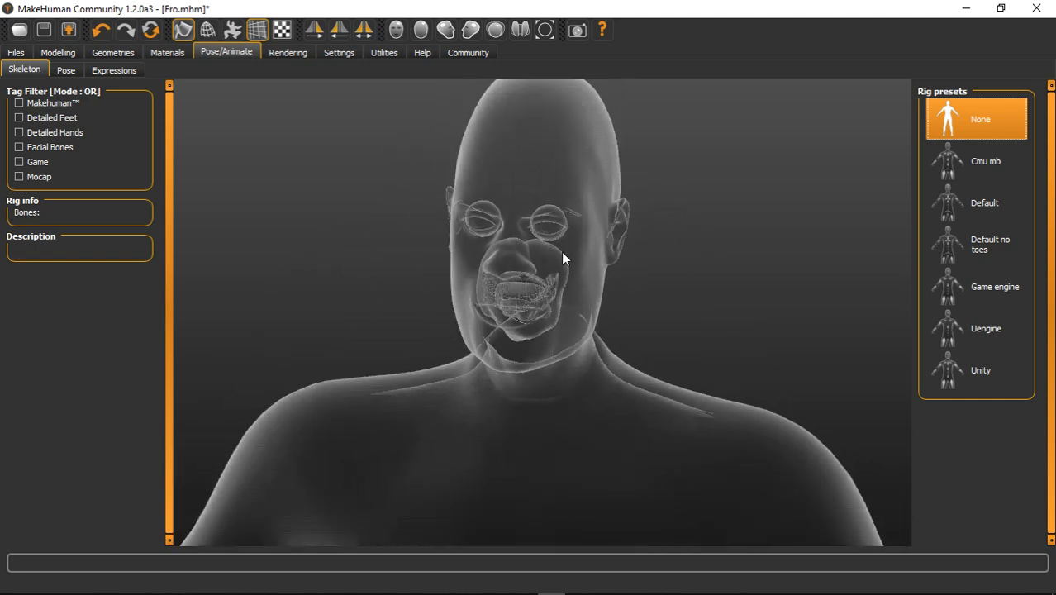
{"action": "mouse_move", "coordinate": [561, 252]}
{"action": "left_mouse_down"}
{"action": "mouse_move", "coordinate": [519, 250]}
{"action": "mouse_move", "coordinate": [526, 238]}
{"action": "mouse_move", "coordinate": [564, 252]}
{"action": "mouse_move", "coordinate": [606, 239]}
{"action": "mouse_move", "coordinate": [566, 260]}
{"action": "mouse_move", "coordinate": [502, 260]}
{"action": "mouse_move", "coordinate": [599, 258]}
{"action": "mouse_move", "coordinate": [575, 248]}
{"action": "left_mouse_up"}
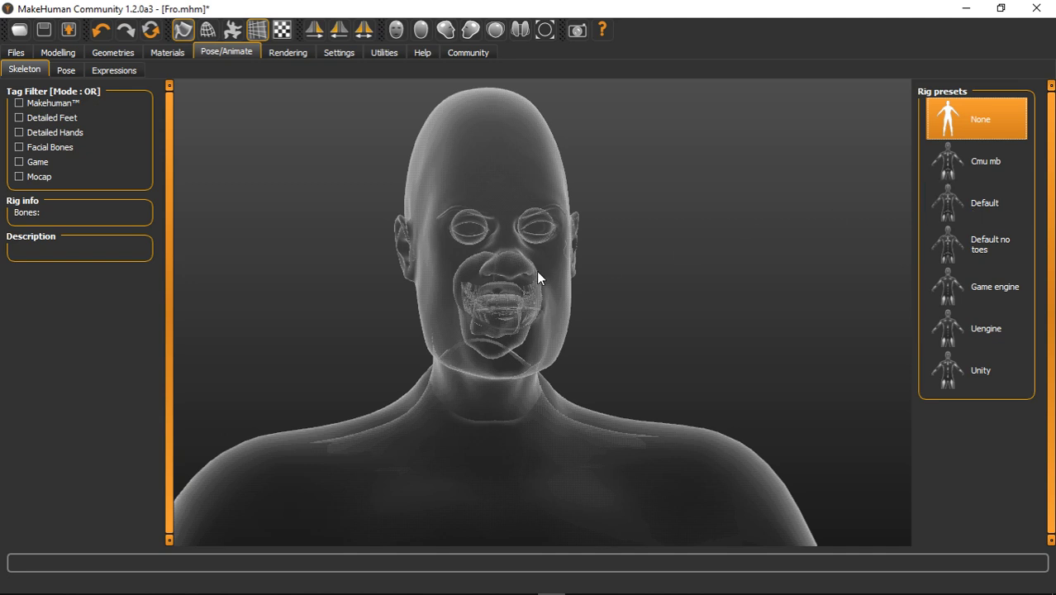
{"action": "left_click_drag", "start_coordinate": [536, 270], "coordinate": [654, 266]}
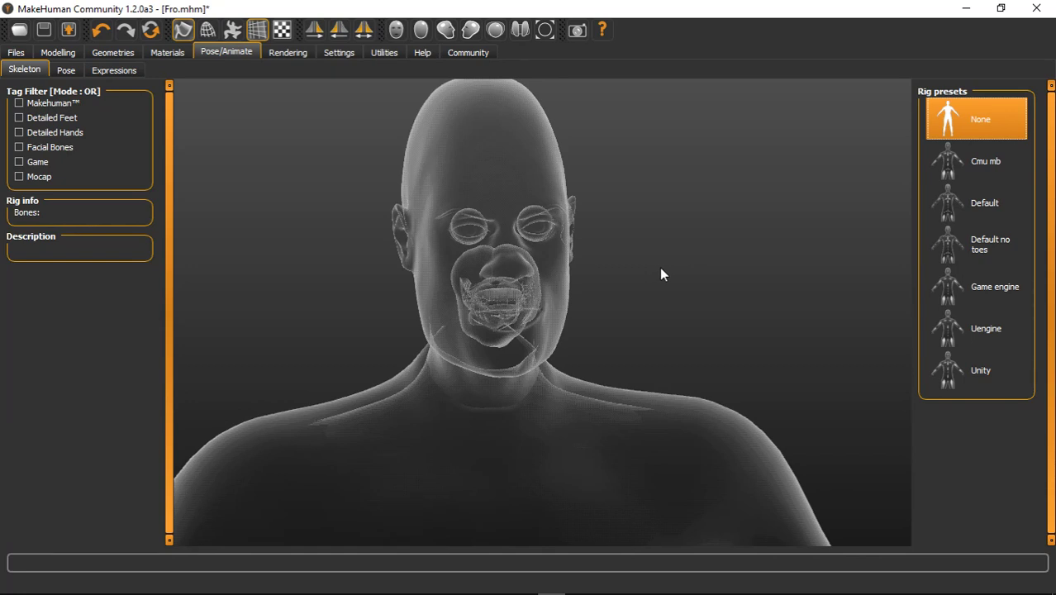
{"action": "left_click_drag", "start_coordinate": [661, 275], "coordinate": [591, 282]}
Apply the Default rig preset to the character and inspect the facial bones from both sides.
{"action": "left_click", "coordinate": [984, 203]}
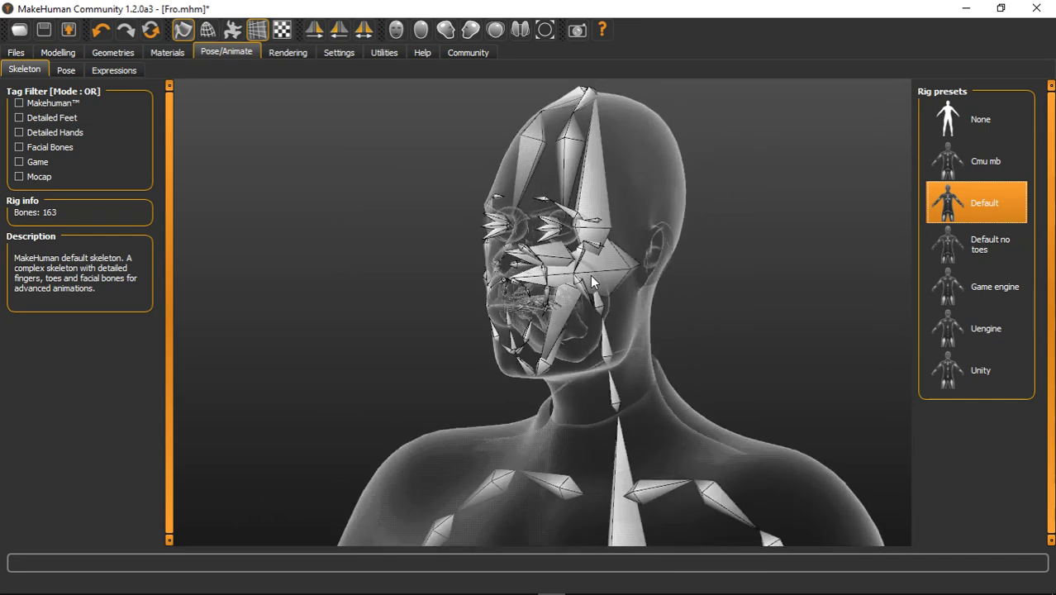
{"action": "scroll", "coordinate": [590, 275], "scroll_direction": "up", "scroll_amount": 8}
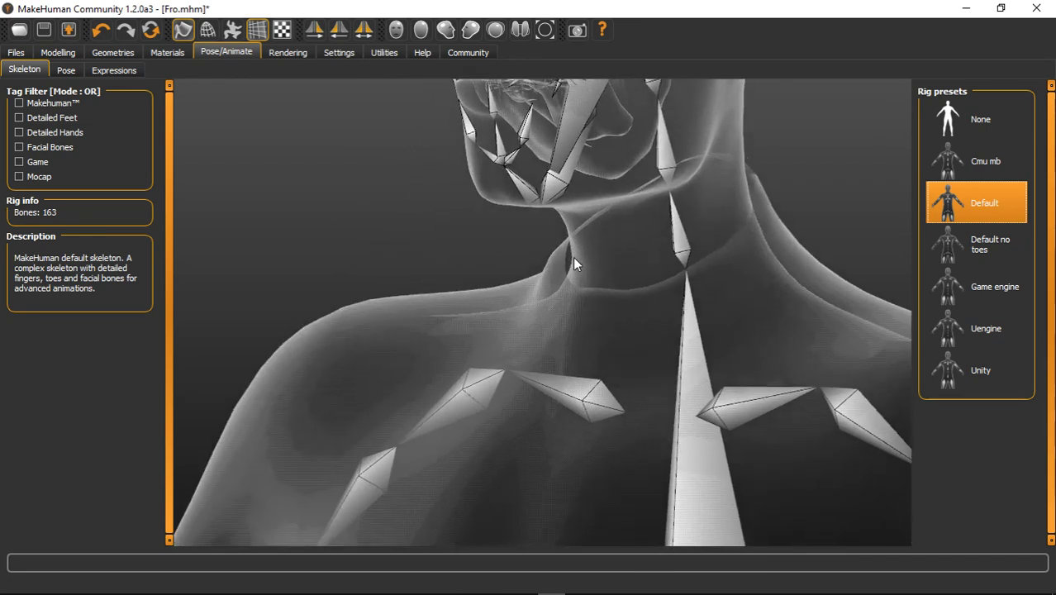
{"action": "scroll", "coordinate": [574, 258], "scroll_direction": "down", "scroll_amount": 8}
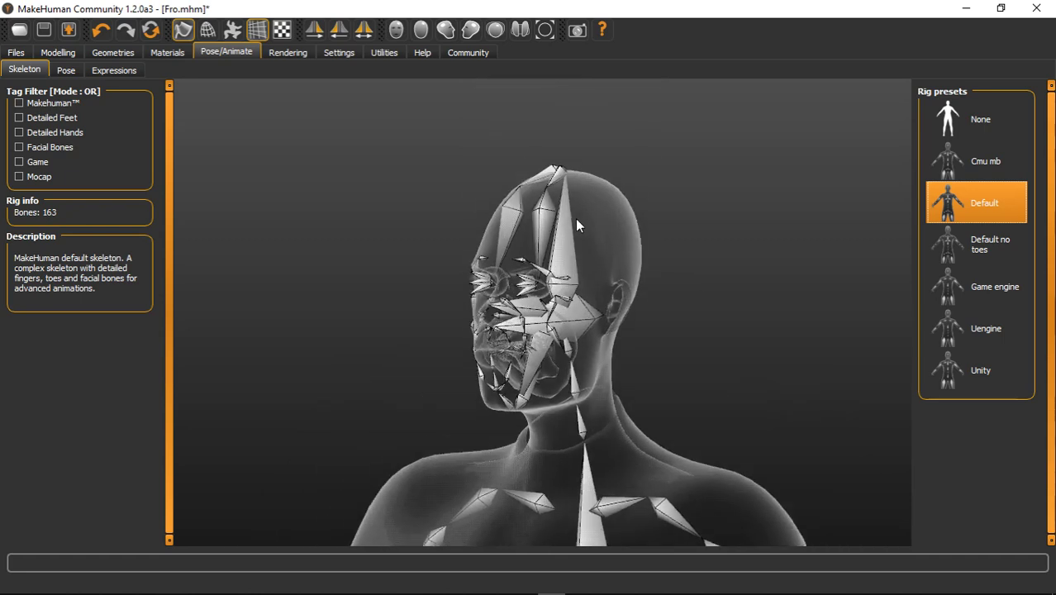
{"action": "left_click_drag", "start_coordinate": [577, 225], "coordinate": [579, 234]}
{"action": "left_click_drag", "start_coordinate": [514, 325], "coordinate": [653, 266]}
{"action": "scroll", "coordinate": [517, 310], "scroll_direction": "up", "scroll_amount": 5}
{"action": "scroll", "coordinate": [512, 310], "scroll_direction": "down", "scroll_amount": 5}
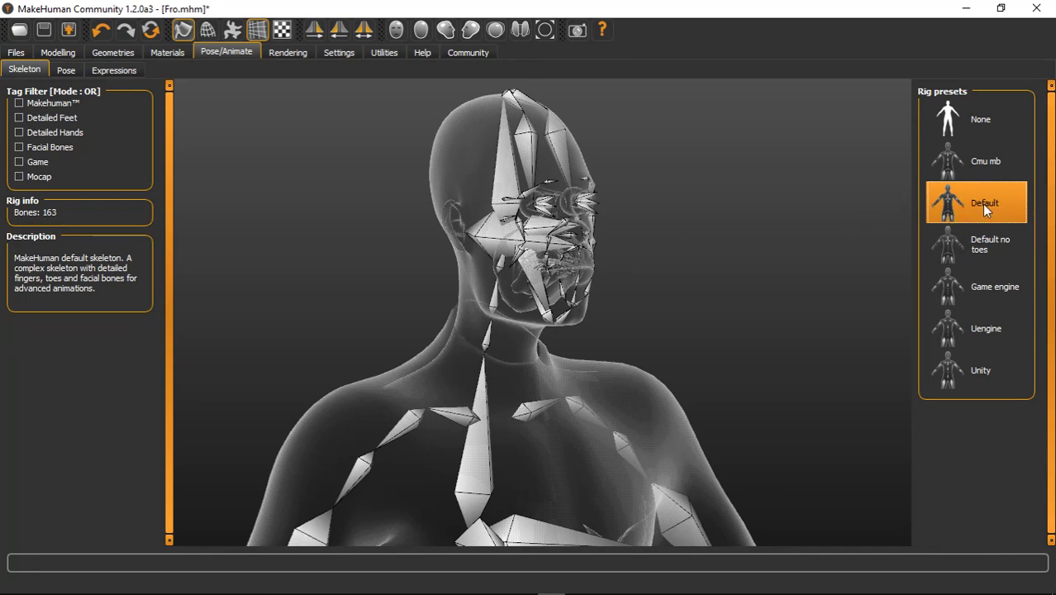
Compare the Default rig's facial bones with the Cmu mb, Game engine and Uengine rig presets.
{"action": "left_click_drag", "start_coordinate": [646, 251], "coordinate": [550, 237]}
{"action": "scroll", "coordinate": [585, 237], "scroll_direction": "up", "scroll_amount": 6}
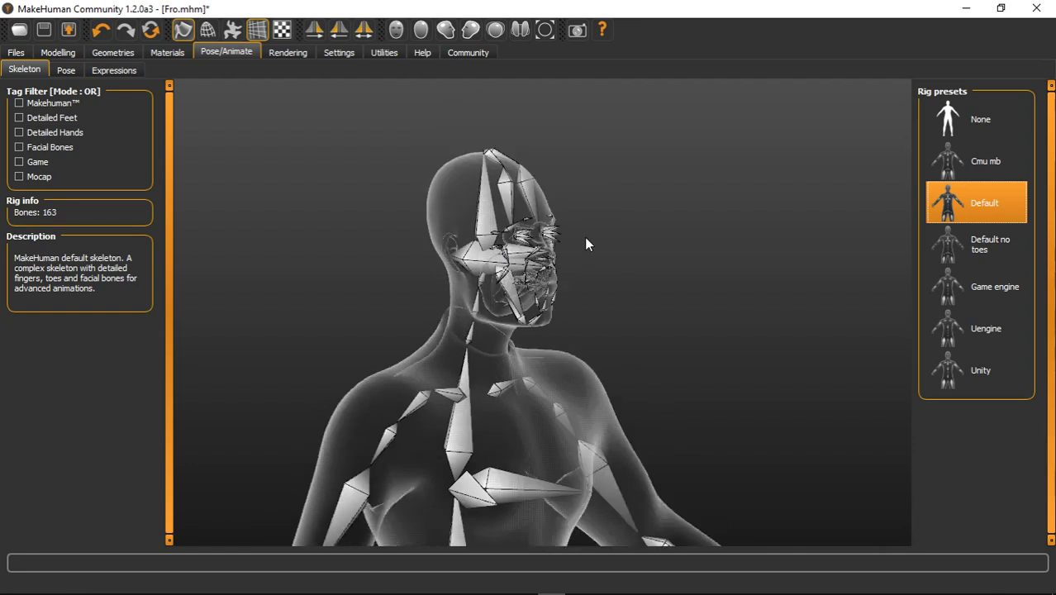
{"action": "scroll", "coordinate": [569, 269], "scroll_direction": "up", "scroll_amount": 2}
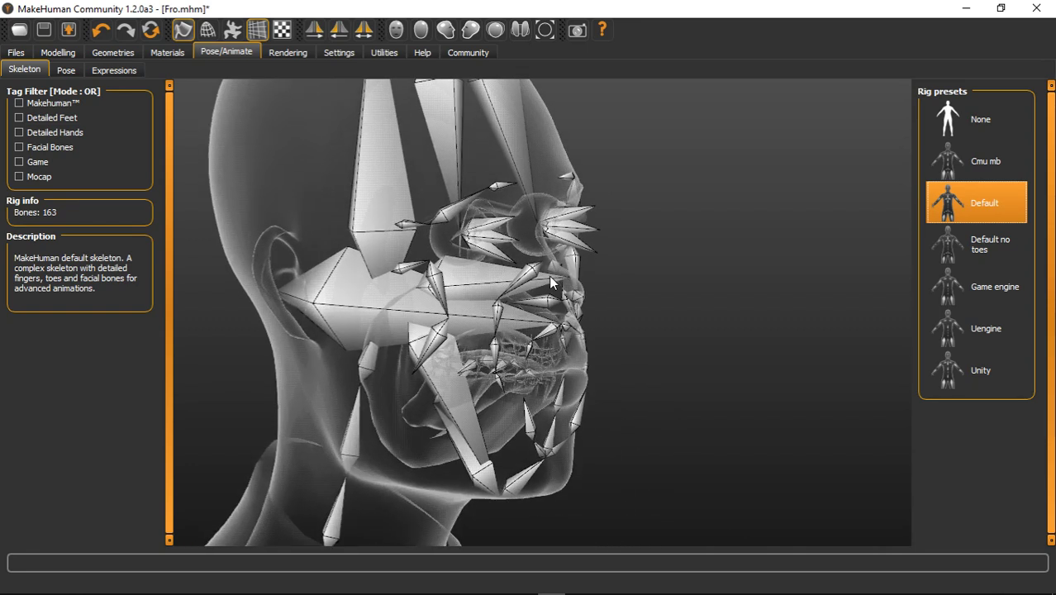
{"action": "left_click", "coordinate": [986, 163]}
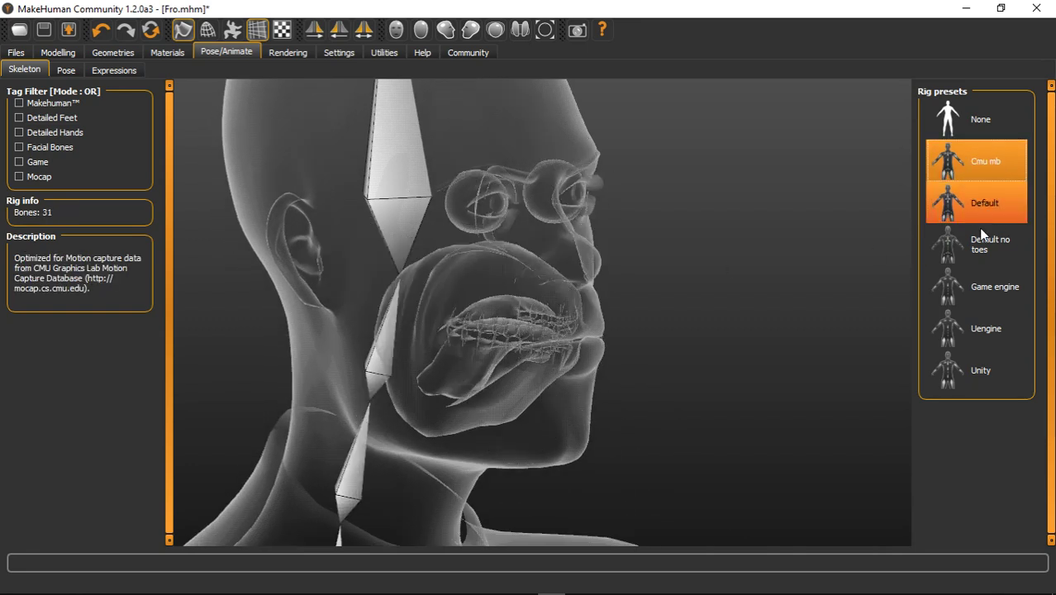
{"action": "left_click", "coordinate": [979, 284]}
{"action": "left_click", "coordinate": [983, 334]}
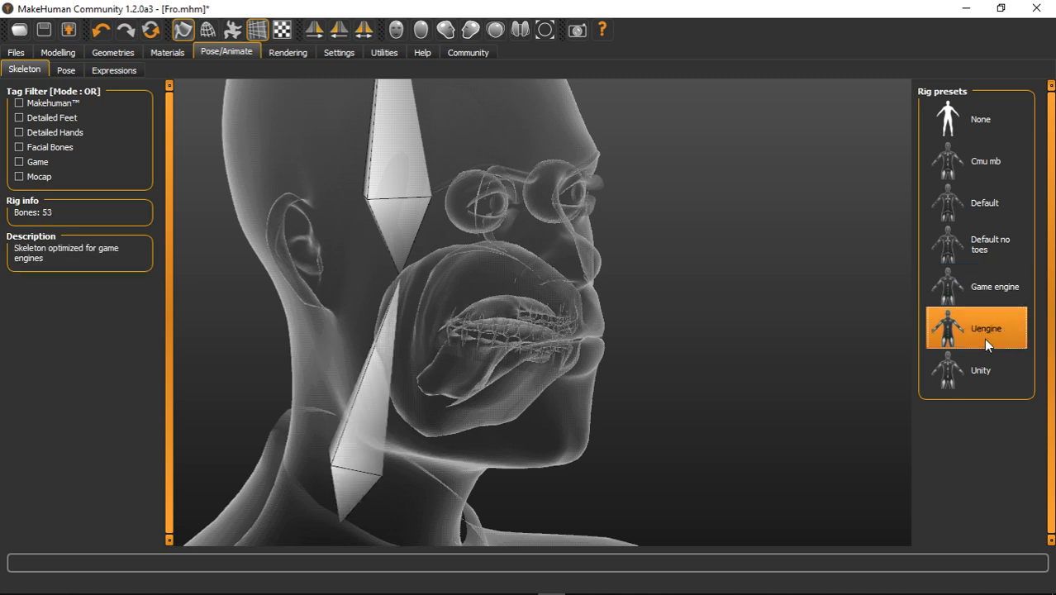
Apply the Unity rig preset and inspect its eye, jaw and tongue bones from the side and front.
{"action": "left_click", "coordinate": [986, 369]}
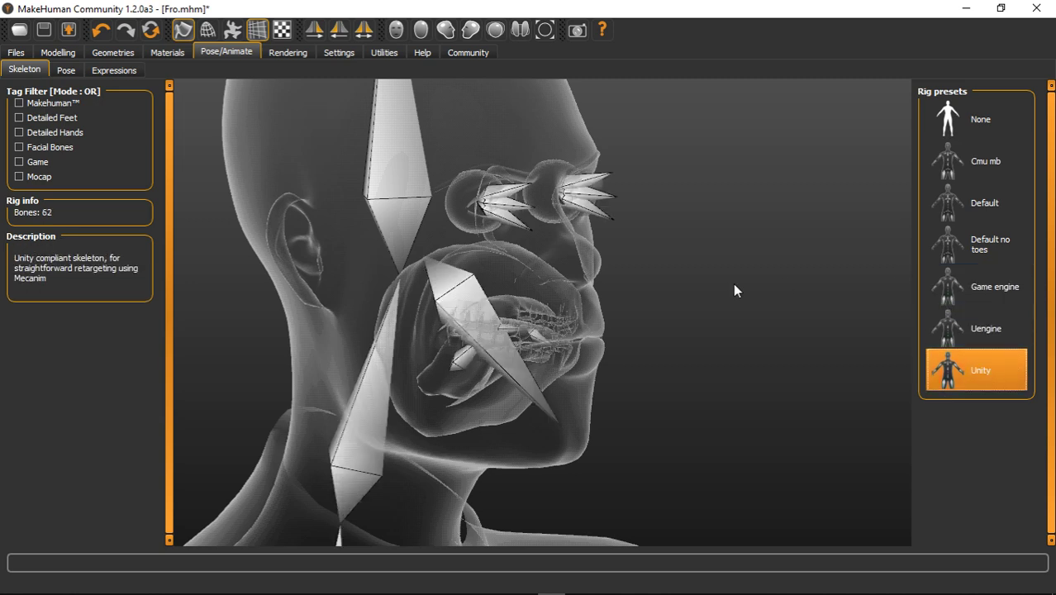
{"action": "left_click_drag", "start_coordinate": [735, 290], "coordinate": [868, 357]}
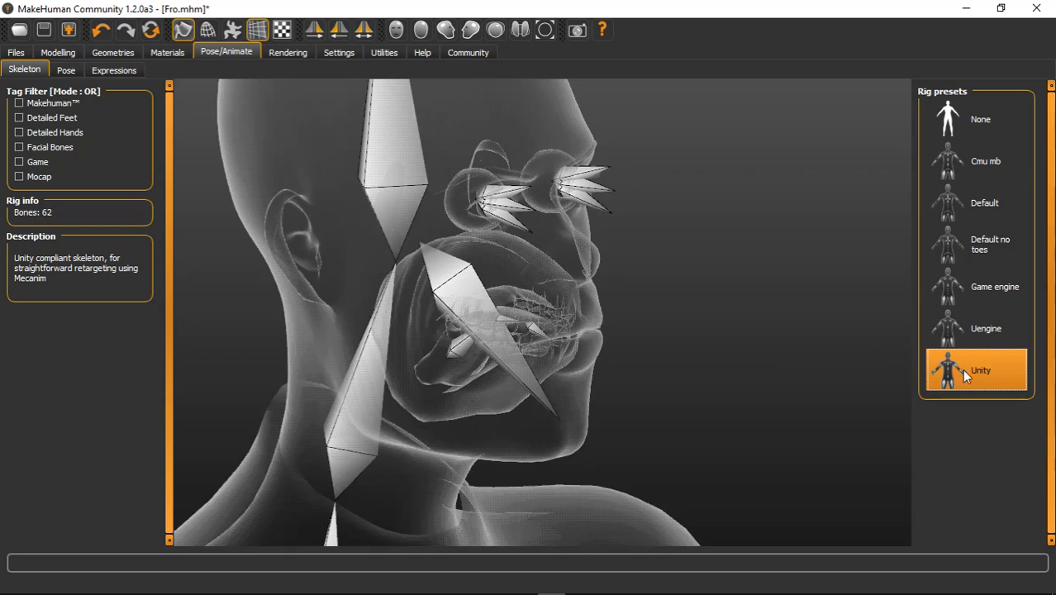
{"action": "left_click_drag", "start_coordinate": [727, 347], "coordinate": [699, 328]}
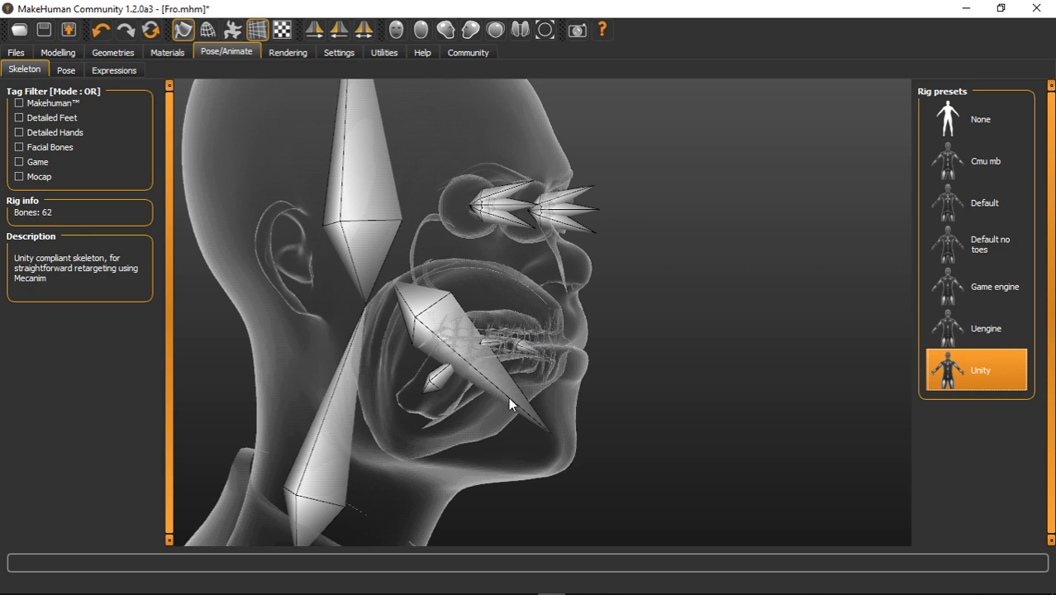
{"action": "mouse_move", "coordinate": [713, 408]}
{"action": "left_mouse_down"}
{"action": "mouse_move", "coordinate": [620, 412]}
{"action": "mouse_move", "coordinate": [711, 409]}
{"action": "left_mouse_up"}
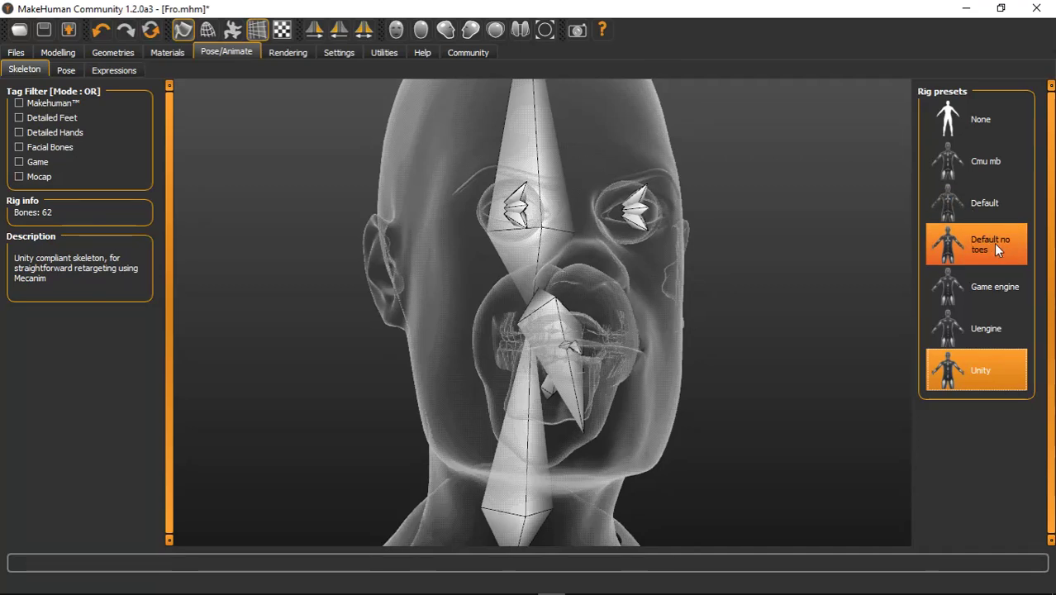
Reapply the Default rig preset to the character and display the MakeHuman Exchange (mhx2) export settings.
{"action": "left_click", "coordinate": [989, 208]}
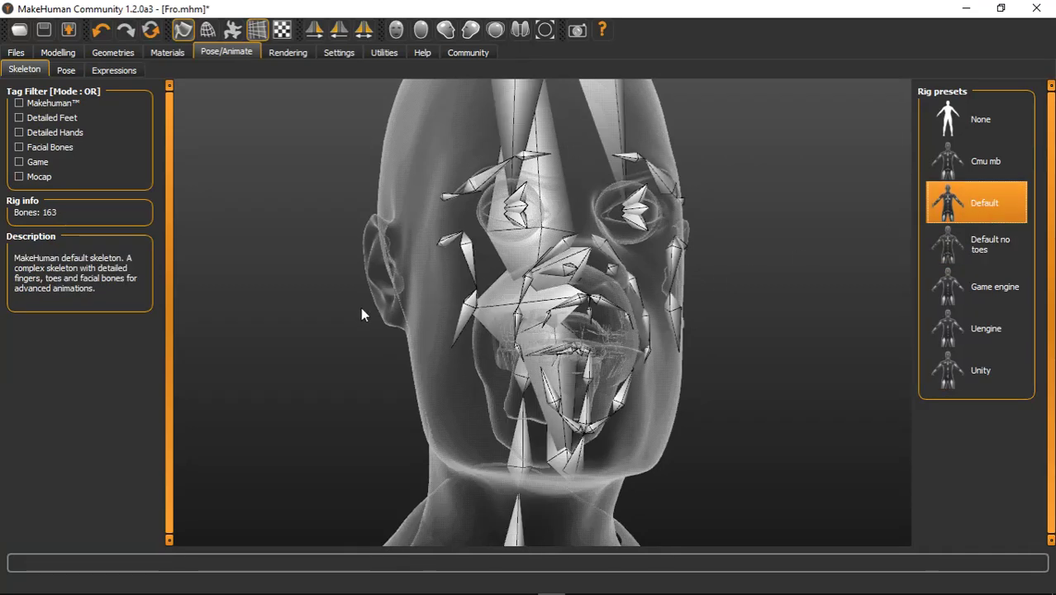
{"action": "left_click_drag", "start_coordinate": [361, 314], "coordinate": [601, 361]}
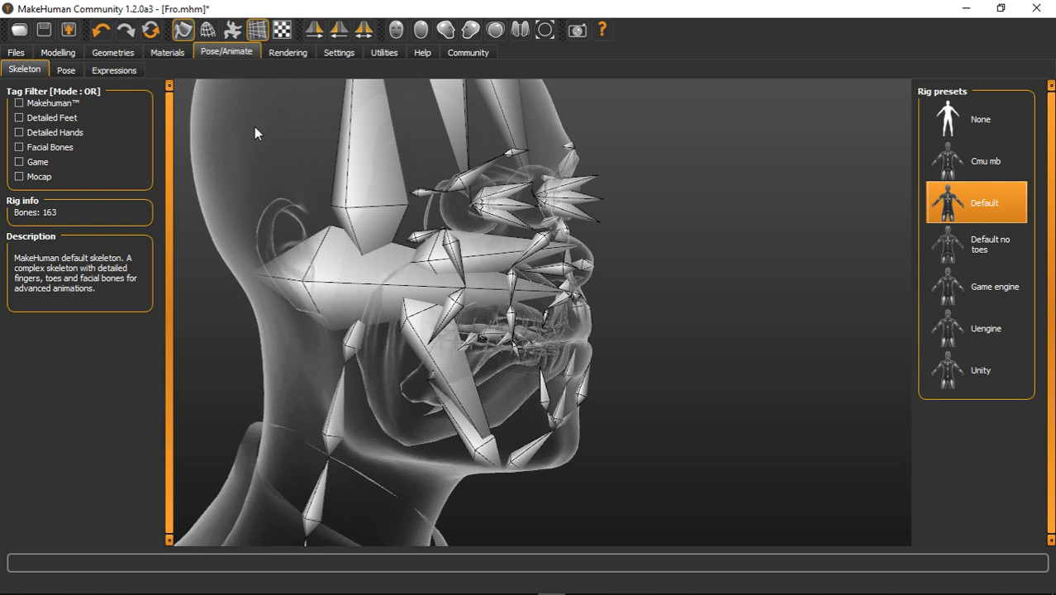
{"action": "left_click", "coordinate": [23, 53]}
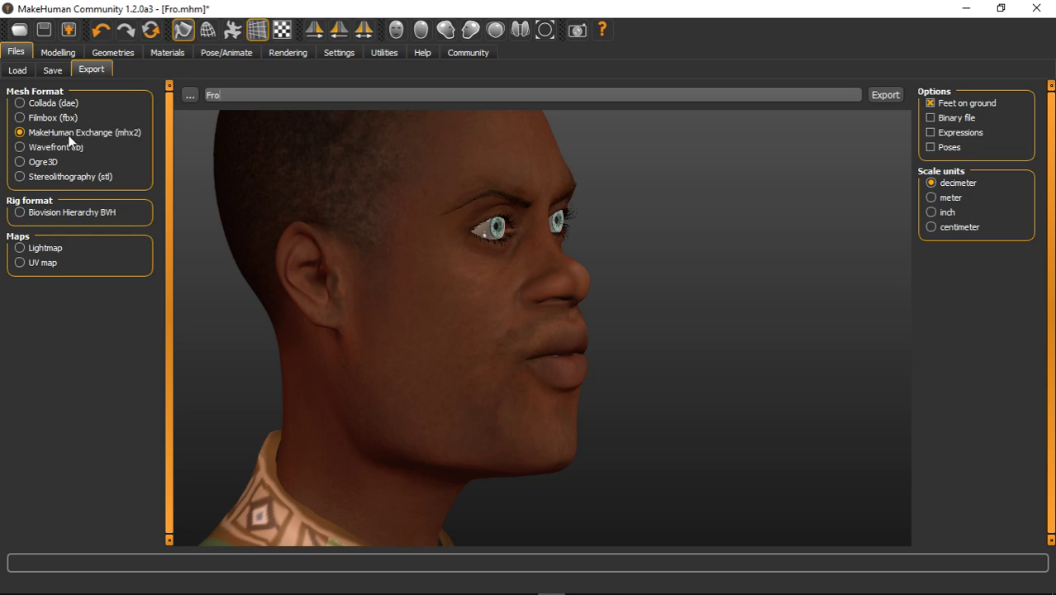
Switch to Blender, go up one folder in the MHX2 import browser, and return to MakeHuman.
{"action": "left_click", "coordinate": [959, 15]}
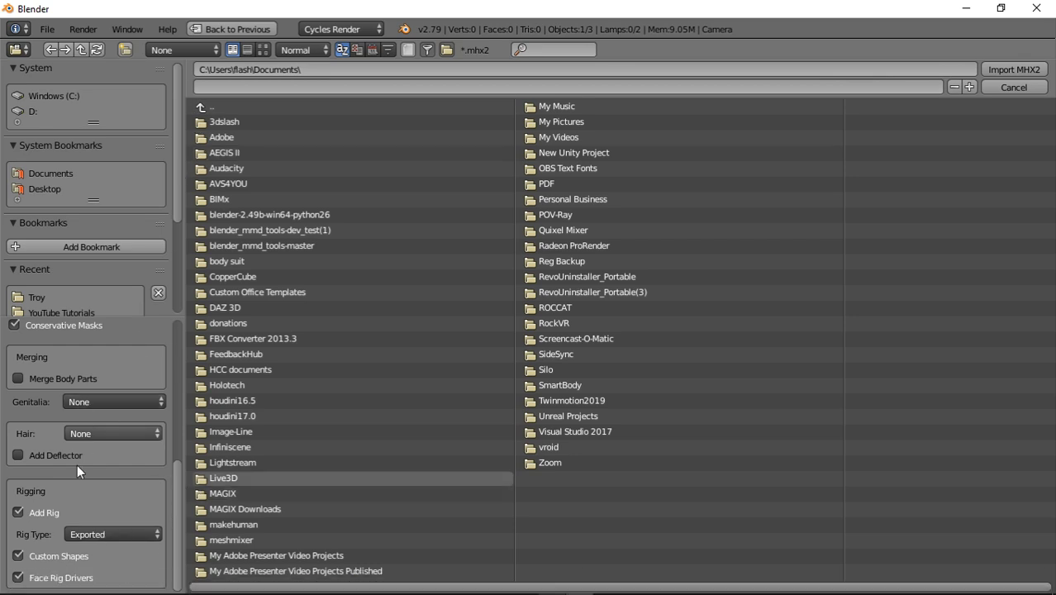
{"action": "left_click", "coordinate": [199, 108]}
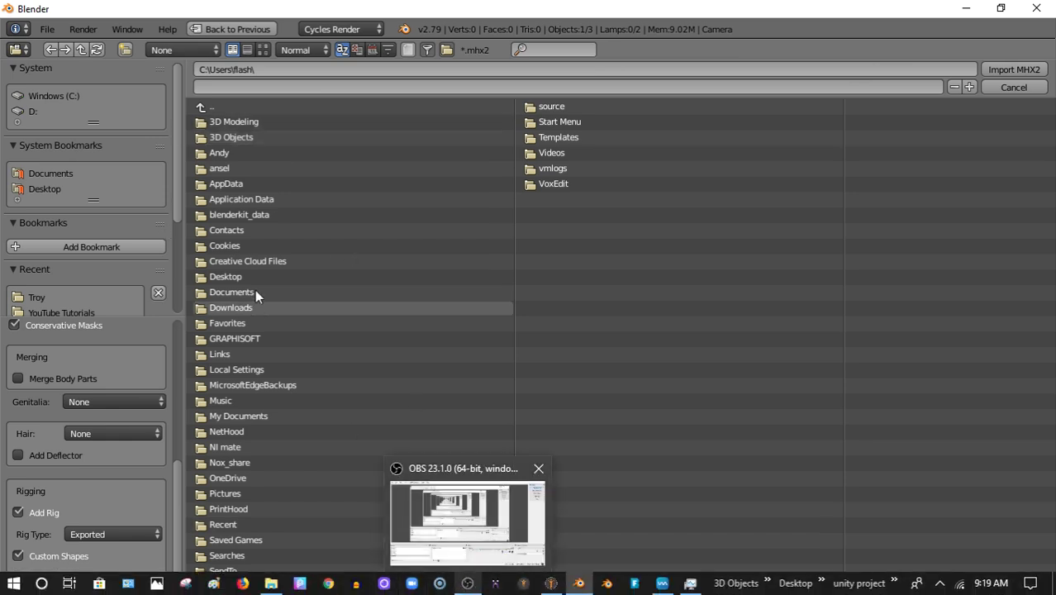
{"action": "left_click", "coordinate": [550, 583]}
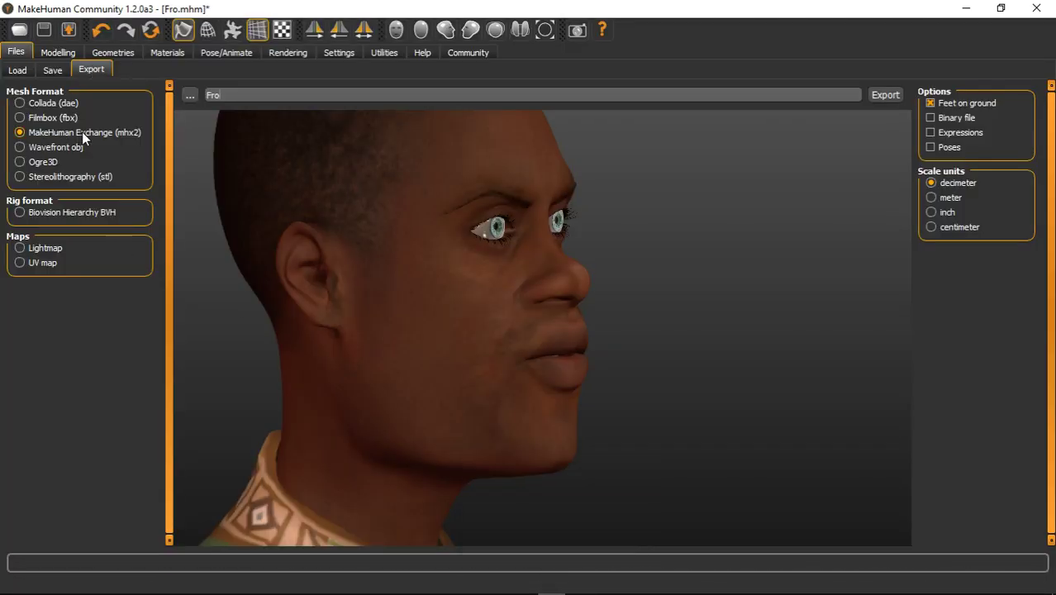
Open the file destination dialog for the mhx2 export and check the textures subfolder of the Racee folder.
{"action": "left_click", "coordinate": [190, 96]}
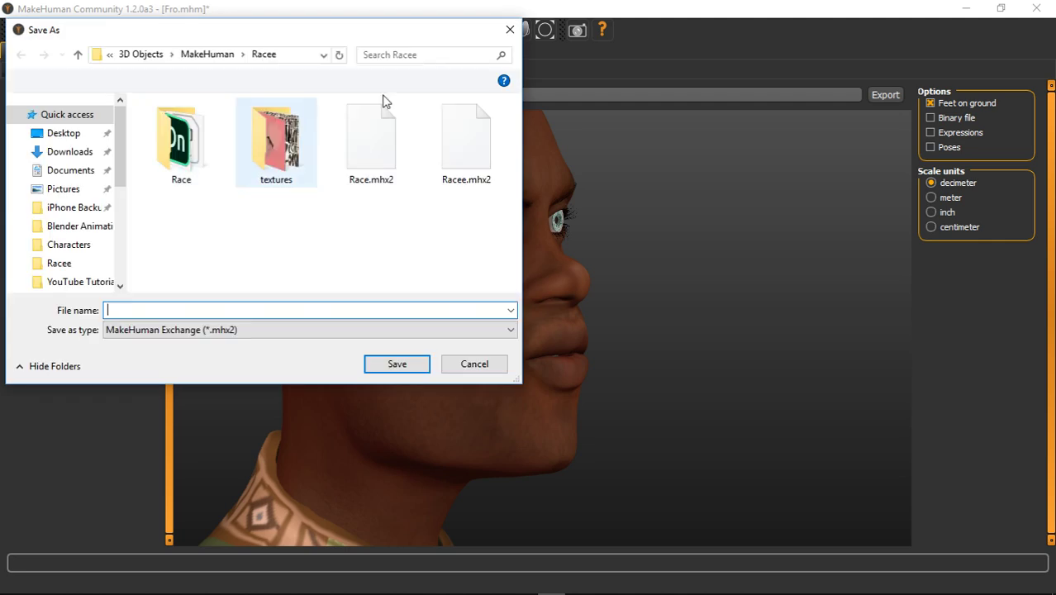
{"action": "left_click", "coordinate": [510, 31]}
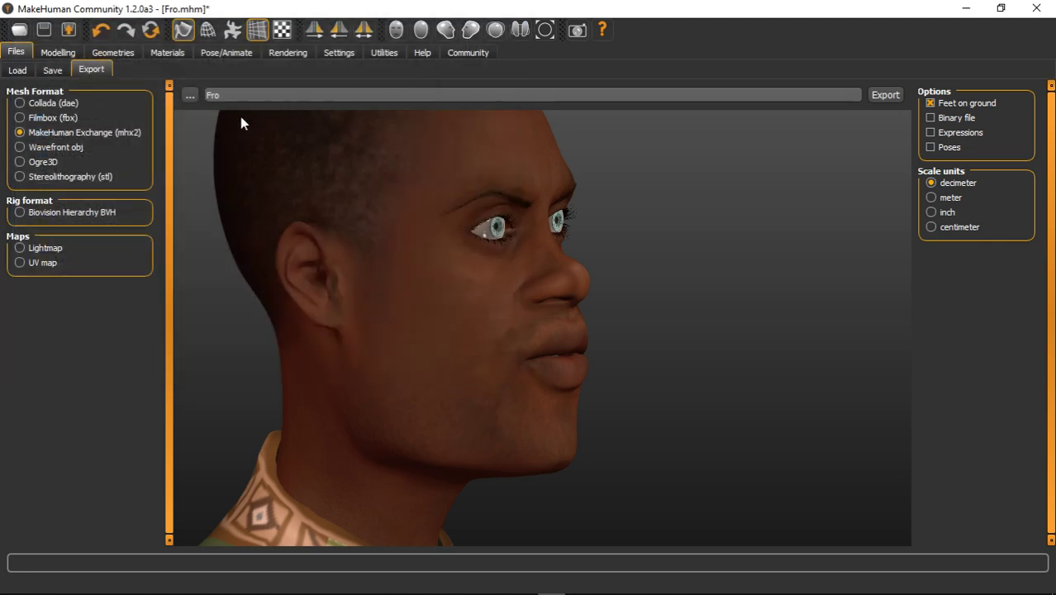
{"action": "left_click", "coordinate": [192, 95]}
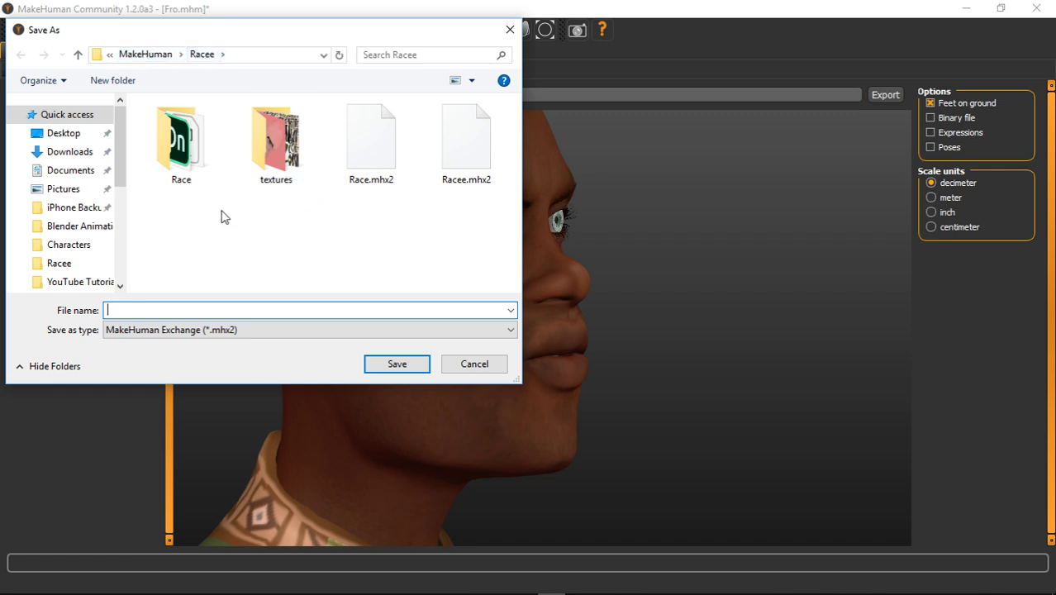
{"action": "double_click", "coordinate": [290, 159]}
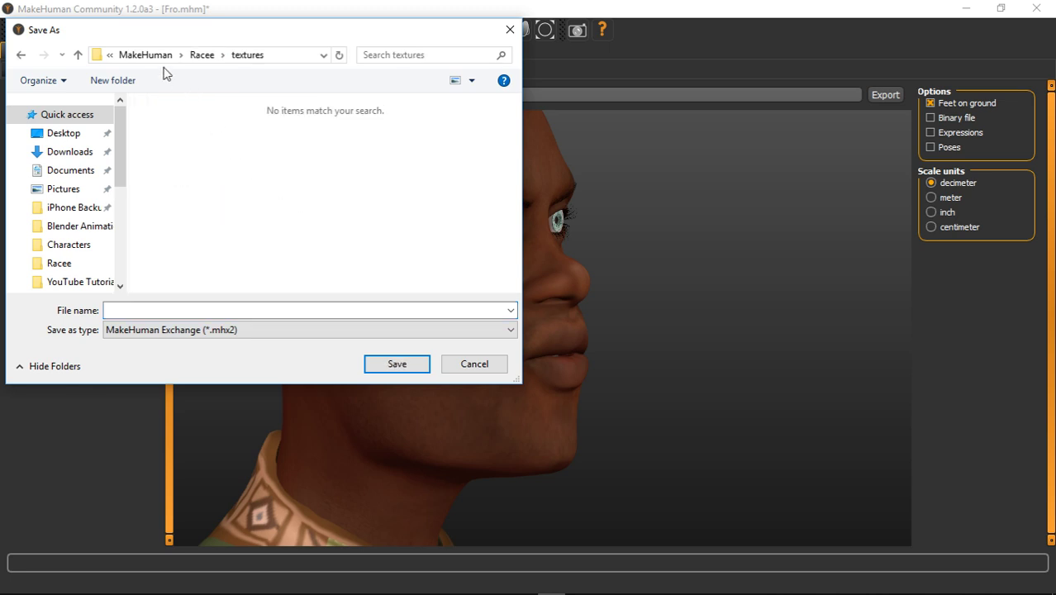
{"action": "left_click", "coordinate": [20, 54]}
{"action": "right_click", "coordinate": [289, 154]}
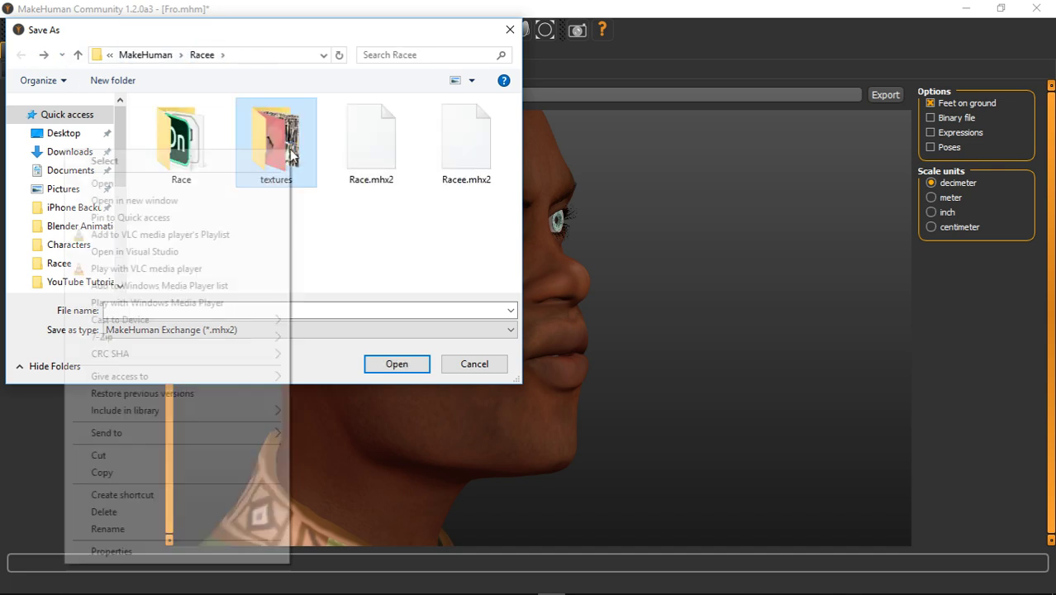
{"action": "left_click", "coordinate": [436, 255]}
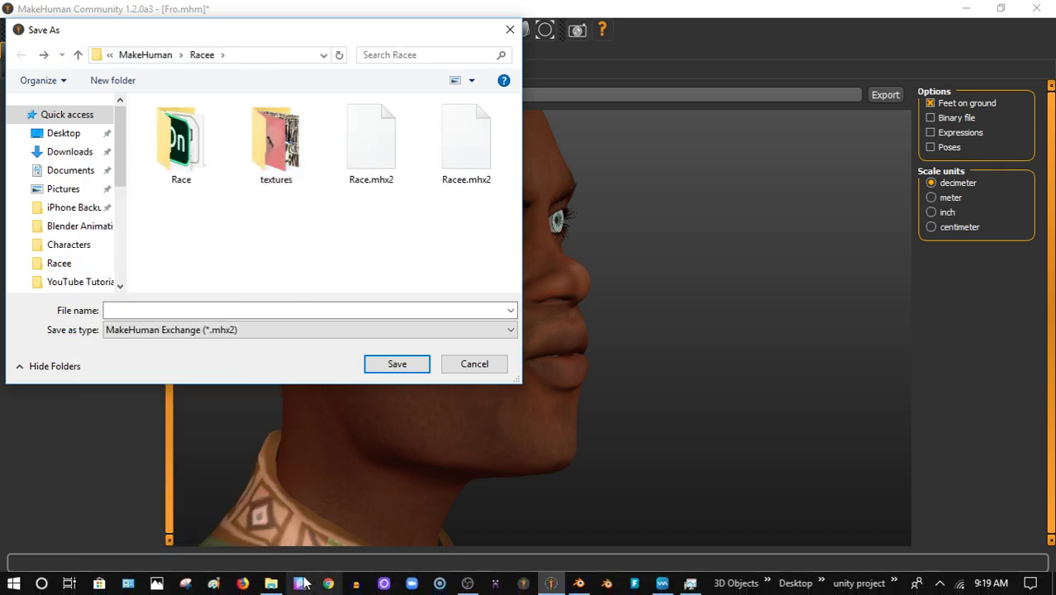
Switch to File Explorer and open the MakeHuman folder inside 3D Objects.
{"action": "left_click", "coordinate": [271, 584]}
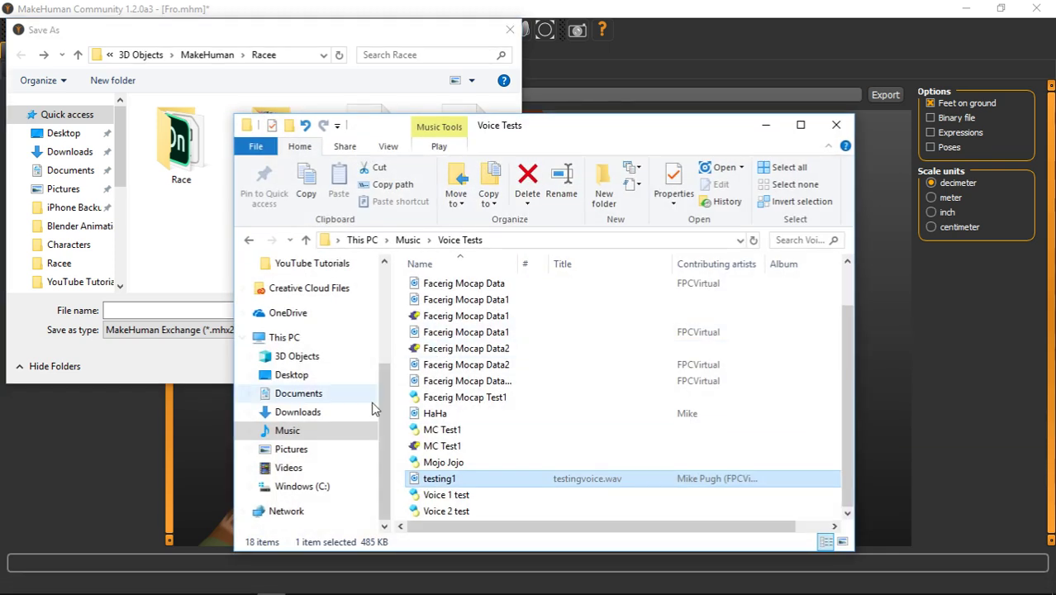
{"action": "left_click", "coordinate": [322, 364]}
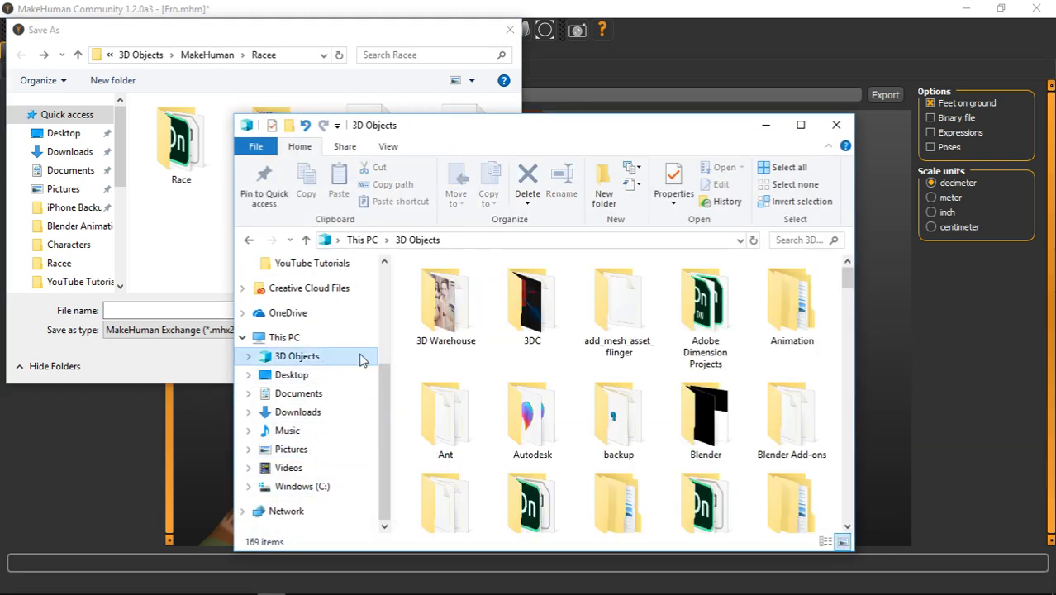
{"action": "scroll", "coordinate": [579, 380], "scroll_direction": "down", "scroll_amount": 5}
{"action": "scroll", "coordinate": [647, 382], "scroll_direction": "down", "scroll_amount": 2}
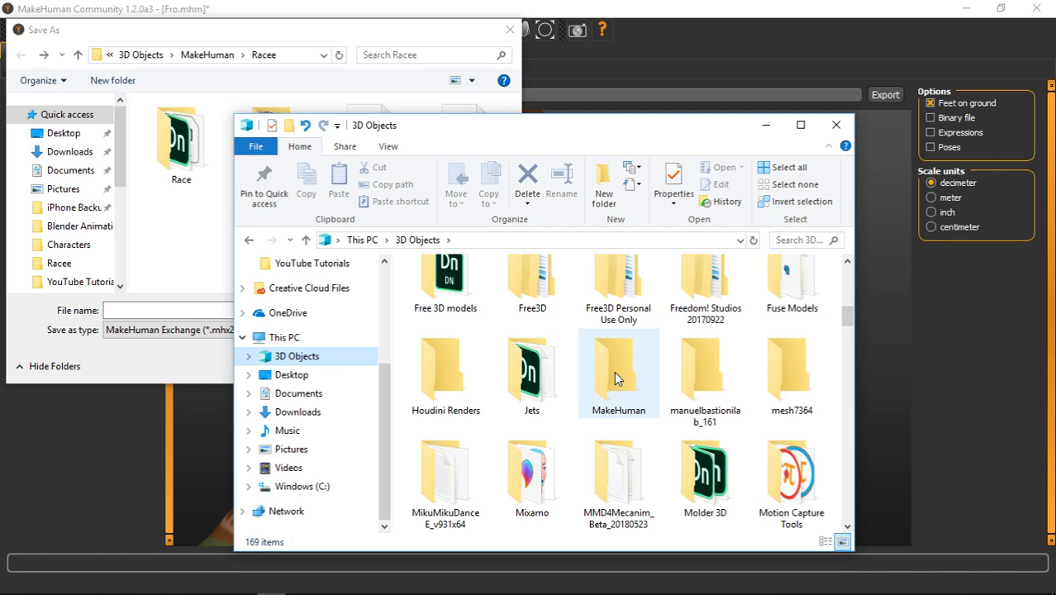
{"action": "double_click", "coordinate": [614, 371]}
Locate the Racee character folder, examine the images in its textures subfolder, and return to the MakeHuman folder.
{"action": "scroll", "coordinate": [629, 385], "scroll_direction": "down", "scroll_amount": 15}
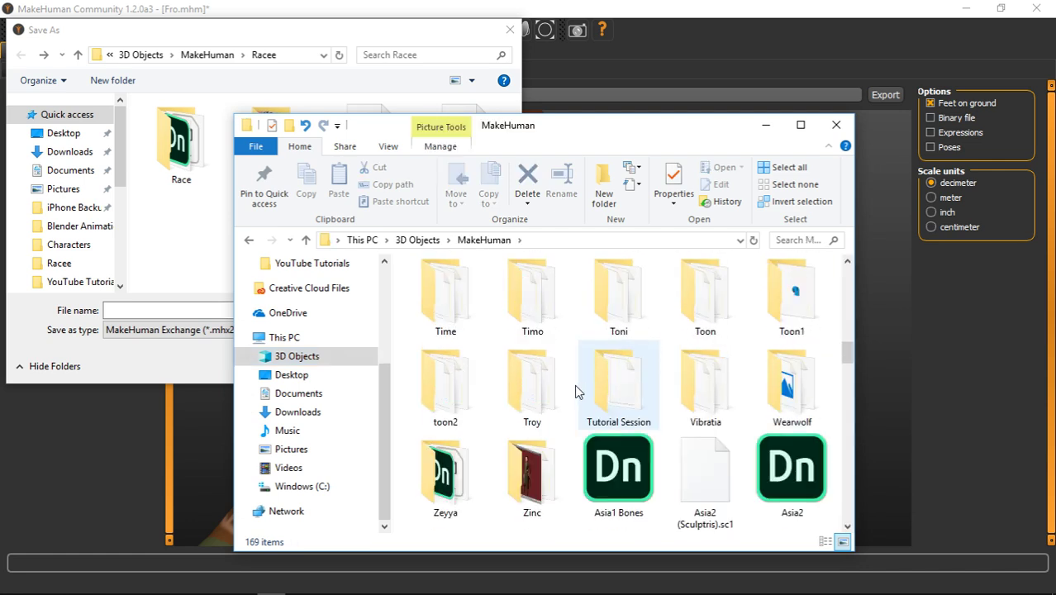
{"action": "scroll", "coordinate": [574, 384], "scroll_direction": "up", "scroll_amount": 3}
{"action": "scroll", "coordinate": [553, 393], "scroll_direction": "down", "scroll_amount": 4}
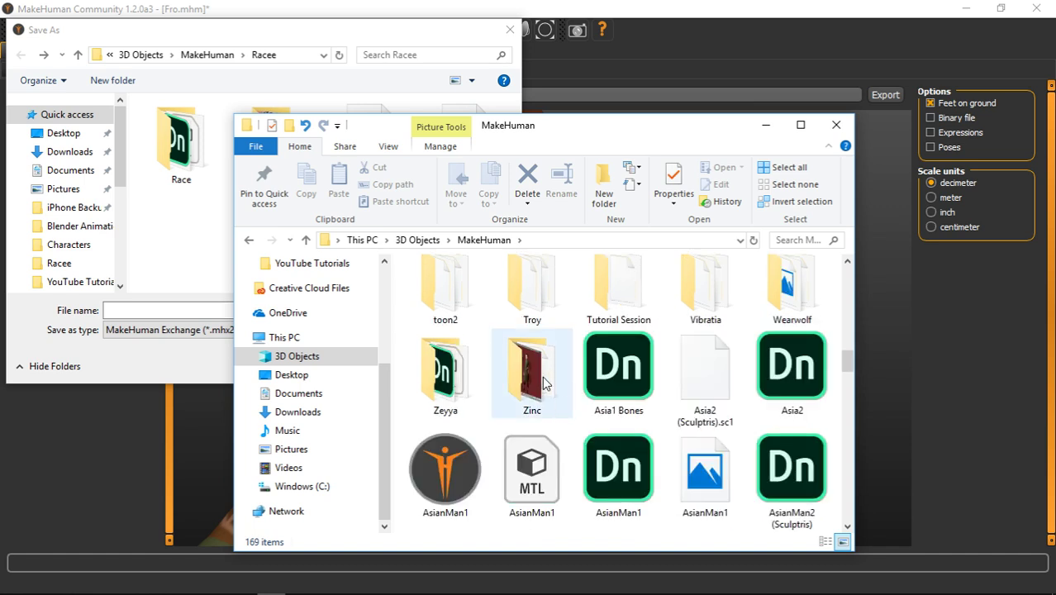
{"action": "scroll", "coordinate": [565, 380], "scroll_direction": "up", "scroll_amount": 2}
{"action": "scroll", "coordinate": [566, 382], "scroll_direction": "up", "scroll_amount": 3}
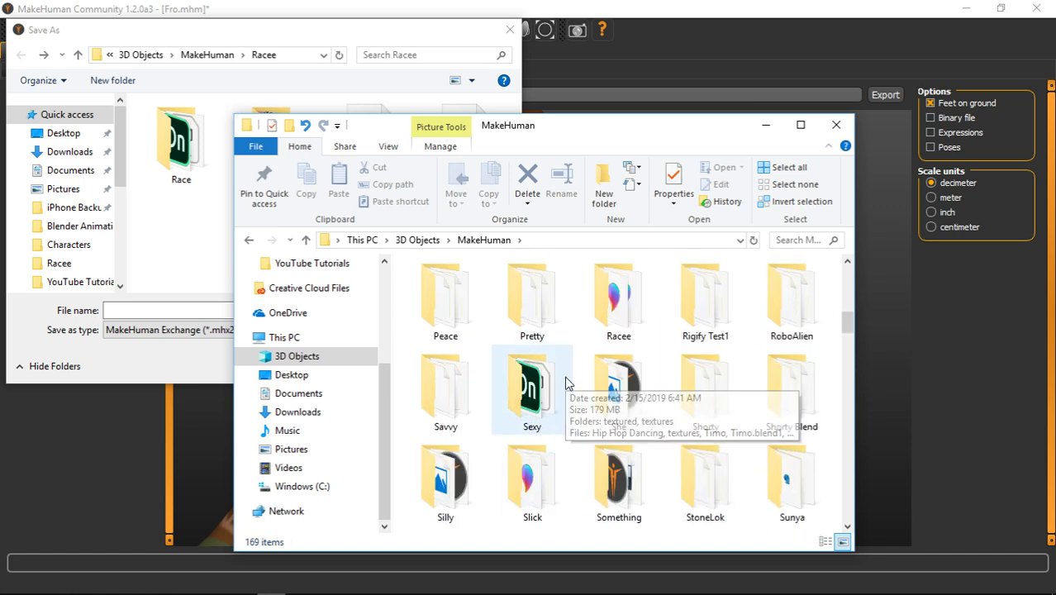
{"action": "double_click", "coordinate": [622, 314]}
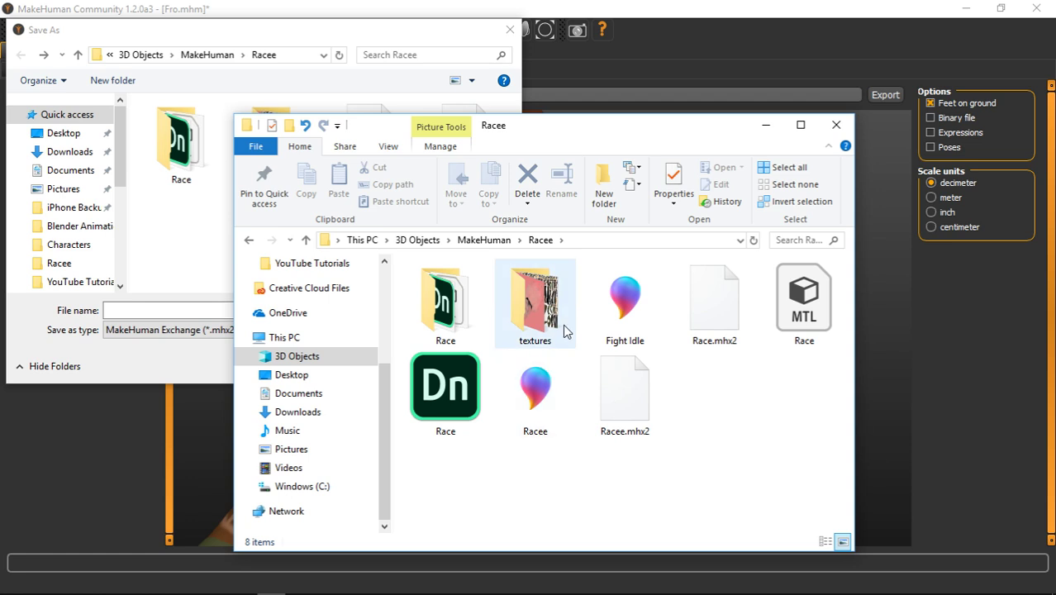
{"action": "double_click", "coordinate": [554, 321]}
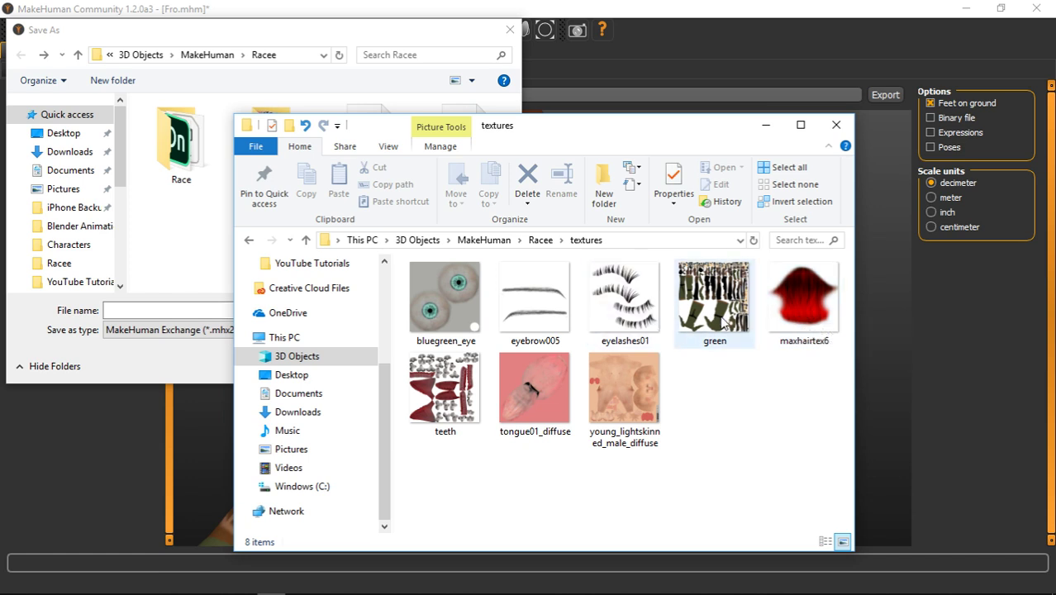
{"action": "left_click", "coordinate": [249, 239]}
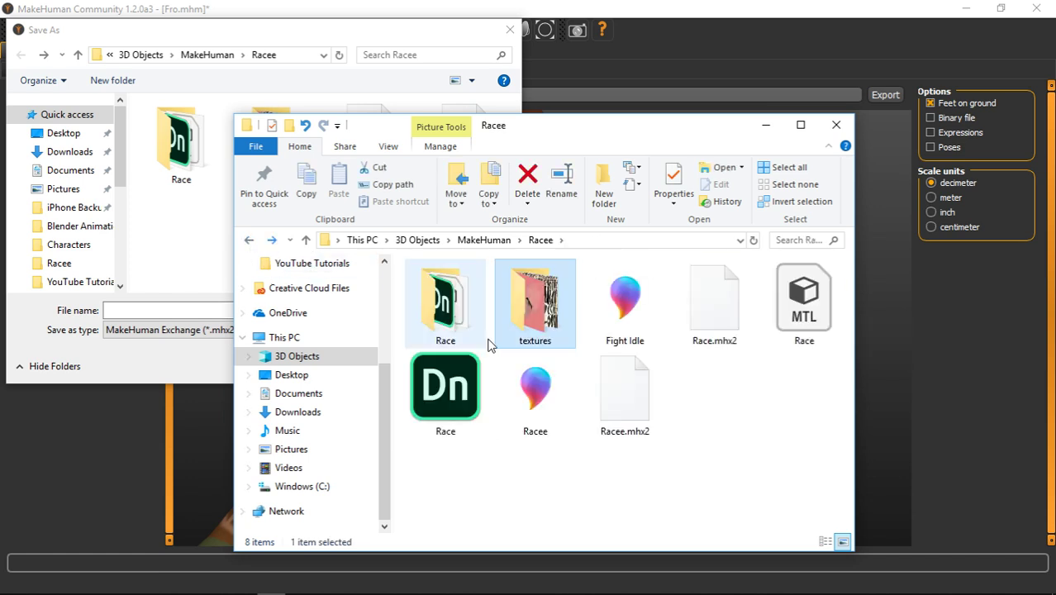
{"action": "left_click", "coordinate": [248, 239]}
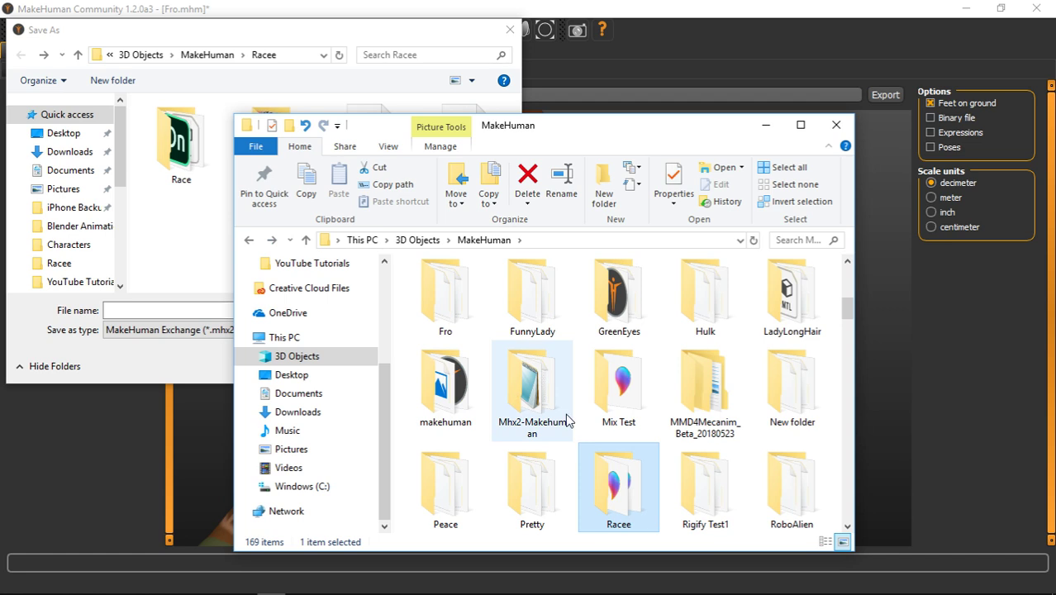
Examine the Zinc folder's texture images and mhx2 file, then return to MakeHuman's Save As dialog.
{"action": "scroll", "coordinate": [568, 426], "scroll_direction": "down", "scroll_amount": 6}
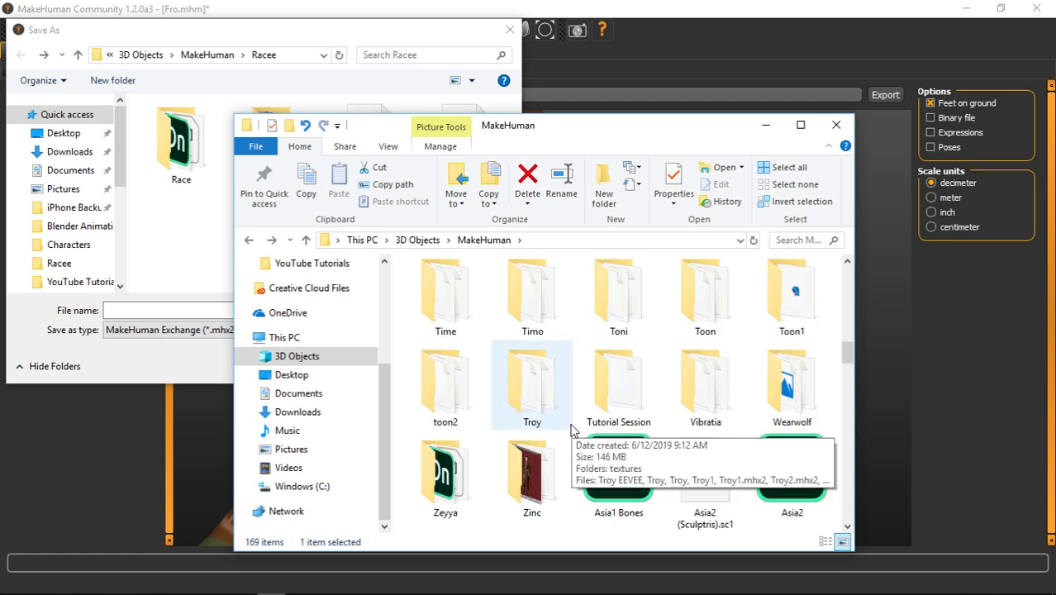
{"action": "double_click", "coordinate": [541, 471]}
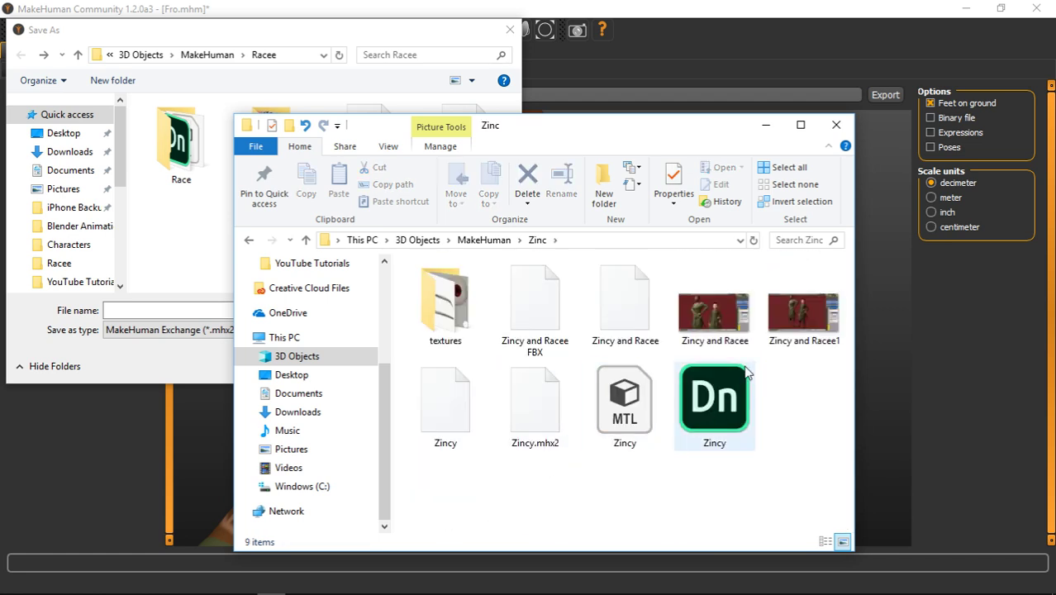
{"action": "double_click", "coordinate": [445, 302]}
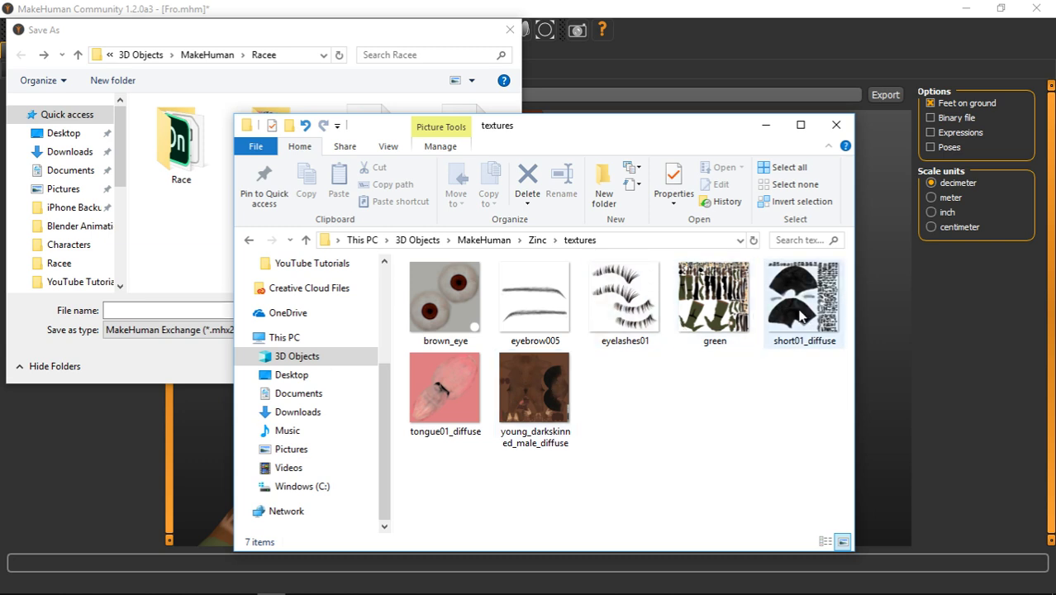
{"action": "left_click", "coordinate": [249, 240]}
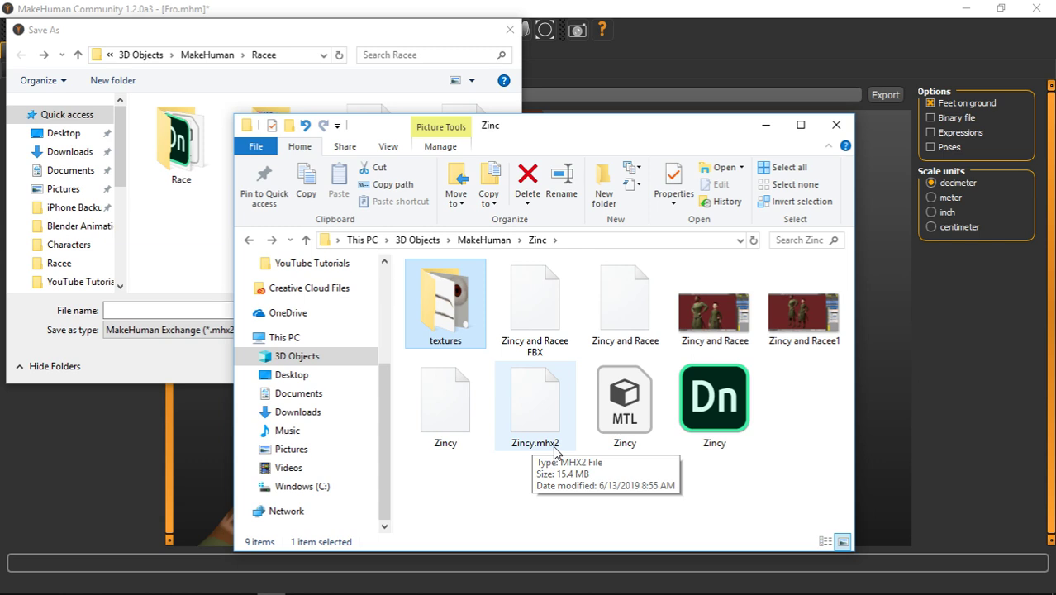
{"action": "left_click", "coordinate": [766, 125]}
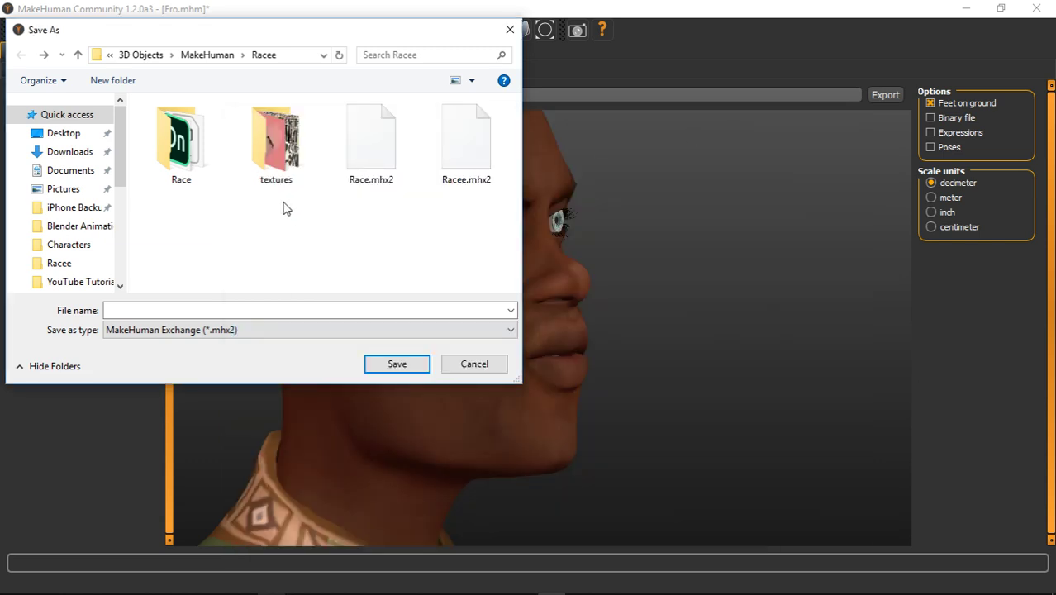
{"action": "left_click", "coordinate": [208, 57]}
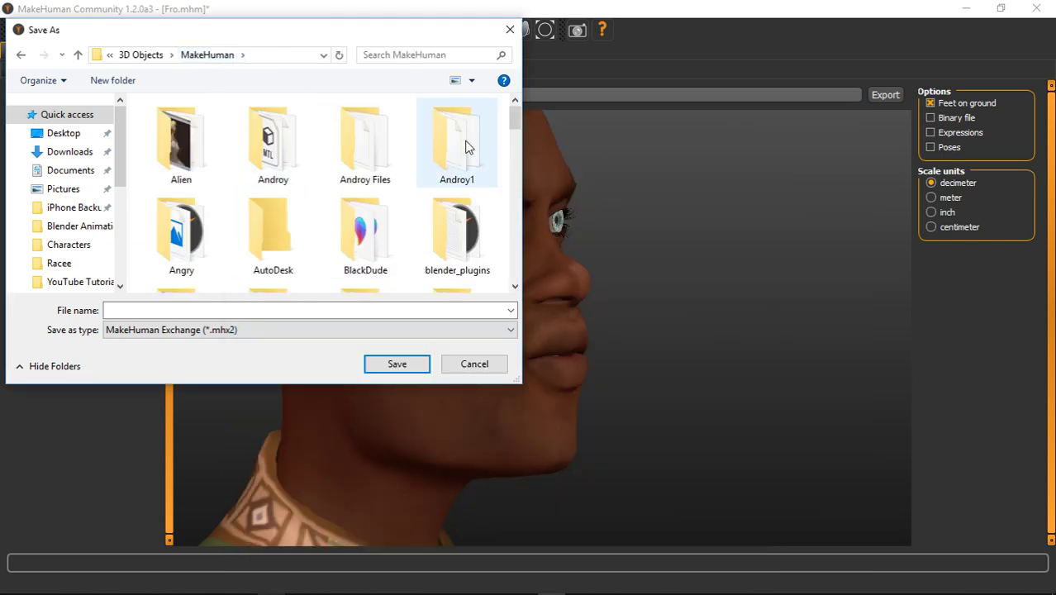
{"action": "left_click_drag", "start_coordinate": [513, 116], "coordinate": [513, 271]}
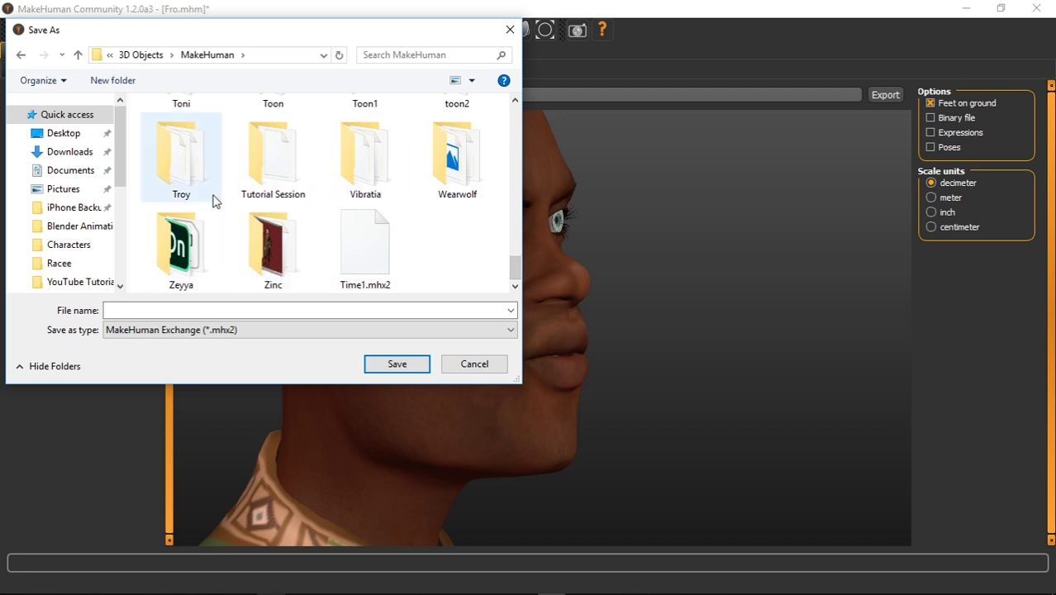
{"action": "mouse_move", "coordinate": [513, 279]}
{"action": "left_mouse_down"}
{"action": "mouse_move", "coordinate": [513, 120]}
{"action": "mouse_move", "coordinate": [513, 268]}
{"action": "left_mouse_up"}
{"action": "left_click", "coordinate": [271, 254]}
{"action": "double_click", "coordinate": [271, 254]}
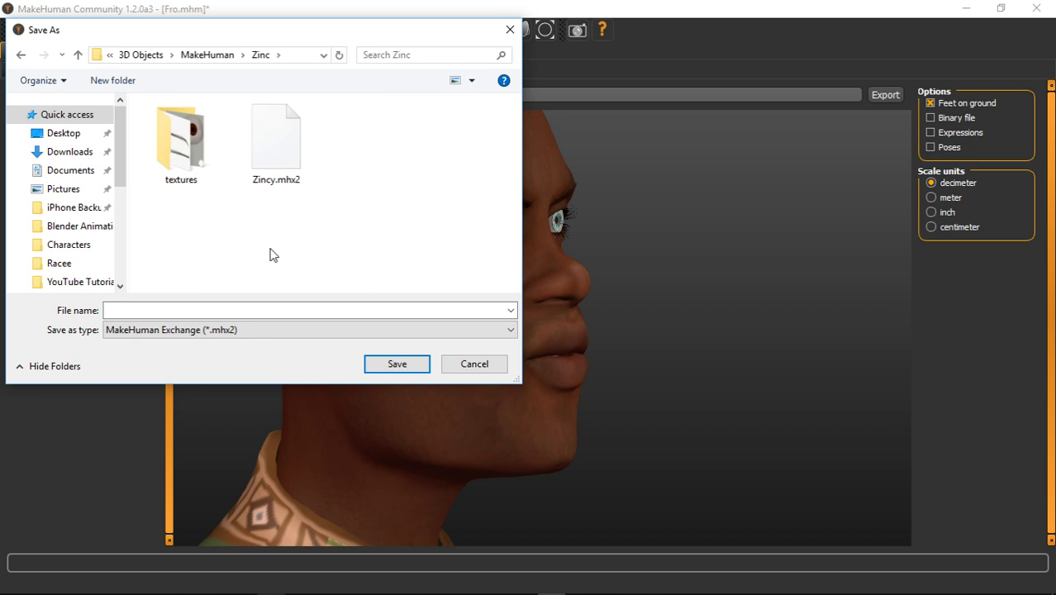
{"action": "left_click", "coordinate": [240, 309]}
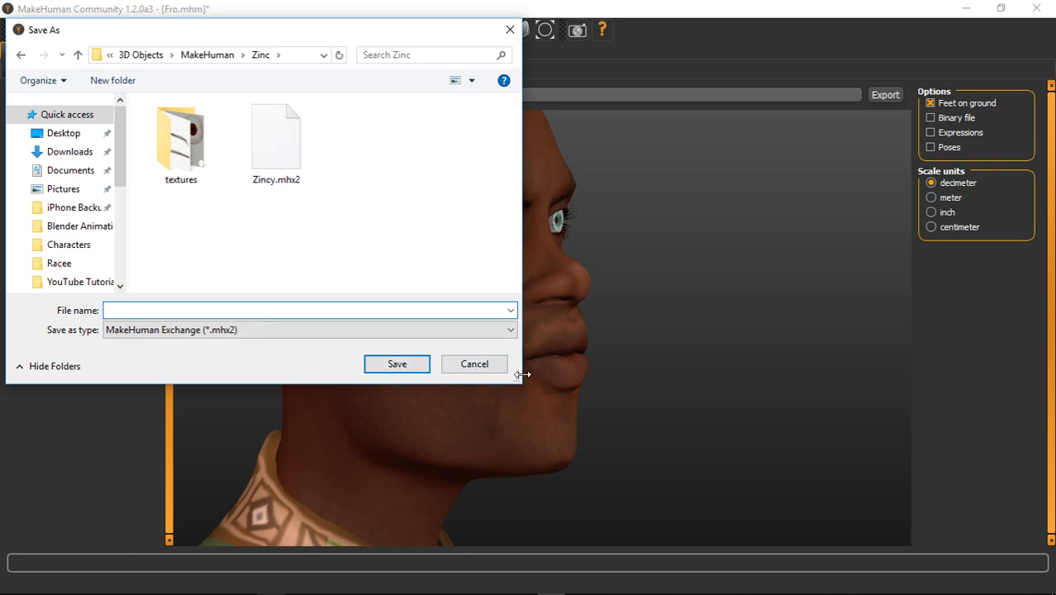
{"action": "left_click", "coordinate": [475, 362]}
Switch to Blender and import Zincy.mhx2 from the Zinc folder inside 3D Objects\MakeHuman.
{"action": "left_click", "coordinate": [965, 8]}
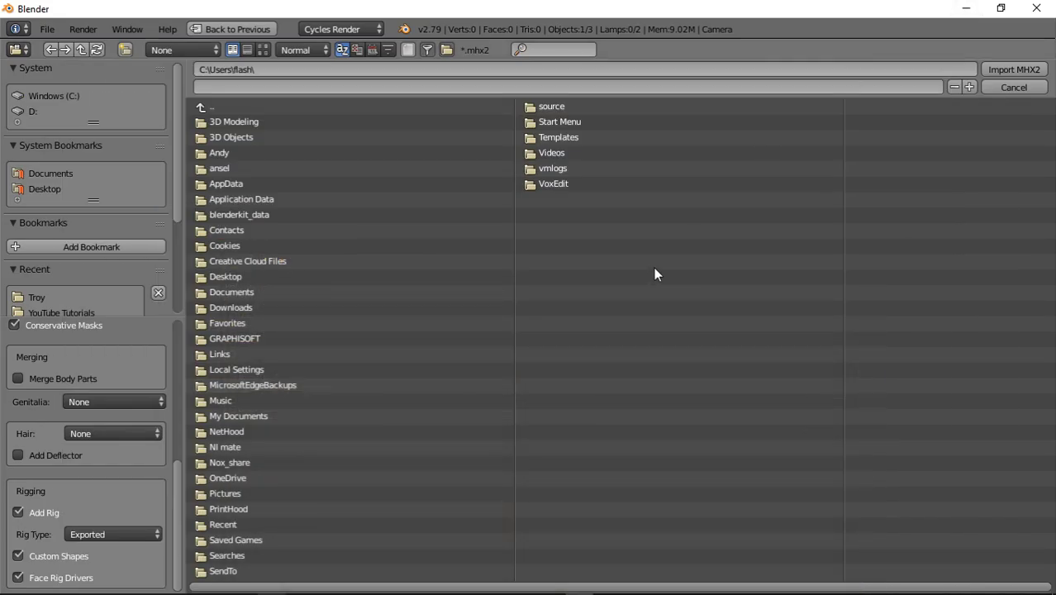
{"action": "left_click", "coordinate": [239, 137]}
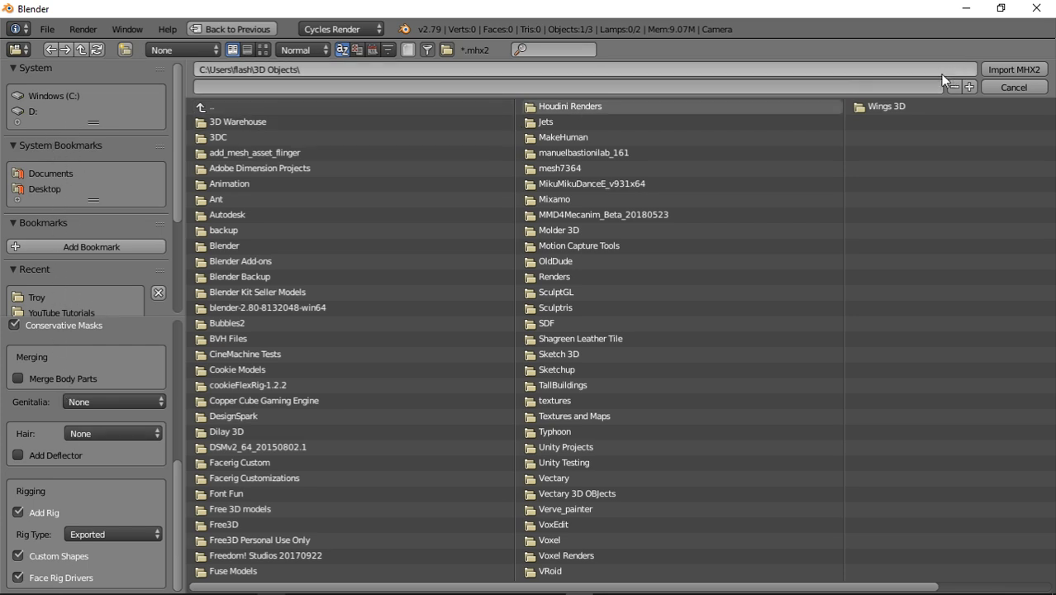
{"action": "left_click", "coordinate": [577, 139]}
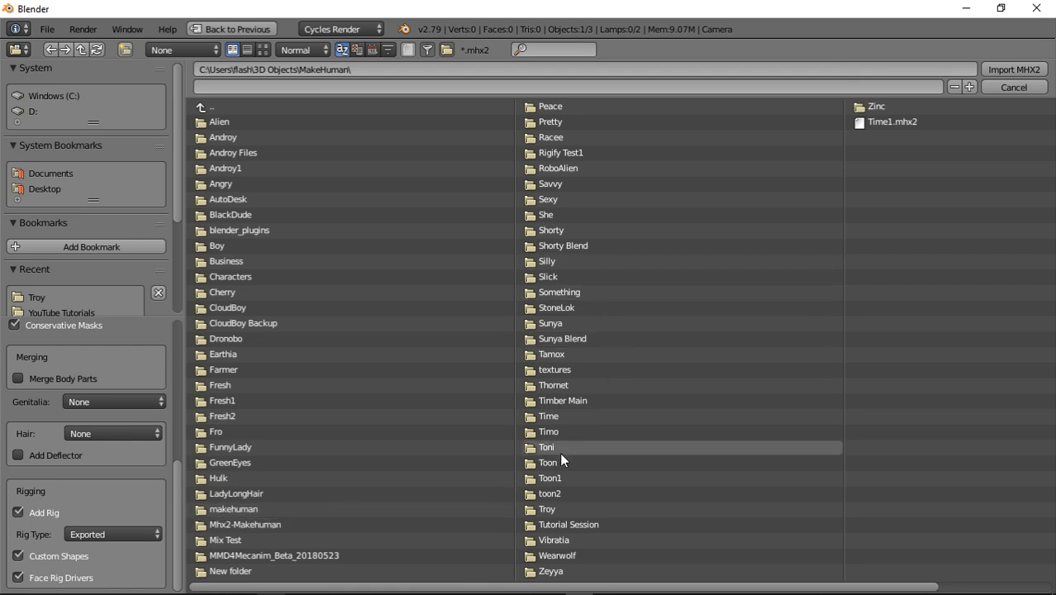
{"action": "left_click", "coordinate": [889, 108]}
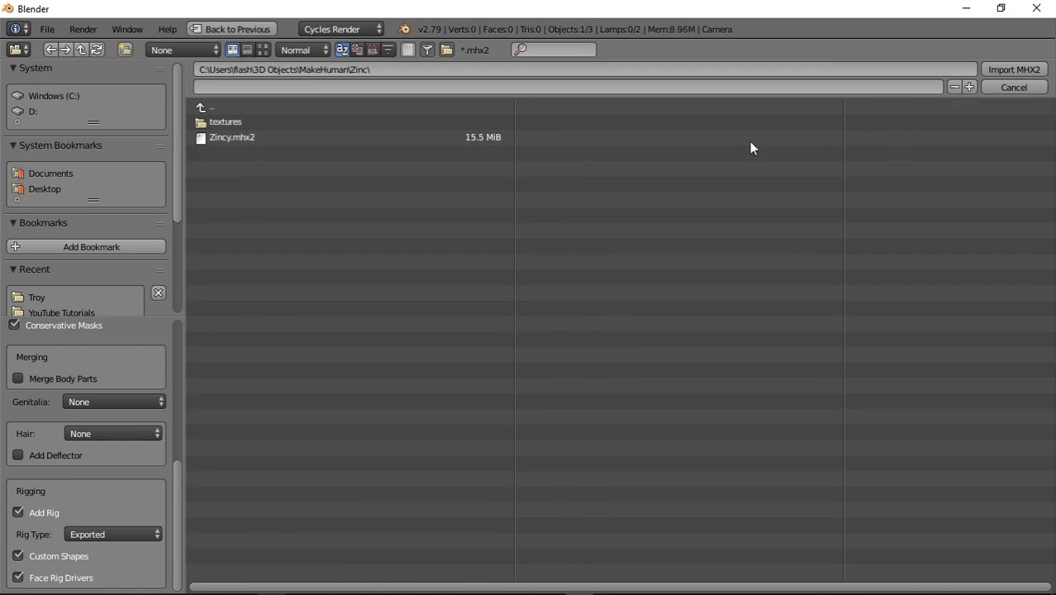
{"action": "left_click", "coordinate": [235, 138]}
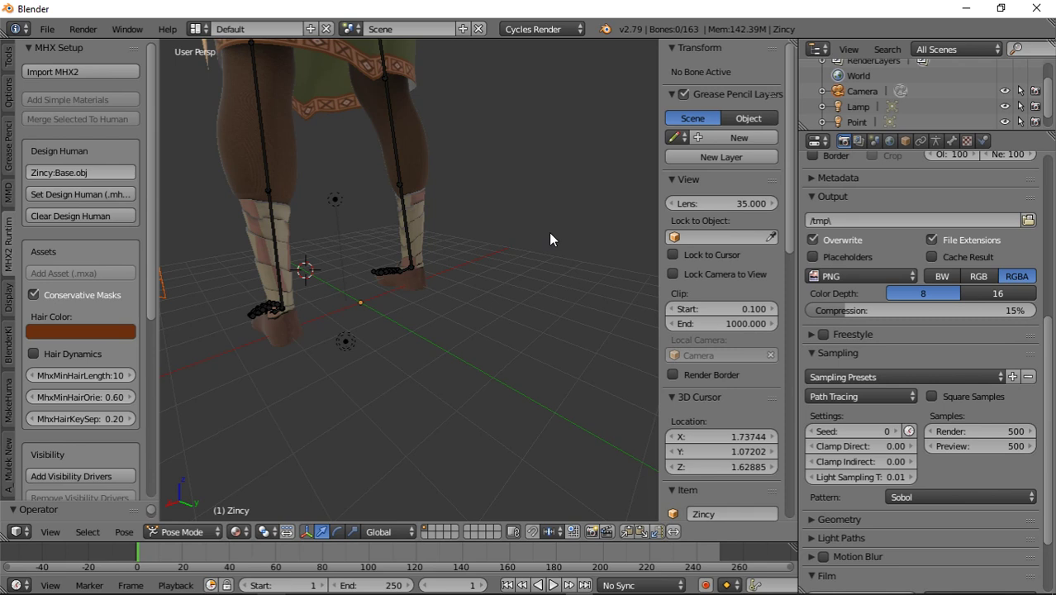
Examine the imported character's body, face and armature from the front, and select the left eye bone.
{"action": "middle_click_drag", "start_coordinate": [410, 276], "coordinate": [477, 262]}
{"action": "scroll", "coordinate": [493, 207], "scroll_direction": "down", "scroll_amount": 8}
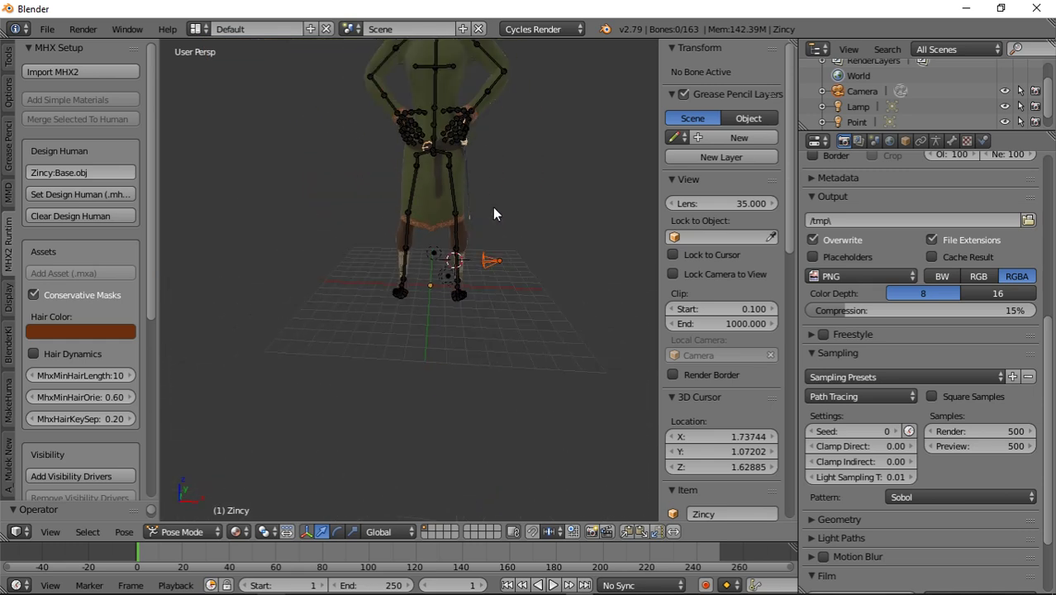
{"action": "scroll", "coordinate": [493, 207], "scroll_direction": "up", "scroll_amount": 3}
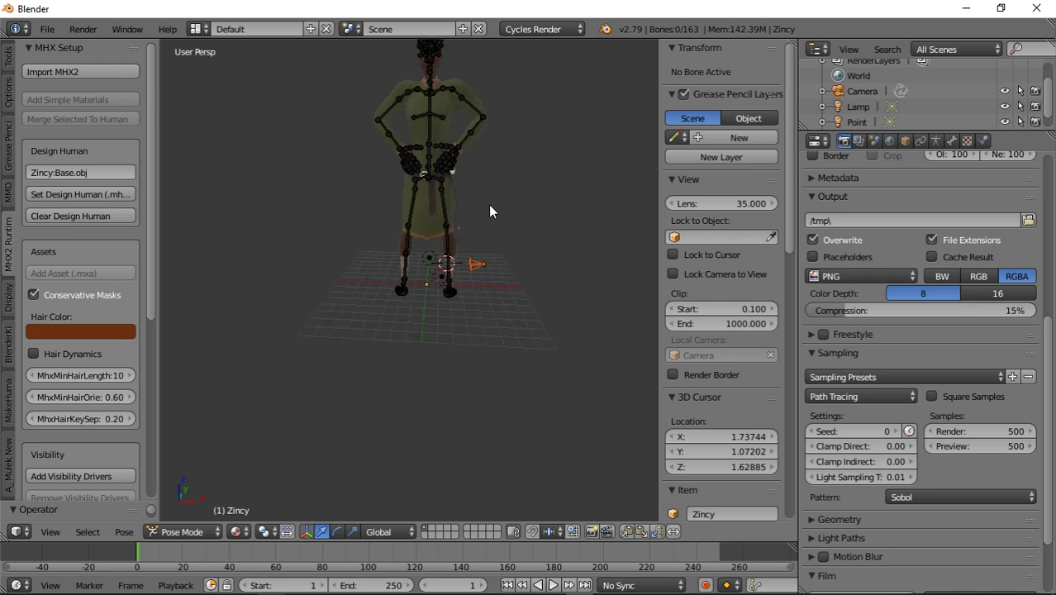
{"action": "middle_click_drag", "start_coordinate": [488, 207], "coordinate": [457, 302]}
{"action": "scroll", "coordinate": [471, 331], "scroll_direction": "up", "scroll_amount": 3}
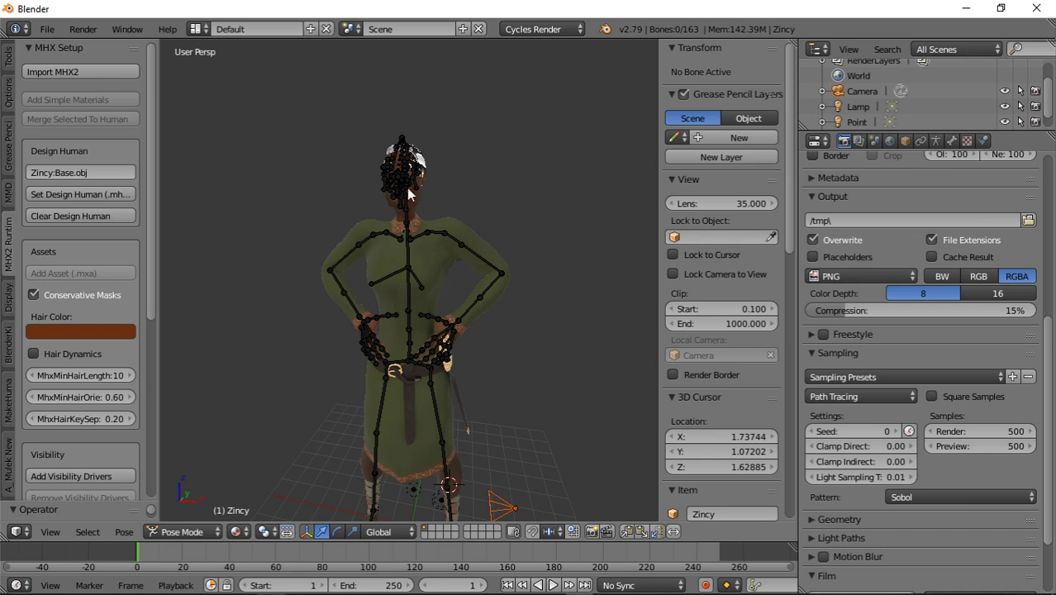
{"action": "scroll", "coordinate": [400, 177], "scroll_direction": "up", "scroll_amount": 6}
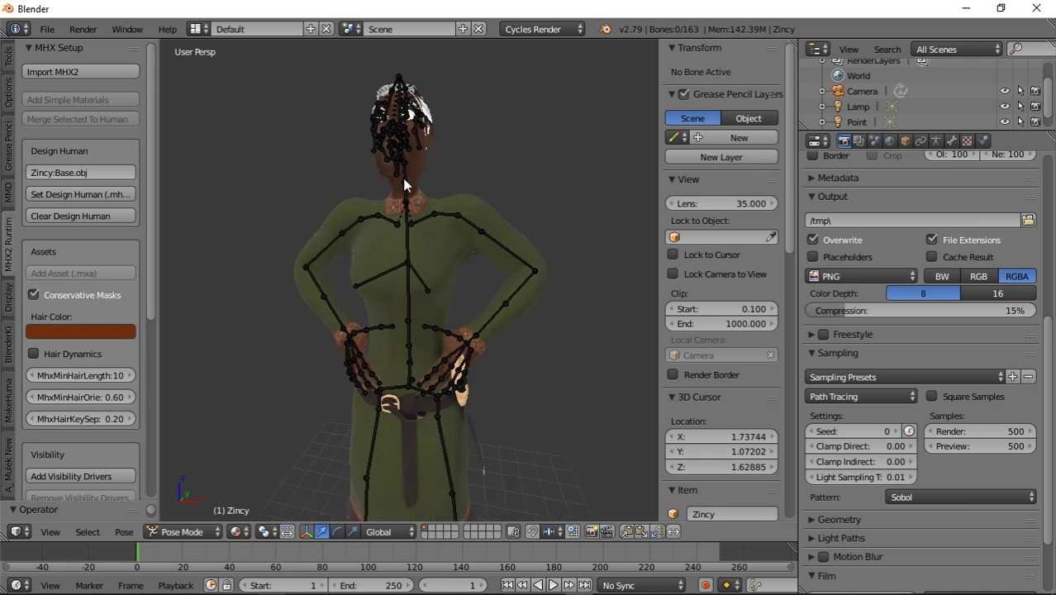
{"action": "middle_click_drag", "start_coordinate": [412, 157], "coordinate": [420, 318]}
{"action": "scroll", "coordinate": [426, 335], "scroll_direction": "up", "scroll_amount": 5}
{"action": "scroll", "coordinate": [408, 352], "scroll_direction": "down", "scroll_amount": 5}
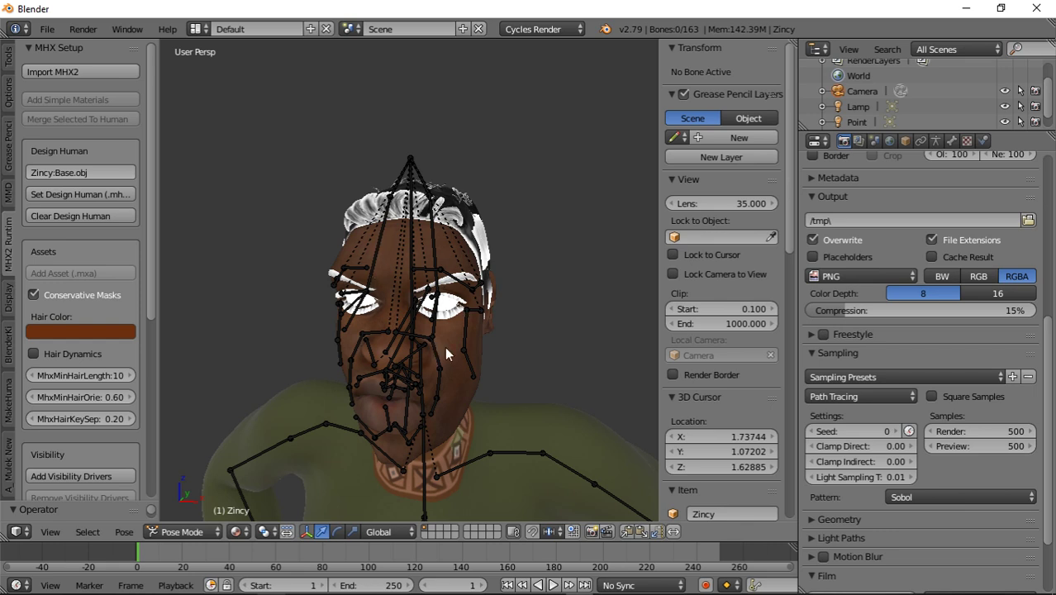
{"action": "right_click", "coordinate": [435, 333]}
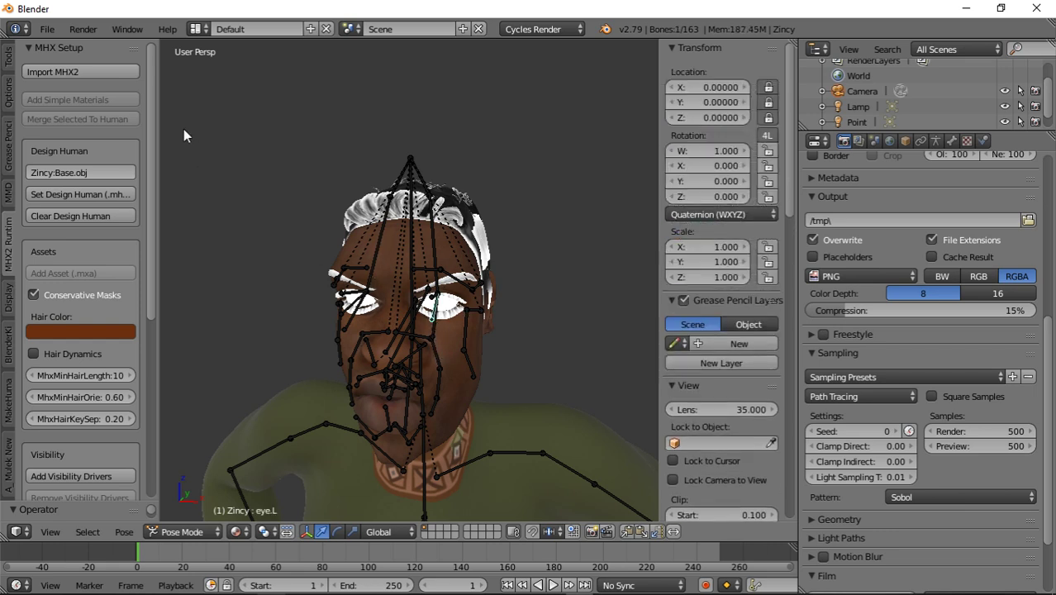
{"action": "left_click", "coordinate": [196, 533]}
Check the mouse selection setting in the Input section of the user preferences, then put the preferences window away.
{"action": "left_click", "coordinate": [47, 28]}
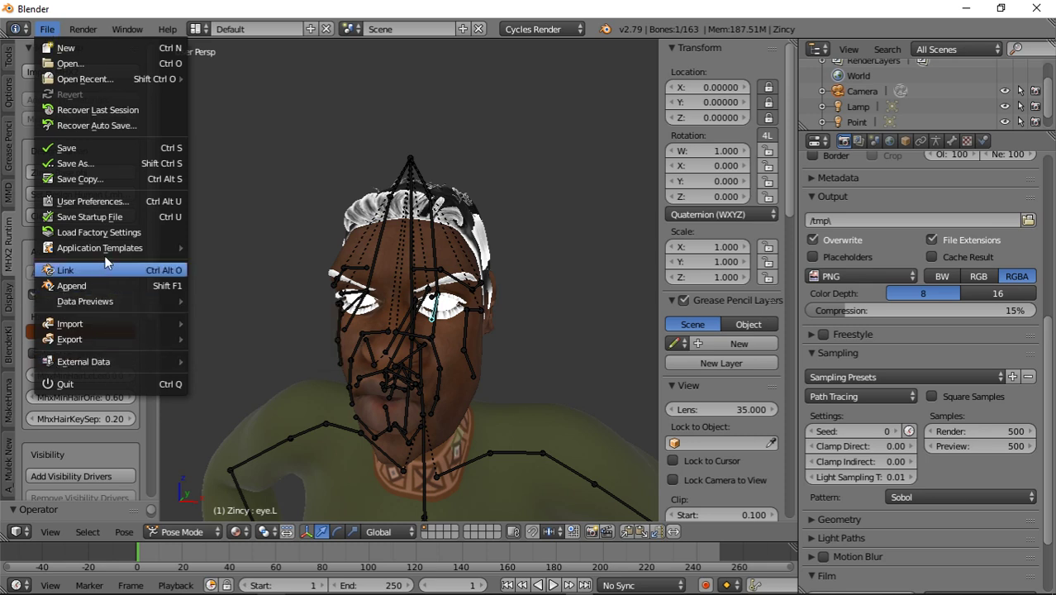
{"action": "mouse_move", "coordinate": [109, 252]}
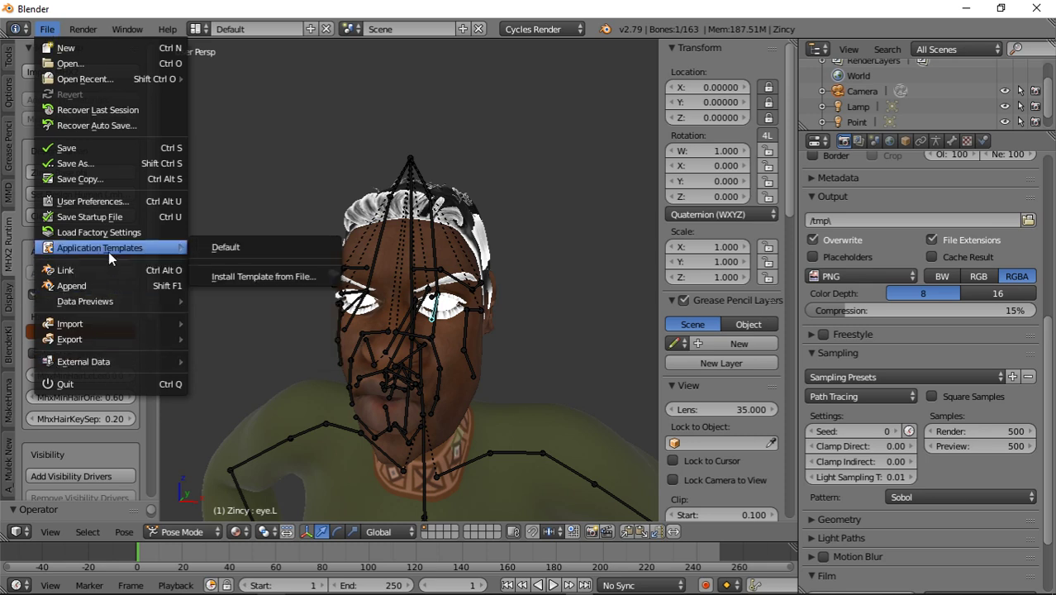
{"action": "left_click", "coordinate": [96, 200]}
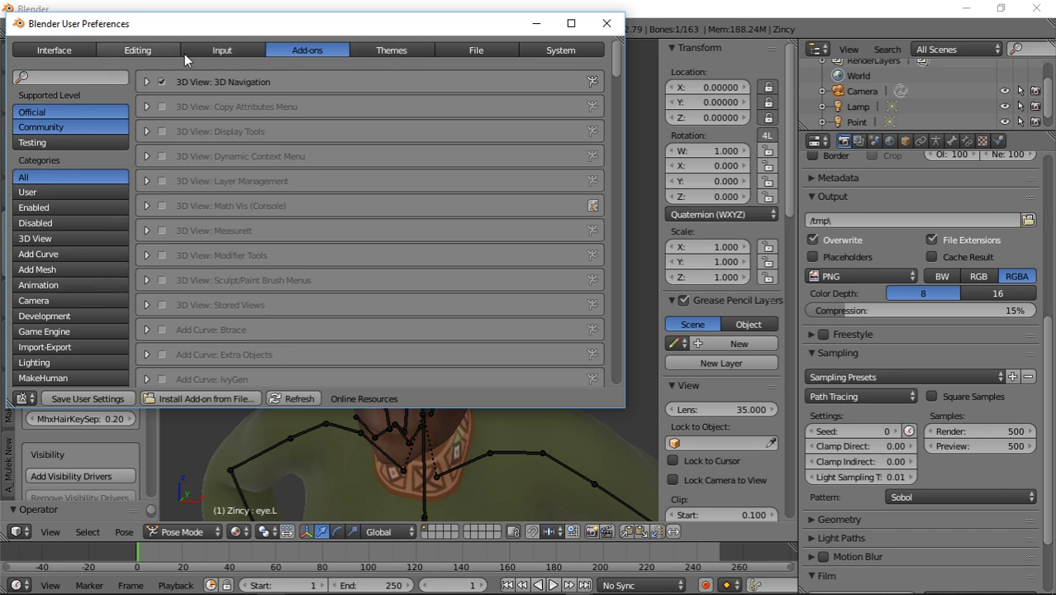
{"action": "left_click", "coordinate": [224, 52]}
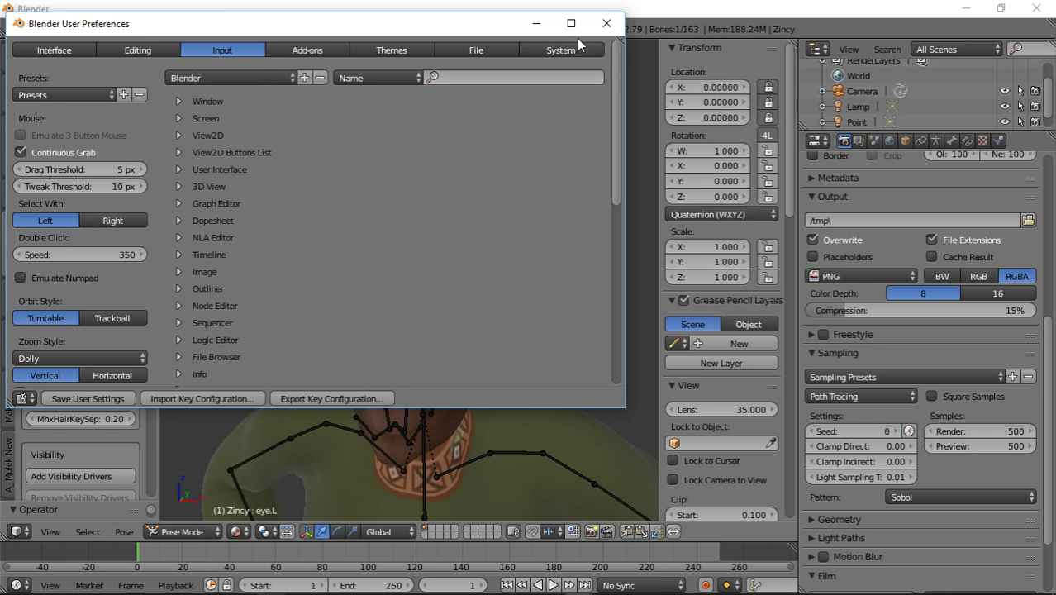
{"action": "left_click", "coordinate": [537, 23]}
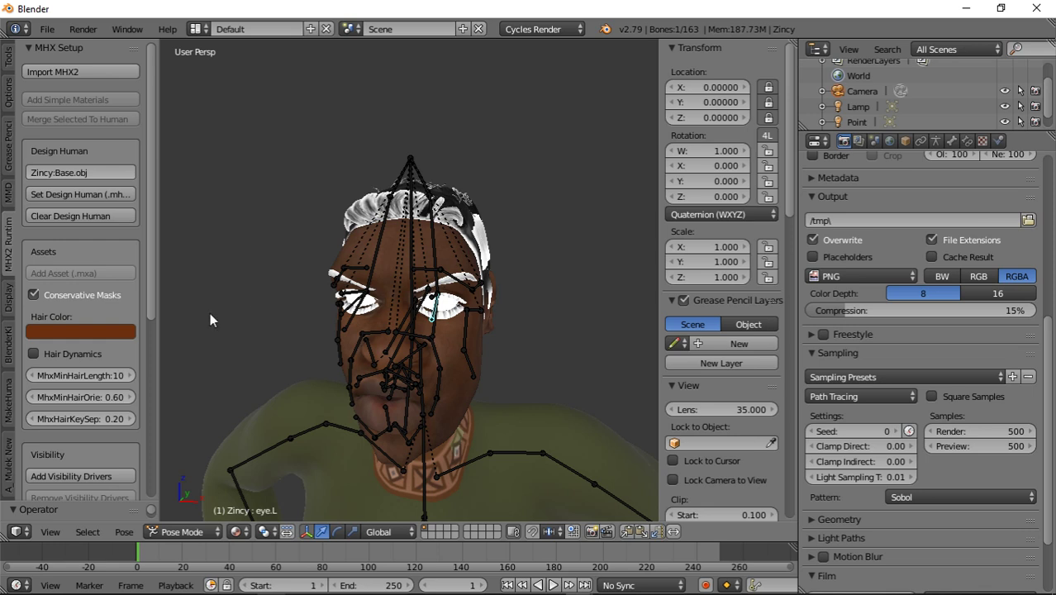
Switch the character's armature from Pose Mode to Object Mode.
{"action": "left_click", "coordinate": [203, 531]}
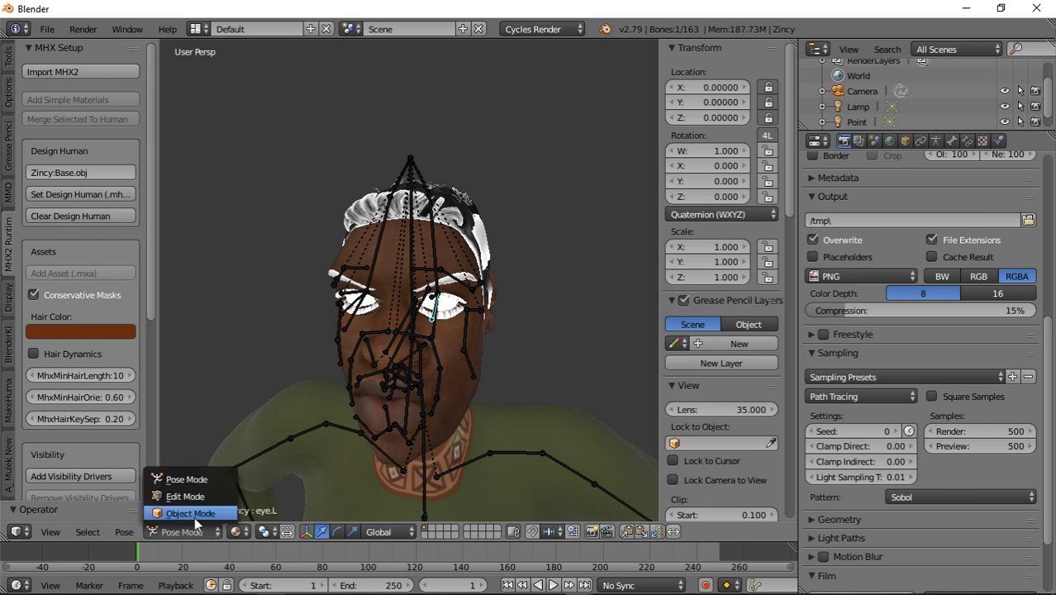
{"action": "left_click", "coordinate": [194, 513]}
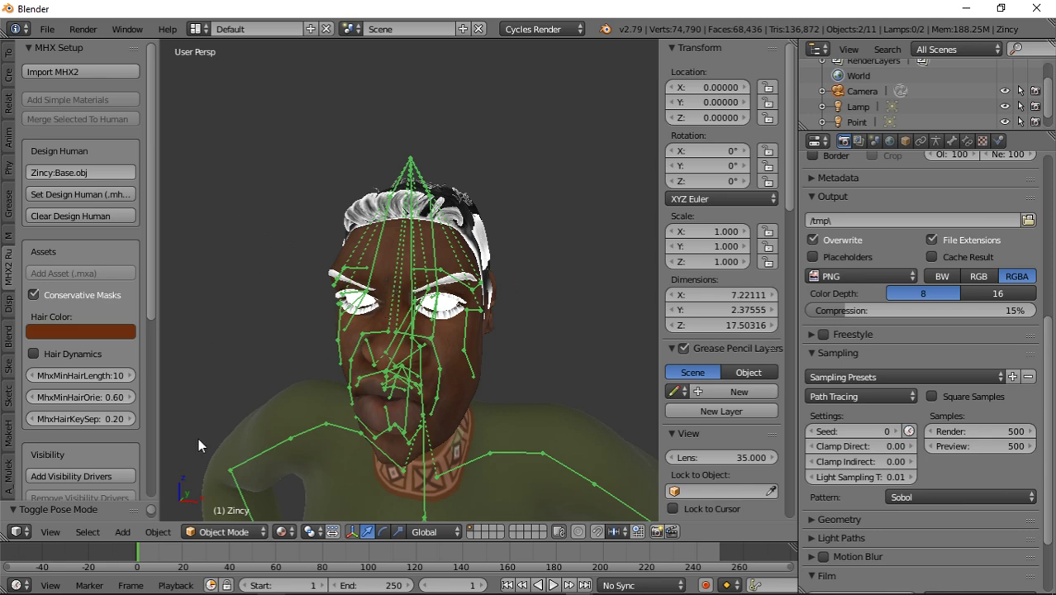
{"action": "scroll", "coordinate": [252, 361], "scroll_direction": "down", "scroll_amount": 5}
{"action": "scroll", "coordinate": [307, 352], "scroll_direction": "down", "scroll_amount": 2}
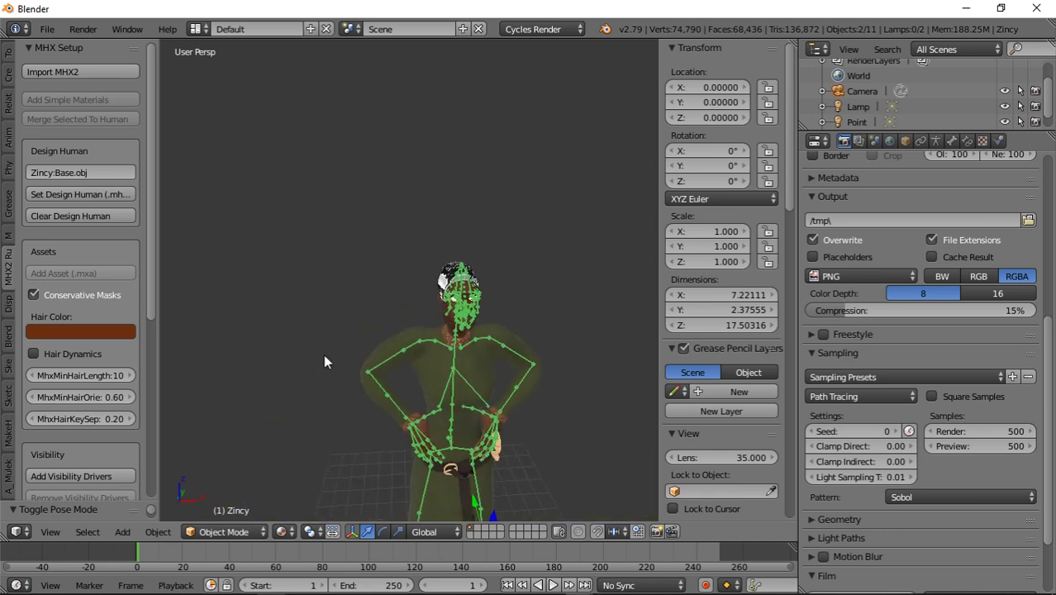
Select the character's clothes, body and hair meshes one after another, then deselect everything.
{"action": "right_click", "coordinate": [433, 326]}
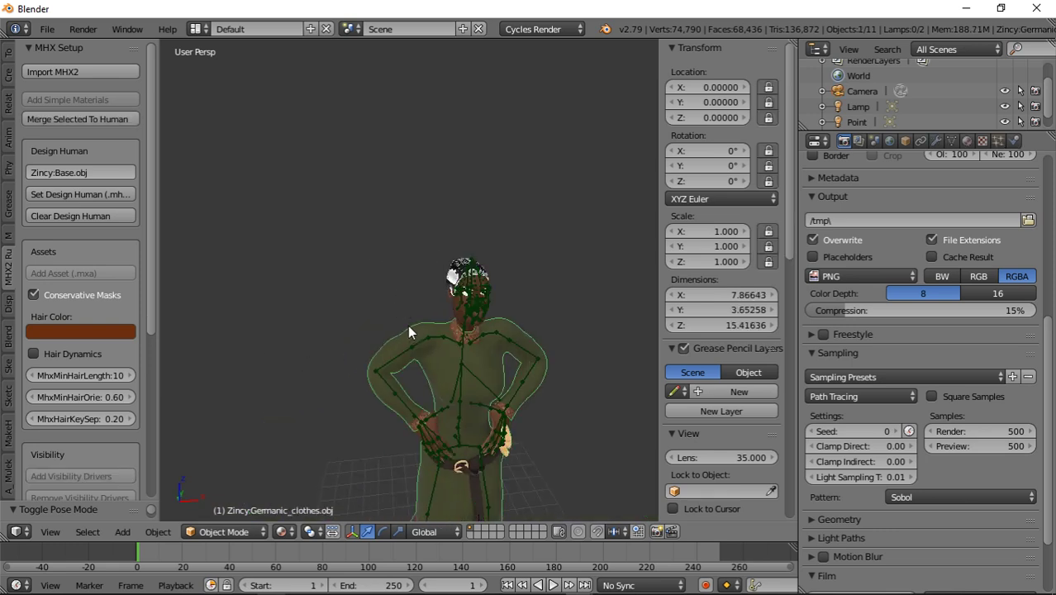
{"action": "middle_click_drag", "start_coordinate": [384, 307], "coordinate": [533, 308]}
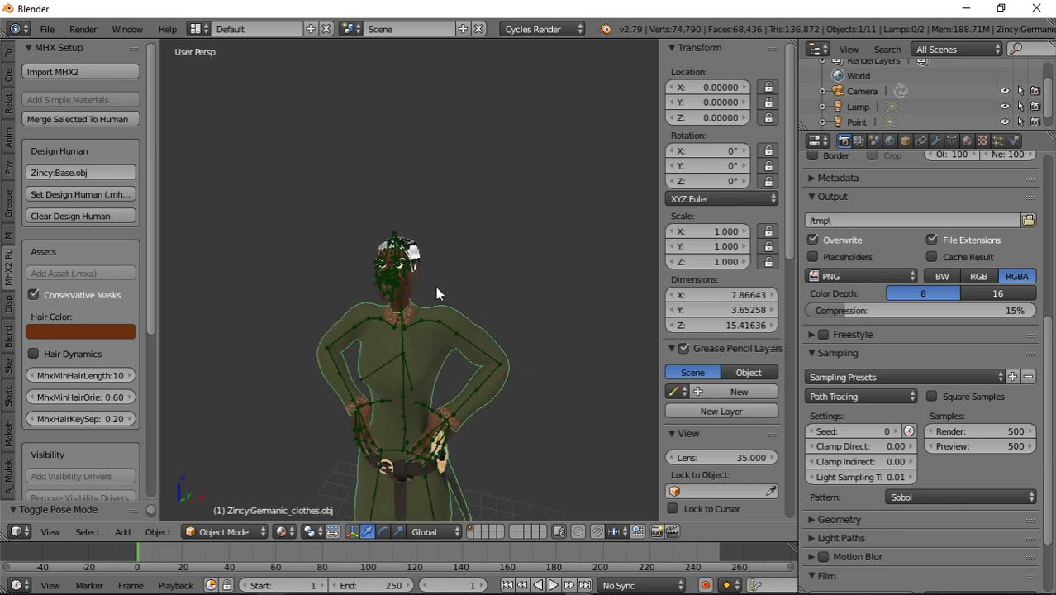
{"action": "right_click", "coordinate": [411, 291]}
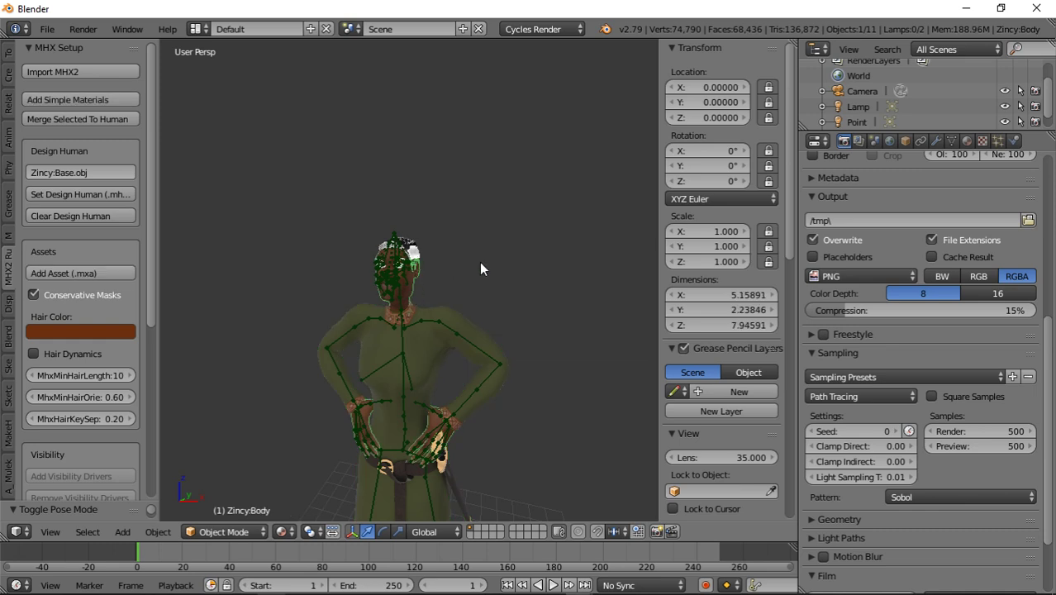
{"action": "right_click", "coordinate": [423, 252]}
{"action": "key", "text": "KP_Decimal"}
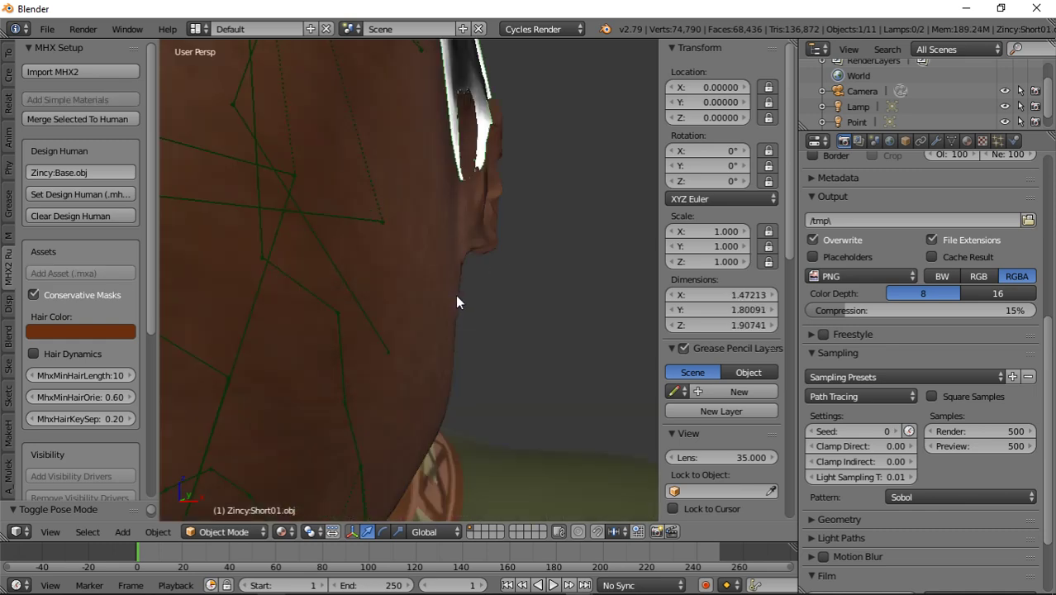
{"action": "scroll", "coordinate": [496, 273], "scroll_direction": "down", "scroll_amount": 6}
{"action": "scroll", "coordinate": [527, 256], "scroll_direction": "down", "scroll_amount": 2}
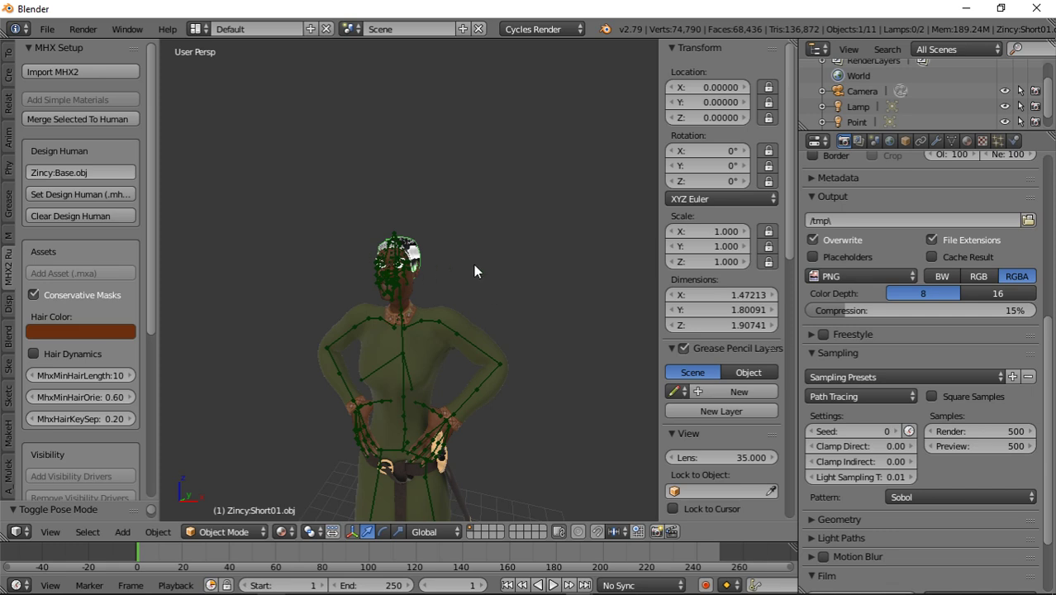
{"action": "key", "text": "a"}
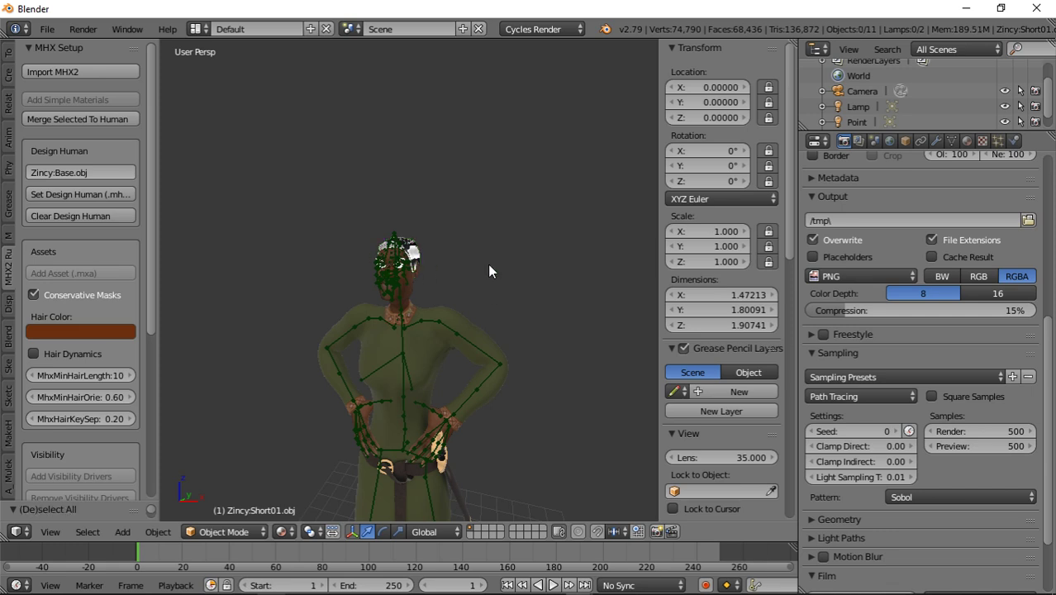
Select the character's short hair mesh at the head and check which interaction modes it offers.
{"action": "scroll", "coordinate": [490, 271], "scroll_direction": "up", "scroll_amount": 8}
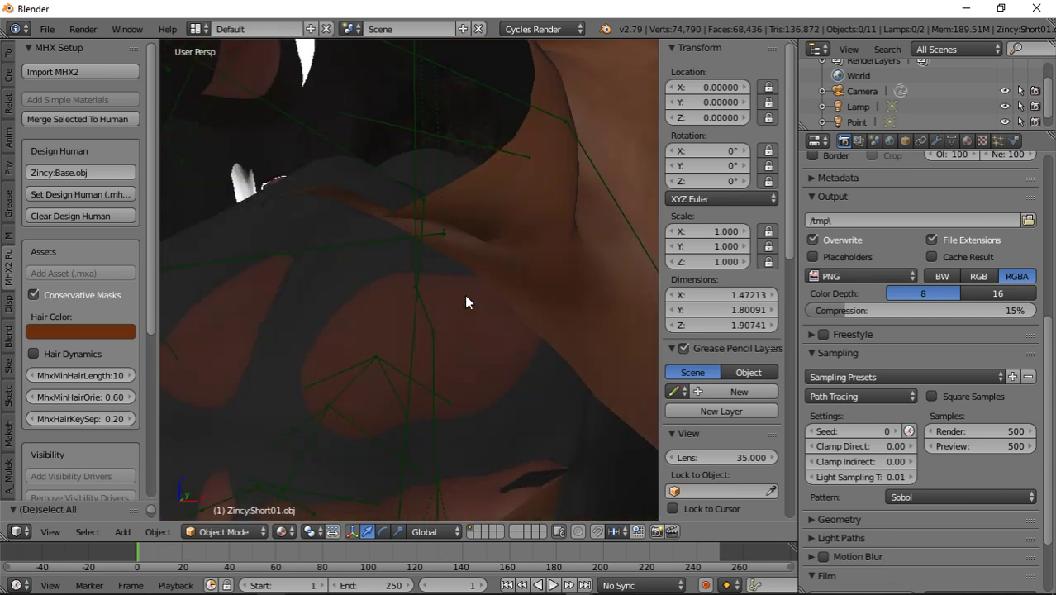
{"action": "scroll", "coordinate": [460, 296], "scroll_direction": "down", "scroll_amount": 6}
{"action": "scroll", "coordinate": [456, 293], "scroll_direction": "up", "scroll_amount": 3}
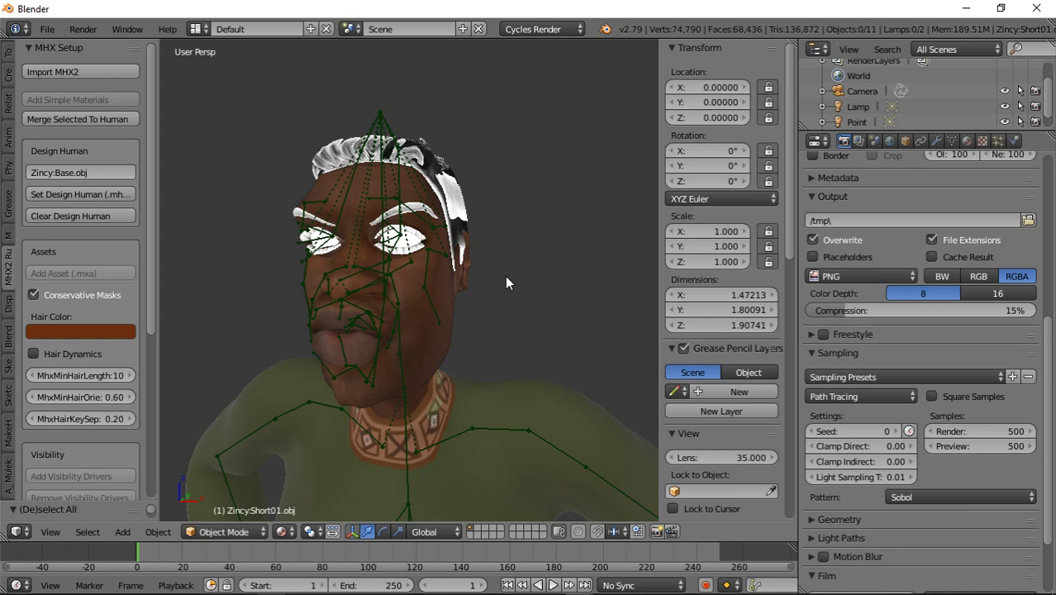
{"action": "left_click", "coordinate": [225, 531]}
{"action": "left_click", "coordinate": [223, 532]}
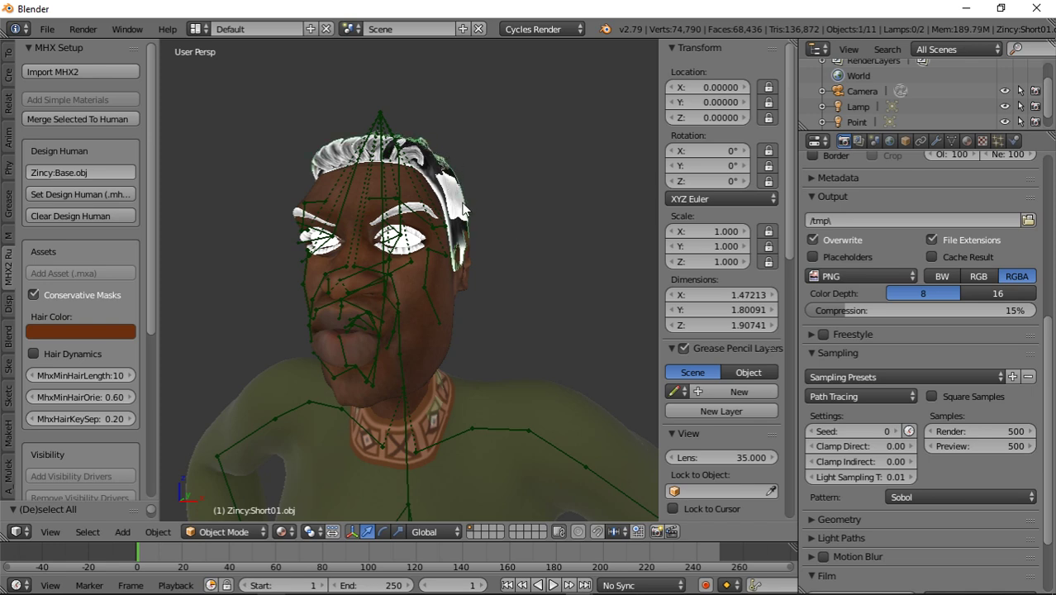
{"action": "left_click", "coordinate": [238, 532]}
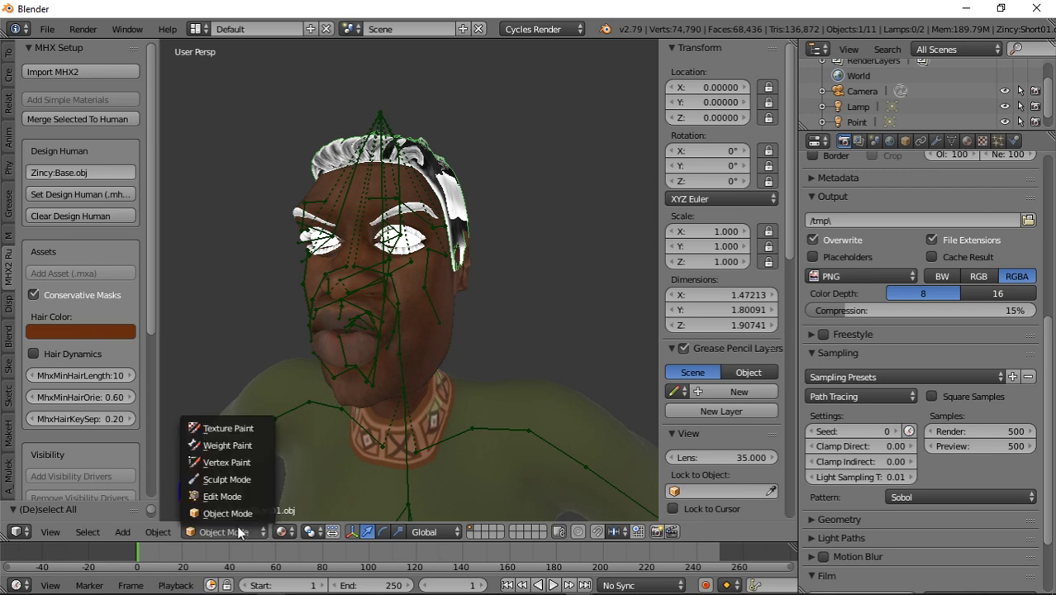
{"action": "left_click", "coordinate": [238, 532]}
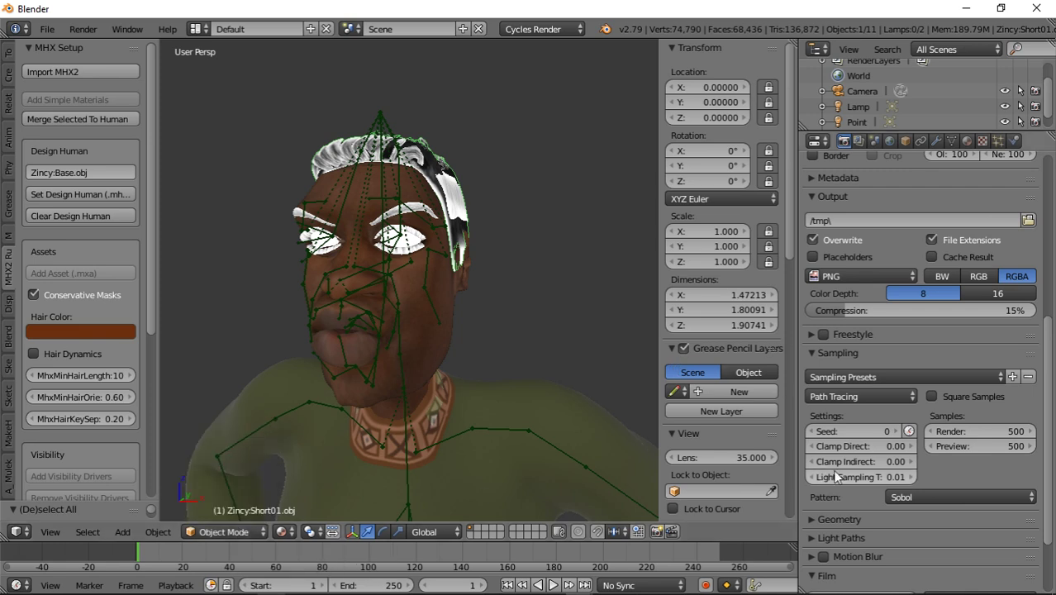
Display the hair mesh's material properties and expand the material's Settings section.
{"action": "scroll", "coordinate": [849, 320], "scroll_direction": "down", "scroll_amount": 3}
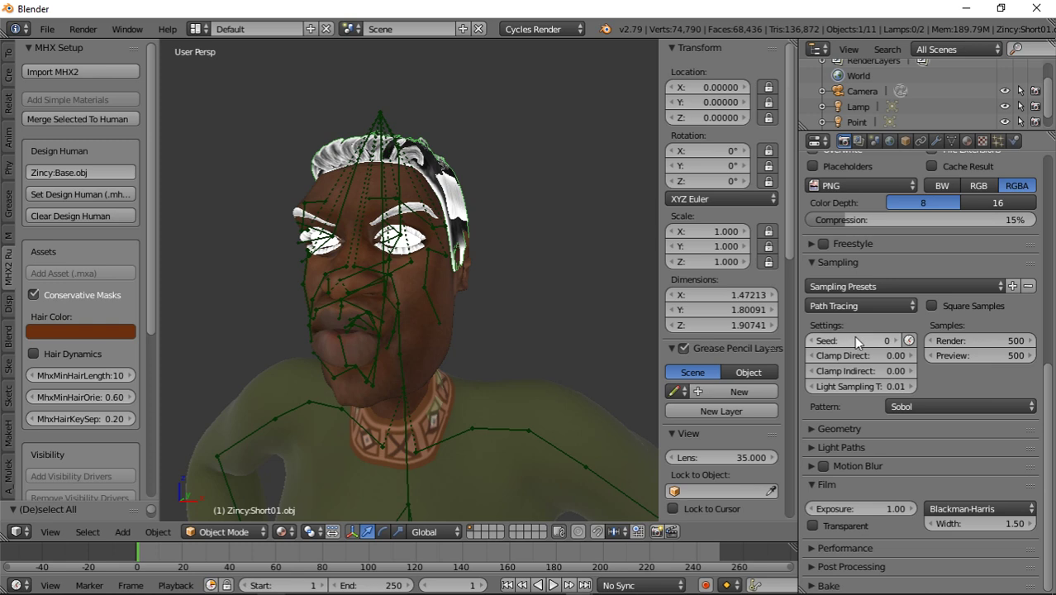
{"action": "scroll", "coordinate": [853, 335], "scroll_direction": "up", "scroll_amount": 8}
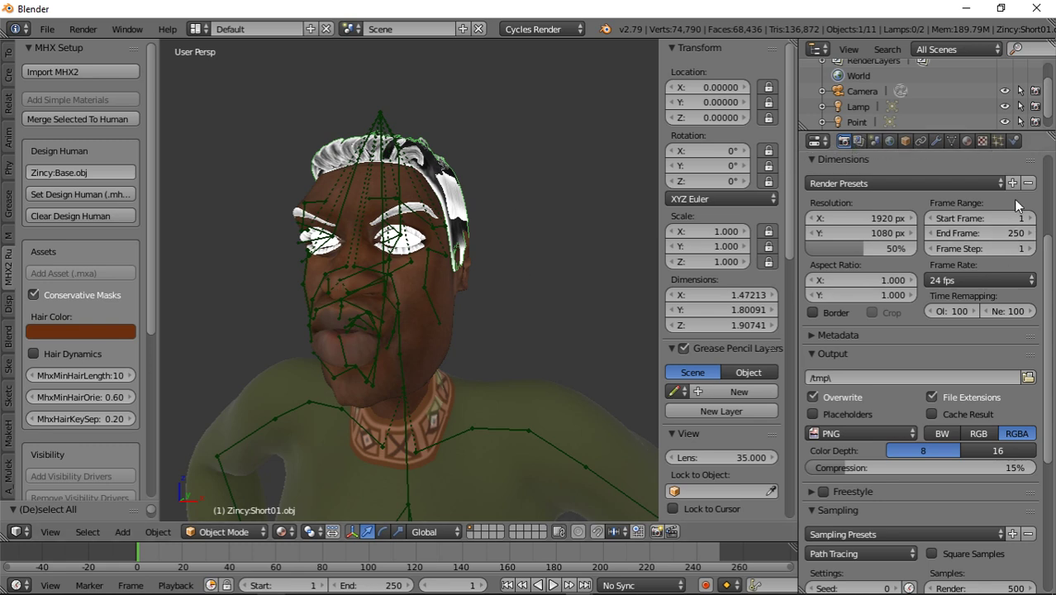
{"action": "left_click", "coordinate": [966, 143]}
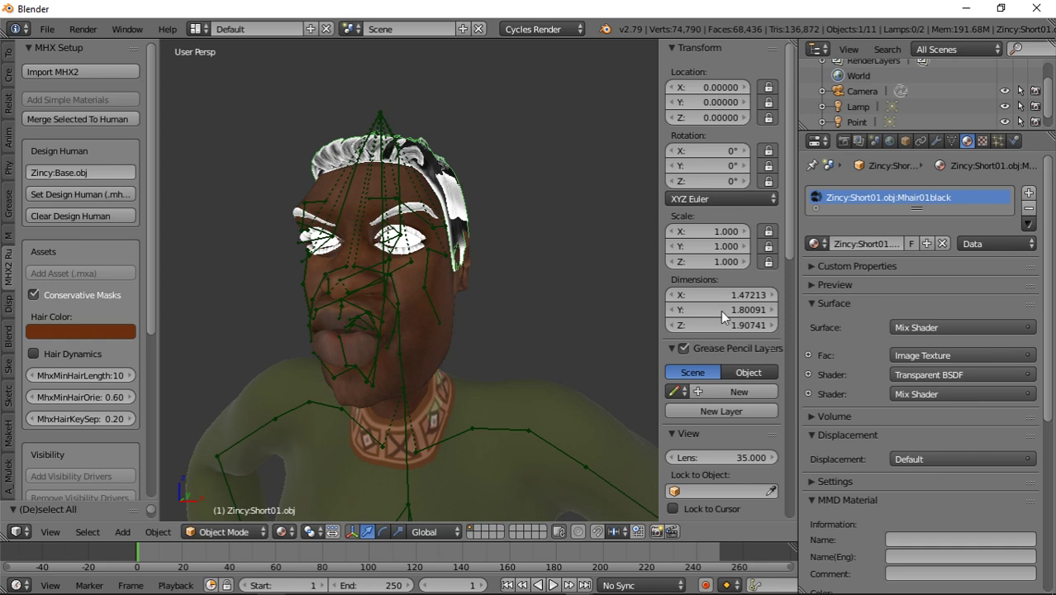
{"action": "scroll", "coordinate": [876, 317], "scroll_direction": "down", "scroll_amount": 3}
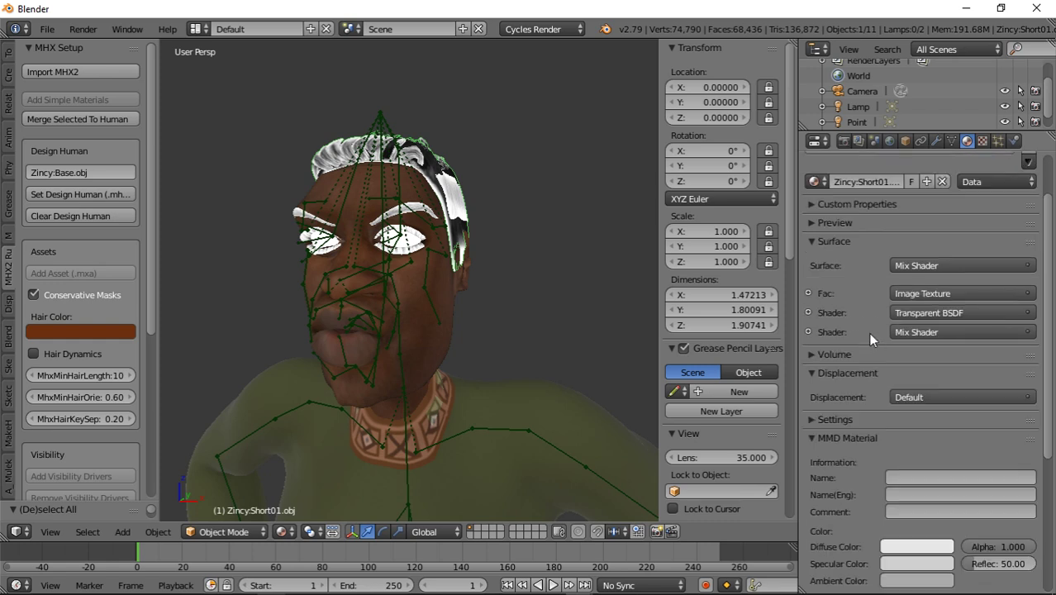
{"action": "scroll", "coordinate": [869, 337], "scroll_direction": "down", "scroll_amount": 10}
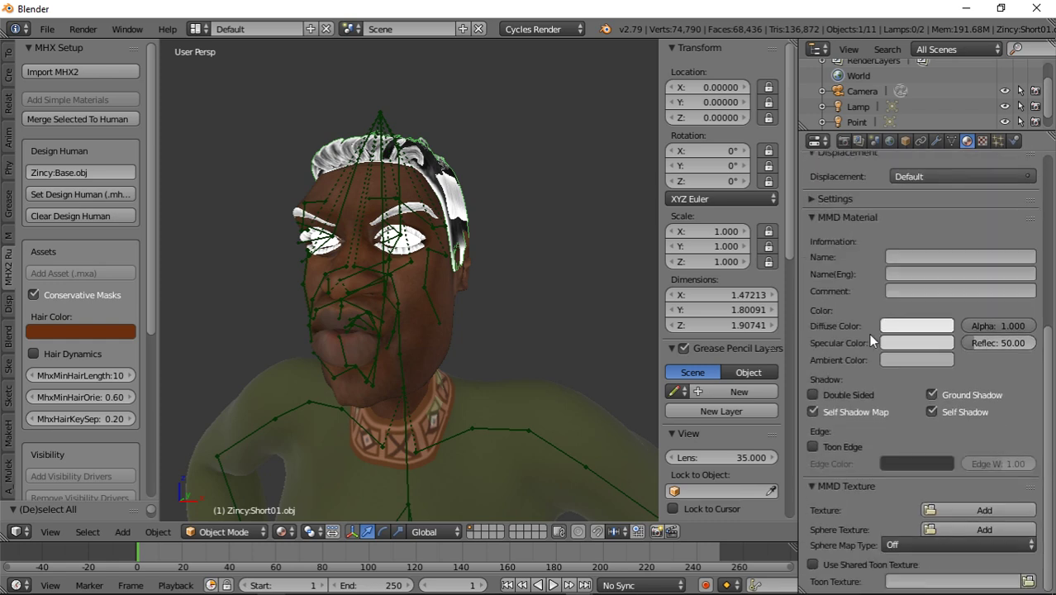
{"action": "scroll", "coordinate": [866, 413], "scroll_direction": "up", "scroll_amount": 5}
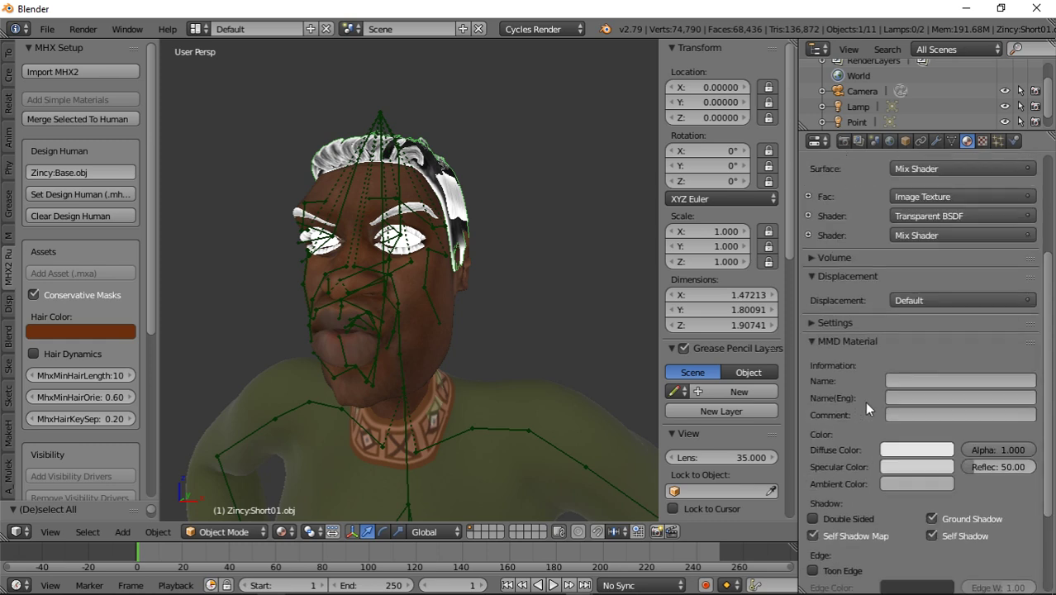
{"action": "left_click", "coordinate": [813, 323]}
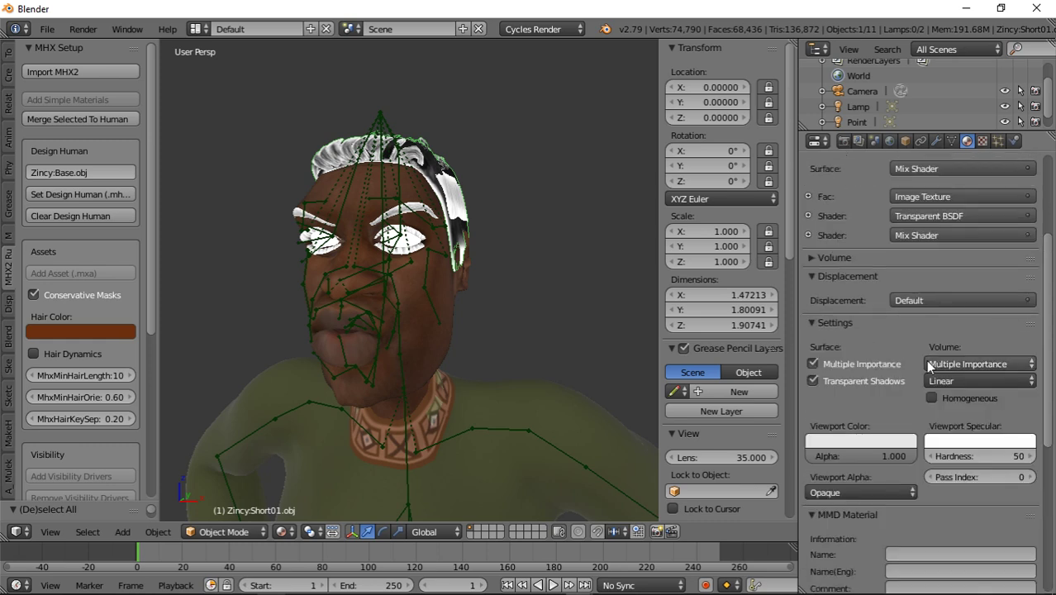
Set the hair material's viewport alpha mode to Alpha Blend.
{"action": "left_click", "coordinate": [999, 363]}
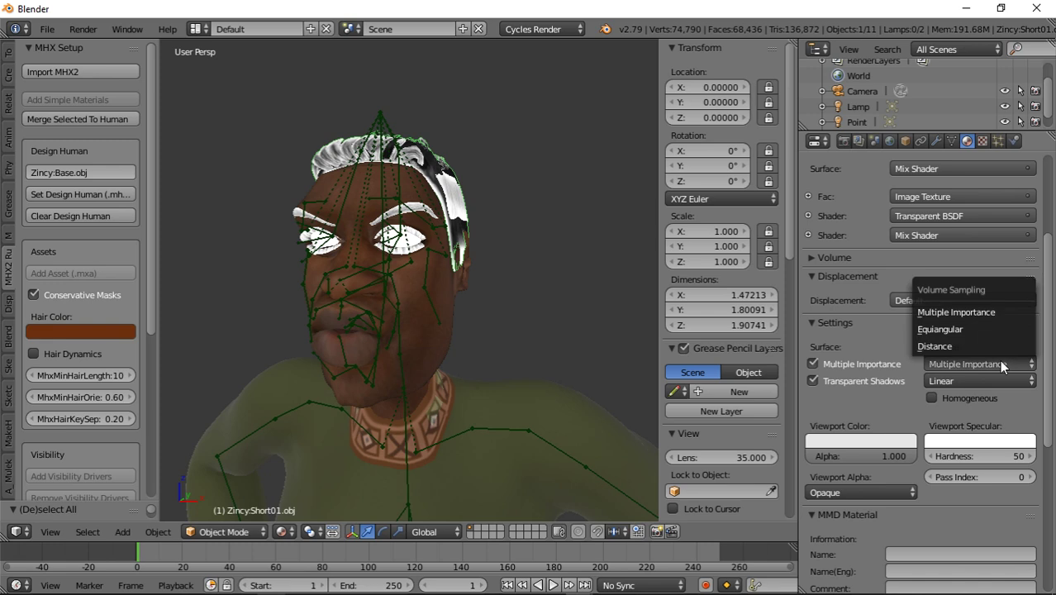
{"action": "left_click", "coordinate": [999, 360]}
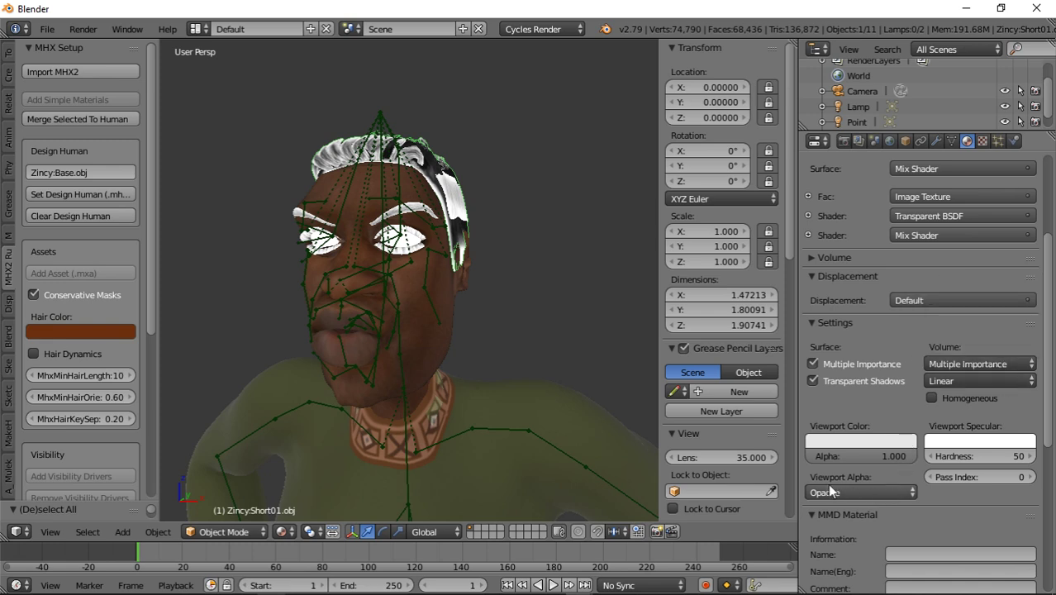
{"action": "left_click", "coordinate": [881, 488]}
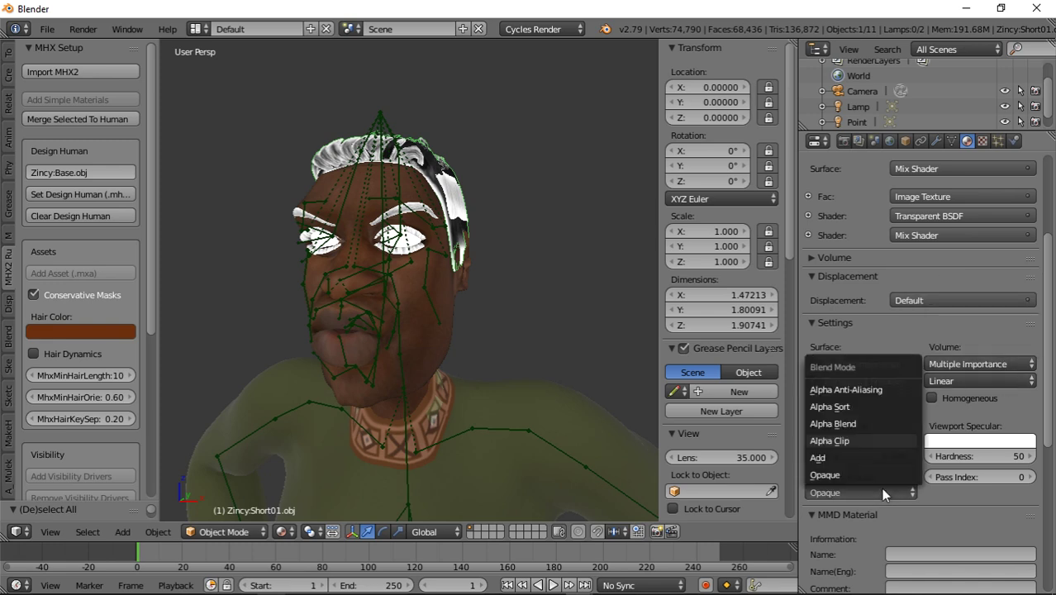
{"action": "left_click", "coordinate": [870, 422]}
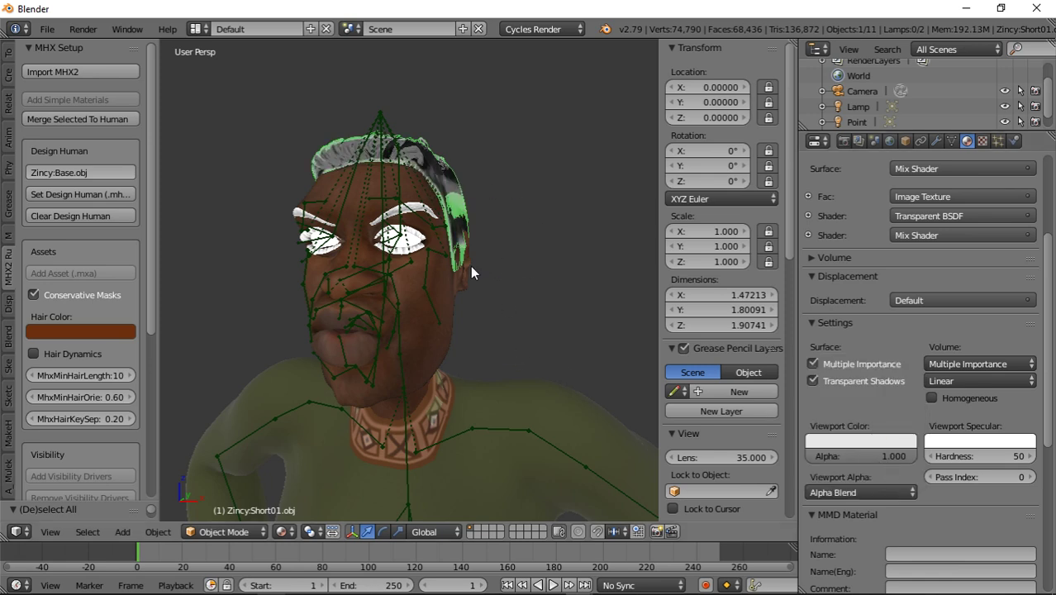
Compare the eyebrow mesh's material setting, then return the hair material's viewport alpha mode to Opaque.
{"action": "right_click", "coordinate": [438, 217]}
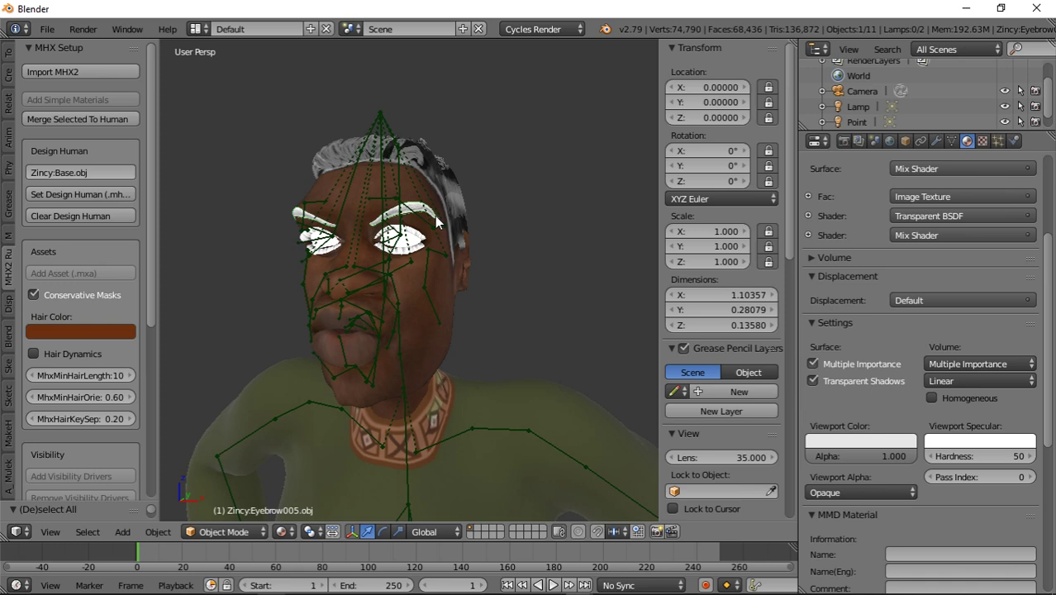
{"action": "right_click", "coordinate": [465, 203]}
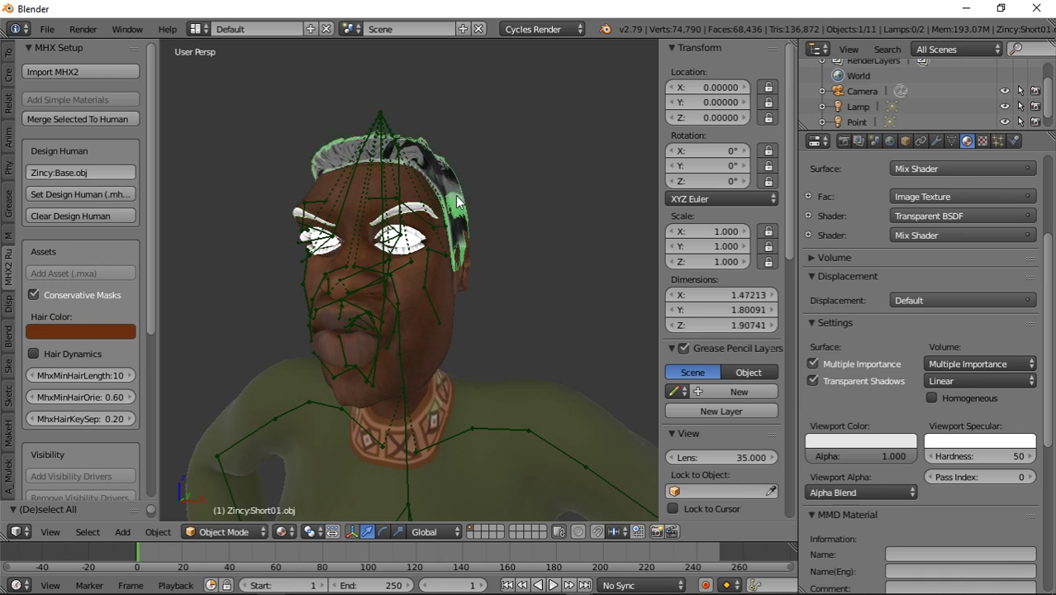
{"action": "left_click", "coordinate": [875, 491]}
{"action": "left_click", "coordinate": [869, 474]}
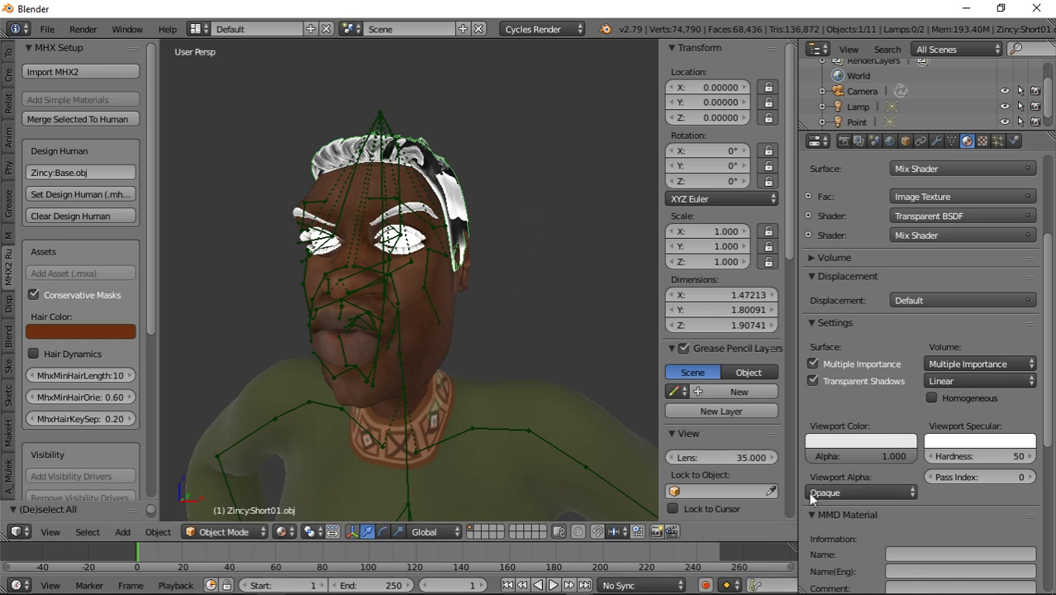
{"action": "left_click", "coordinate": [862, 493]}
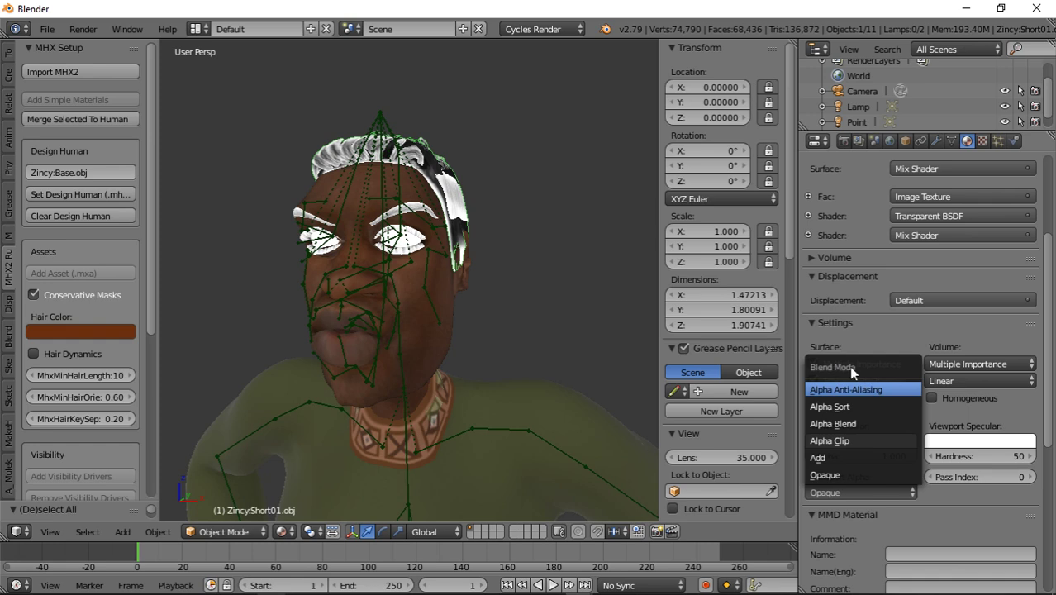
{"action": "left_click", "coordinate": [859, 474]}
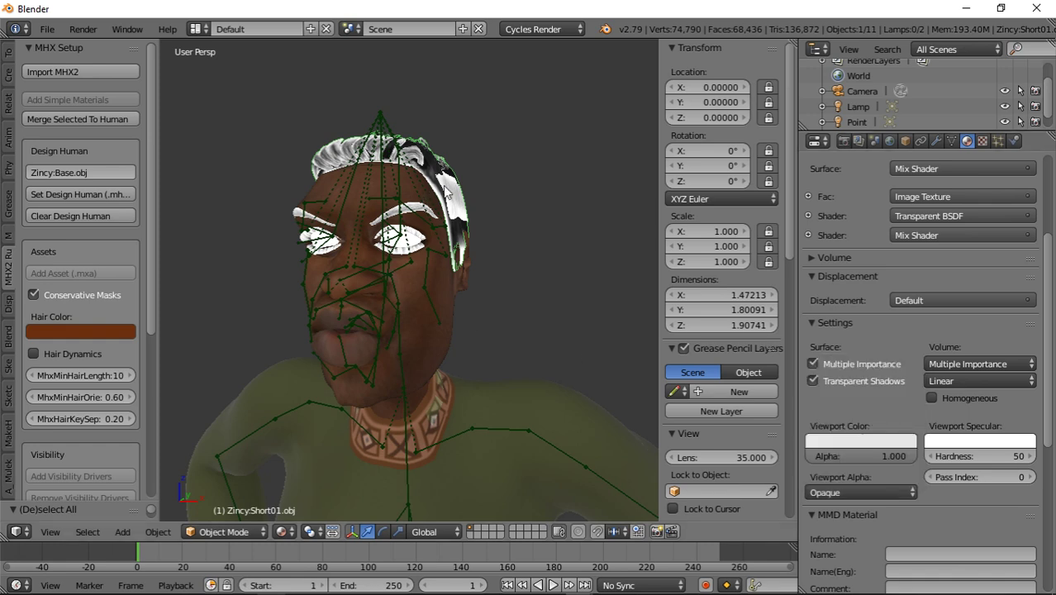
Select the eyelashes mesh and set its material's viewport alpha mode to Alpha Blend.
{"action": "left_click", "coordinate": [247, 533]}
{"action": "right_click", "coordinate": [420, 246]}
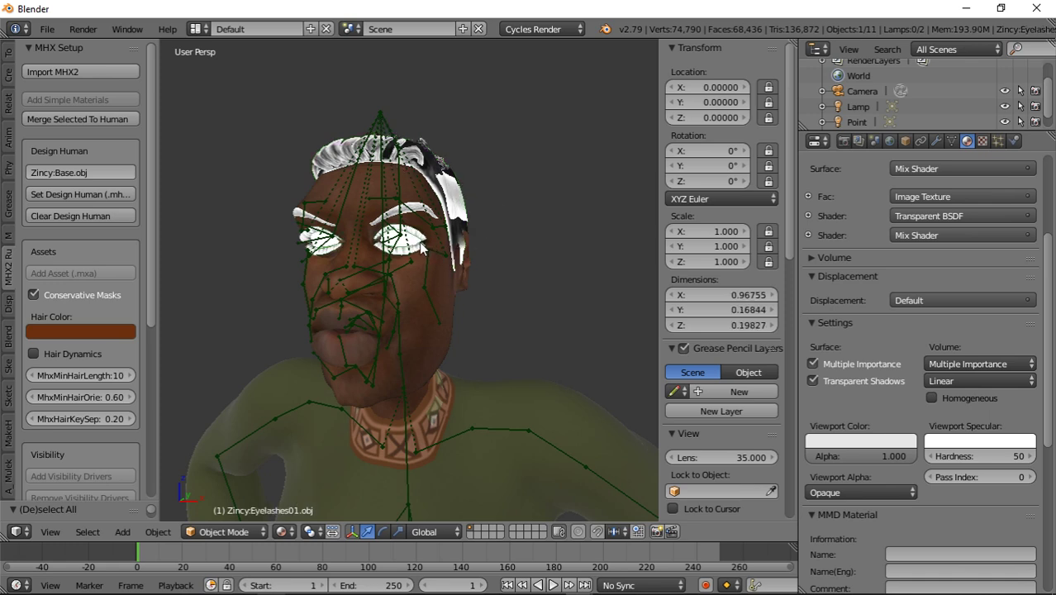
{"action": "left_click", "coordinate": [900, 491]}
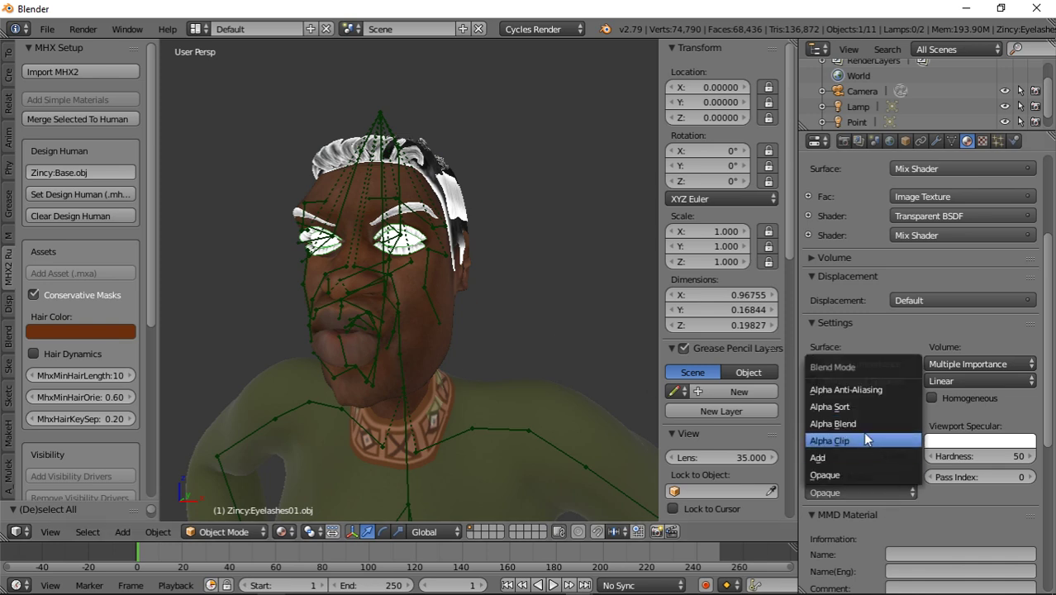
{"action": "left_click", "coordinate": [900, 423]}
Select the eyebrow mesh and set its material's viewport alpha mode to Alpha Blend.
{"action": "right_click", "coordinate": [416, 245]}
{"action": "right_click", "coordinate": [418, 245]}
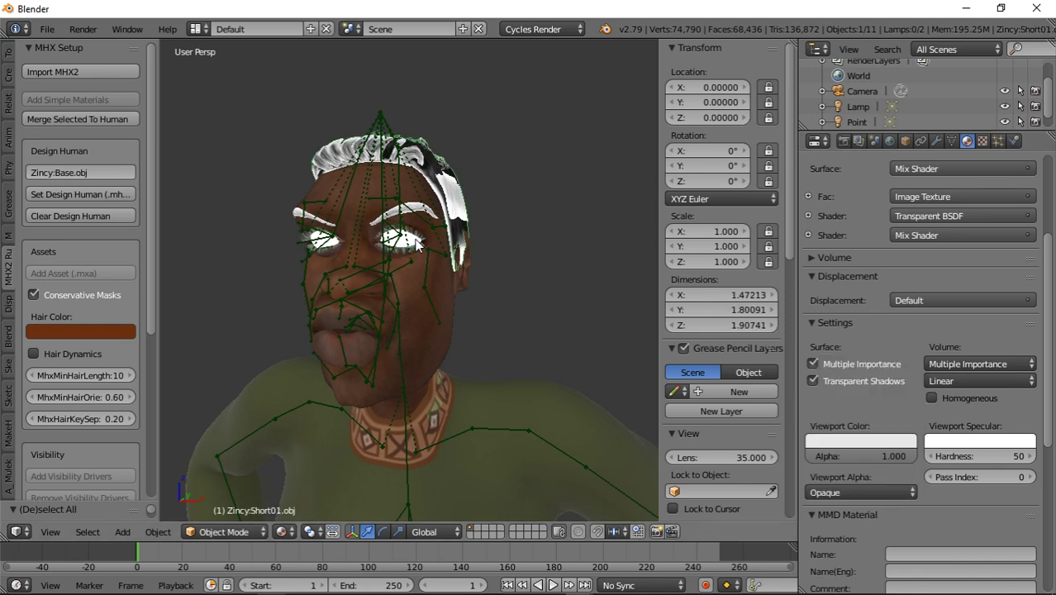
{"action": "right_click", "coordinate": [418, 244]}
{"action": "right_click", "coordinate": [416, 245]}
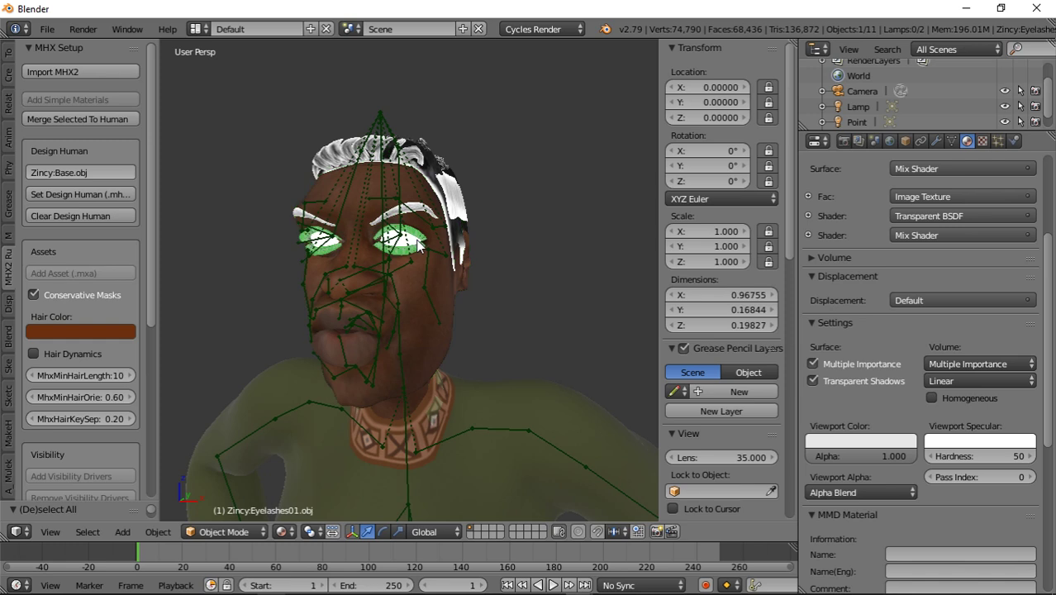
{"action": "left_click", "coordinate": [897, 493]}
{"action": "left_click", "coordinate": [858, 423]}
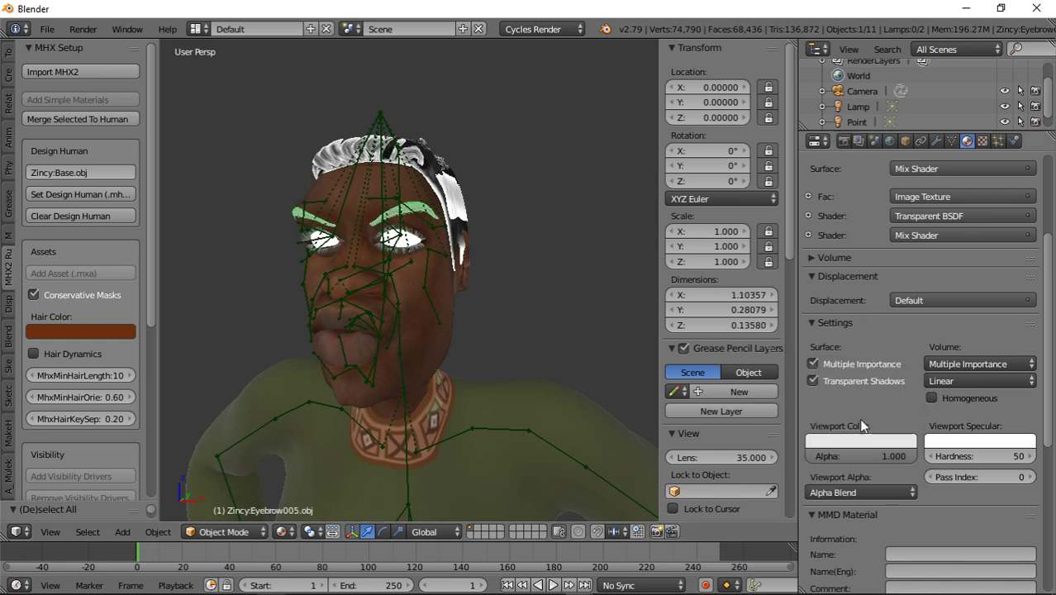
Try to pick the white outer surface of the eye by cycling through the overlapping meshes at the eye.
{"action": "scroll", "coordinate": [428, 307], "scroll_direction": "up", "scroll_amount": 5}
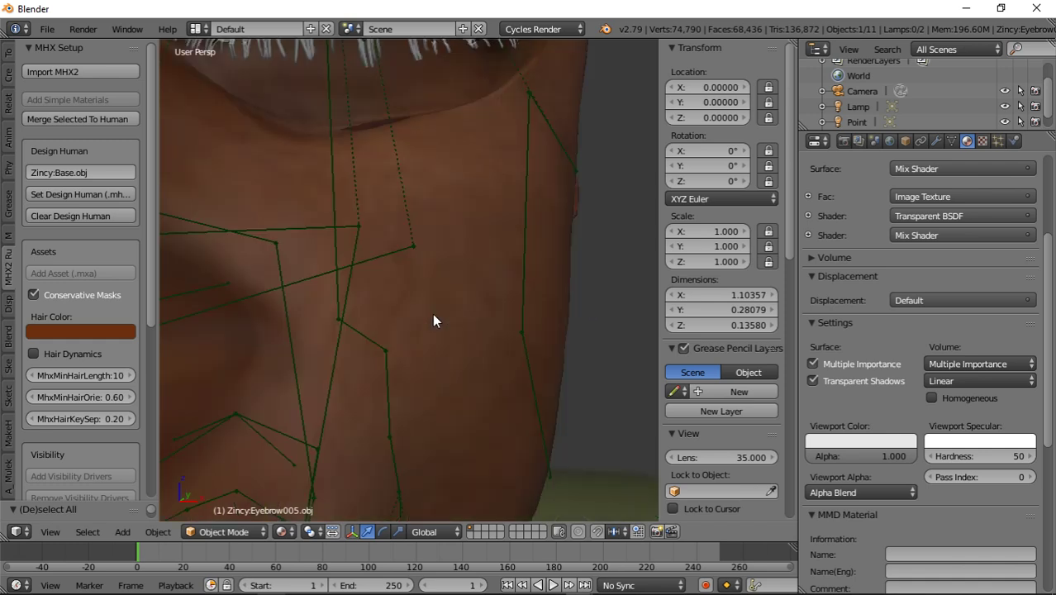
{"action": "scroll", "coordinate": [439, 321], "scroll_direction": "down", "scroll_amount": 5}
{"action": "scroll", "coordinate": [444, 302], "scroll_direction": "up", "scroll_amount": 6}
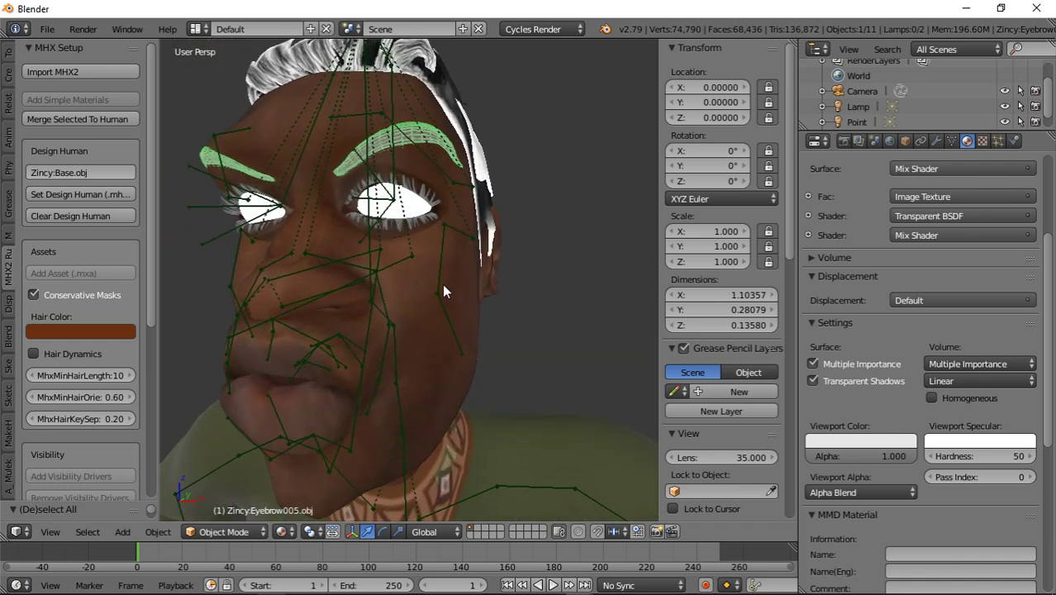
{"action": "right_click", "coordinate": [423, 183]}
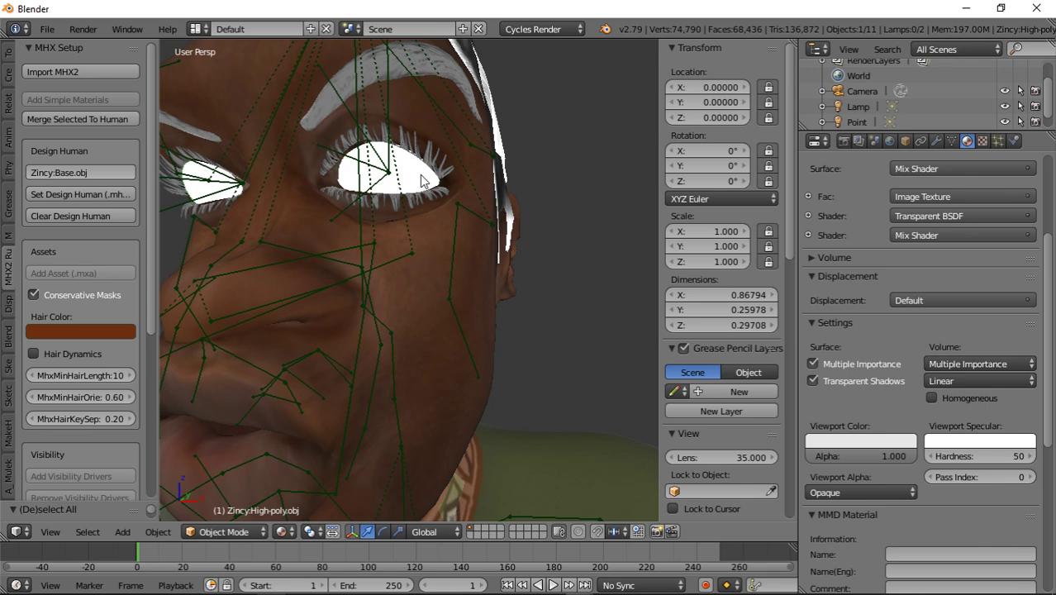
{"action": "right_click", "coordinate": [418, 180]}
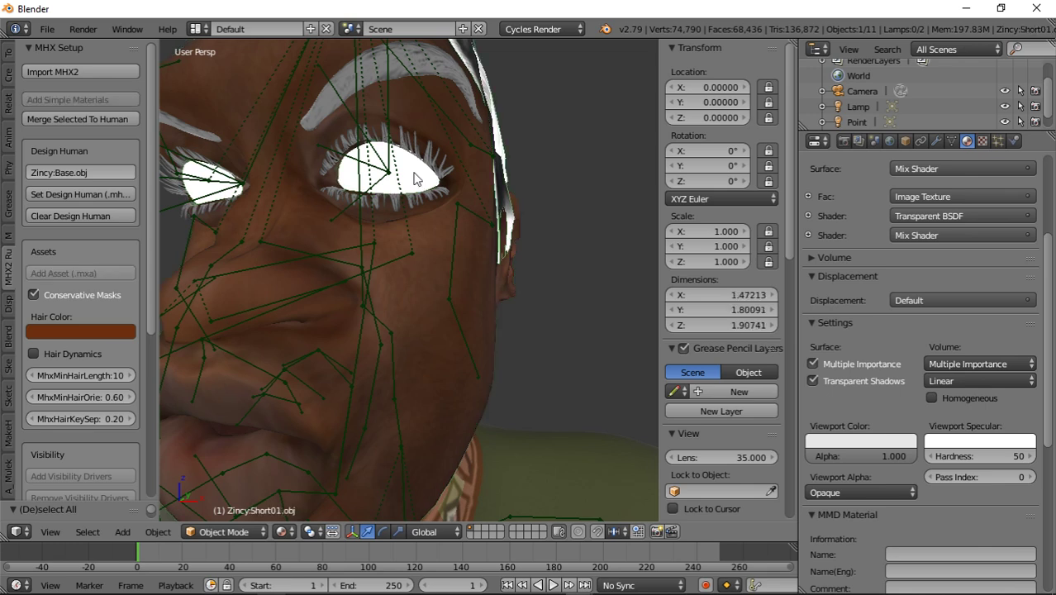
{"action": "right_click", "coordinate": [415, 173]}
{"action": "right_click", "coordinate": [415, 173]}
{"action": "right_click", "coordinate": [407, 171]}
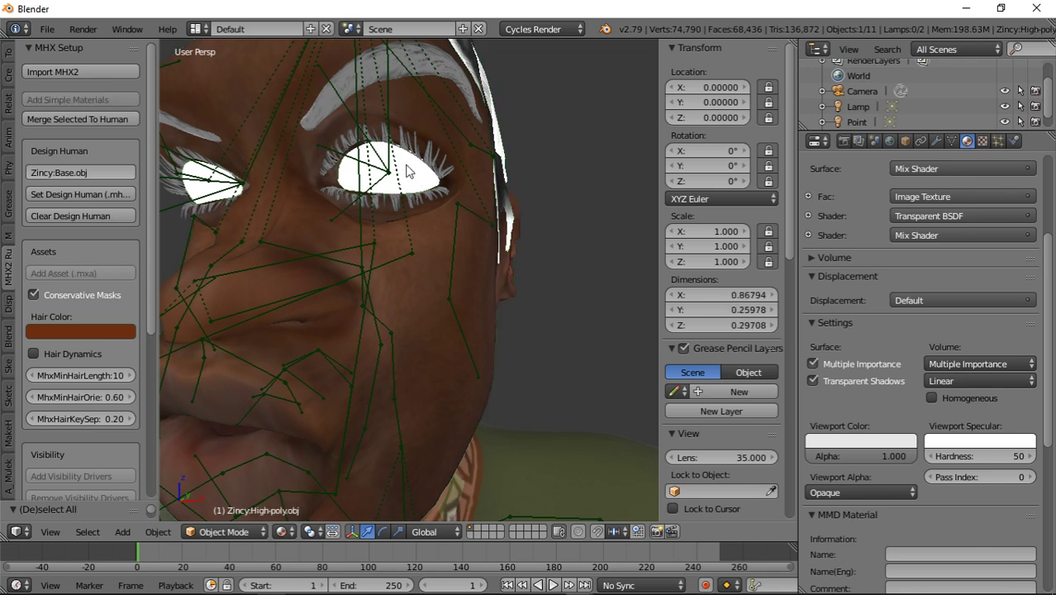
{"action": "right_click", "coordinate": [406, 169]}
{"action": "right_click", "coordinate": [409, 171]}
{"action": "right_click", "coordinate": [418, 183]}
{"action": "middle_click_drag", "start_coordinate": [417, 183], "coordinate": [446, 224]}
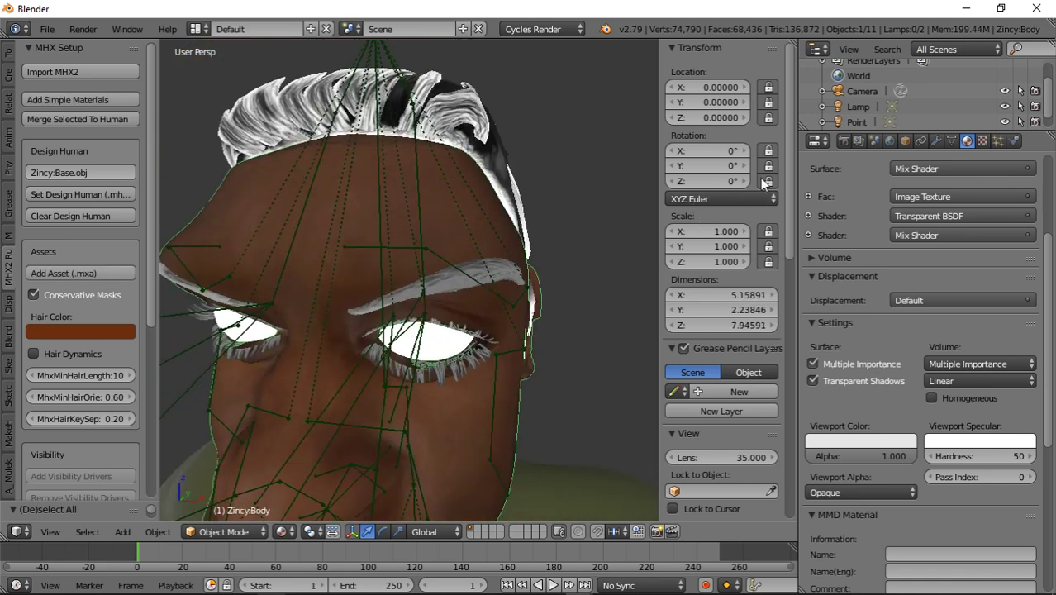
Enlarge the outliner, expand the Zincy armature's hierarchy and hide the armature in the viewport.
{"action": "left_click_drag", "start_coordinate": [845, 131], "coordinate": [843, 302]}
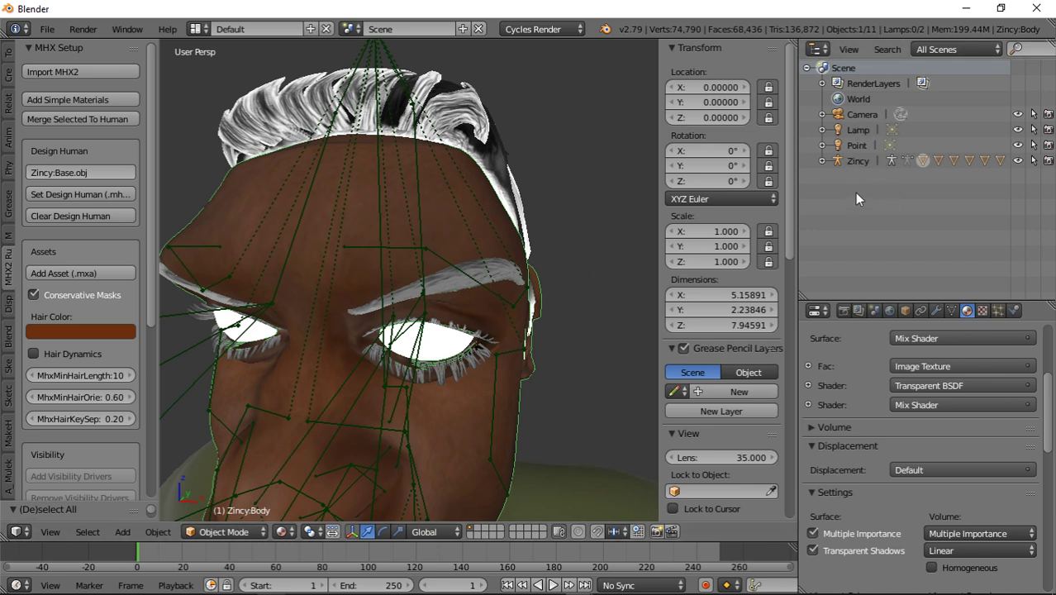
{"action": "left_click", "coordinate": [822, 161]}
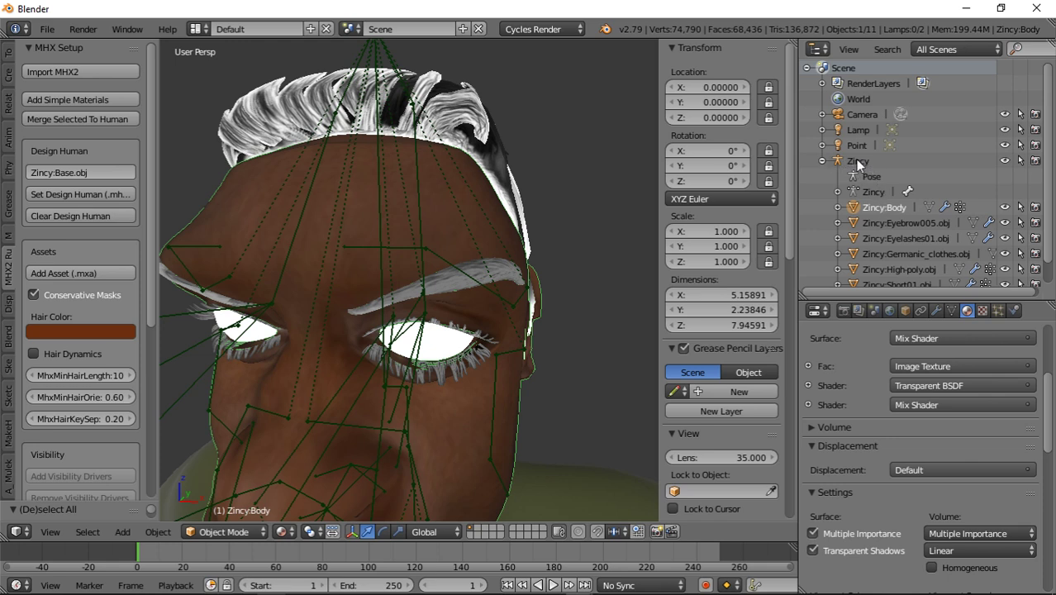
{"action": "left_click", "coordinate": [1005, 161]}
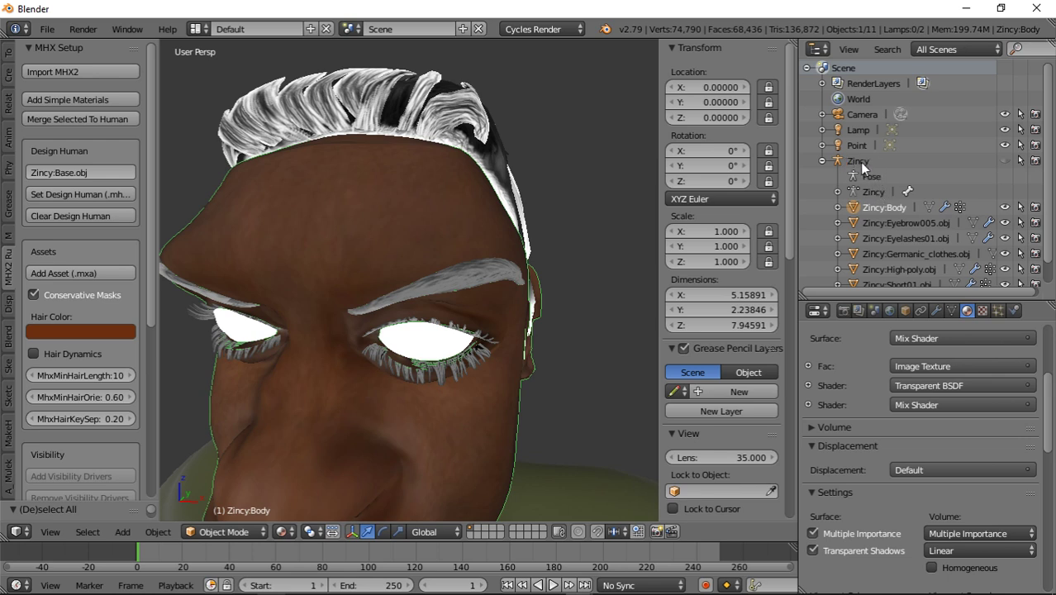
Toggle the Zincy armature's viewport visibility in the outliner, leaving the armature shown.
{"action": "left_click", "coordinate": [1005, 161]}
{"action": "left_click", "coordinate": [1005, 162]}
{"action": "left_click", "coordinate": [1005, 161]}
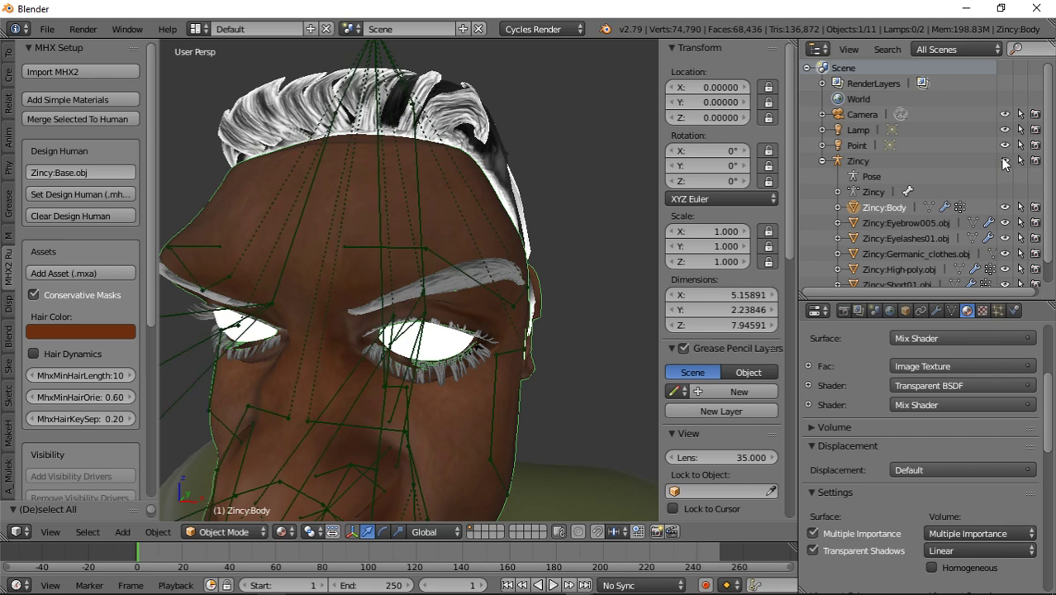
{"action": "left_click", "coordinate": [1004, 161]}
{"action": "left_click", "coordinate": [1004, 161]}
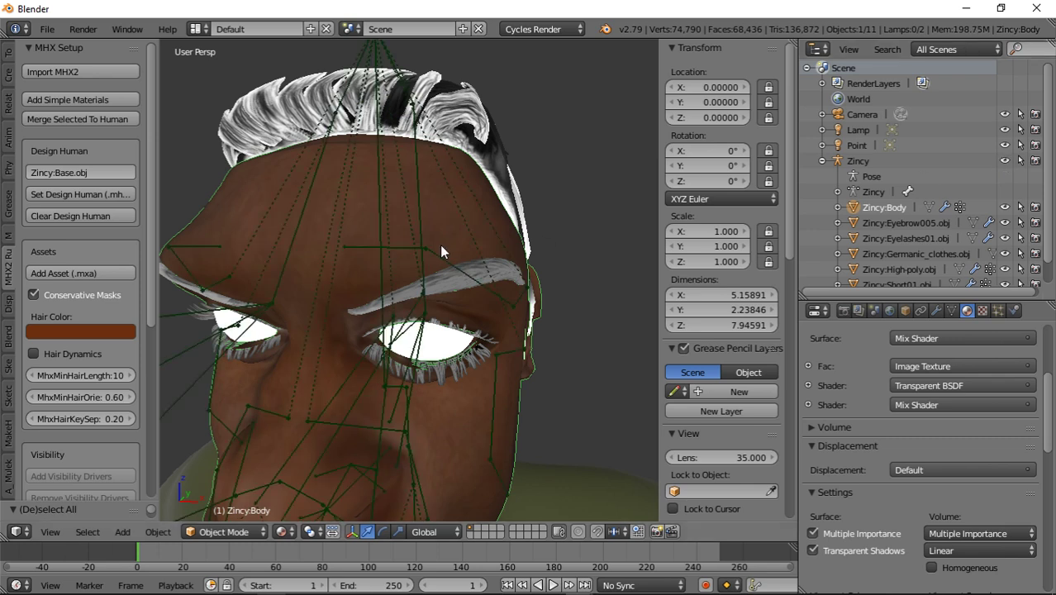
Hide the body mesh to inspect the hair and eyes underneath, and reveal all hidden objects again.
{"action": "scroll", "coordinate": [440, 244], "scroll_direction": "down", "scroll_amount": 6}
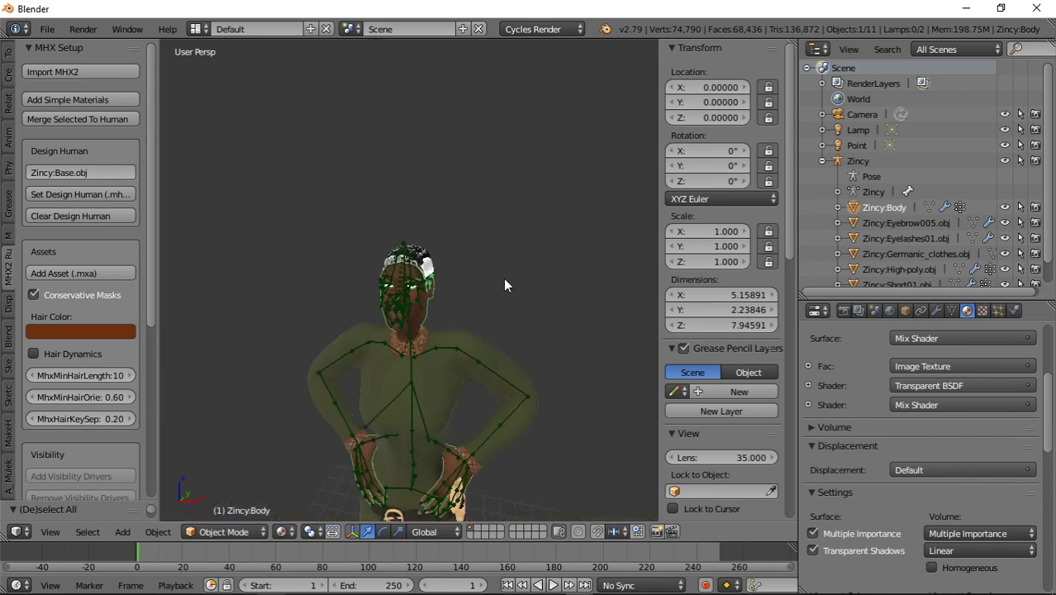
{"action": "key", "text": "h"}
{"action": "scroll", "coordinate": [481, 293], "scroll_direction": "up", "scroll_amount": 6}
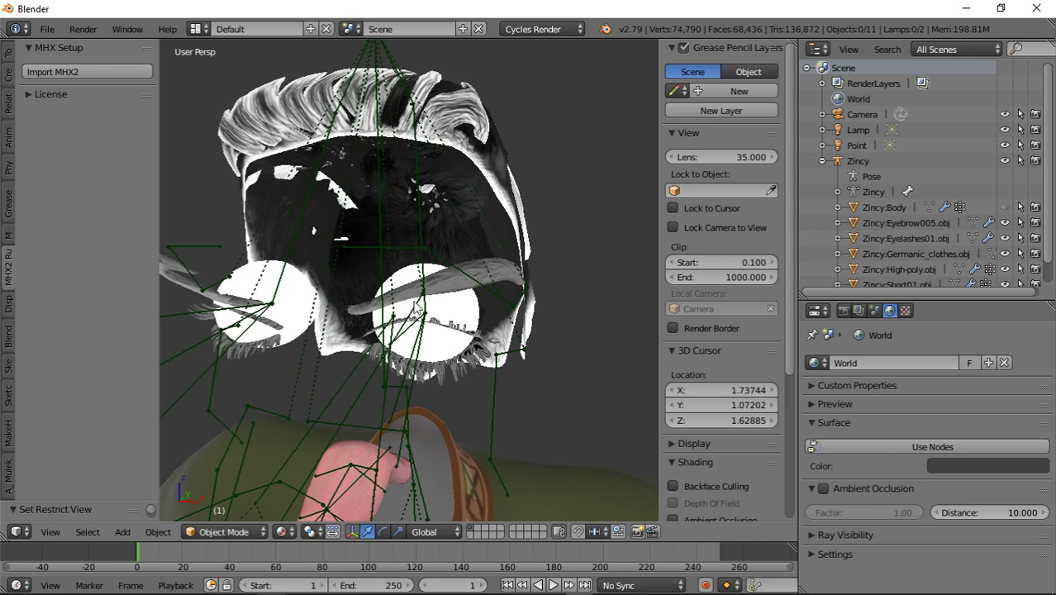
{"action": "scroll", "coordinate": [500, 291], "scroll_direction": "down", "scroll_amount": 5}
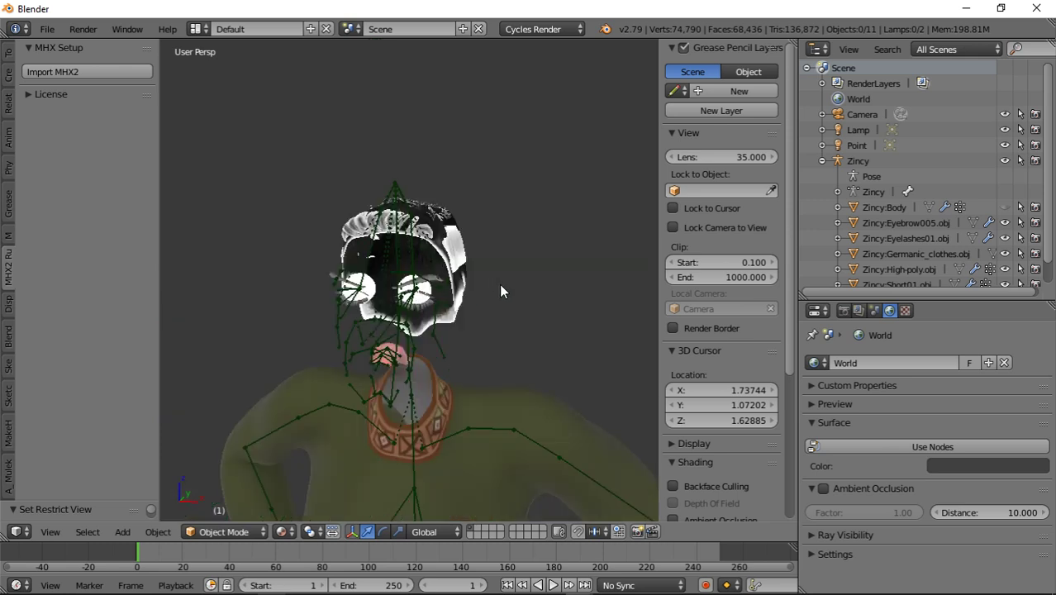
{"action": "key", "text": "alt+h"}
{"action": "scroll", "coordinate": [471, 327], "scroll_direction": "up", "scroll_amount": 8}
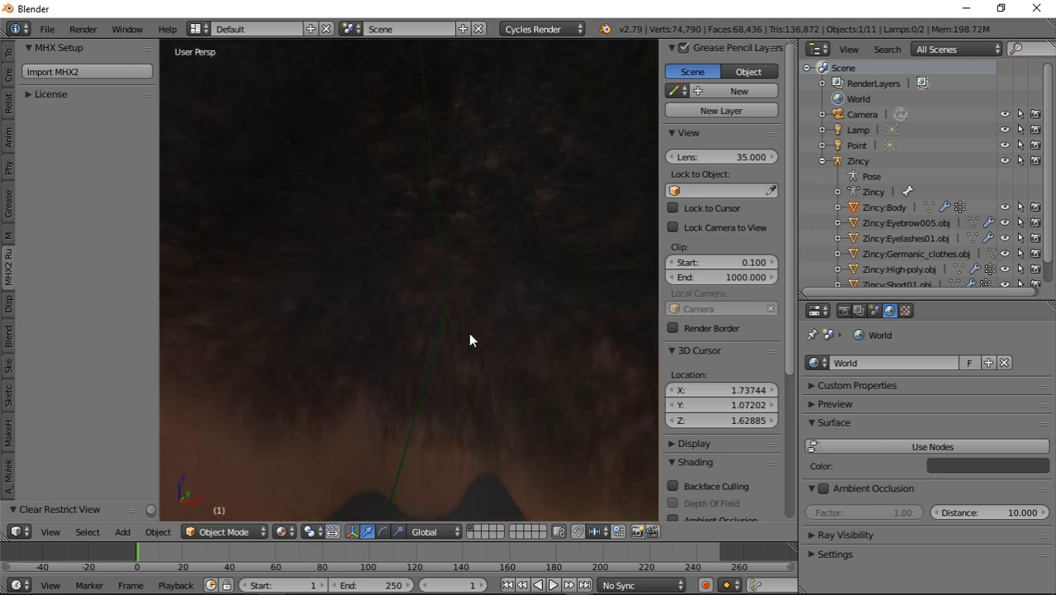
{"action": "scroll", "coordinate": [469, 332], "scroll_direction": "down", "scroll_amount": 3}
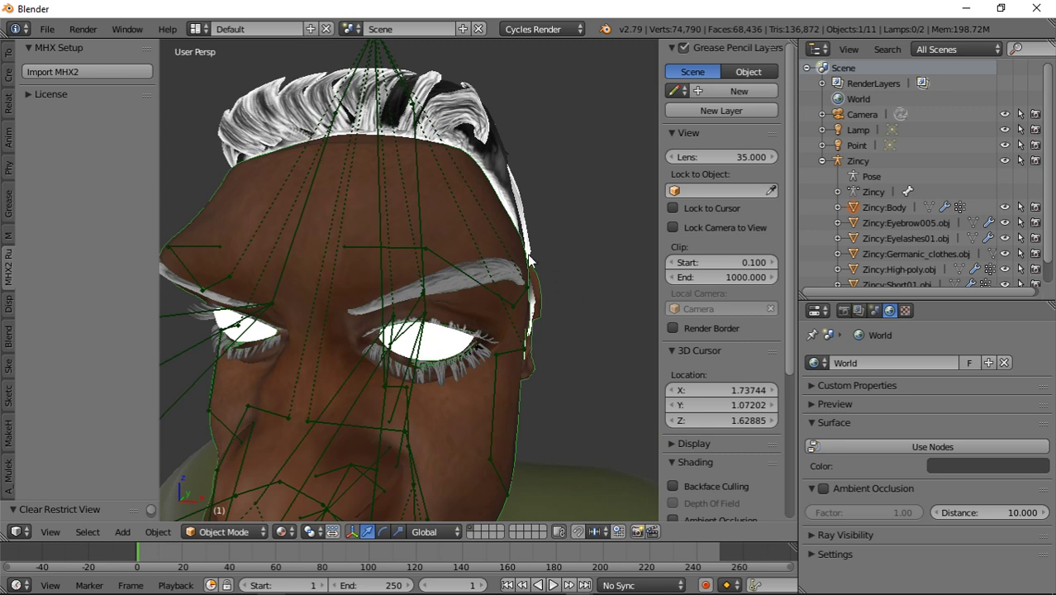
Select the armature in the viewport, hide it, and restore its visibility through the outliner.
{"action": "right_click", "coordinate": [419, 252]}
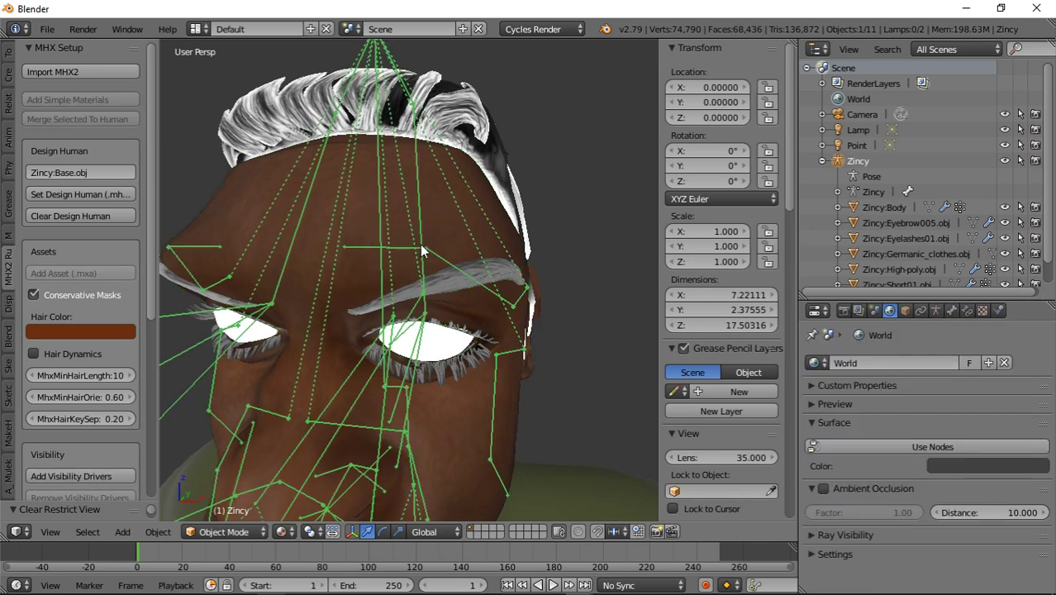
{"action": "key", "text": "h"}
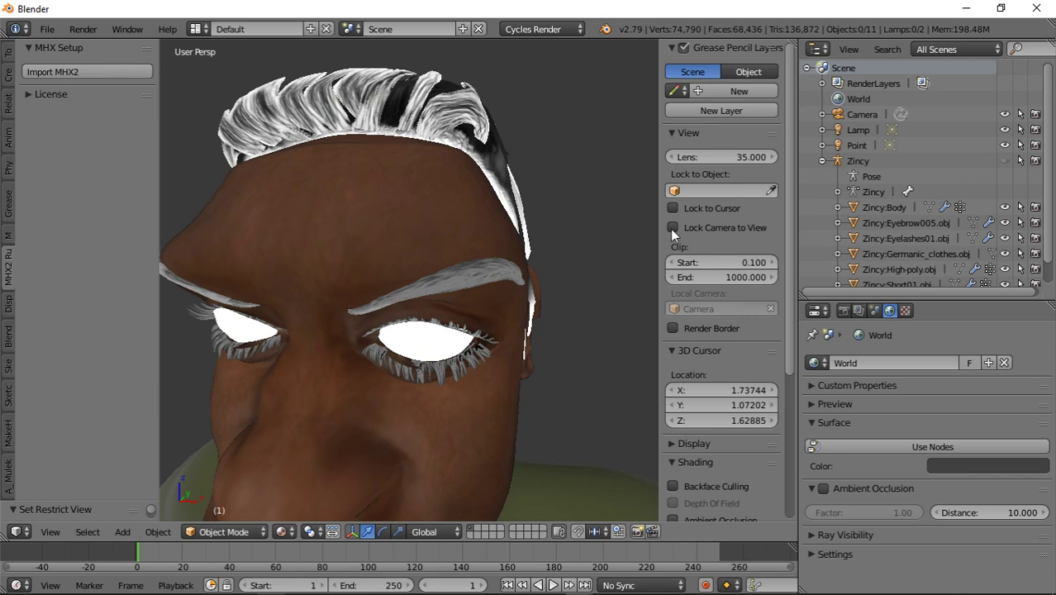
{"action": "left_click", "coordinate": [1005, 161]}
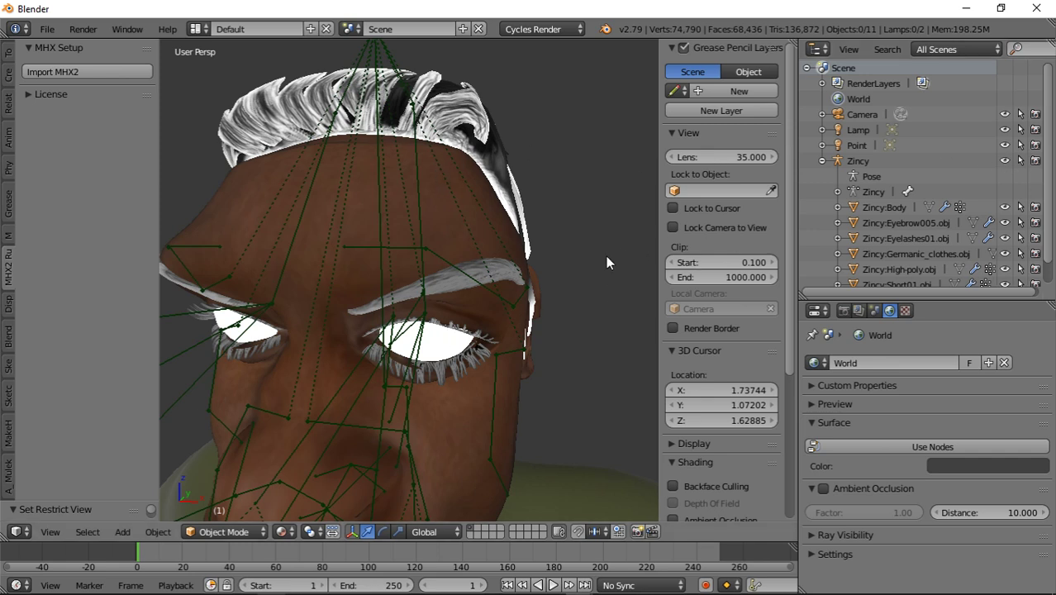
Select the Zincy:High-poly.obj eye mesh and set its material's viewport alpha mode to Alpha Blend.
{"action": "scroll", "coordinate": [905, 233], "scroll_direction": "down", "scroll_amount": 1}
{"action": "left_click", "coordinate": [908, 230]}
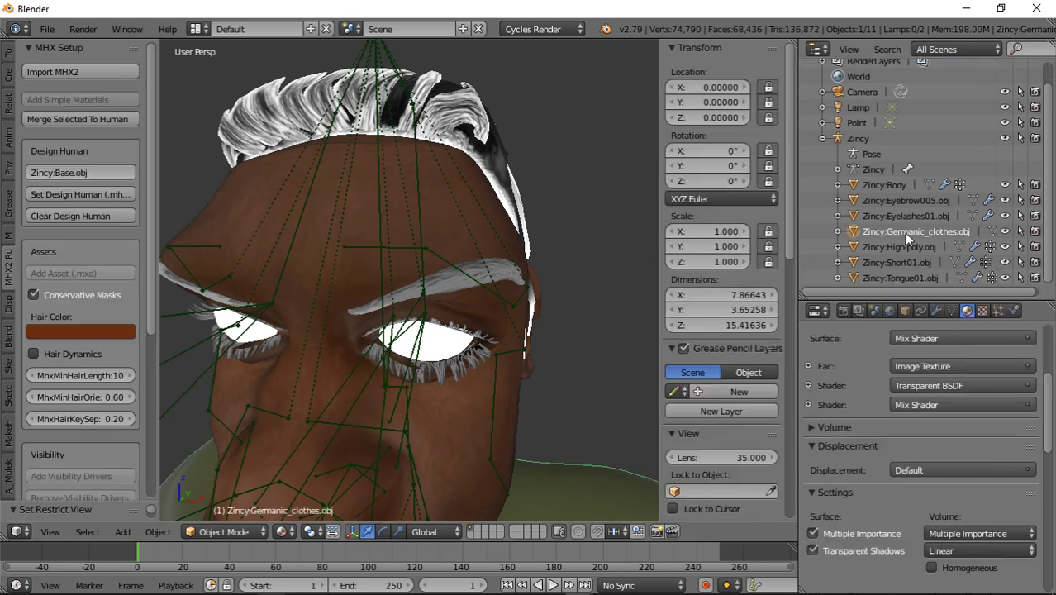
{"action": "left_click", "coordinate": [899, 247]}
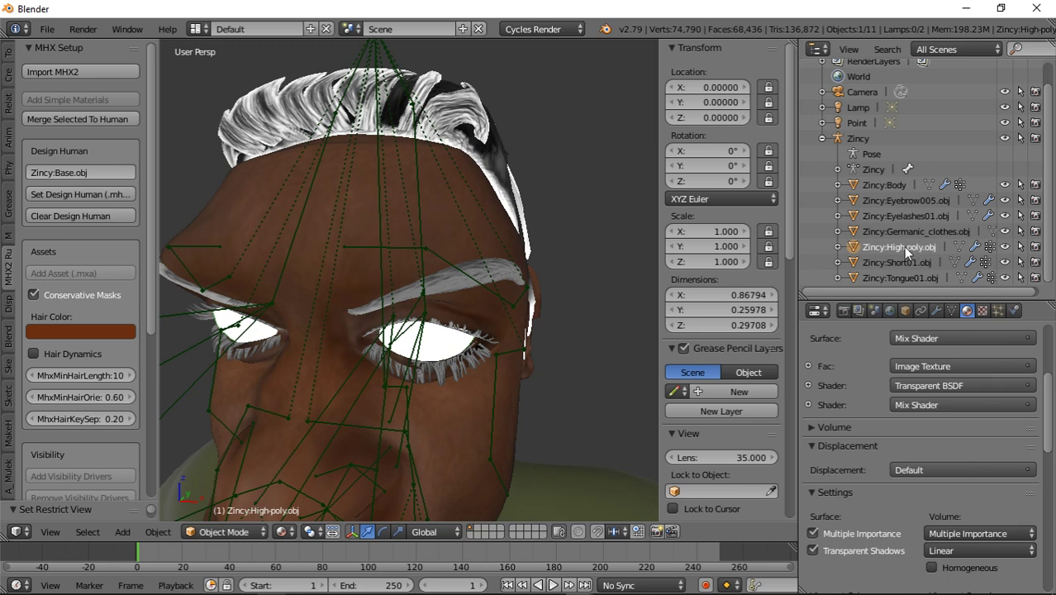
{"action": "scroll", "coordinate": [946, 383], "scroll_direction": "down", "scroll_amount": 5}
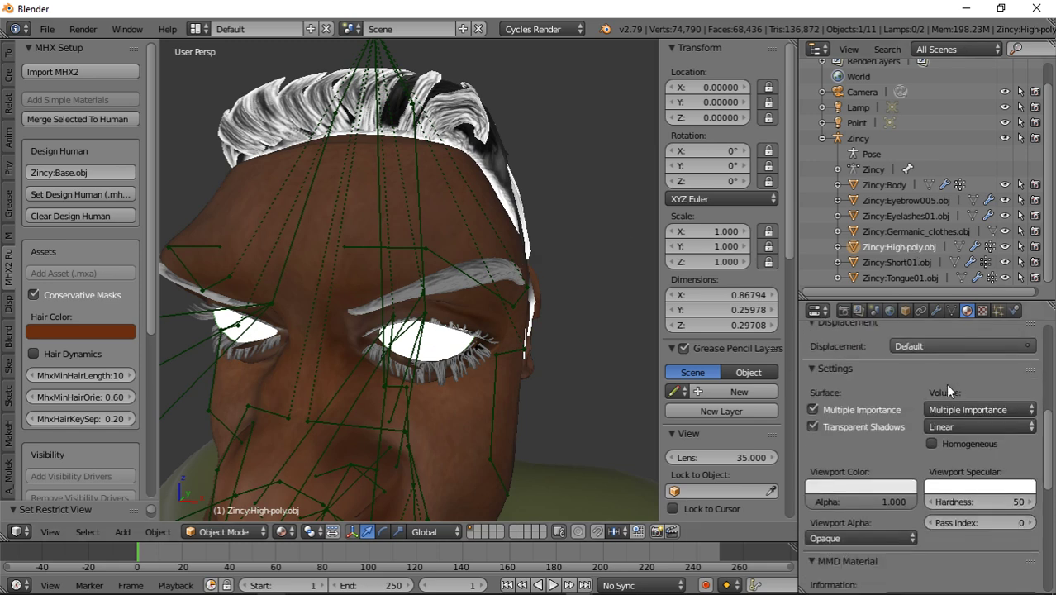
{"action": "scroll", "coordinate": [945, 384], "scroll_direction": "down", "scroll_amount": 4}
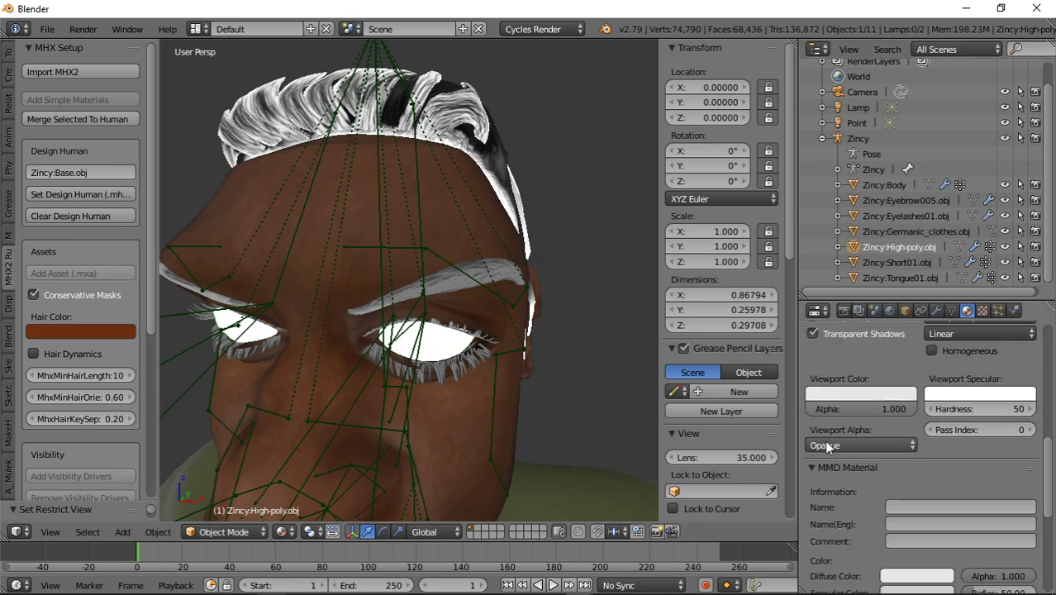
{"action": "left_click", "coordinate": [868, 442]}
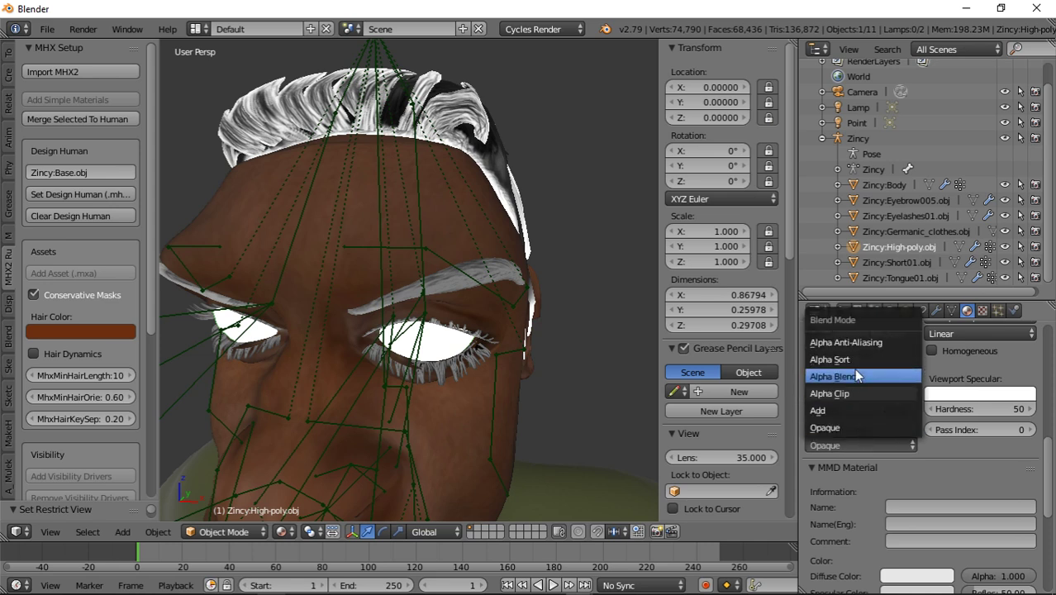
{"action": "left_click", "coordinate": [857, 376]}
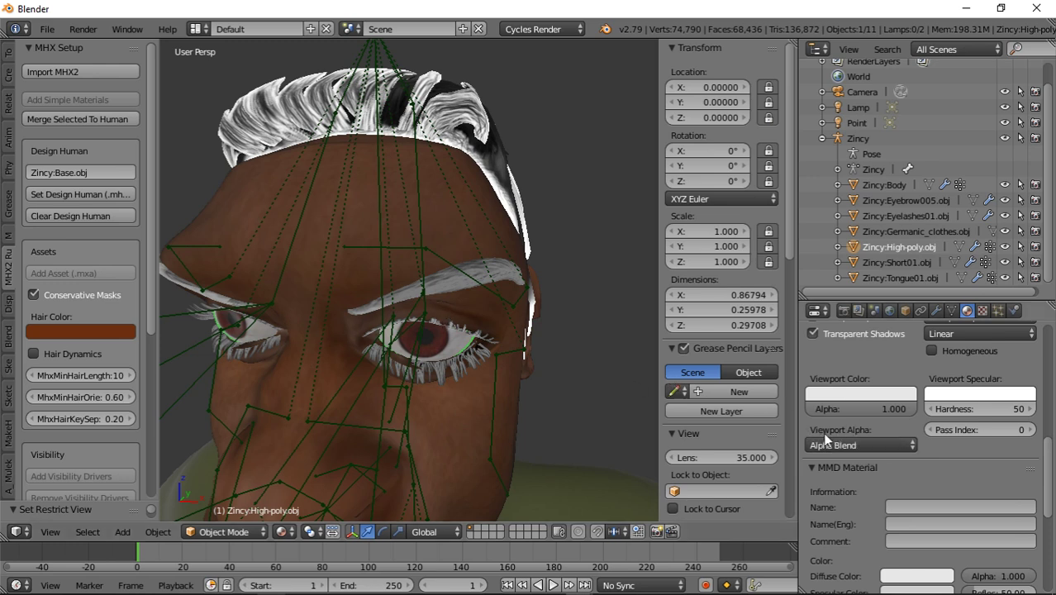
{"action": "left_click", "coordinate": [889, 444]}
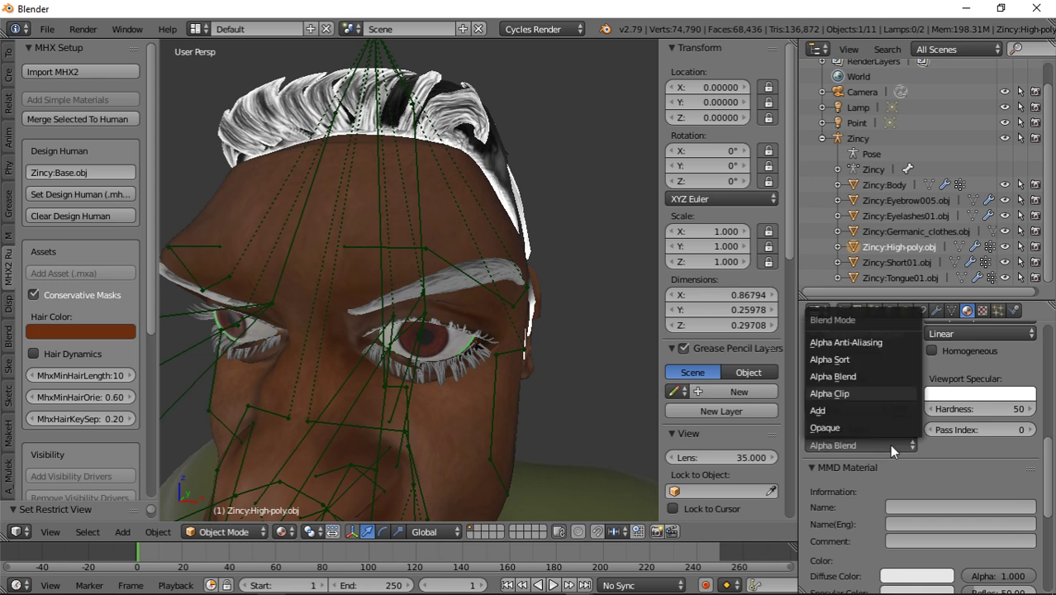
{"action": "left_click", "coordinate": [859, 374]}
{"action": "scroll", "coordinate": [467, 351], "scroll_direction": "down", "scroll_amount": 5}
{"action": "scroll", "coordinate": [453, 323], "scroll_direction": "up", "scroll_amount": 5}
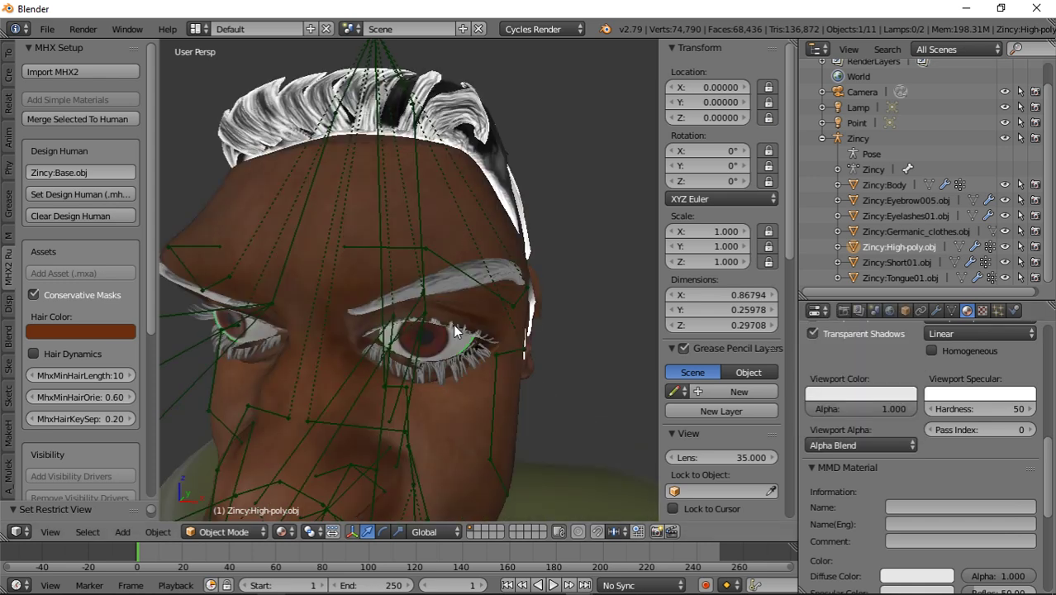
Compare the character in Texture and Solid viewport shading, and return to Material shading.
{"action": "scroll", "coordinate": [458, 322], "scroll_direction": "down", "scroll_amount": 3}
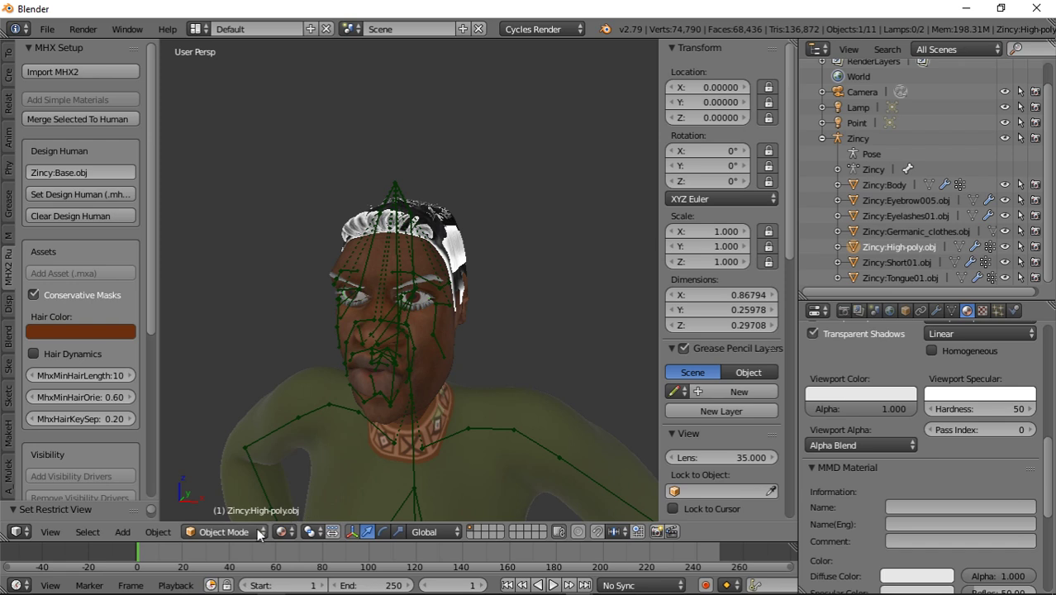
{"action": "left_click", "coordinate": [285, 532]}
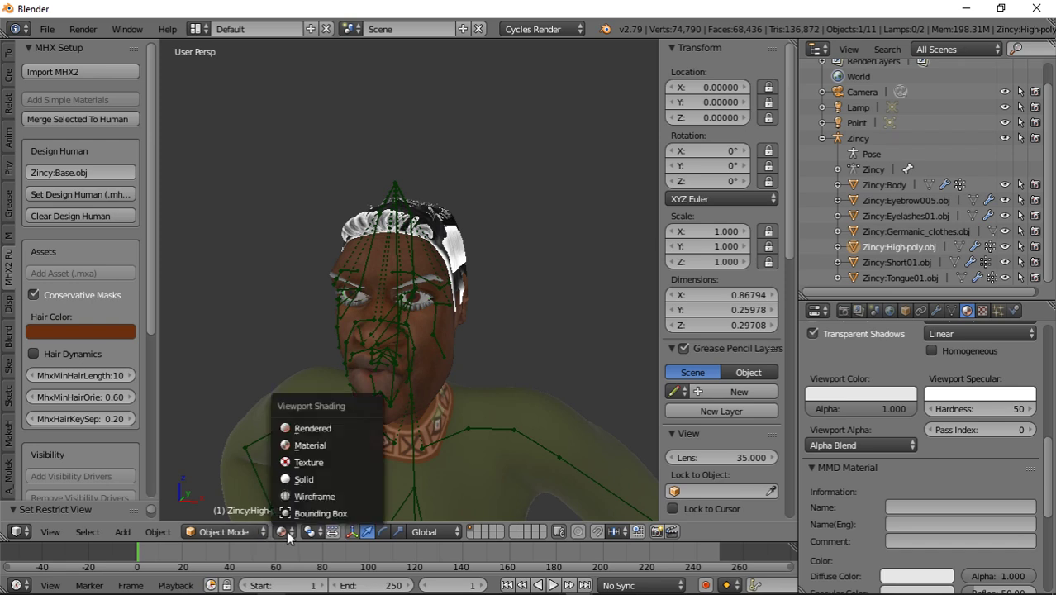
{"action": "left_click", "coordinate": [323, 464]}
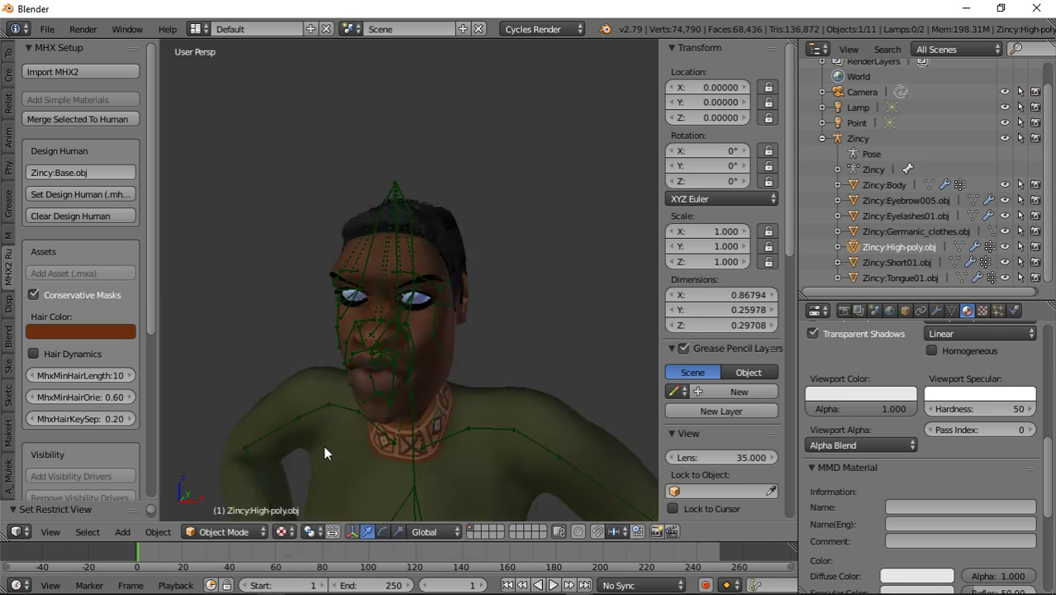
{"action": "left_click", "coordinate": [282, 531]}
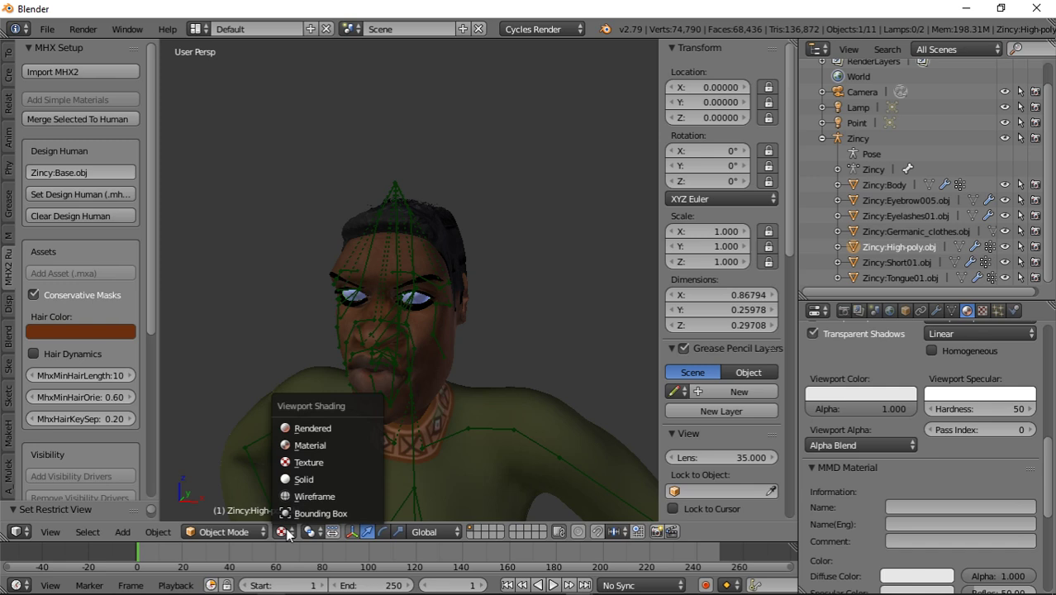
{"action": "left_click", "coordinate": [306, 481]}
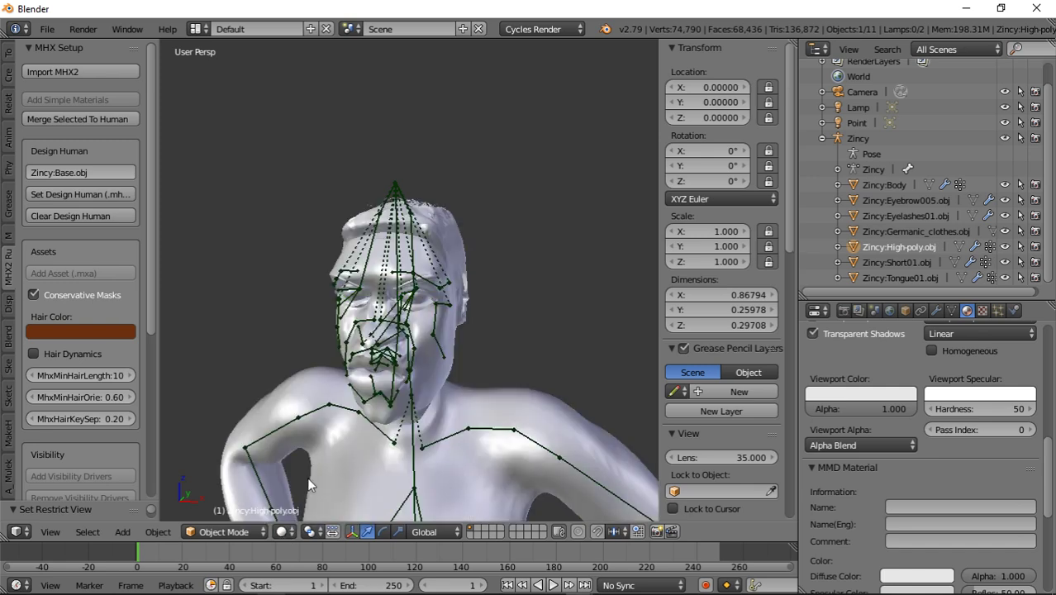
{"action": "left_click", "coordinate": [285, 532]}
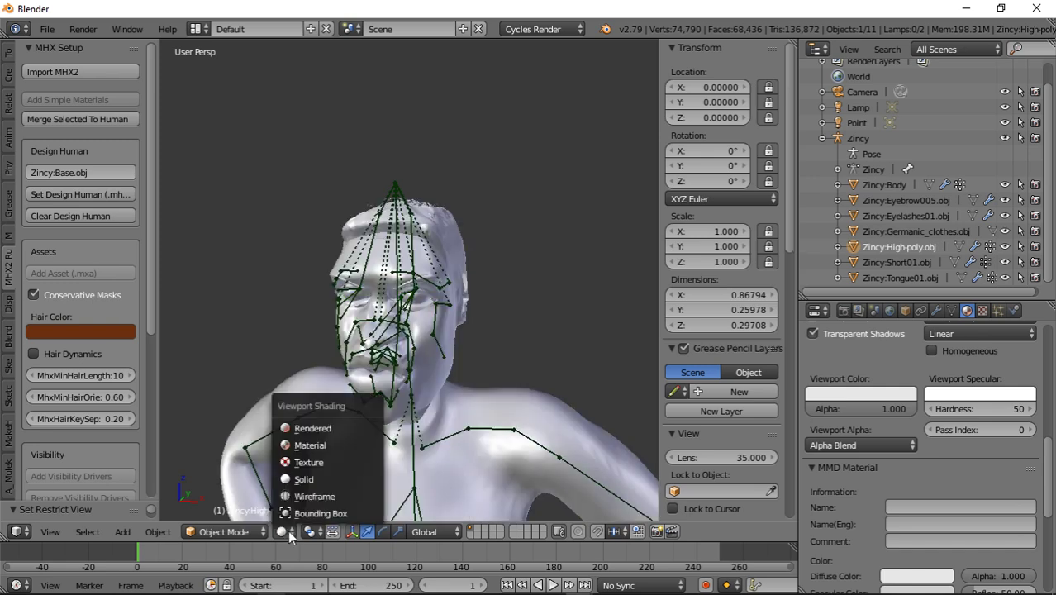
{"action": "left_click", "coordinate": [319, 445]}
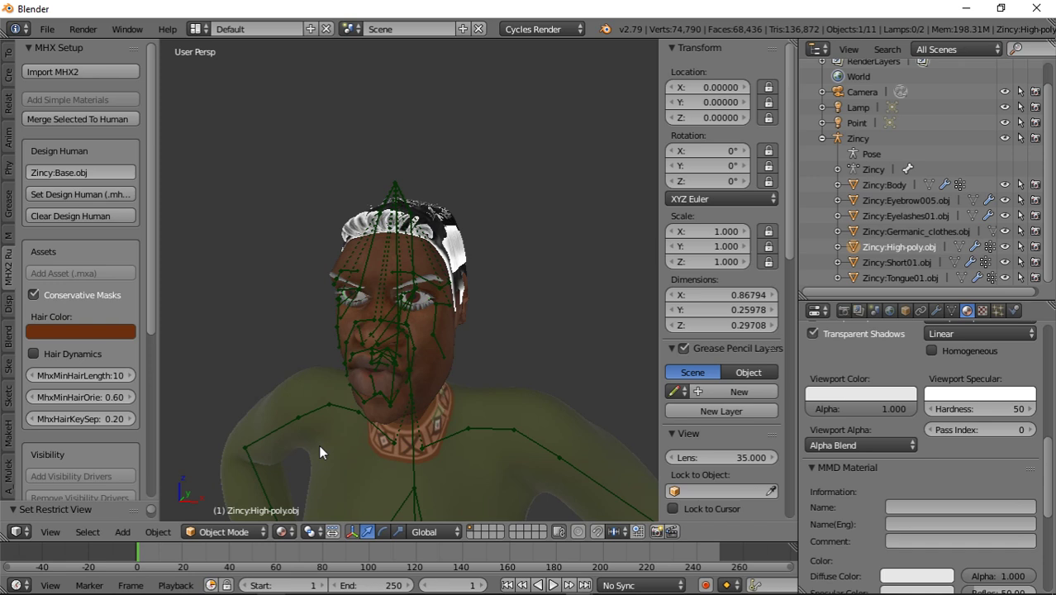
Preview the whole character from several distances in Rendered viewport shading, and return to Material shading.
{"action": "left_click", "coordinate": [290, 533]}
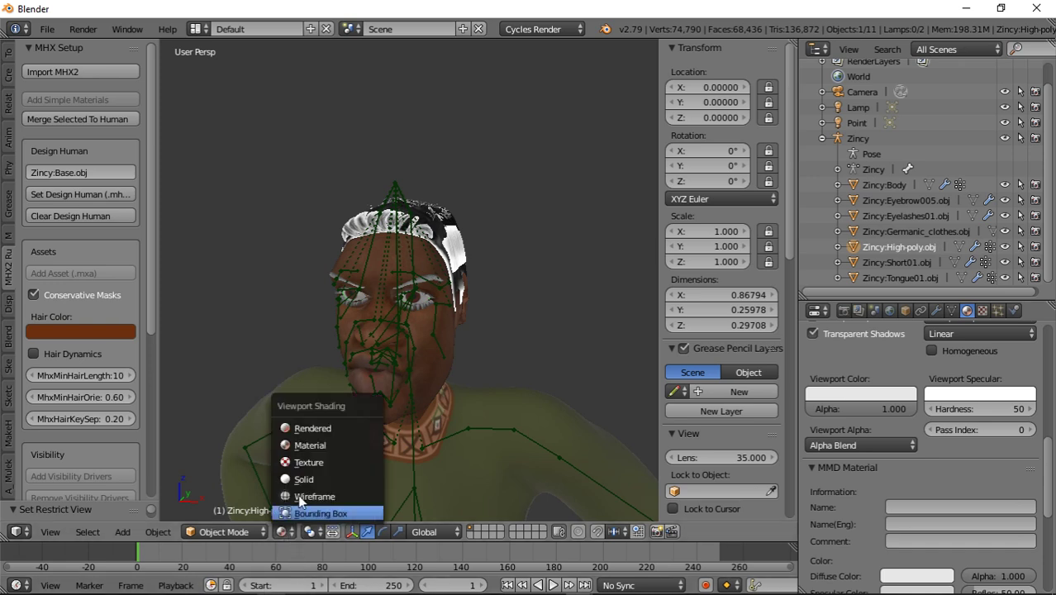
{"action": "left_click", "coordinate": [313, 428]}
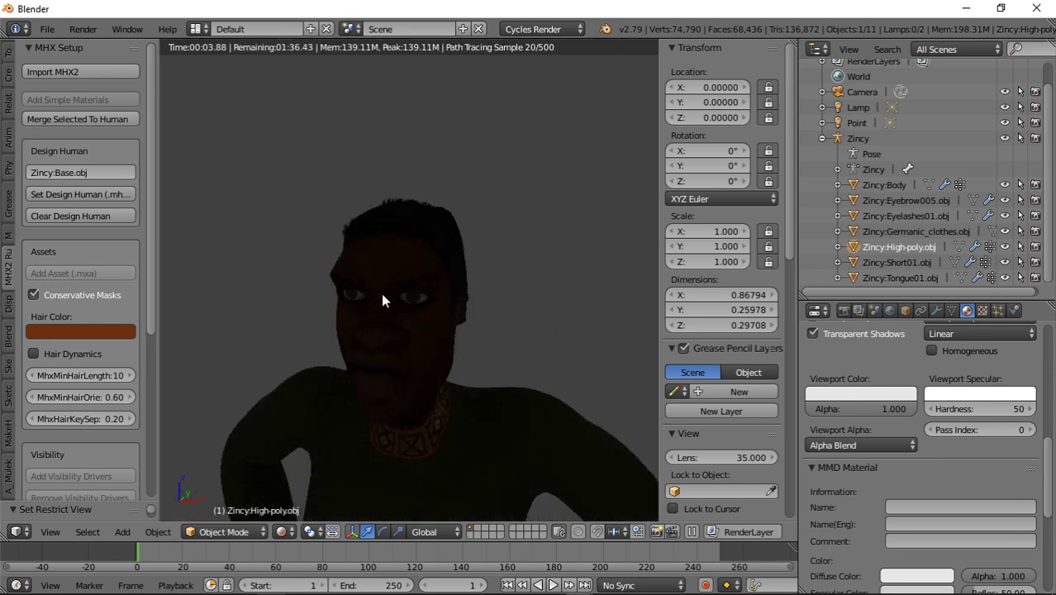
{"action": "scroll", "coordinate": [386, 295], "scroll_direction": "down", "scroll_amount": 4}
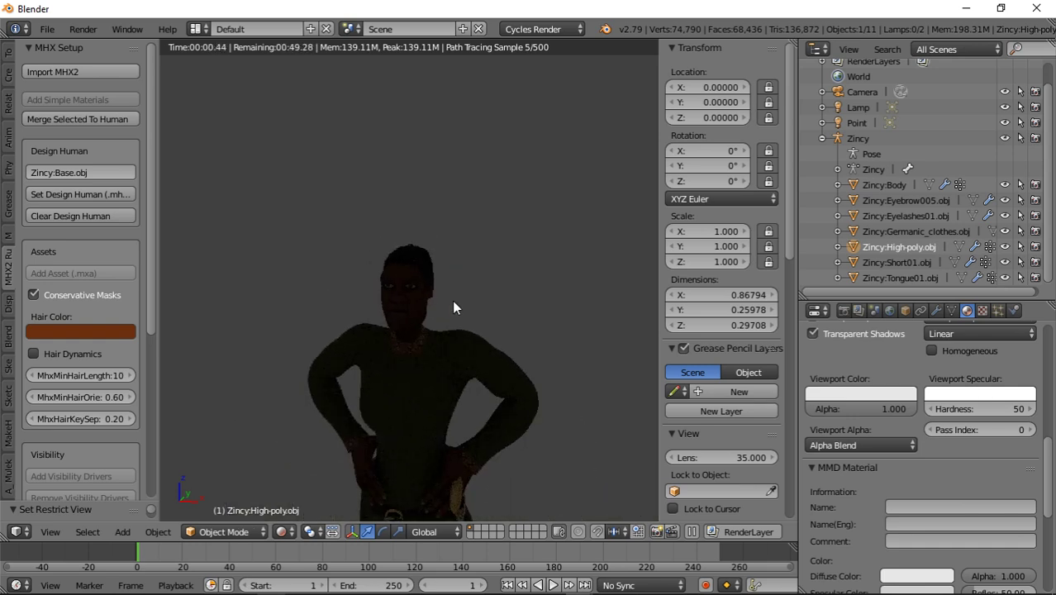
{"action": "middle_click_drag", "start_coordinate": [453, 300], "coordinate": [413, 302]}
{"action": "scroll", "coordinate": [410, 303], "scroll_direction": "down", "scroll_amount": 3}
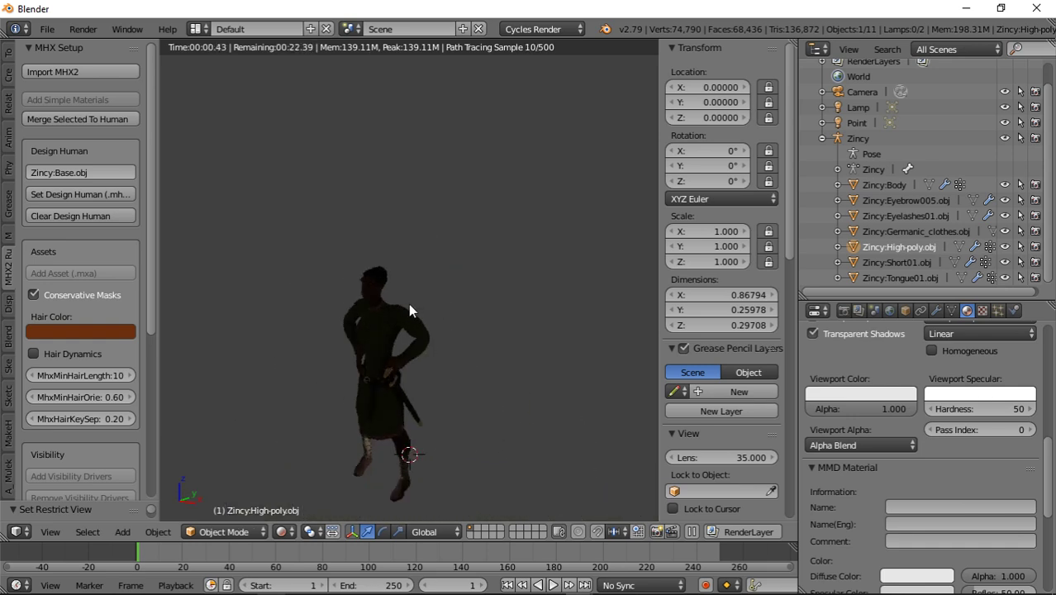
{"action": "scroll", "coordinate": [408, 304], "scroll_direction": "up", "scroll_amount": 3}
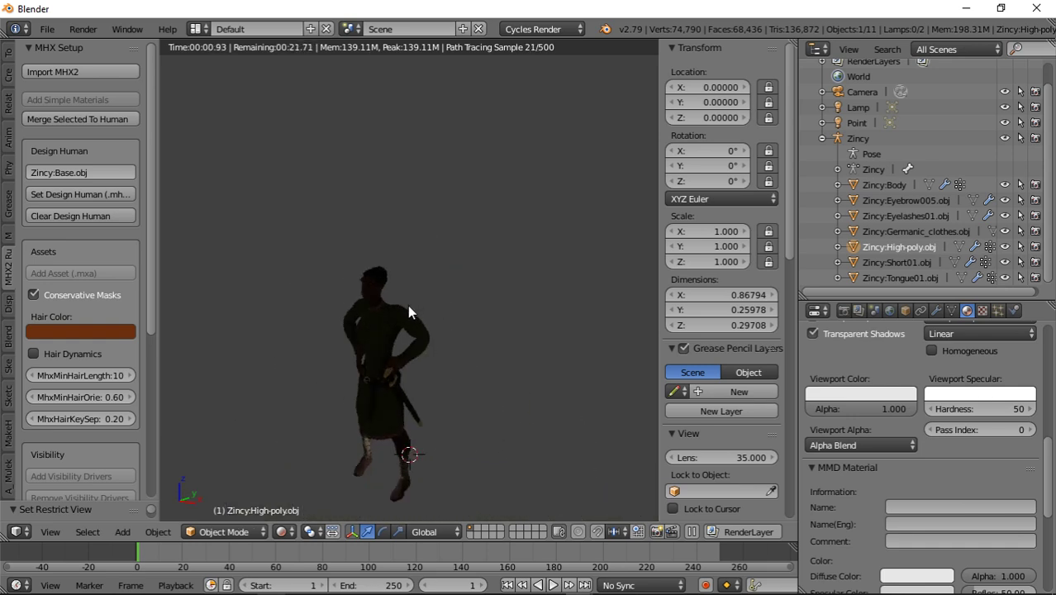
{"action": "left_click", "coordinate": [285, 532]}
{"action": "left_click", "coordinate": [309, 443]}
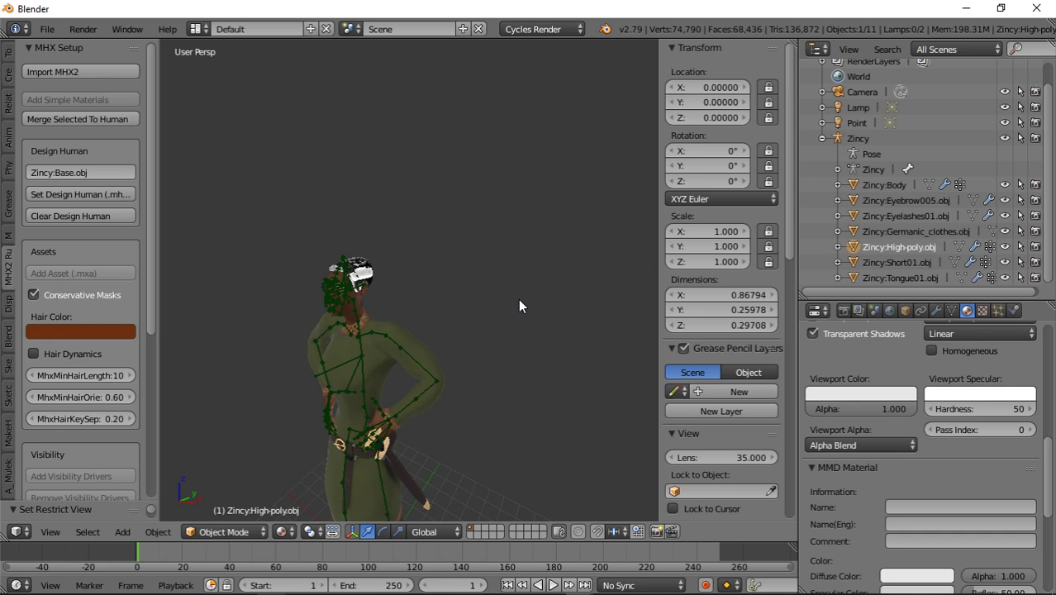
Select every object except the camera, lamp and point light, and scale the character down to about 0.16 of its size.
{"action": "middle_click_drag", "start_coordinate": [426, 364], "coordinate": [452, 358]}
{"action": "scroll", "coordinate": [453, 364], "scroll_direction": "down", "scroll_amount": 3}
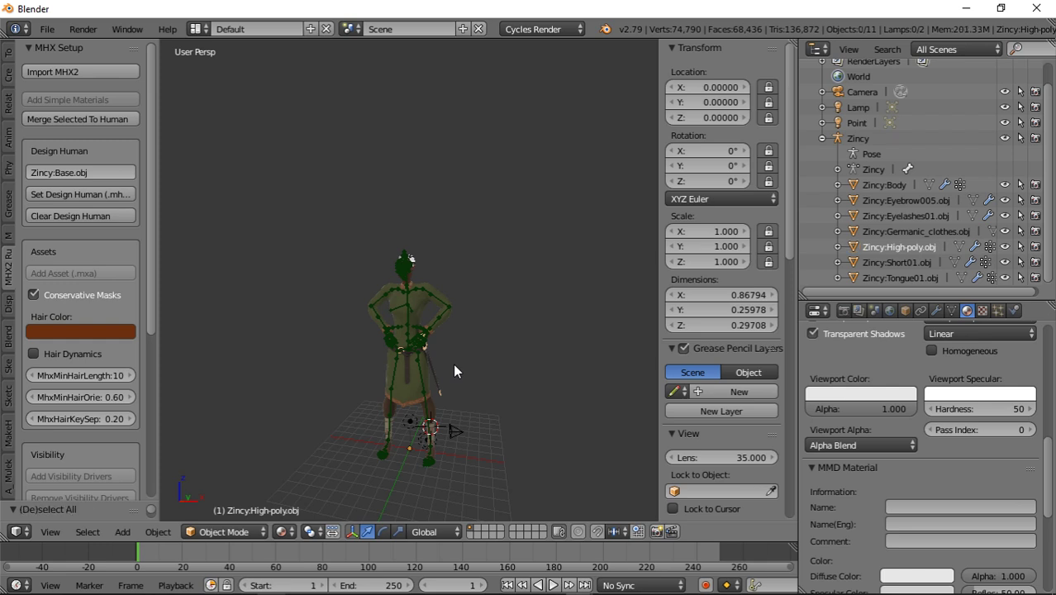
{"action": "key", "text": "a"}
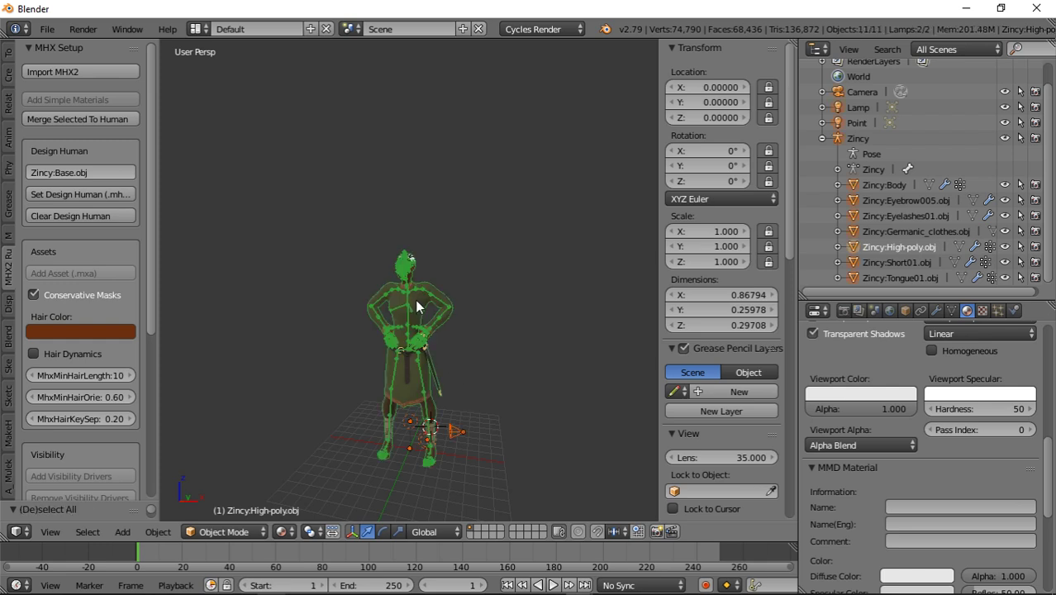
{"action": "left_click", "coordinate": [859, 92]}
{"action": "left_click", "coordinate": [858, 107]}
{"action": "left_click", "coordinate": [857, 122]}
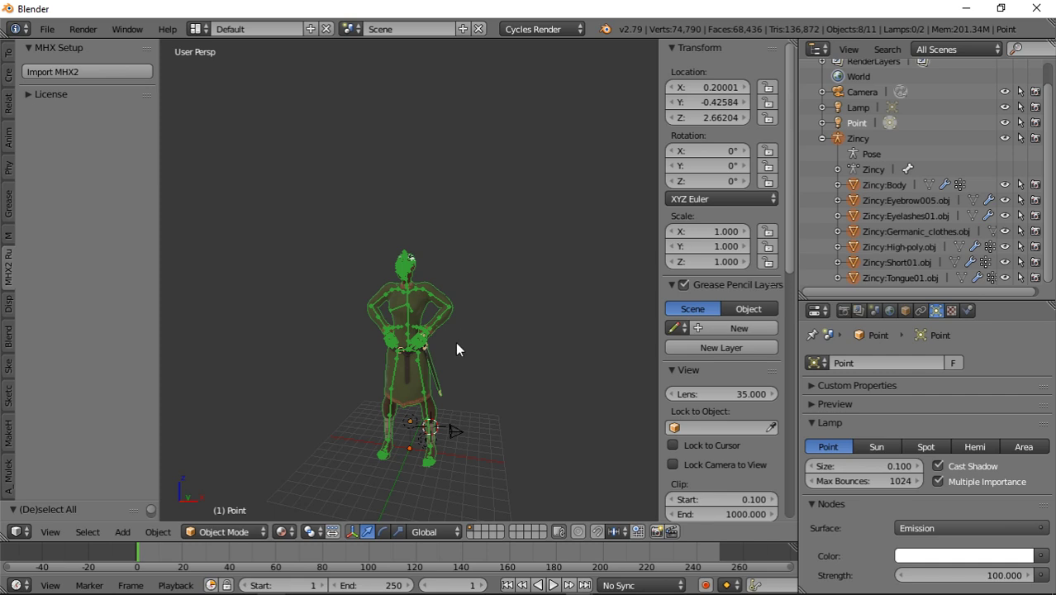
{"action": "key", "text": "s"}
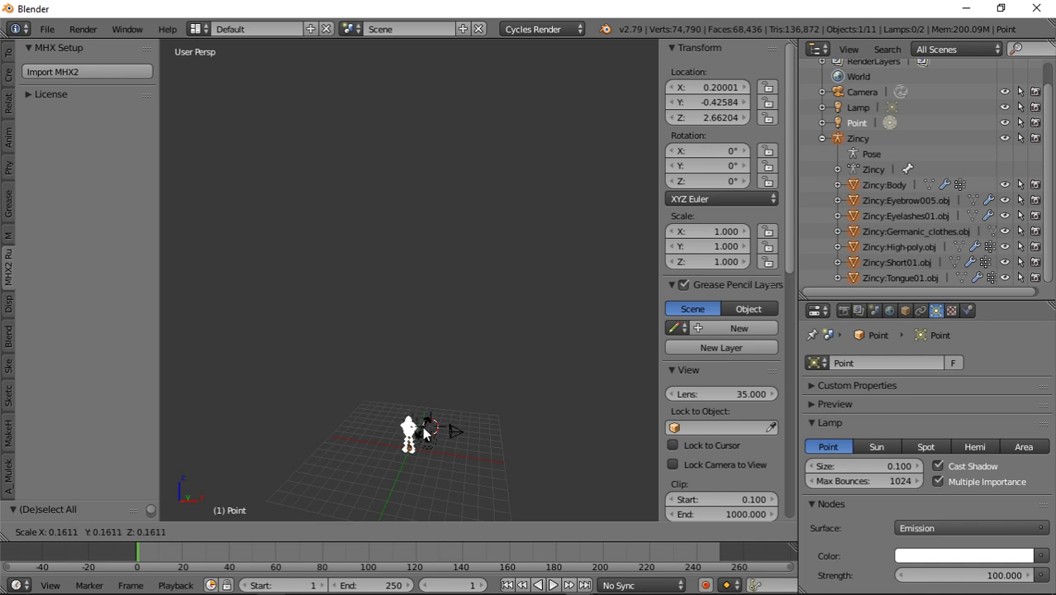
{"action": "left_click", "coordinate": [420, 434]}
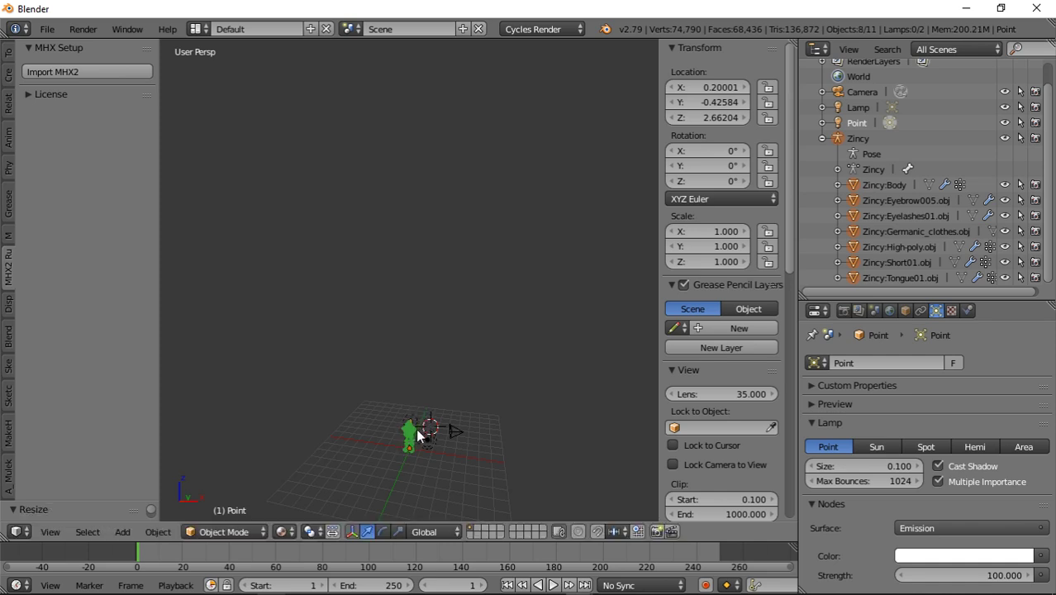
Examine the scaled-down character up close and from a distance, selecting the point light above it to clear the character's selection.
{"action": "scroll", "coordinate": [421, 436], "scroll_direction": "up", "scroll_amount": 4}
{"action": "scroll", "coordinate": [424, 426], "scroll_direction": "down", "scroll_amount": 6}
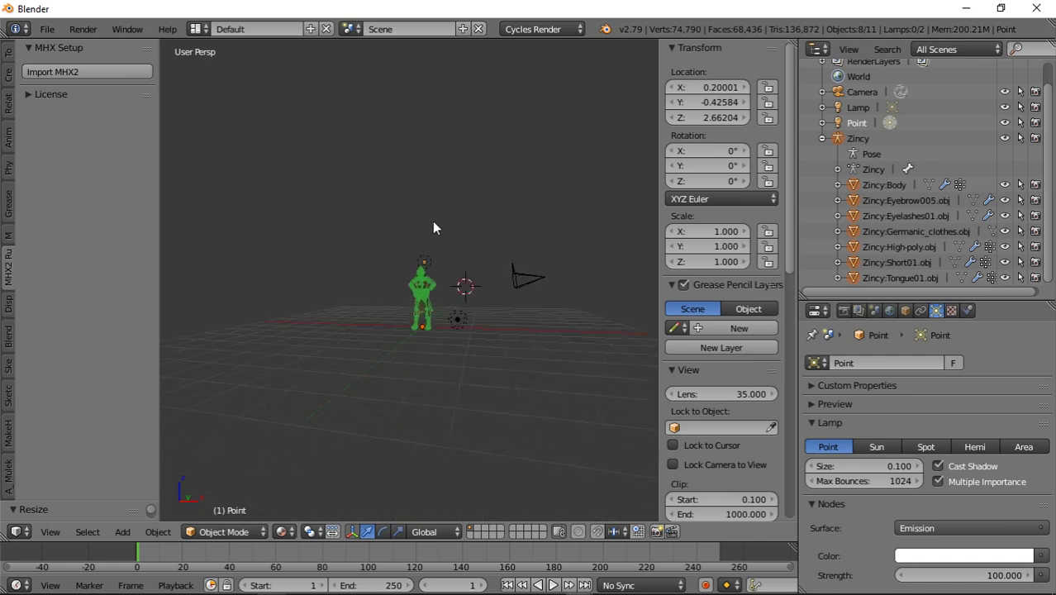
{"action": "scroll", "coordinate": [467, 285], "scroll_direction": "up", "scroll_amount": 8}
{"action": "middle_click_drag", "start_coordinate": [468, 290], "coordinate": [462, 231]}
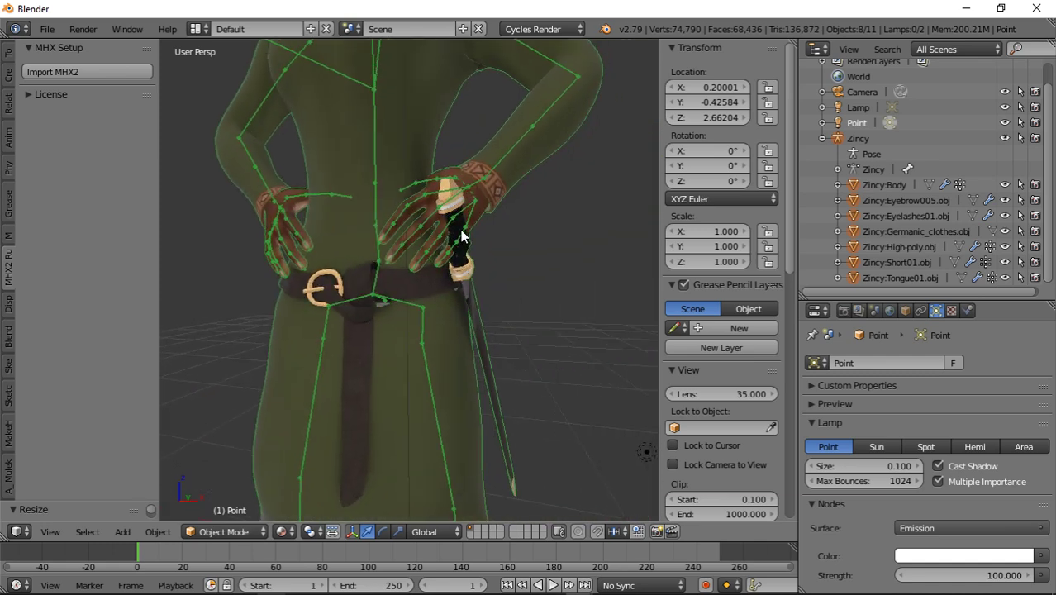
{"action": "scroll", "coordinate": [461, 237], "scroll_direction": "down", "scroll_amount": 5}
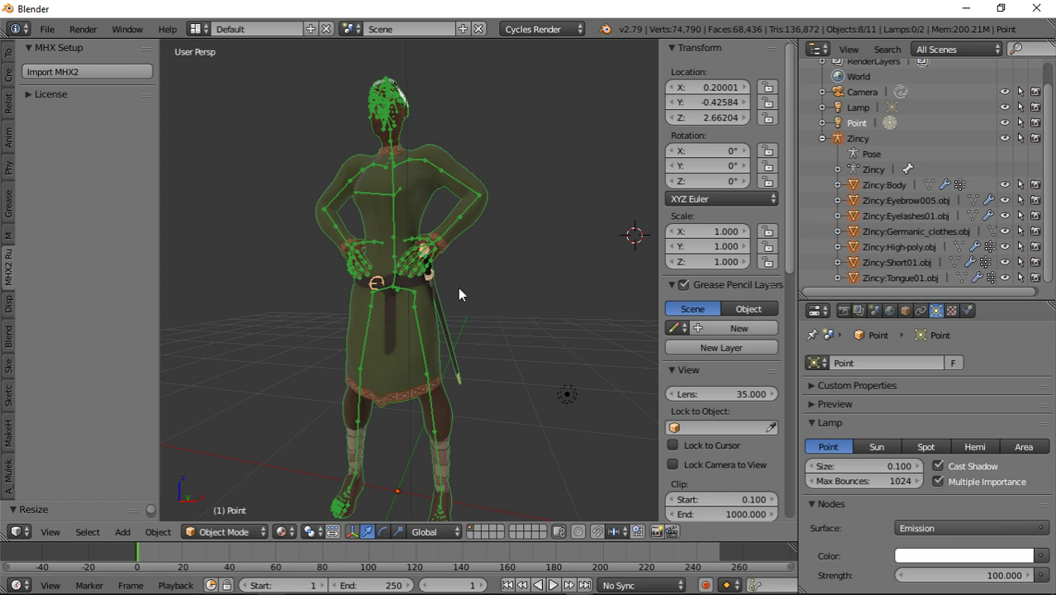
{"action": "middle_click_drag", "start_coordinate": [462, 292], "coordinate": [462, 304]}
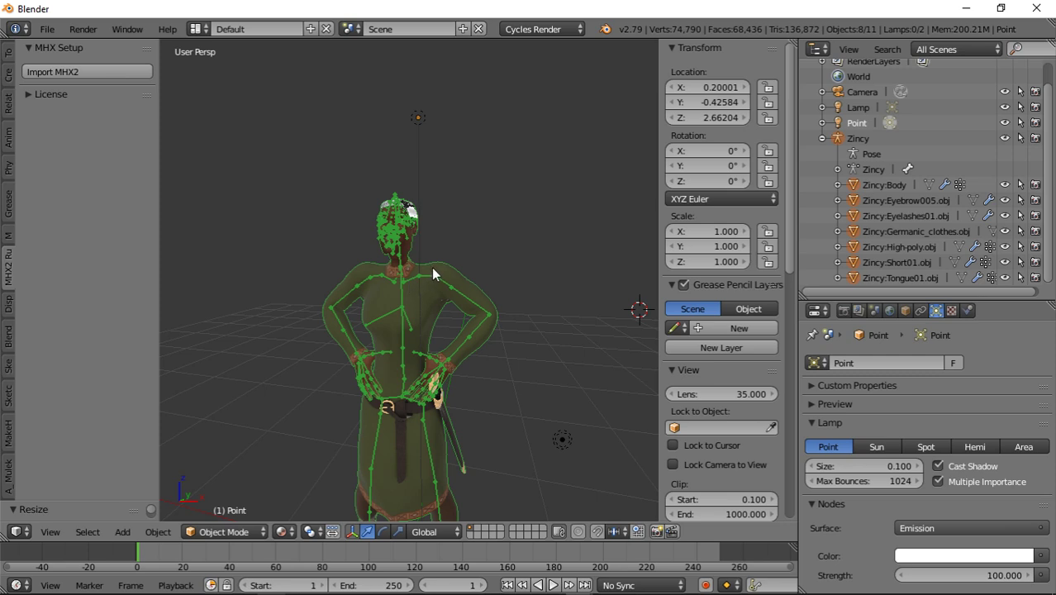
{"action": "middle_click_drag", "start_coordinate": [431, 266], "coordinate": [477, 268], "text": "ctrl"}
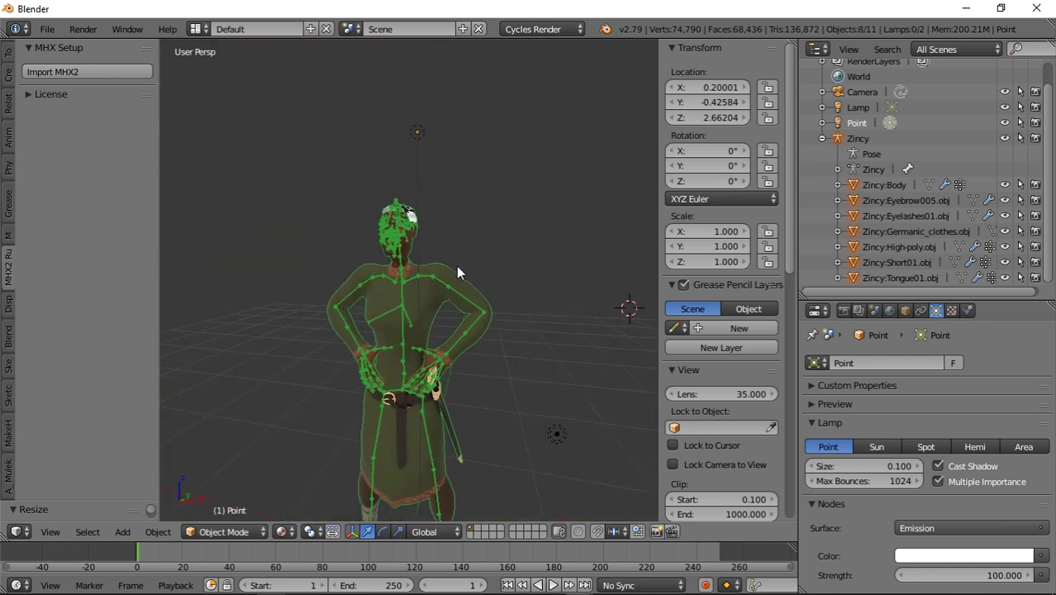
{"action": "scroll", "coordinate": [437, 247], "scroll_direction": "up", "scroll_amount": 10}
{"action": "scroll", "coordinate": [436, 248], "scroll_direction": "down", "scroll_amount": 10}
{"action": "scroll", "coordinate": [437, 239], "scroll_direction": "up", "scroll_amount": 6}
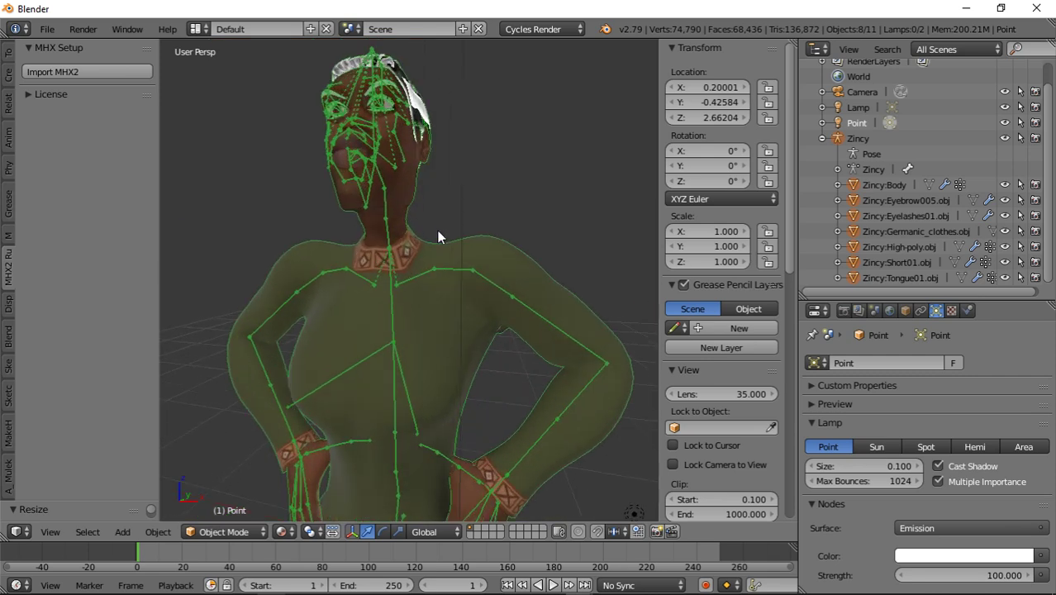
{"action": "scroll", "coordinate": [437, 230], "scroll_direction": "down", "scroll_amount": 2}
{"action": "middle_click_drag", "start_coordinate": [443, 230], "coordinate": [444, 225]}
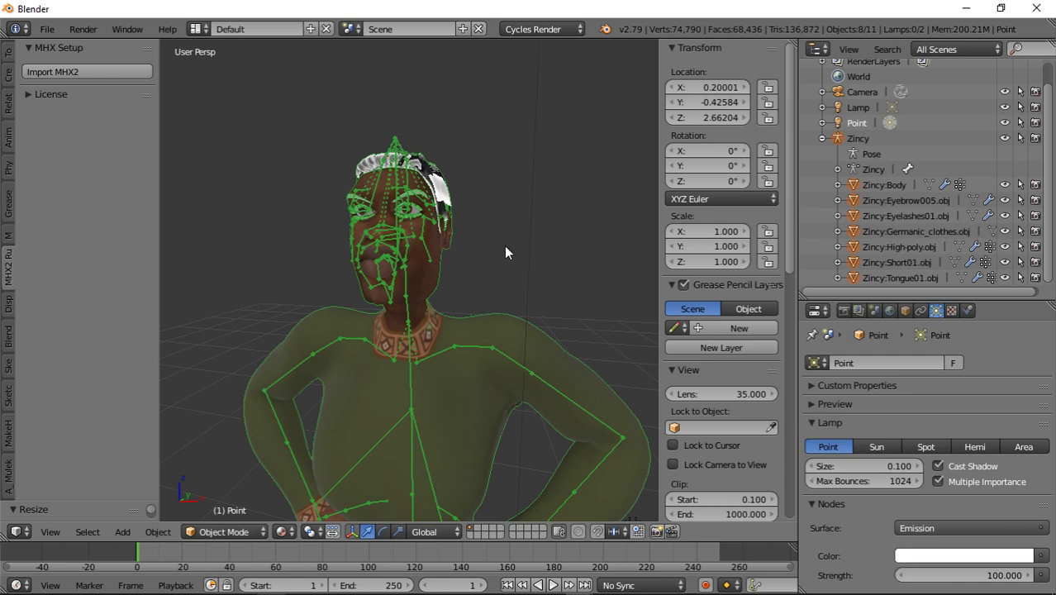
{"action": "scroll", "coordinate": [505, 252], "scroll_direction": "down", "scroll_amount": 6}
{"action": "right_click", "coordinate": [425, 207]}
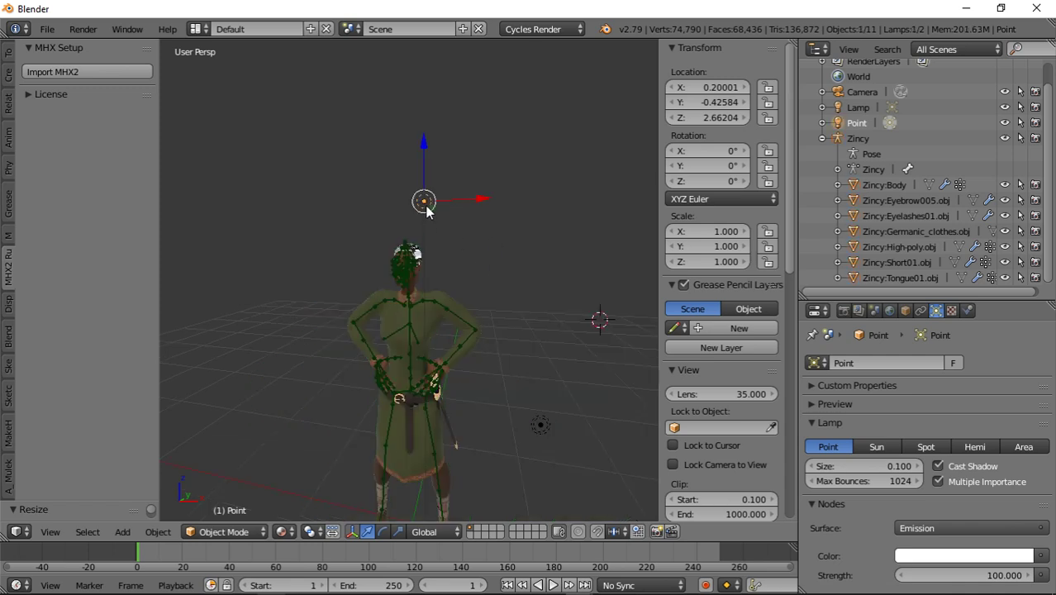
{"action": "mouse_move", "coordinate": [483, 245]}
{"action": "middle_mouse_down"}
{"action": "mouse_move", "coordinate": [463, 247]}
{"action": "mouse_move", "coordinate": [486, 238]}
{"action": "middle_mouse_up"}
{"action": "scroll", "coordinate": [486, 238], "scroll_direction": "up", "scroll_amount": 5}
{"action": "scroll", "coordinate": [484, 243], "scroll_direction": "down", "scroll_amount": 2}
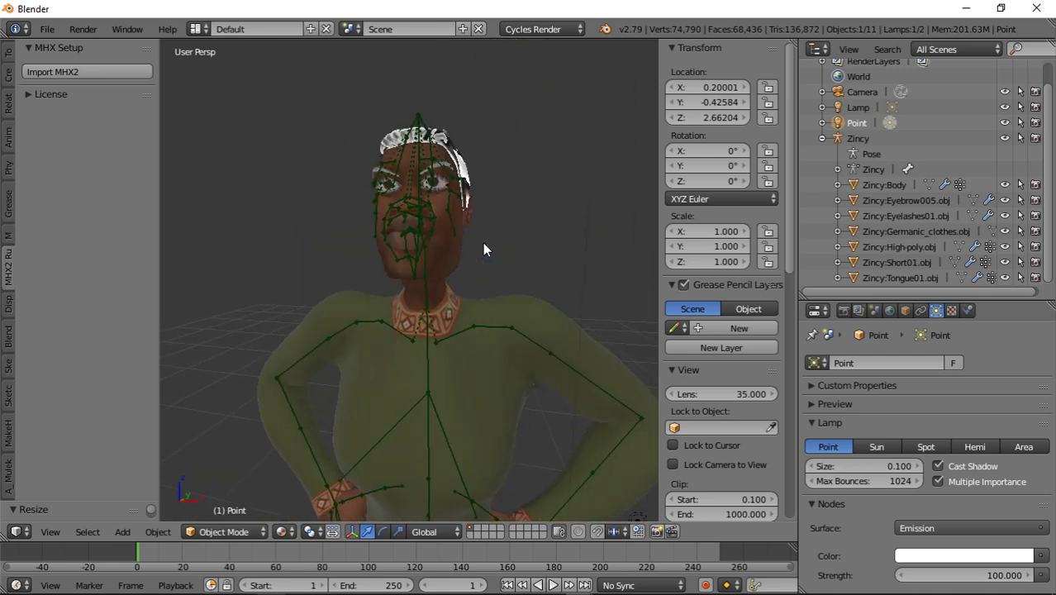
Preview the character's face and upper body in Rendered viewport shading.
{"action": "left_click", "coordinate": [295, 533]}
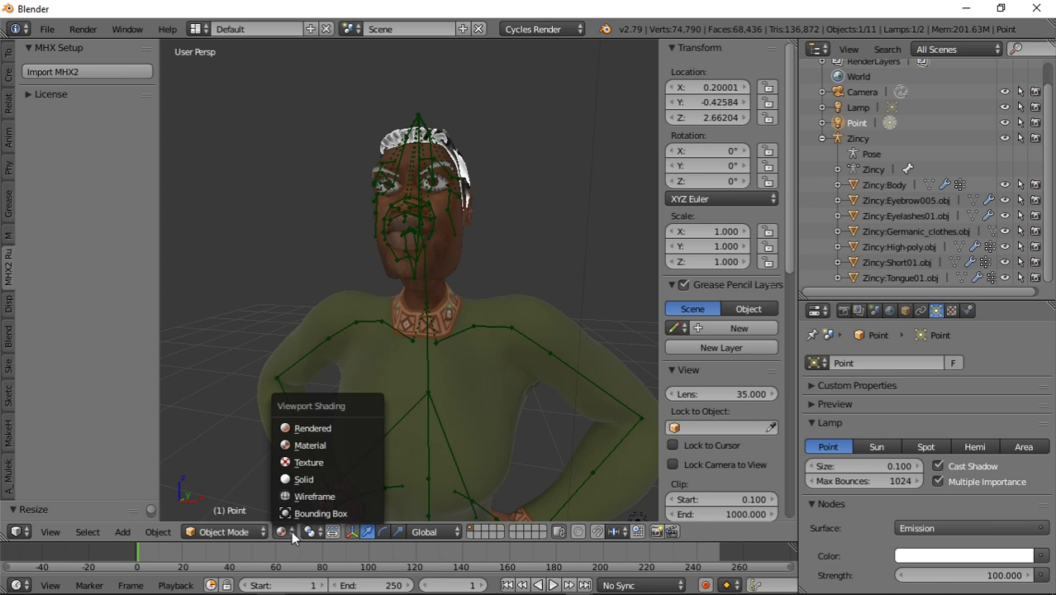
{"action": "left_click", "coordinate": [334, 428]}
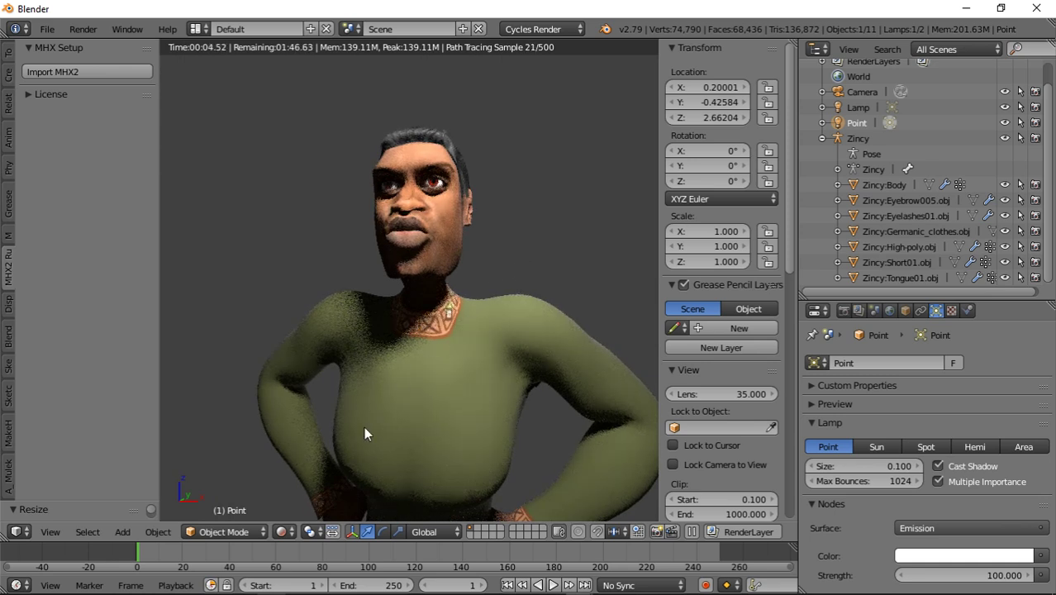
{"action": "left_click", "coordinate": [281, 531]}
{"action": "scroll", "coordinate": [439, 194], "scroll_direction": "up", "scroll_amount": 5}
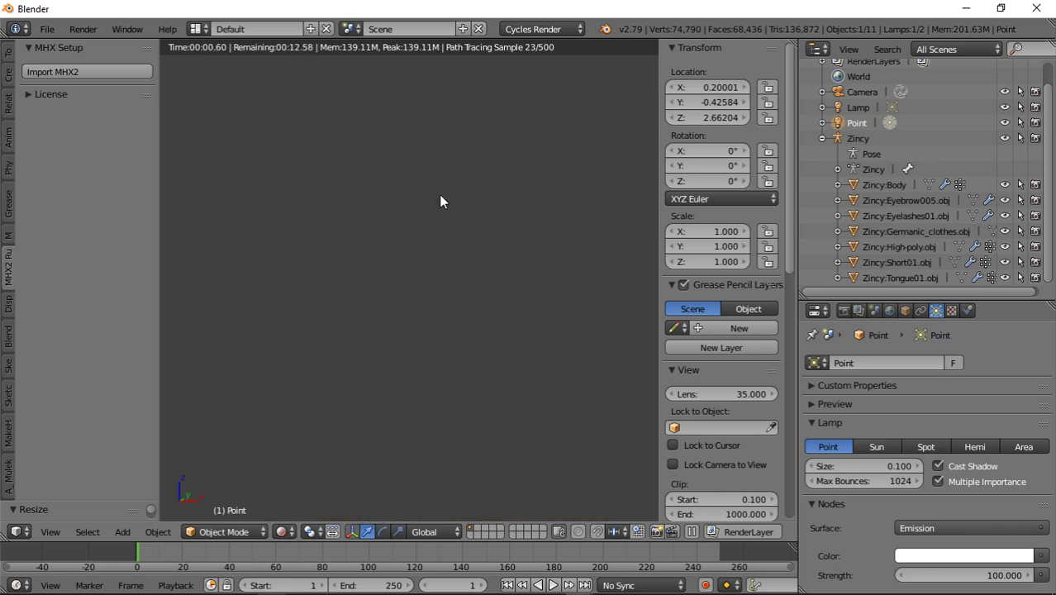
{"action": "scroll", "coordinate": [439, 194], "scroll_direction": "down", "scroll_amount": 5}
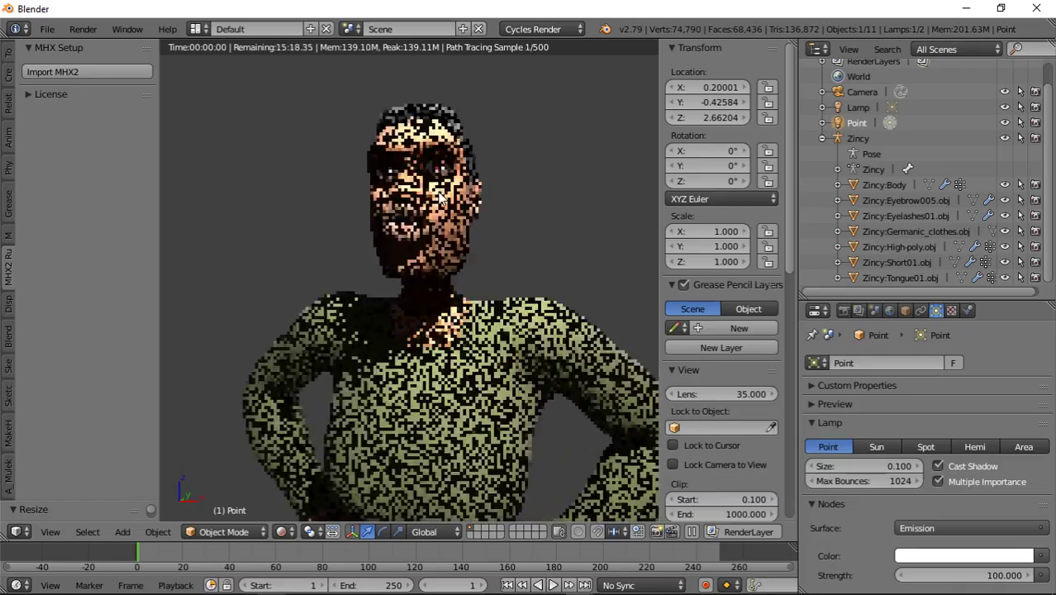
{"action": "scroll", "coordinate": [439, 197], "scroll_direction": "up", "scroll_amount": 6}
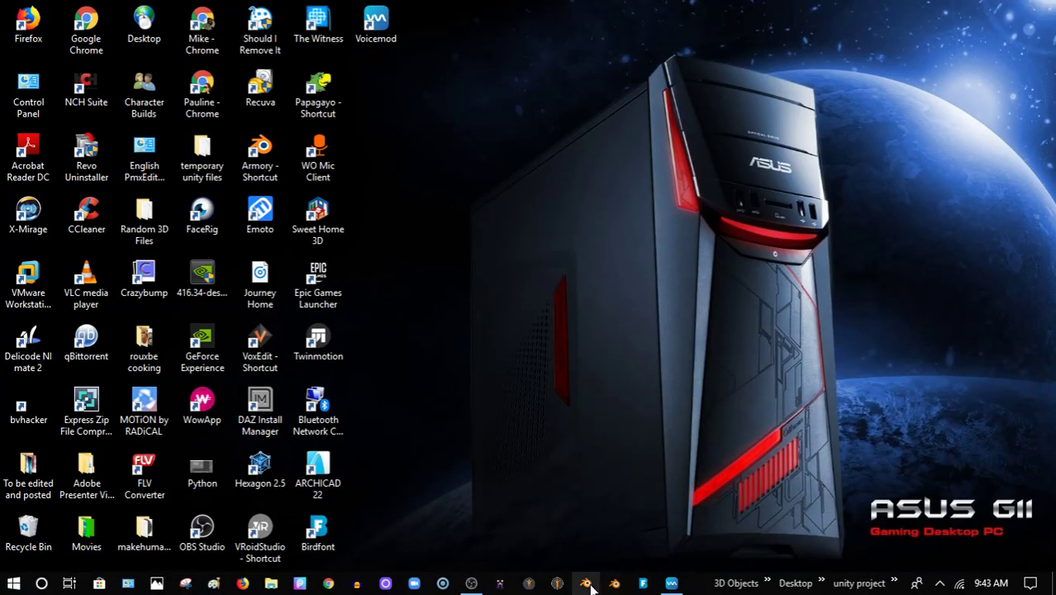
Relaunch Blender and switch the Zincy armature from Pose Mode to Object Mode.
{"action": "left_click", "coordinate": [586, 583]}
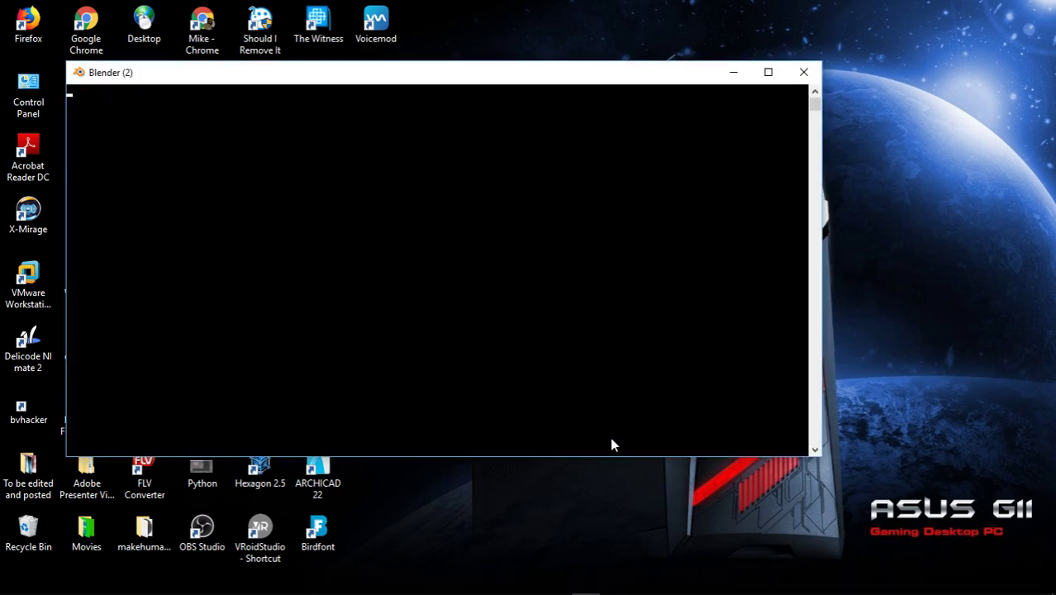
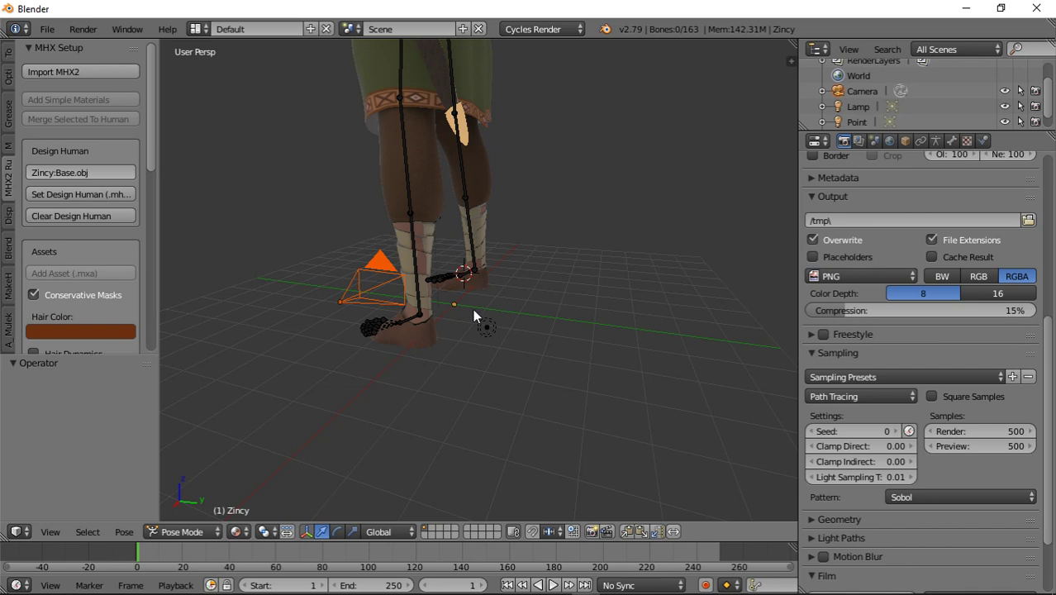
{"action": "key", "text": "a"}
{"action": "scroll", "coordinate": [475, 310], "scroll_direction": "down", "scroll_amount": 1}
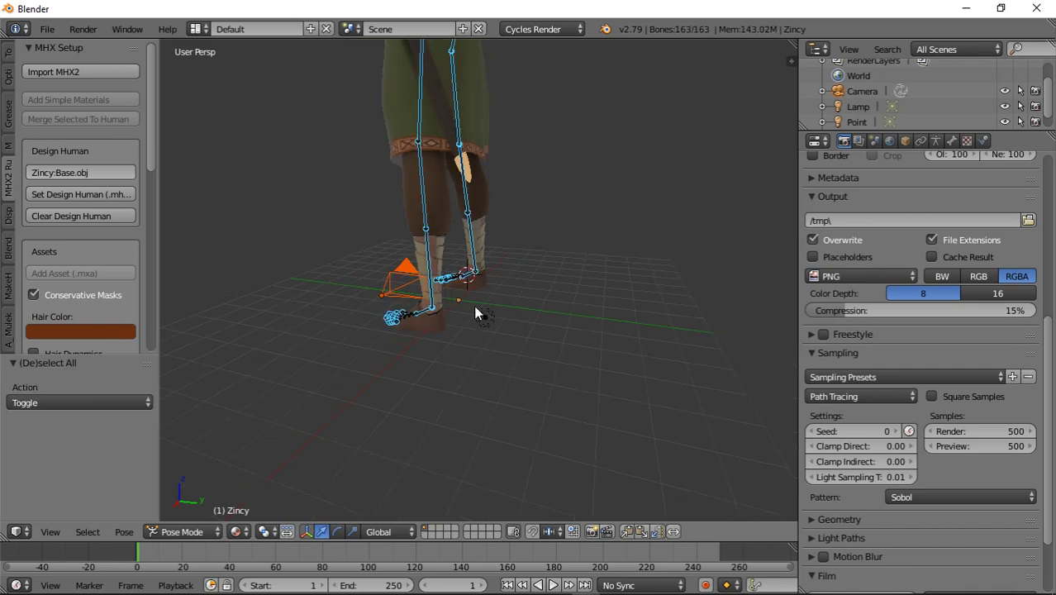
{"action": "scroll", "coordinate": [475, 312], "scroll_direction": "down", "scroll_amount": 1}
{"action": "left_click", "coordinate": [196, 531]}
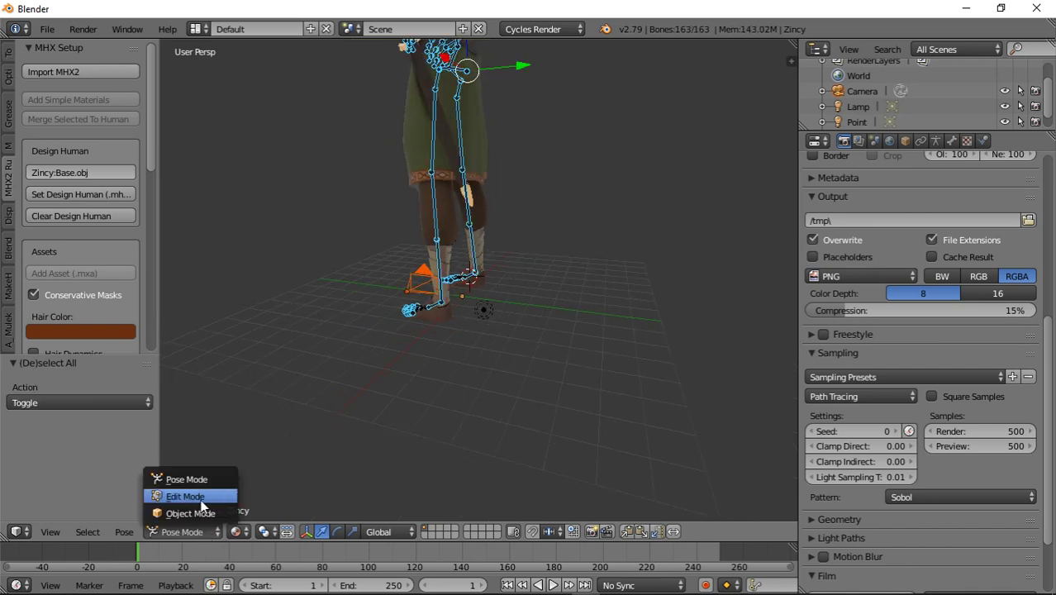
{"action": "left_click", "coordinate": [198, 513]}
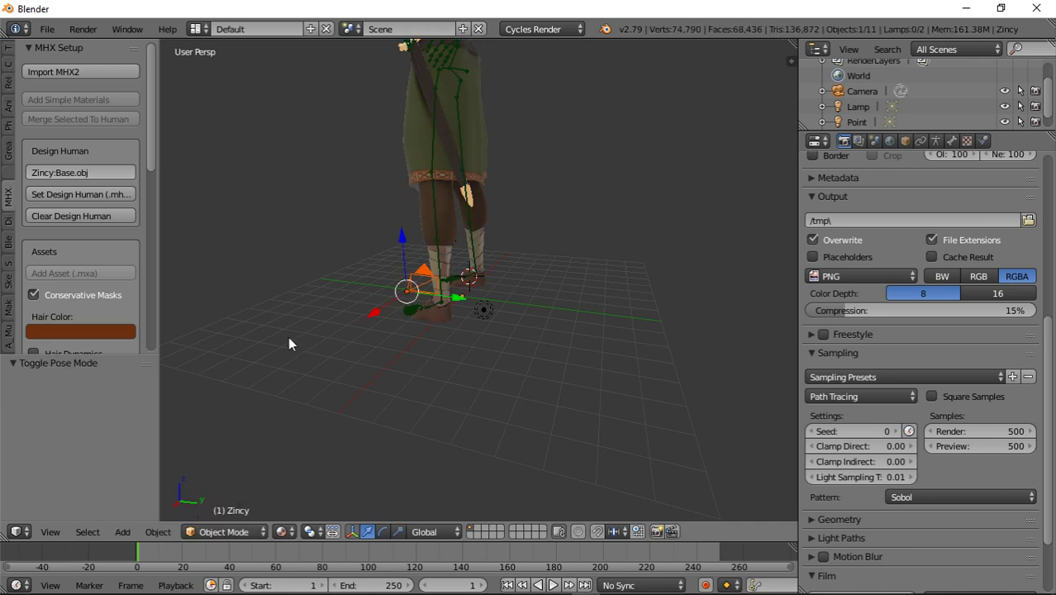
Select every object except the camera, lamp and point light, and scale the character by 0.157.
{"action": "key", "text": "a"}
{"action": "middle_click_drag", "start_coordinate": [287, 329], "coordinate": [439, 285]}
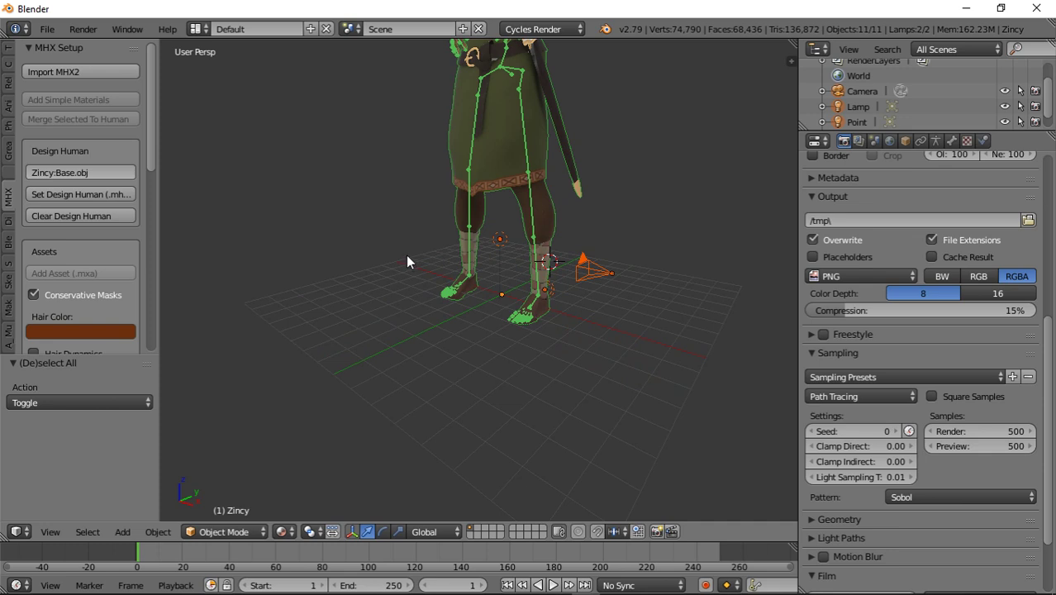
{"action": "key", "text": "g"}
{"action": "right_click", "coordinate": [405, 262]}
{"action": "left_click", "coordinate": [862, 91], "text": "ctrl"}
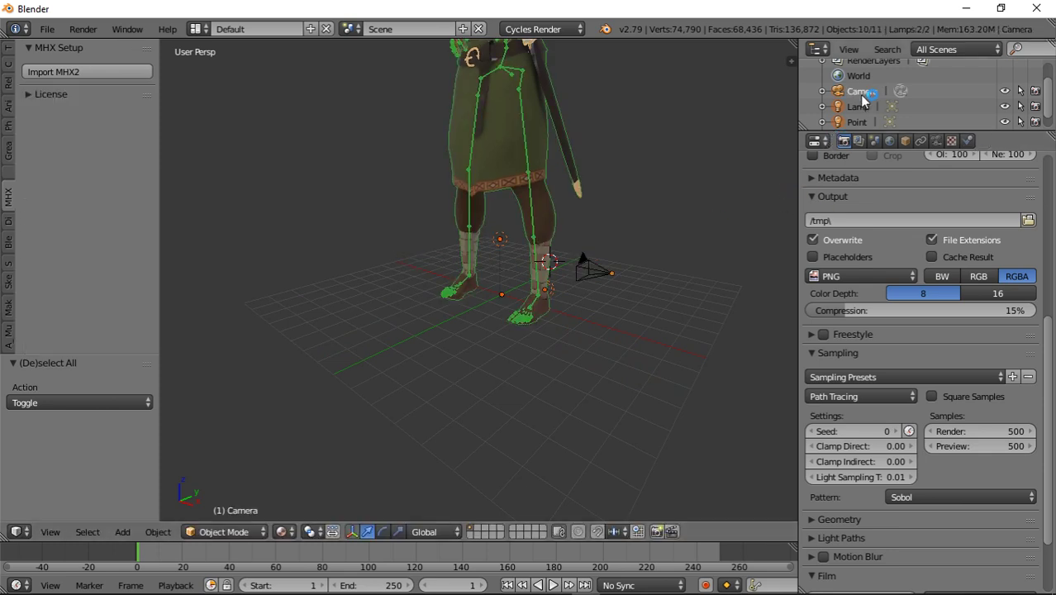
{"action": "left_click", "coordinate": [859, 107], "text": "ctrl"}
{"action": "left_click", "coordinate": [859, 122], "text": "ctrl"}
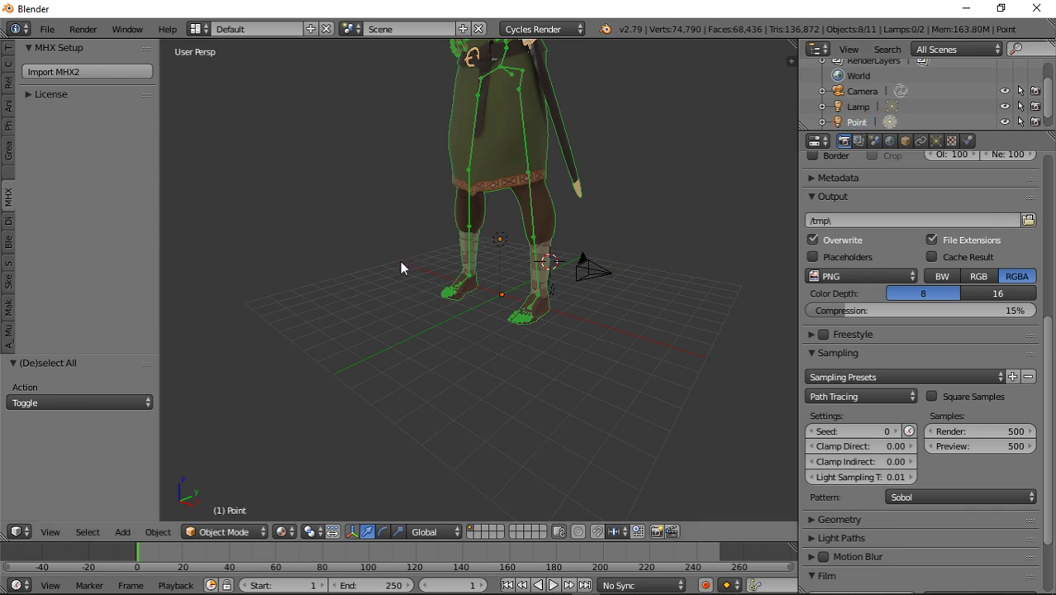
{"action": "right_click", "coordinate": [430, 302]}
{"action": "key", "text": "s"}
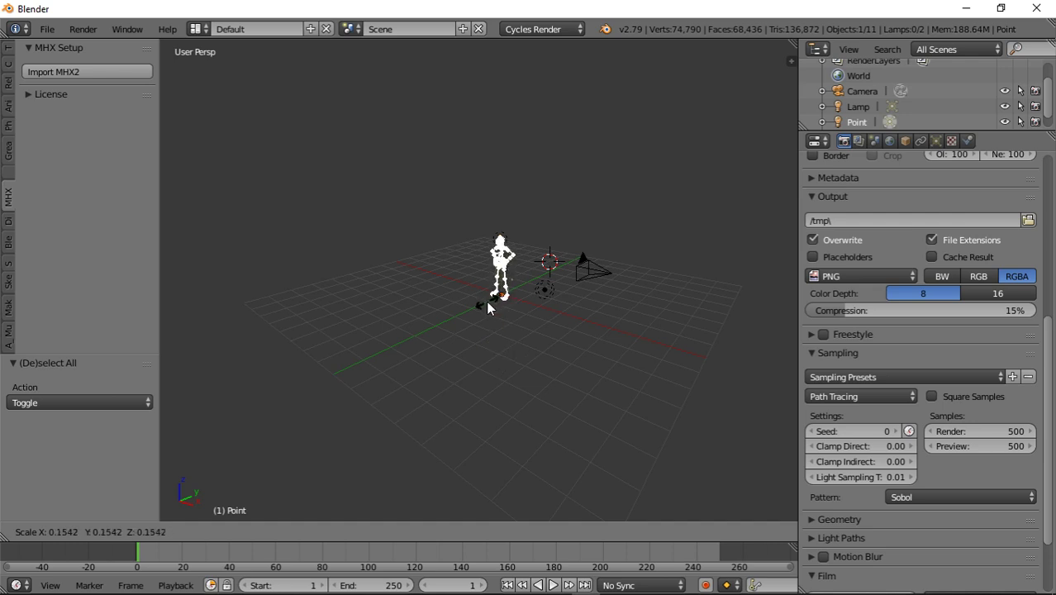
{"action": "left_click", "coordinate": [447, 307]}
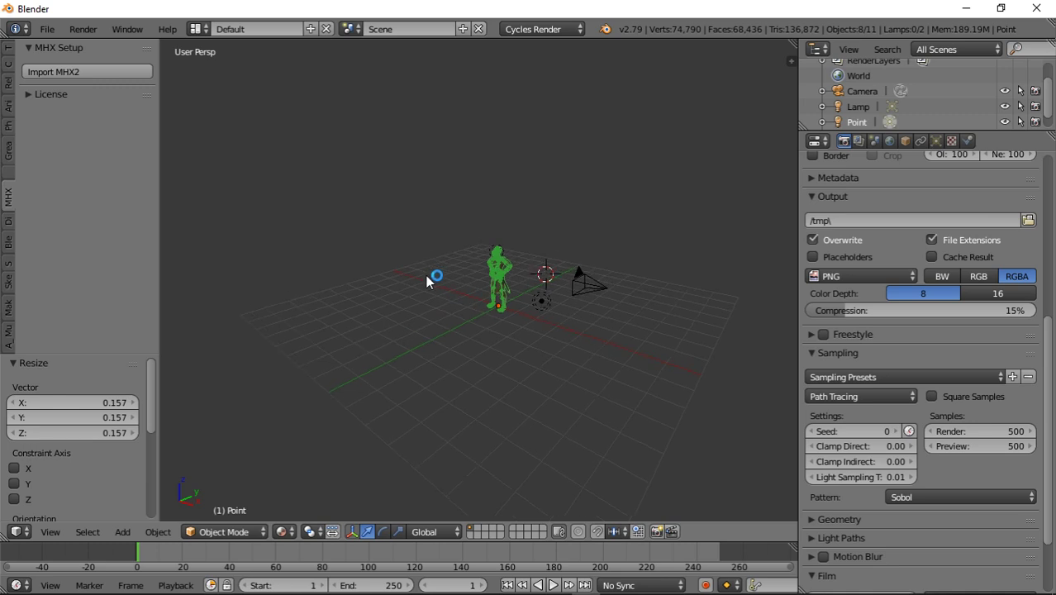
Deselect all objects and select only the Zincy armature in the viewport.
{"action": "middle_click_drag", "start_coordinate": [426, 275], "coordinate": [360, 256], "text": "shift"}
{"action": "scroll", "coordinate": [436, 323], "scroll_direction": "up", "scroll_amount": 3}
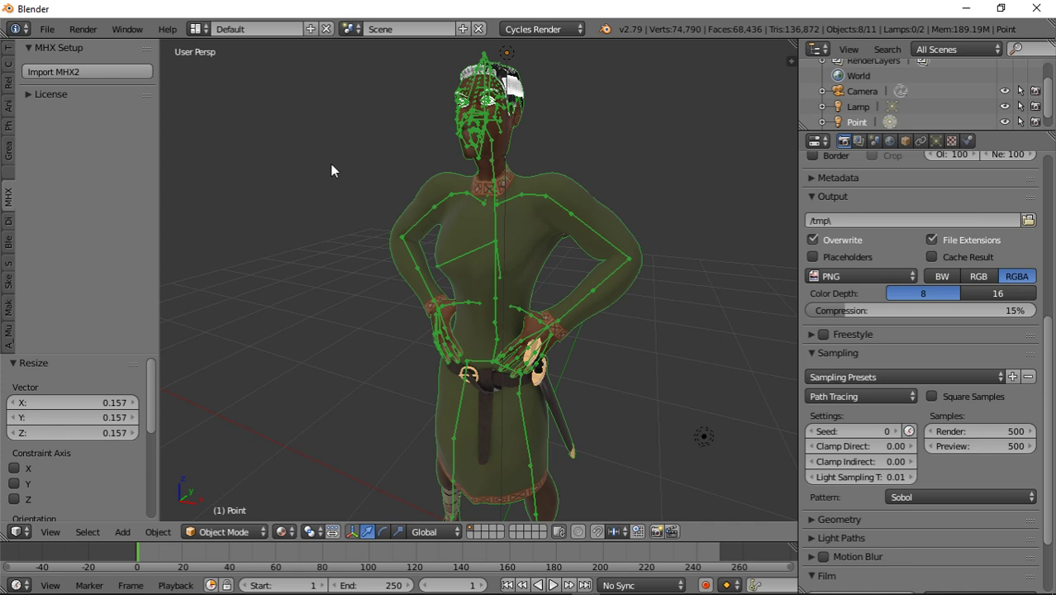
{"action": "key", "text": "a"}
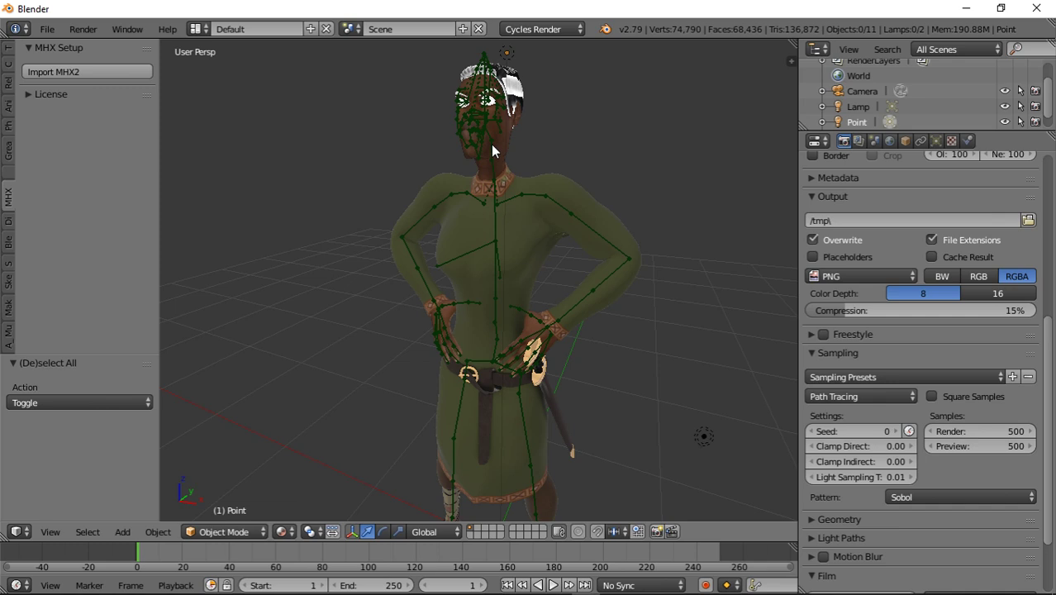
{"action": "right_click", "coordinate": [493, 193]}
{"action": "right_click", "coordinate": [492, 194]}
{"action": "right_click", "coordinate": [492, 194]}
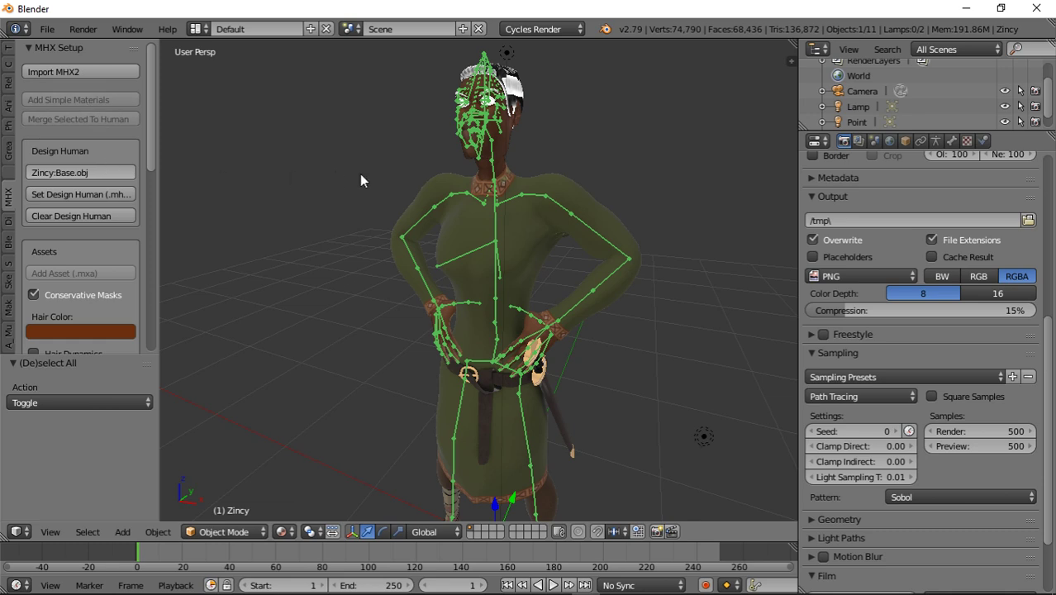
Select the Zincy:Germanic_clothes.obj mesh, look through the MHX facial rig and shapekey options, and expand the License section.
{"action": "right_click", "coordinate": [442, 192]}
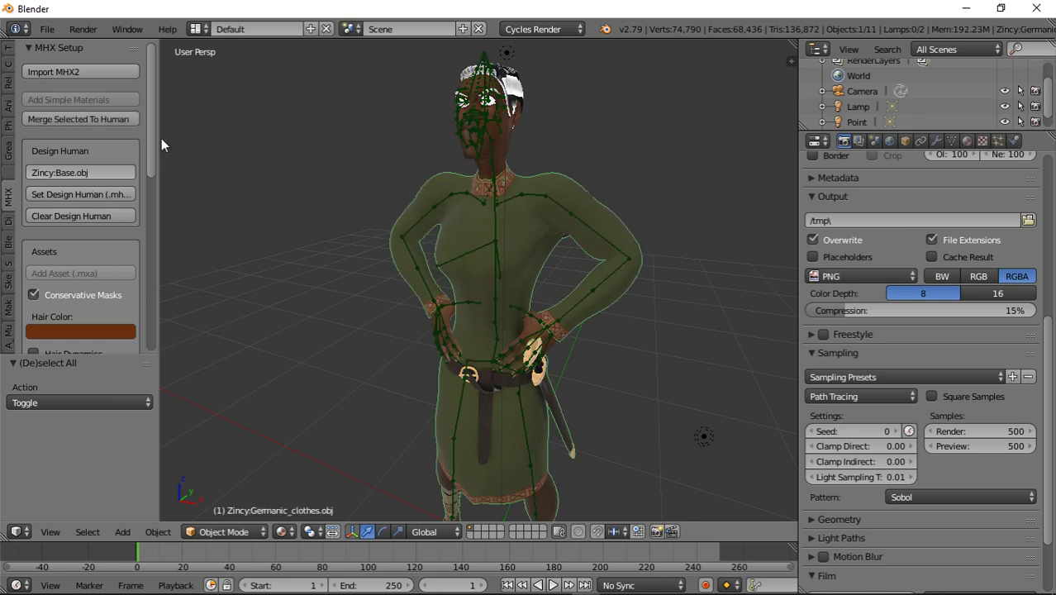
{"action": "left_click_drag", "start_coordinate": [151, 116], "coordinate": [132, 329]}
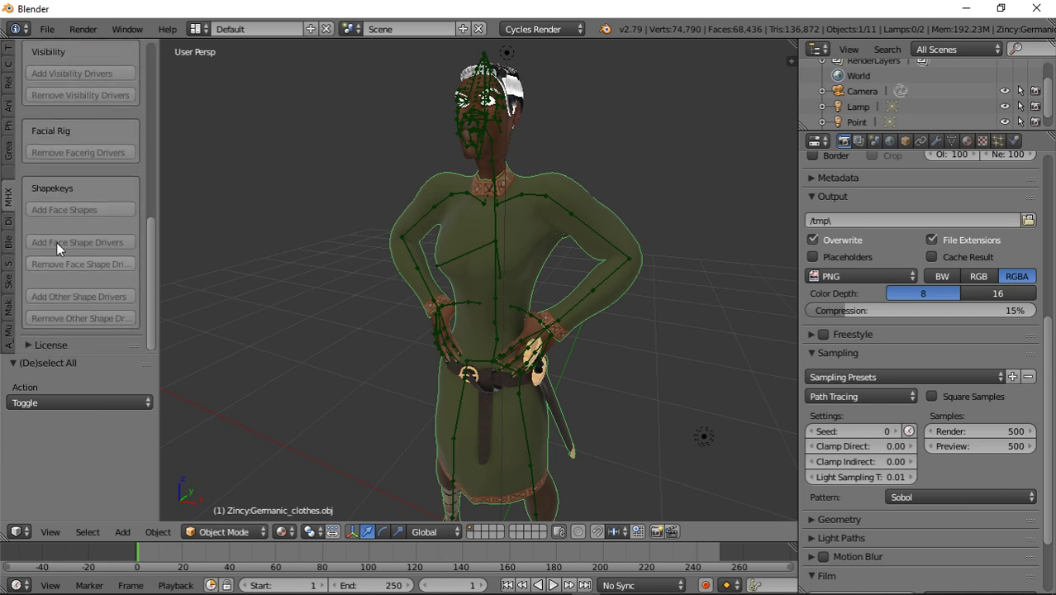
{"action": "left_click", "coordinate": [31, 341]}
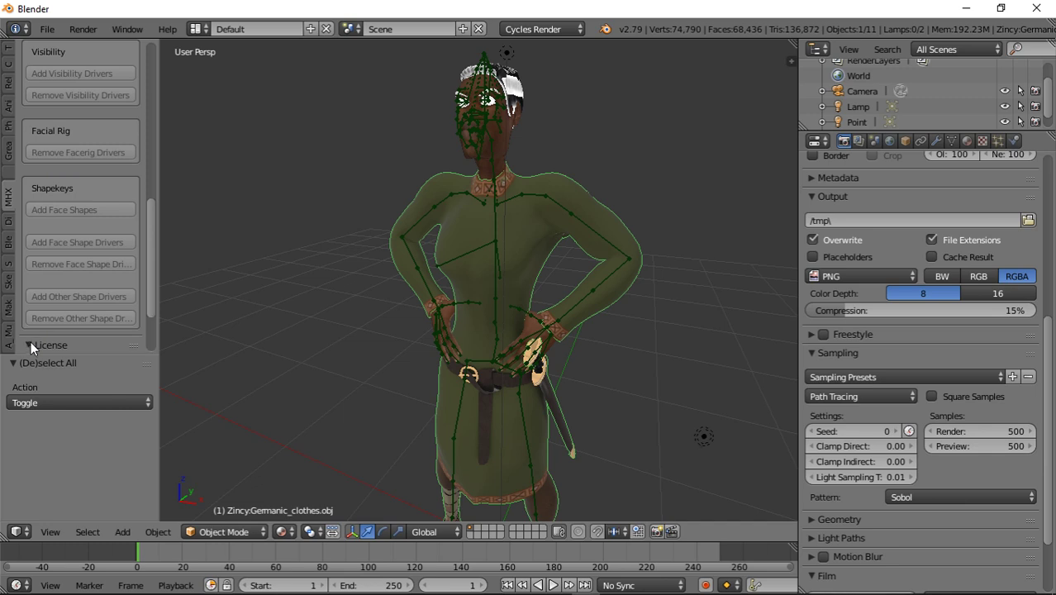
Read the License details, collapse that section and look back over the MHX visibility, facial rig and shapekey options.
{"action": "scroll", "coordinate": [105, 283], "scroll_direction": "down", "scroll_amount": 2}
{"action": "scroll", "coordinate": [105, 283], "scroll_direction": "down", "scroll_amount": 1}
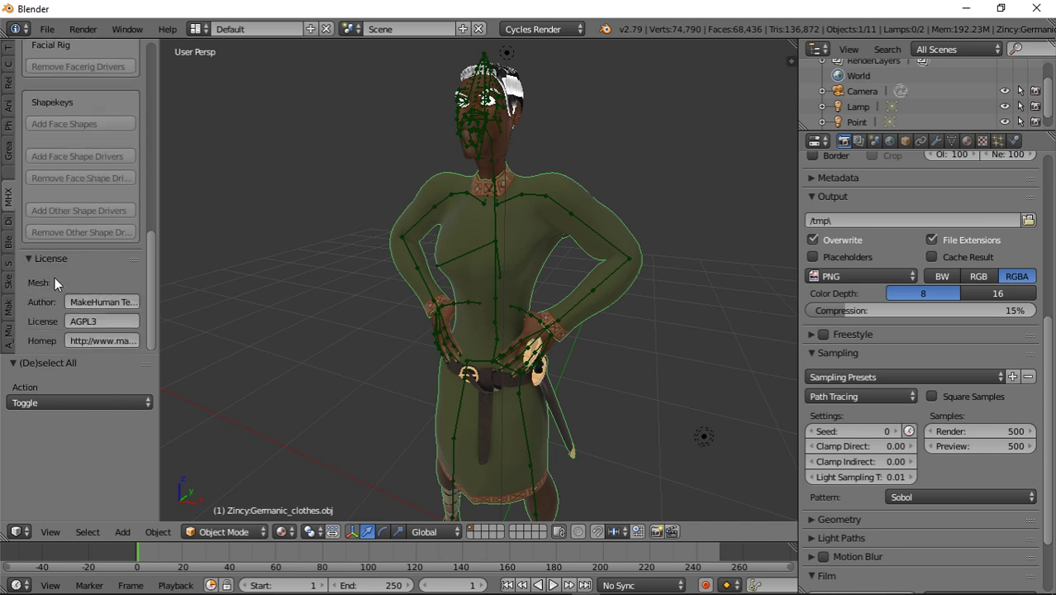
{"action": "left_click", "coordinate": [26, 258]}
{"action": "scroll", "coordinate": [79, 183], "scroll_direction": "up", "scroll_amount": 7}
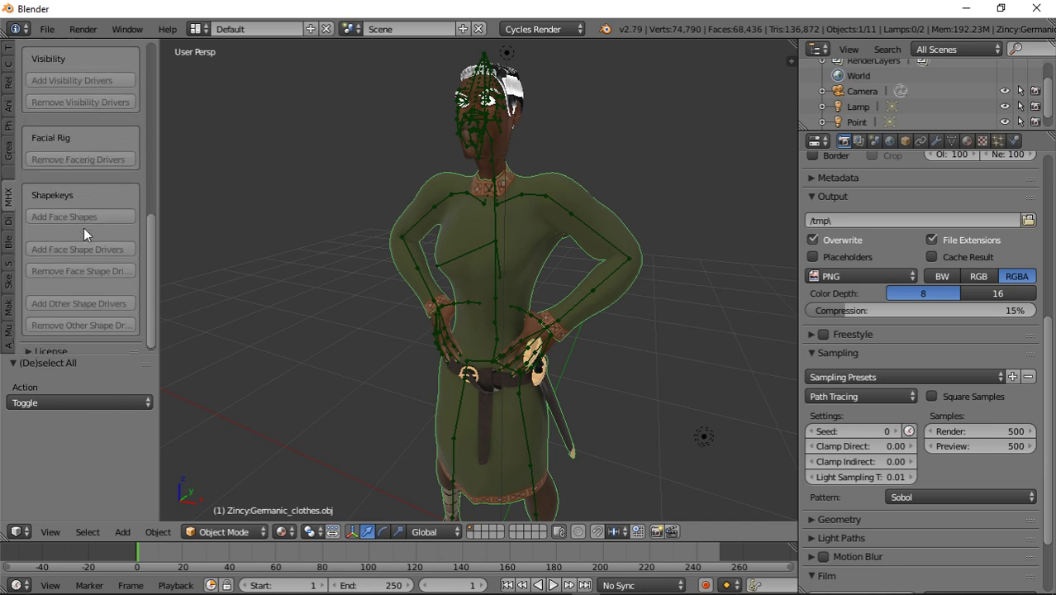
{"action": "scroll", "coordinate": [84, 179], "scroll_direction": "up", "scroll_amount": 3}
{"action": "scroll", "coordinate": [81, 228], "scroll_direction": "down", "scroll_amount": 7}
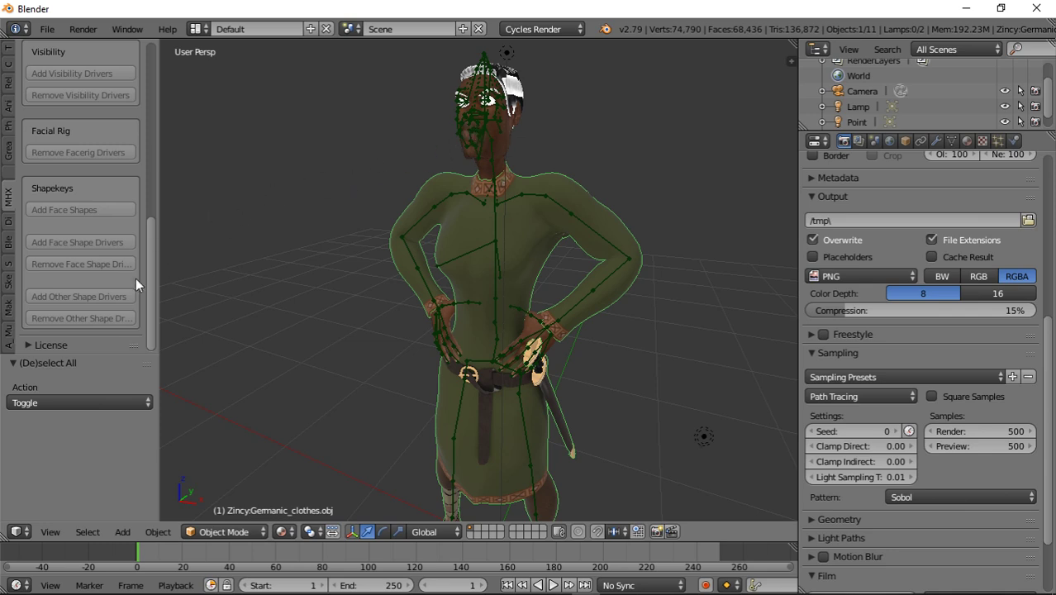
Select the Zincy armature and expand its Visemes section in the MHX options.
{"action": "right_click", "coordinate": [484, 120]}
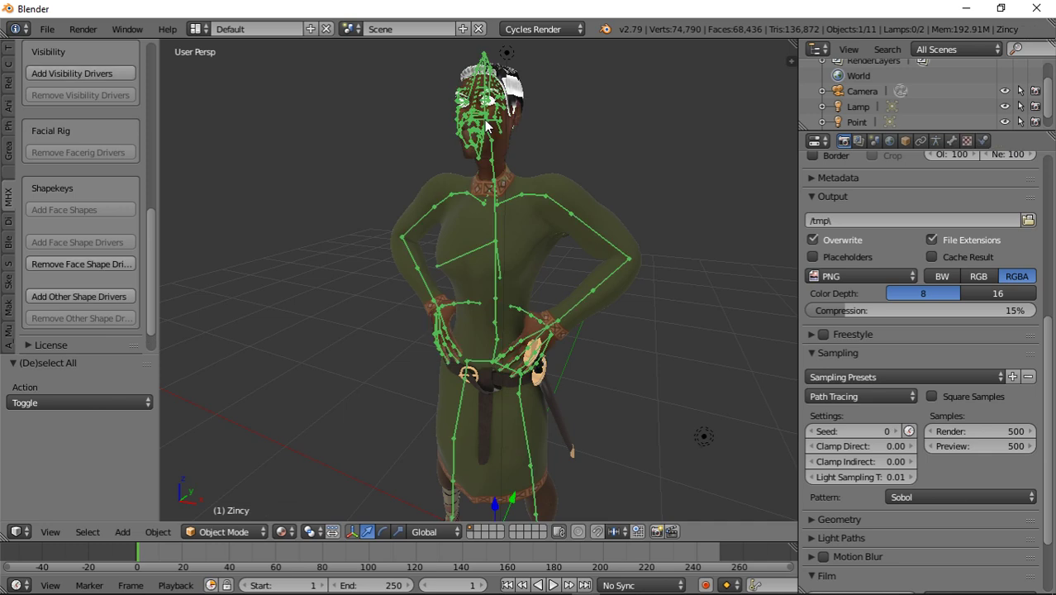
{"action": "scroll", "coordinate": [148, 224], "scroll_direction": "down", "scroll_amount": 2}
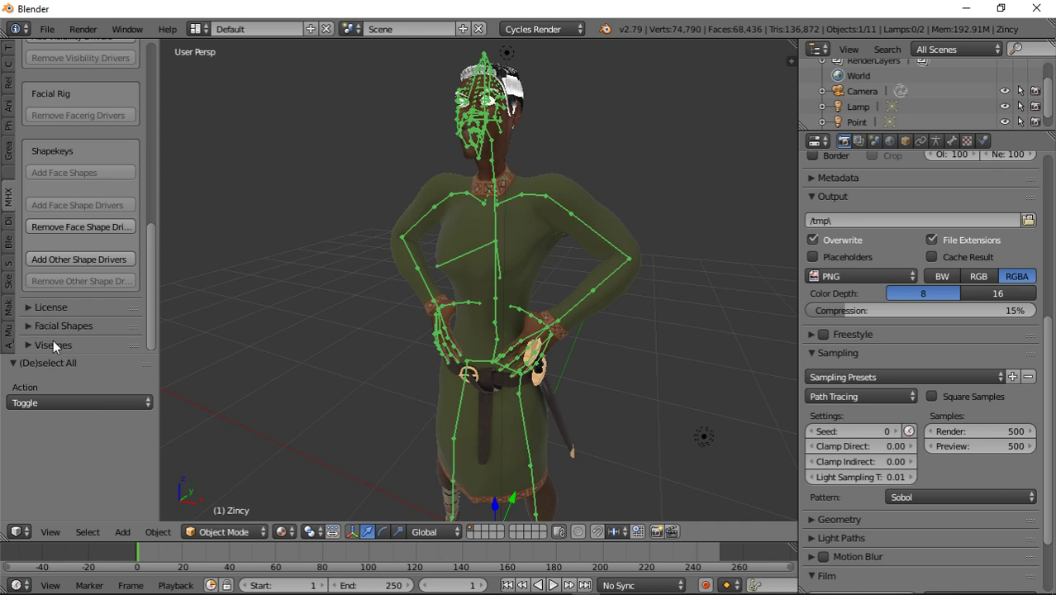
{"action": "left_click", "coordinate": [29, 343]}
{"action": "scroll", "coordinate": [87, 316], "scroll_direction": "down", "scroll_amount": 8}
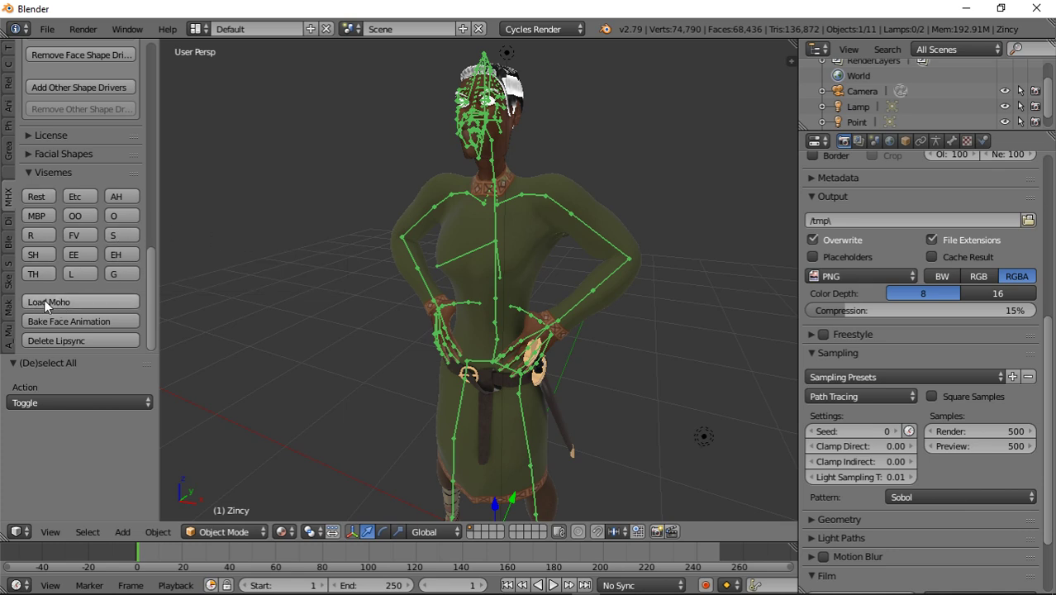
Load the Moho lip-sync file Voice 1 test.dat from the Music\Voice Tests folder onto the Zincy armature.
{"action": "left_click", "coordinate": [95, 301]}
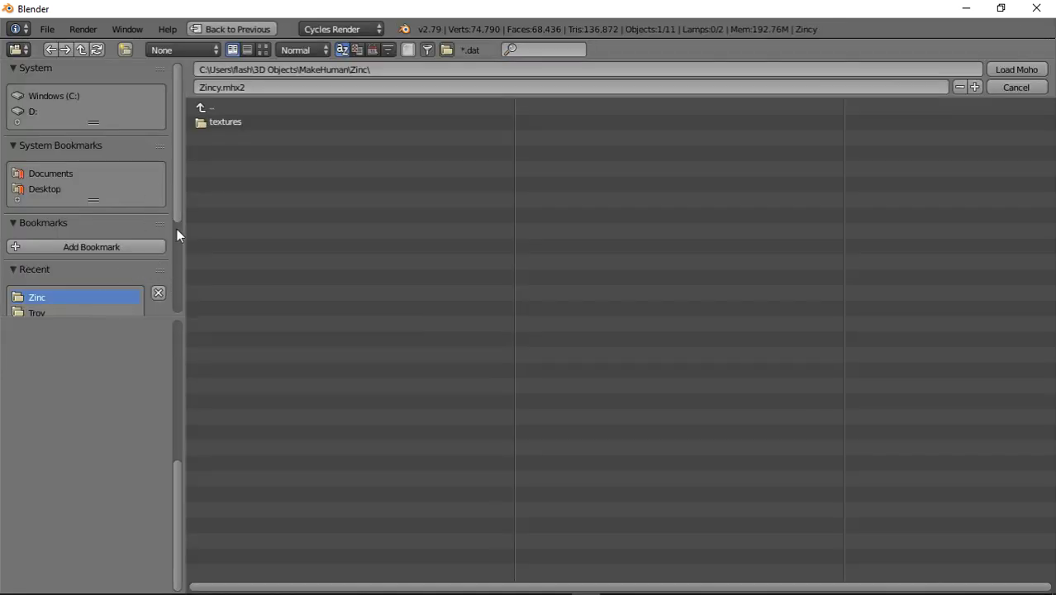
{"action": "left_click_drag", "start_coordinate": [177, 210], "coordinate": [169, 307]}
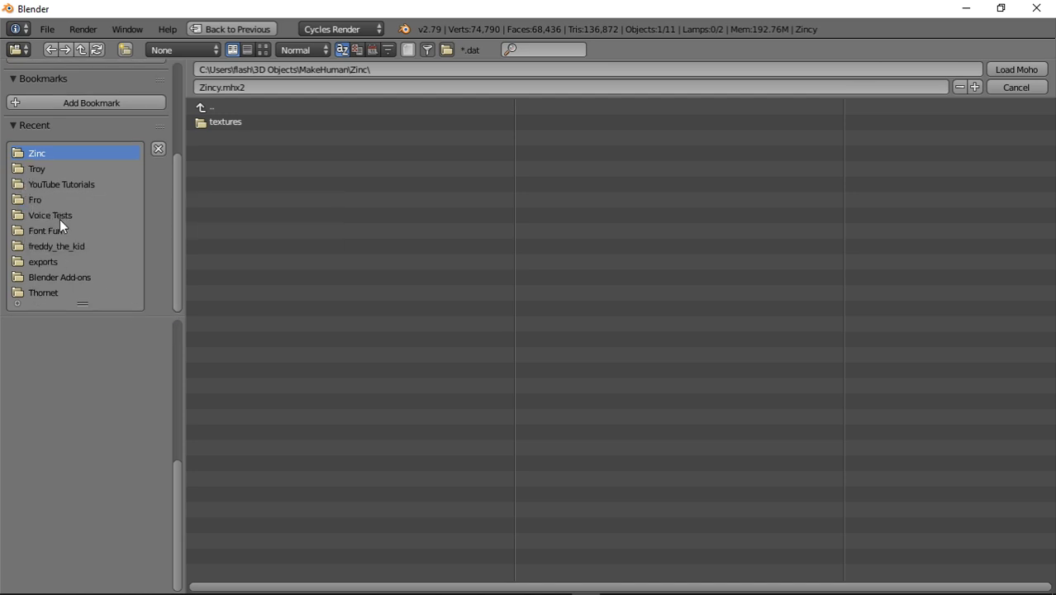
{"action": "scroll", "coordinate": [80, 217], "scroll_direction": "up", "scroll_amount": 5}
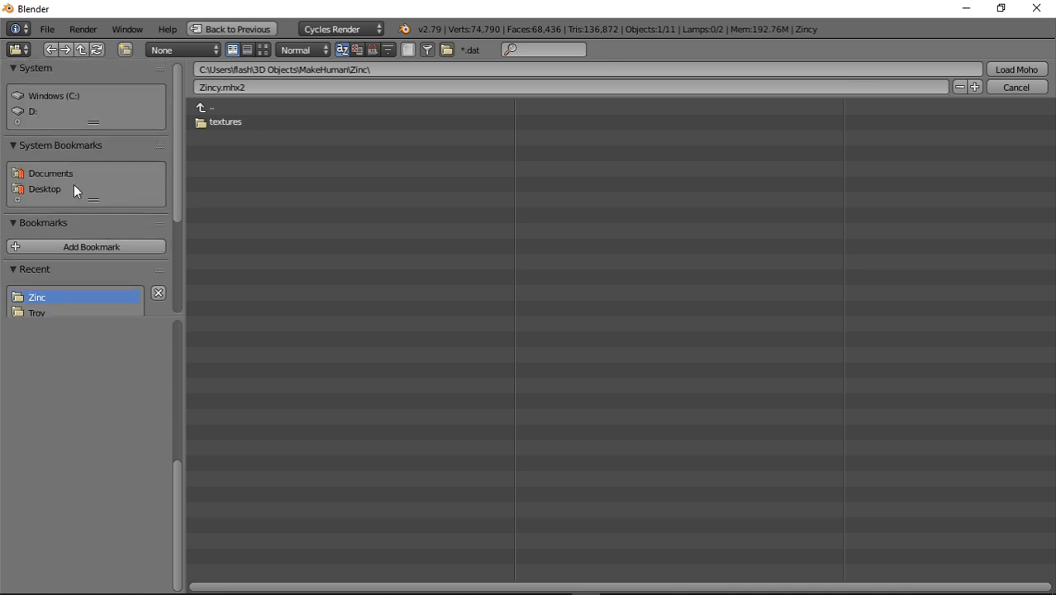
{"action": "left_click", "coordinate": [51, 174]}
{"action": "left_click", "coordinate": [202, 109]}
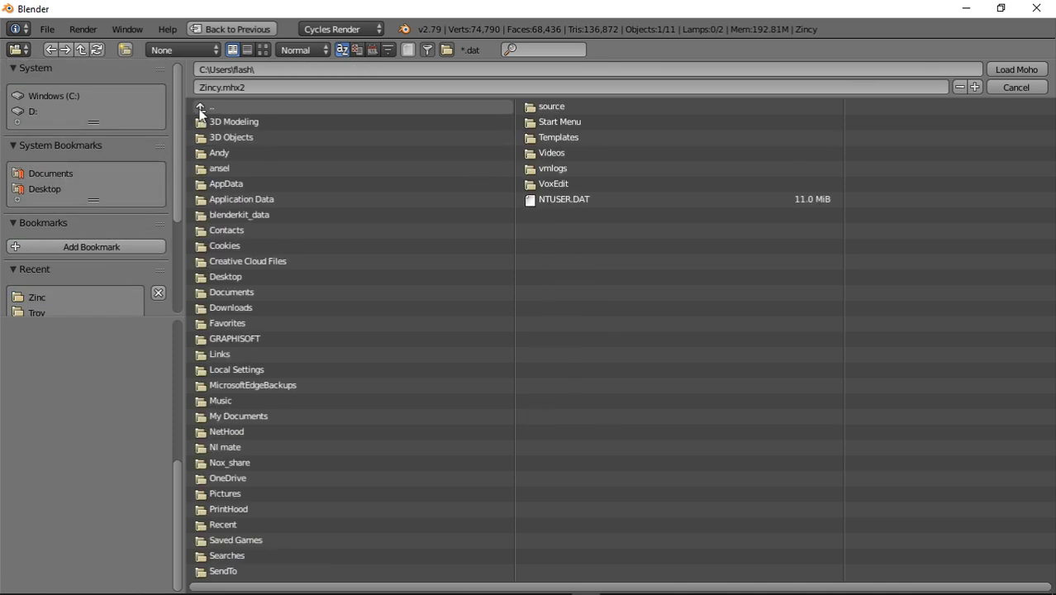
{"action": "left_click", "coordinate": [243, 138]}
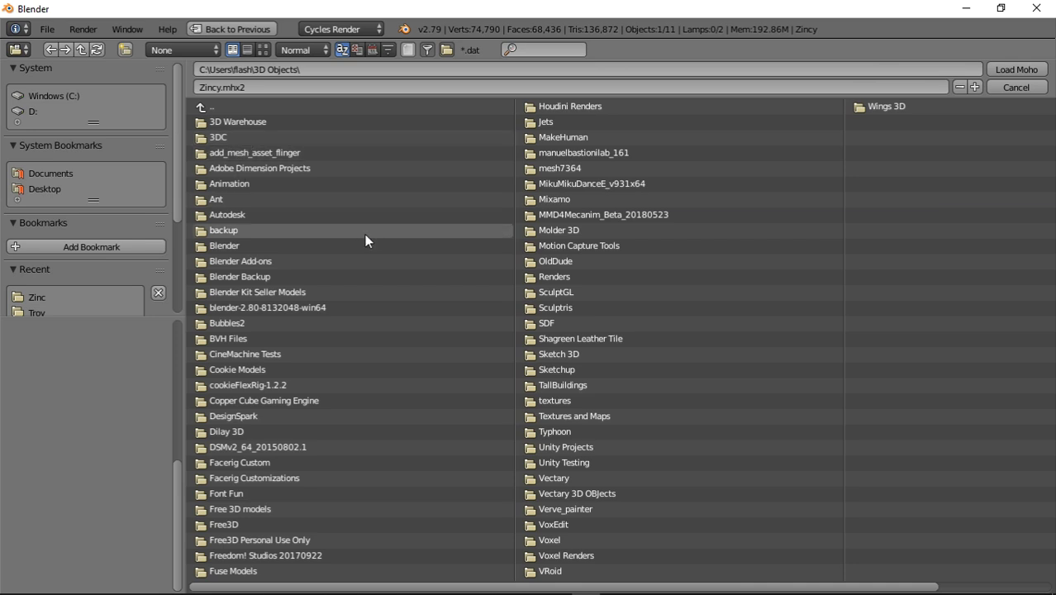
{"action": "left_click", "coordinate": [202, 108]}
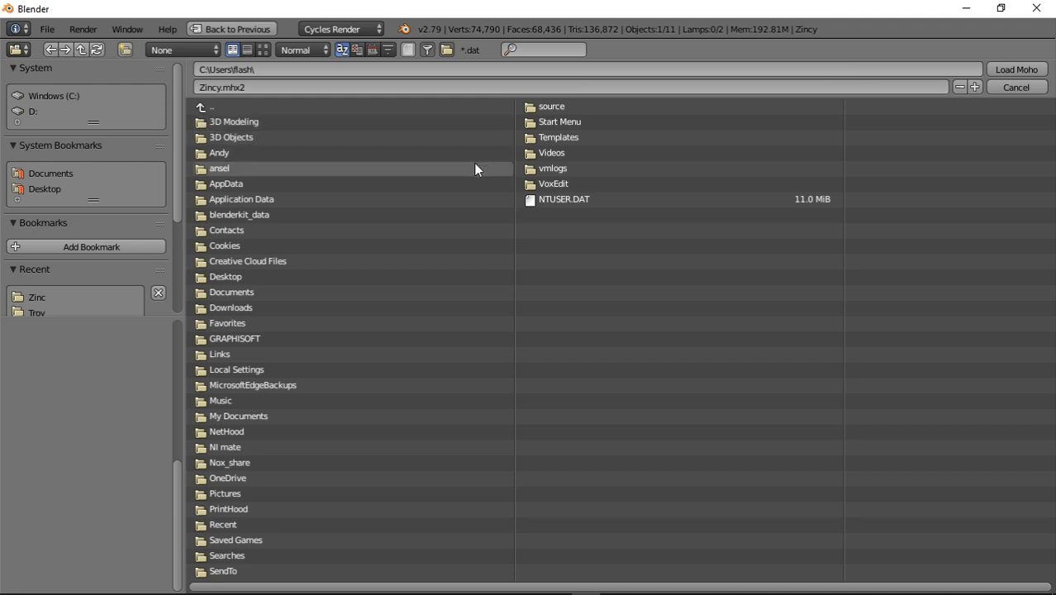
{"action": "left_click", "coordinate": [239, 400]}
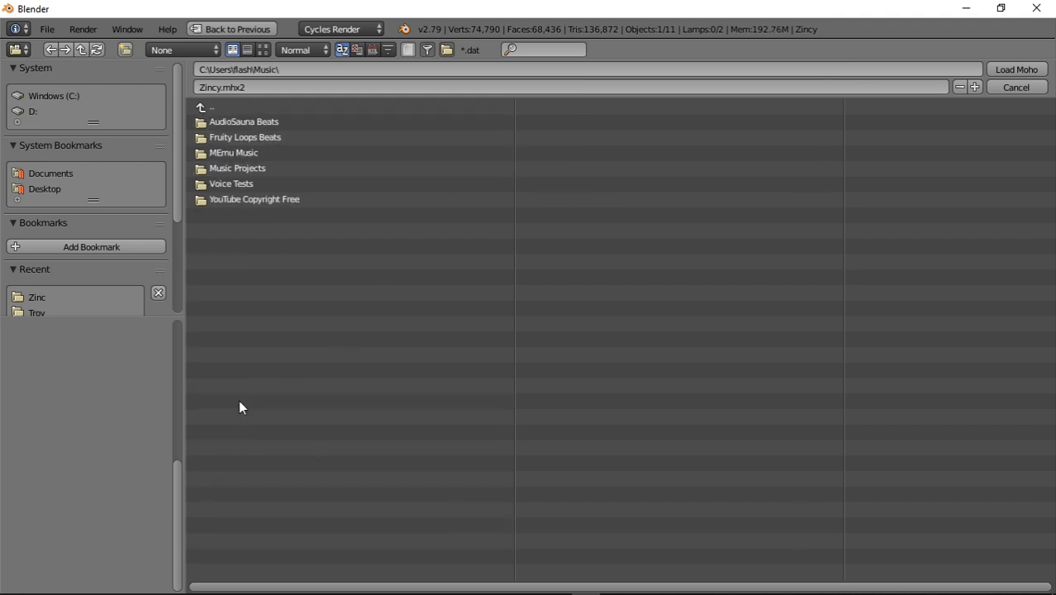
{"action": "left_click", "coordinate": [265, 184]}
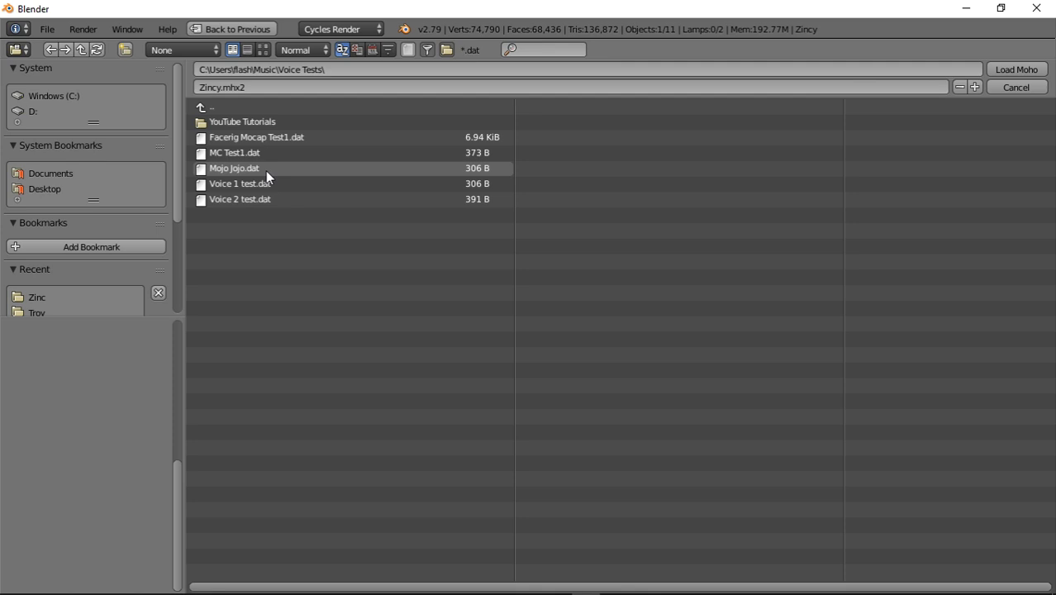
{"action": "left_click", "coordinate": [263, 186]}
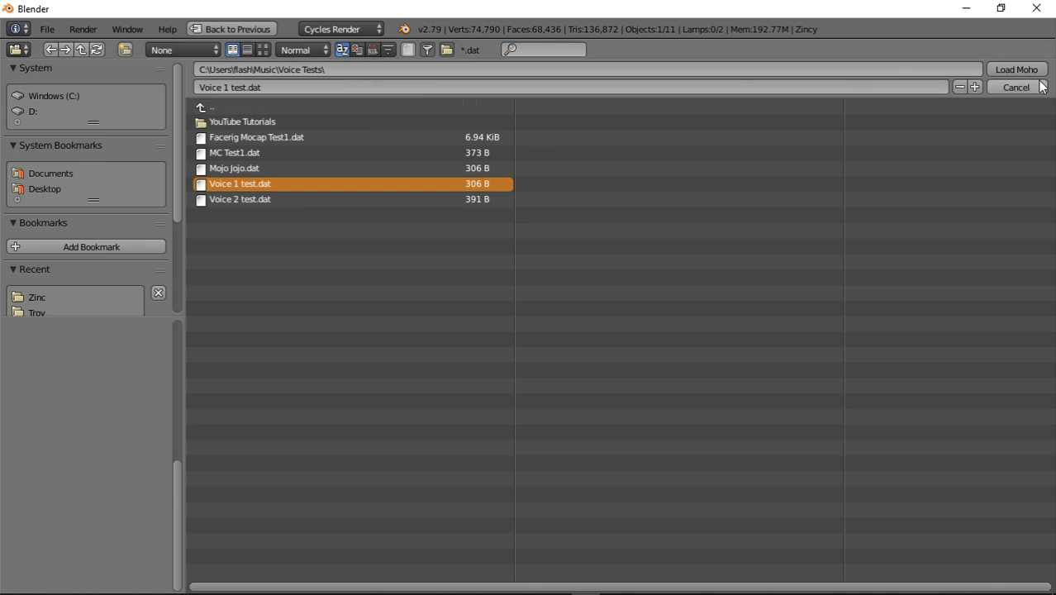
{"action": "left_click", "coordinate": [1016, 73]}
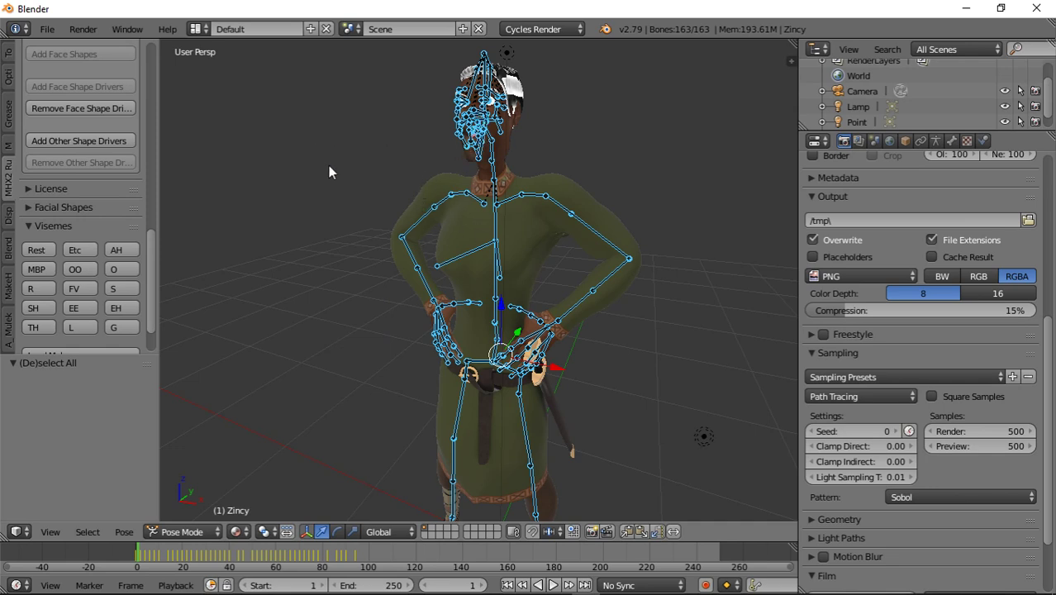
{"action": "left_click_drag", "start_coordinate": [152, 242], "coordinate": [152, 50]}
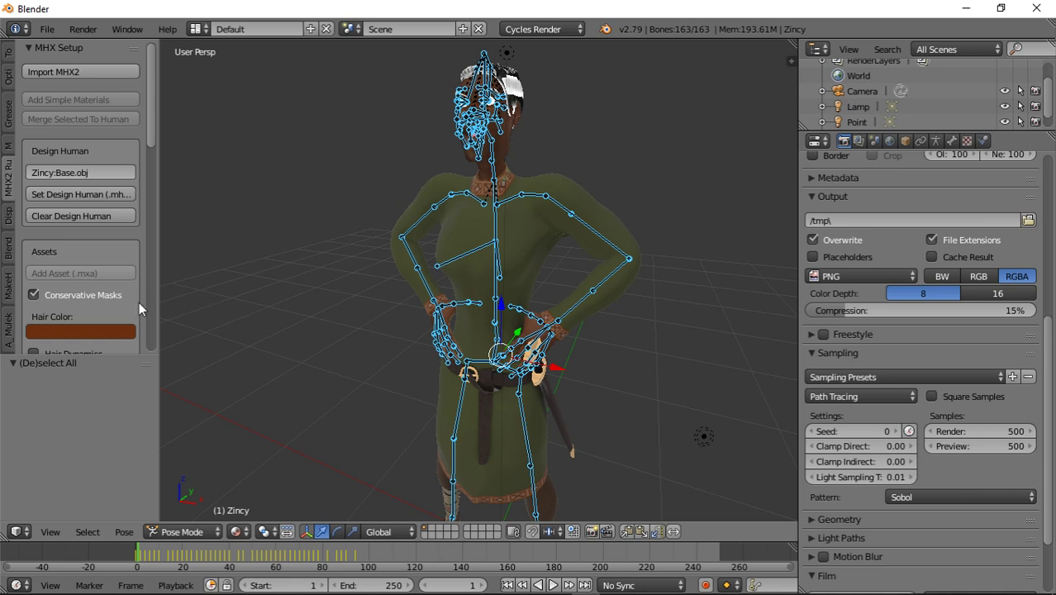
{"action": "left_click_drag", "start_coordinate": [150, 95], "coordinate": [142, 311]}
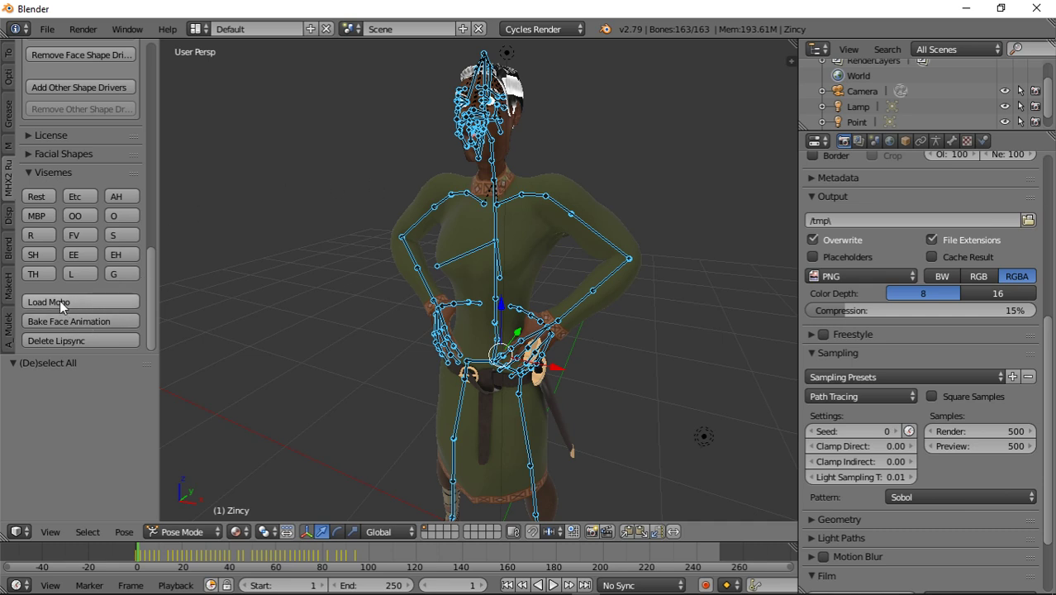
Start saving the scene as a new Blender file and browse to the 3D Objects\MakeHuman\Zinc folder.
{"action": "left_click", "coordinate": [47, 29]}
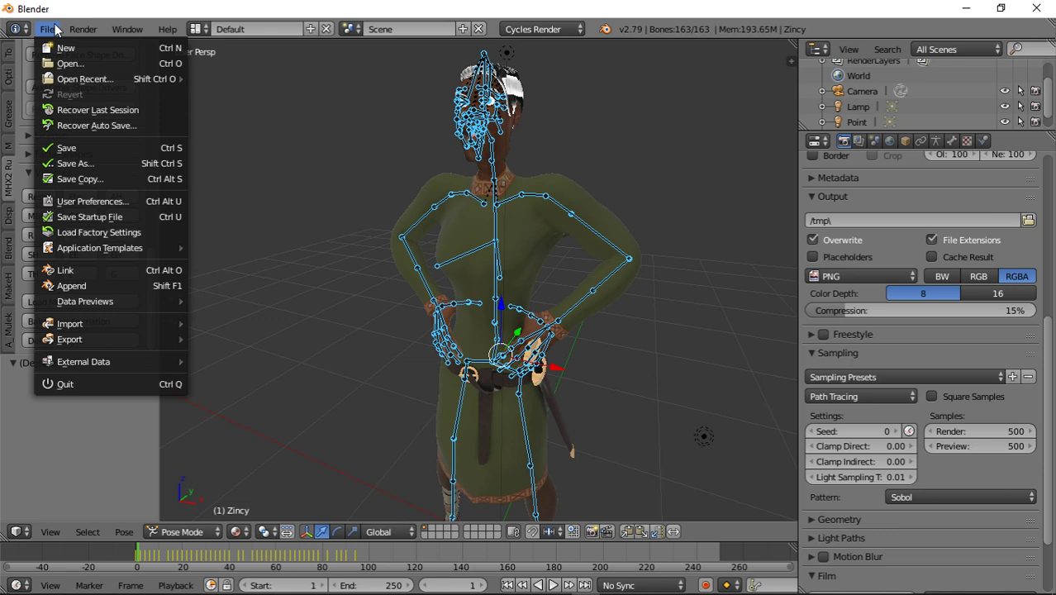
{"action": "left_click", "coordinate": [89, 164]}
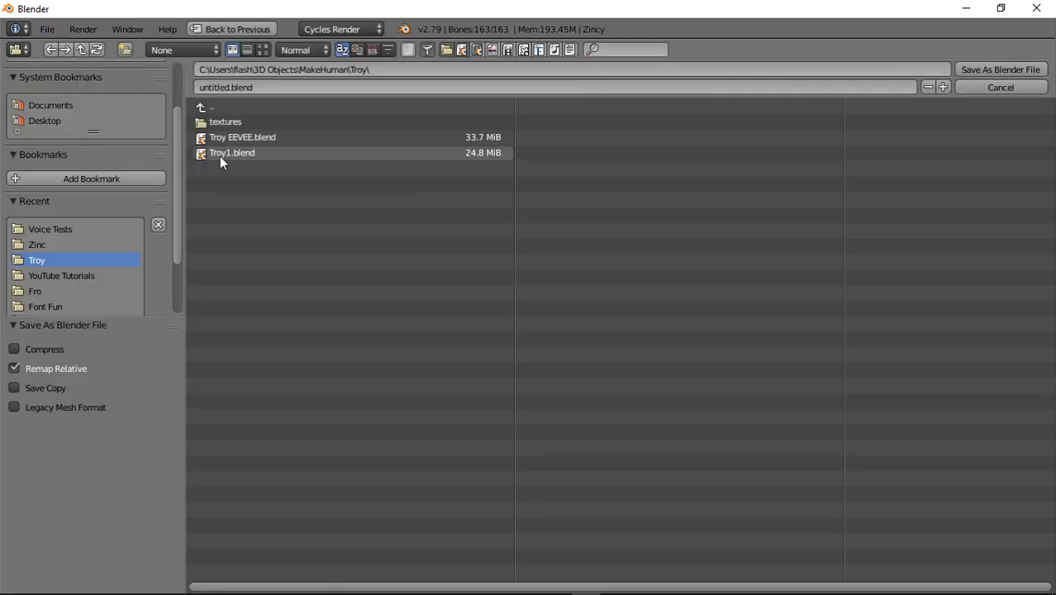
{"action": "left_click", "coordinate": [229, 89]}
{"action": "left_click_drag", "start_coordinate": [229, 88], "coordinate": [170, 89]}
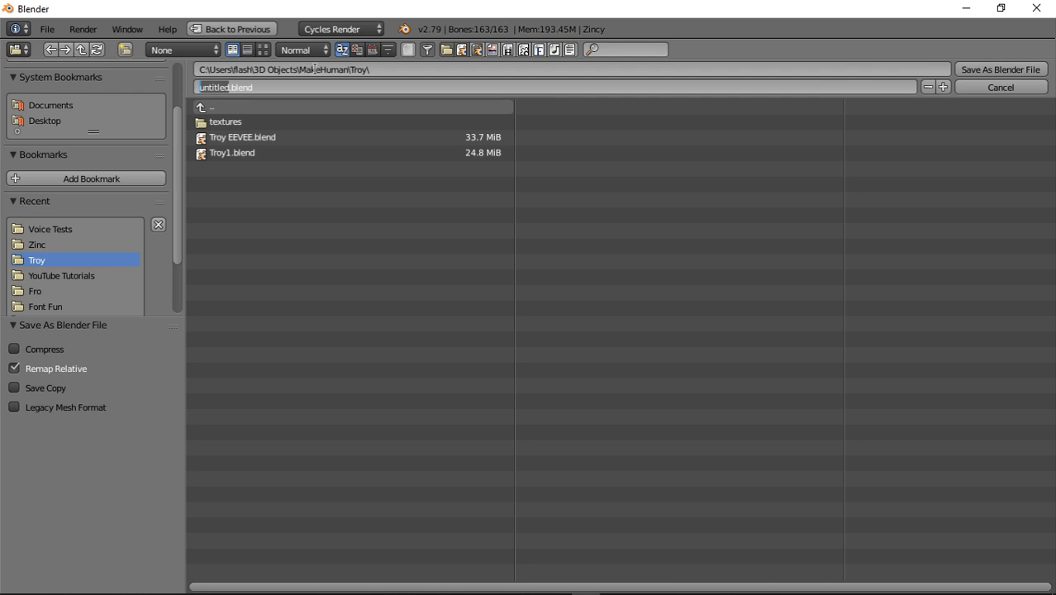
{"action": "left_click", "coordinate": [201, 108]}
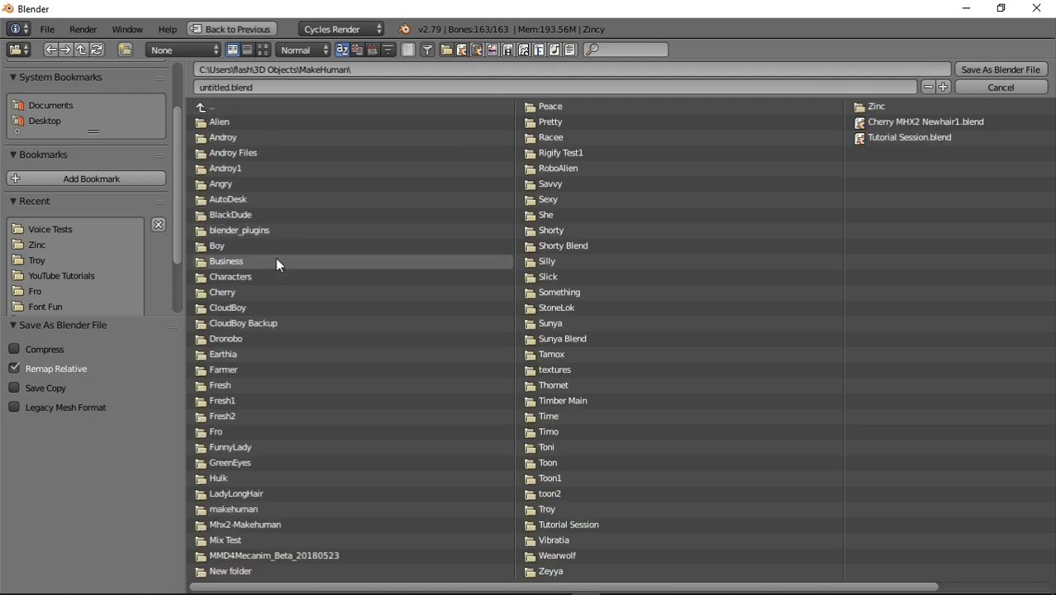
{"action": "left_click", "coordinate": [200, 105]}
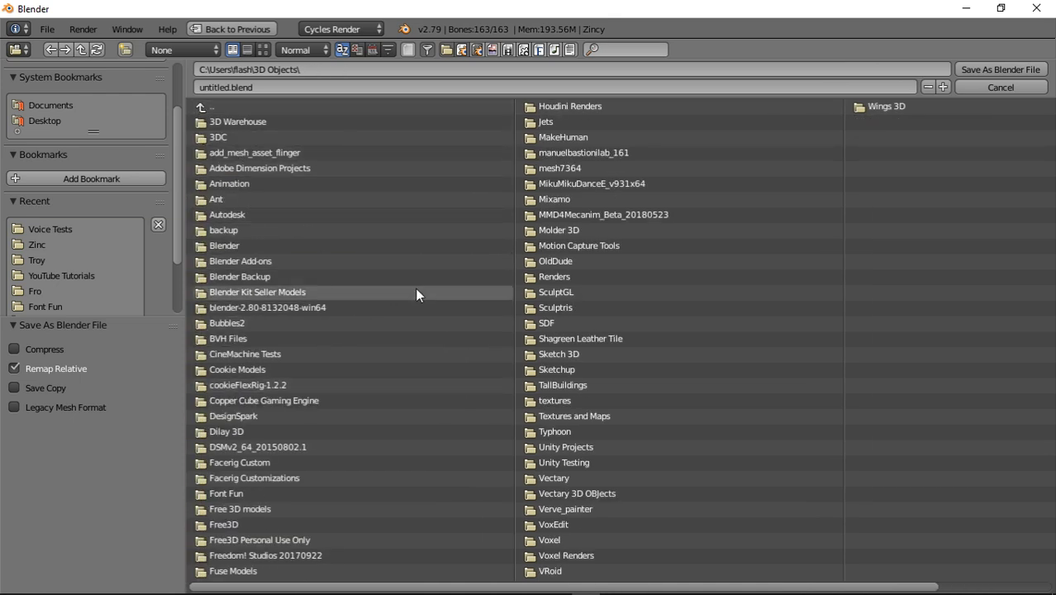
{"action": "left_click", "coordinate": [562, 137]}
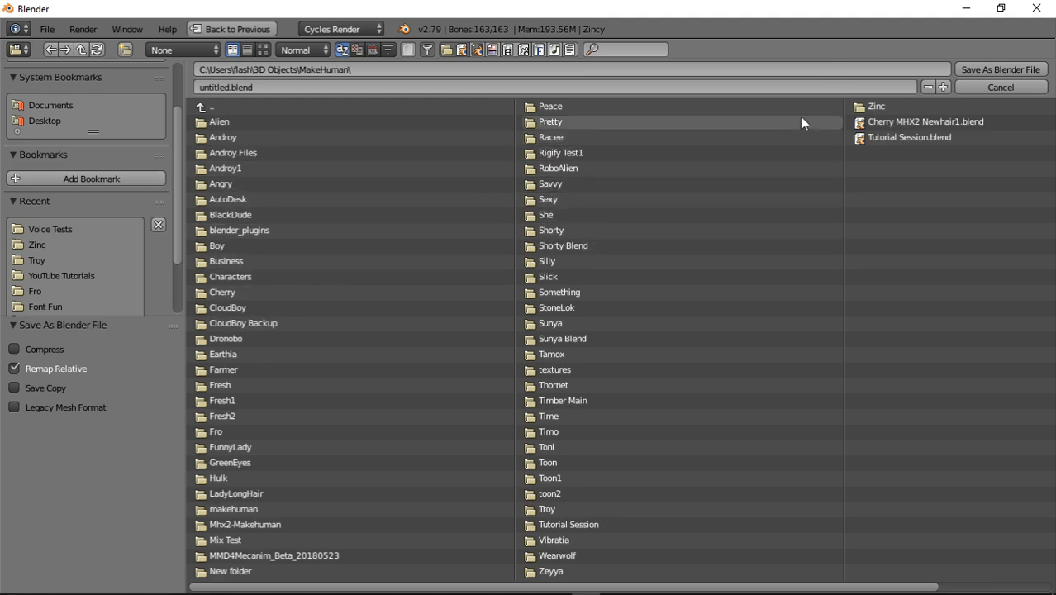
{"action": "left_click", "coordinate": [875, 107]}
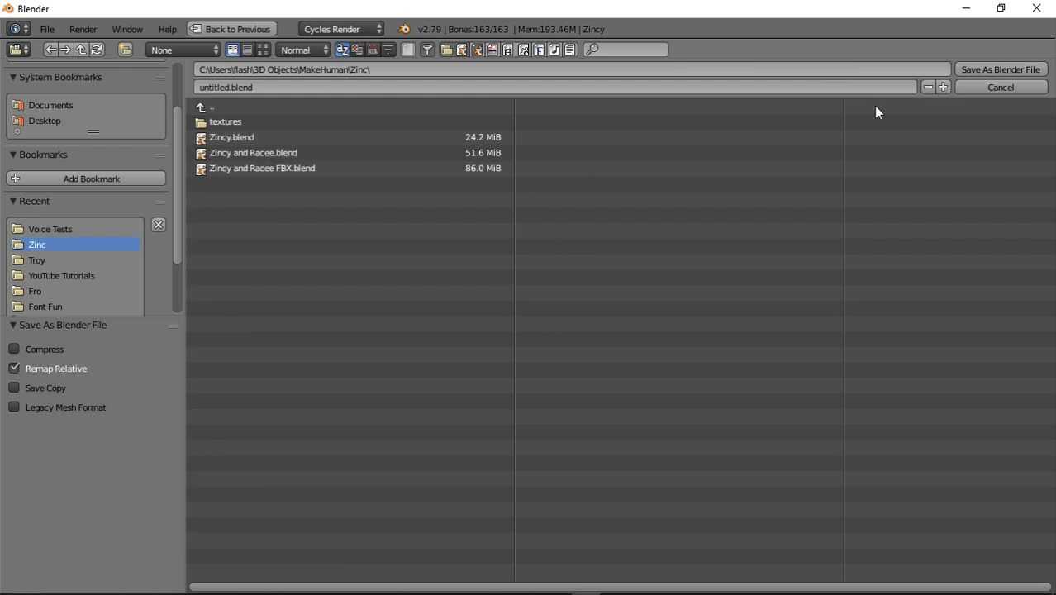
Name the file Zinc.blend and save it in the Zinc folder.
{"action": "left_click", "coordinate": [222, 87]}
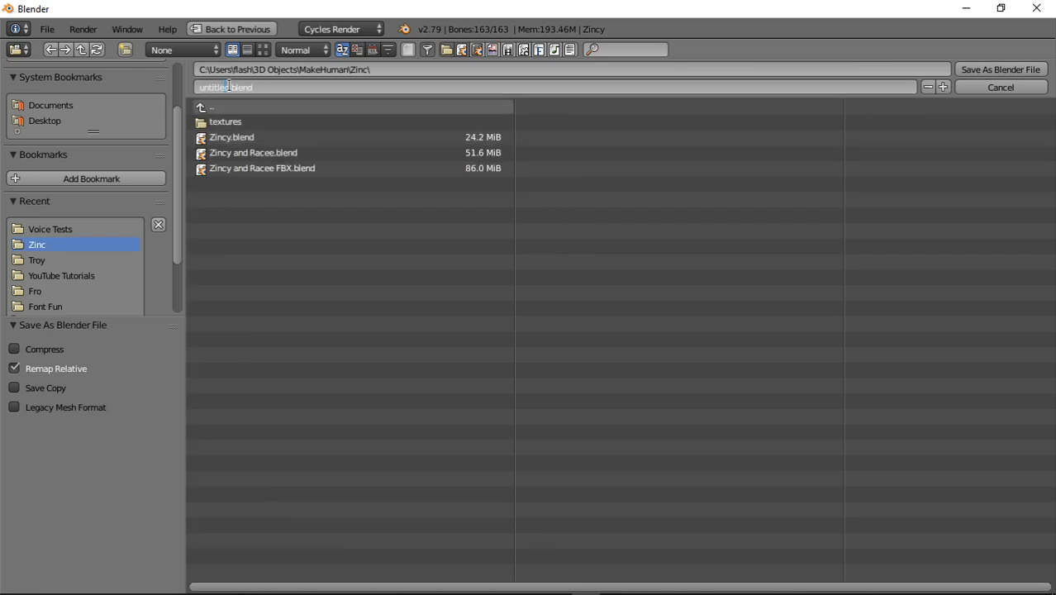
{"action": "double_click", "coordinate": [222, 87]}
{"action": "type", "text": "Zinc"}
{"action": "key", "text": "End"}
{"action": "left_click", "coordinate": [1013, 73]}
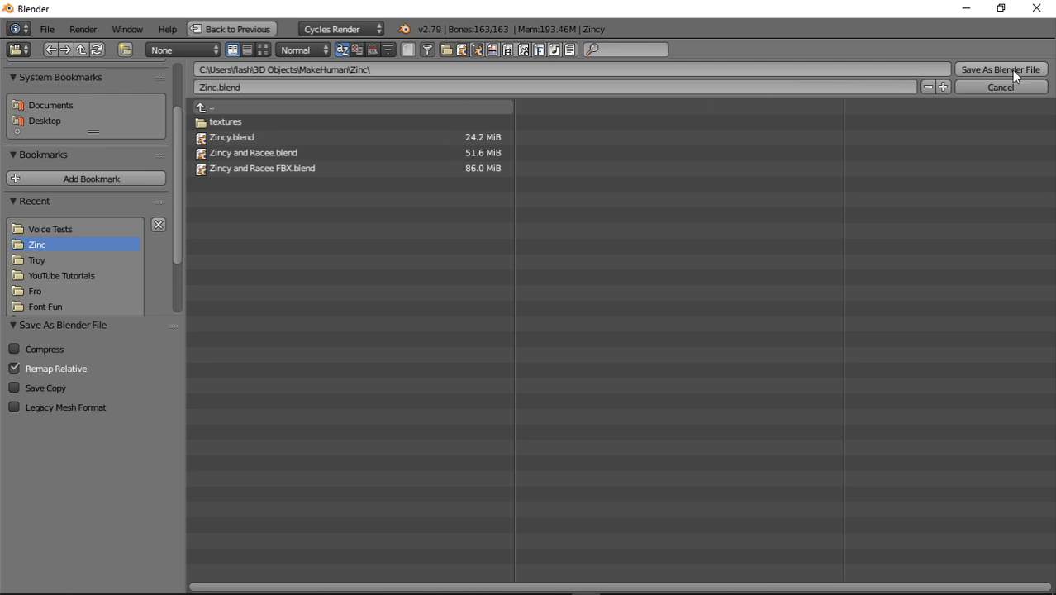
{"action": "left_click", "coordinate": [1012, 70]}
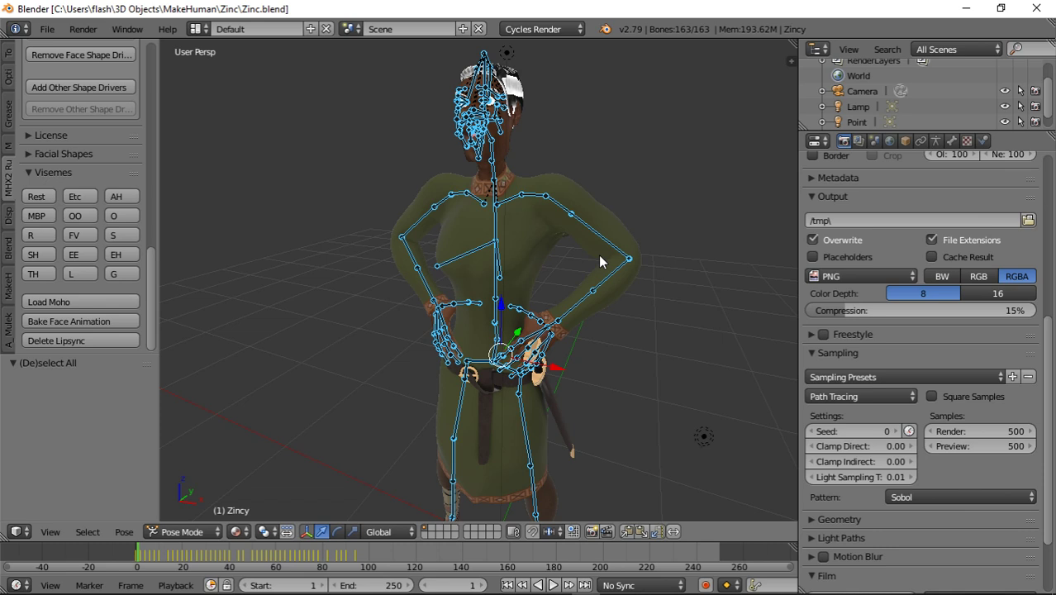
Minimize and restore the Blender 2.79 window, and close it.
{"action": "left_click", "coordinate": [968, 10]}
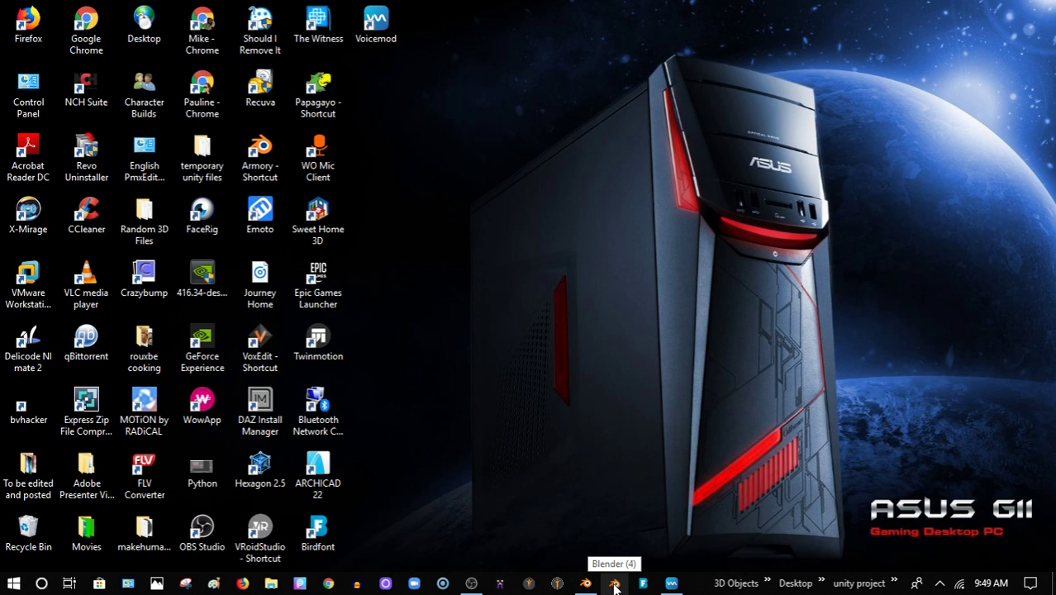
{"action": "mouse_move", "coordinate": [614, 588]}
{"action": "left_click", "coordinate": [588, 524]}
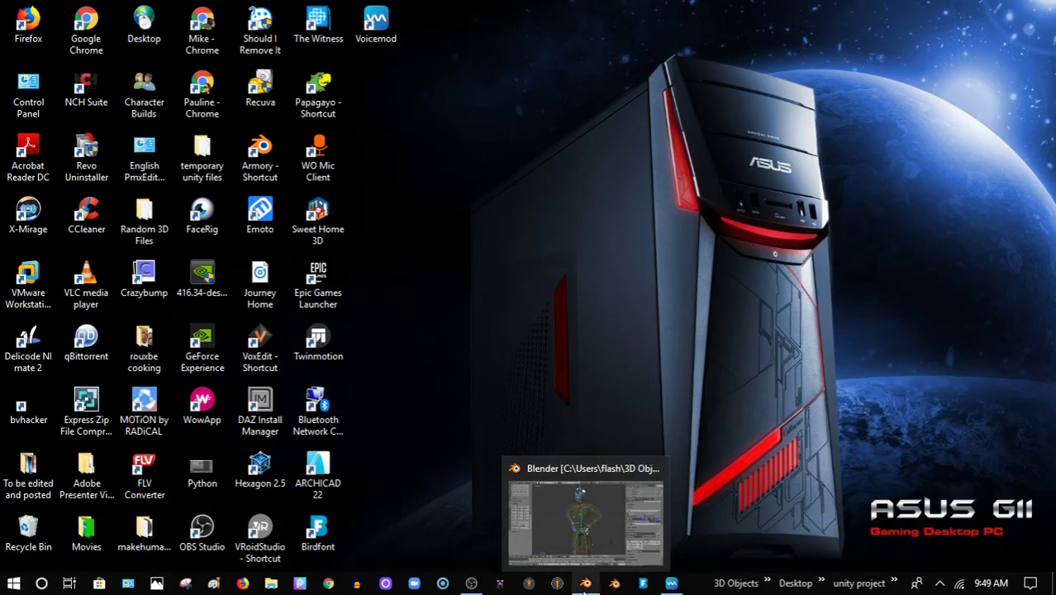
{"action": "left_click", "coordinate": [587, 520]}
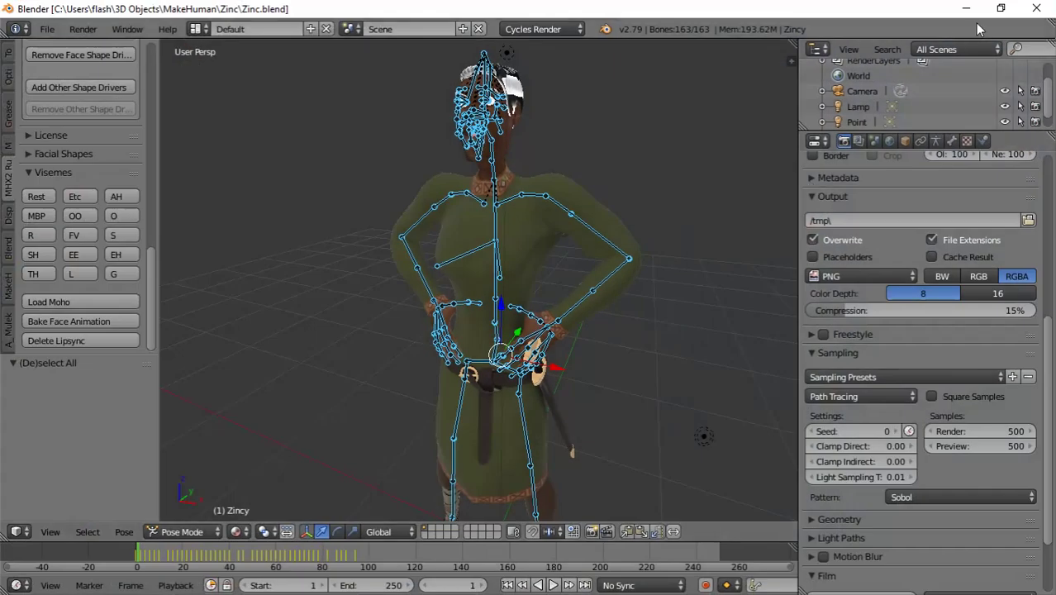
{"action": "left_click", "coordinate": [1036, 8]}
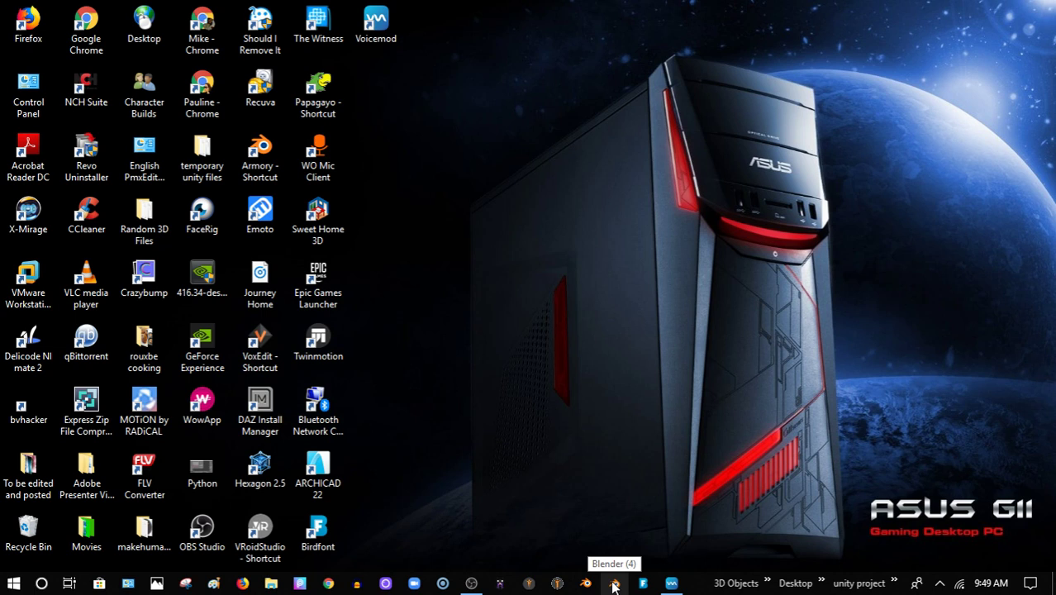
Switch to Blender 2.80 and open Zinc.blend from the MakeHuman\Zinc folder with Load UI turned off.
{"action": "left_click", "coordinate": [614, 585]}
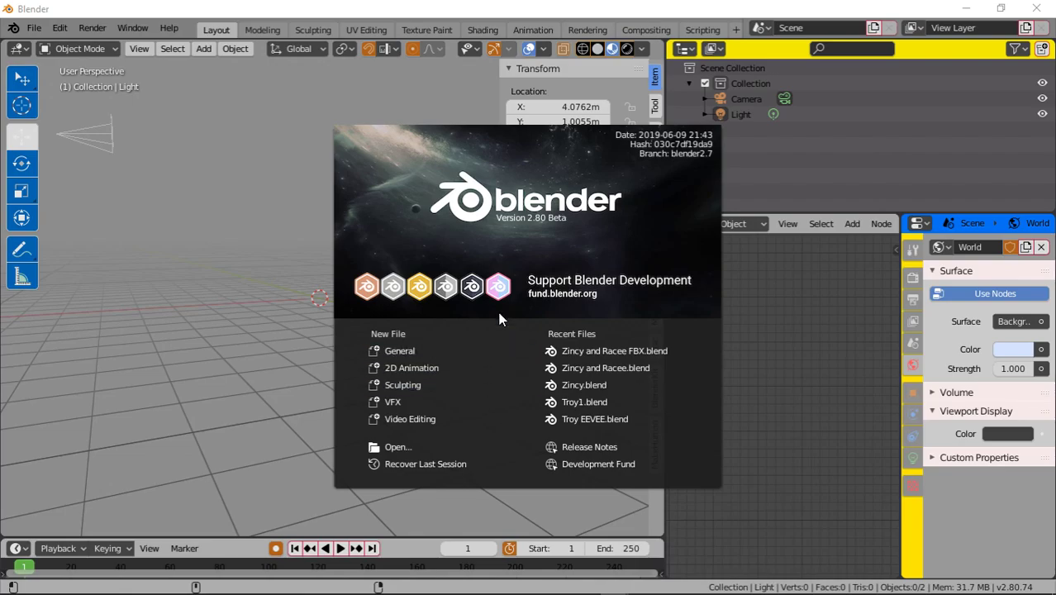
{"action": "left_click", "coordinate": [236, 276]}
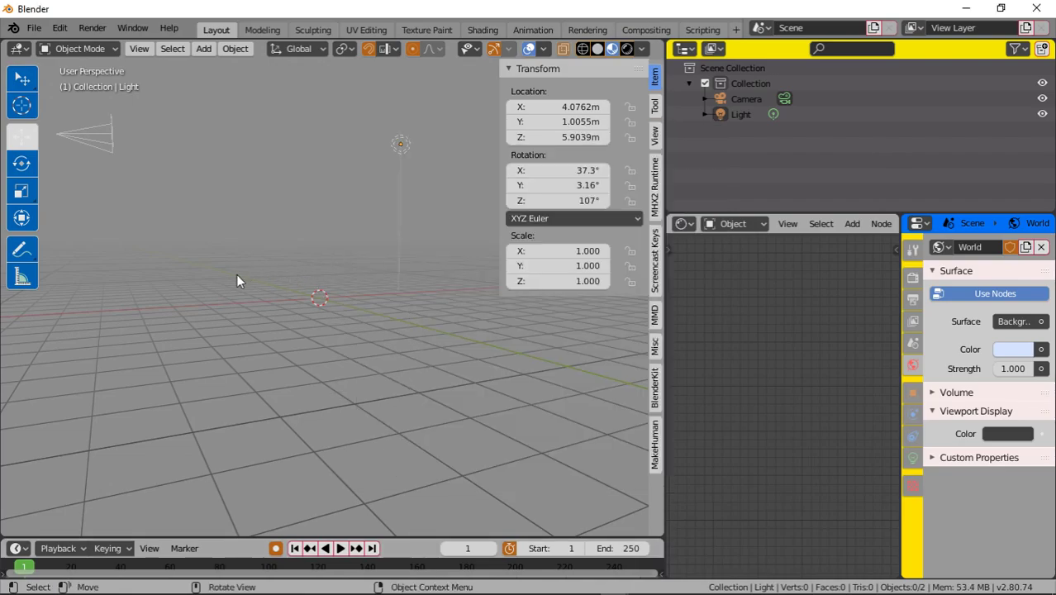
{"action": "left_click", "coordinate": [33, 28]}
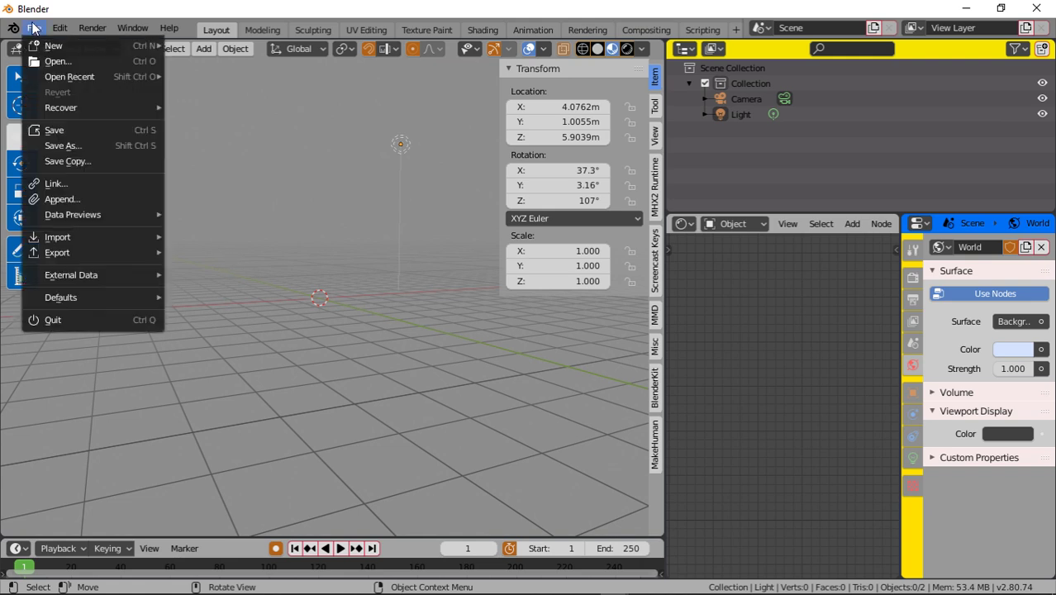
{"action": "left_click", "coordinate": [74, 62]}
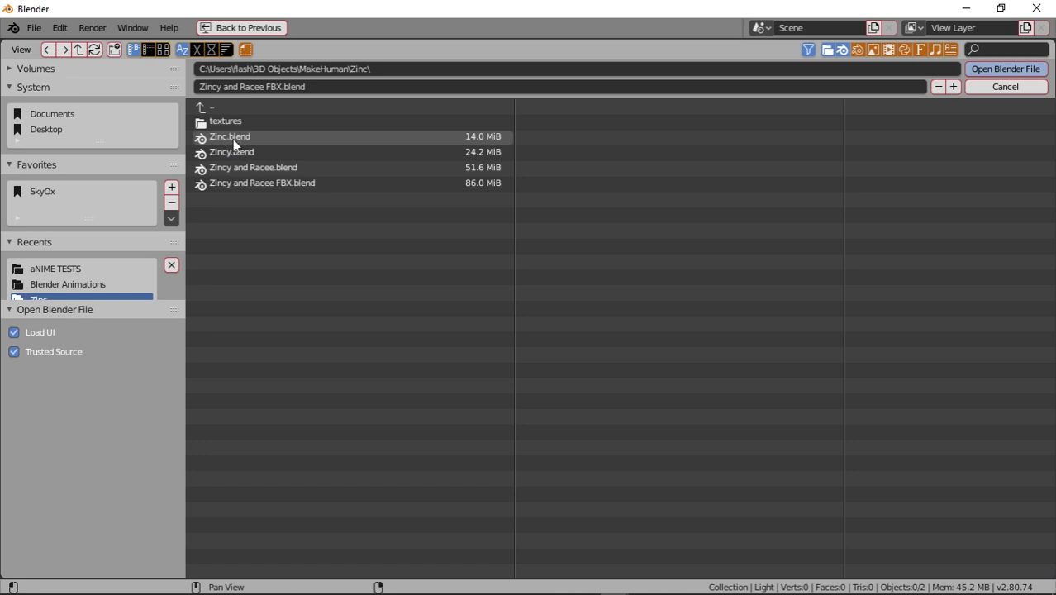
{"action": "left_click", "coordinate": [286, 138]}
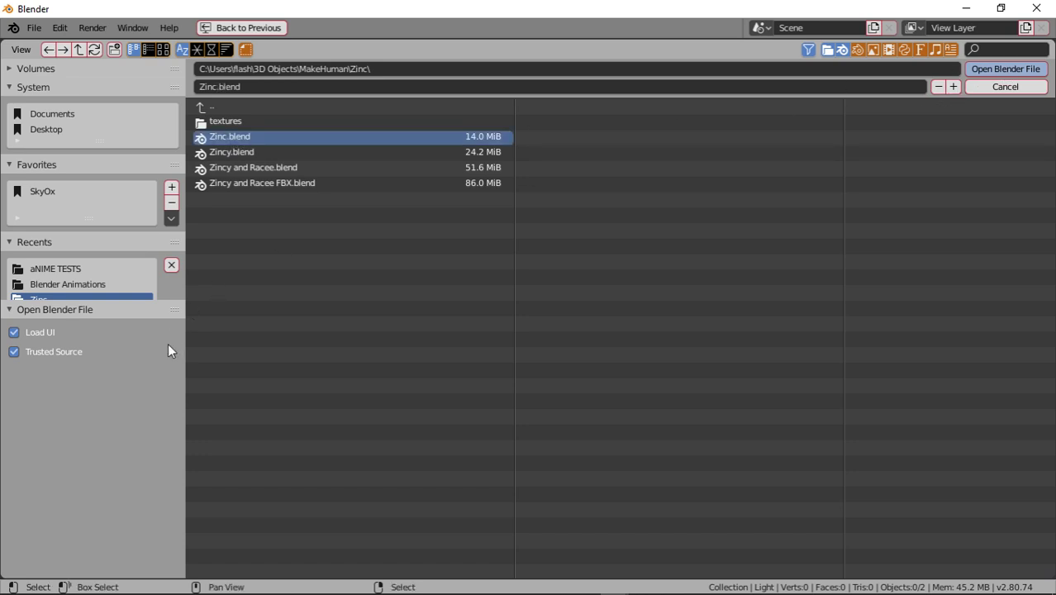
{"action": "left_click", "coordinate": [14, 334]}
{"action": "left_click", "coordinate": [1005, 73]}
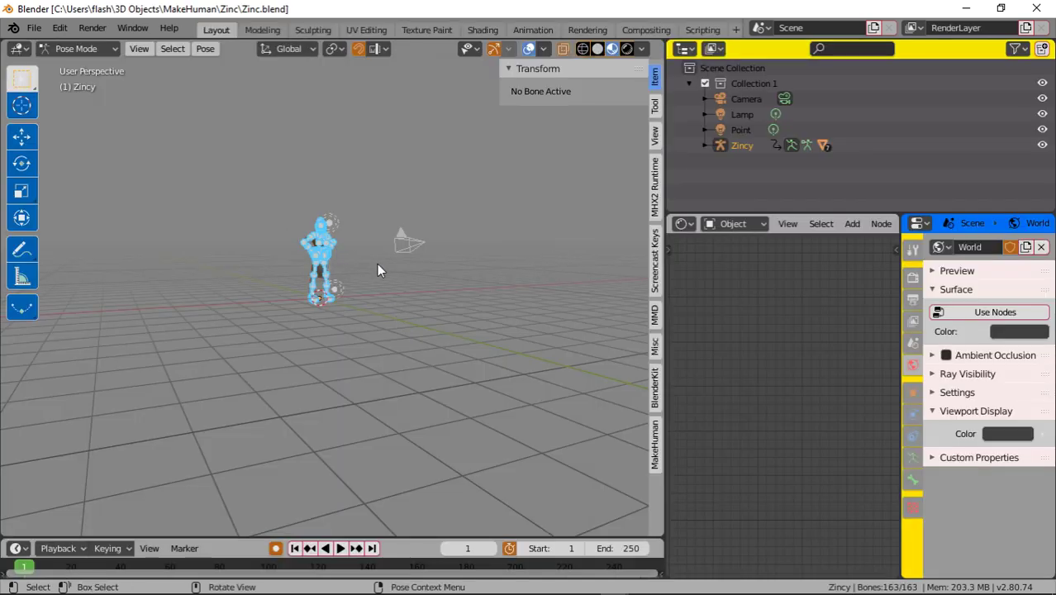
Select Zincy's eye mesh in Object Mode and expand its material Settings in a widened properties editor.
{"action": "middle_click_drag", "start_coordinate": [377, 269], "coordinate": [319, 212]}
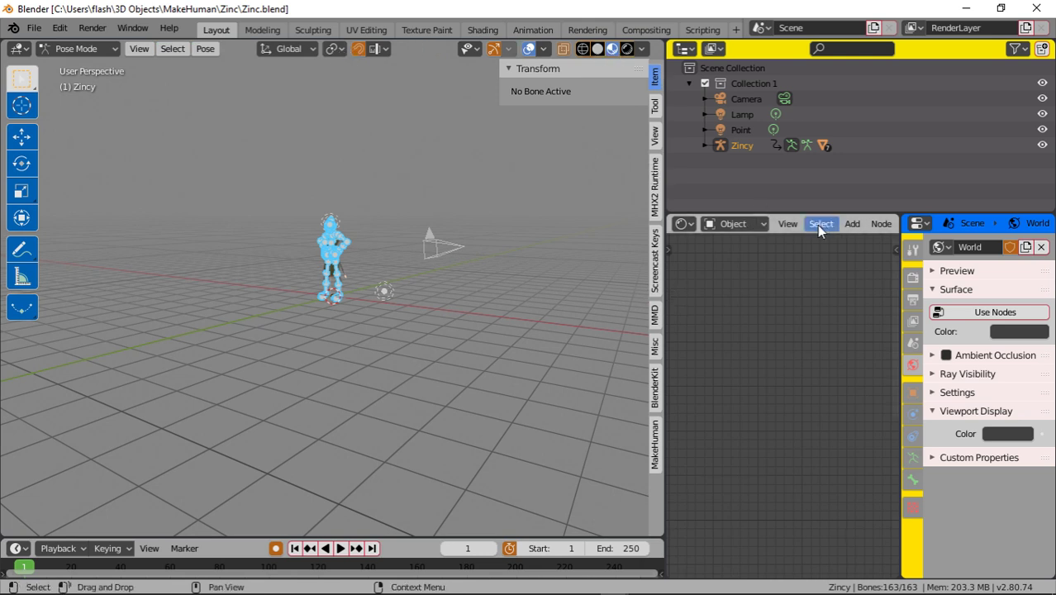
{"action": "scroll", "coordinate": [311, 213], "scroll_direction": "up", "scroll_amount": 6}
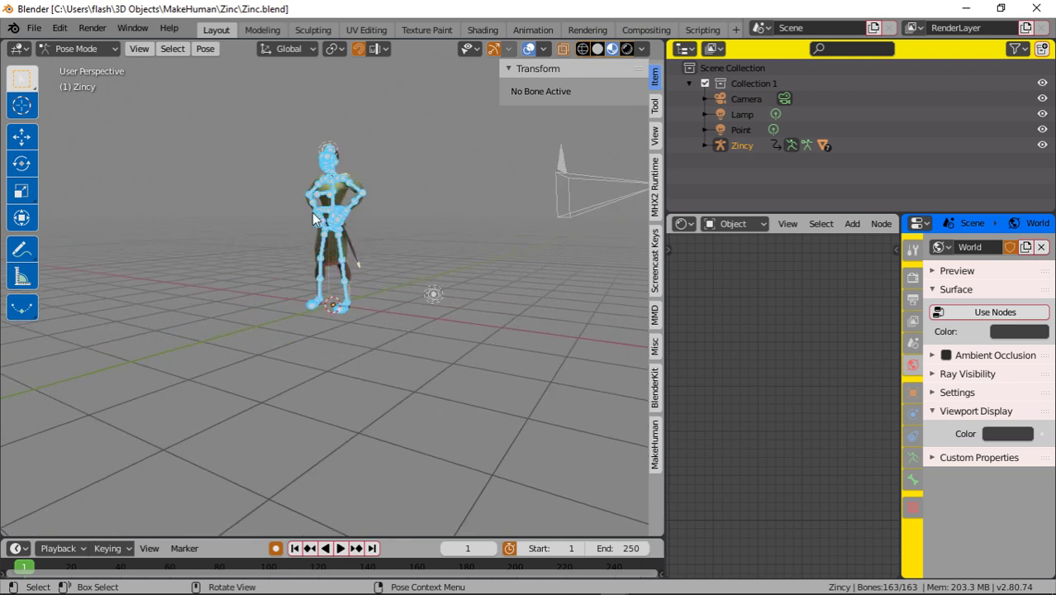
{"action": "scroll", "coordinate": [219, 289], "scroll_direction": "up", "scroll_amount": 8}
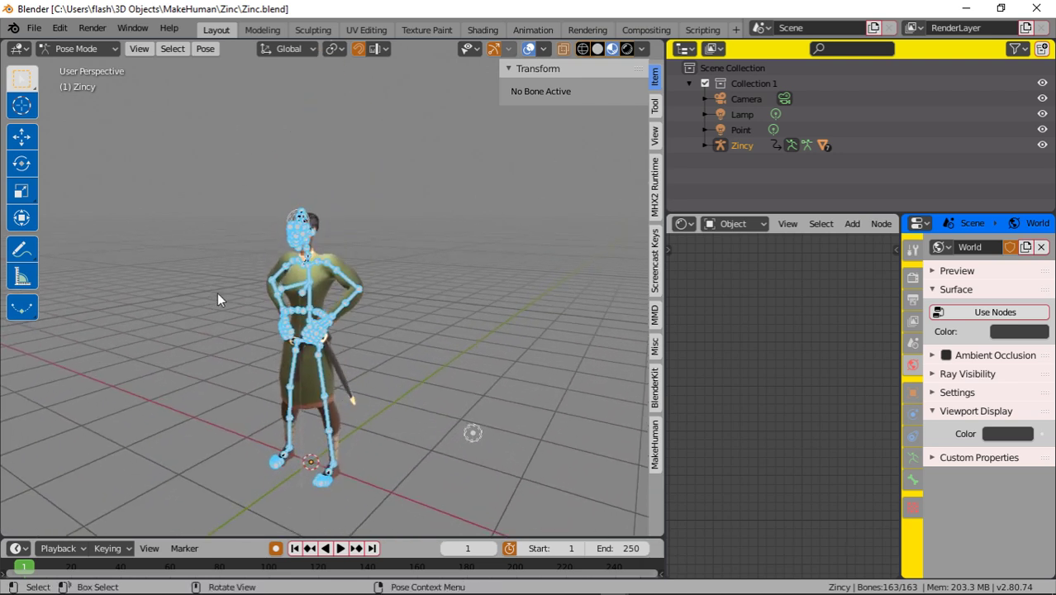
{"action": "middle_click_drag", "start_coordinate": [191, 230], "coordinate": [203, 335]}
{"action": "scroll", "coordinate": [241, 231], "scroll_direction": "up", "scroll_amount": 3}
{"action": "scroll", "coordinate": [205, 329], "scroll_direction": "up", "scroll_amount": 6}
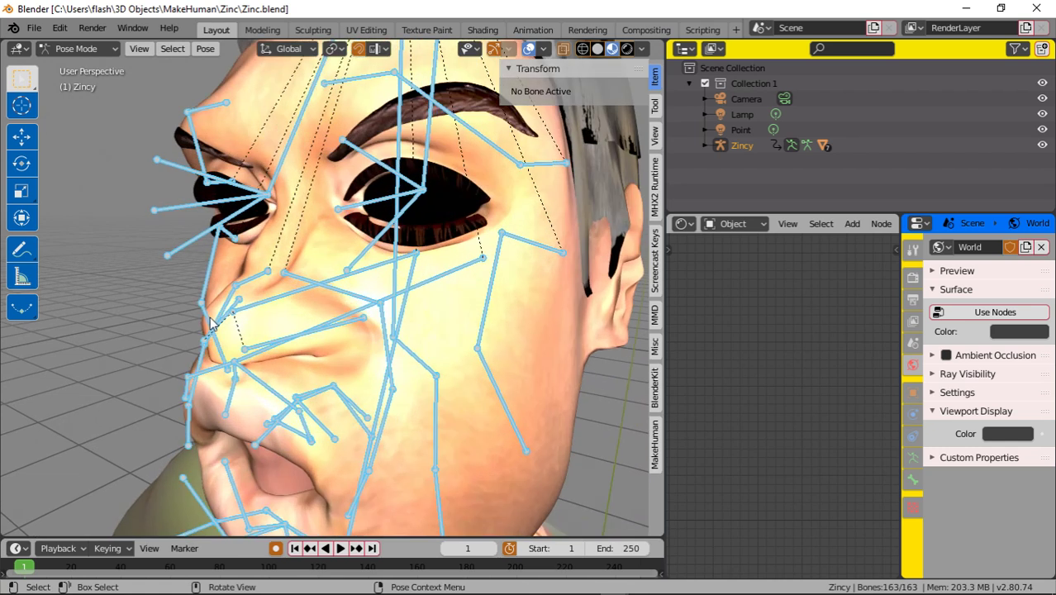
{"action": "left_click", "coordinate": [484, 174]}
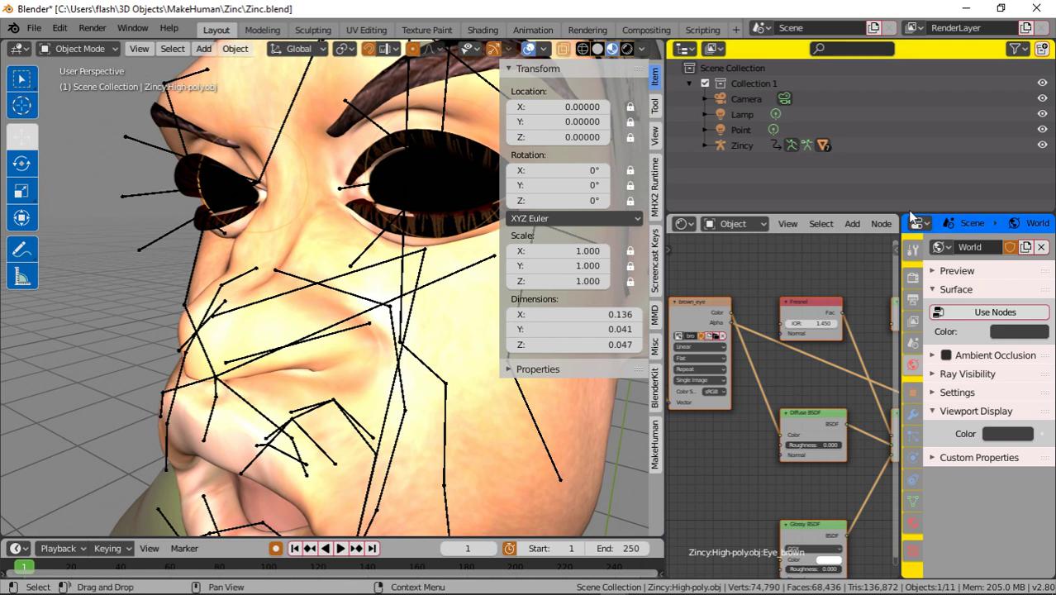
{"action": "left_click", "coordinate": [913, 524]}
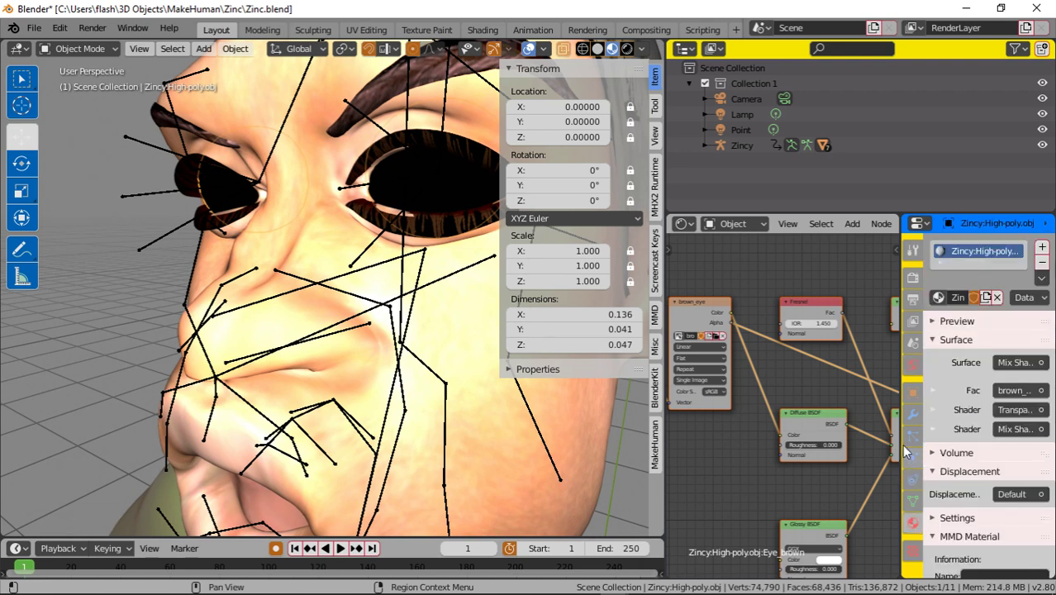
{"action": "left_click_drag", "start_coordinate": [901, 444], "coordinate": [701, 461]}
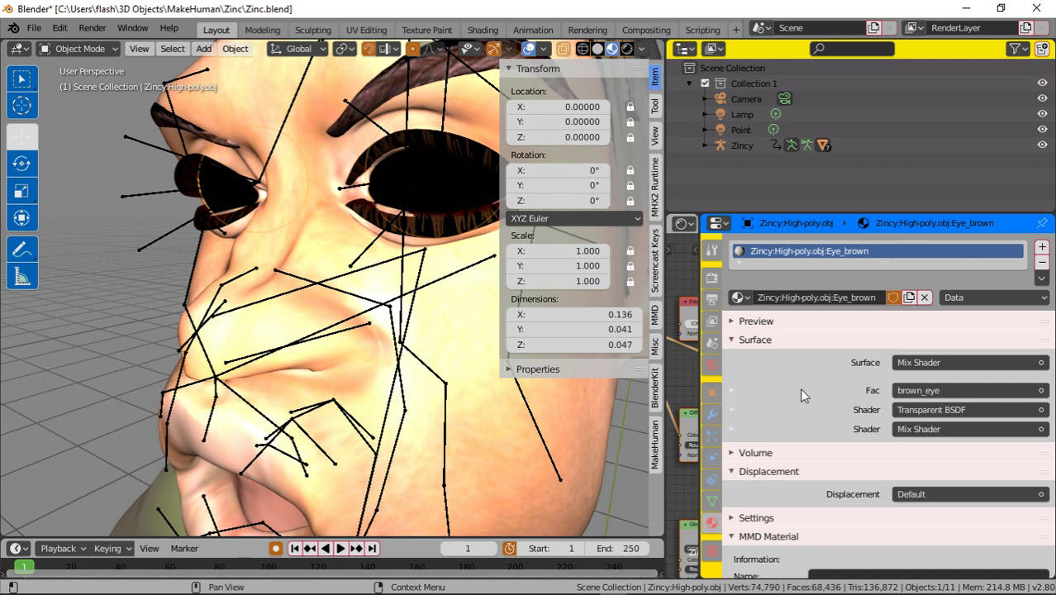
{"action": "left_click", "coordinate": [746, 518]}
{"action": "scroll", "coordinate": [816, 479], "scroll_direction": "down", "scroll_amount": 2}
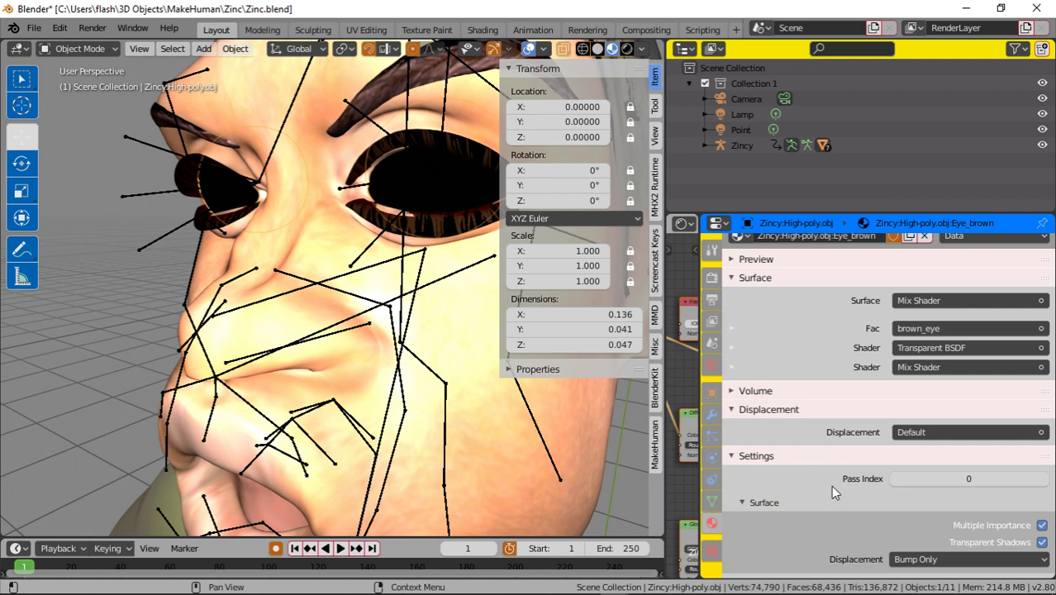
Change the scene's render engine to Eevee.
{"action": "left_click", "coordinate": [712, 279]}
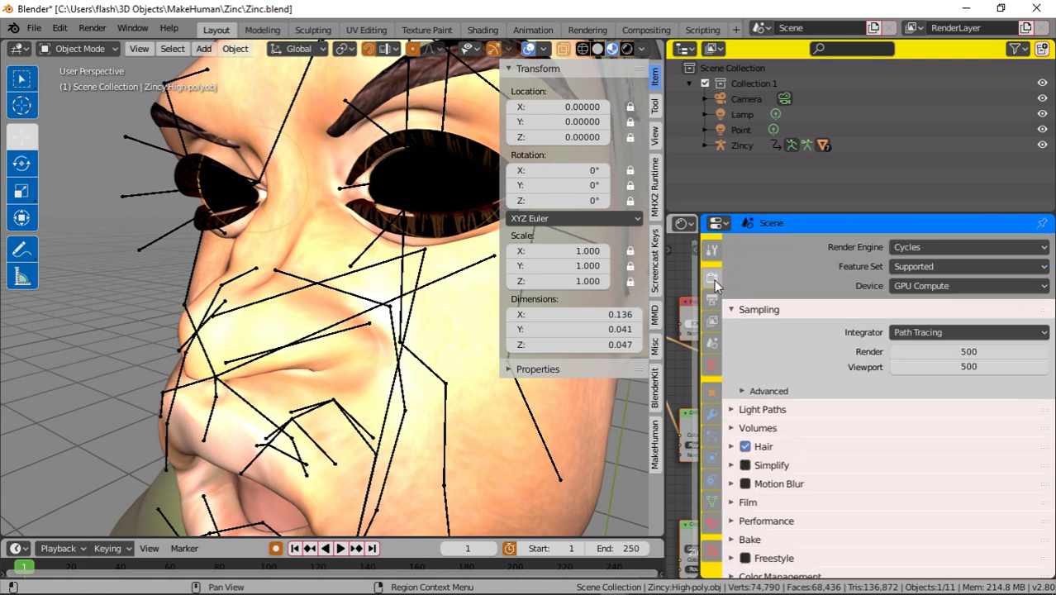
{"action": "left_click", "coordinate": [918, 247]}
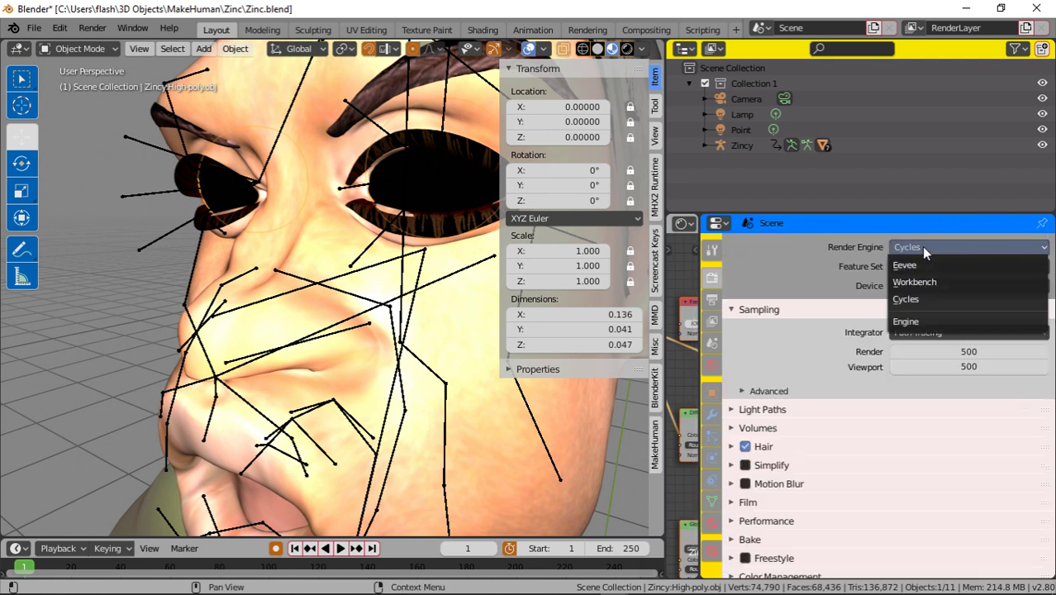
{"action": "left_click", "coordinate": [926, 265]}
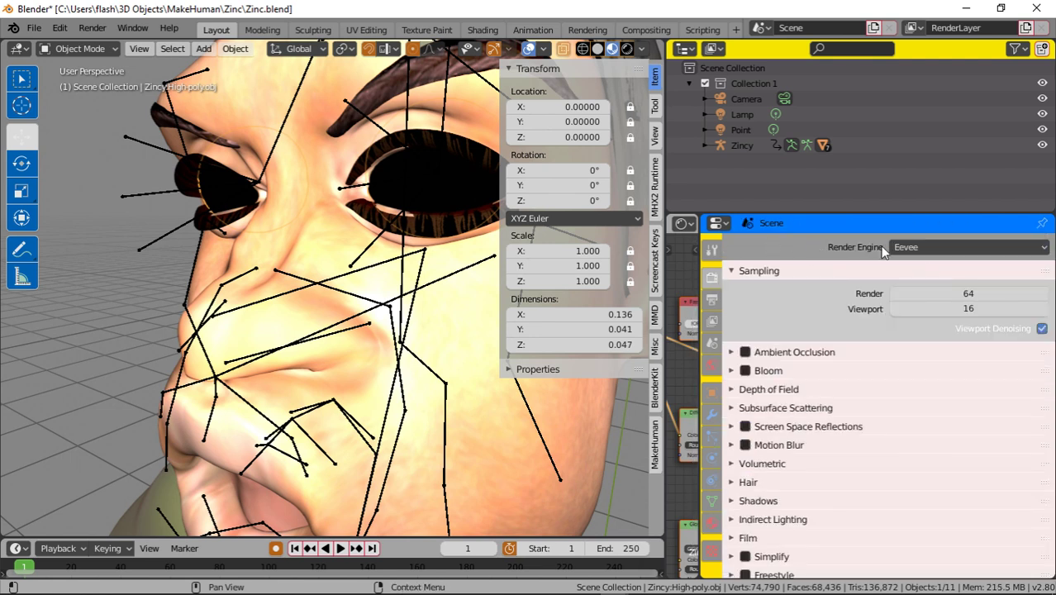
Set the blend mode of the Eye_brown eye material to Alpha Blend.
{"action": "left_click", "coordinate": [711, 524]}
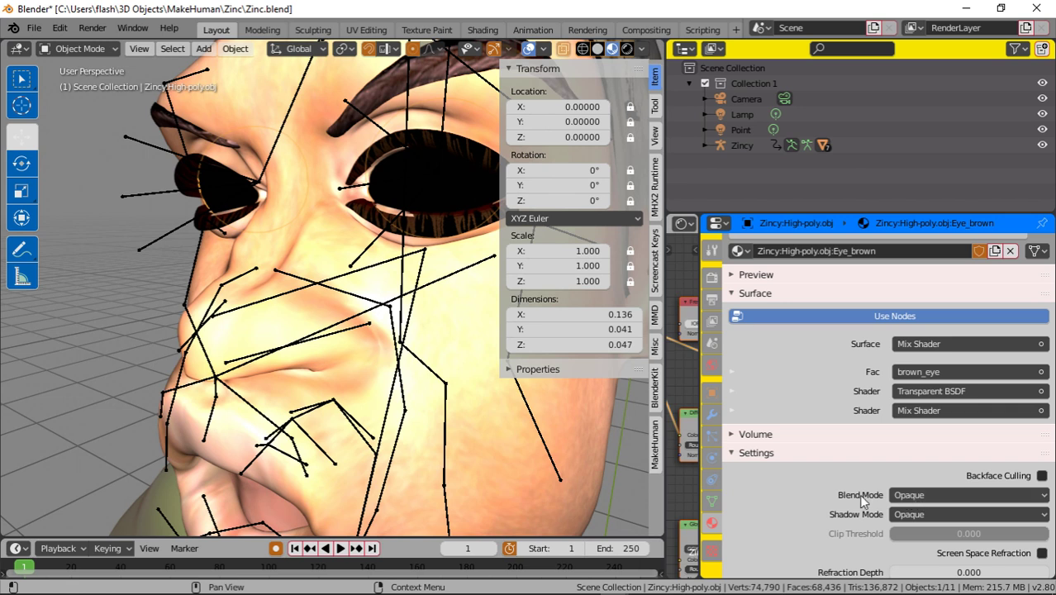
{"action": "left_click", "coordinate": [942, 494]}
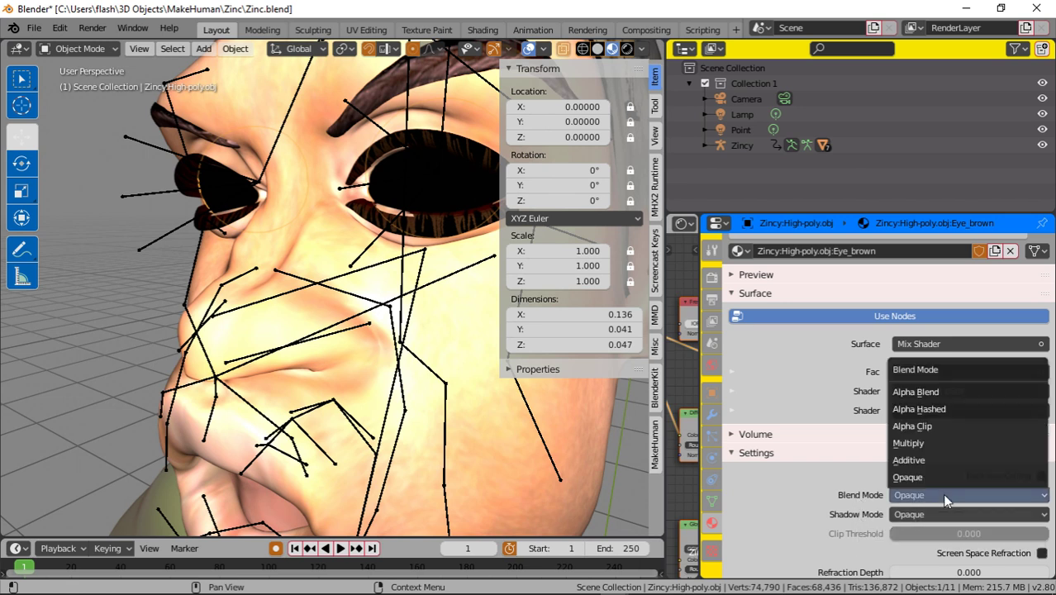
{"action": "left_click", "coordinate": [940, 394]}
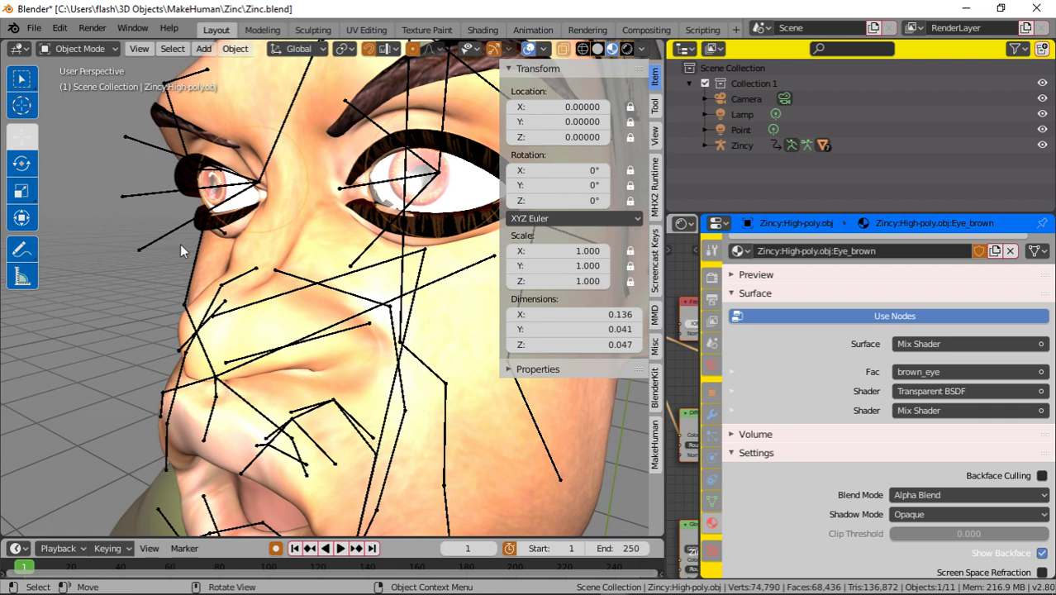
Set the blend mode of both the eyelash and the eyebrow materials to Alpha Blend.
{"action": "left_click", "coordinate": [359, 175]}
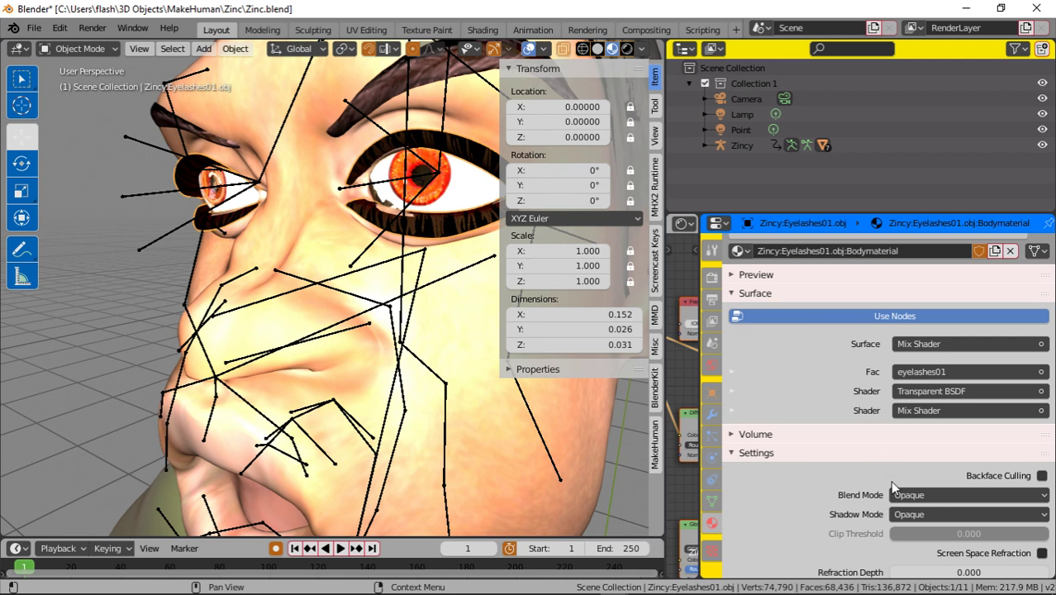
{"action": "left_click", "coordinate": [920, 495]}
{"action": "left_click", "coordinate": [917, 395]}
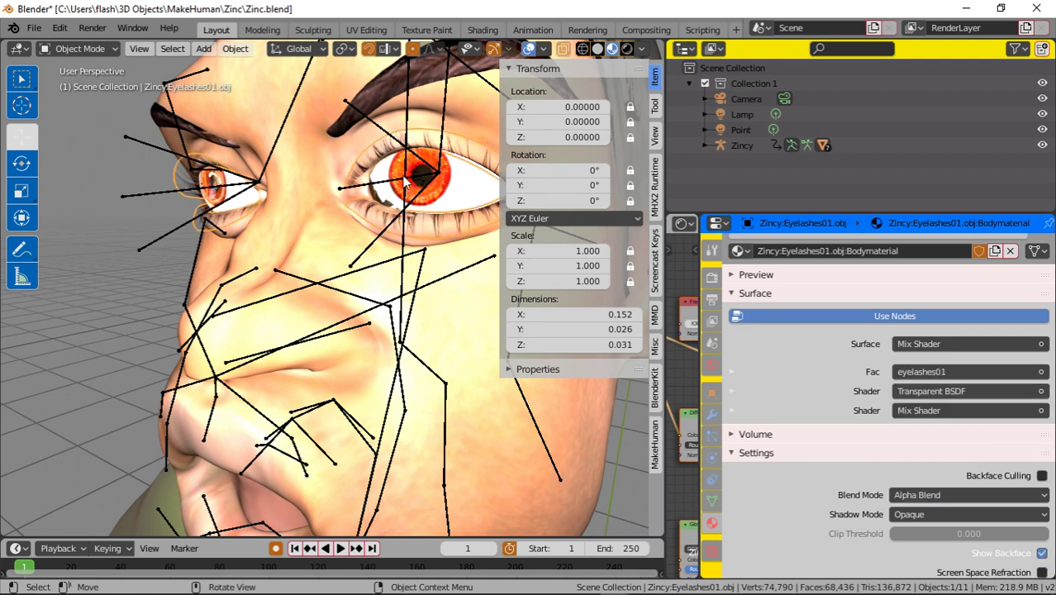
{"action": "left_click", "coordinate": [350, 134]}
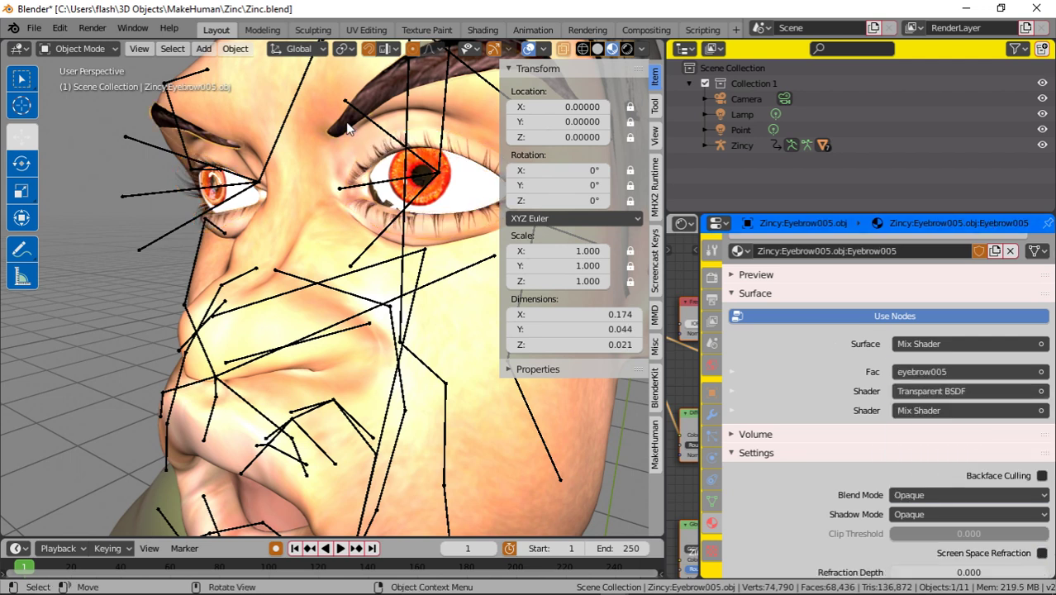
{"action": "left_click", "coordinate": [969, 495]}
{"action": "left_click", "coordinate": [921, 392]}
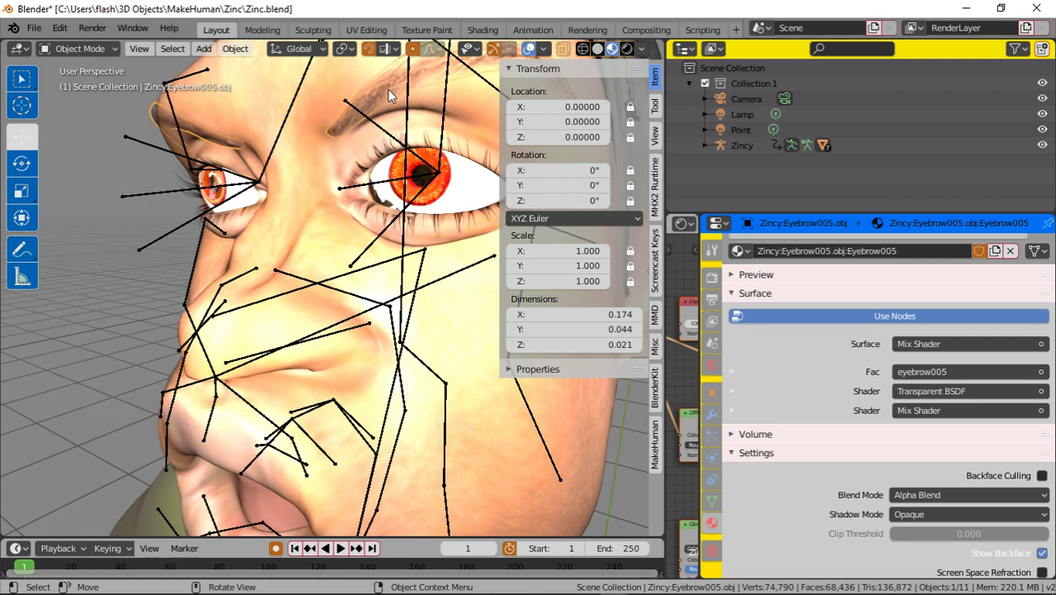
Examine Zincy's eyes, brows, skin and hair from several angles around the head.
{"action": "middle_click_drag", "start_coordinate": [208, 179], "coordinate": [88, 290]}
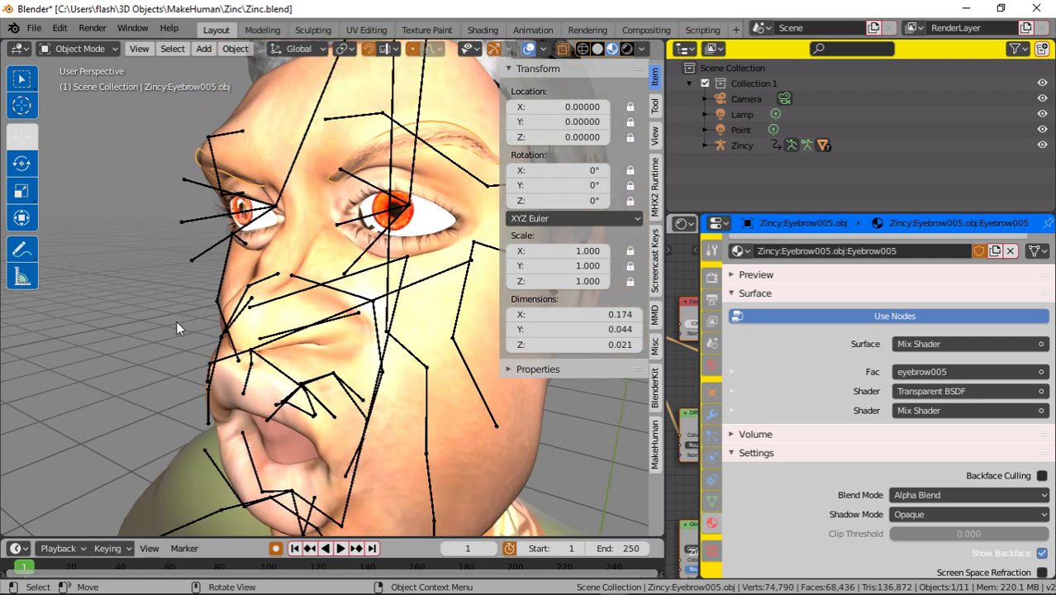
{"action": "middle_click_drag", "start_coordinate": [176, 328], "coordinate": [456, 194]}
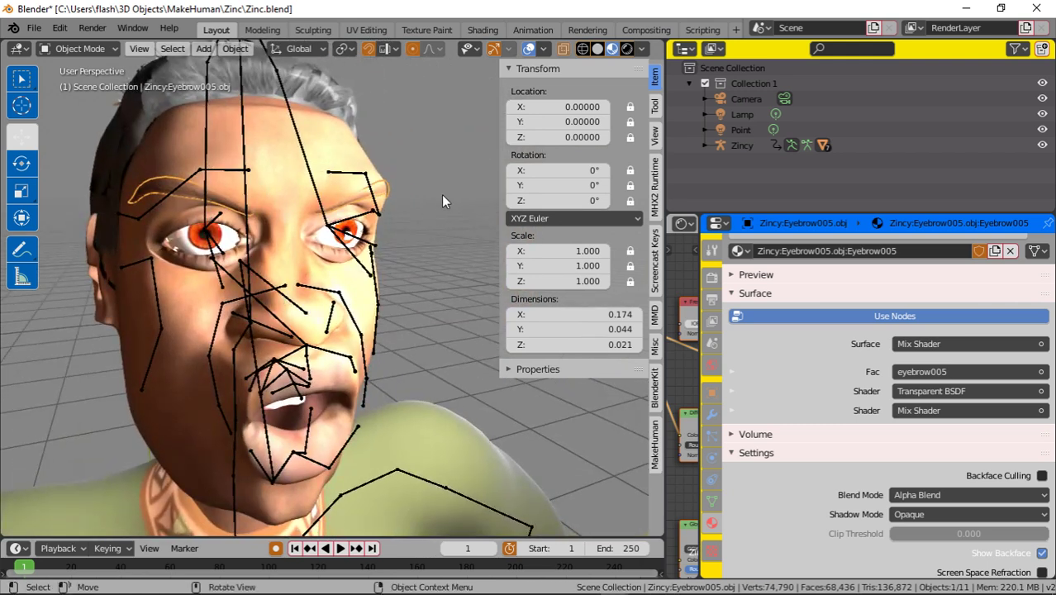
{"action": "left_click", "coordinate": [166, 328]}
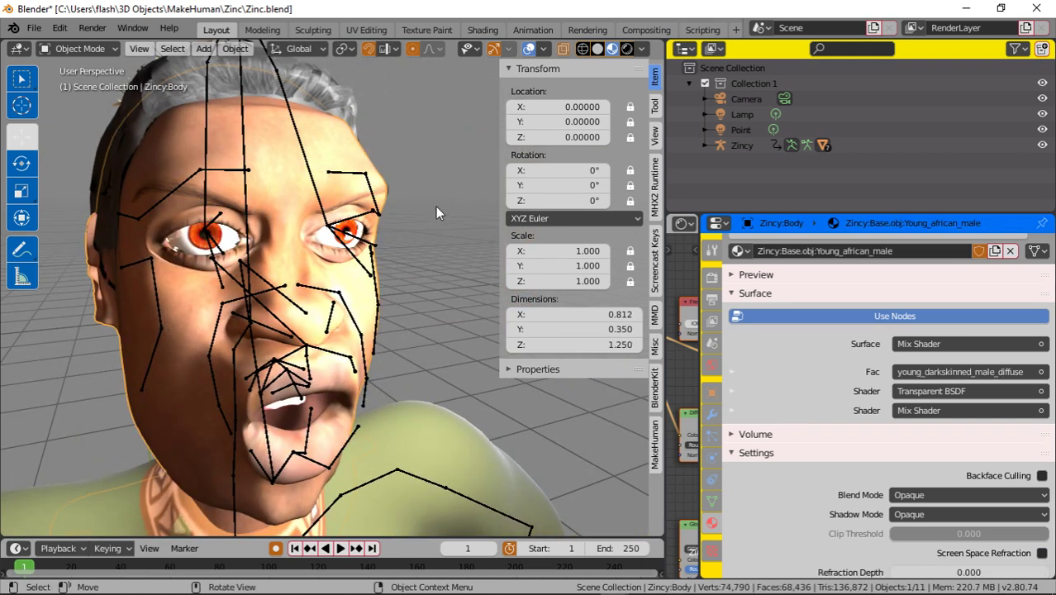
{"action": "middle_click_drag", "start_coordinate": [424, 240], "coordinate": [392, 241]}
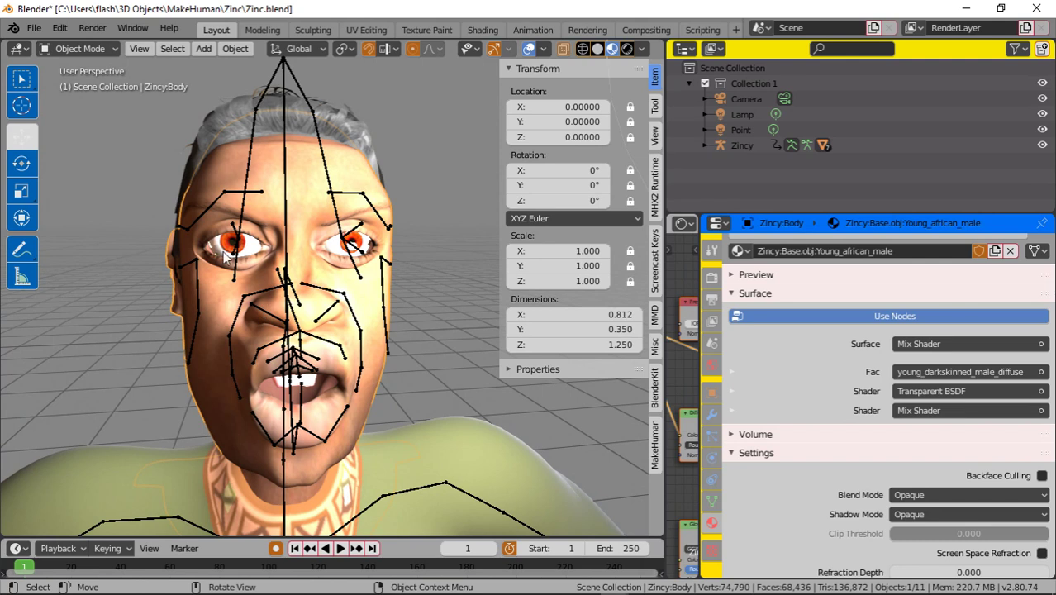
{"action": "middle_click_drag", "start_coordinate": [151, 279], "coordinate": [194, 261]}
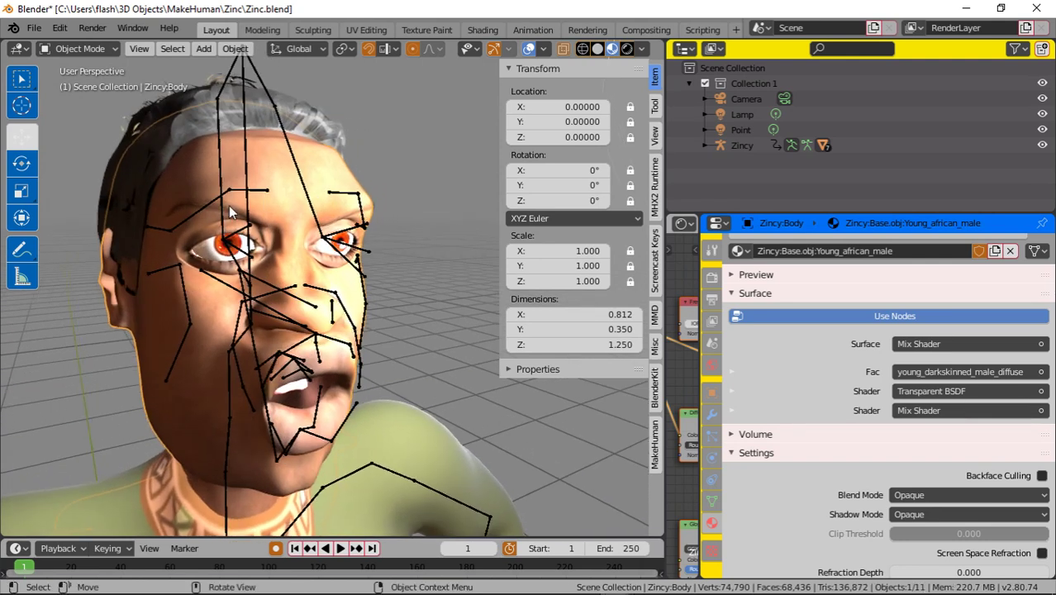
{"action": "middle_click_drag", "start_coordinate": [129, 329], "coordinate": [326, 406]}
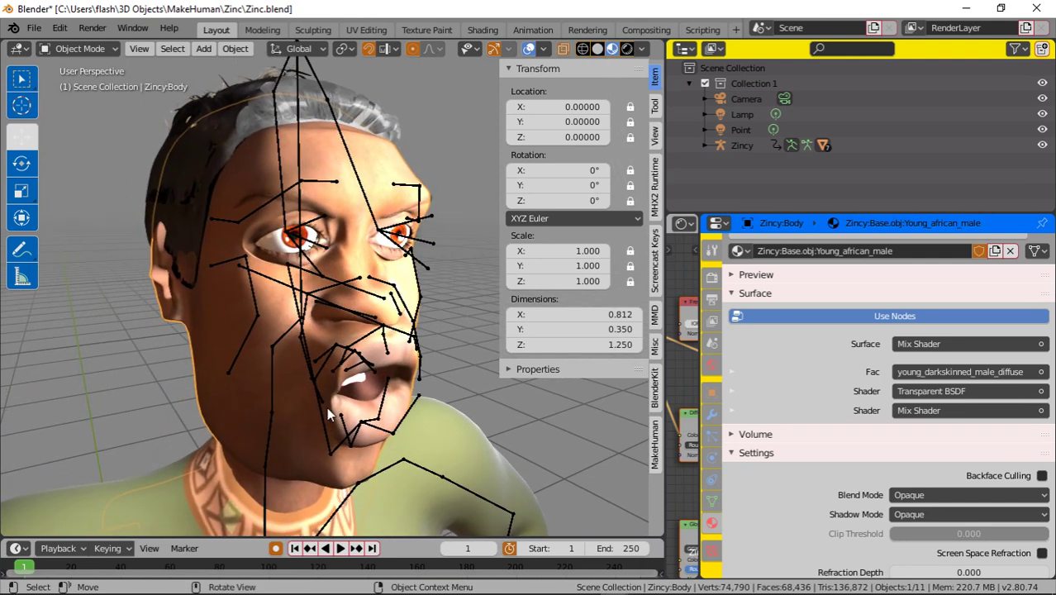
{"action": "middle_click_drag", "start_coordinate": [433, 395], "coordinate": [353, 333]}
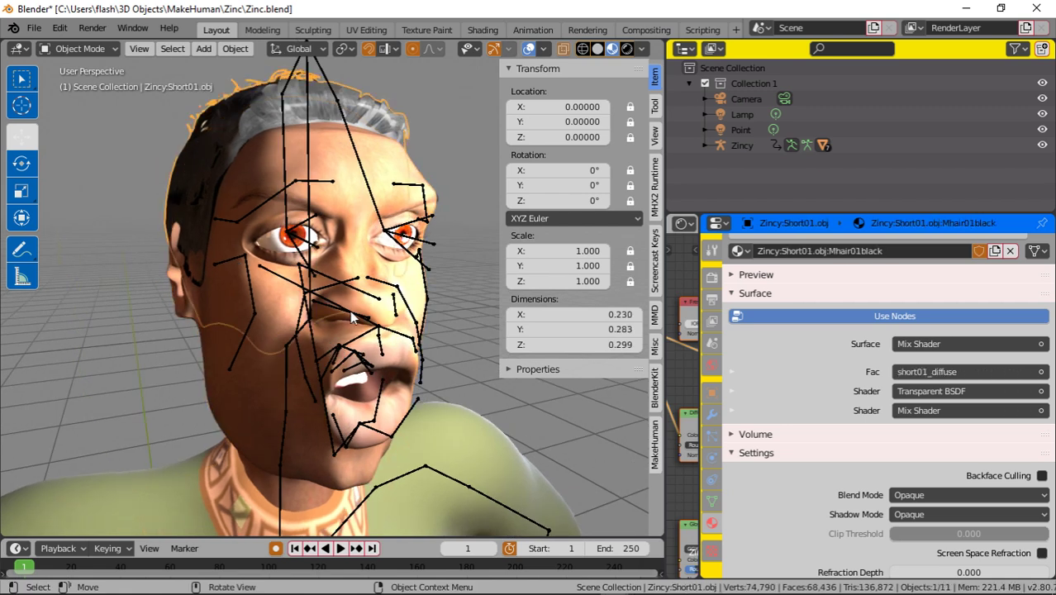
Hide all bones of the Zincy armature in Pose Mode, and play the lip-sync animation, stopping at frame 100.
{"action": "left_click", "coordinate": [369, 322]}
{"action": "key", "text": "ctrl+Tab"}
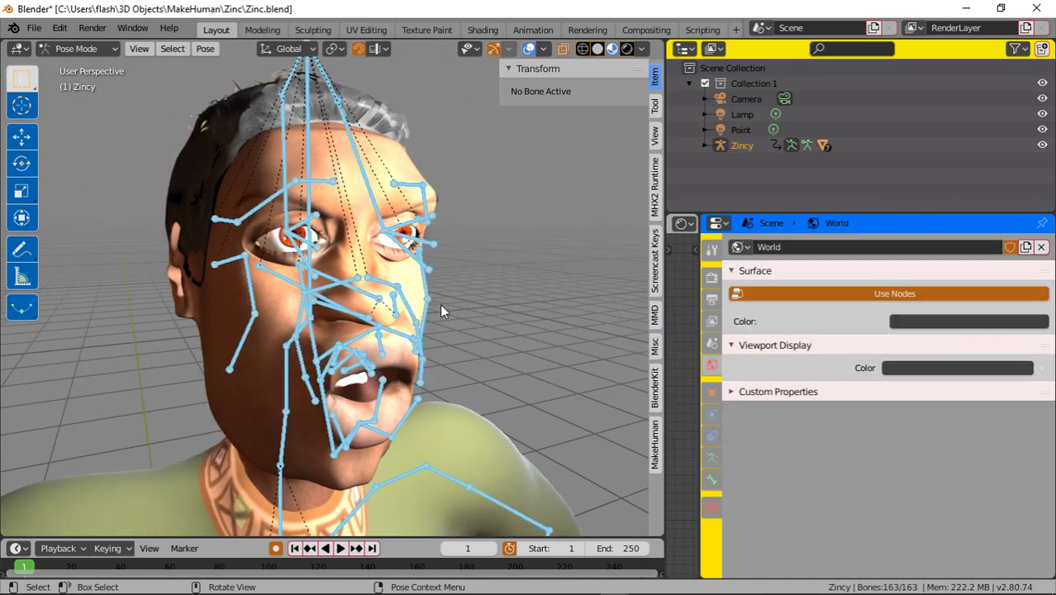
{"action": "key", "text": "h"}
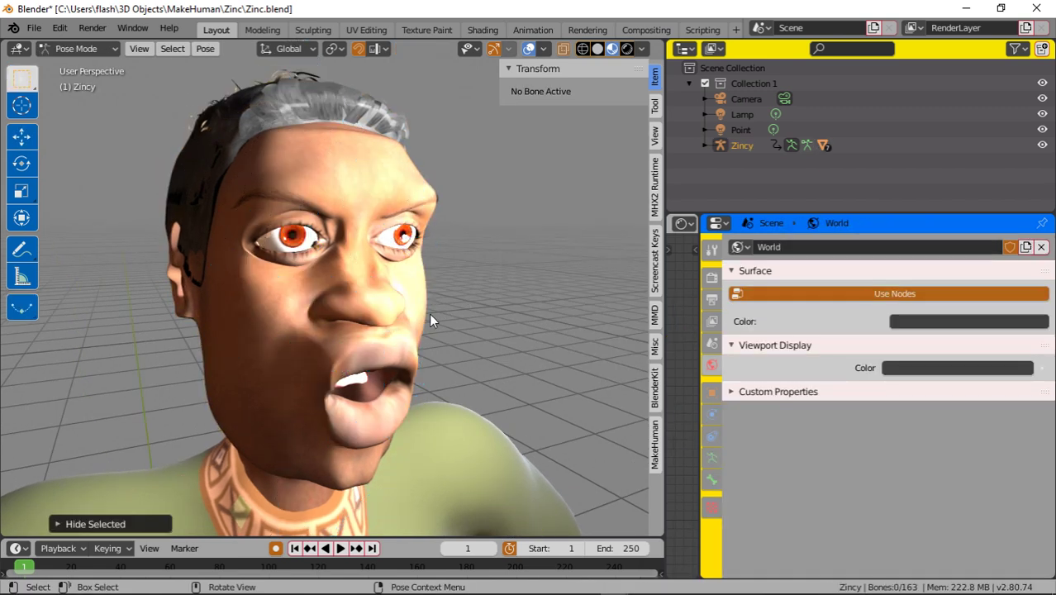
{"action": "left_click", "coordinate": [339, 549]}
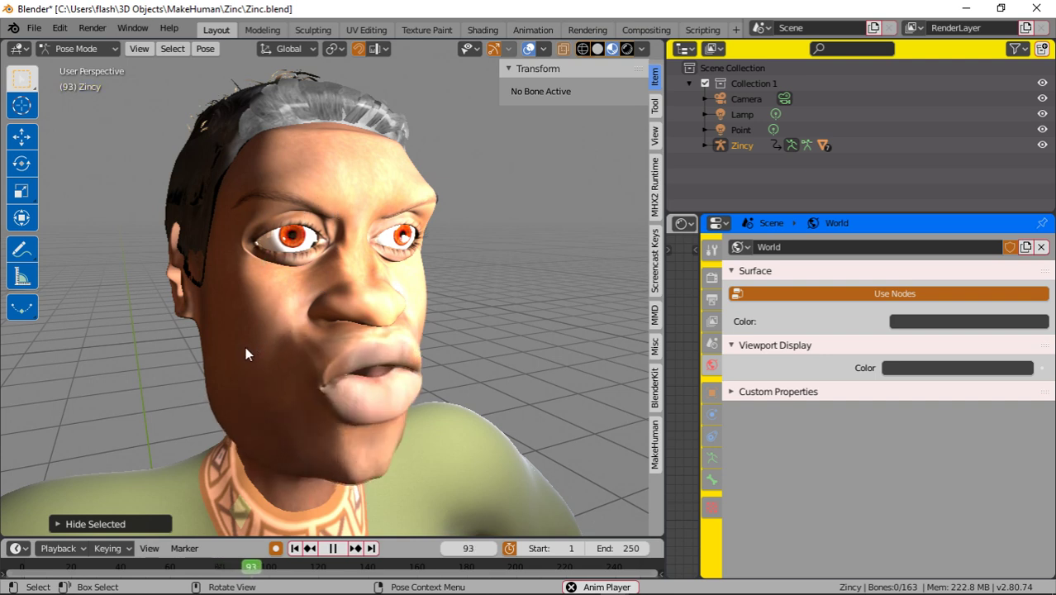
{"action": "left_click", "coordinate": [331, 549]}
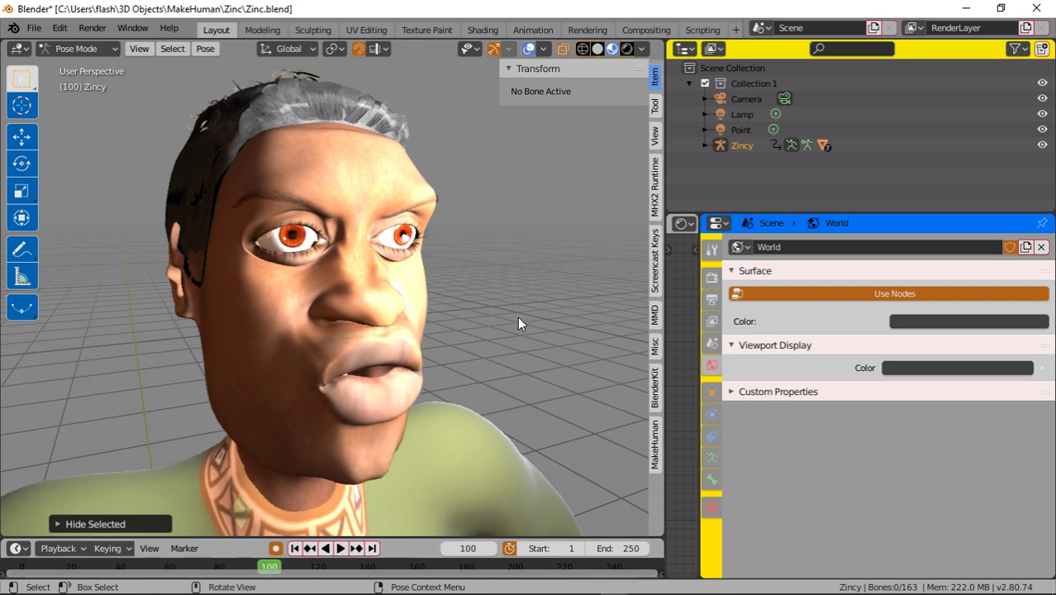
Examine Zincy's face, mouth, hair and shoulders from several angles in the frame 100 pose.
{"action": "scroll", "coordinate": [504, 326], "scroll_direction": "down", "scroll_amount": 5}
{"action": "middle_click_drag", "start_coordinate": [444, 359], "coordinate": [433, 323]}
{"action": "scroll", "coordinate": [347, 378], "scroll_direction": "up", "scroll_amount": 4}
{"action": "scroll", "coordinate": [346, 377], "scroll_direction": "down", "scroll_amount": 2}
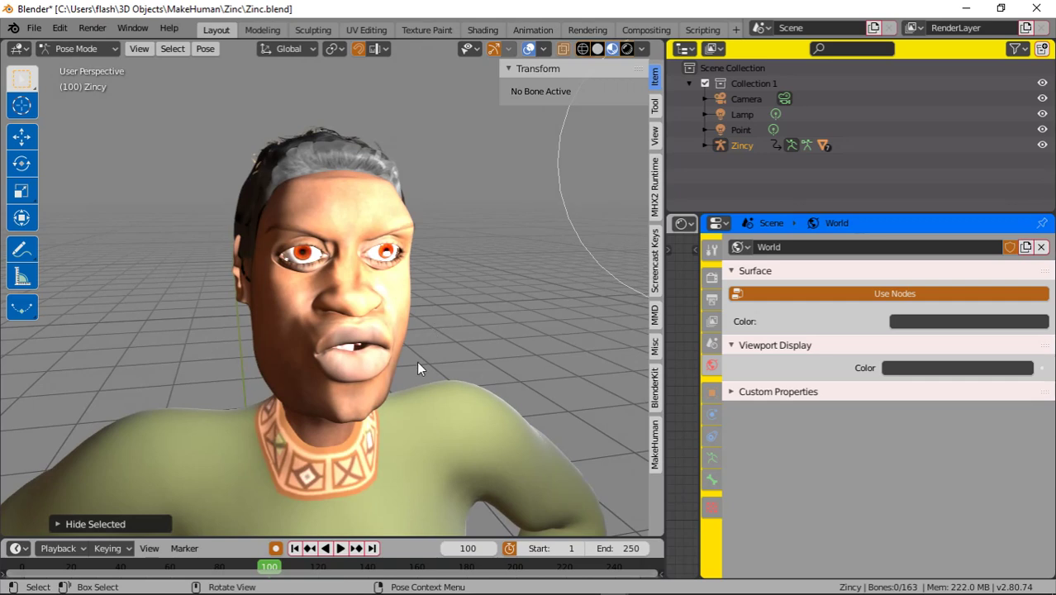
{"action": "middle_click_drag", "start_coordinate": [416, 361], "coordinate": [438, 254]}
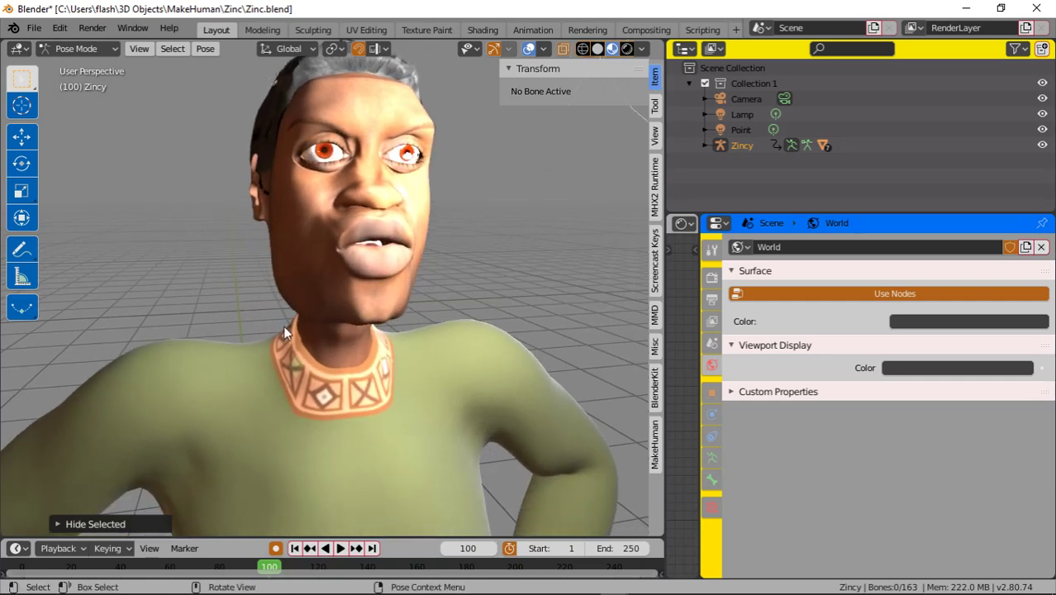
{"action": "mouse_move", "coordinate": [283, 326]}
{"action": "middle_mouse_down"}
{"action": "mouse_move", "coordinate": [258, 349]}
{"action": "mouse_move", "coordinate": [322, 336]}
{"action": "mouse_move", "coordinate": [167, 330]}
{"action": "mouse_move", "coordinate": [265, 322]}
{"action": "middle_mouse_up"}
{"action": "middle_click_drag", "start_coordinate": [361, 311], "coordinate": [339, 187]}
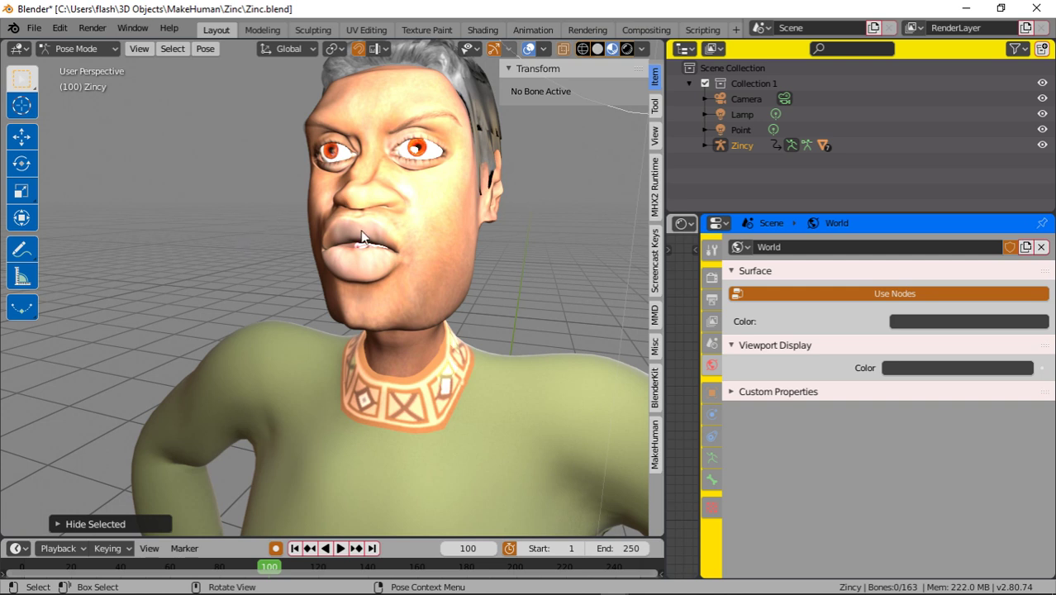
{"action": "middle_click_drag", "start_coordinate": [270, 224], "coordinate": [210, 233]}
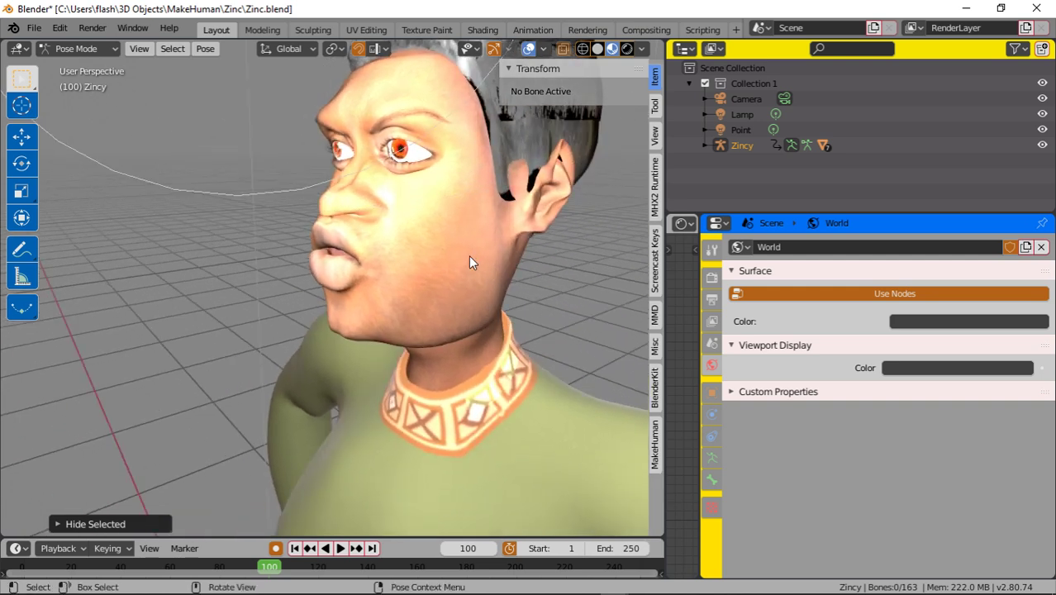
{"action": "middle_click_drag", "start_coordinate": [470, 257], "coordinate": [403, 254]}
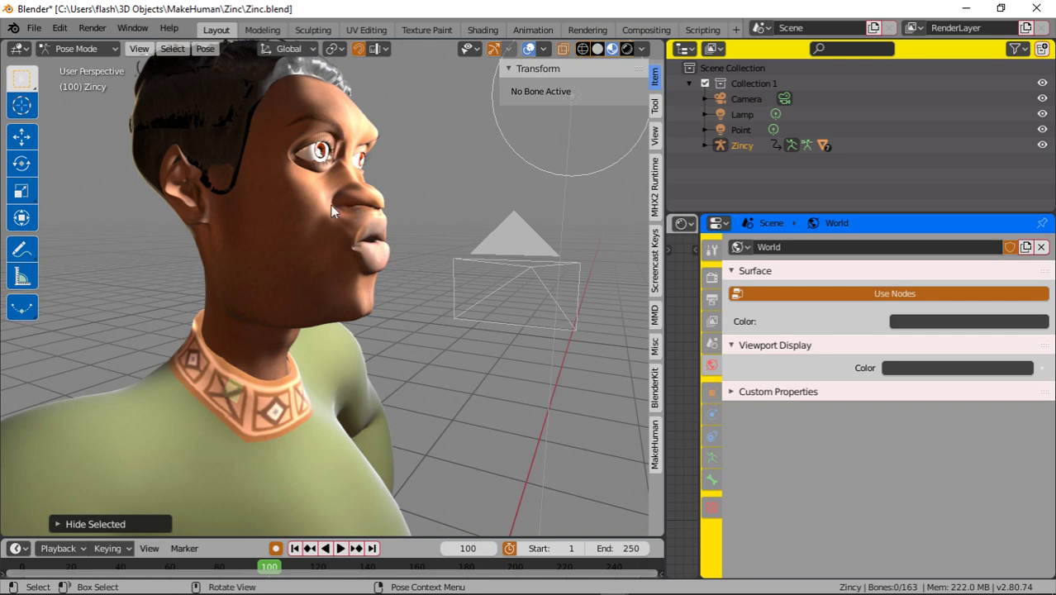
{"action": "middle_click_drag", "start_coordinate": [447, 190], "coordinate": [364, 184]}
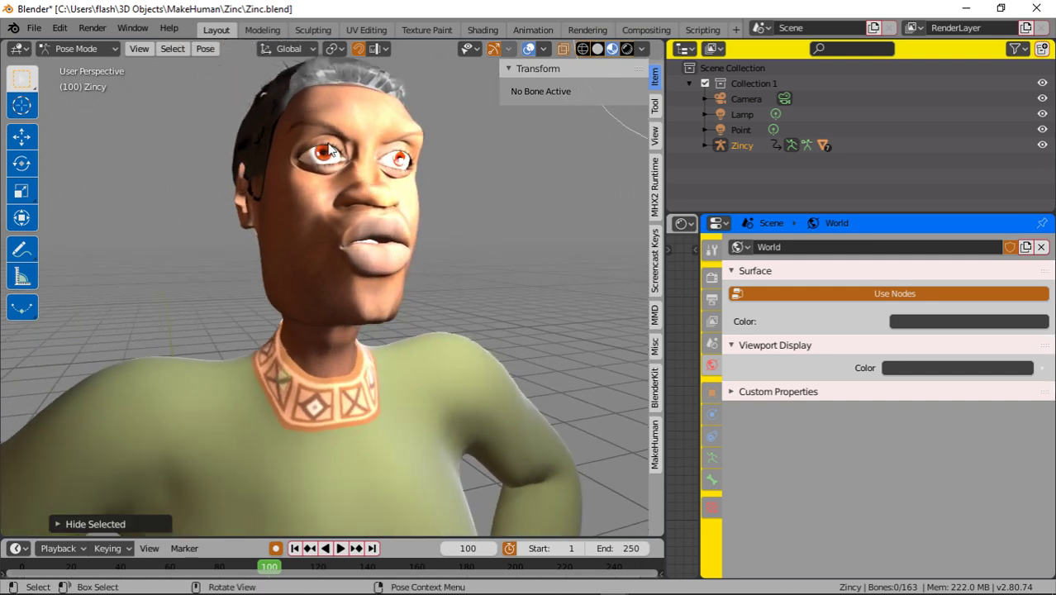
{"action": "middle_click_drag", "start_coordinate": [308, 150], "coordinate": [410, 225]}
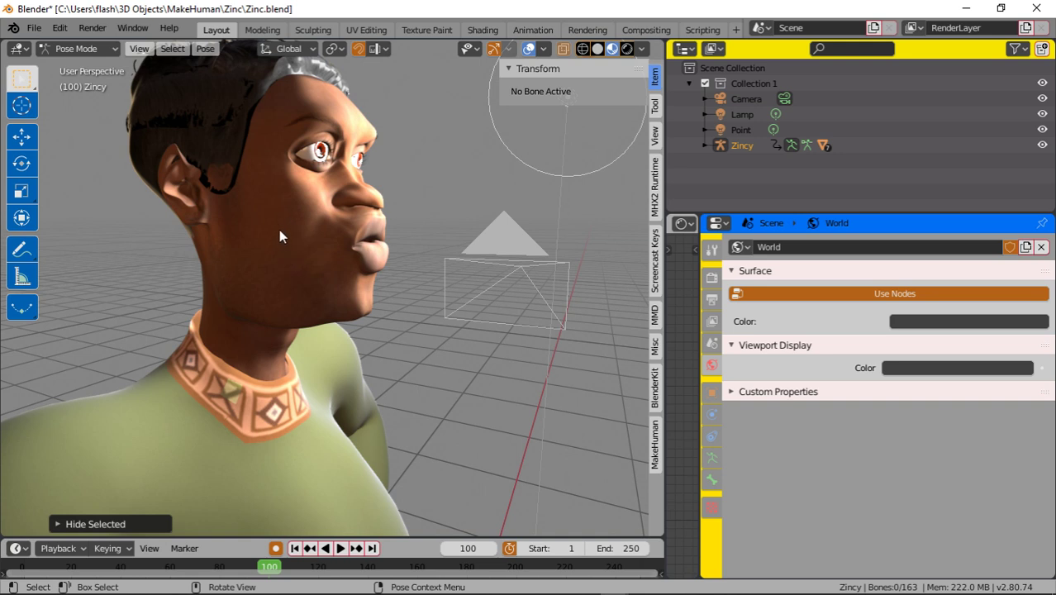
{"action": "middle_click_drag", "start_coordinate": [262, 206], "coordinate": [297, 303]}
{"action": "middle_click_drag", "start_coordinate": [426, 296], "coordinate": [384, 308]}
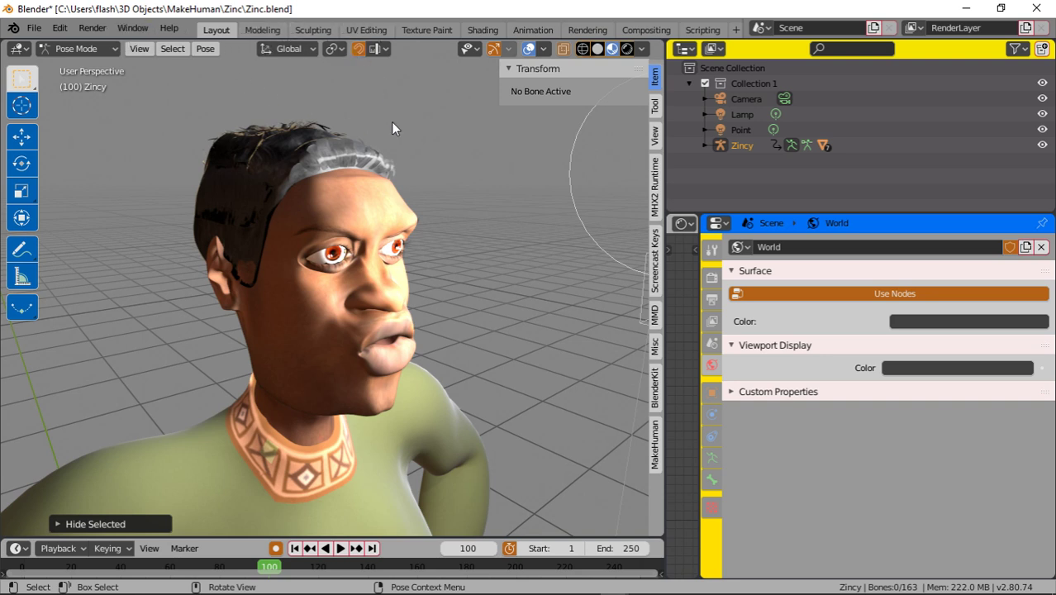
{"action": "mouse_move", "coordinate": [354, 247]}
{"action": "middle_mouse_down"}
{"action": "mouse_move", "coordinate": [429, 254]}
{"action": "mouse_move", "coordinate": [378, 246]}
{"action": "middle_mouse_up"}
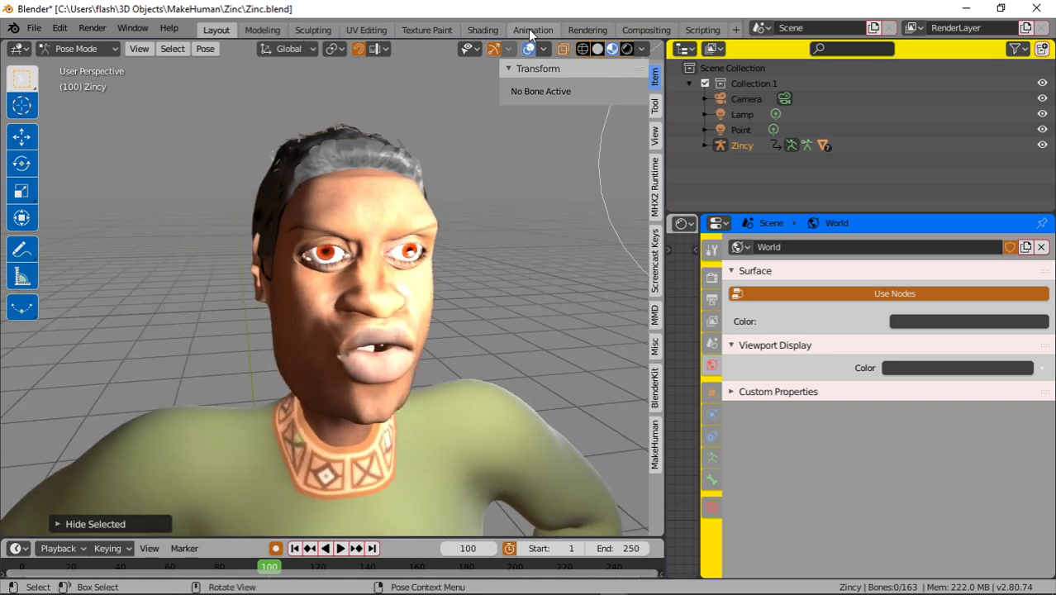
Delete the Scripting, Compositing and Shading workspaces.
{"action": "right_click", "coordinate": [700, 31]}
{"action": "left_click", "coordinate": [656, 74]}
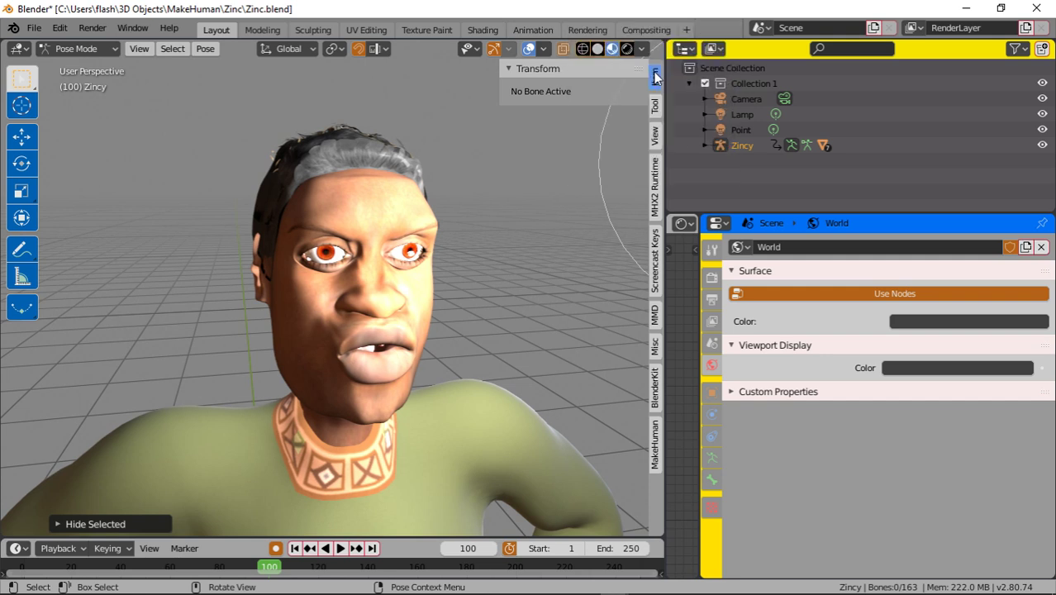
{"action": "right_click", "coordinate": [626, 31]}
{"action": "left_click", "coordinate": [581, 73]}
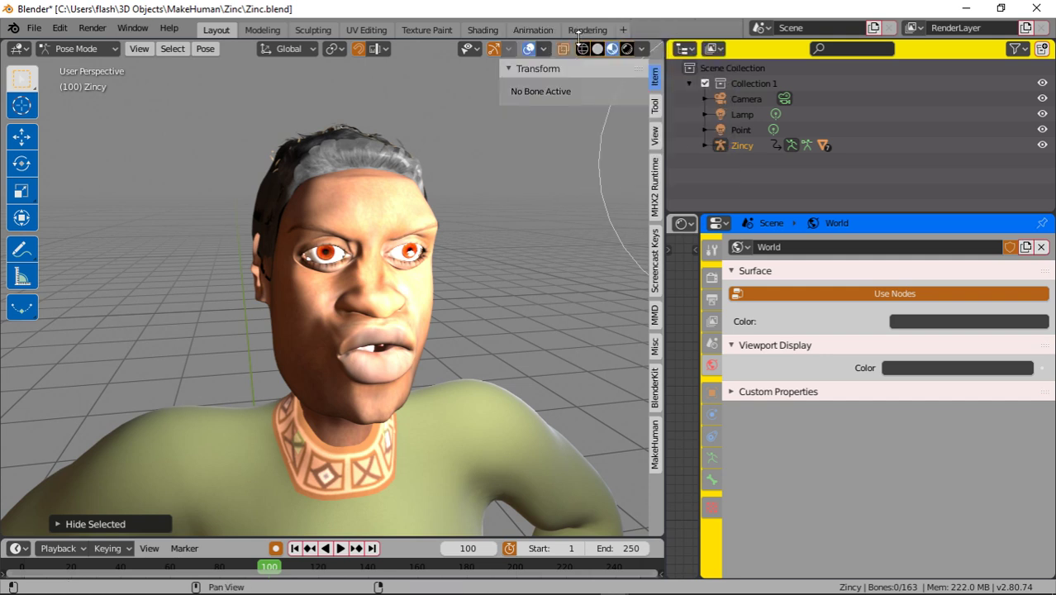
{"action": "right_click", "coordinate": [528, 30]}
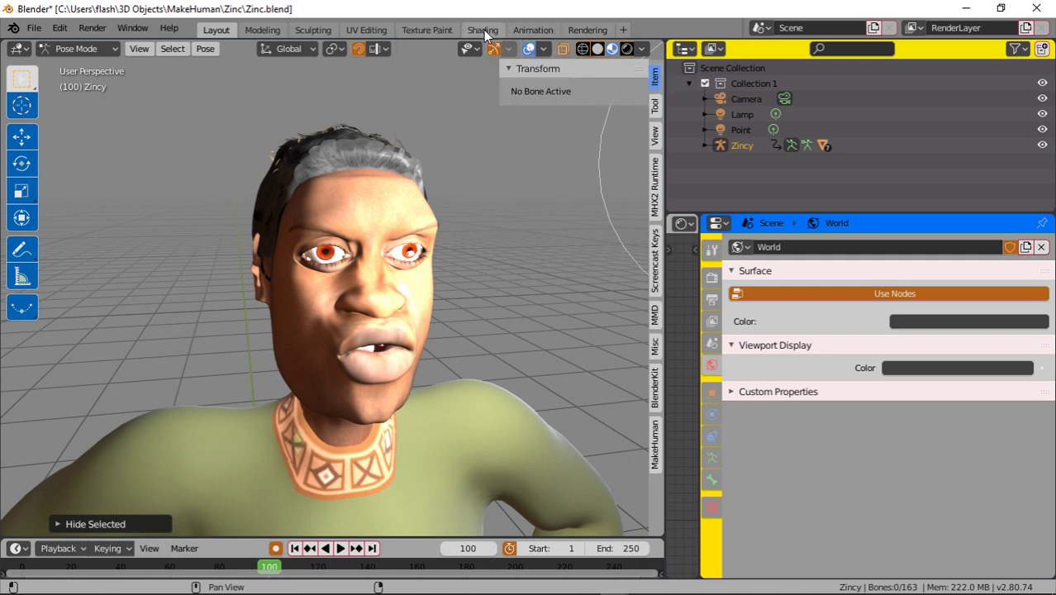
{"action": "right_click", "coordinate": [483, 30]}
{"action": "left_click", "coordinate": [454, 73]}
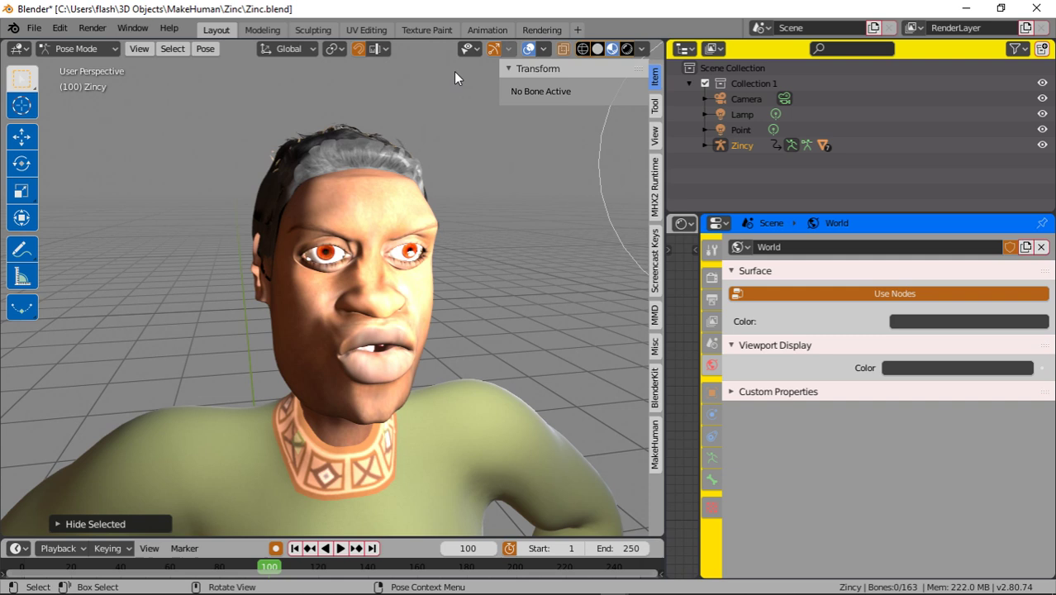
Delete the Texture Paint, UV Editing and Sculpting workspaces.
{"action": "right_click", "coordinate": [423, 29]}
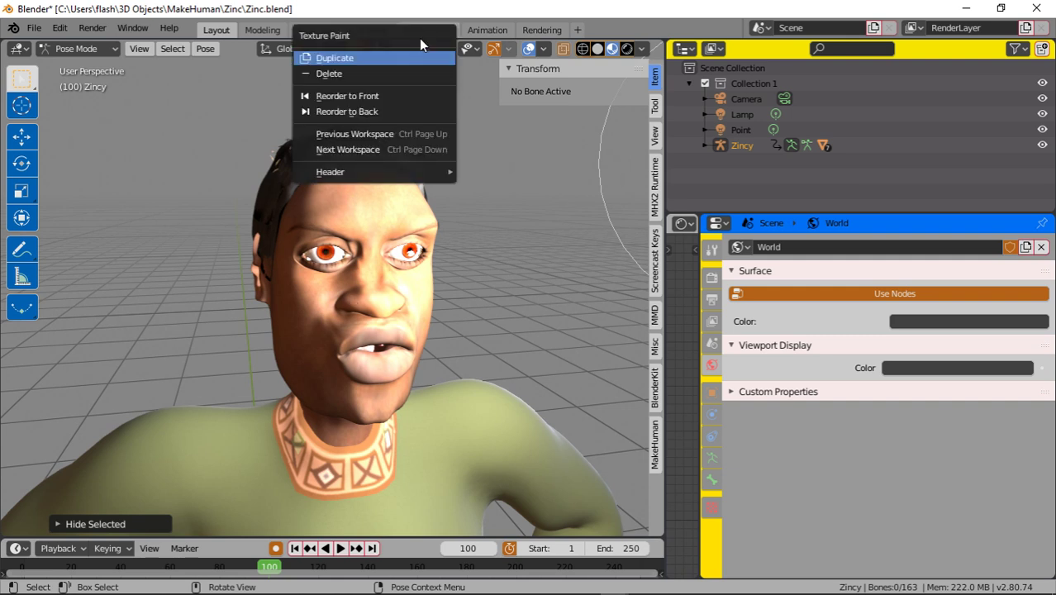
{"action": "left_click", "coordinate": [379, 75]}
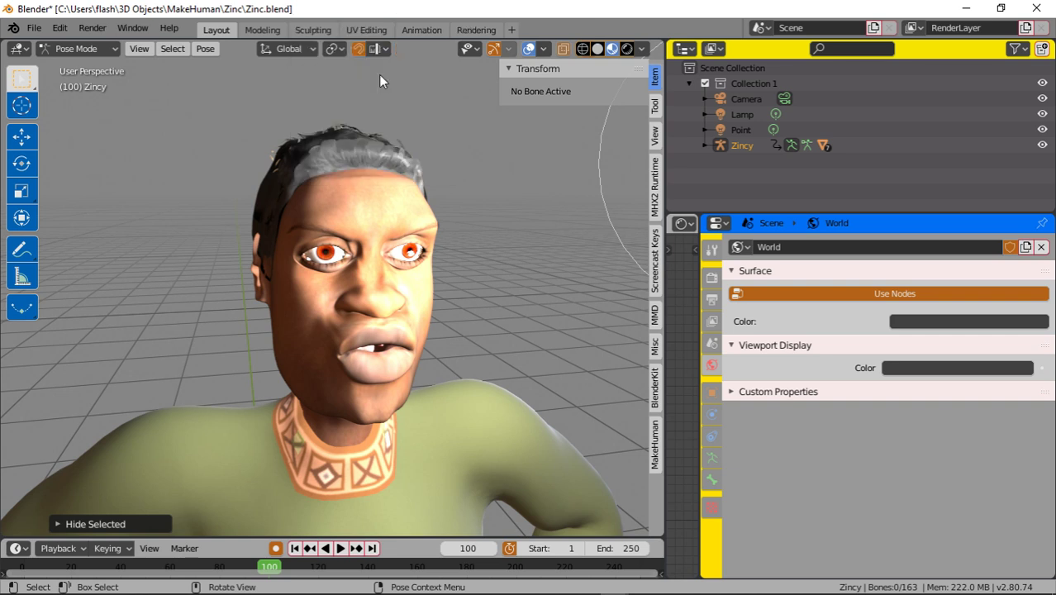
{"action": "right_click", "coordinate": [365, 25]}
{"action": "left_click", "coordinate": [316, 72]}
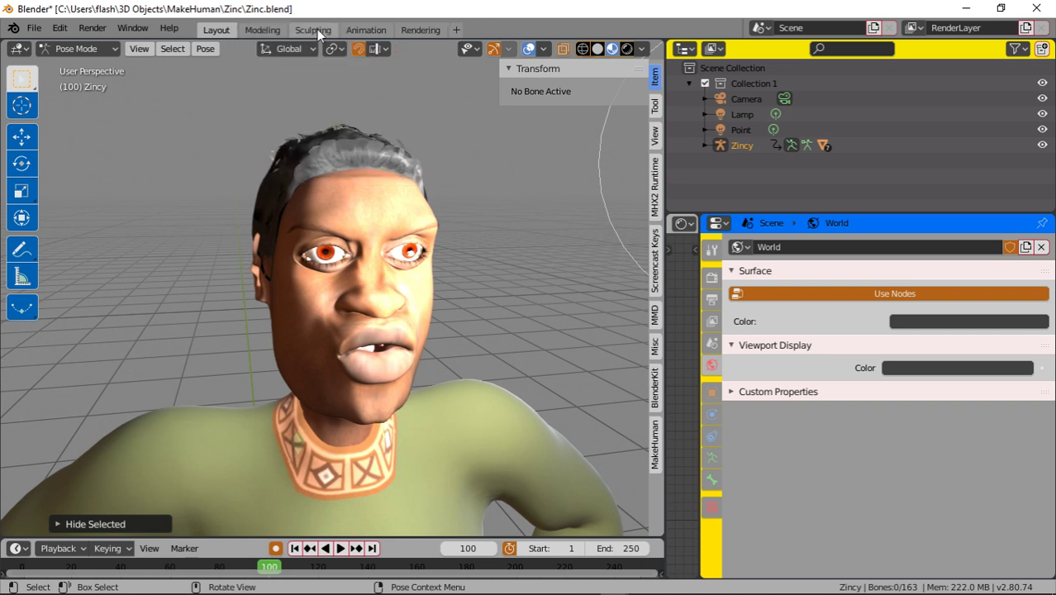
{"action": "right_click", "coordinate": [316, 29]}
{"action": "left_click", "coordinate": [249, 74]}
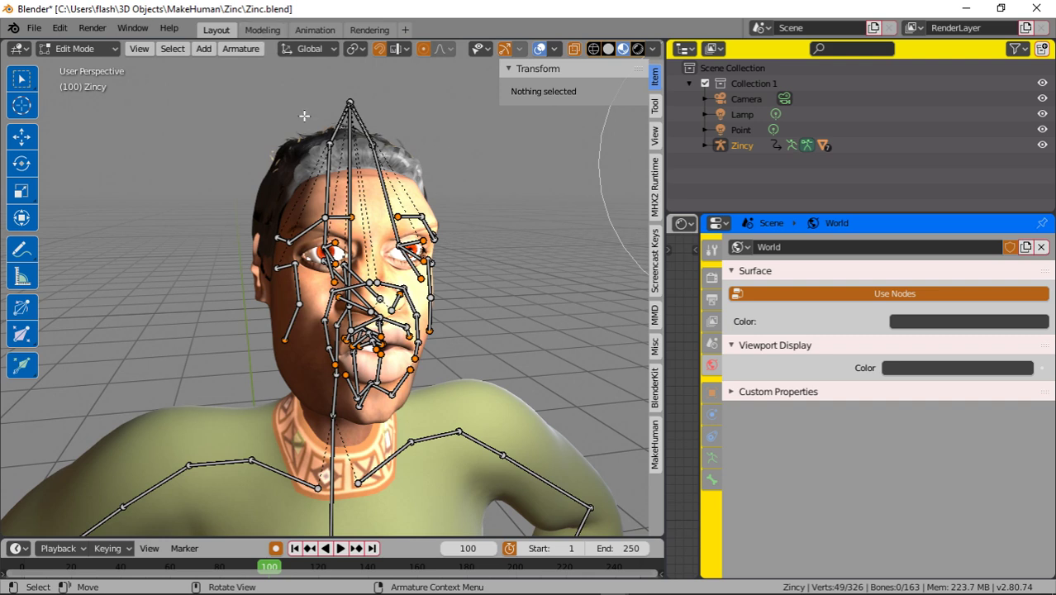
Delete the Modeling workspace, keeping Layout, Animation and Rendering.
{"action": "left_click", "coordinate": [265, 31]}
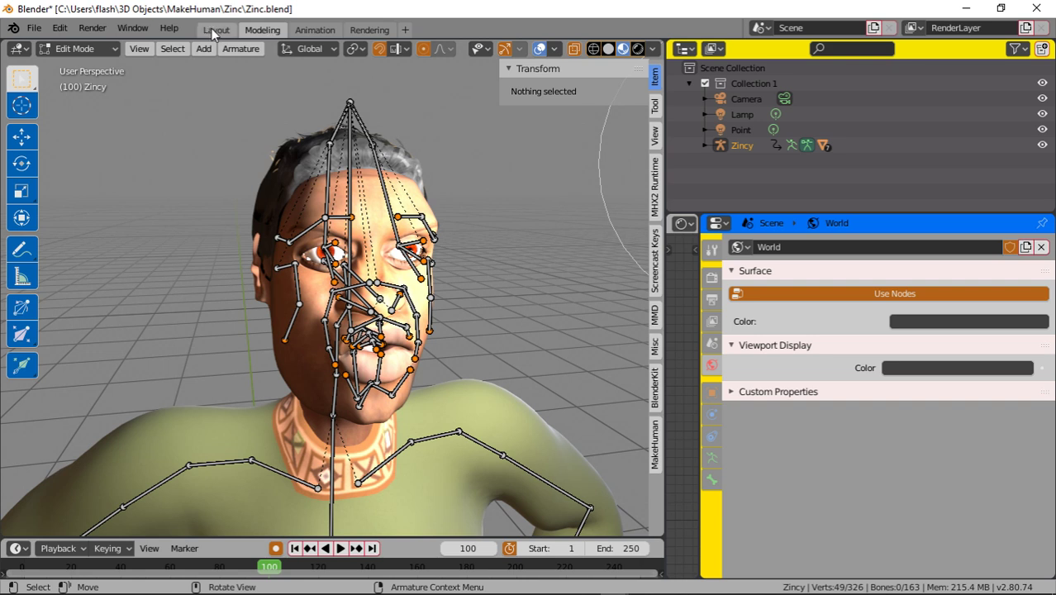
{"action": "left_click", "coordinate": [213, 28]}
{"action": "left_click", "coordinate": [264, 31]}
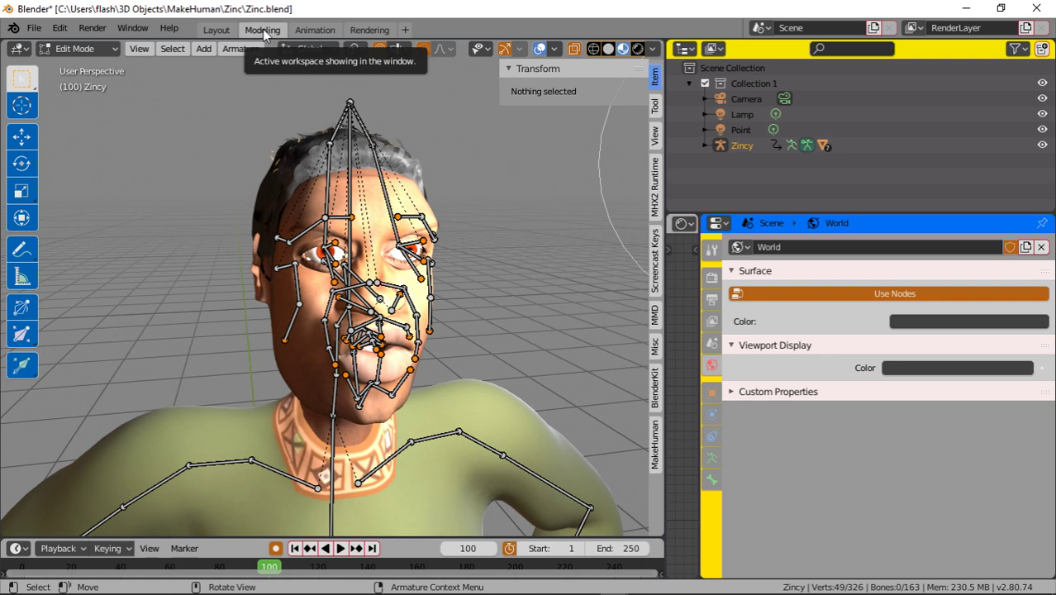
{"action": "right_click", "coordinate": [263, 29]}
{"action": "left_click", "coordinate": [247, 72]}
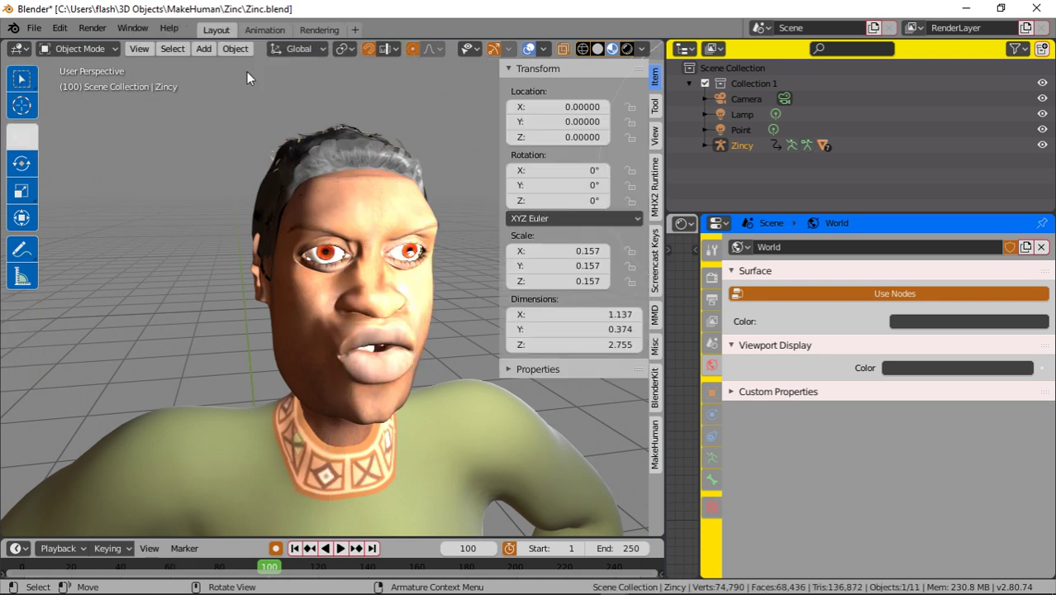
Add the VFX Motion Tracking workspace and return the timeline to frame 1.
{"action": "left_click", "coordinate": [355, 31]}
{"action": "mouse_move", "coordinate": [320, 124]}
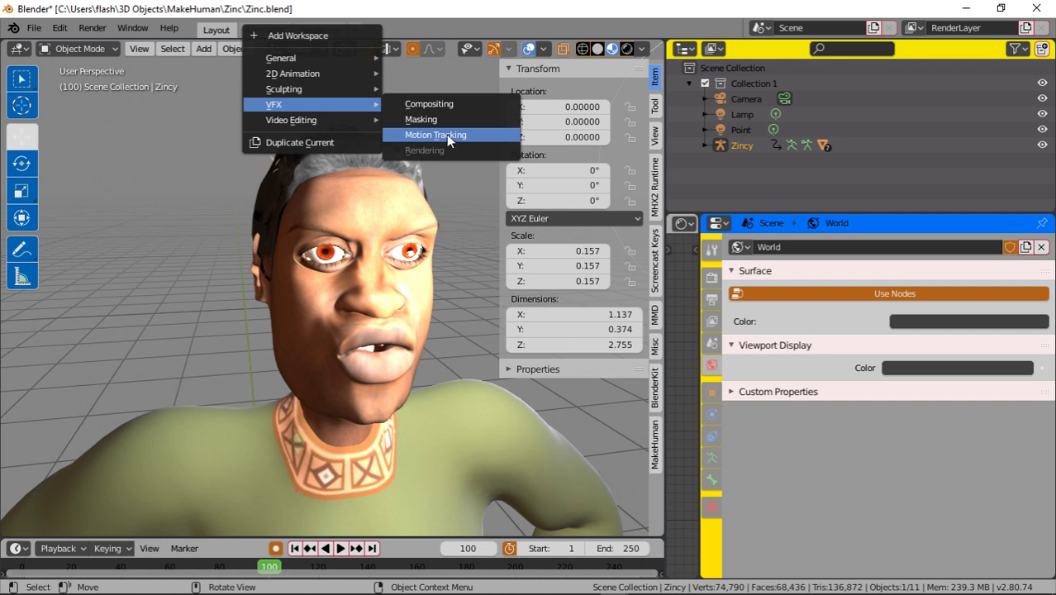
{"action": "left_click", "coordinate": [444, 137]}
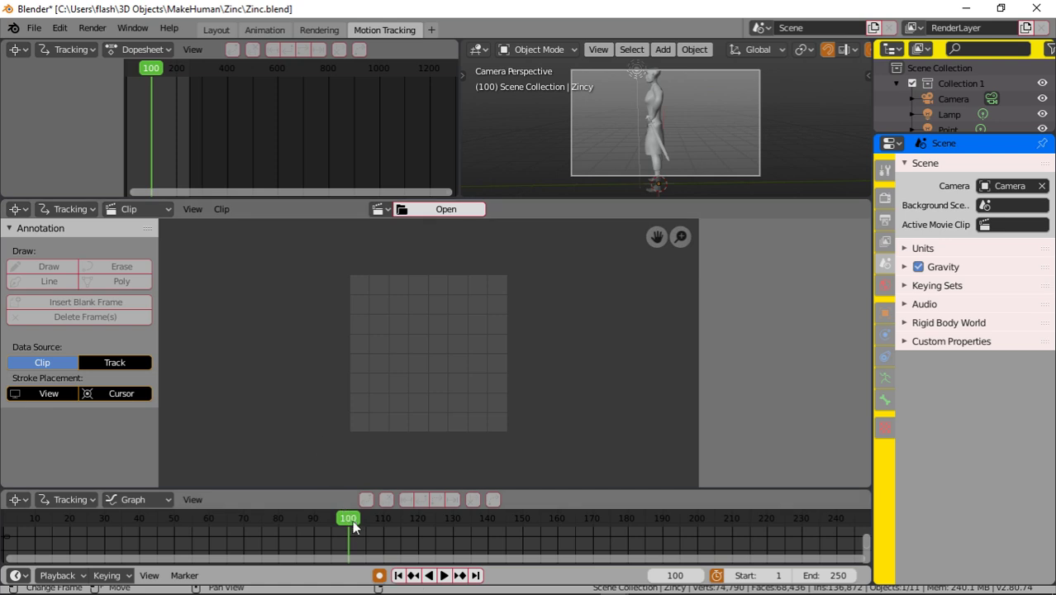
{"action": "left_click", "coordinate": [398, 576]}
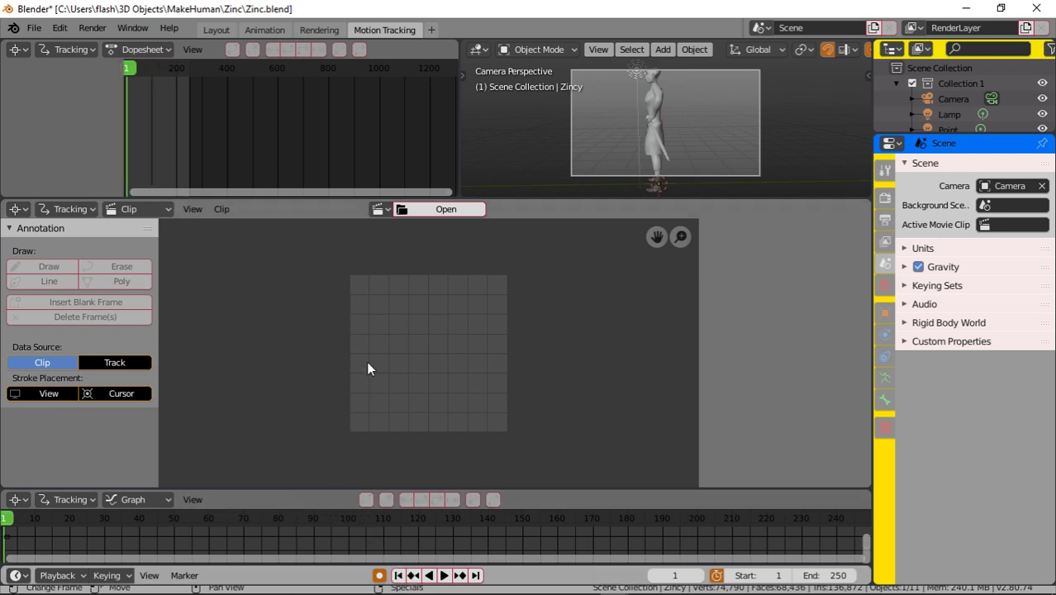
Open the movie clip Facerig Mocap Data.mp4 from the Videos\Blender Animations folder for tracking.
{"action": "left_click", "coordinate": [451, 212]}
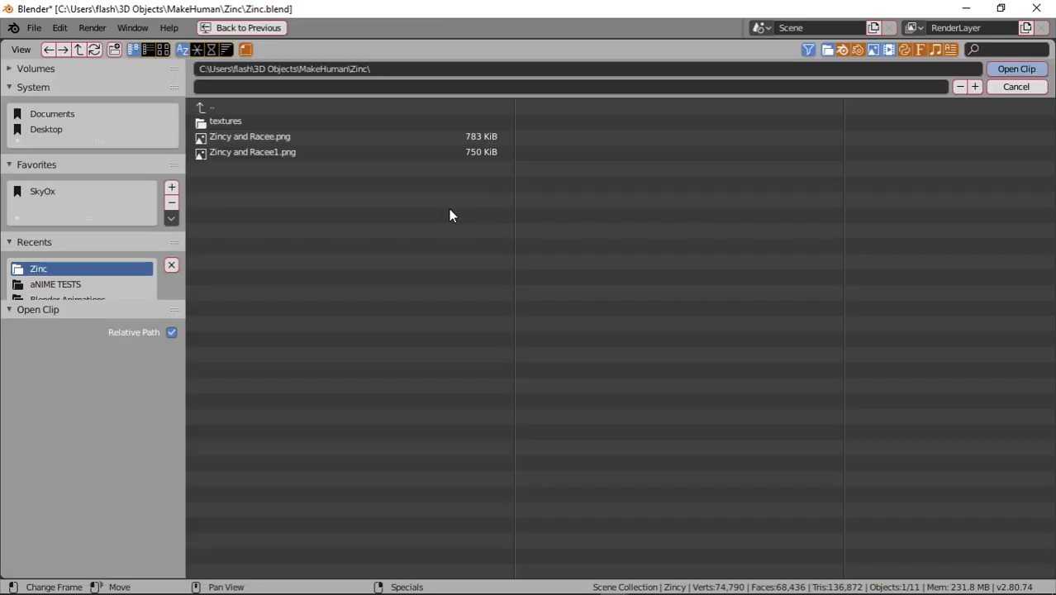
{"action": "left_click", "coordinate": [203, 108]}
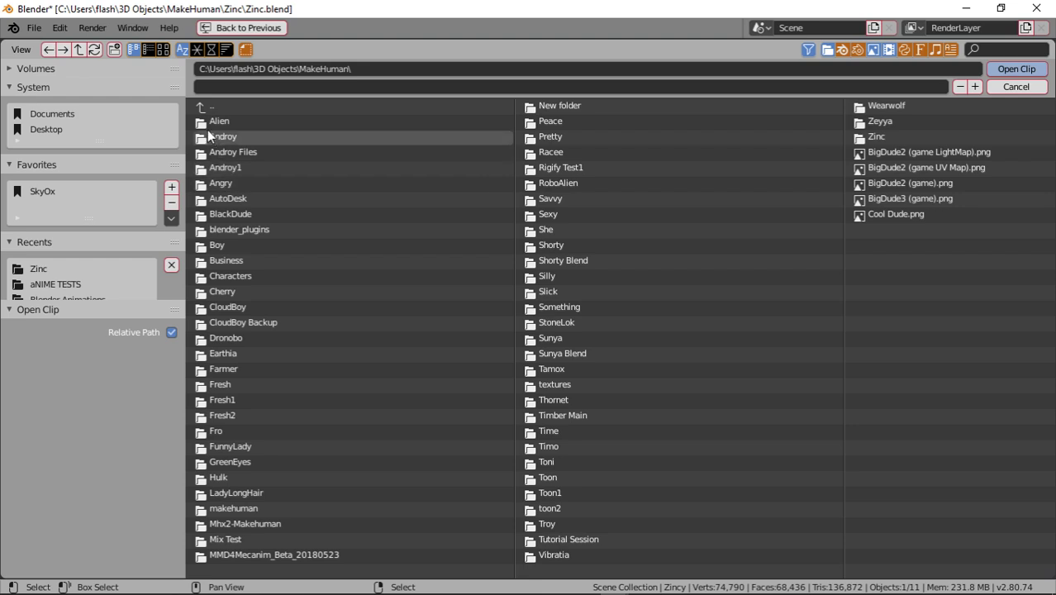
{"action": "left_click", "coordinate": [200, 109]}
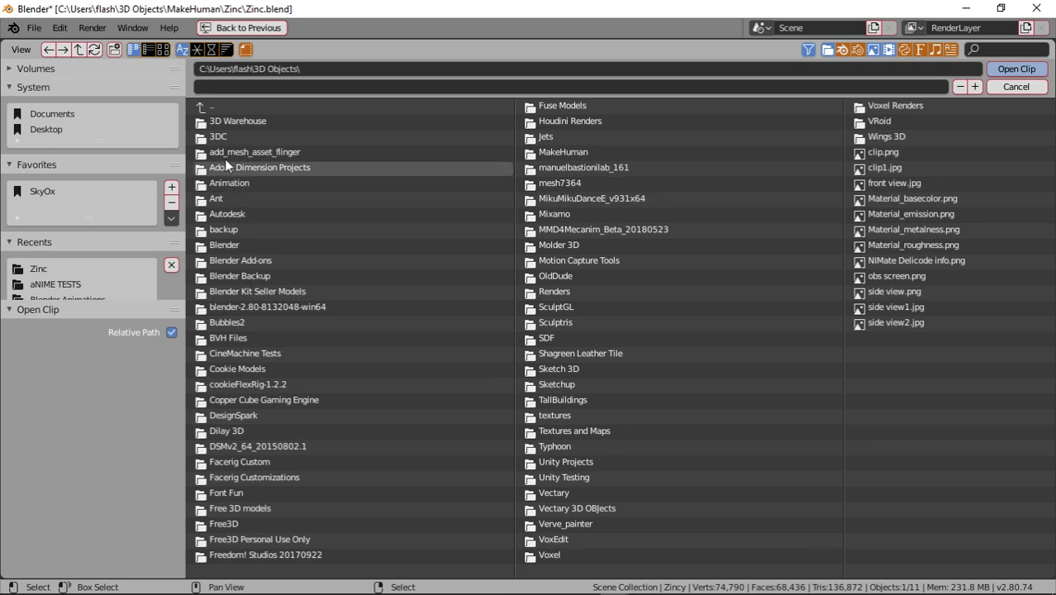
{"action": "left_click", "coordinate": [203, 106]}
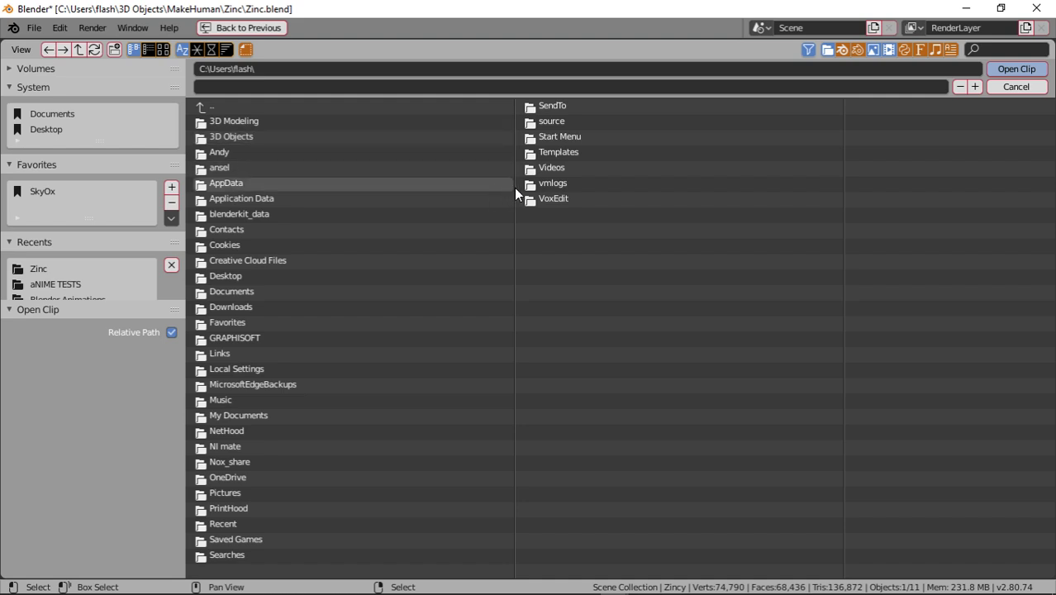
{"action": "left_click", "coordinate": [546, 169]}
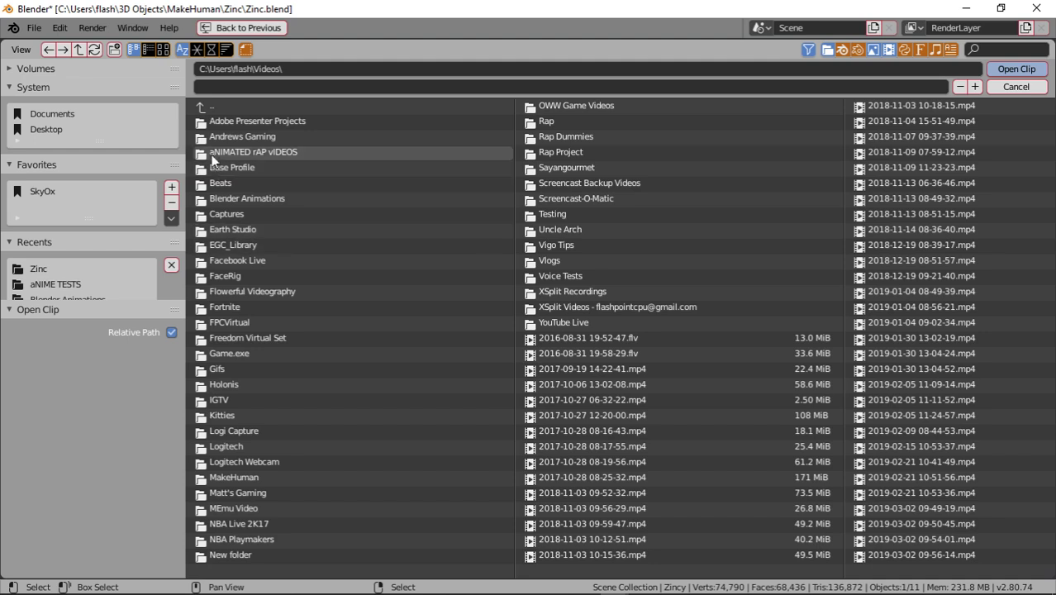
{"action": "left_click", "coordinate": [239, 200]}
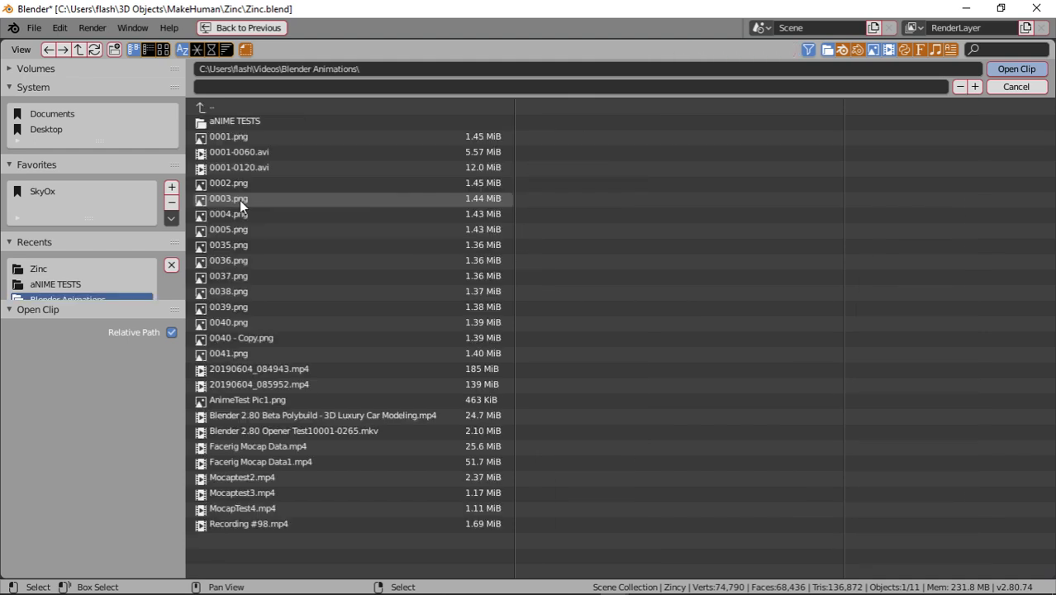
{"action": "left_click", "coordinate": [259, 449]}
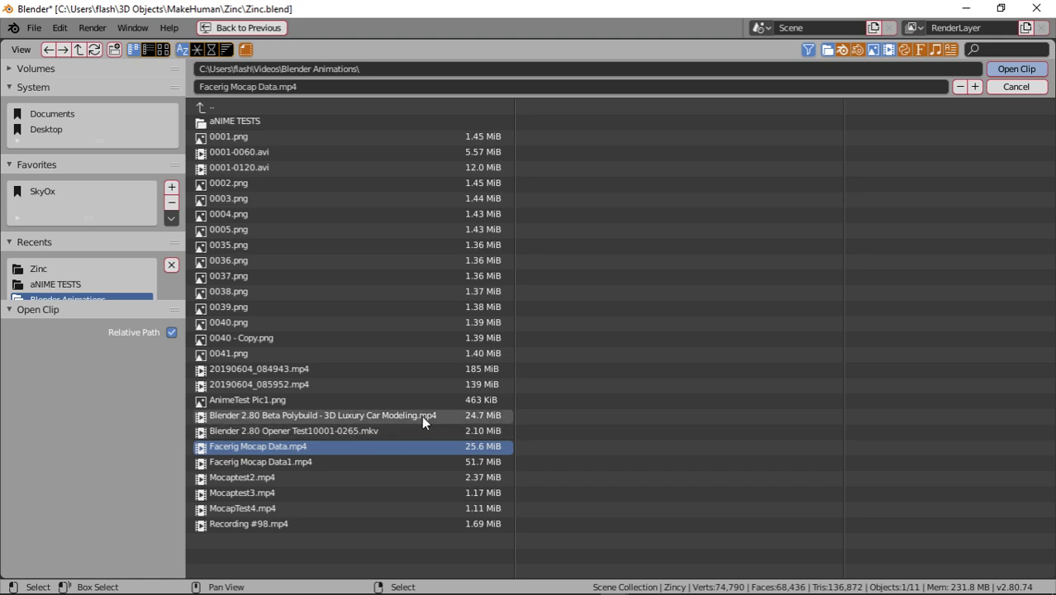
{"action": "left_click", "coordinate": [1019, 70]}
Enlarge the tracking graph area, raise the clip editor's upper edge slightly, and detect trackable features in the clip at frame 1.
{"action": "scroll", "coordinate": [435, 315], "scroll_direction": "down", "scroll_amount": 4}
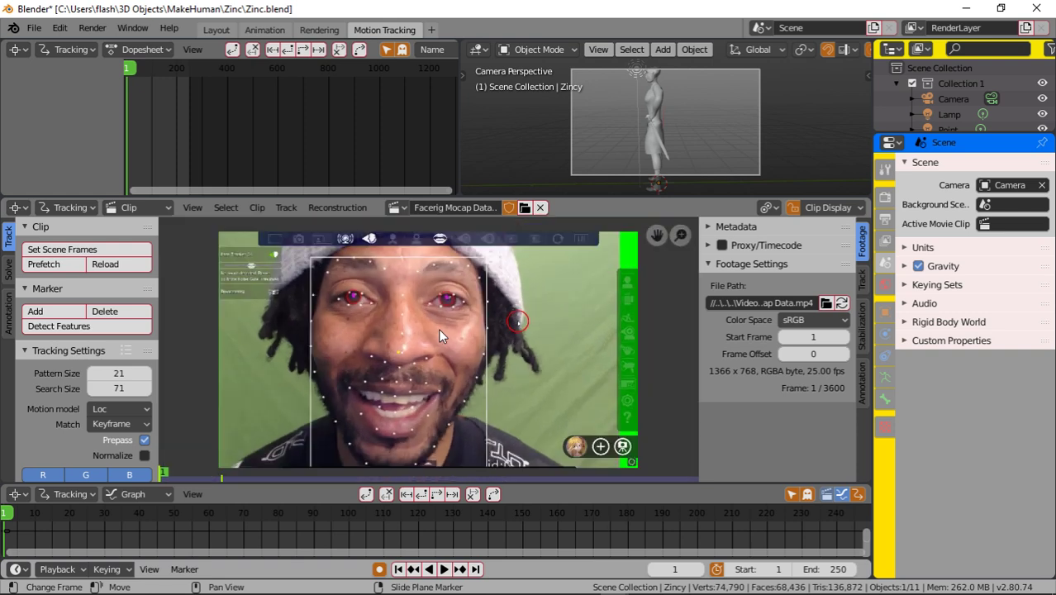
{"action": "scroll", "coordinate": [438, 335], "scroll_direction": "up", "scroll_amount": 1}
{"action": "middle_click_drag", "start_coordinate": [422, 336], "coordinate": [403, 323]}
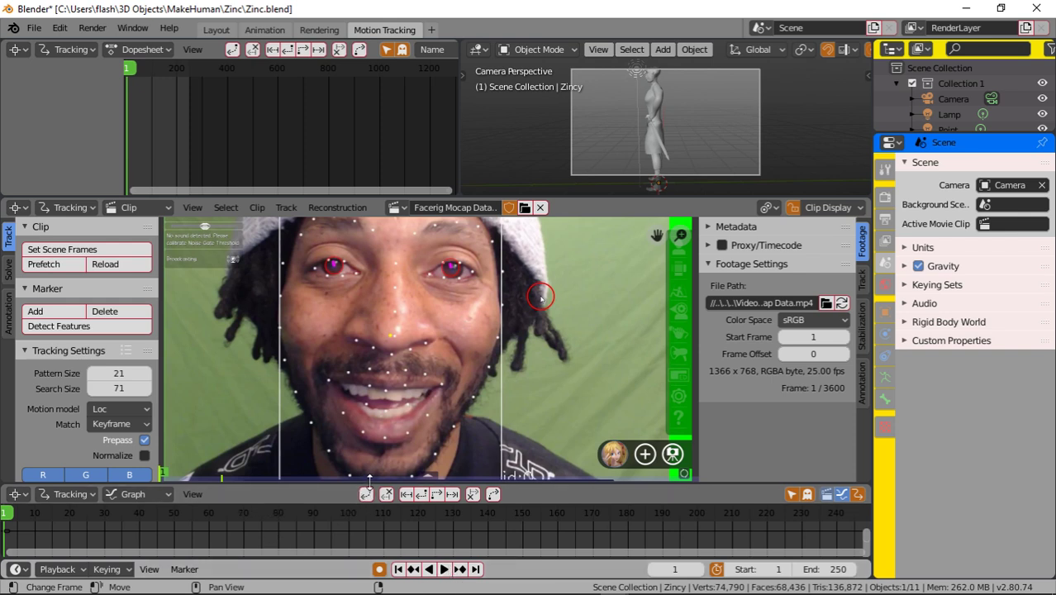
{"action": "left_click_drag", "start_coordinate": [366, 485], "coordinate": [370, 414]}
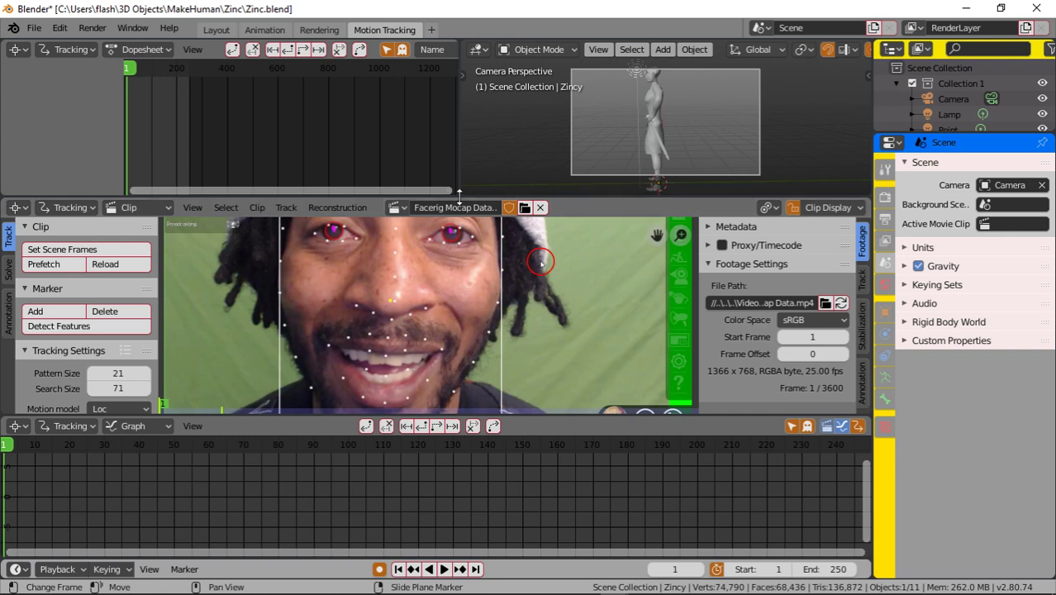
{"action": "left_click_drag", "start_coordinate": [459, 197], "coordinate": [473, 185]}
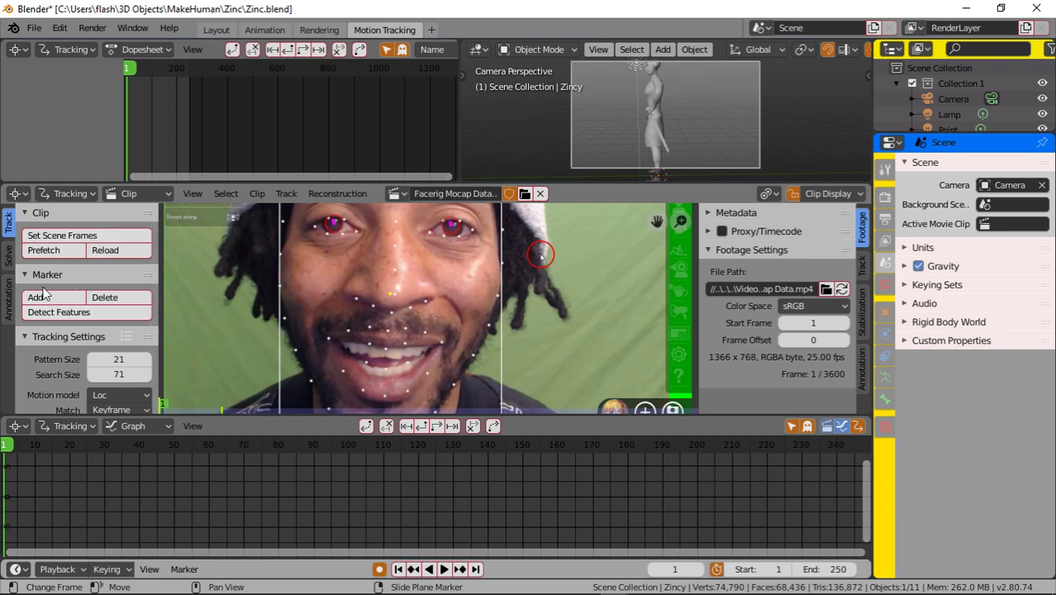
{"action": "left_click", "coordinate": [80, 318]}
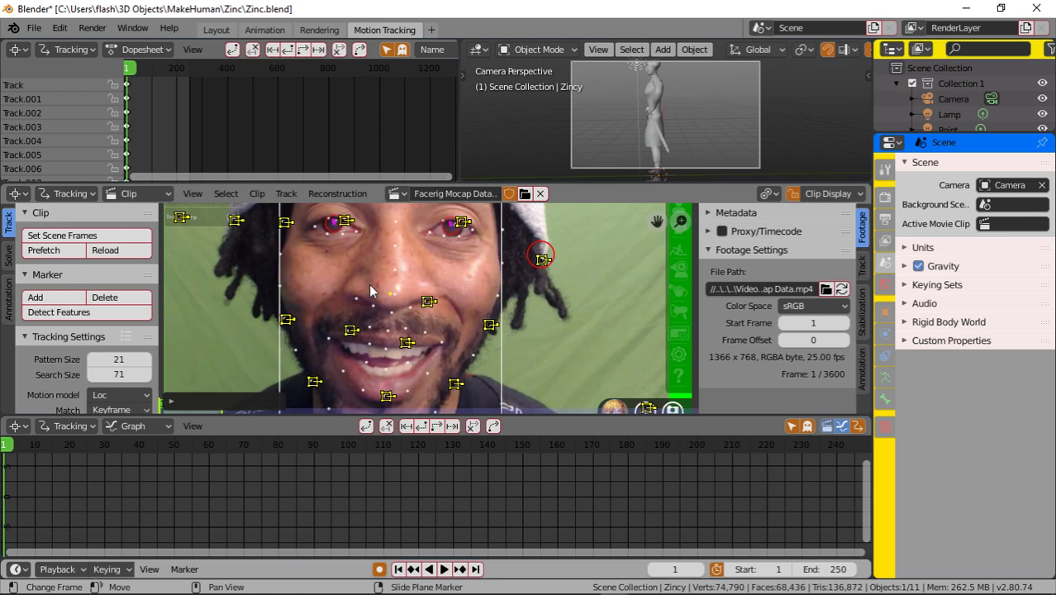
Move the tracking marker on the cheek crease beside the nose onto the white facial dot centred just below the nose.
{"action": "left_click", "coordinate": [595, 310]}
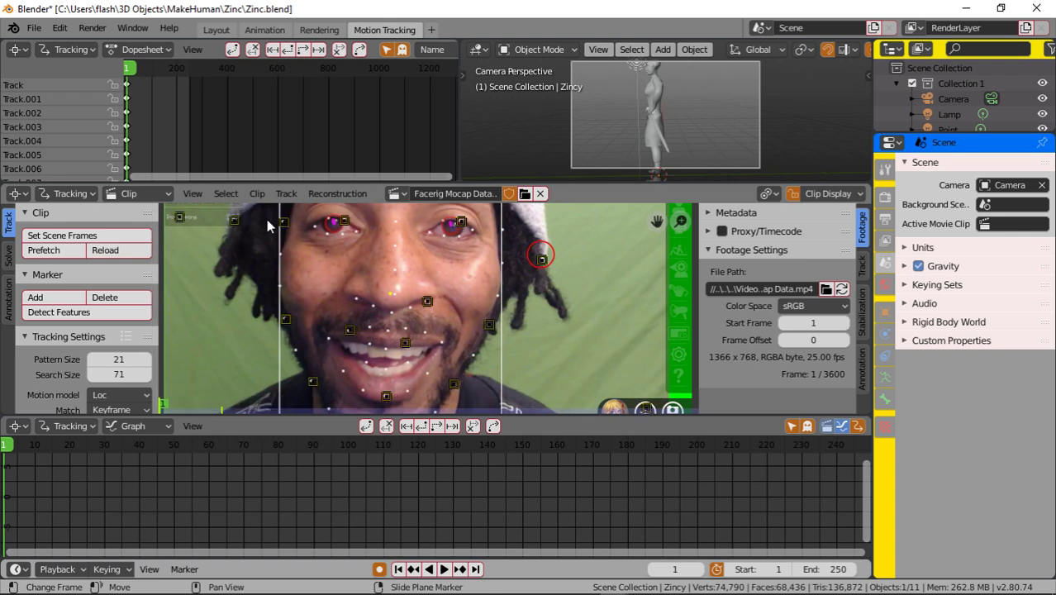
{"action": "key", "text": "a"}
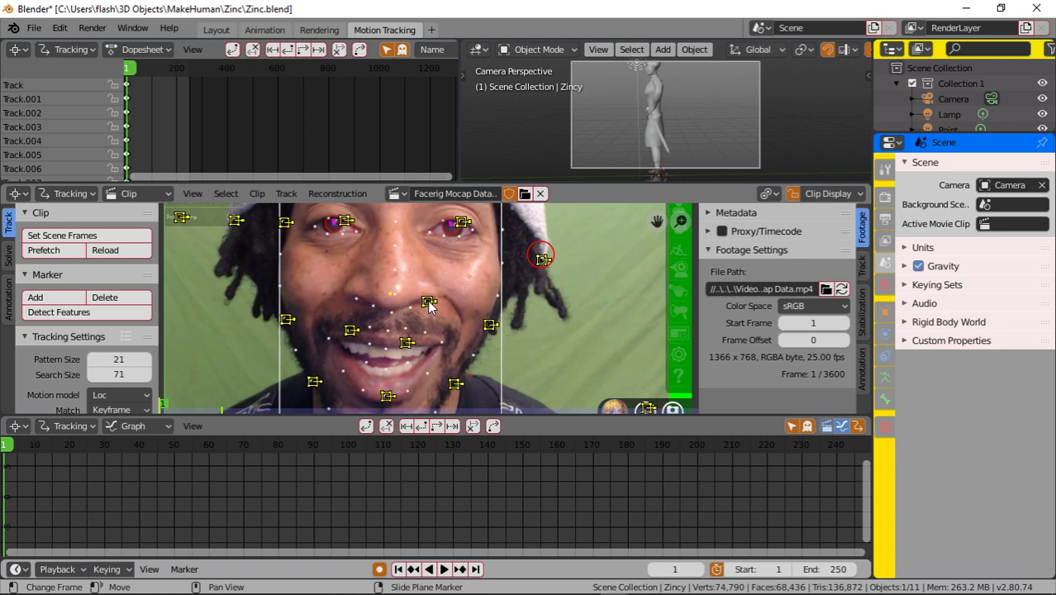
{"action": "left_click_drag", "start_coordinate": [427, 302], "coordinate": [394, 312]}
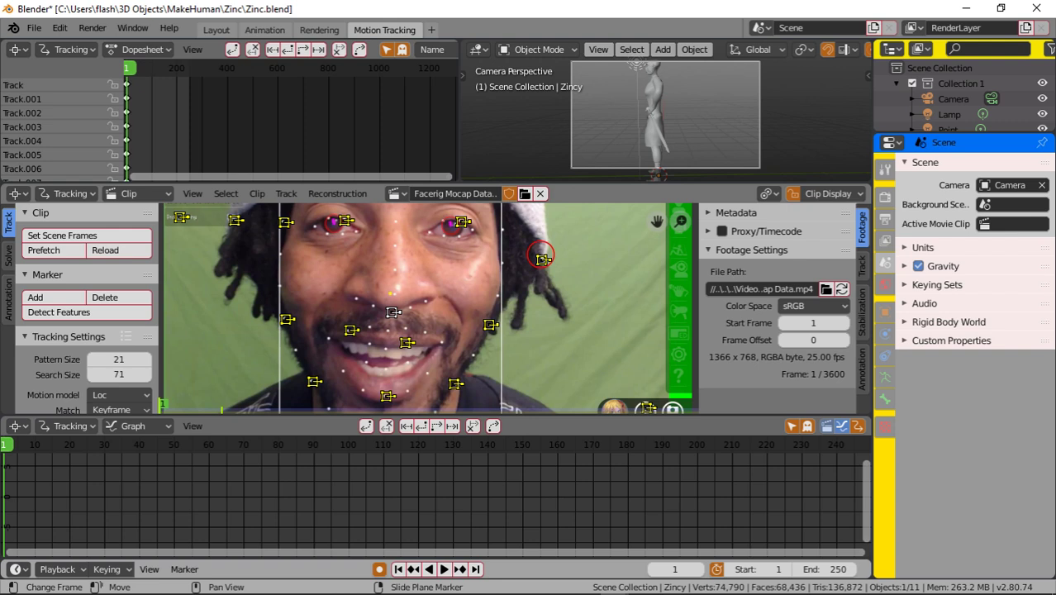
{"action": "left_click_drag", "start_coordinate": [393, 312], "coordinate": [394, 312]}
{"action": "scroll", "coordinate": [426, 299], "scroll_direction": "up", "scroll_amount": 6}
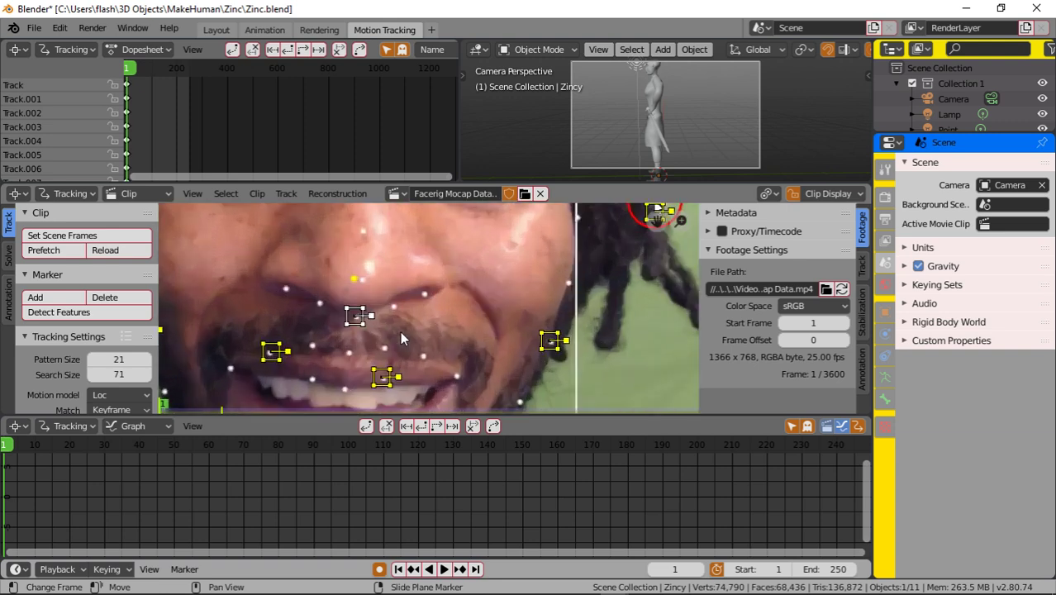
{"action": "scroll", "coordinate": [400, 334], "scroll_direction": "up", "scroll_amount": 1}
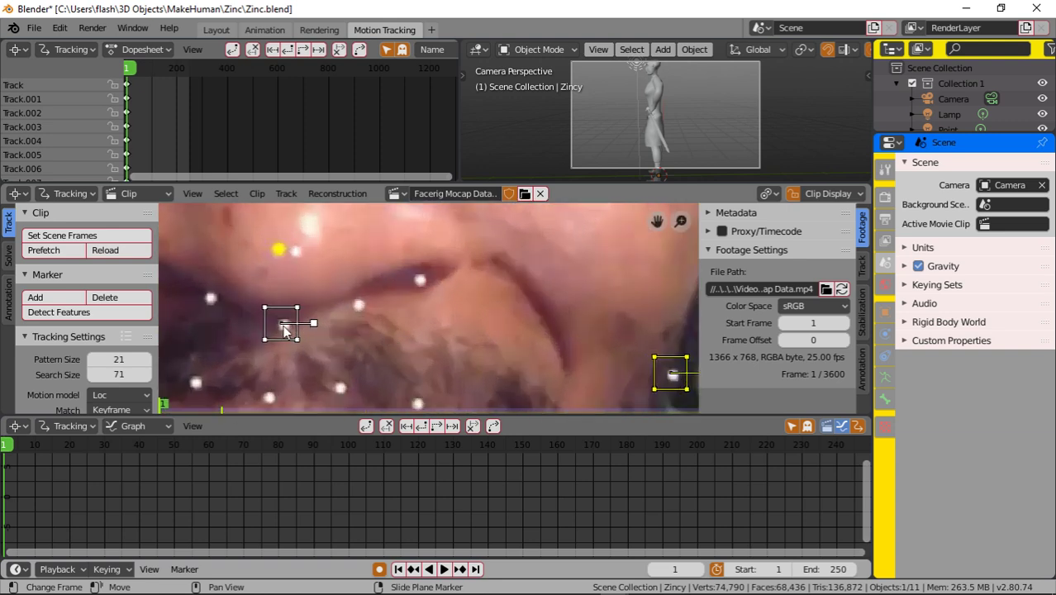
{"action": "left_click_drag", "start_coordinate": [282, 325], "coordinate": [286, 329]}
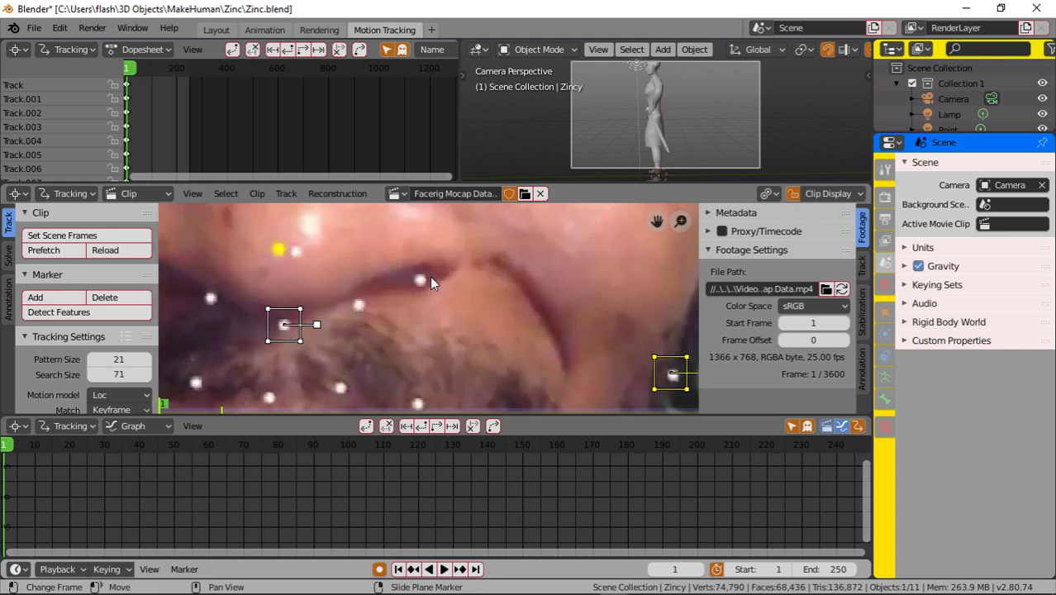
Move the tracking marker beside the iris of the eye on the image's left side onto that eye's magenta pupil centre.
{"action": "scroll", "coordinate": [354, 282], "scroll_direction": "down", "scroll_amount": 2}
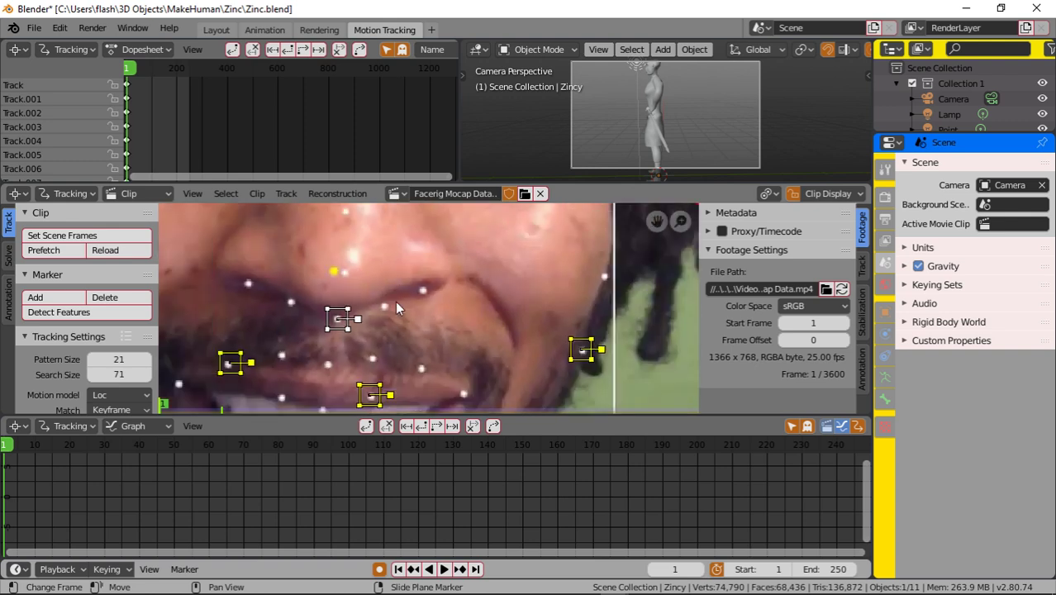
{"action": "scroll", "coordinate": [395, 301], "scroll_direction": "down", "scroll_amount": 1}
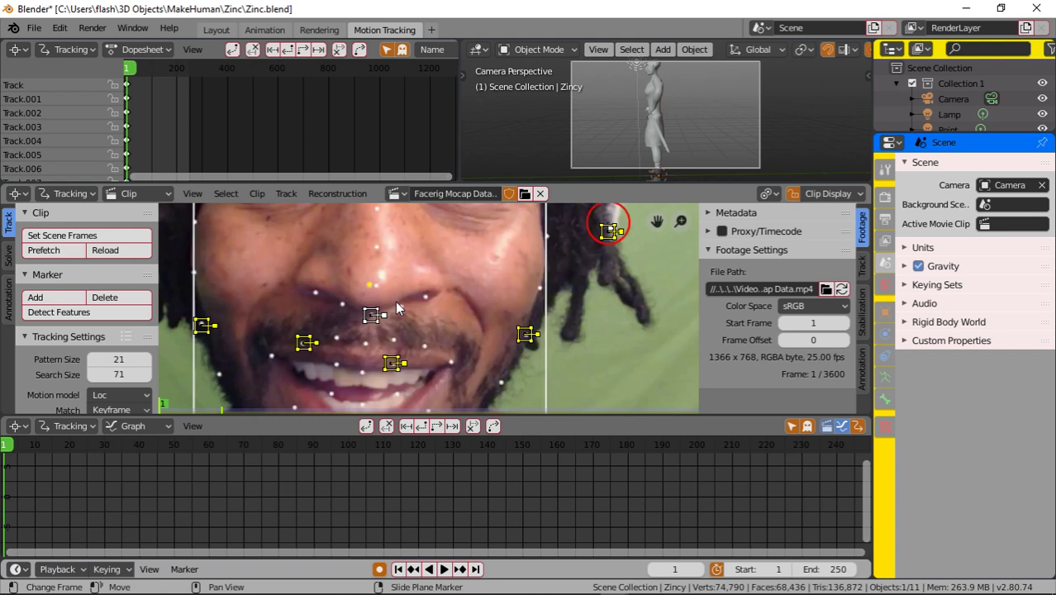
{"action": "scroll", "coordinate": [395, 301], "scroll_direction": "down", "scroll_amount": 3}
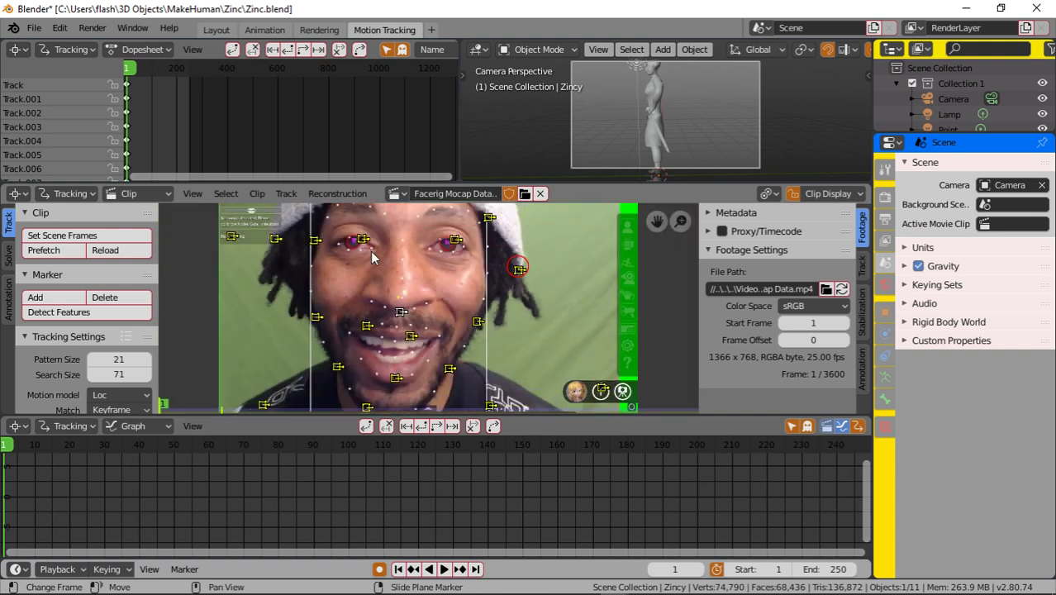
{"action": "scroll", "coordinate": [388, 264], "scroll_direction": "up", "scroll_amount": 4}
{"action": "middle_click_drag", "start_coordinate": [392, 261], "coordinate": [449, 356]}
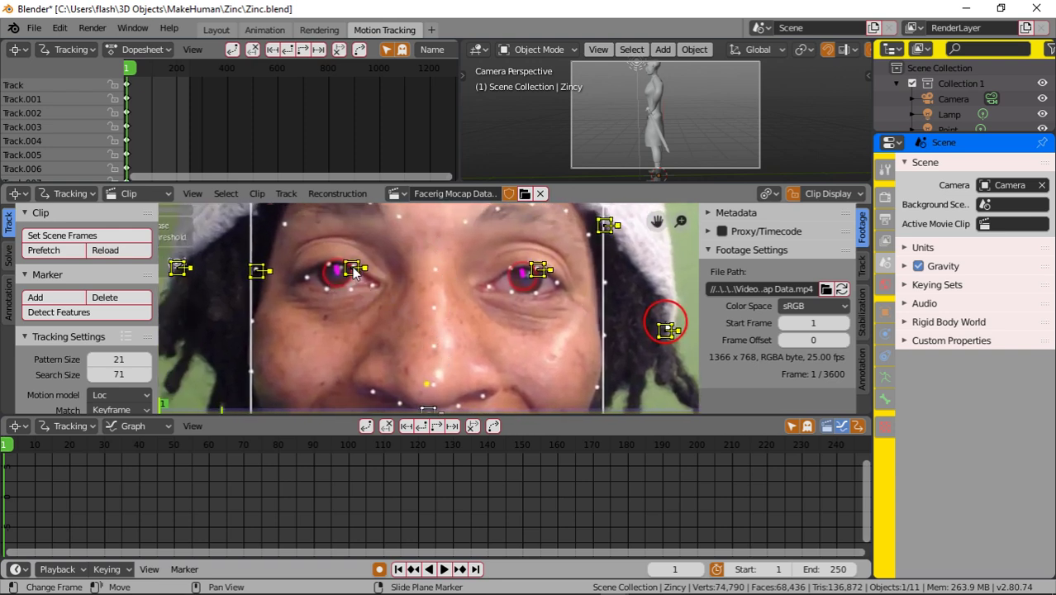
{"action": "scroll", "coordinate": [352, 268], "scroll_direction": "up", "scroll_amount": 2}
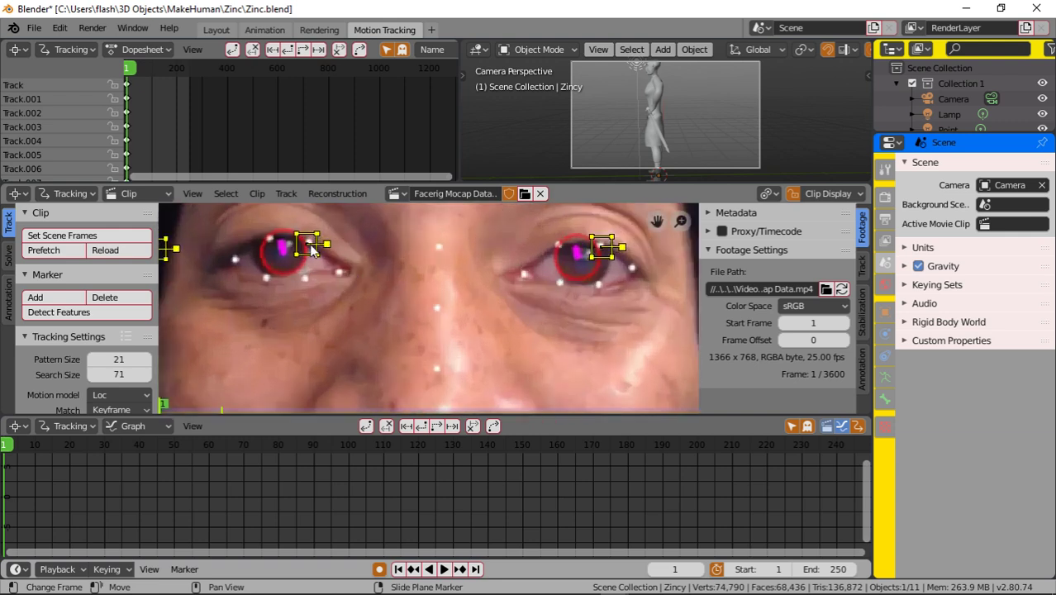
{"action": "left_click_drag", "start_coordinate": [311, 252], "coordinate": [284, 248]}
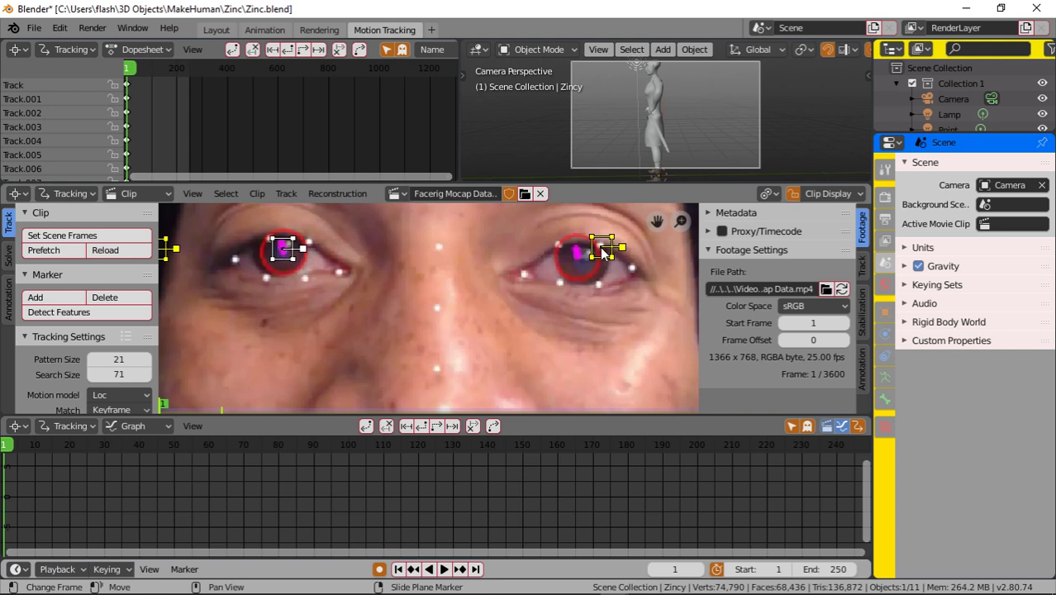
Move the misplaced tracking marker above the image-right eye onto that eye's magenta pupil dot.
{"action": "left_click_drag", "start_coordinate": [604, 251], "coordinate": [583, 256]}
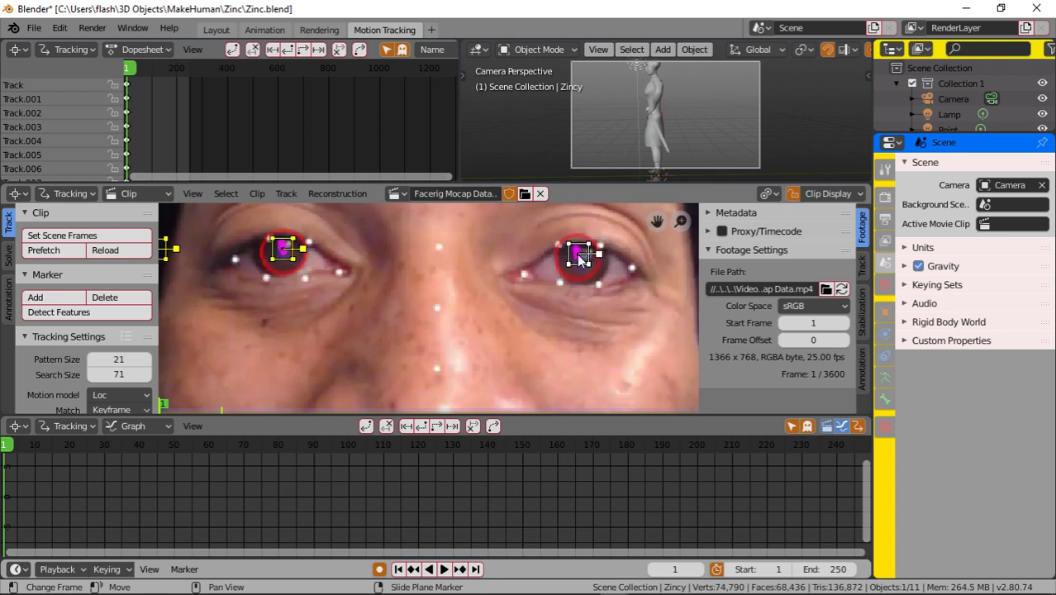
{"action": "scroll", "coordinate": [400, 293], "scroll_direction": "down", "scroll_amount": 5}
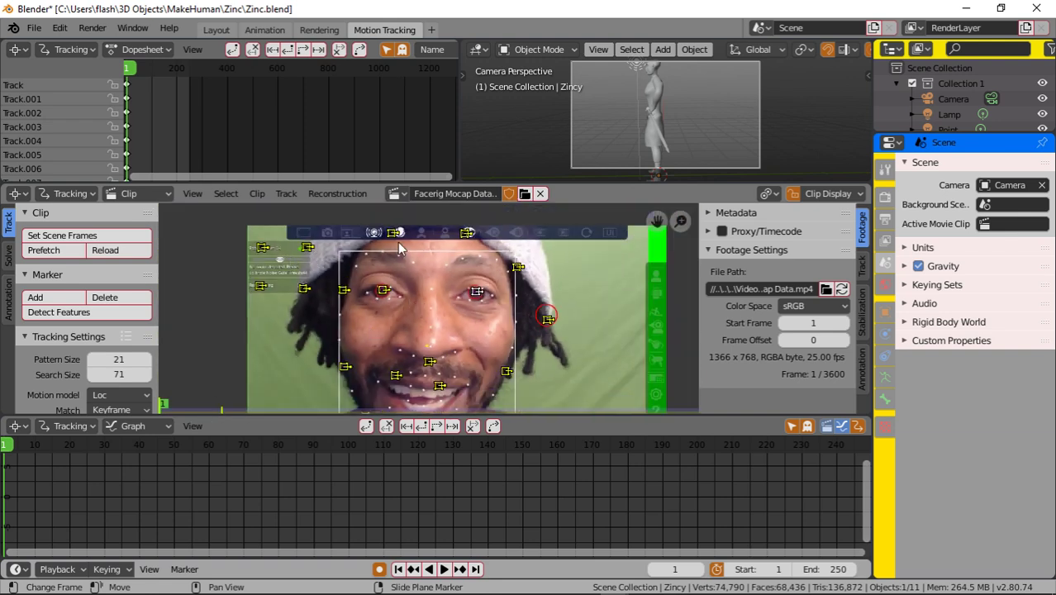
Delete the six tracks on the overlay graphics: two on the icon strip above the head and four on the tracker status box.
{"action": "left_click", "coordinate": [454, 243]}
{"action": "key", "text": "alt+a"}
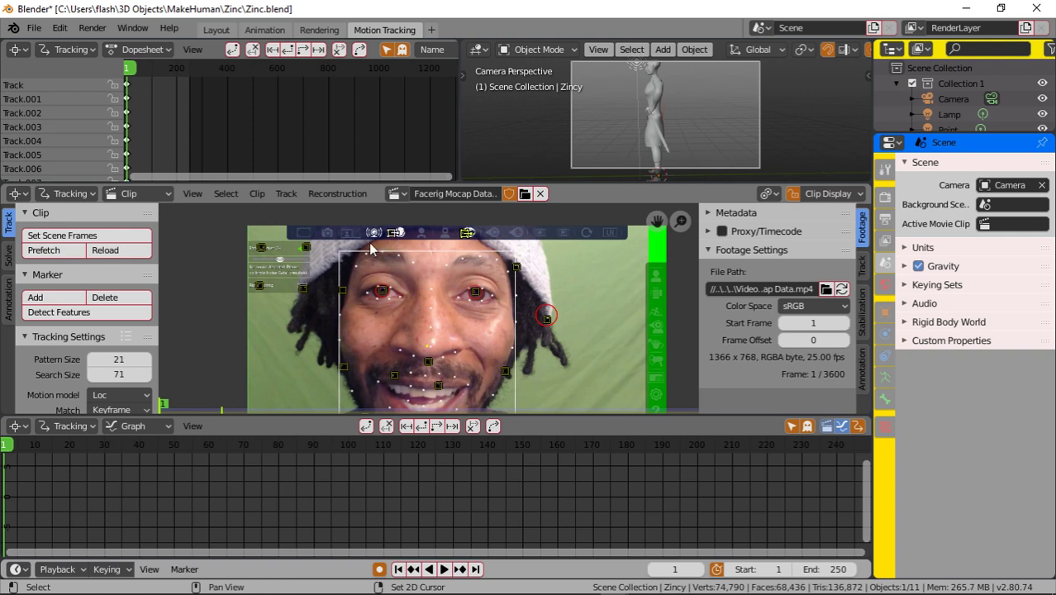
{"action": "left_click", "coordinate": [303, 246], "text": "shift"}
{"action": "left_click", "coordinate": [300, 285], "text": "shift"}
{"action": "left_click", "coordinate": [261, 247], "text": "shift"}
{"action": "left_click", "coordinate": [258, 286], "text": "shift"}
{"action": "left_click", "coordinate": [258, 286], "text": "shift"}
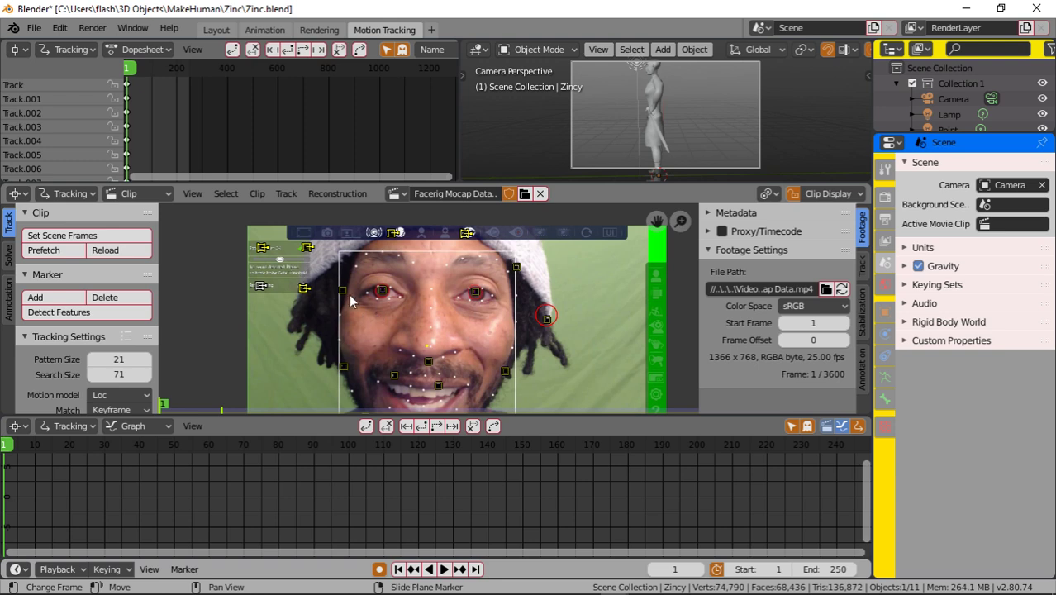
{"action": "scroll", "coordinate": [446, 354], "scroll_direction": "down", "scroll_amount": 2}
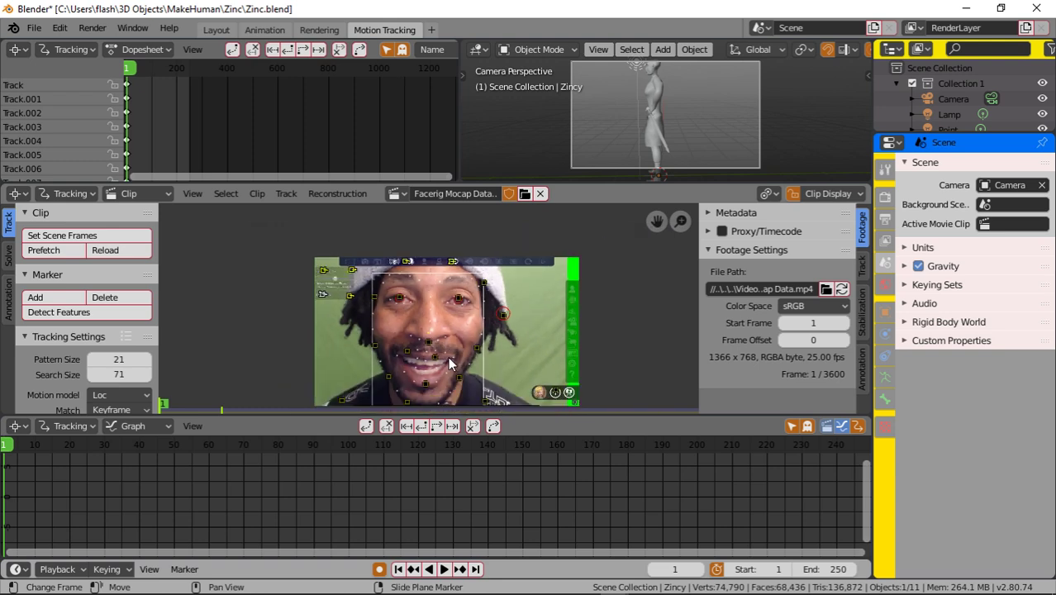
{"action": "scroll", "coordinate": [448, 357], "scroll_direction": "up", "scroll_amount": 2}
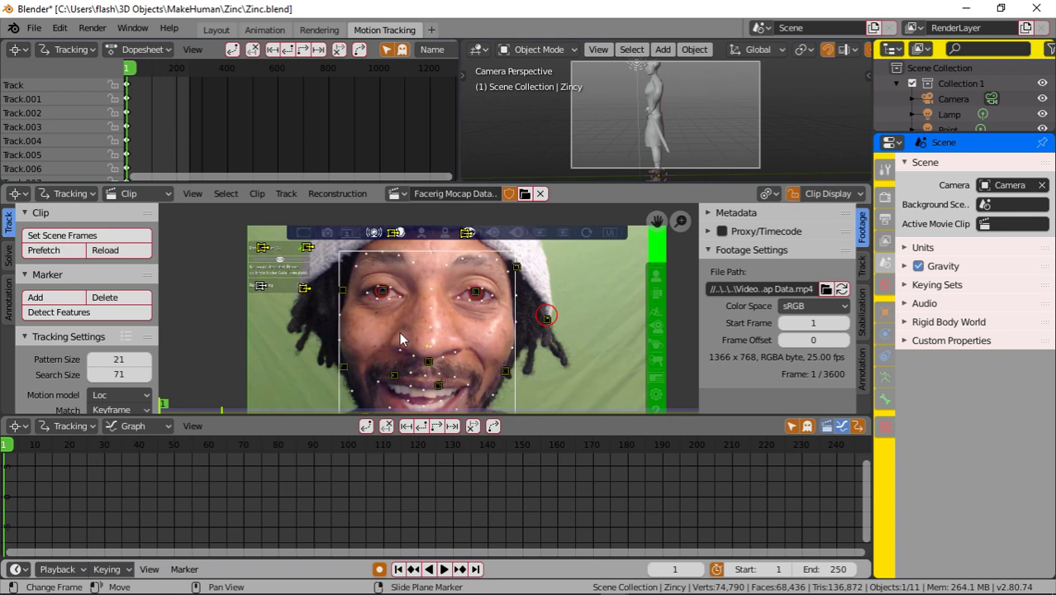
{"action": "key", "text": "x"}
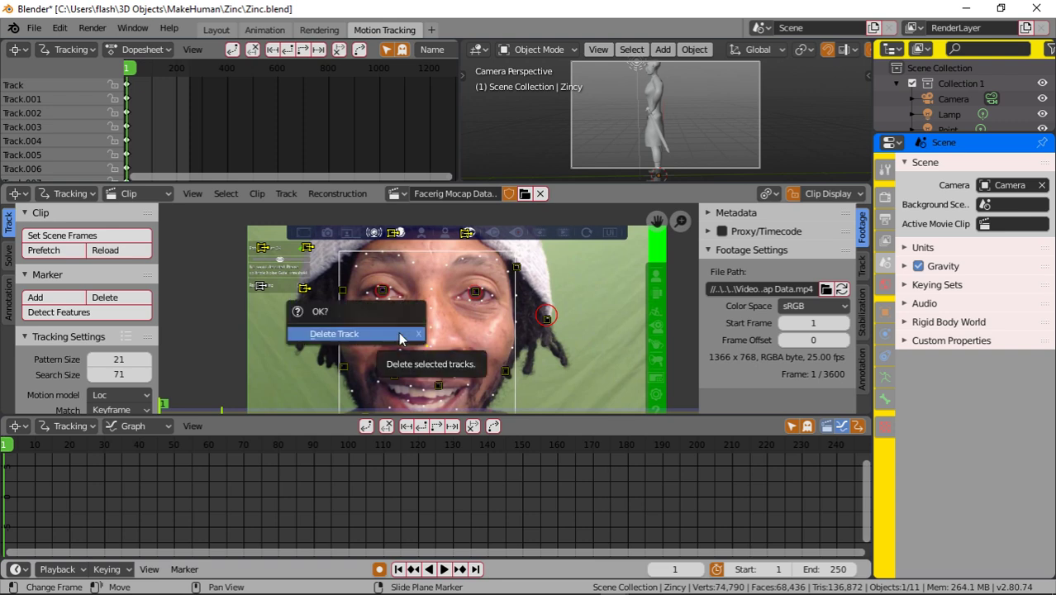
{"action": "left_click", "coordinate": [372, 335]}
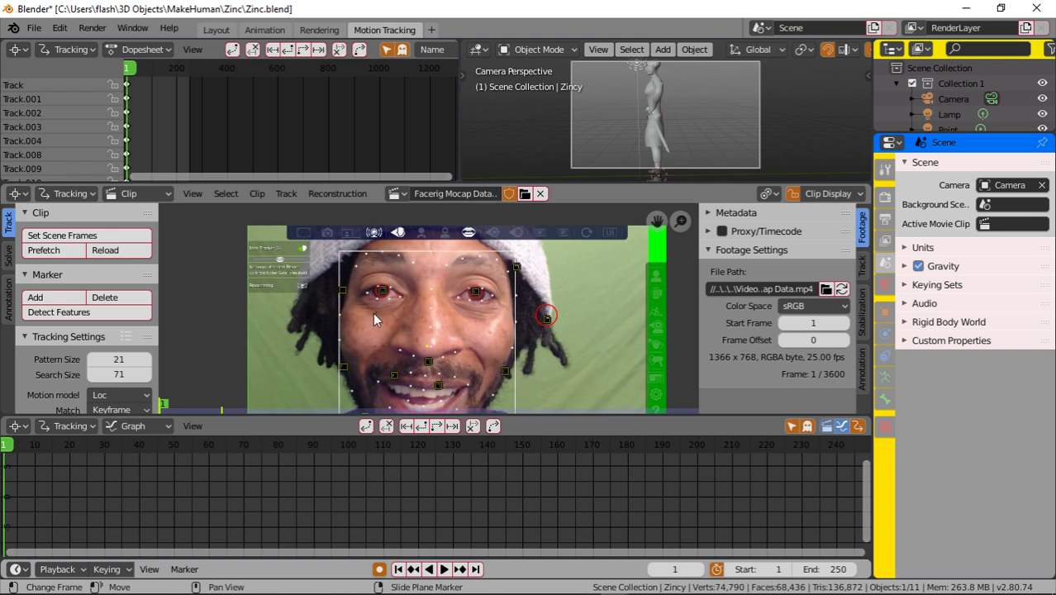
Delete the two tracks on the face outline near the eyes and the track on the circled spot in the hair.
{"action": "scroll", "coordinate": [351, 269], "scroll_direction": "up", "scroll_amount": 4}
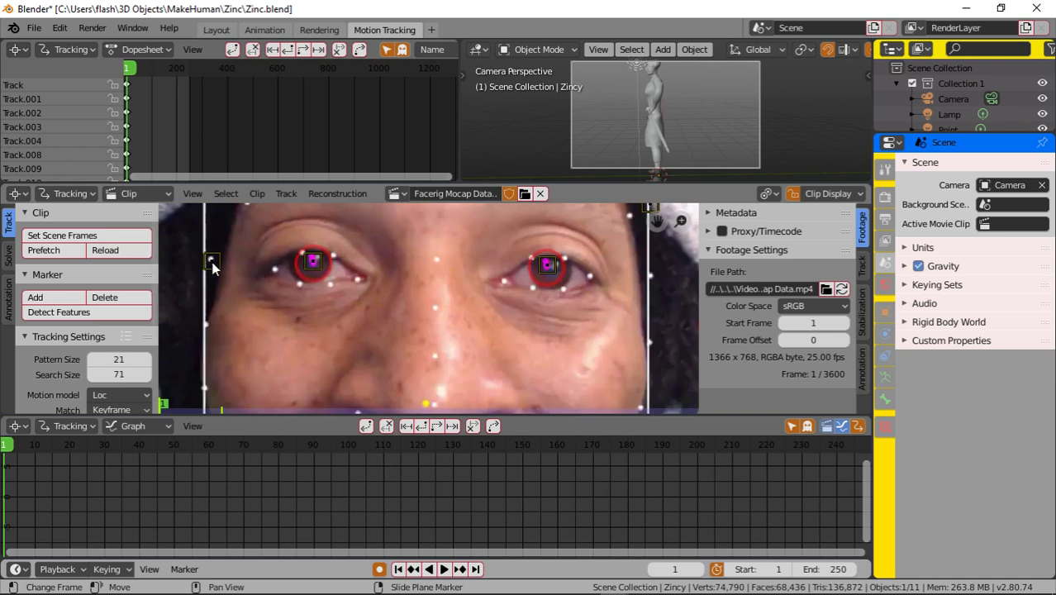
{"action": "scroll", "coordinate": [438, 288], "scroll_direction": "down", "scroll_amount": 2}
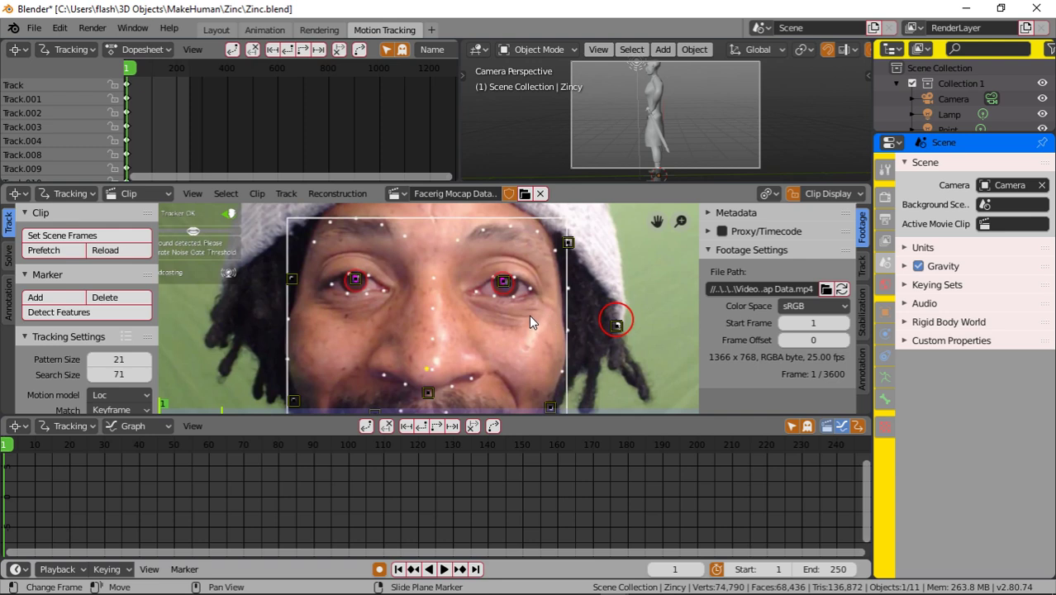
{"action": "left_click", "coordinate": [294, 279]}
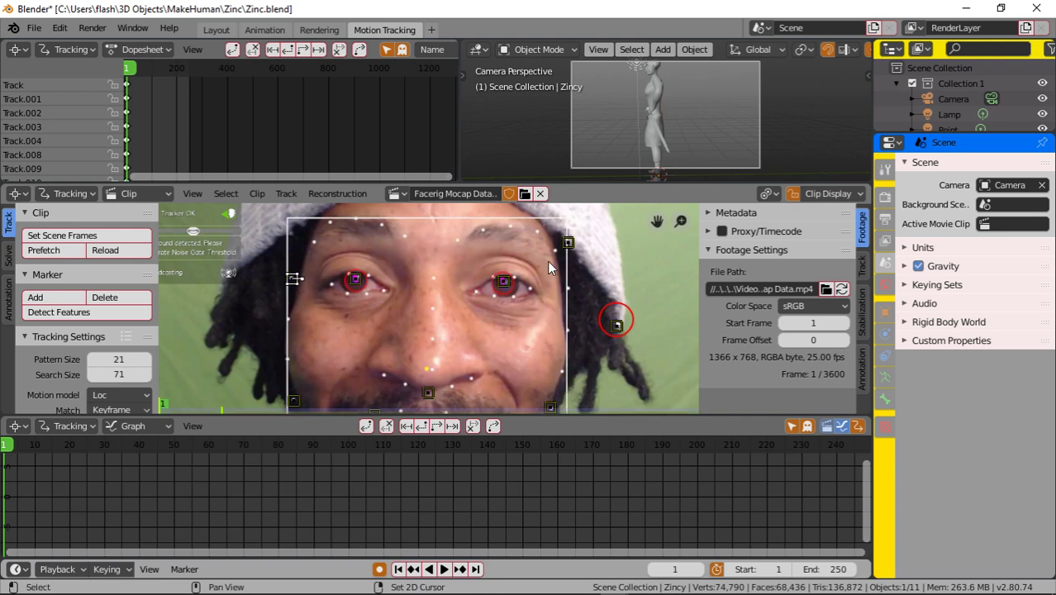
{"action": "left_click", "coordinate": [568, 242], "text": "shift"}
{"action": "key", "text": "x"}
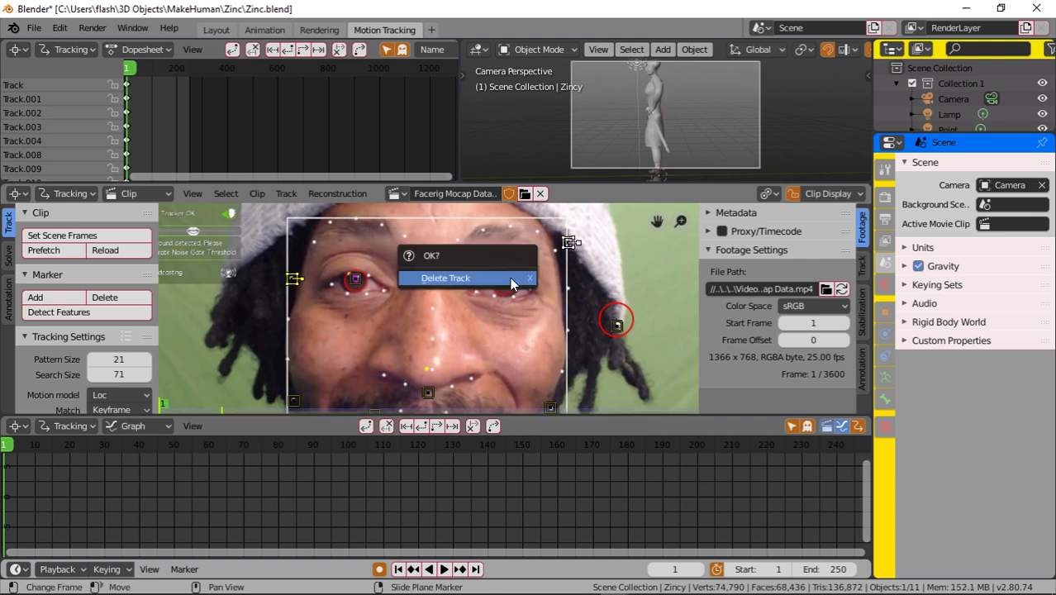
{"action": "left_click", "coordinate": [510, 281]}
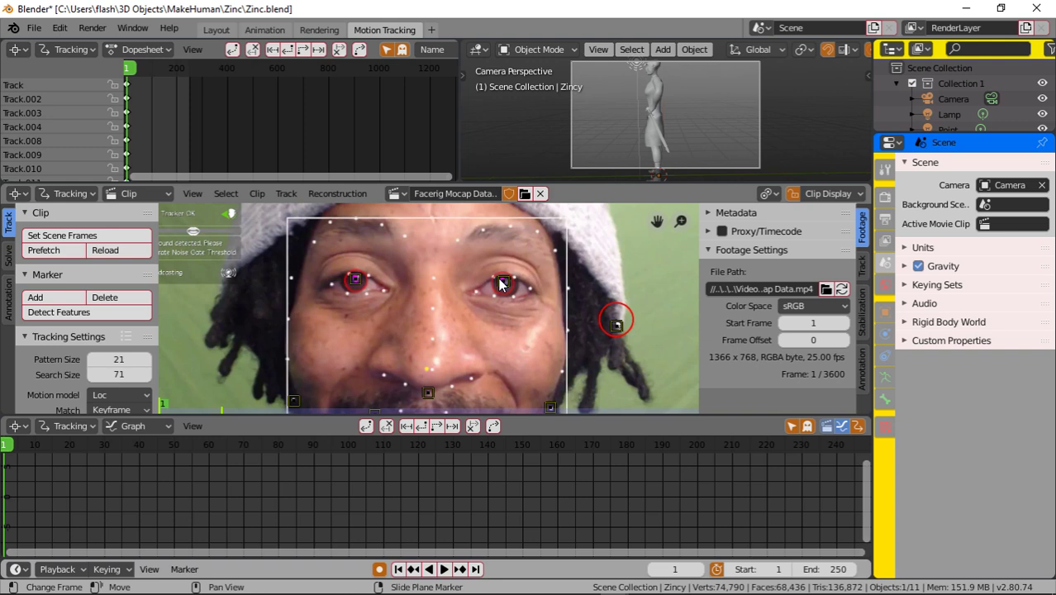
{"action": "left_click", "coordinate": [617, 325]}
{"action": "key", "text": "x"}
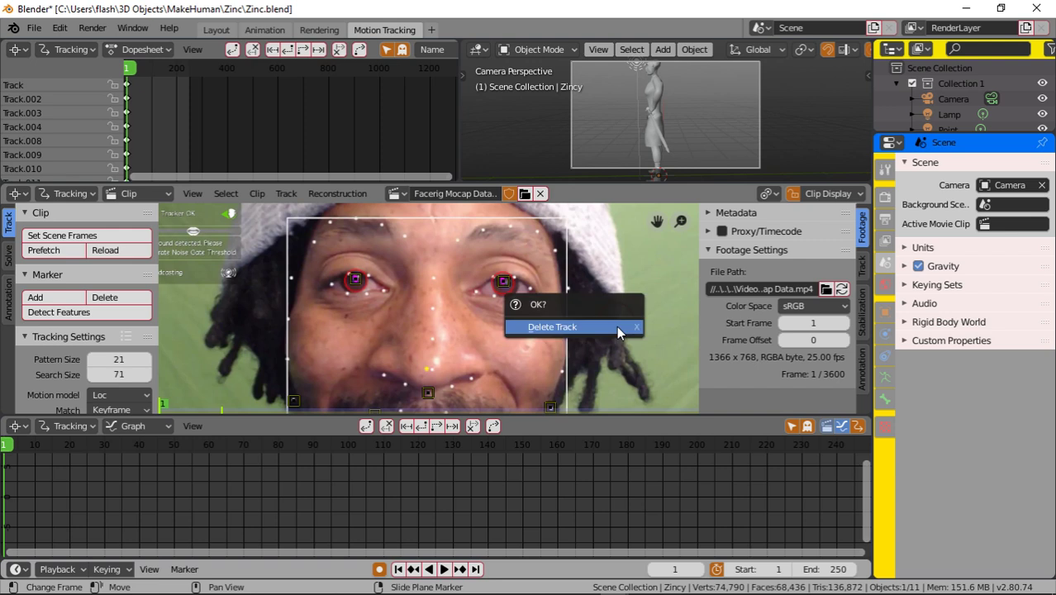
{"action": "left_click", "coordinate": [600, 324]}
Delete the track on the shirt lettering at the lower corner of the face bounding box.
{"action": "scroll", "coordinate": [566, 332], "scroll_direction": "down", "scroll_amount": 3}
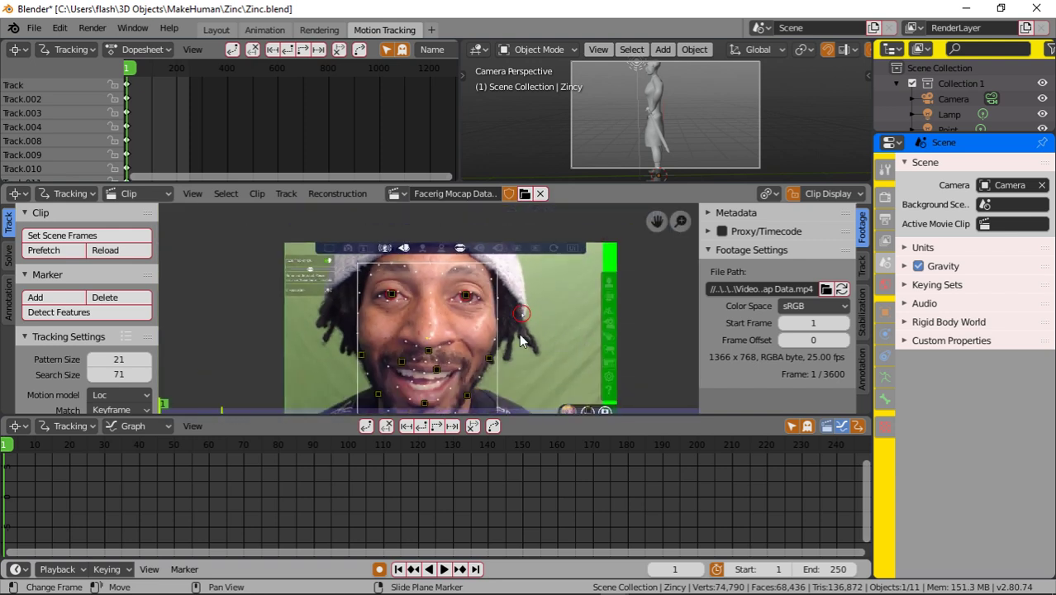
{"action": "scroll", "coordinate": [517, 249], "scroll_direction": "up", "scroll_amount": 4}
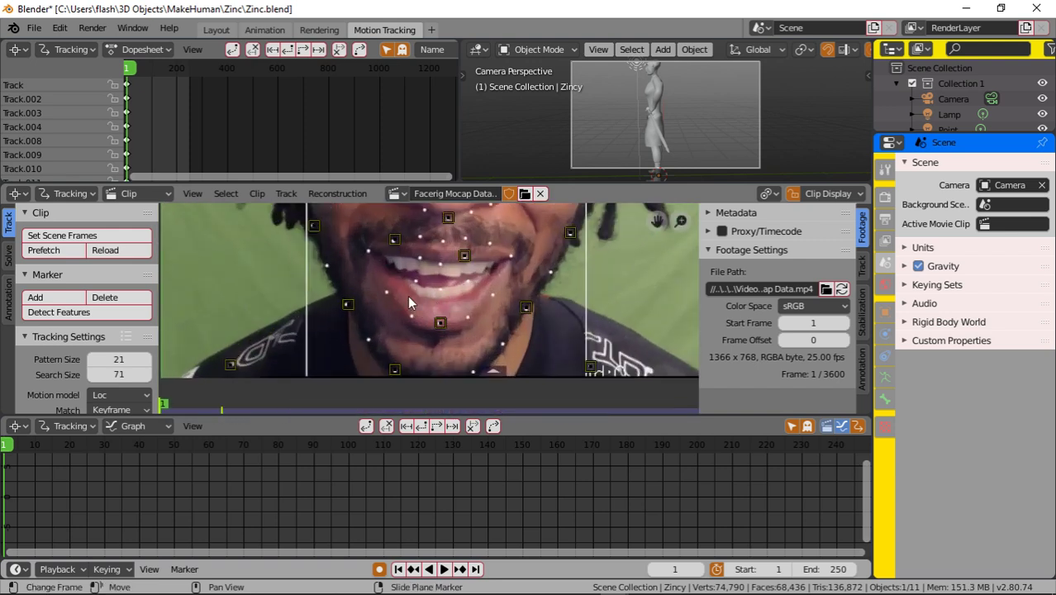
{"action": "middle_click_drag", "start_coordinate": [500, 321], "coordinate": [480, 270]}
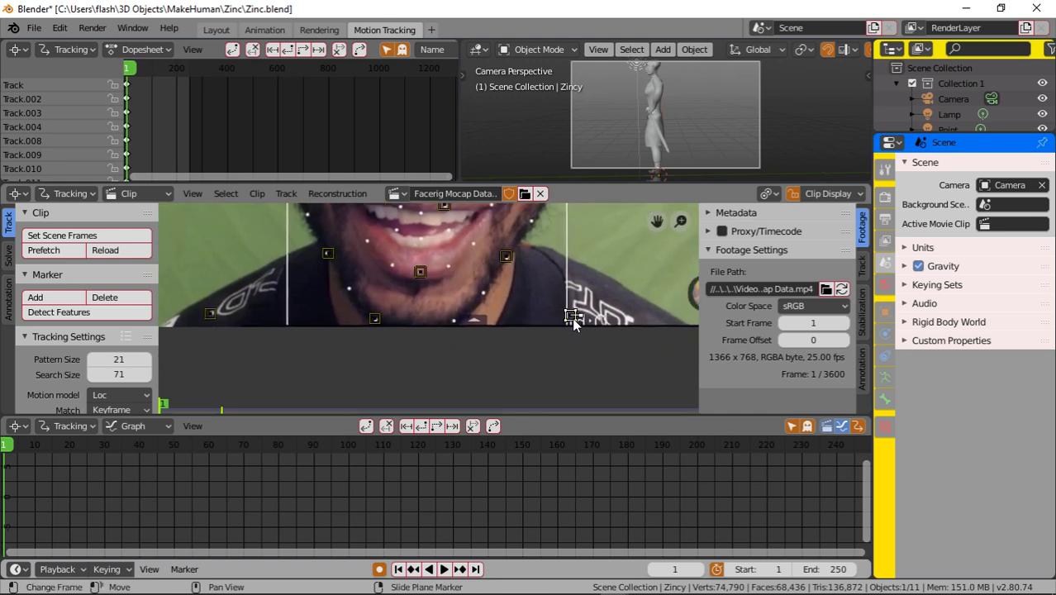
{"action": "key", "text": "x"}
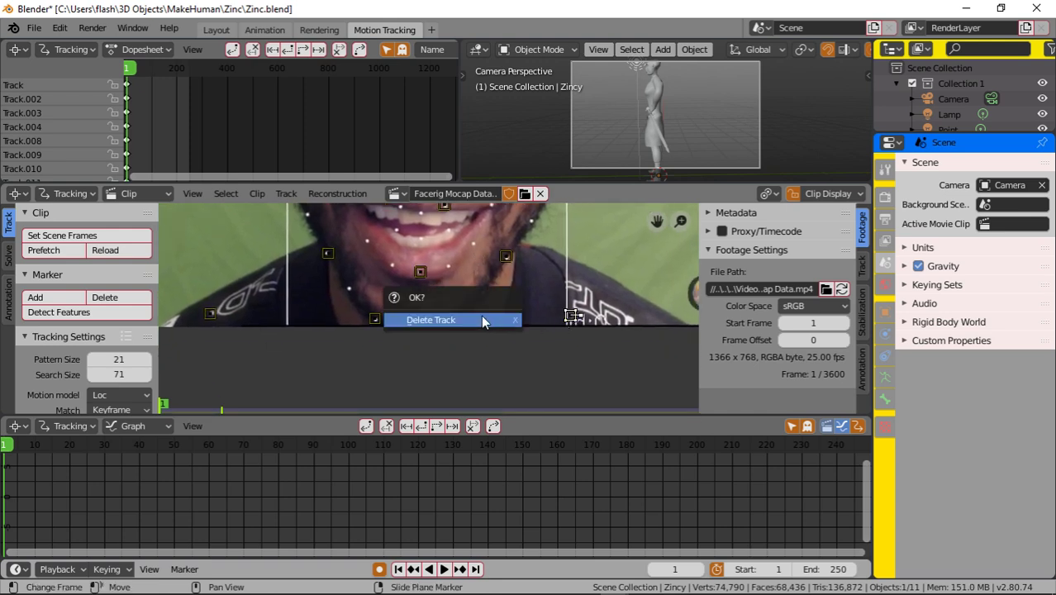
{"action": "left_click", "coordinate": [482, 320]}
Delete the track just below the lower lip.
{"action": "middle_click_drag", "start_coordinate": [424, 295], "coordinate": [411, 388]}
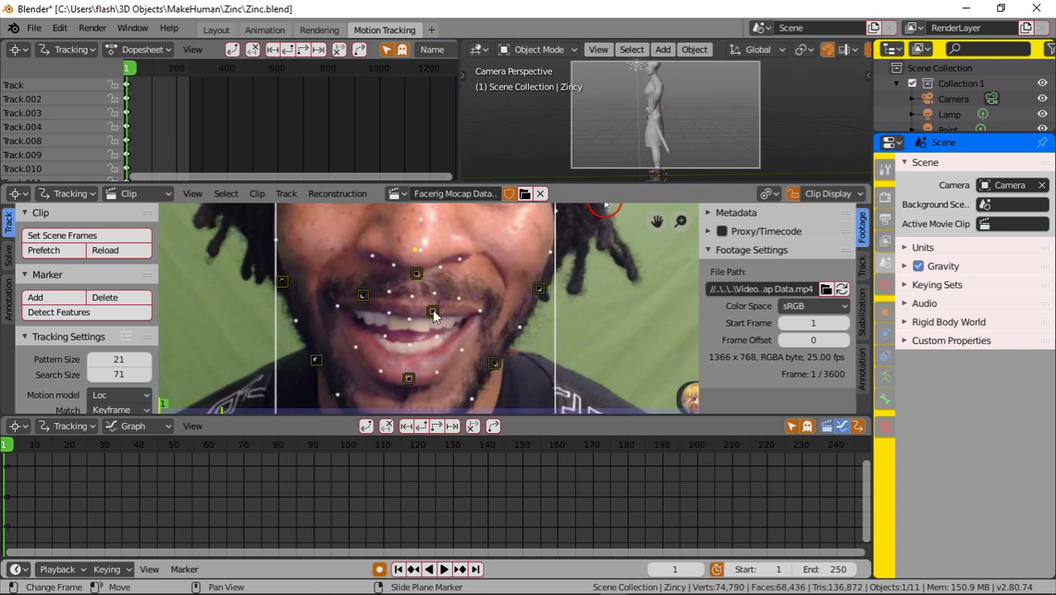
{"action": "left_click", "coordinate": [409, 380]}
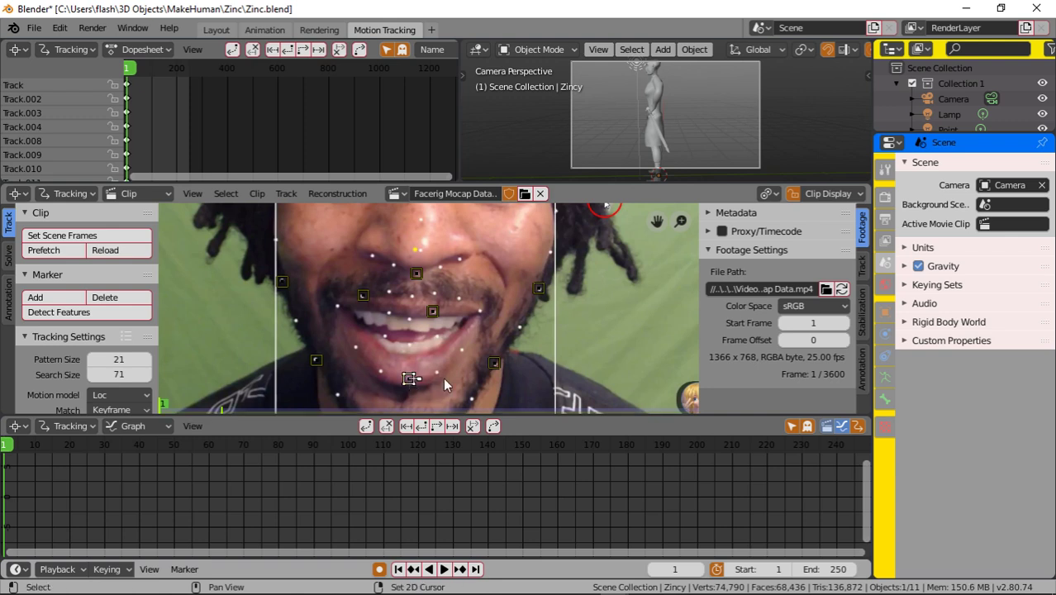
{"action": "left_click", "coordinate": [493, 363], "text": "shift"}
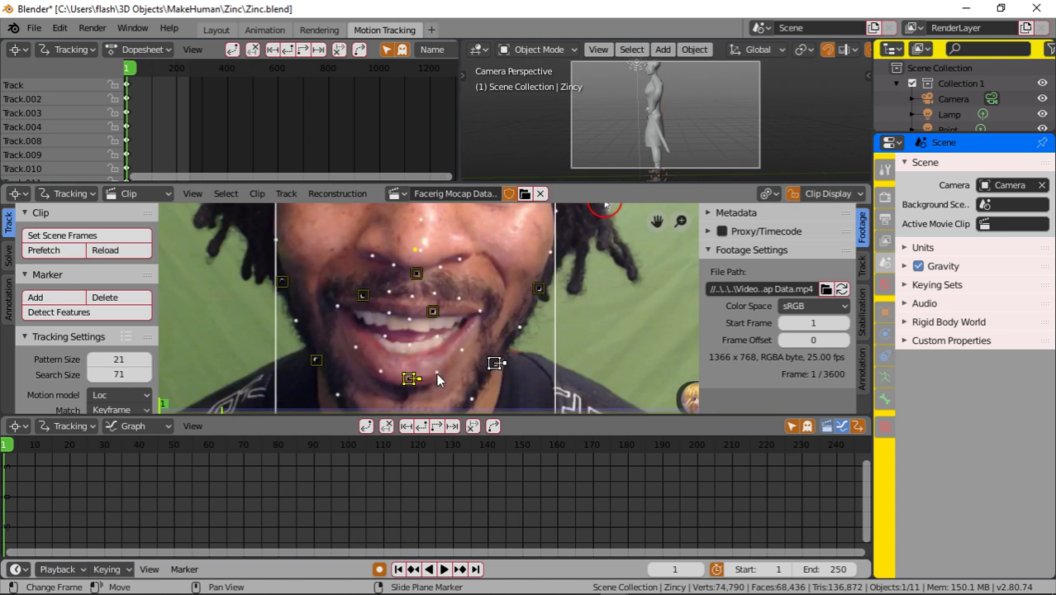
{"action": "left_click", "coordinate": [494, 364]}
{"action": "left_click", "coordinate": [413, 378]}
{"action": "key", "text": "x"}
{"action": "left_click", "coordinate": [416, 374]}
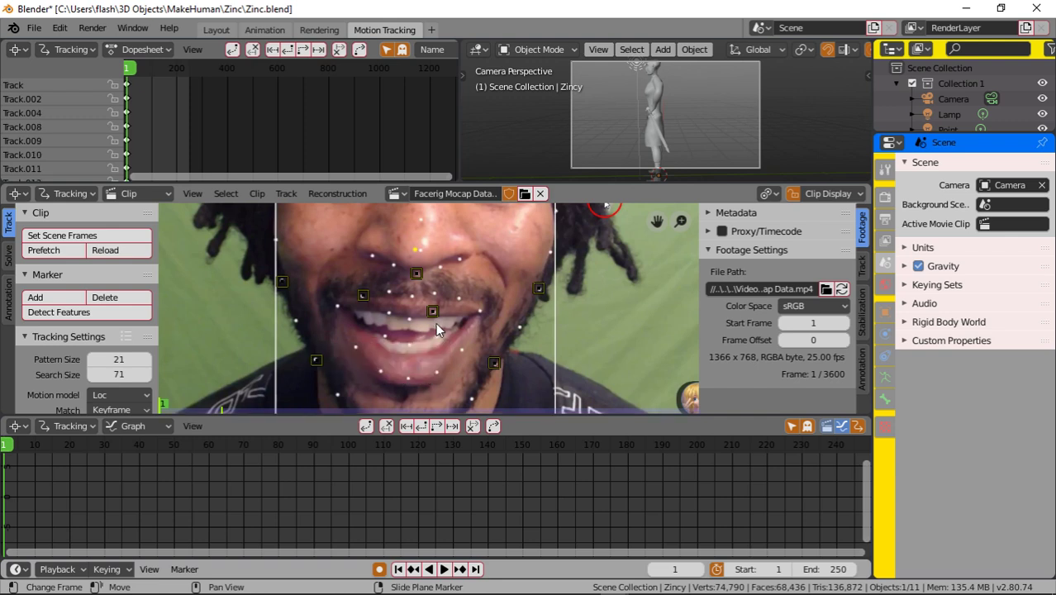
Delete the track on the upper teeth and the track on the moustache above the mouth.
{"action": "left_click", "coordinate": [436, 323]}
{"action": "left_click", "coordinate": [366, 302], "text": "shift"}
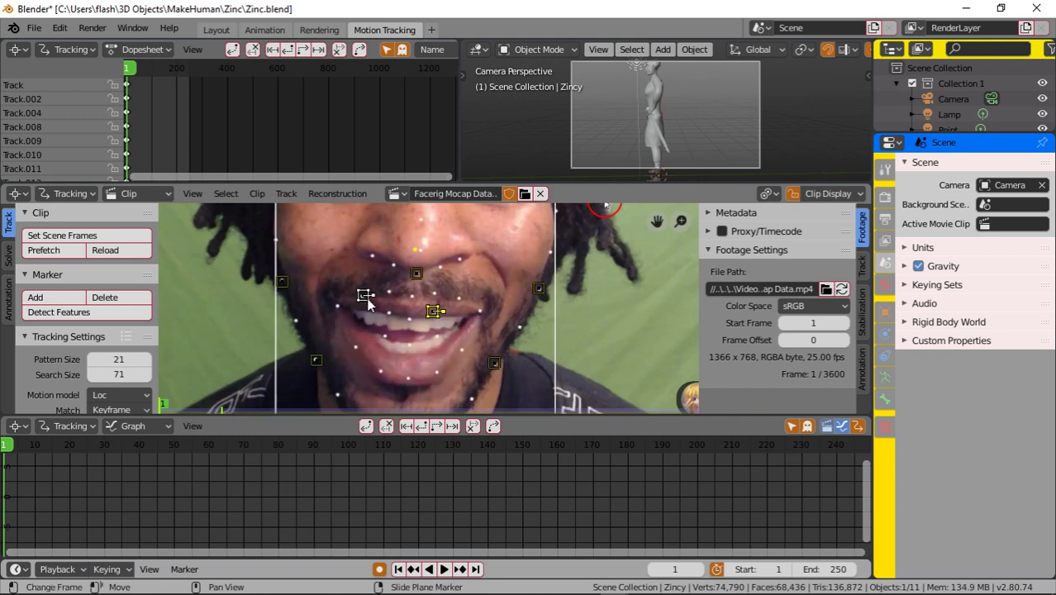
{"action": "key", "text": "x"}
{"action": "left_click", "coordinate": [407, 332]}
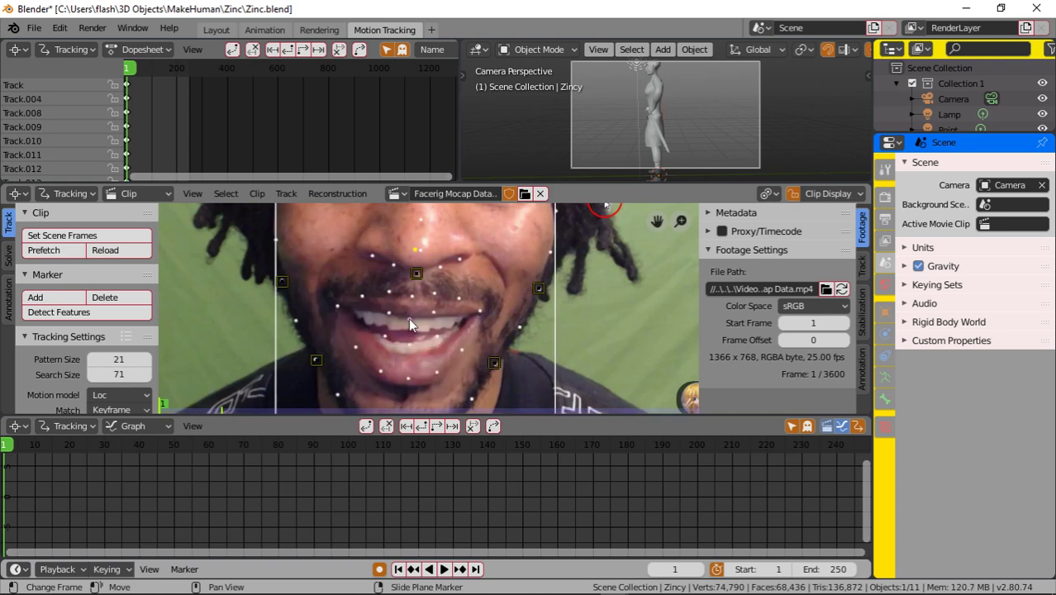
Disable the tracking marker directly beneath the nose.
{"action": "left_click", "coordinate": [418, 273]}
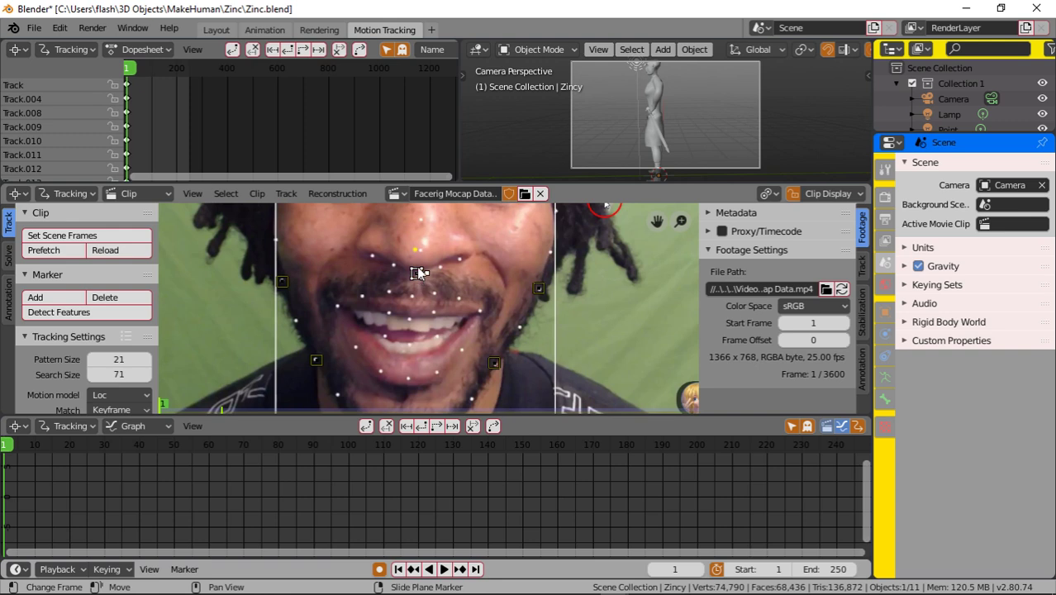
{"action": "middle_click_drag", "start_coordinate": [606, 205], "coordinate": [601, 267]}
{"action": "key", "text": "d"}
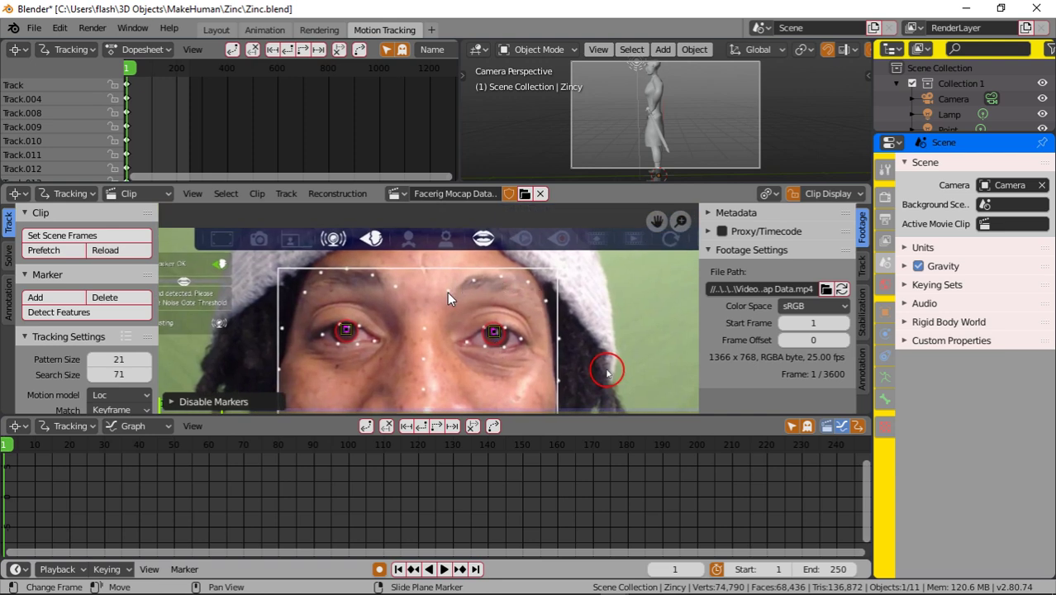
Add tracking markers on the two innermost white dots of the image-right eyebrow.
{"action": "left_click", "coordinate": [37, 297]}
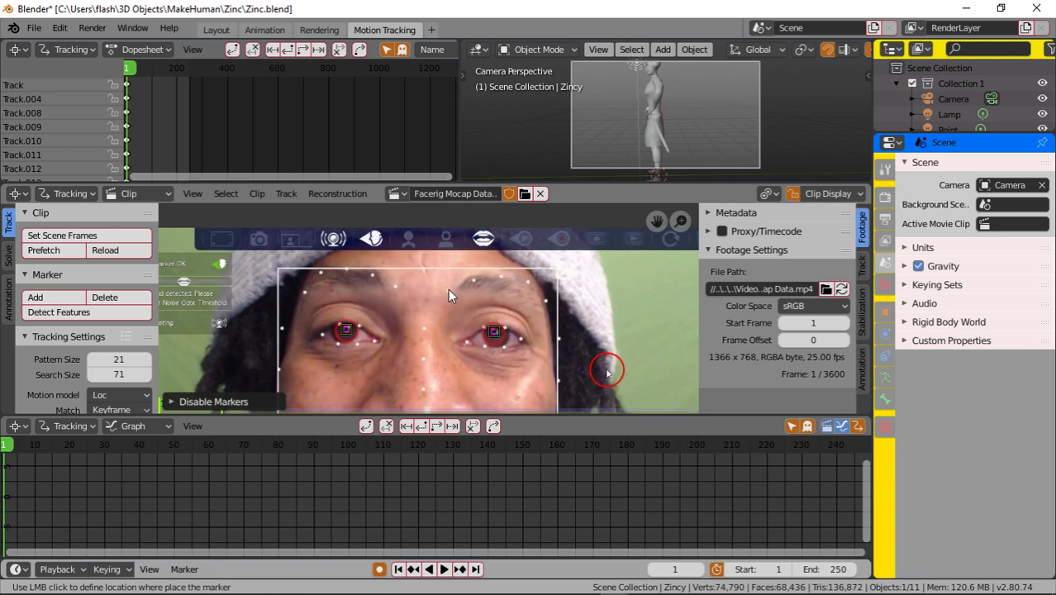
{"action": "scroll", "coordinate": [443, 300], "scroll_direction": "up", "scroll_amount": 2}
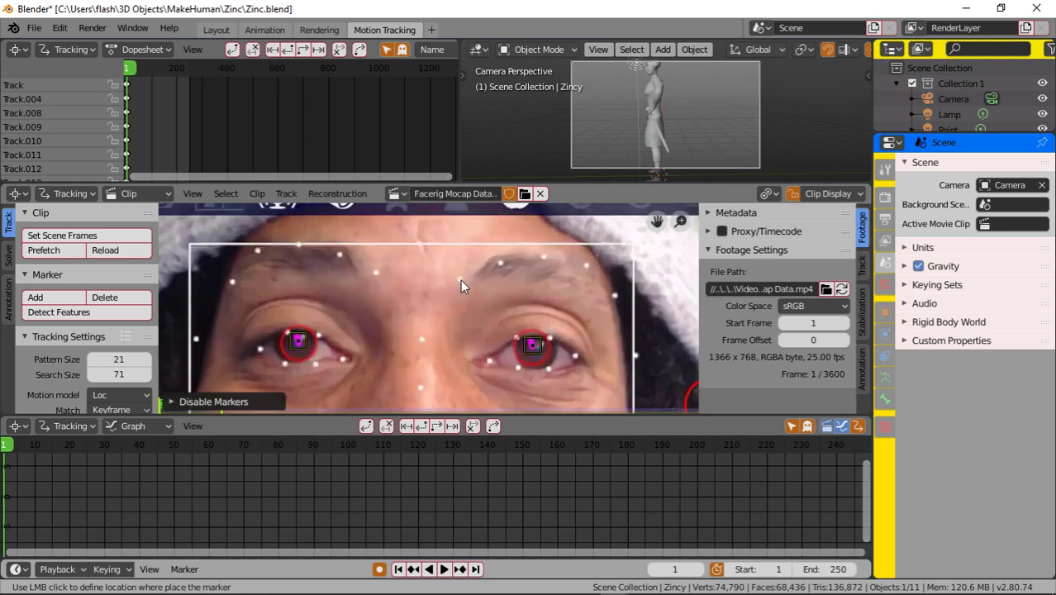
{"action": "left_click", "coordinate": [461, 280]}
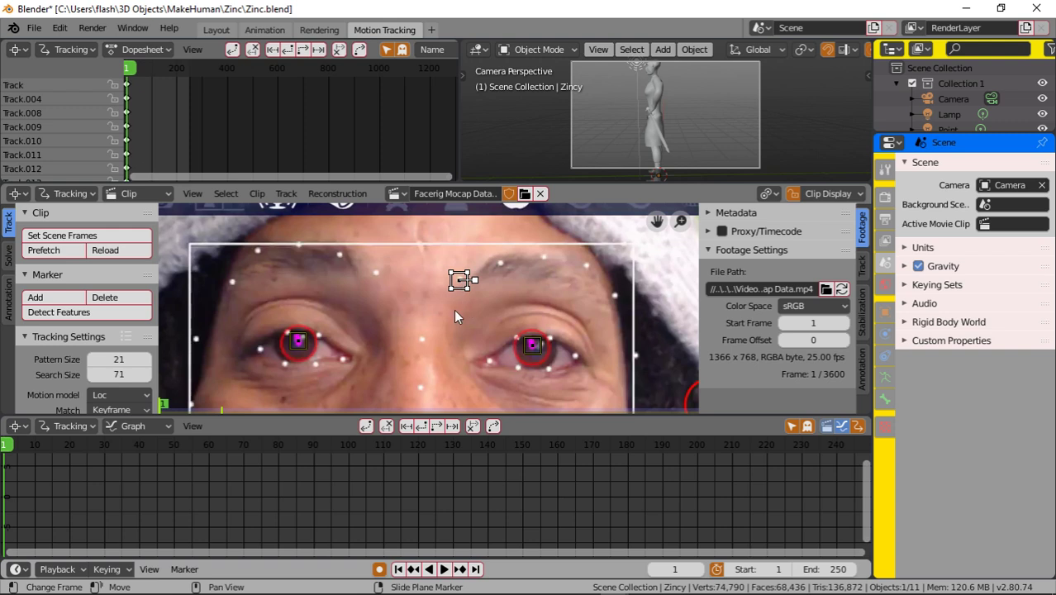
{"action": "left_click", "coordinate": [36, 296]}
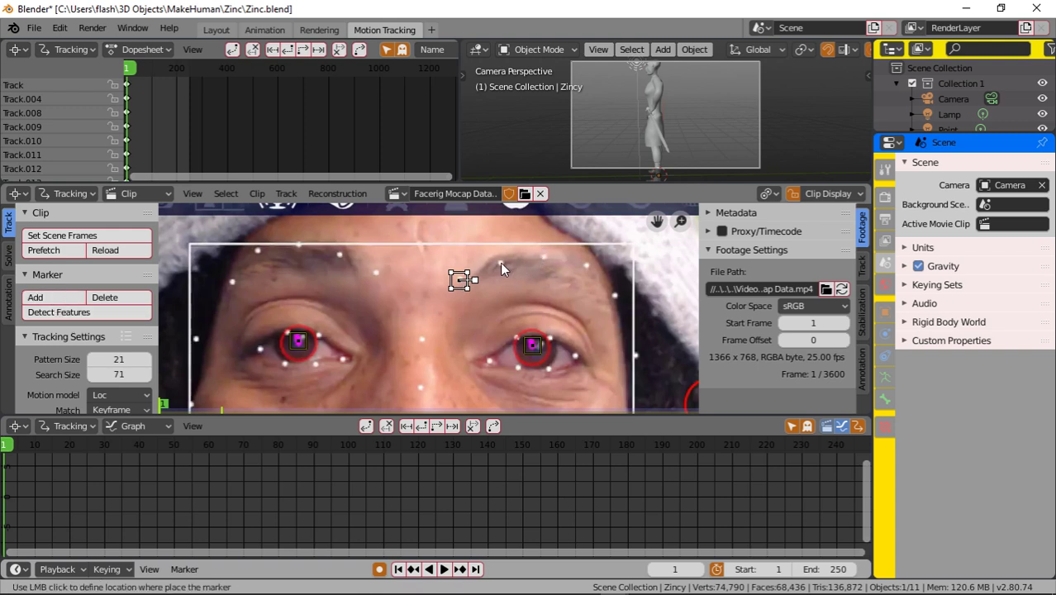
{"action": "left_click", "coordinate": [501, 264]}
Add tracking markers on the two remaining white dots toward the outer end of the same eyebrow.
{"action": "left_click", "coordinate": [45, 297]}
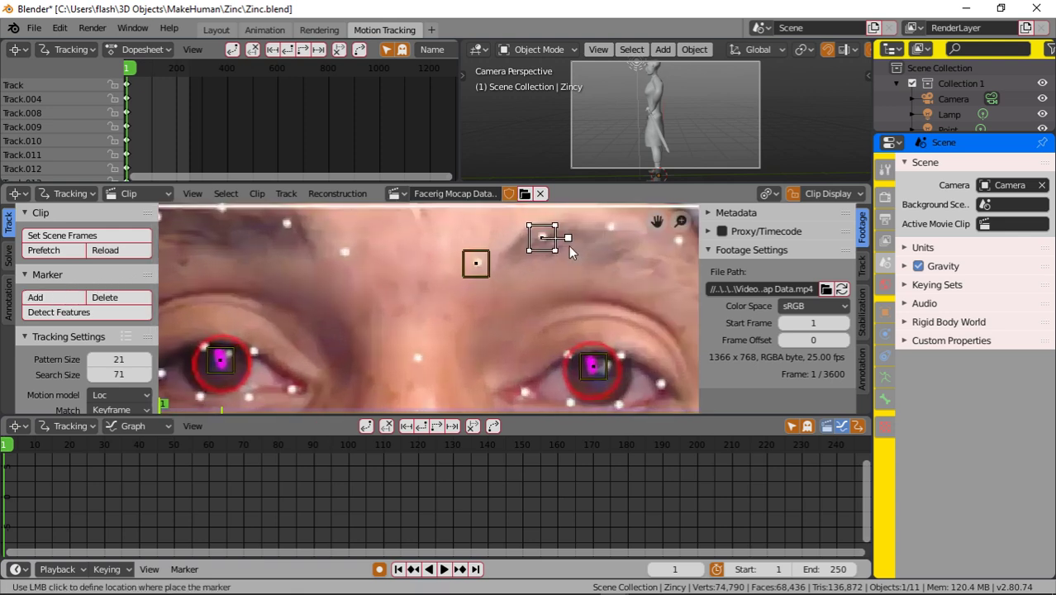
{"action": "scroll", "coordinate": [474, 291], "scroll_direction": "up", "scroll_amount": 2}
{"action": "scroll", "coordinate": [439, 309], "scroll_direction": "up", "scroll_amount": 2}
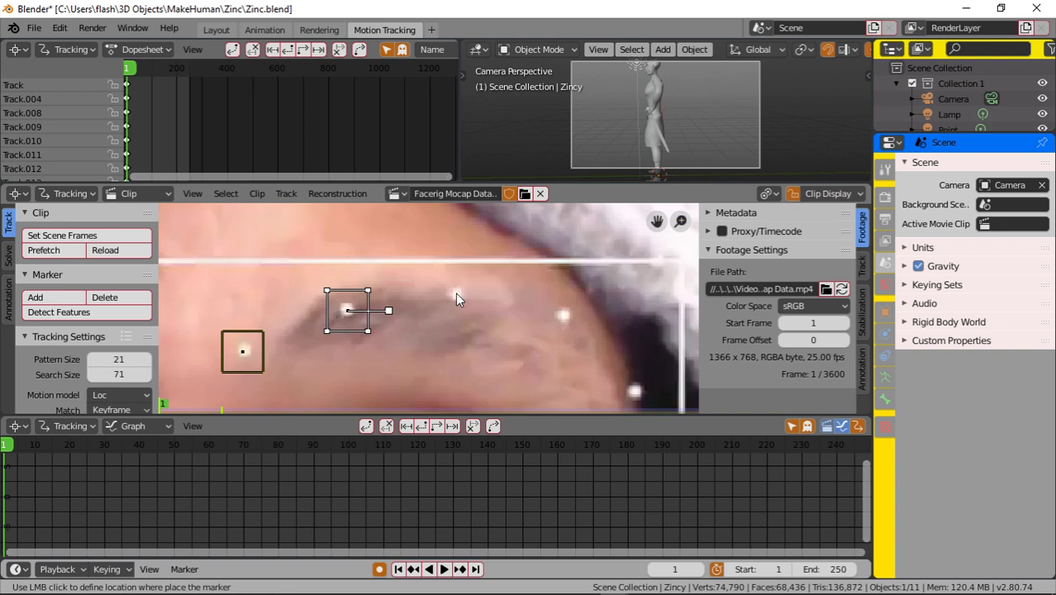
{"action": "left_click", "coordinate": [456, 295]}
{"action": "left_click", "coordinate": [49, 299]}
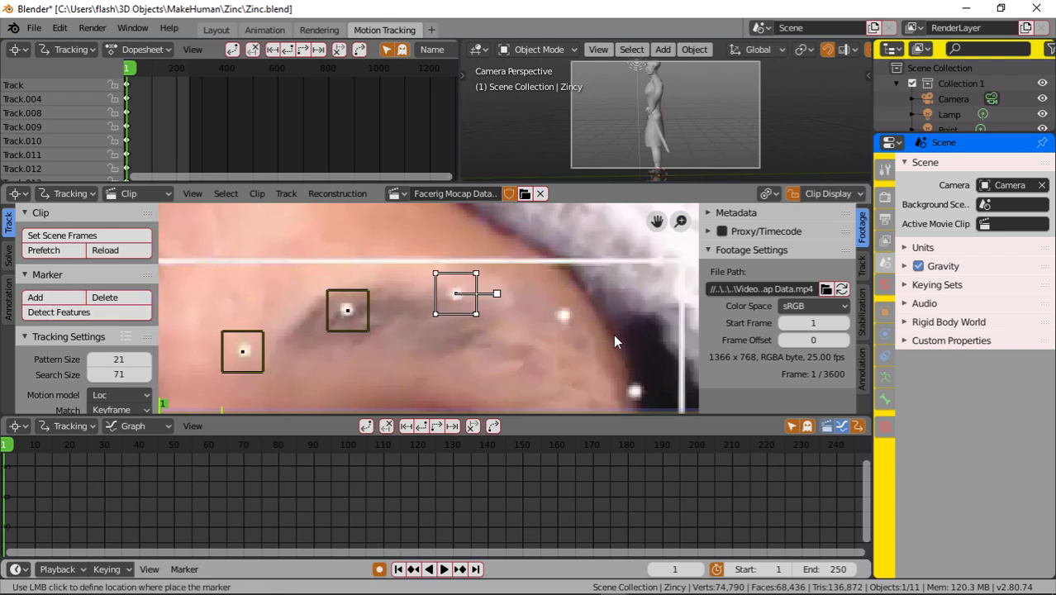
{"action": "left_click", "coordinate": [565, 315]}
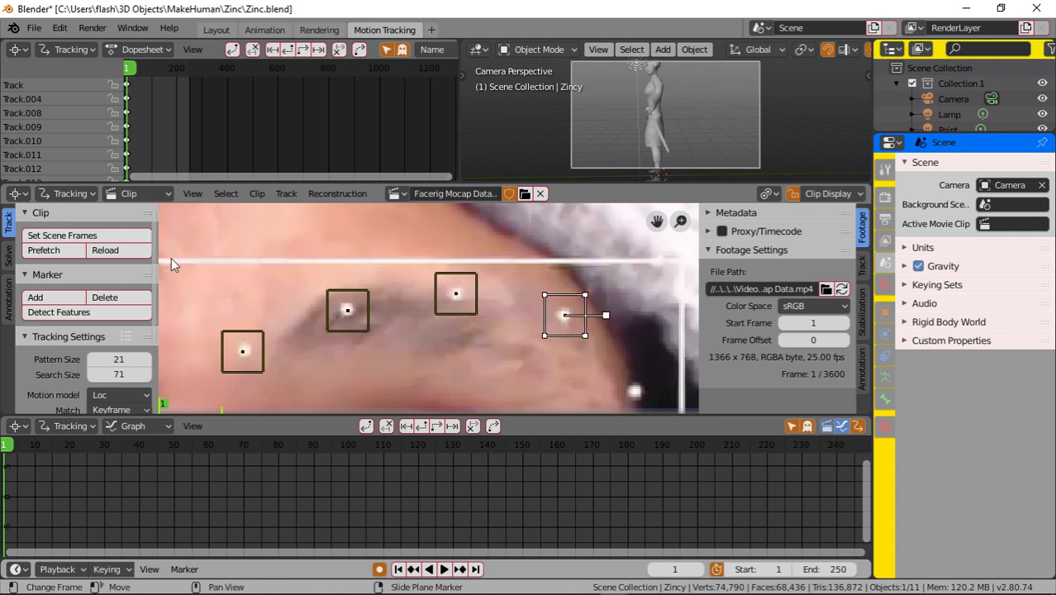
Add a tracking marker on the white dot at the temple, just beyond the outer end of the image-right eyebrow.
{"action": "left_click", "coordinate": [86, 300]}
{"action": "middle_click_drag", "start_coordinate": [523, 362], "coordinate": [480, 317]}
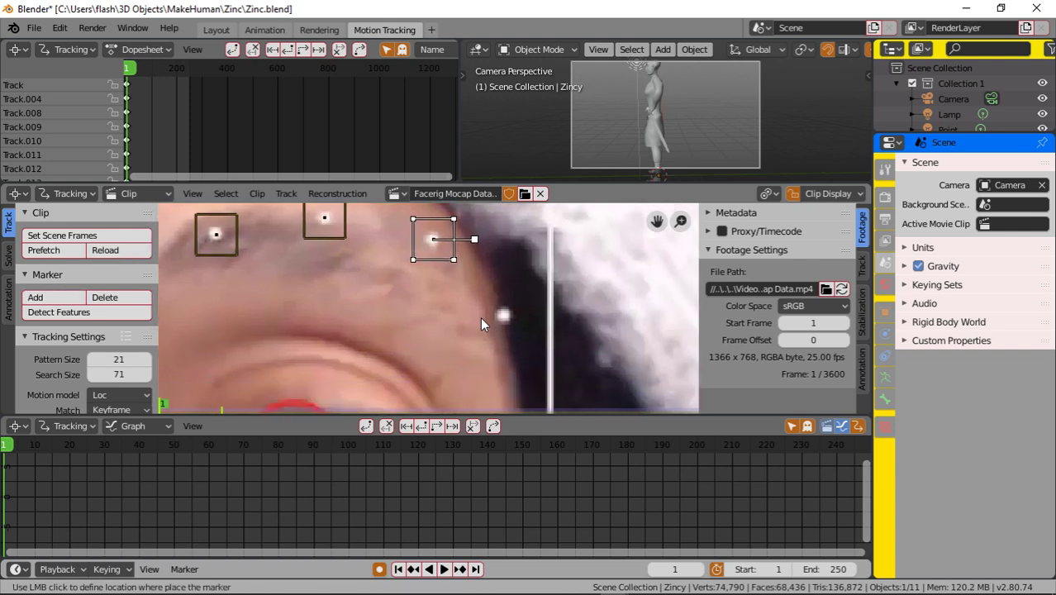
{"action": "left_click", "coordinate": [503, 315]}
{"action": "scroll", "coordinate": [352, 313], "scroll_direction": "down", "scroll_amount": 3}
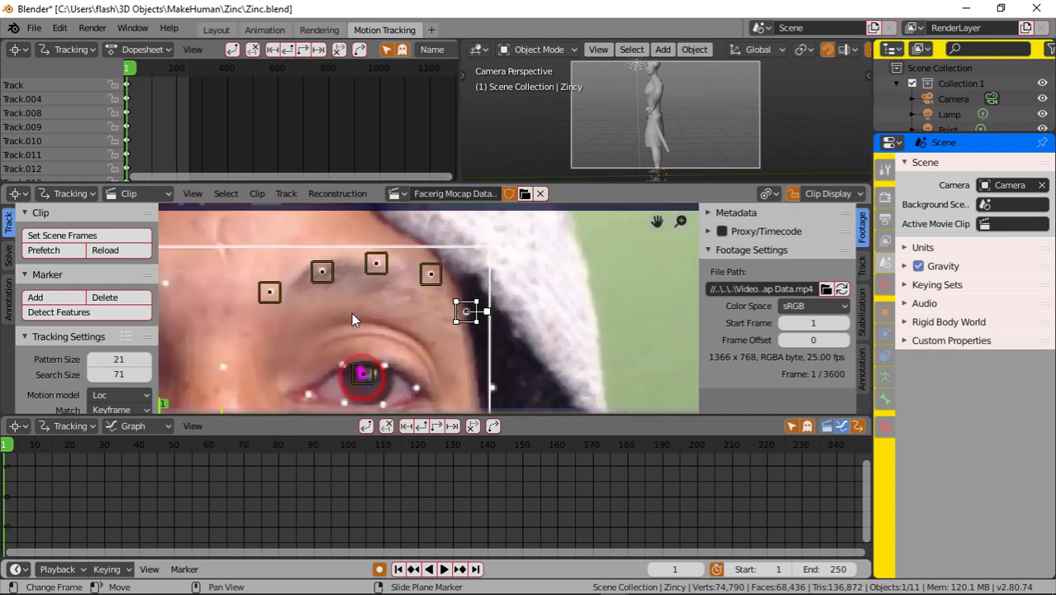
Add a tracking marker on the innermost white dot of the image-left eyebrow.
{"action": "middle_click_drag", "start_coordinate": [302, 288], "coordinate": [370, 311]}
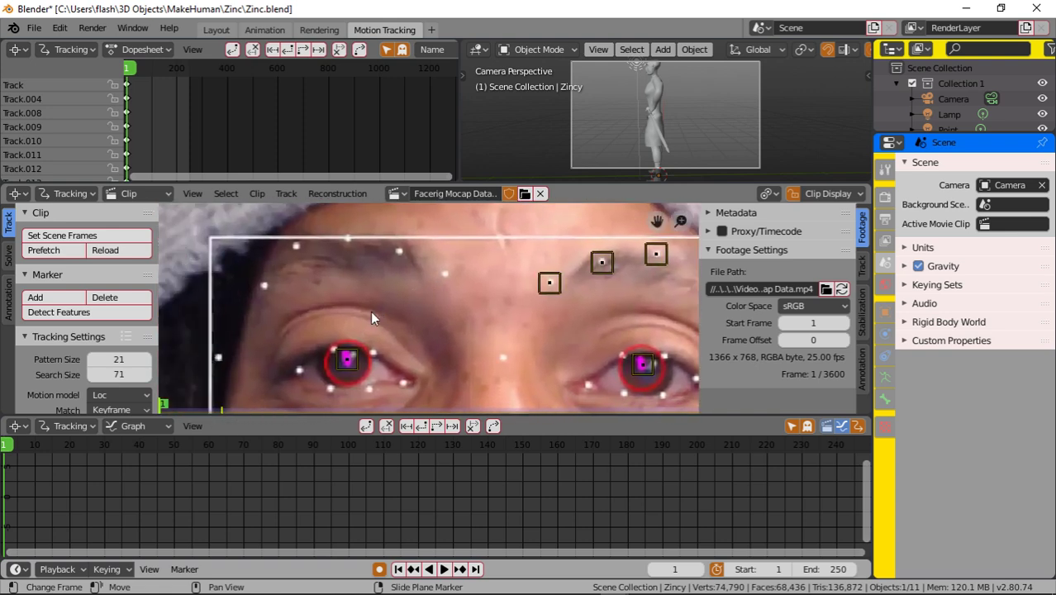
{"action": "scroll", "coordinate": [408, 304], "scroll_direction": "up", "scroll_amount": 2}
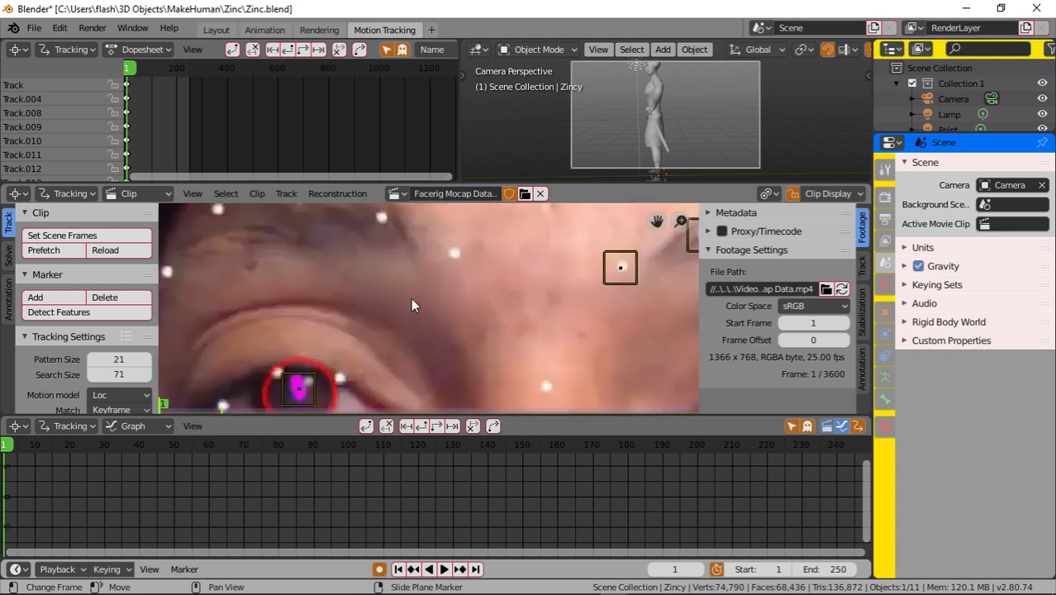
{"action": "scroll", "coordinate": [413, 297], "scroll_direction": "down", "scroll_amount": 2}
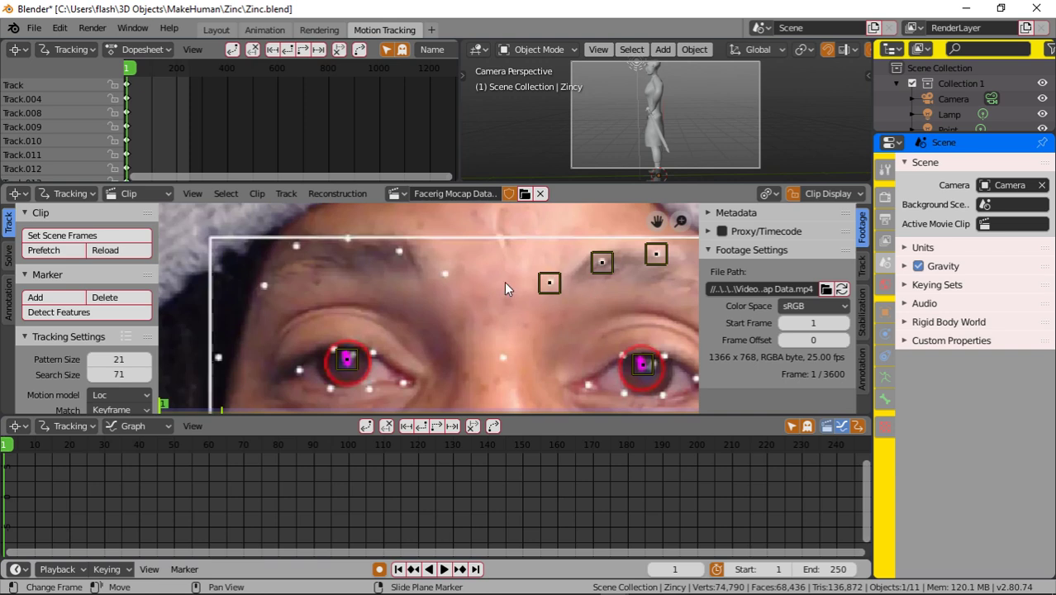
{"action": "scroll", "coordinate": [453, 273], "scroll_direction": "up", "scroll_amount": 2}
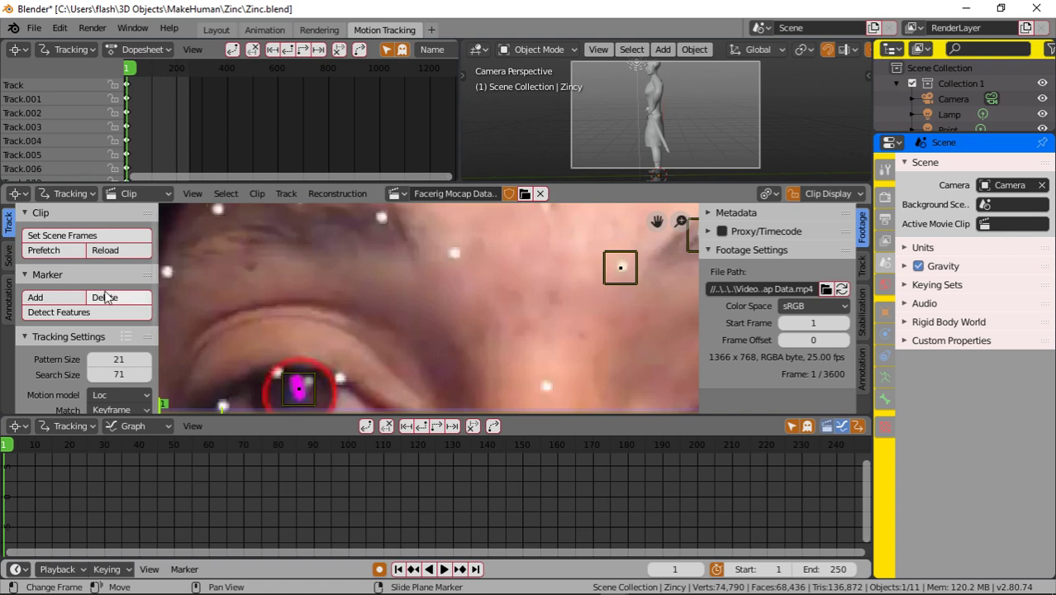
{"action": "left_click", "coordinate": [58, 298]}
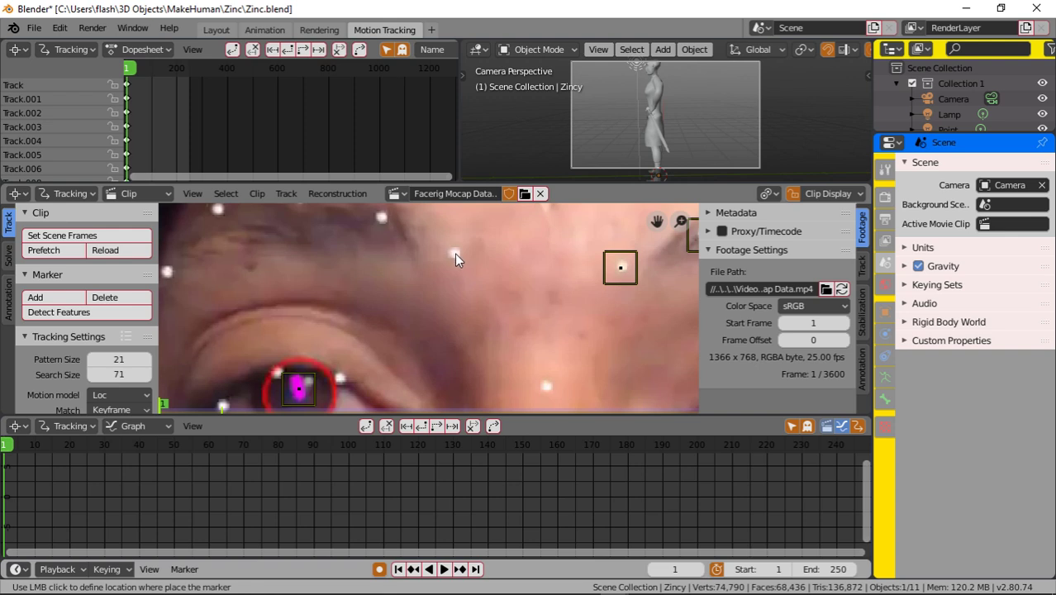
{"action": "left_click", "coordinate": [455, 253]}
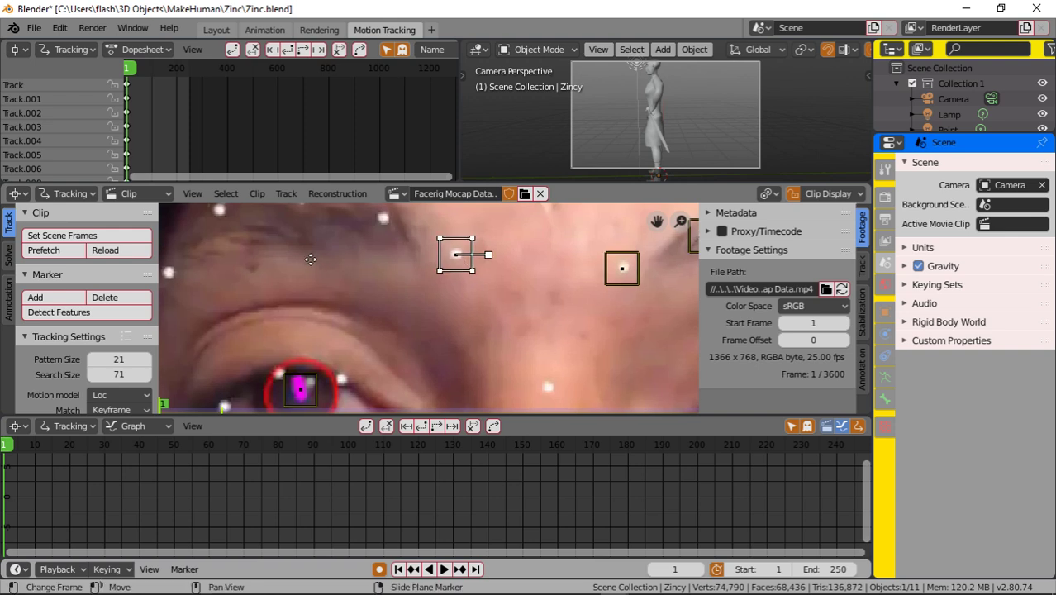
Add tracking markers on the next two white dots outward along the image-left eyebrow.
{"action": "middle_click_drag", "start_coordinate": [265, 265], "coordinate": [329, 306]}
{"action": "left_click", "coordinate": [52, 298]}
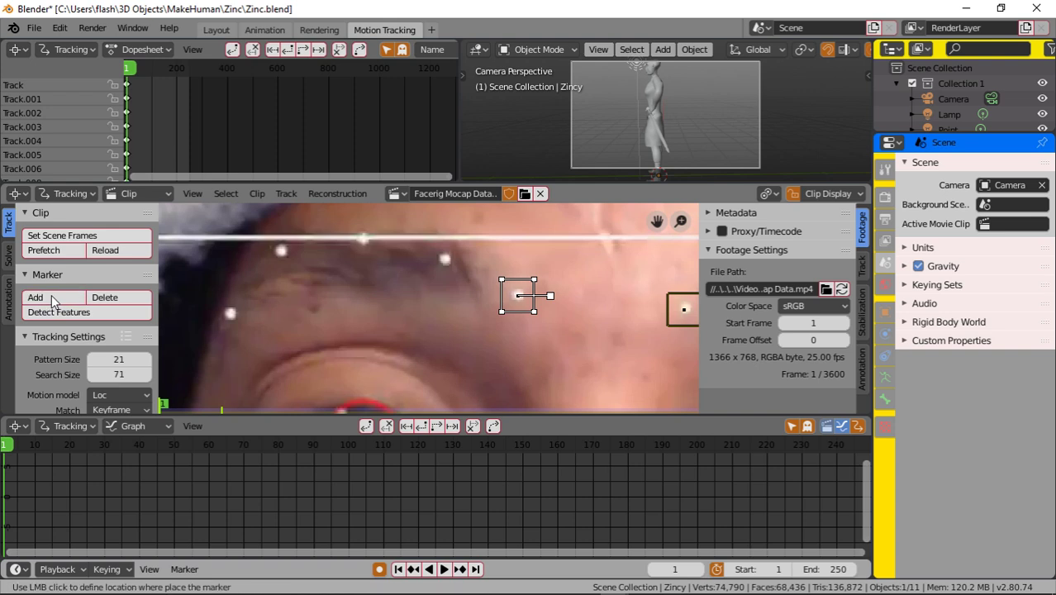
{"action": "left_click", "coordinate": [444, 259]}
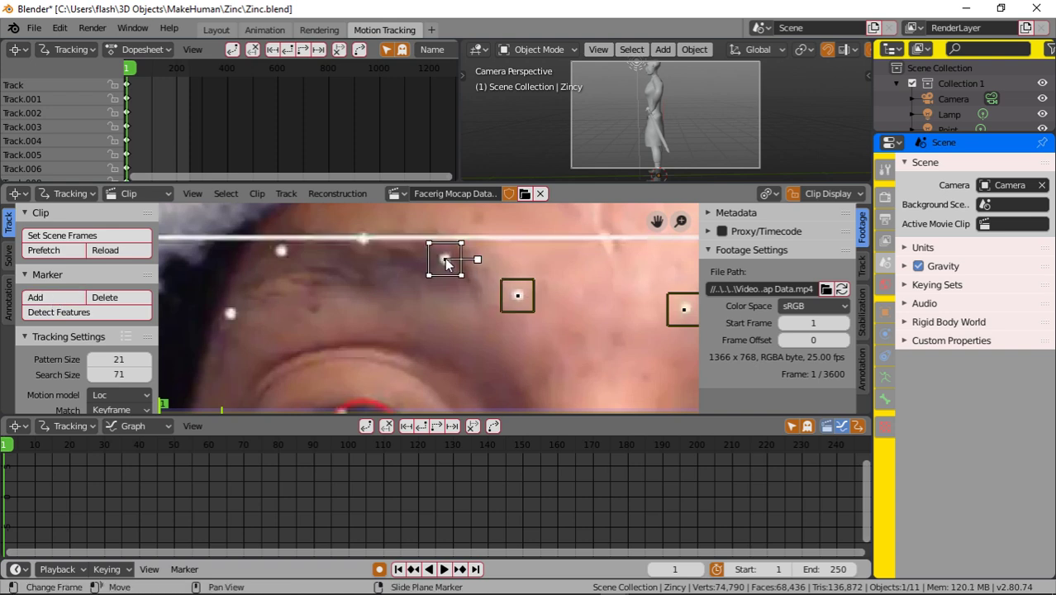
{"action": "left_click", "coordinate": [43, 299]}
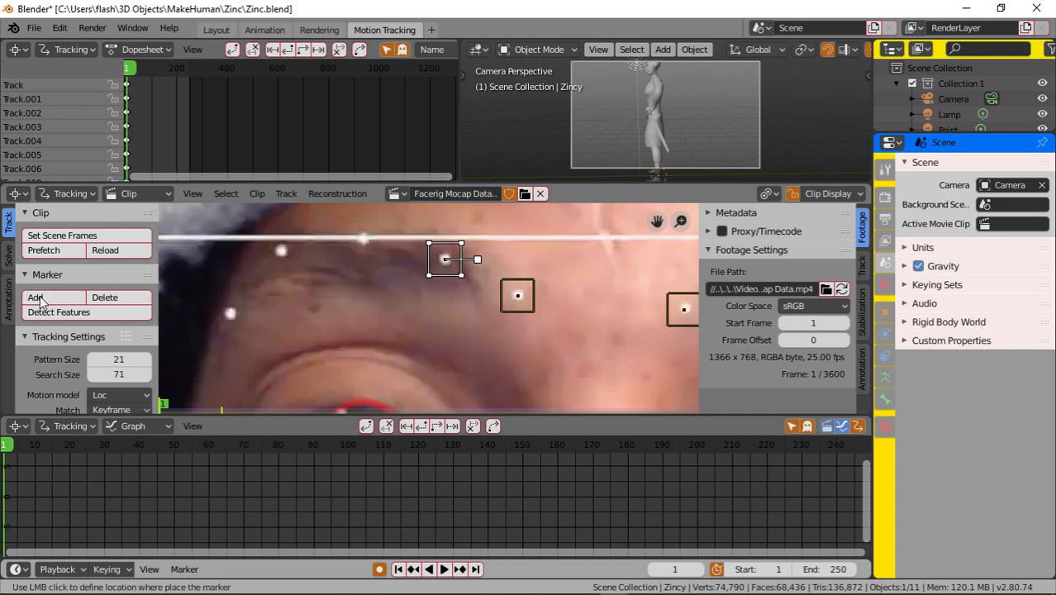
{"action": "left_click", "coordinate": [363, 238]}
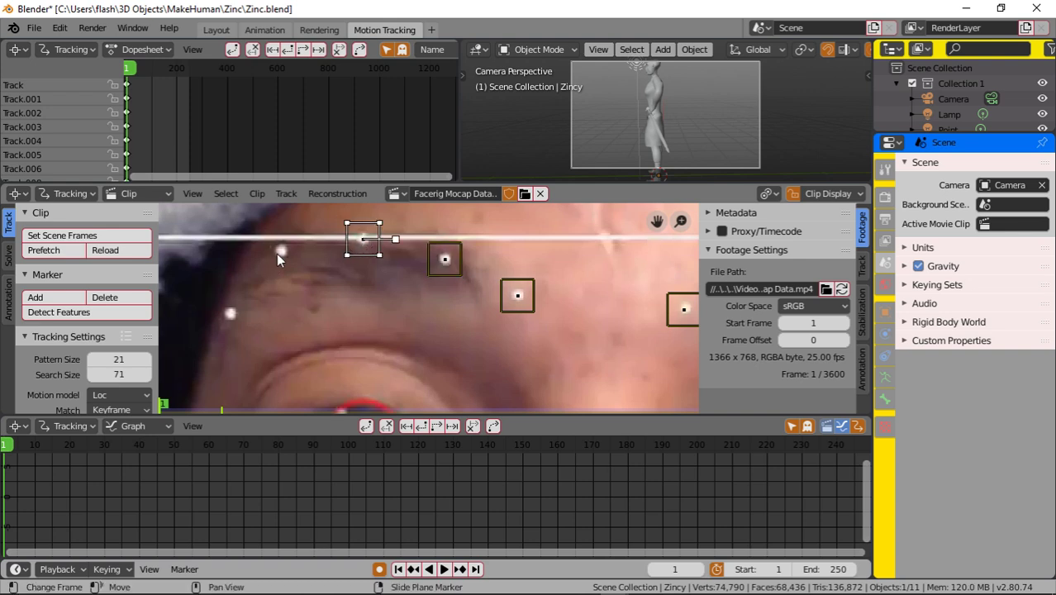
Add tracking markers on the two outermost white dots of the image-left eyebrow.
{"action": "scroll", "coordinate": [309, 267], "scroll_direction": "down", "scroll_amount": 2}
{"action": "scroll", "coordinate": [308, 267], "scroll_direction": "down", "scroll_amount": 3}
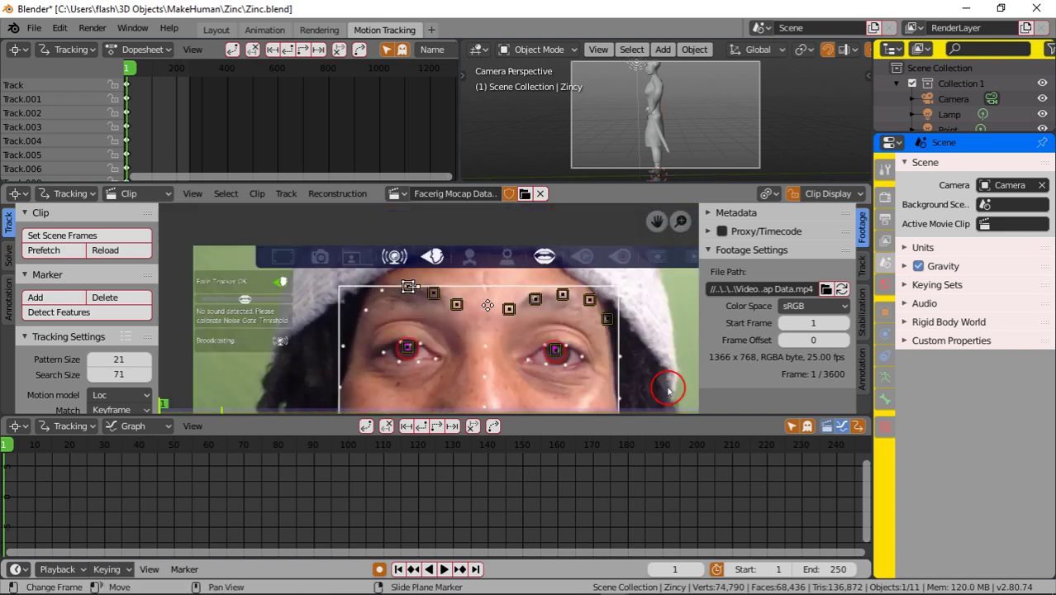
{"action": "middle_click_drag", "start_coordinate": [668, 390], "coordinate": [590, 321]}
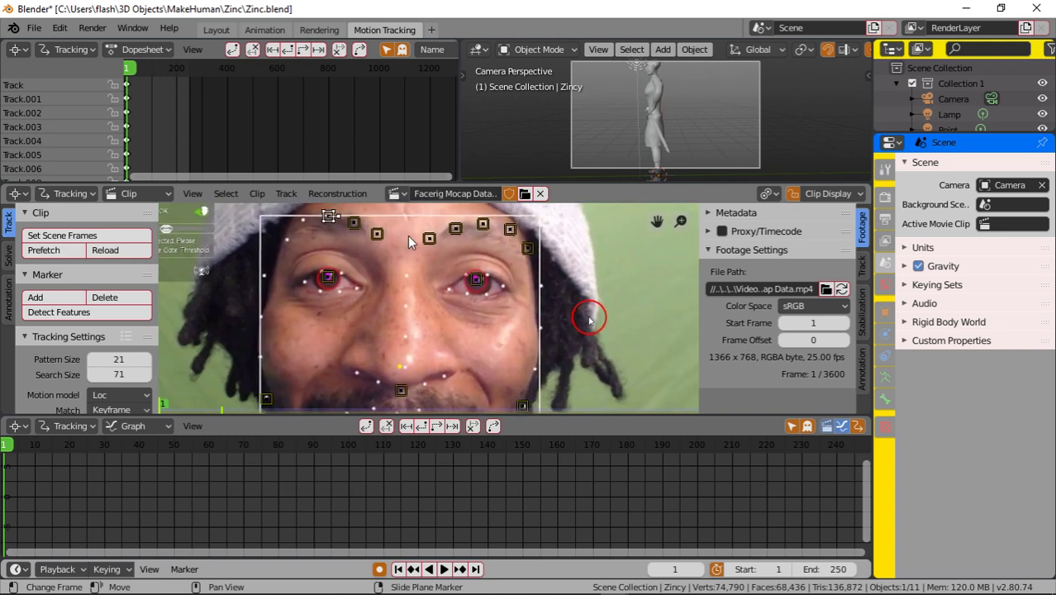
{"action": "scroll", "coordinate": [386, 248], "scroll_direction": "up", "scroll_amount": 5}
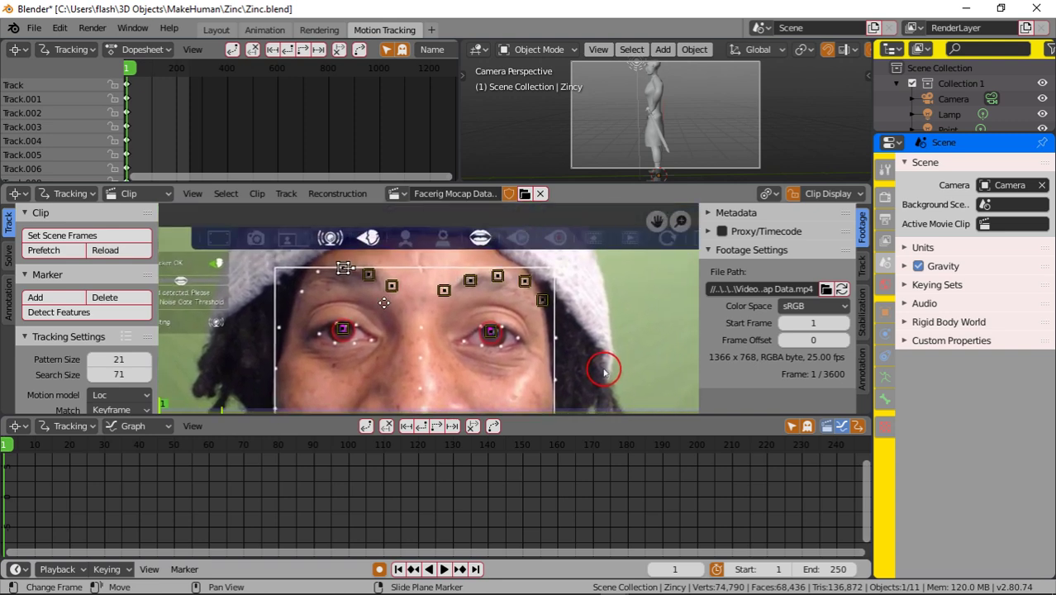
{"action": "middle_click_drag", "start_coordinate": [306, 304], "coordinate": [500, 308]}
{"action": "middle_click_drag", "start_coordinate": [329, 266], "coordinate": [365, 264]}
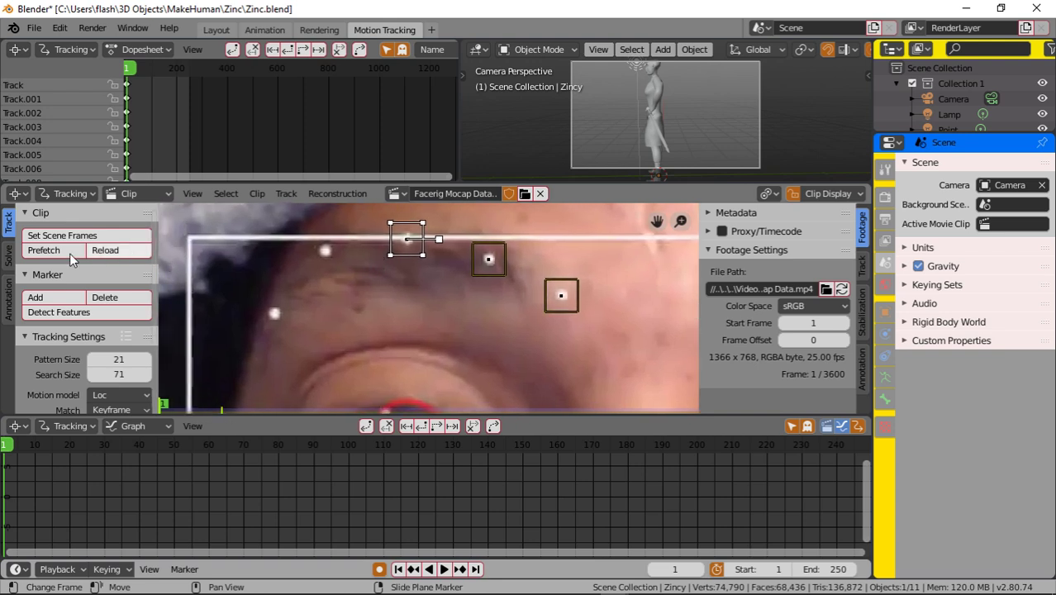
{"action": "left_click", "coordinate": [50, 297]}
{"action": "left_click", "coordinate": [325, 250]}
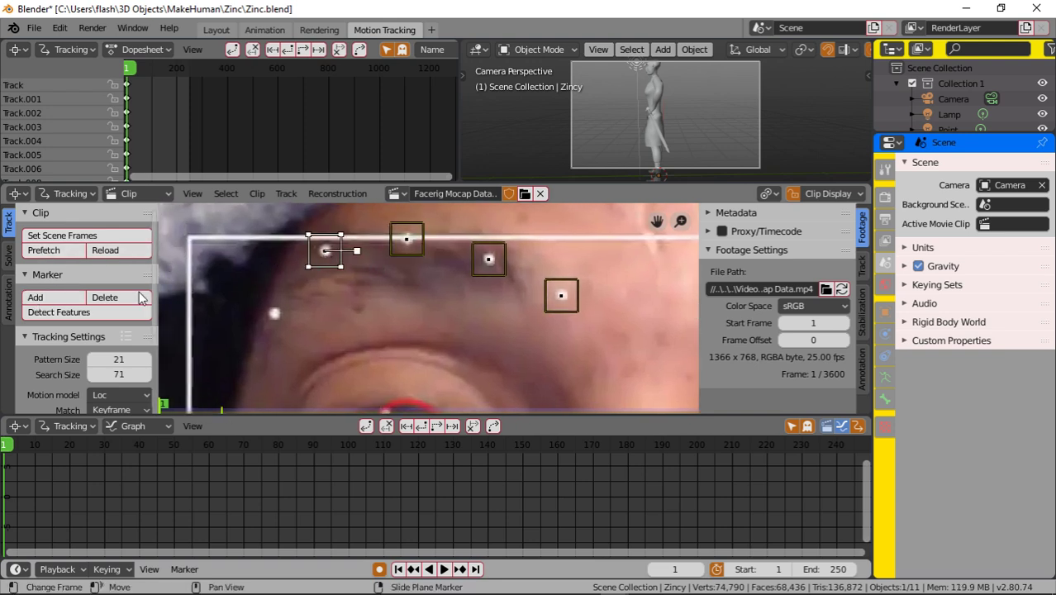
{"action": "left_click", "coordinate": [54, 292]}
{"action": "left_click", "coordinate": [273, 313]}
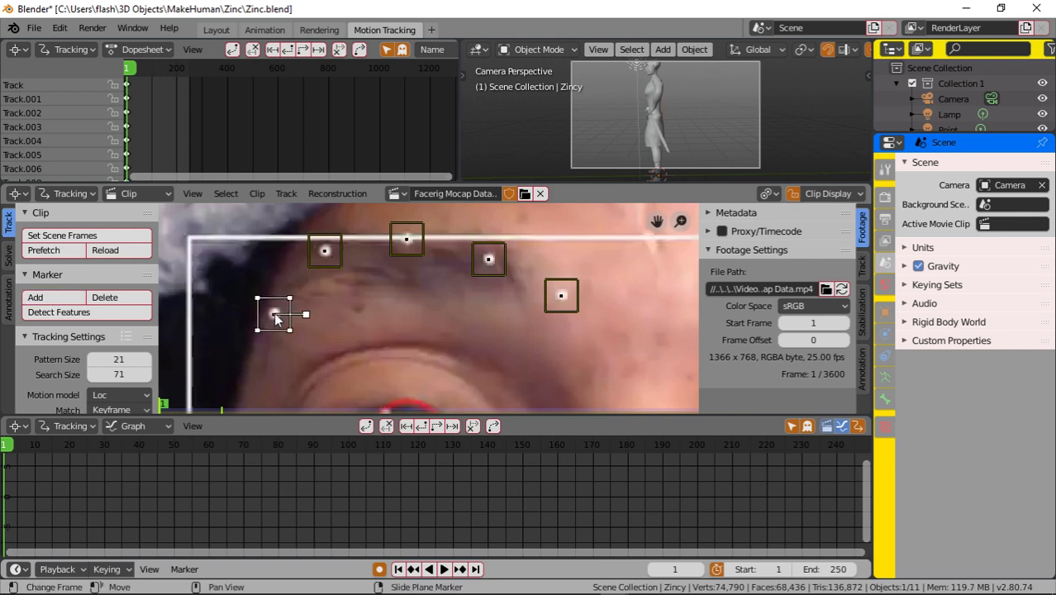
Select the unwanted tracks beneath the chin and on the image-left shoulder and delete the selected tracks.
{"action": "scroll", "coordinate": [367, 319], "scroll_direction": "down", "scroll_amount": 4}
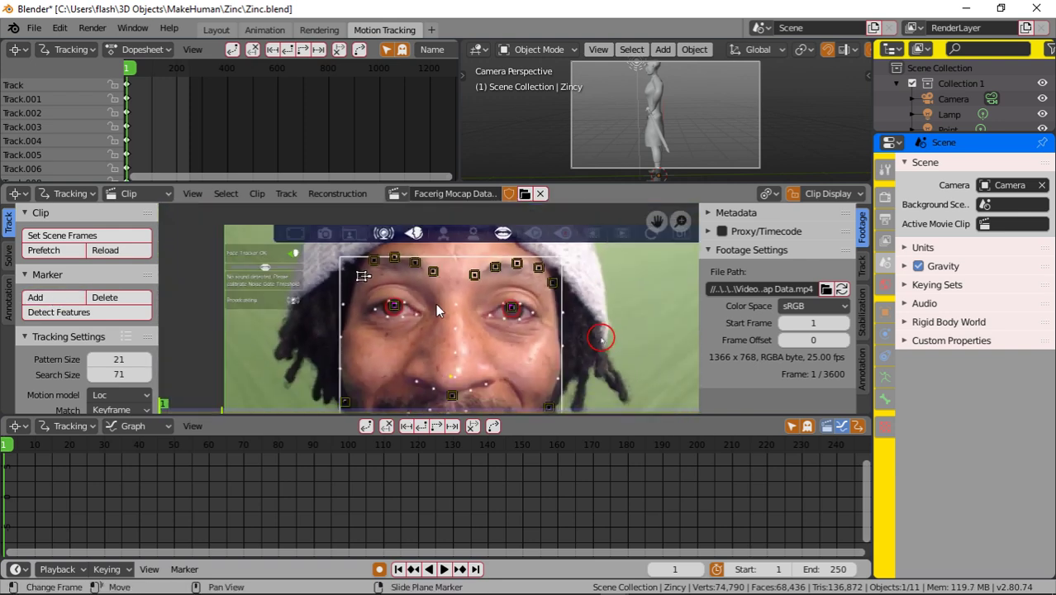
{"action": "scroll", "coordinate": [436, 303], "scroll_direction": "down", "scroll_amount": 1}
{"action": "middle_click_drag", "start_coordinate": [413, 282], "coordinate": [442, 211]}
{"action": "middle_click_drag", "start_coordinate": [469, 286], "coordinate": [419, 253]}
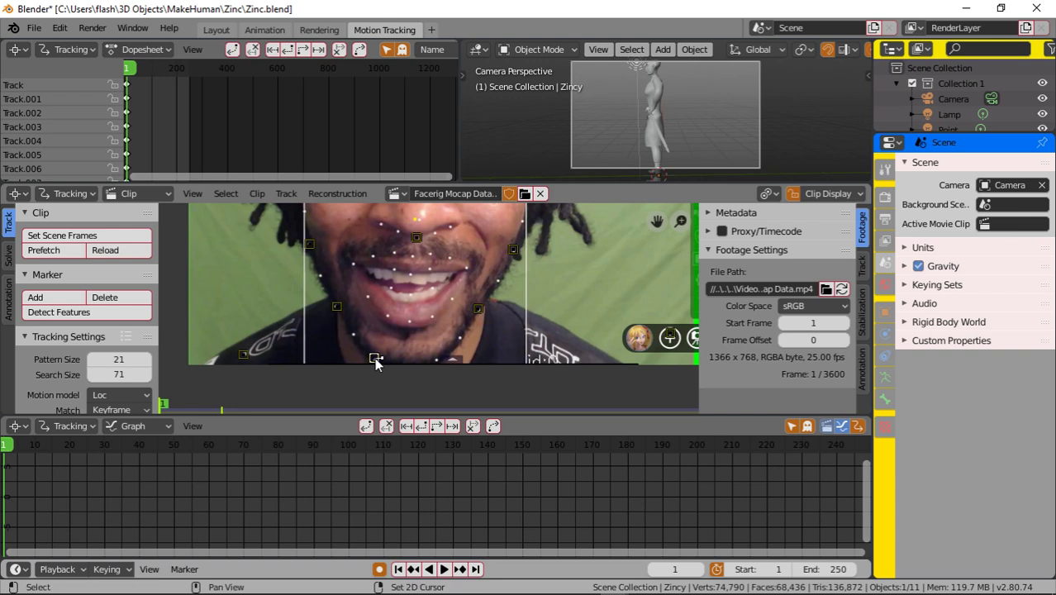
{"action": "left_click", "coordinate": [241, 355], "text": "shift"}
{"action": "key", "text": "x"}
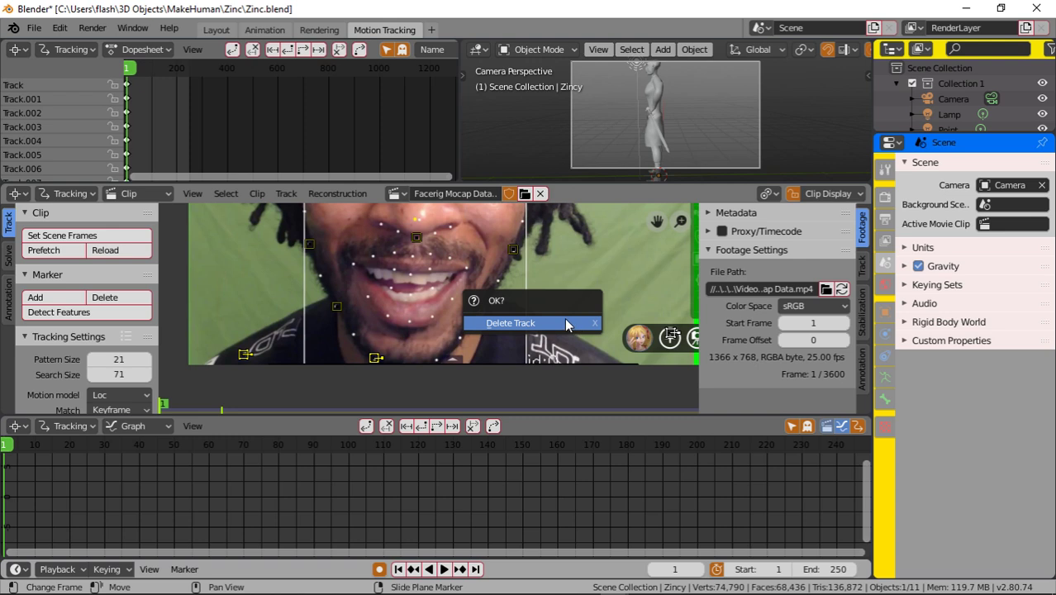
{"action": "left_click", "coordinate": [573, 324]}
Add a tracking marker again on the outermost white dot of the image-left eyebrow.
{"action": "middle_click_drag", "start_coordinate": [387, 304], "coordinate": [550, 304]}
{"action": "middle_click_drag", "start_coordinate": [449, 342], "coordinate": [443, 335]}
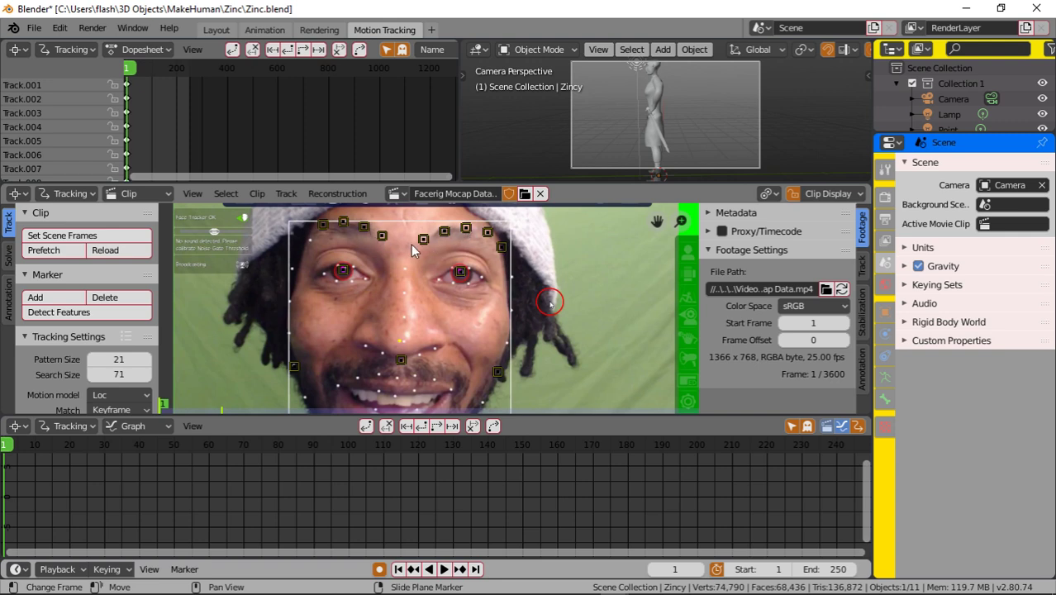
{"action": "scroll", "coordinate": [317, 243], "scroll_direction": "up", "scroll_amount": 3}
{"action": "middle_click_drag", "start_coordinate": [298, 244], "coordinate": [458, 352]}
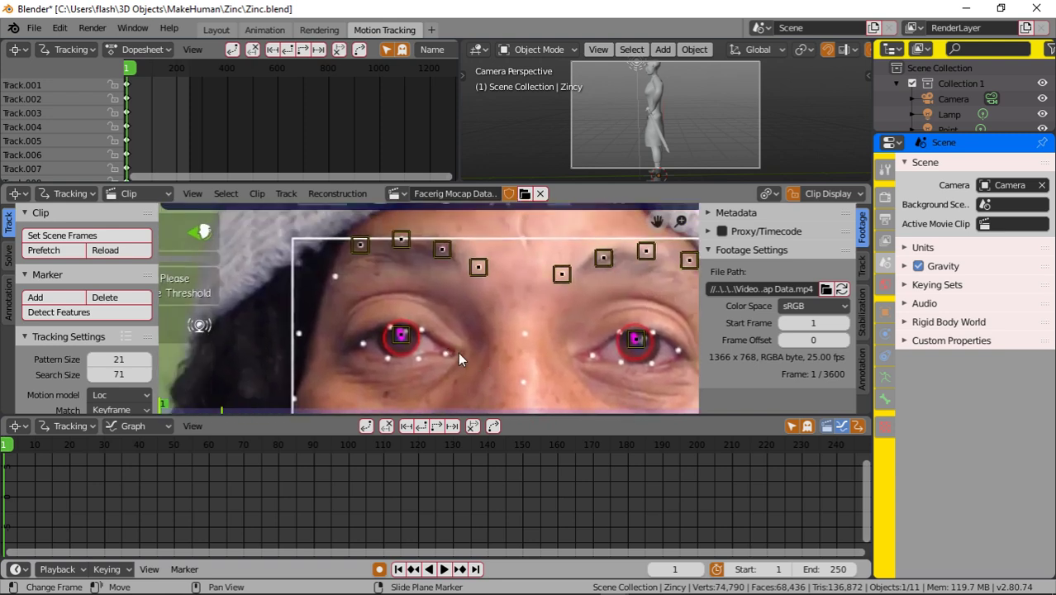
{"action": "scroll", "coordinate": [332, 284], "scroll_direction": "up", "scroll_amount": 3}
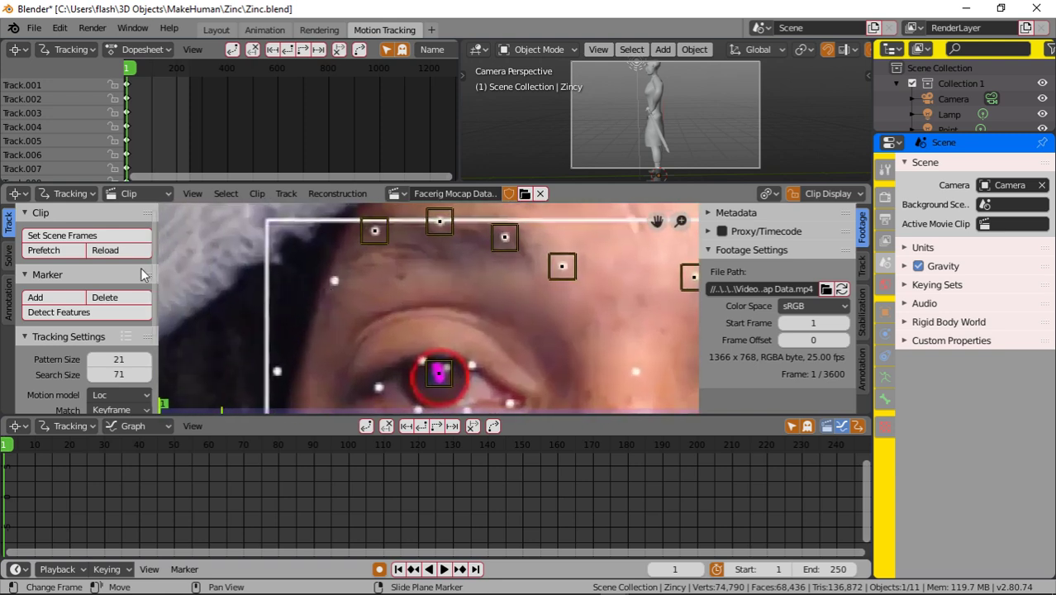
{"action": "left_click", "coordinate": [51, 298]}
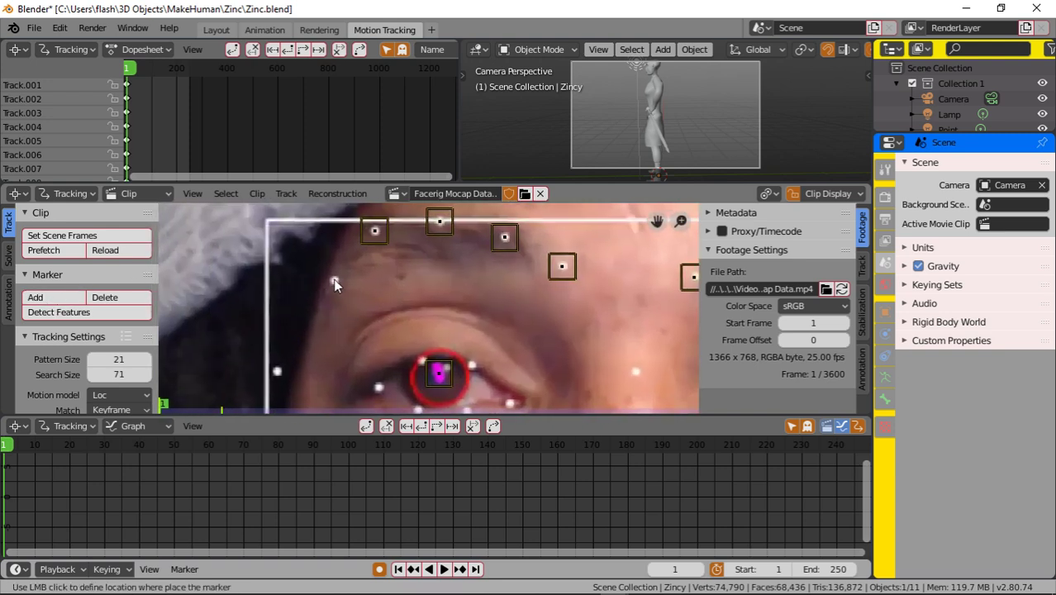
{"action": "left_click", "coordinate": [335, 279]}
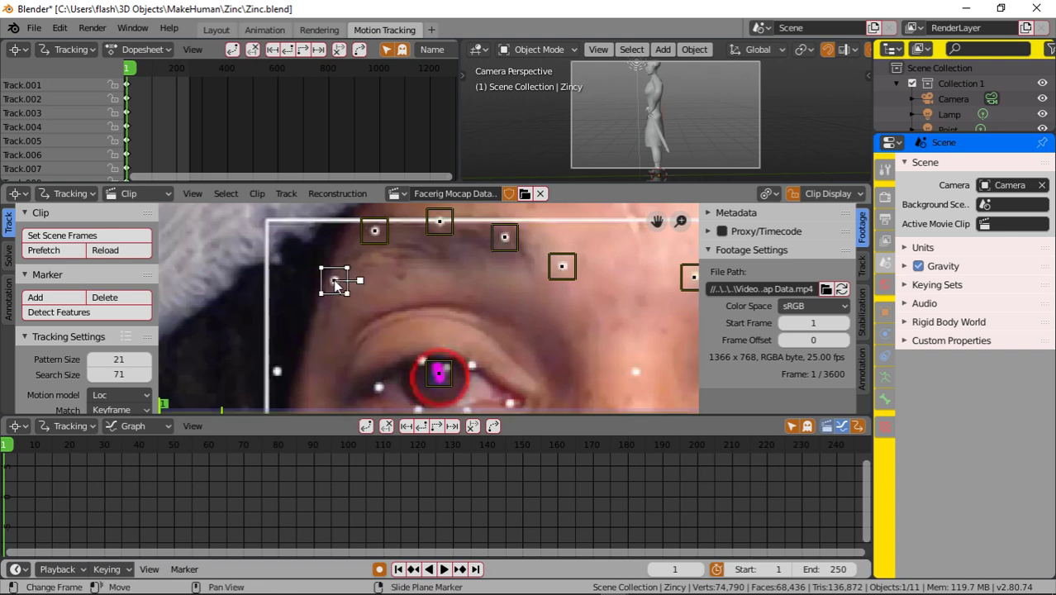
Examine the placement of the tracking markers across the whole face.
{"action": "scroll", "coordinate": [488, 316], "scroll_direction": "down", "scroll_amount": 5}
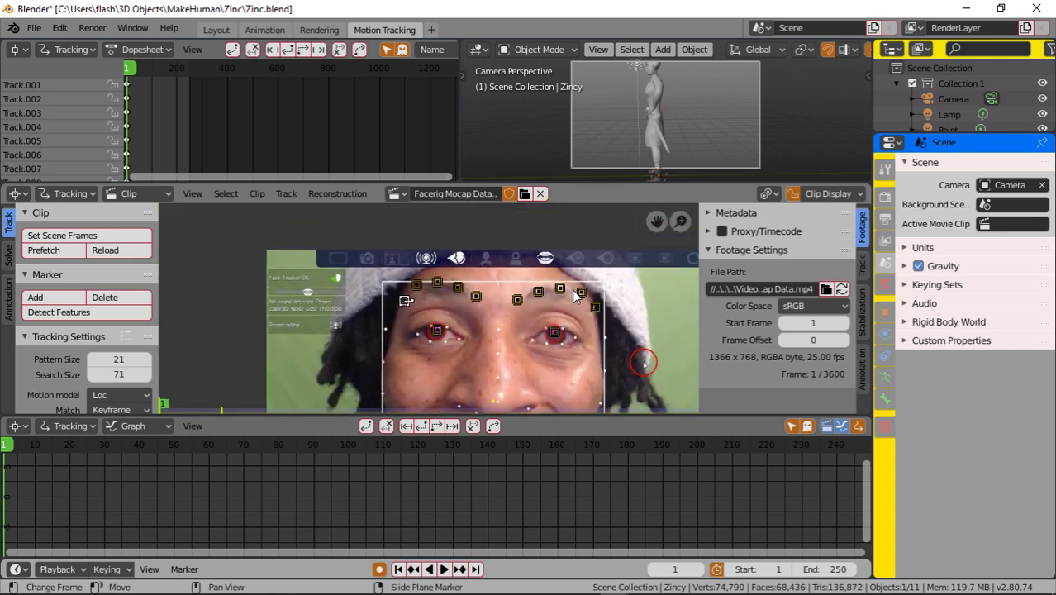
{"action": "middle_click_drag", "start_coordinate": [561, 332], "coordinate": [499, 295]}
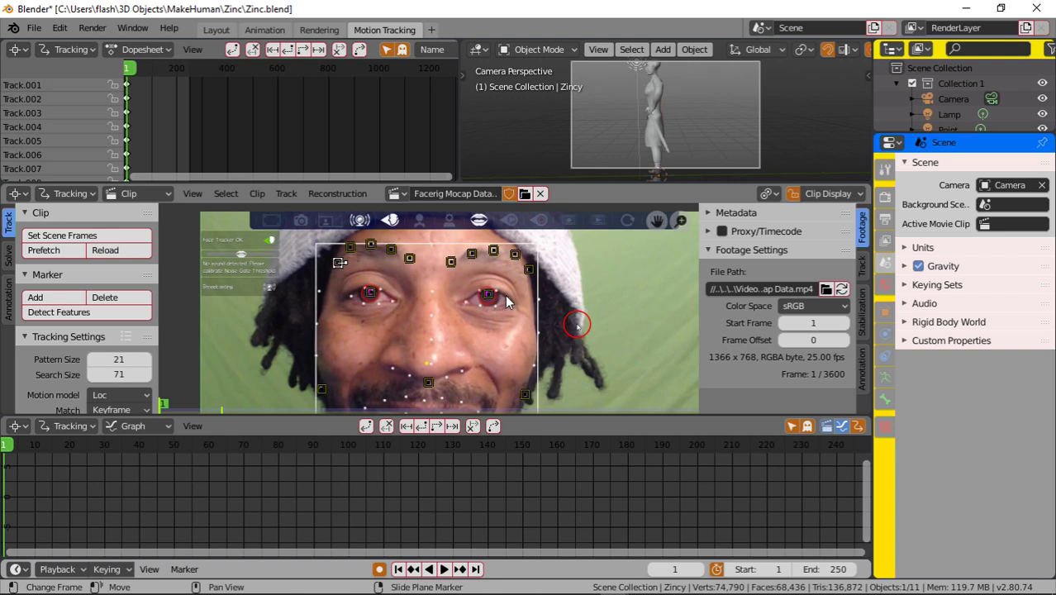
{"action": "middle_click_drag", "start_coordinate": [462, 305], "coordinate": [415, 278]}
{"action": "scroll", "coordinate": [415, 281], "scroll_direction": "down", "scroll_amount": 2}
{"action": "scroll", "coordinate": [417, 295], "scroll_direction": "up", "scroll_amount": 1}
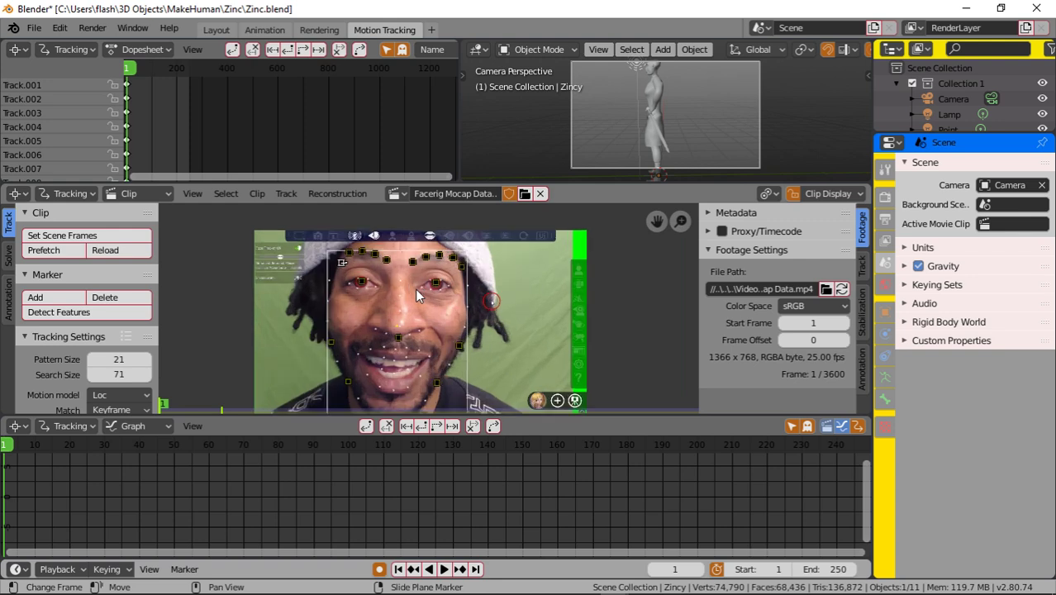
{"action": "middle_click_drag", "start_coordinate": [409, 321], "coordinate": [422, 302]}
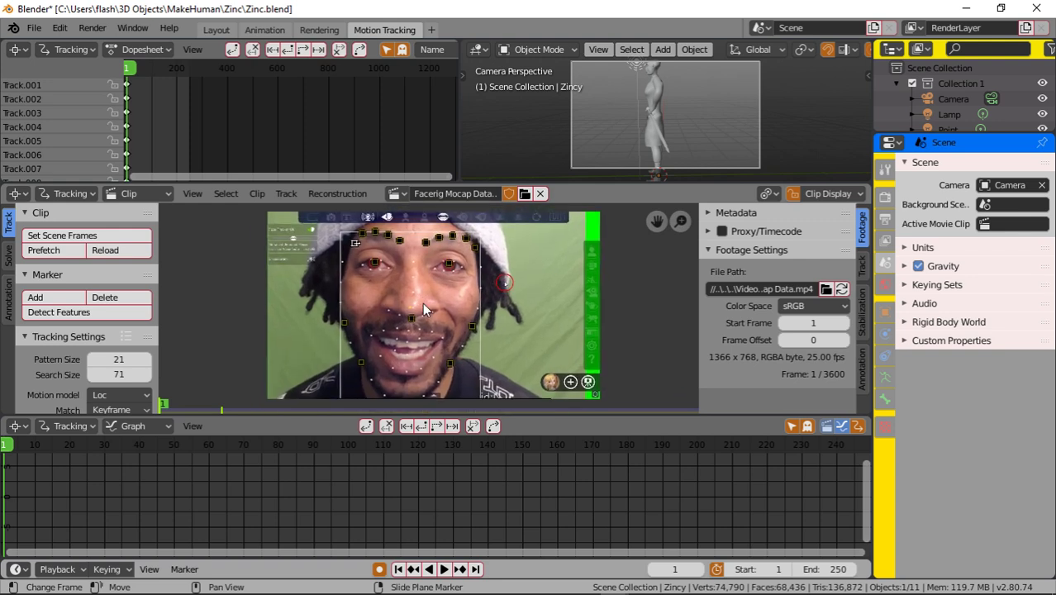
{"action": "scroll", "coordinate": [422, 302], "scroll_direction": "down", "scroll_amount": 1}
{"action": "scroll", "coordinate": [422, 306], "scroll_direction": "up", "scroll_amount": 1}
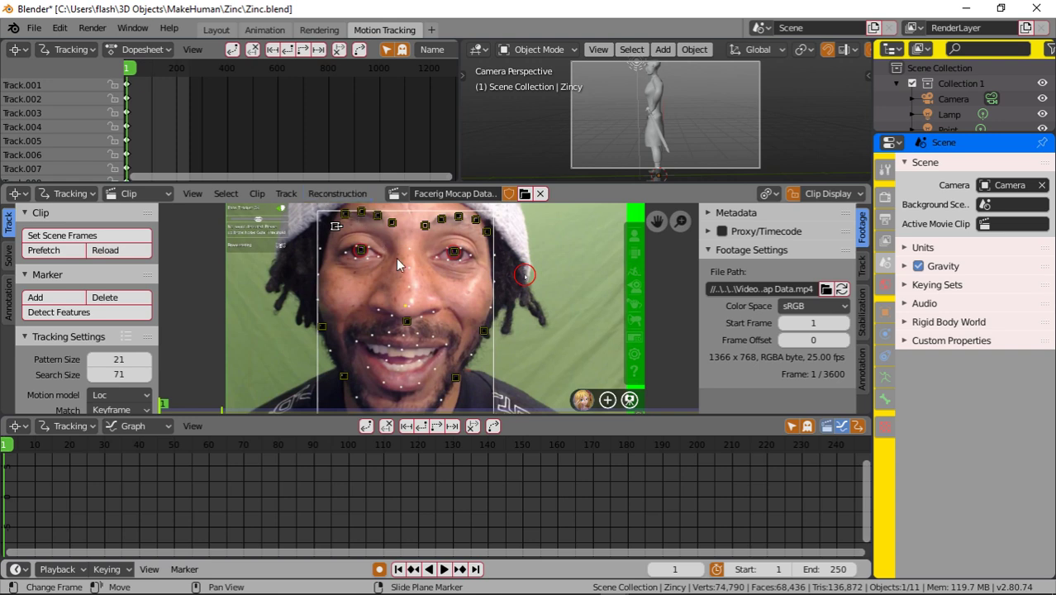
Select all tracks to reveal the tracking, clearing, refining and merging options, and finally deselect the tracks.
{"action": "key", "text": "a"}
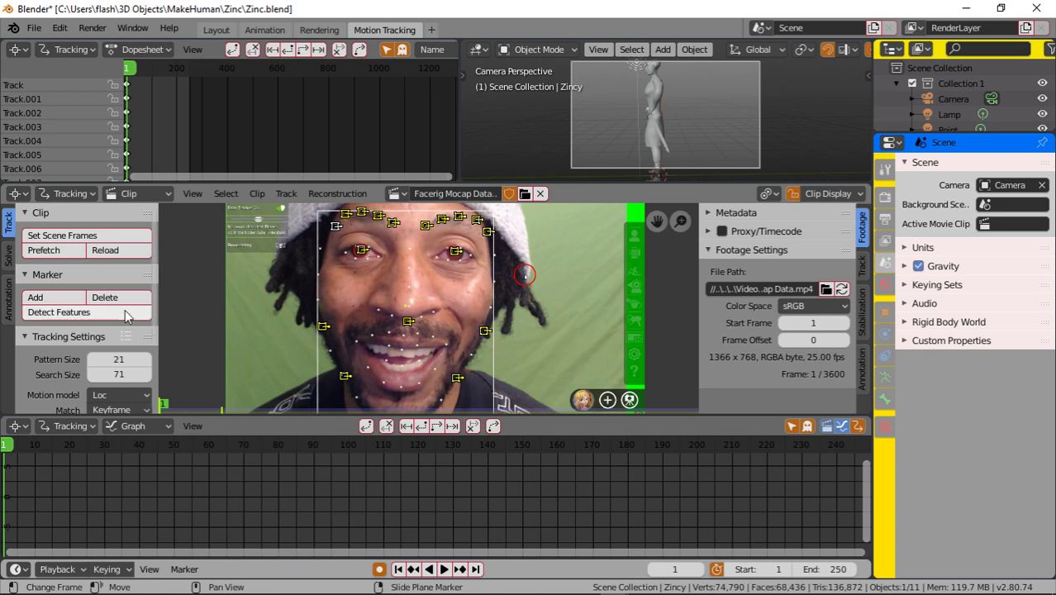
{"action": "scroll", "coordinate": [101, 305], "scroll_direction": "down", "scroll_amount": 4}
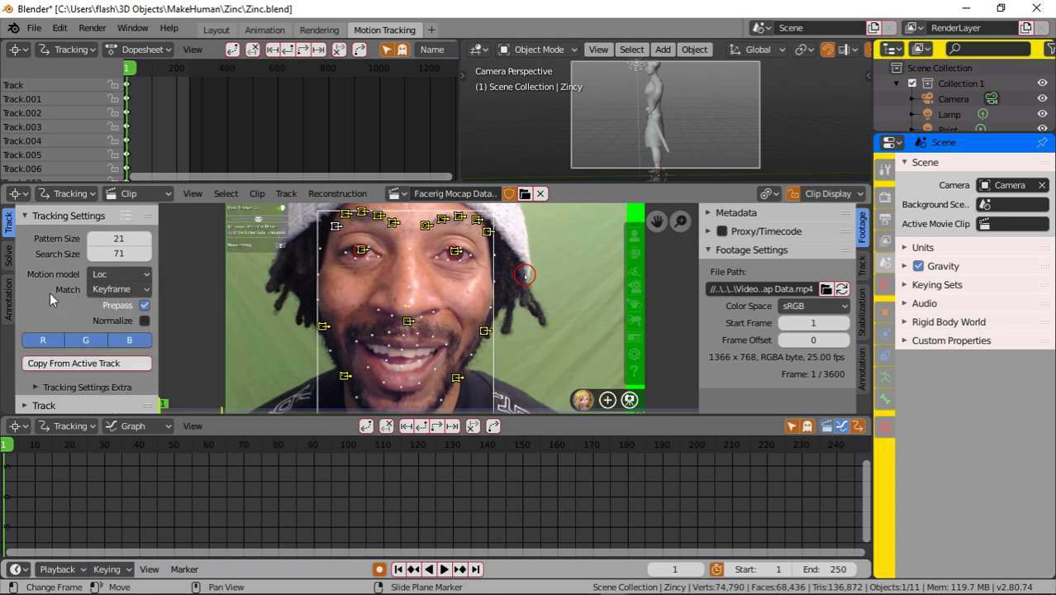
{"action": "left_click", "coordinate": [26, 405]}
{"action": "scroll", "coordinate": [87, 370], "scroll_direction": "down", "scroll_amount": 2}
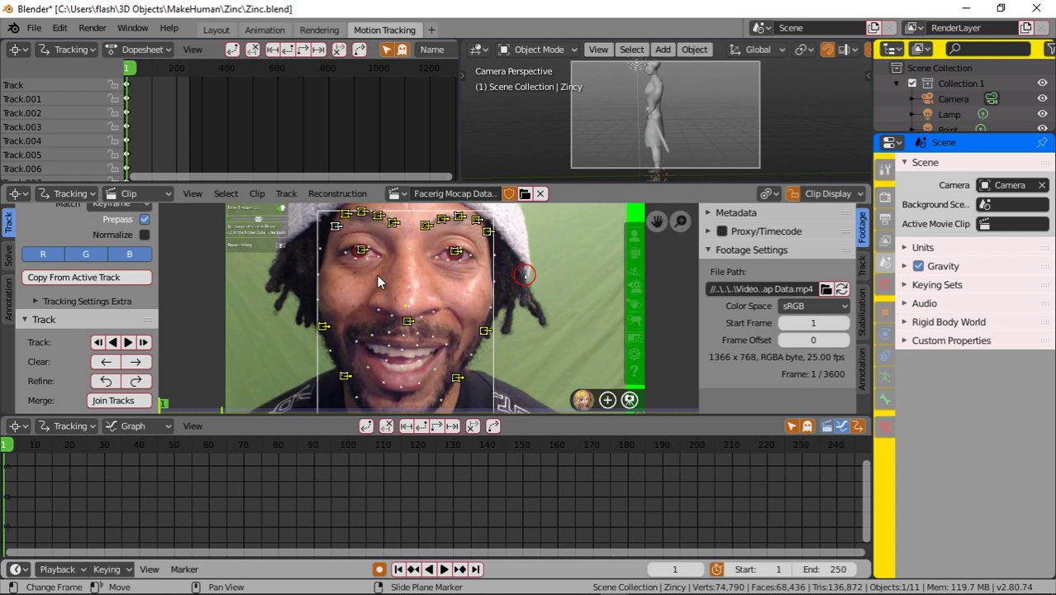
{"action": "left_click", "coordinate": [456, 286]}
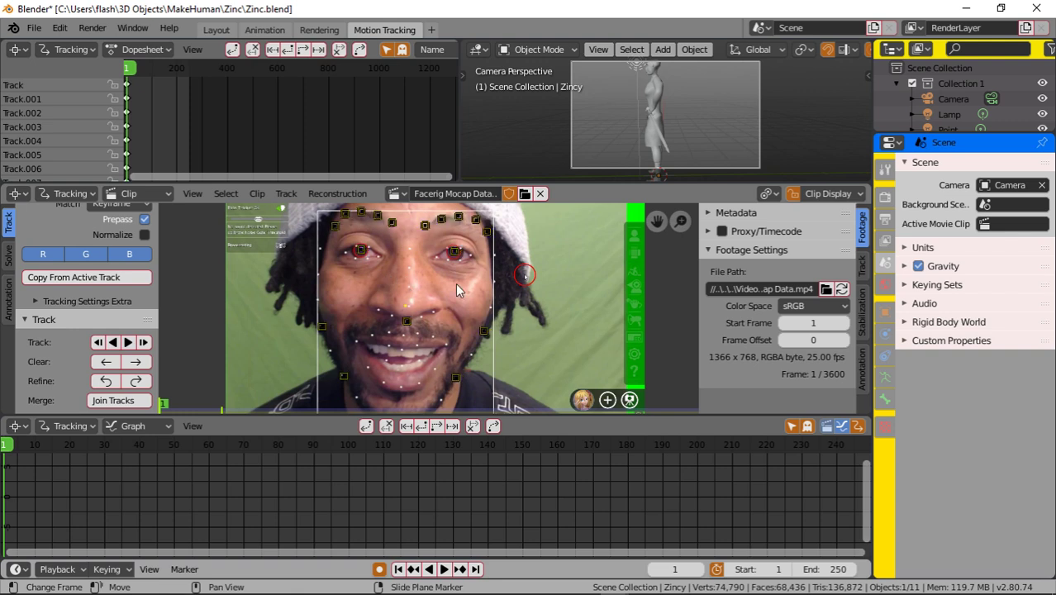
{"action": "key", "text": "a"}
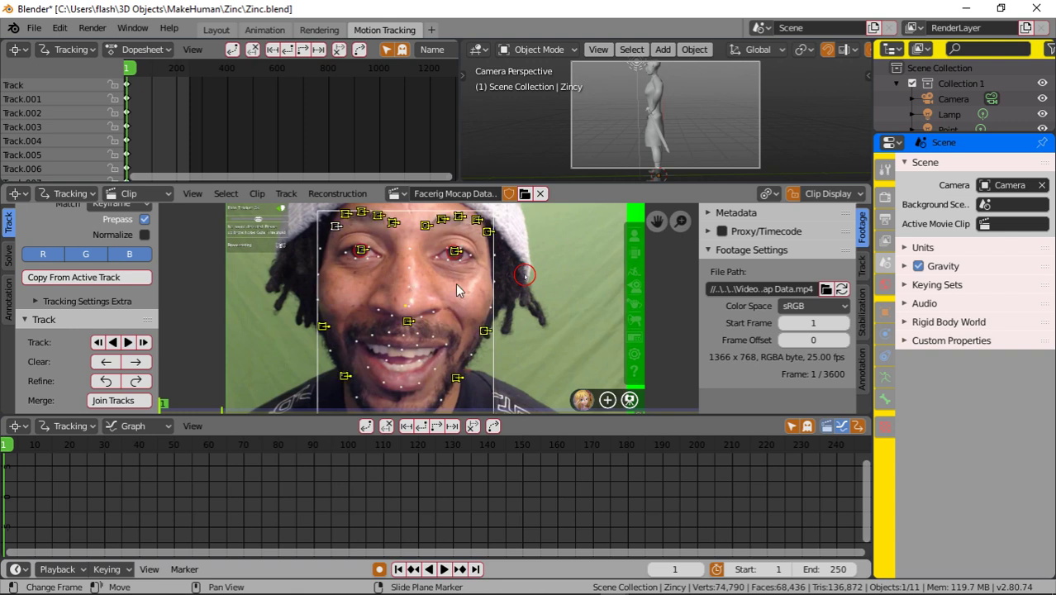
{"action": "left_click", "coordinate": [481, 284]}
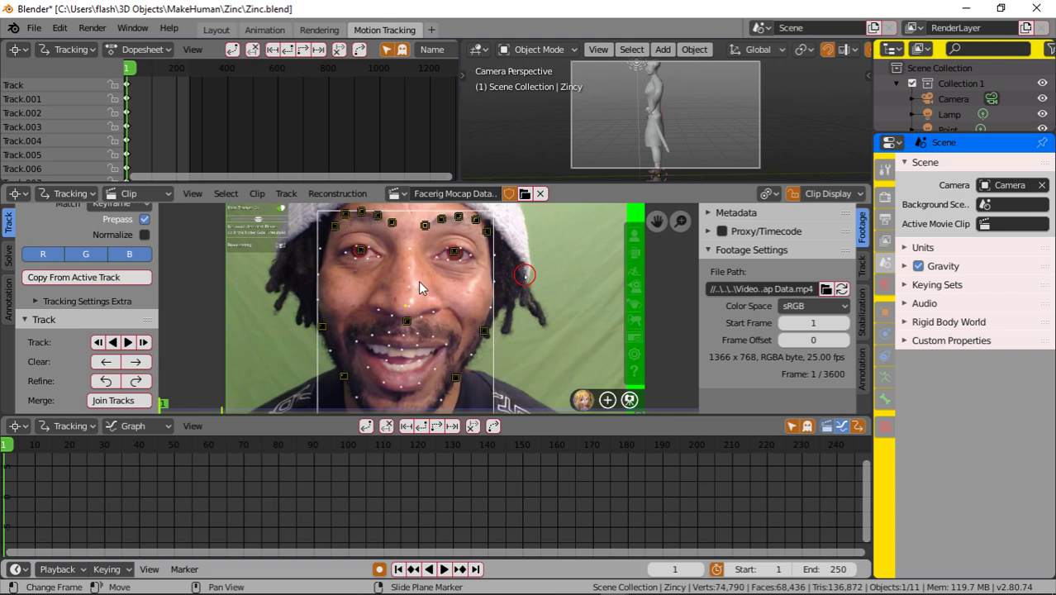
{"action": "key", "text": "a"}
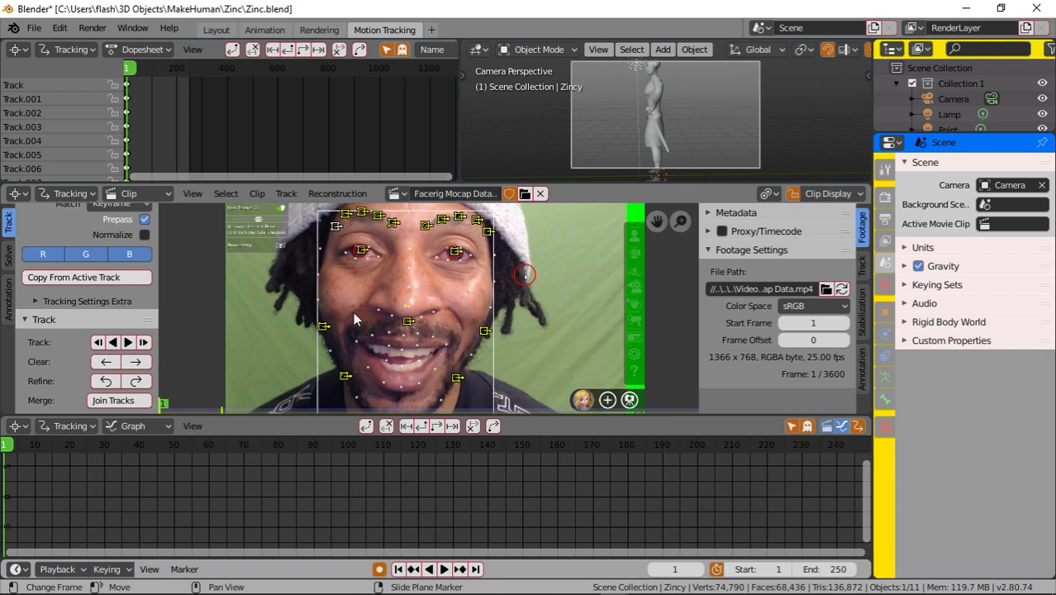
{"action": "left_click", "coordinate": [451, 267]}
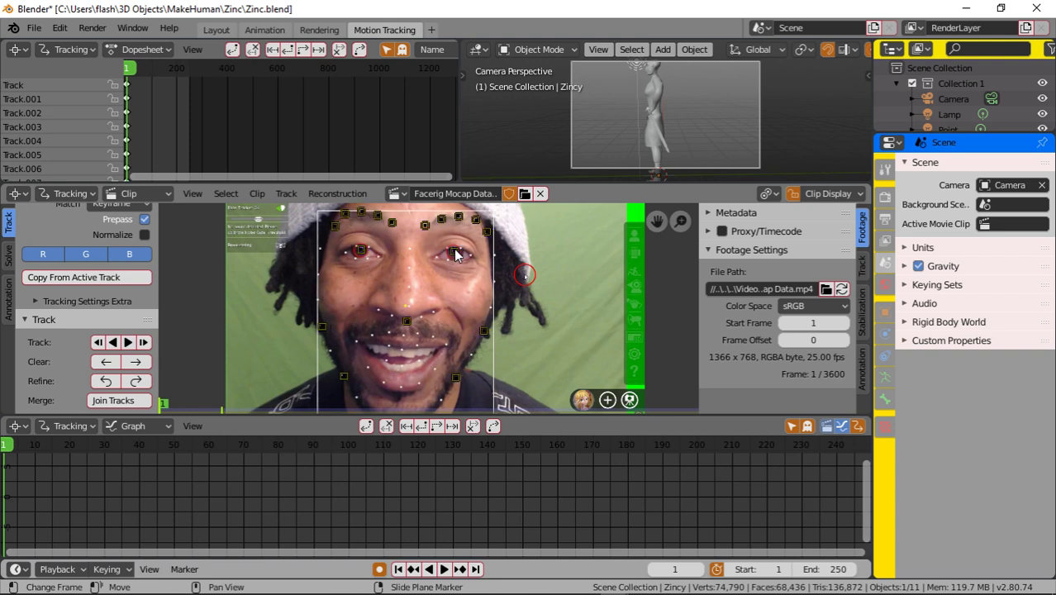
Select the tracking markers on both pupils together.
{"action": "left_click", "coordinate": [455, 252]}
{"action": "left_click", "coordinate": [361, 251], "text": "shift"}
{"action": "scroll", "coordinate": [368, 258], "scroll_direction": "up", "scroll_amount": 2}
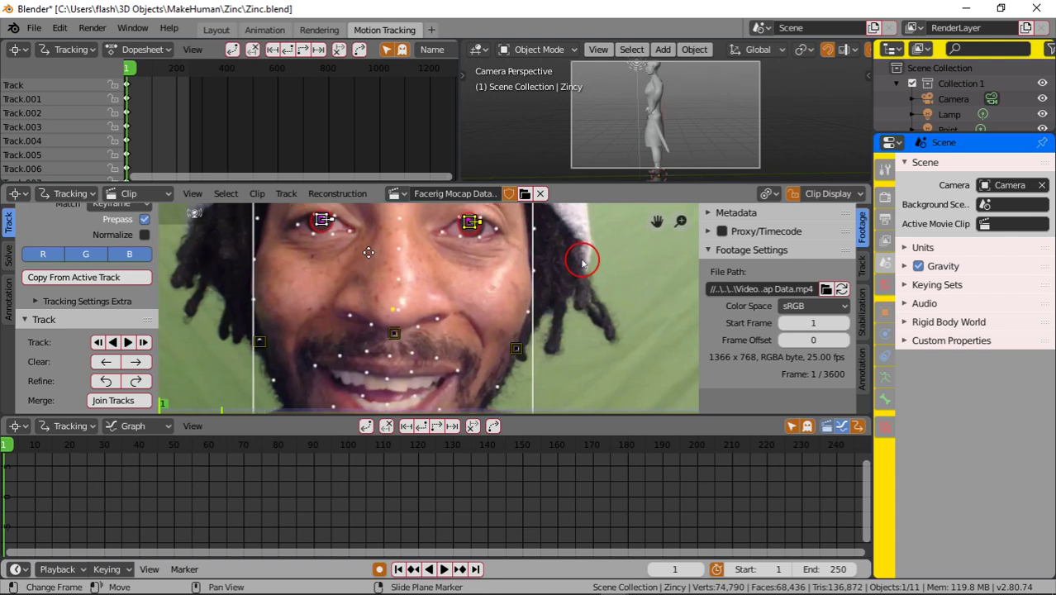
{"action": "middle_click_drag", "start_coordinate": [372, 264], "coordinate": [370, 338]}
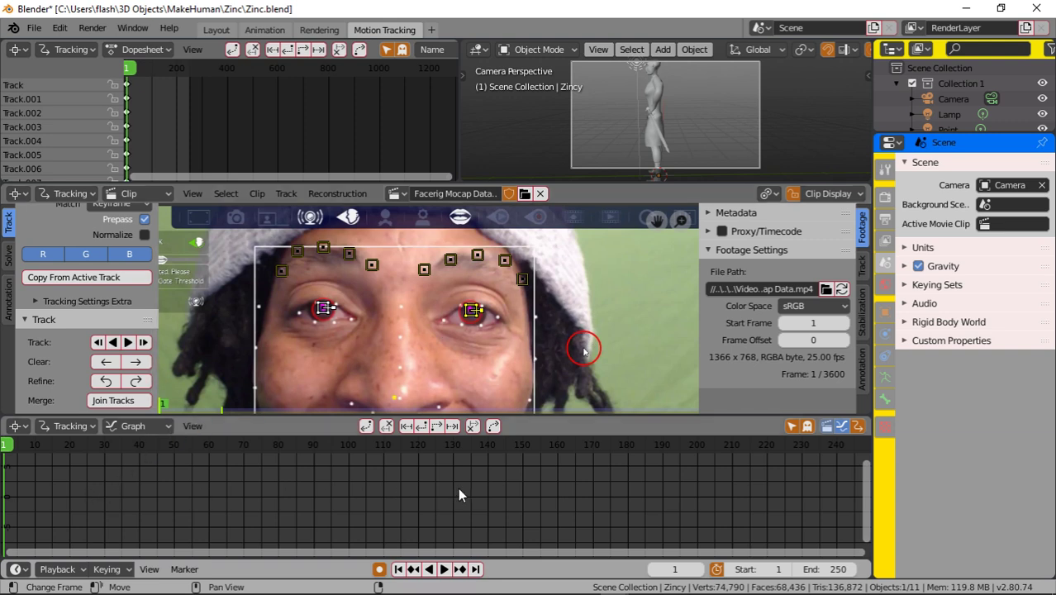
{"action": "scroll", "coordinate": [443, 341], "scroll_direction": "down", "scroll_amount": 3}
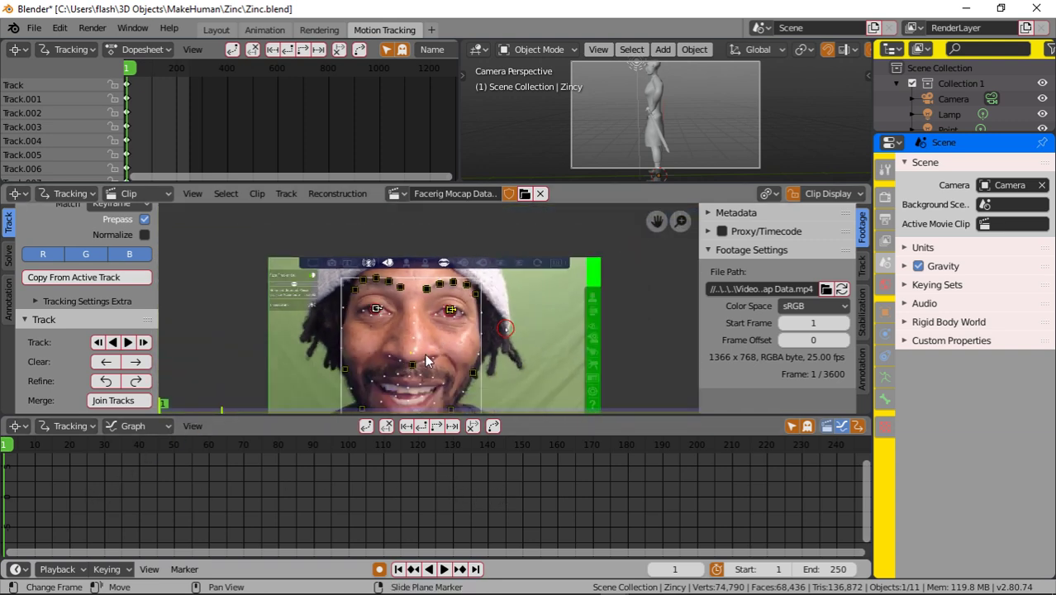
{"action": "middle_click_drag", "start_coordinate": [425, 354], "coordinate": [429, 319]}
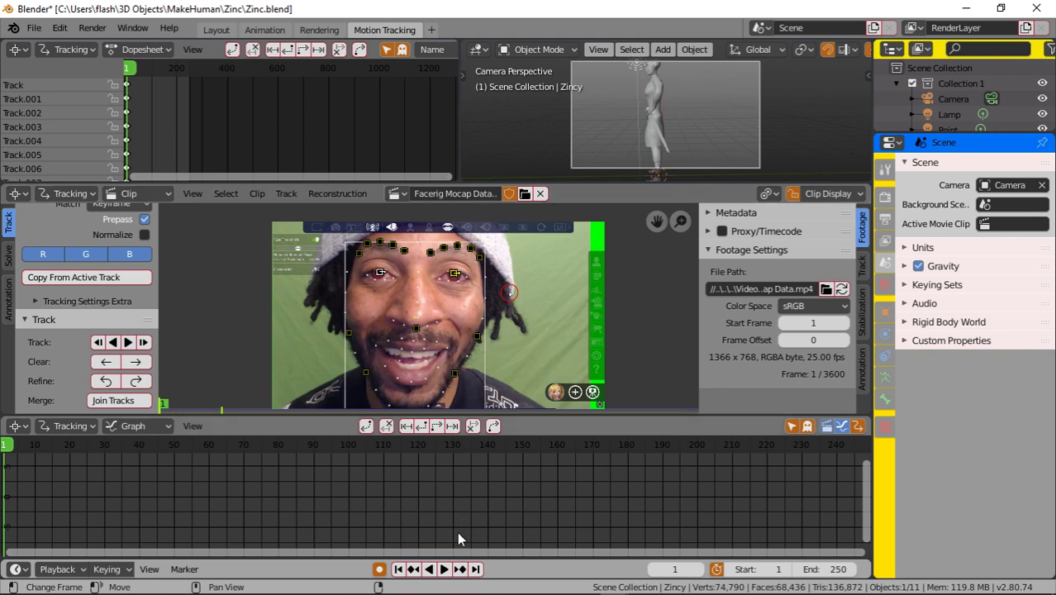
Play the clip briefly to check the facial movement, stop it, and return to frame 1.
{"action": "left_click", "coordinate": [444, 570]}
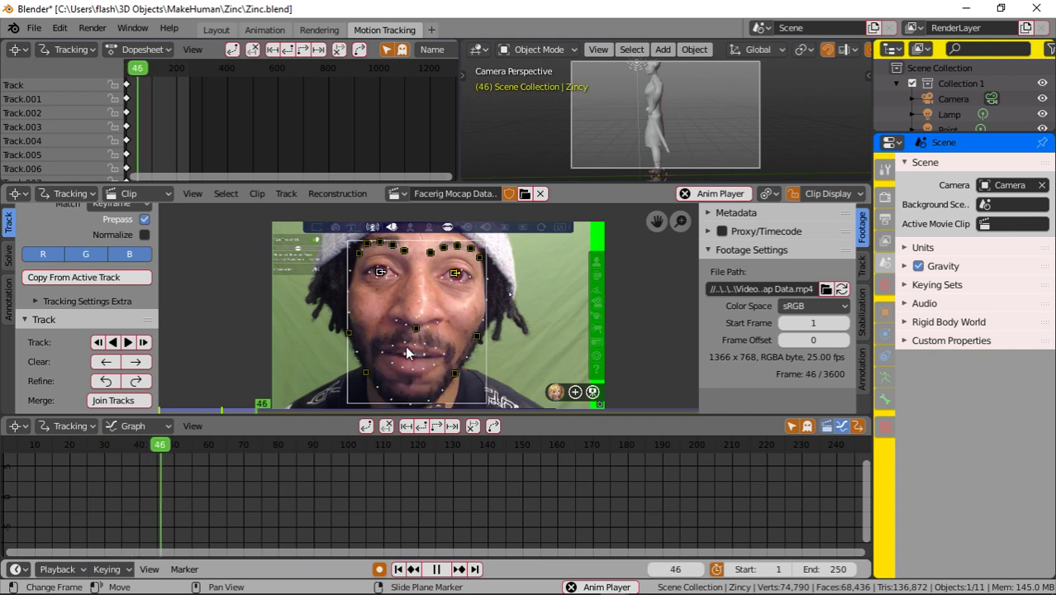
{"action": "left_click", "coordinate": [436, 569]}
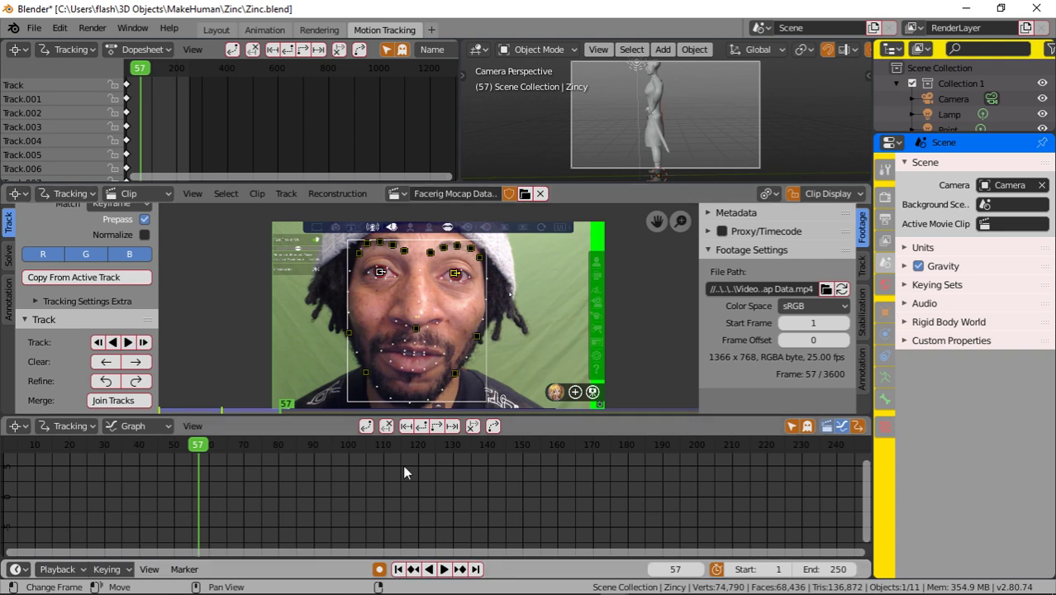
{"action": "left_click", "coordinate": [398, 569]}
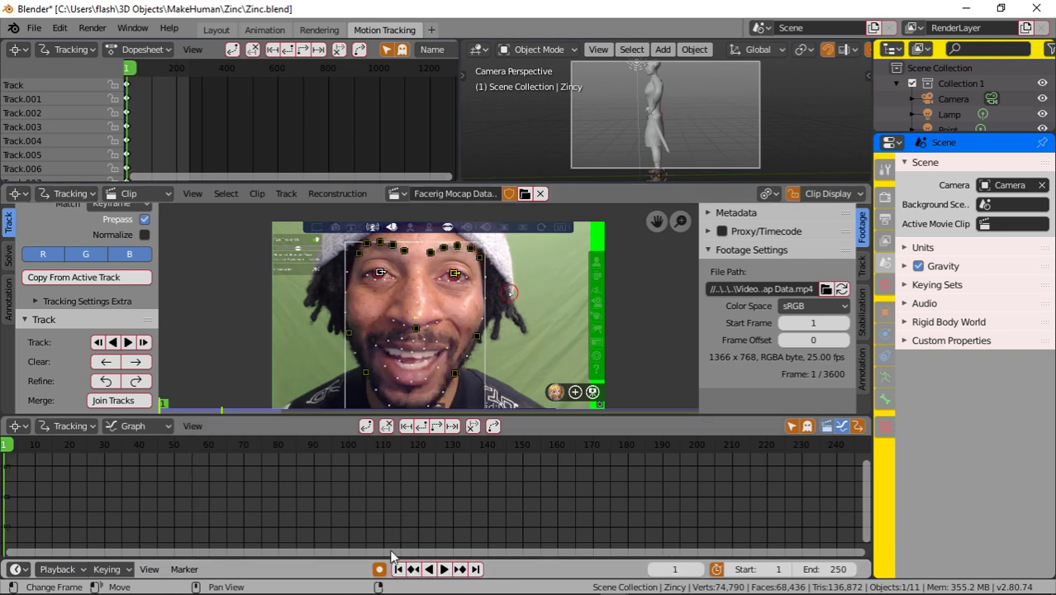
Track both pupil markers forward from frame 1 and realign them with the magenta pupil dots at frame 17.
{"action": "left_click", "coordinate": [129, 343]}
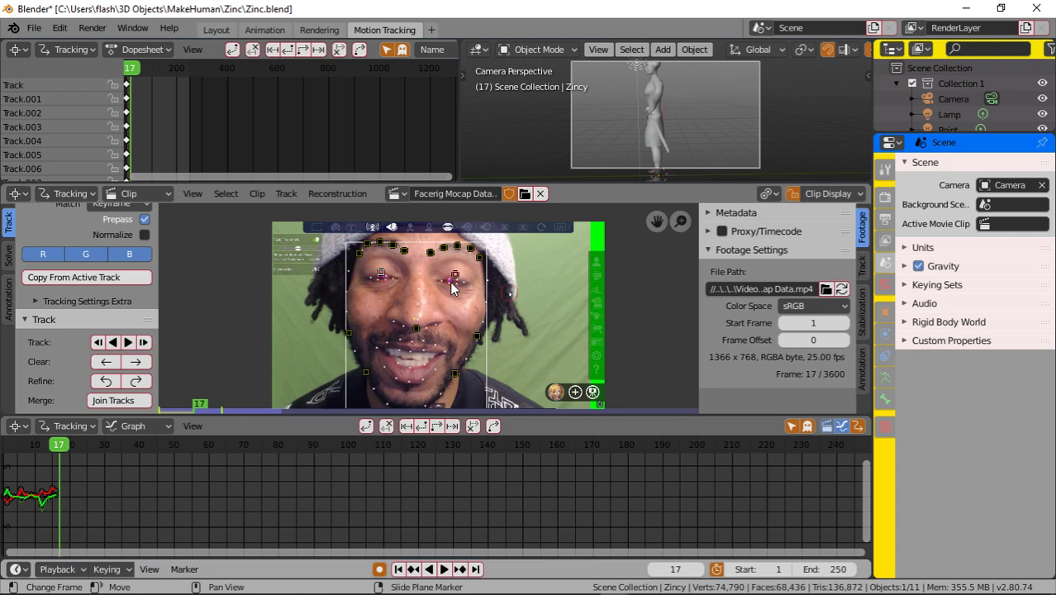
{"action": "scroll", "coordinate": [451, 285], "scroll_direction": "up", "scroll_amount": 4}
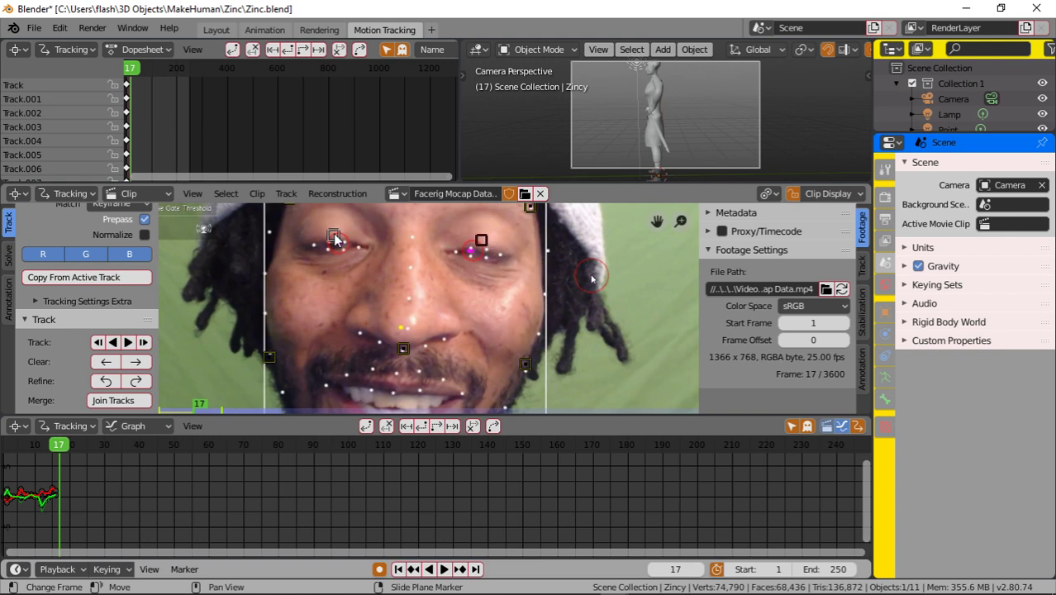
{"action": "left_click_drag", "start_coordinate": [336, 240], "coordinate": [366, 251]}
{"action": "scroll", "coordinate": [355, 262], "scroll_direction": "up", "scroll_amount": 2}
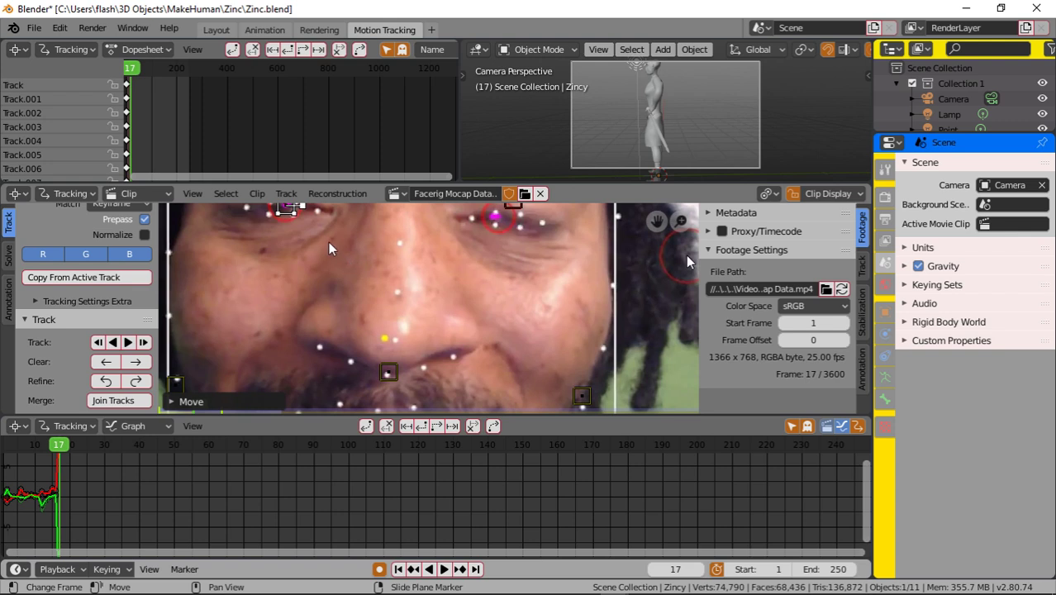
{"action": "middle_click_drag", "start_coordinate": [329, 248], "coordinate": [342, 316]}
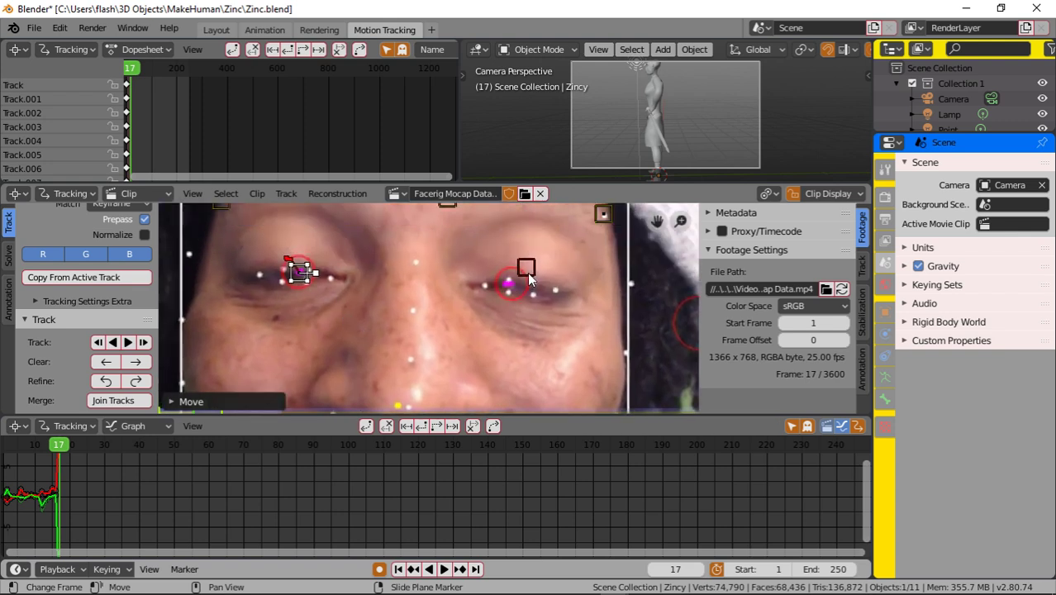
{"action": "left_click_drag", "start_coordinate": [528, 272], "coordinate": [510, 284]}
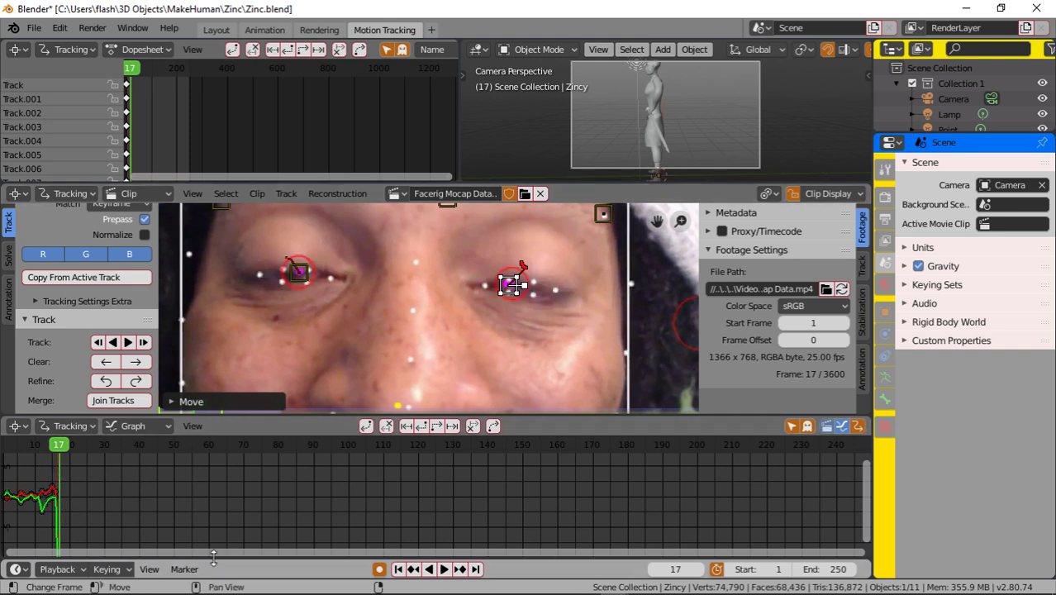
Enlarge the timeline area to expose its keyframes and adjust the height split between the clip view and the graph.
{"action": "left_click_drag", "start_coordinate": [213, 560], "coordinate": [213, 517]}
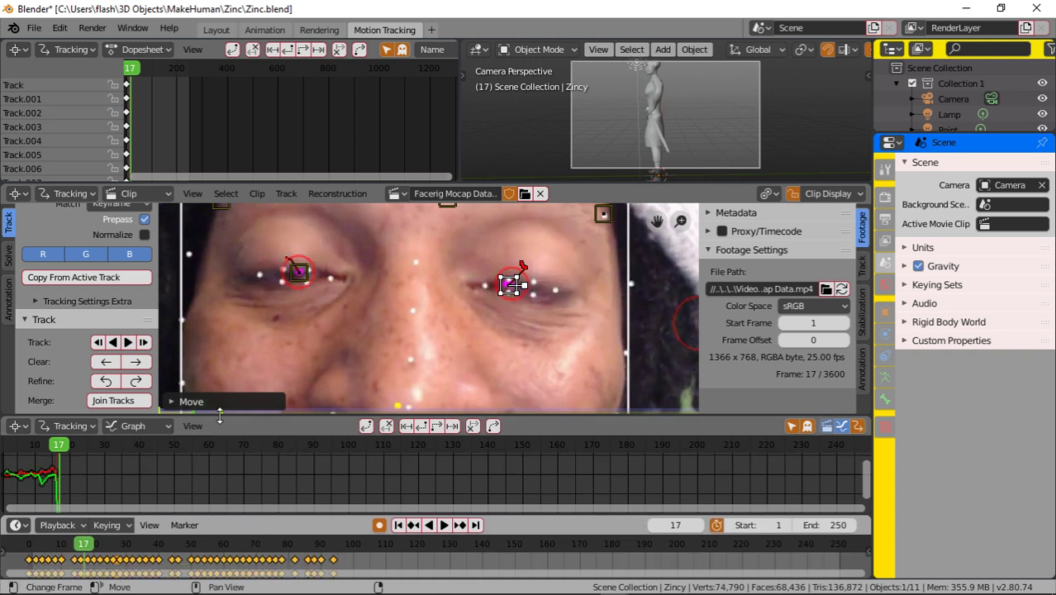
{"action": "left_click_drag", "start_coordinate": [66, 415], "coordinate": [63, 323]}
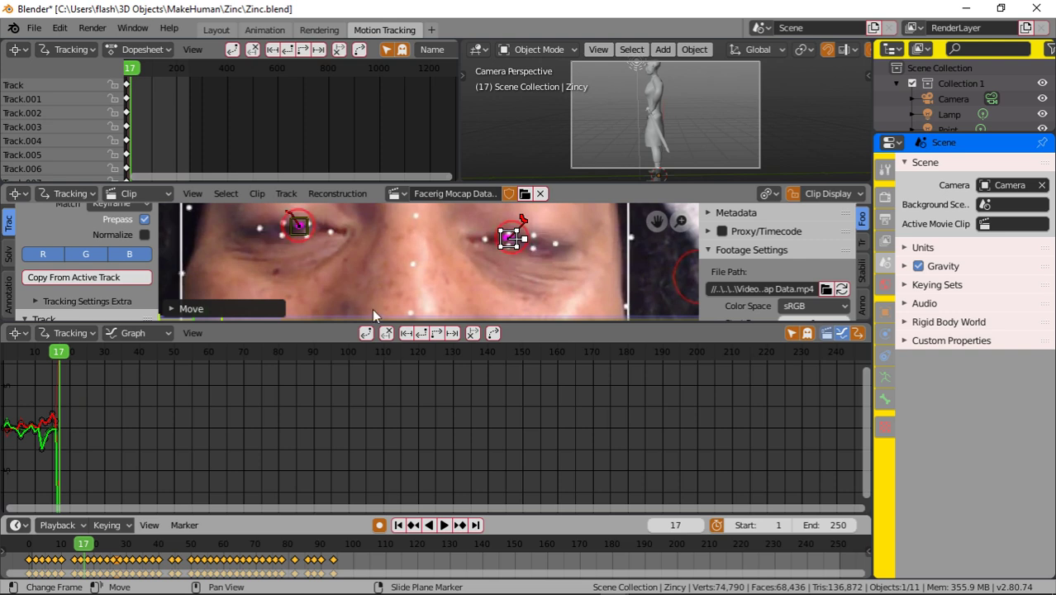
{"action": "left_click_drag", "start_coordinate": [426, 324], "coordinate": [372, 382]}
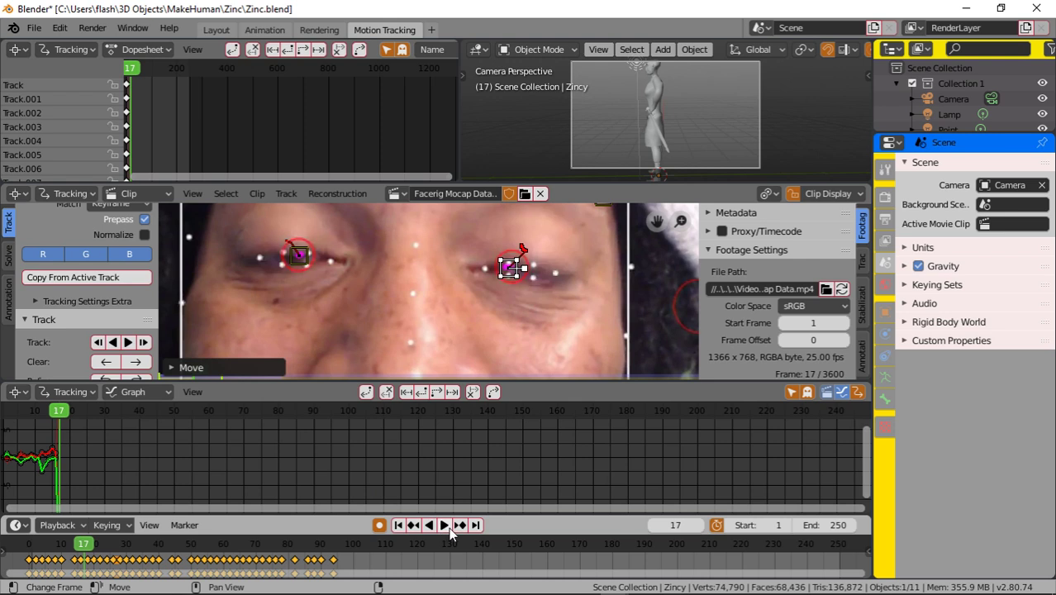
Track forward to frame 18 and reposition both pupil markers on their magenta dots.
{"action": "left_click", "coordinate": [128, 342]}
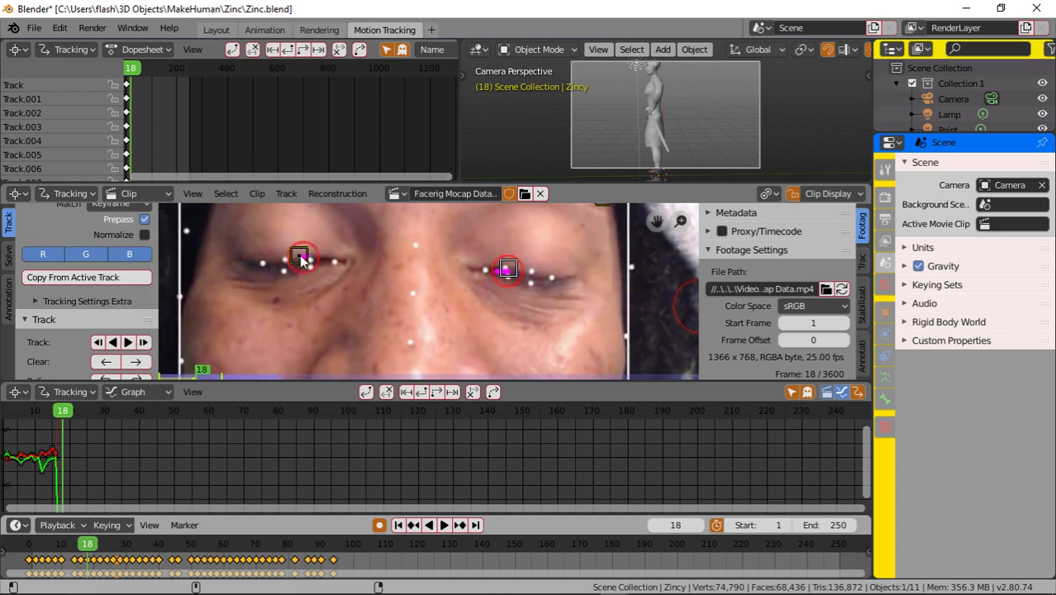
{"action": "left_click_drag", "start_coordinate": [297, 255], "coordinate": [307, 262]}
{"action": "left_click", "coordinate": [503, 272]}
{"action": "scroll", "coordinate": [515, 281], "scroll_direction": "up", "scroll_amount": 2}
{"action": "left_click_drag", "start_coordinate": [555, 259], "coordinate": [549, 264]}
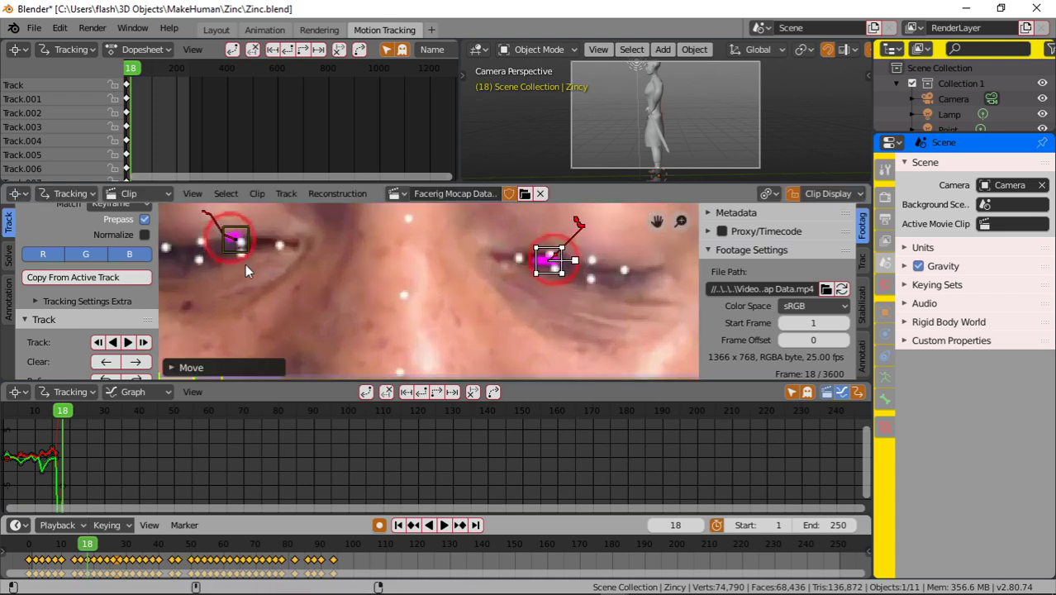
{"action": "left_click_drag", "start_coordinate": [238, 241], "coordinate": [240, 236]}
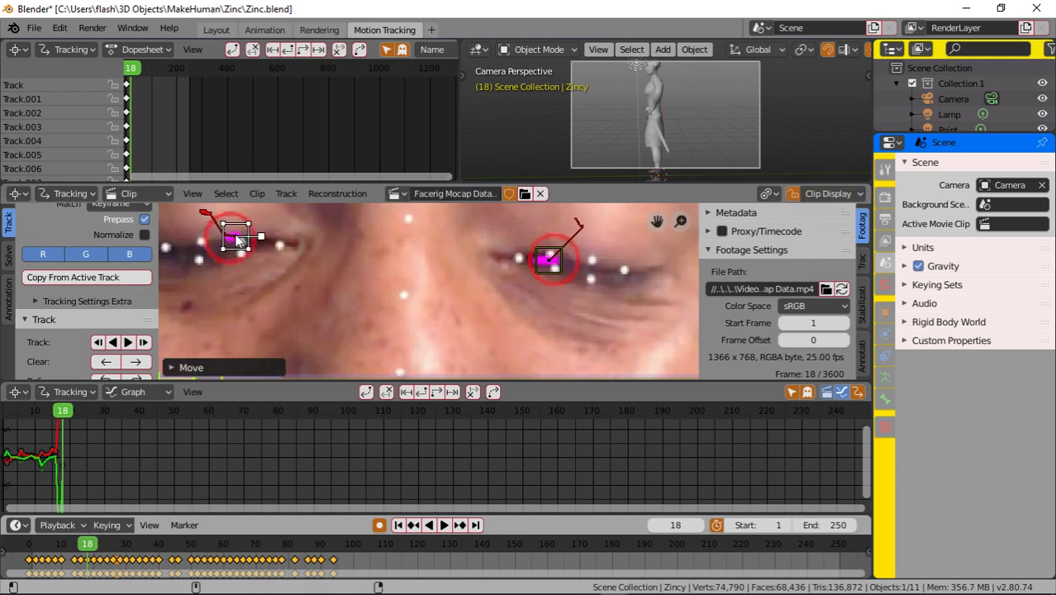
Track the image-left pupil marker forward from frame 18 and move it back onto its magenta dot at frame 78.
{"action": "left_click", "coordinate": [128, 343]}
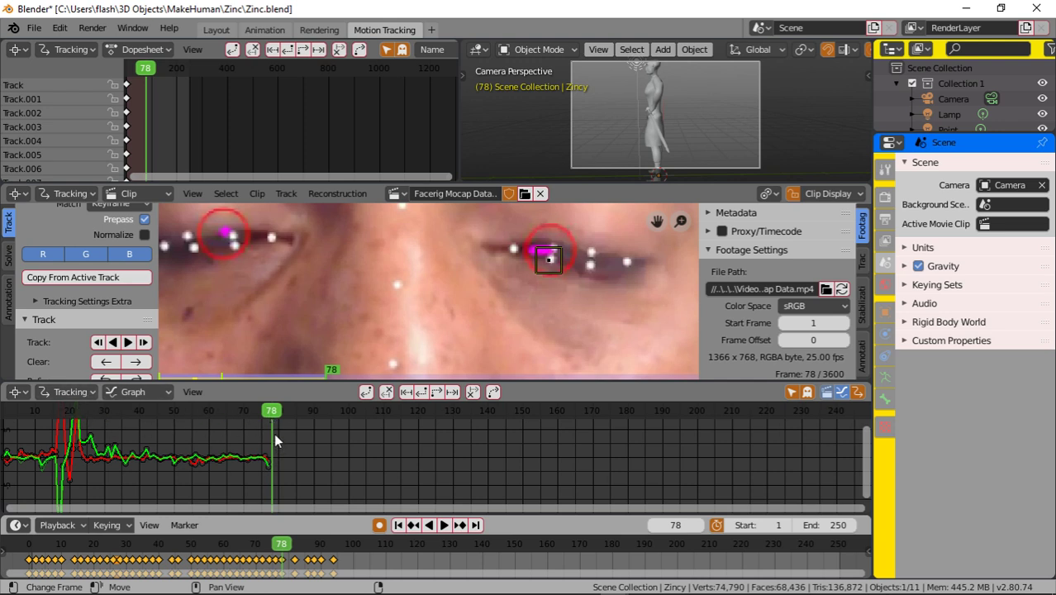
{"action": "scroll", "coordinate": [355, 291], "scroll_direction": "down", "scroll_amount": 2}
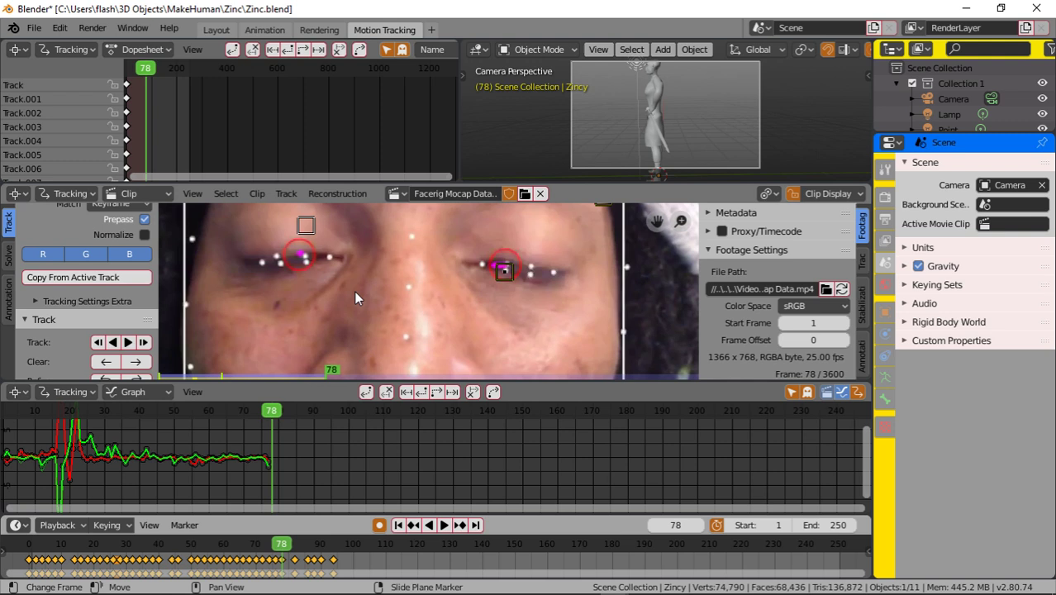
{"action": "scroll", "coordinate": [354, 290], "scroll_direction": "down", "scroll_amount": 2}
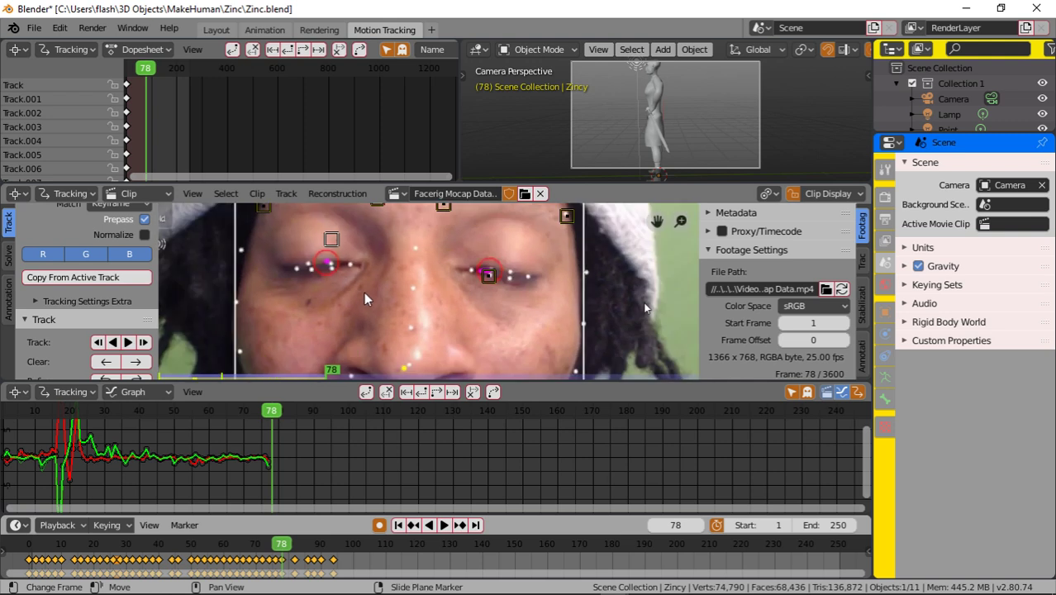
{"action": "scroll", "coordinate": [367, 281], "scroll_direction": "down", "scroll_amount": 1}
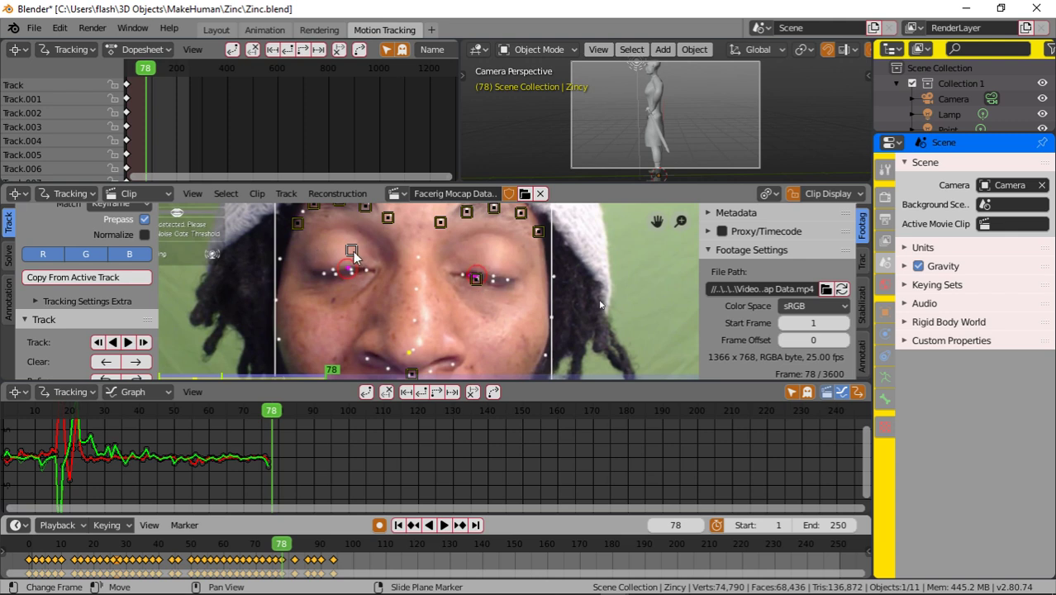
{"action": "scroll", "coordinate": [350, 252], "scroll_direction": "up", "scroll_amount": 4}
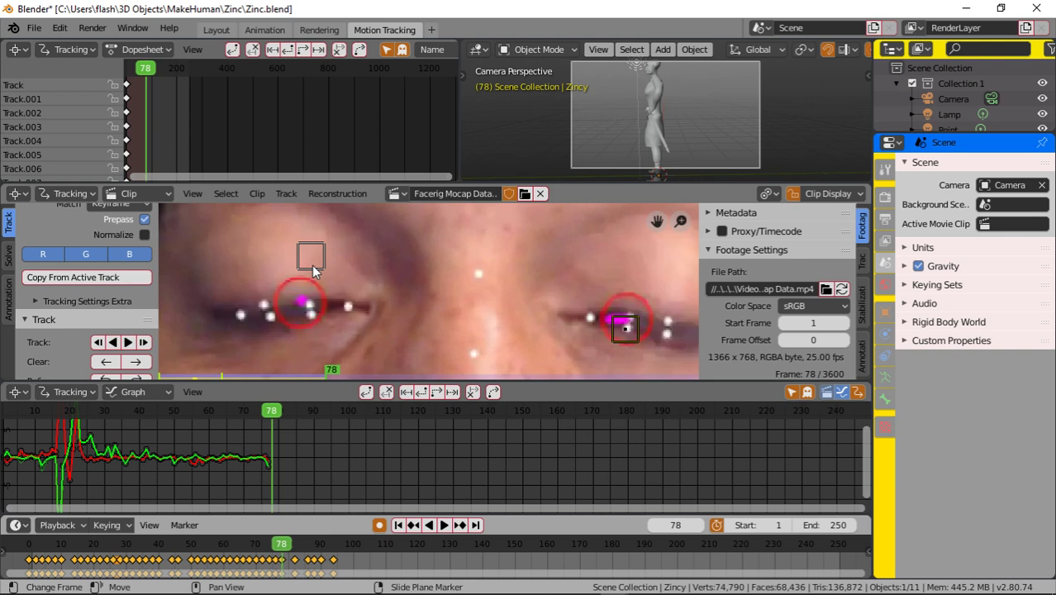
{"action": "left_click_drag", "start_coordinate": [312, 270], "coordinate": [303, 315]}
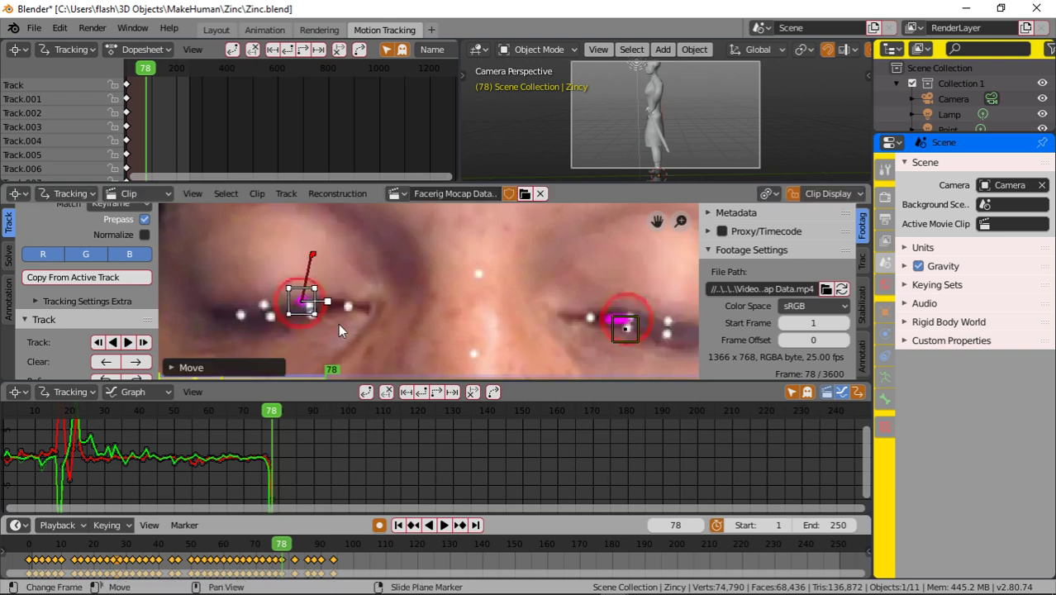
{"action": "scroll", "coordinate": [383, 311], "scroll_direction": "down", "scroll_amount": 1}
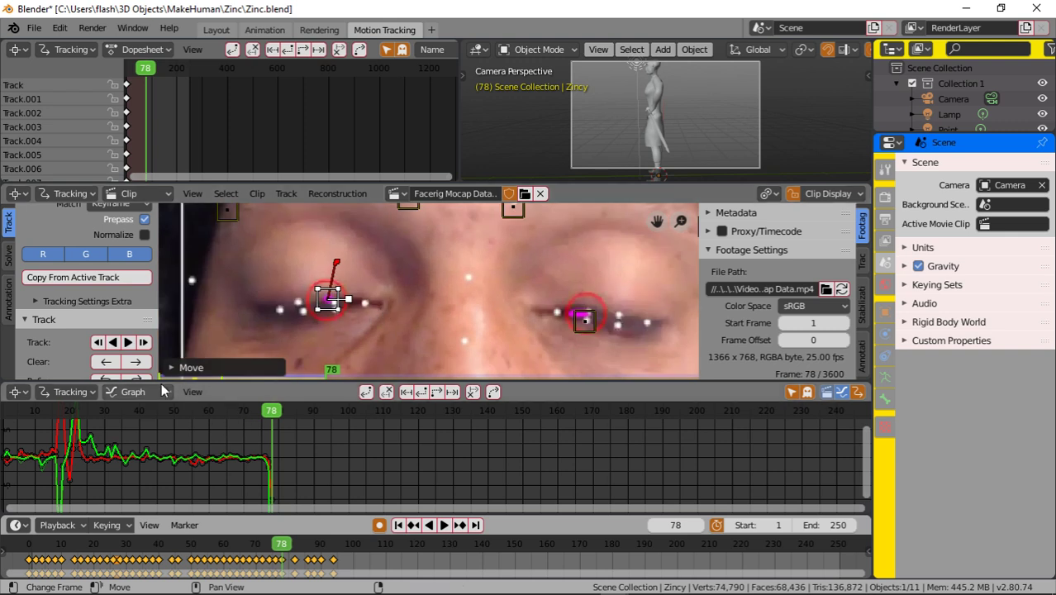
Track the image-left pupil marker to frame 79 and align both pupil markers with their magenta dots.
{"action": "left_click", "coordinate": [128, 342]}
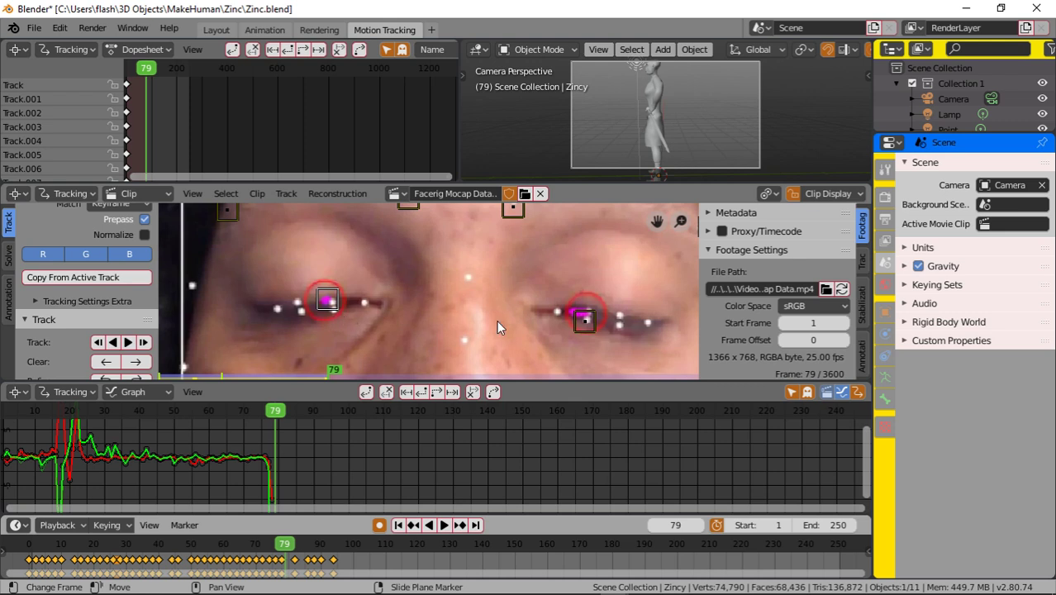
{"action": "left_click_drag", "start_coordinate": [585, 324], "coordinate": [581, 316]}
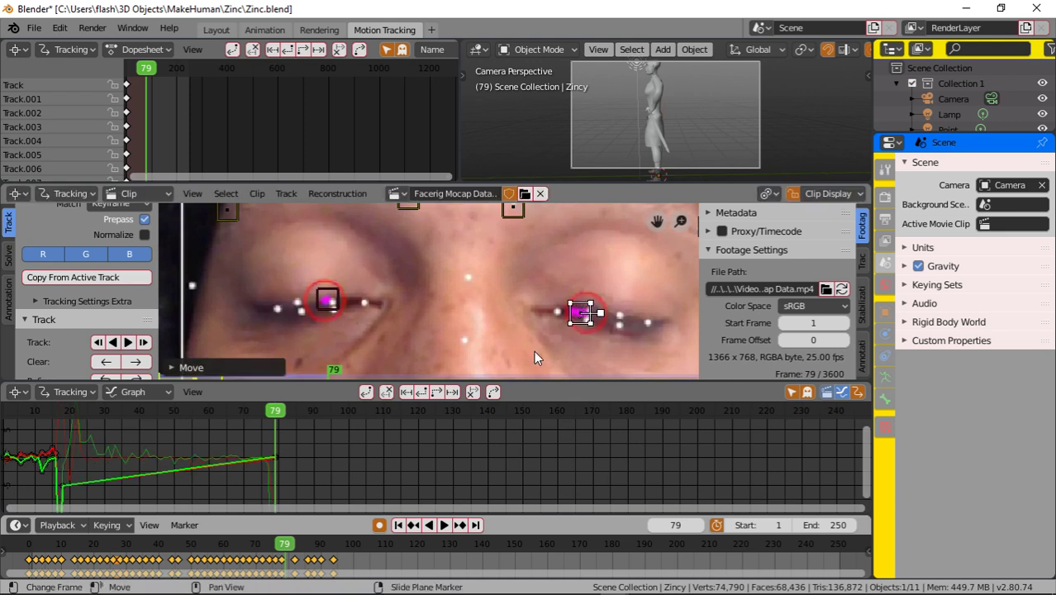
{"action": "left_click", "coordinate": [327, 303]}
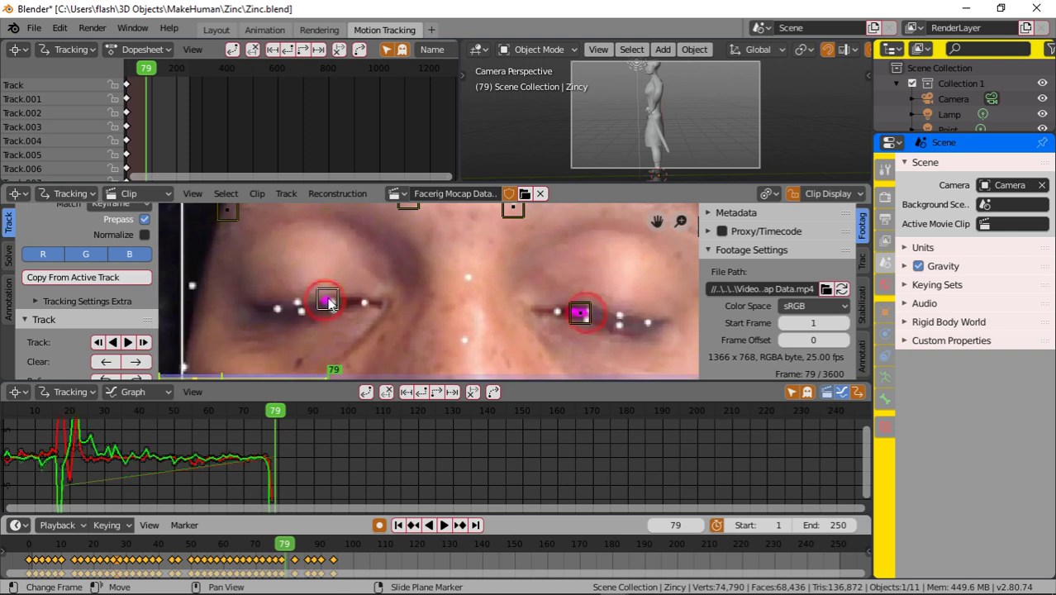
{"action": "left_click_drag", "start_coordinate": [329, 304], "coordinate": [330, 306]}
{"action": "scroll", "coordinate": [334, 312], "scroll_direction": "up", "scroll_amount": 1}
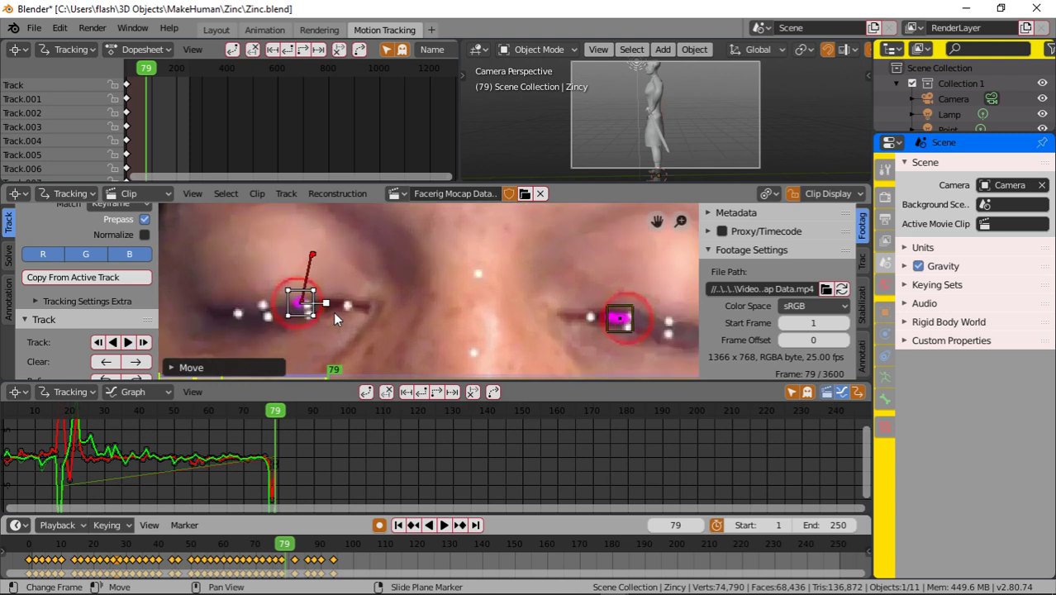
Track forward to frame 80 and align both pupil markers with their magenta dots.
{"action": "left_click", "coordinate": [128, 343]}
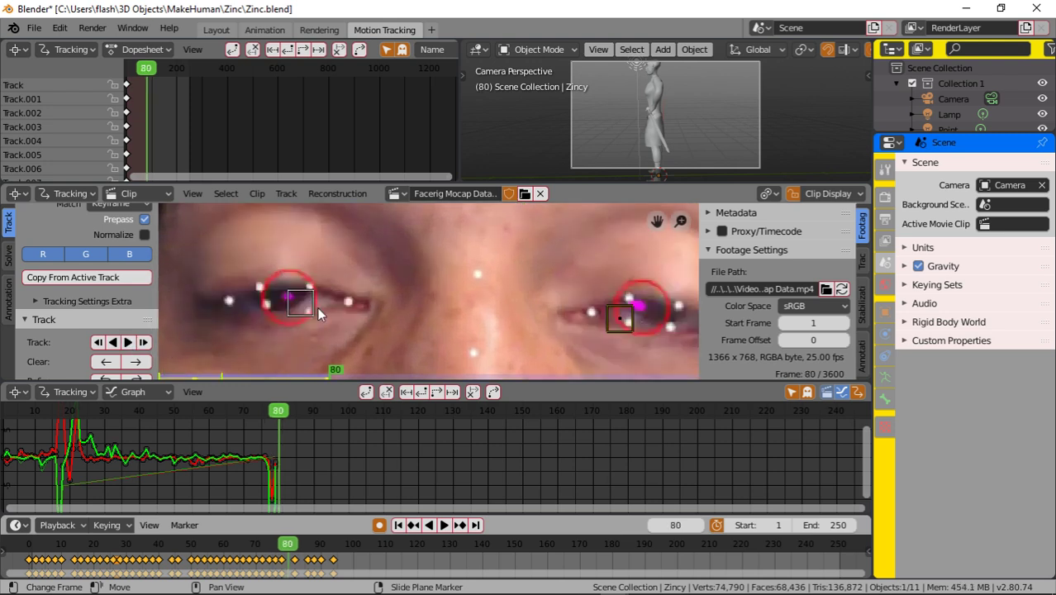
{"action": "left_click_drag", "start_coordinate": [297, 306], "coordinate": [288, 297]}
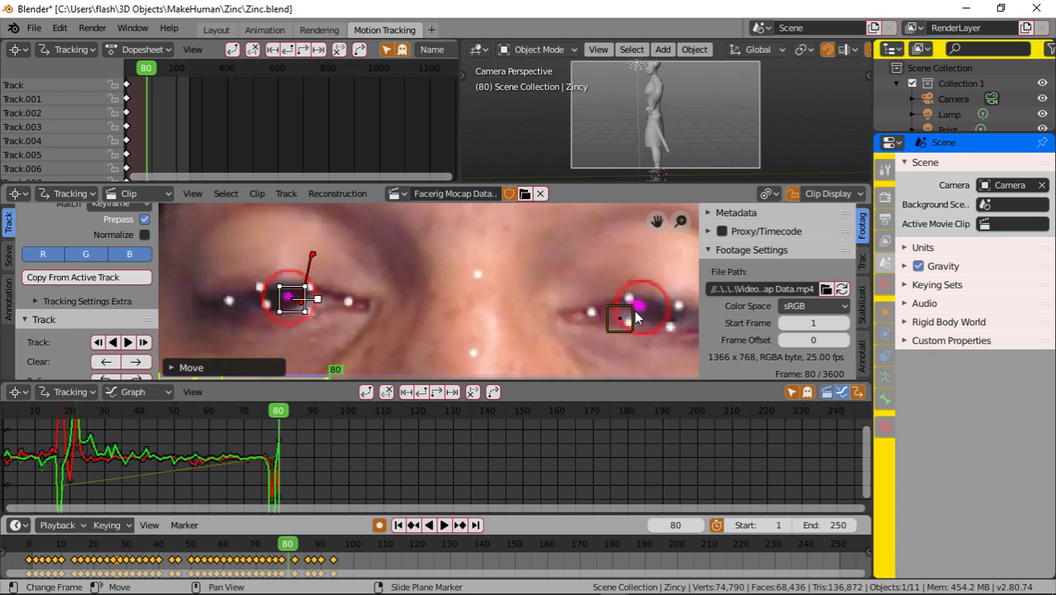
{"action": "mouse_move", "coordinate": [620, 317]}
{"action": "left_mouse_down"}
{"action": "mouse_move", "coordinate": [632, 305]}
{"action": "mouse_move", "coordinate": [643, 311]}
{"action": "left_mouse_up"}
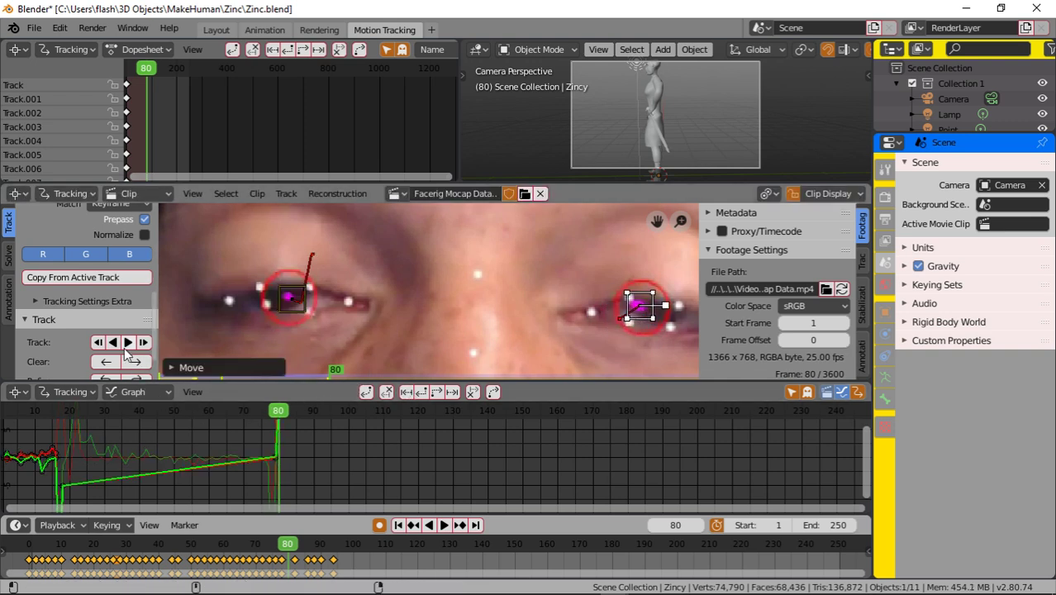
Track the image-right pupil marker to frame 128 and center both pupil markers on their magenta dots.
{"action": "left_click", "coordinate": [129, 342]}
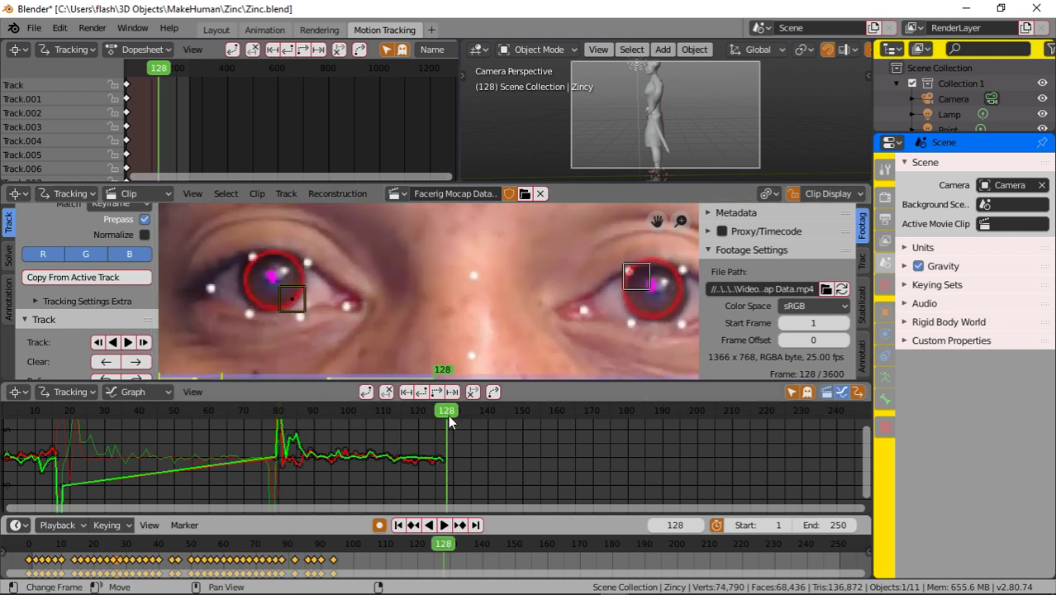
{"action": "left_click", "coordinate": [294, 301]}
{"action": "key", "text": "g"}
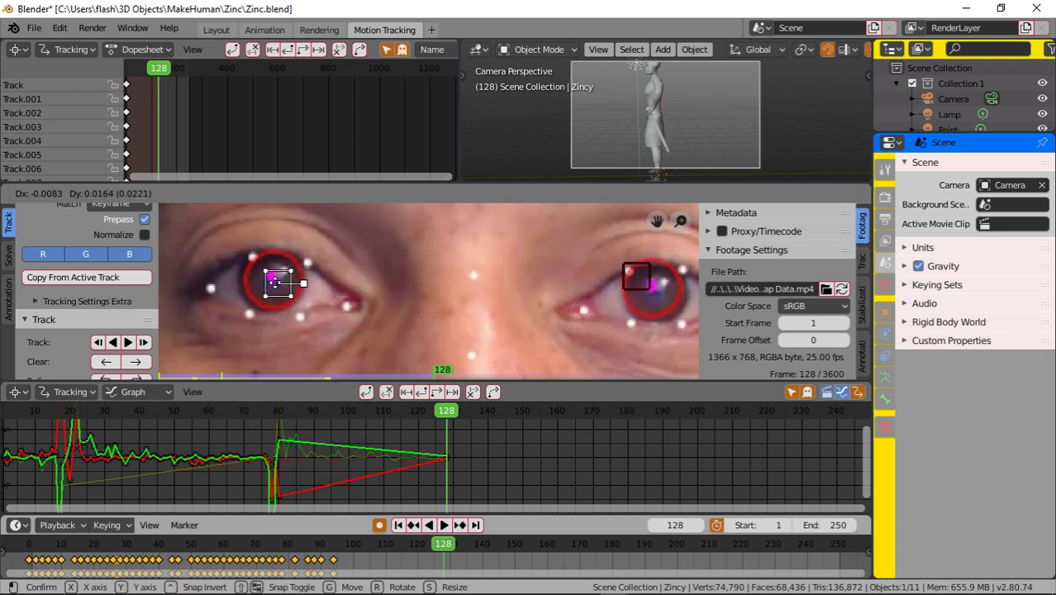
{"action": "left_click", "coordinate": [545, 333]}
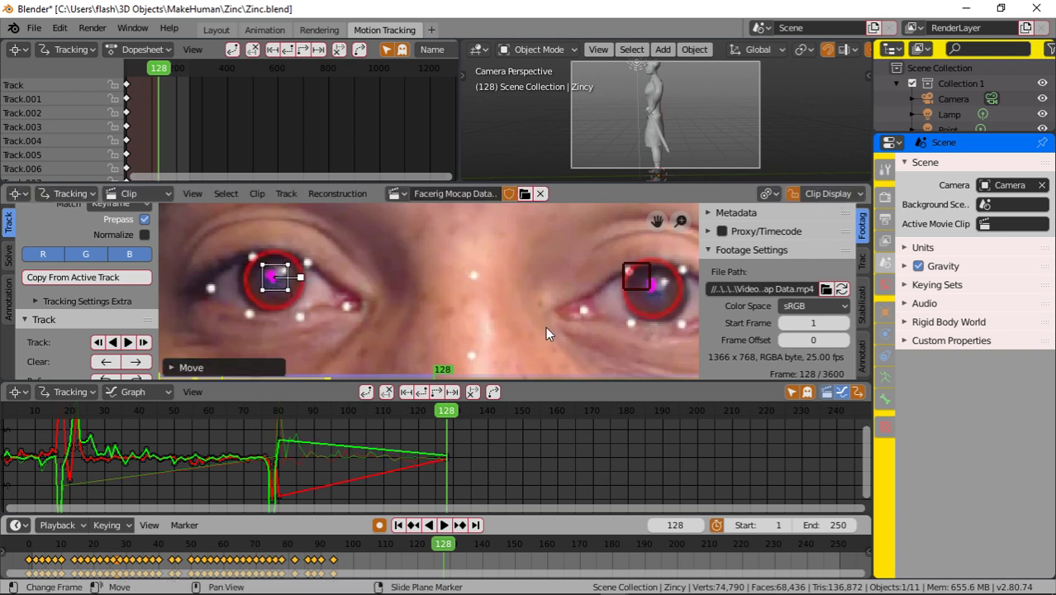
{"action": "left_click", "coordinate": [642, 285]}
{"action": "key", "text": "g"}
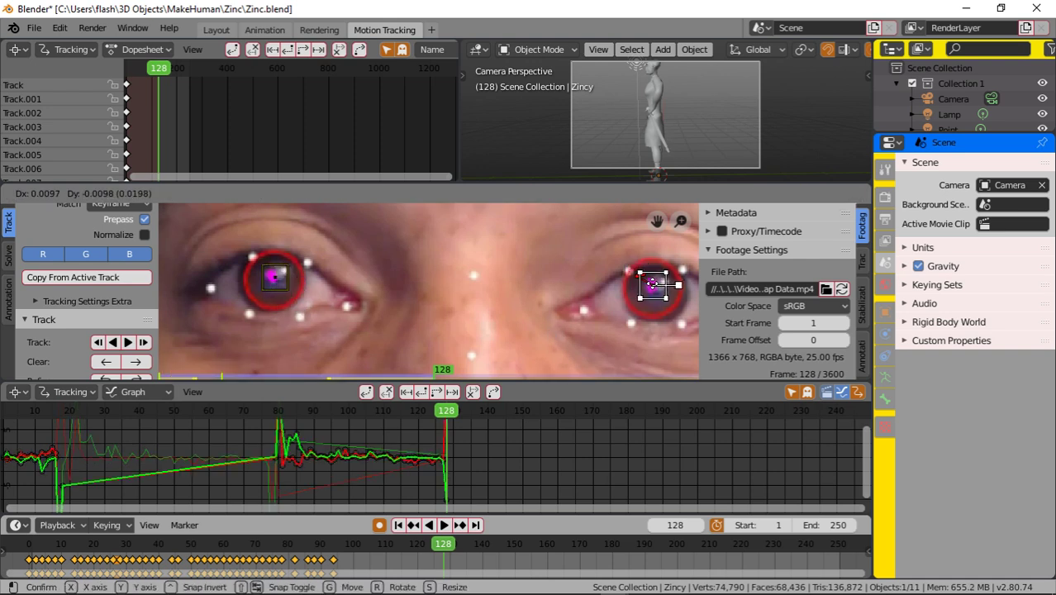
{"action": "left_click", "coordinate": [652, 286]}
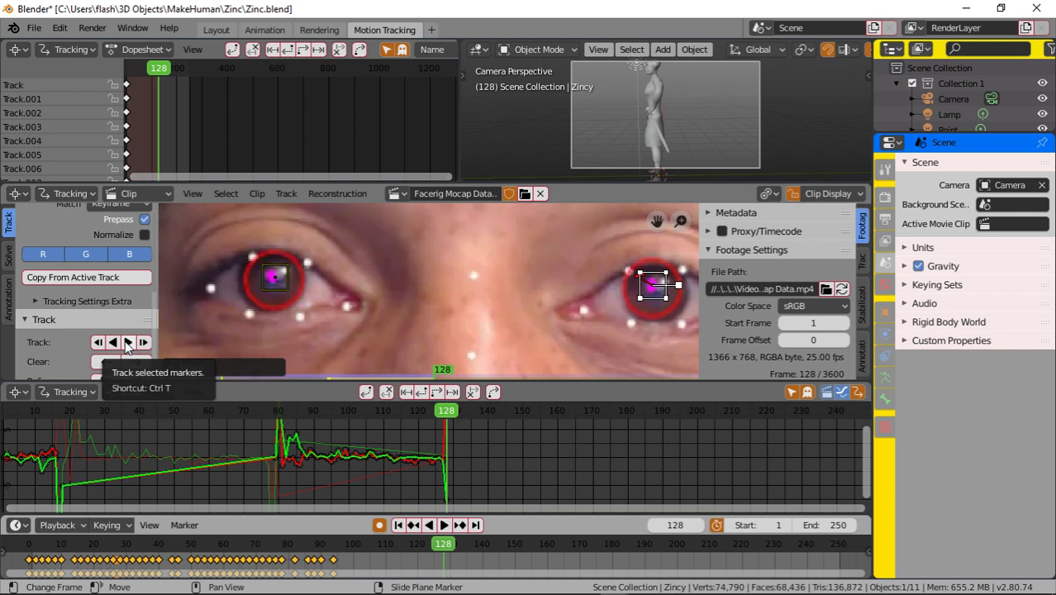
{"action": "left_click", "coordinate": [275, 283]}
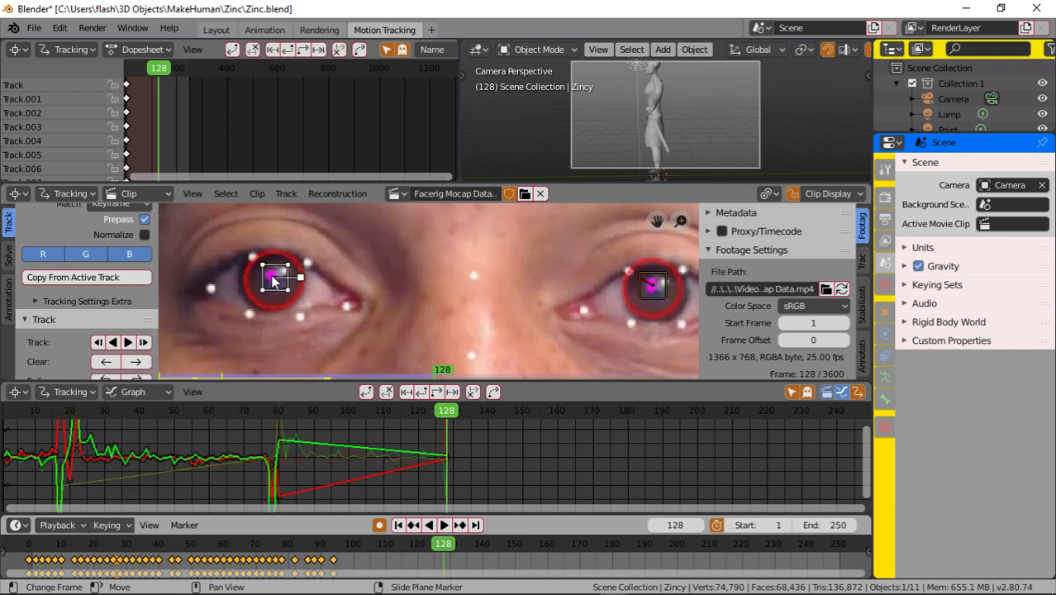
{"action": "key", "text": "g"}
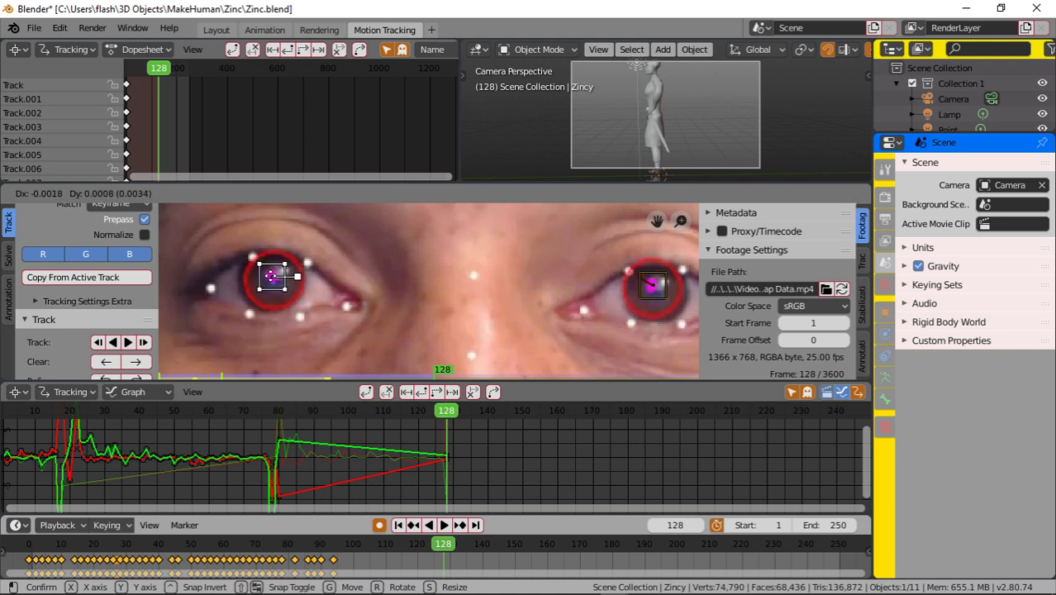
{"action": "left_click", "coordinate": [273, 278]}
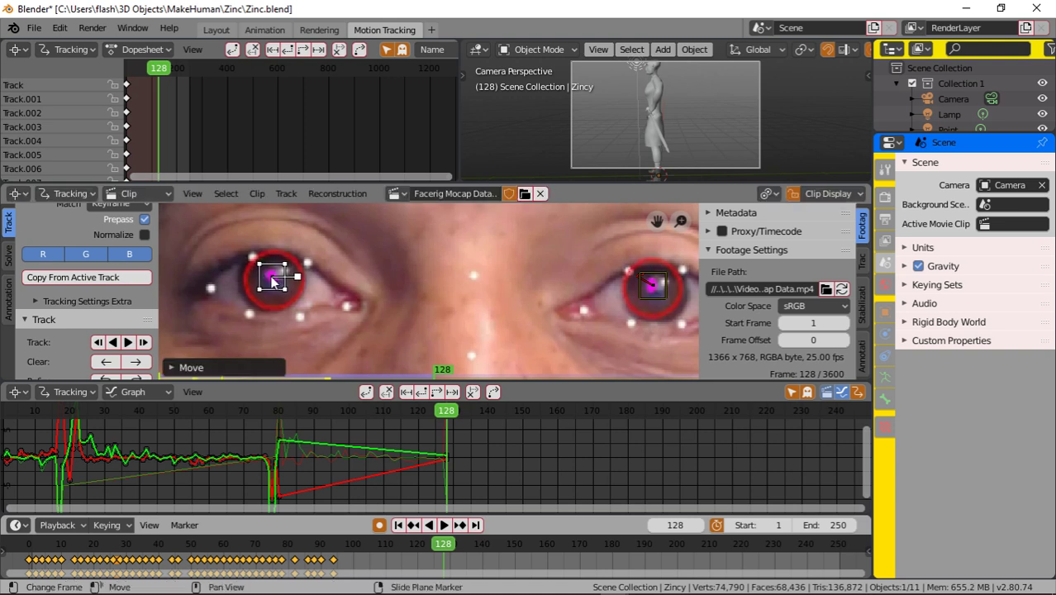
Track forward to frames 145 and 150, moving both pupil markers back onto their magenta dots at each frame.
{"action": "left_click", "coordinate": [129, 343]}
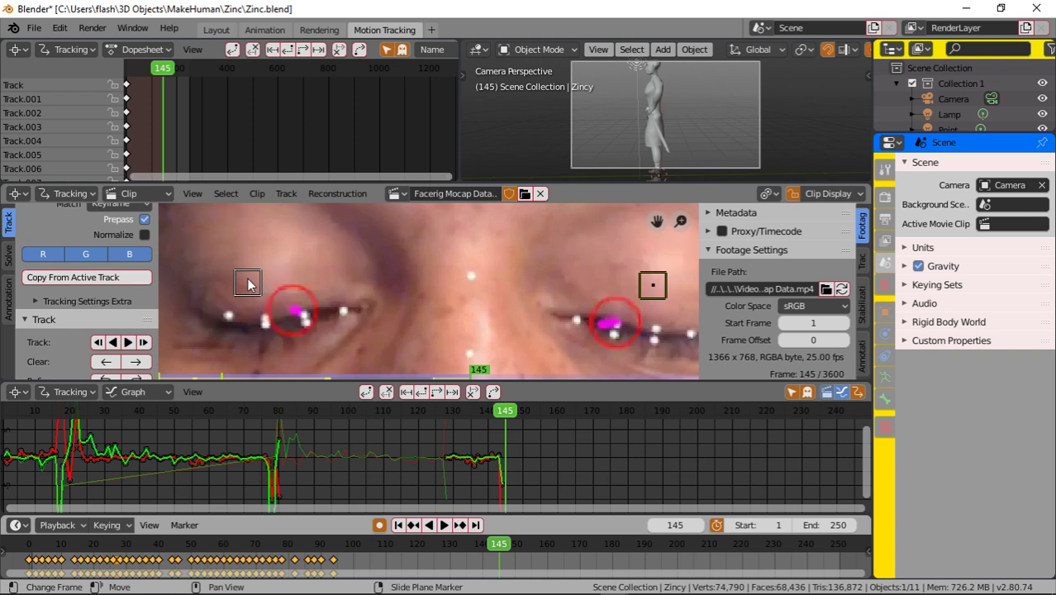
{"action": "left_click_drag", "start_coordinate": [251, 286], "coordinate": [296, 309]}
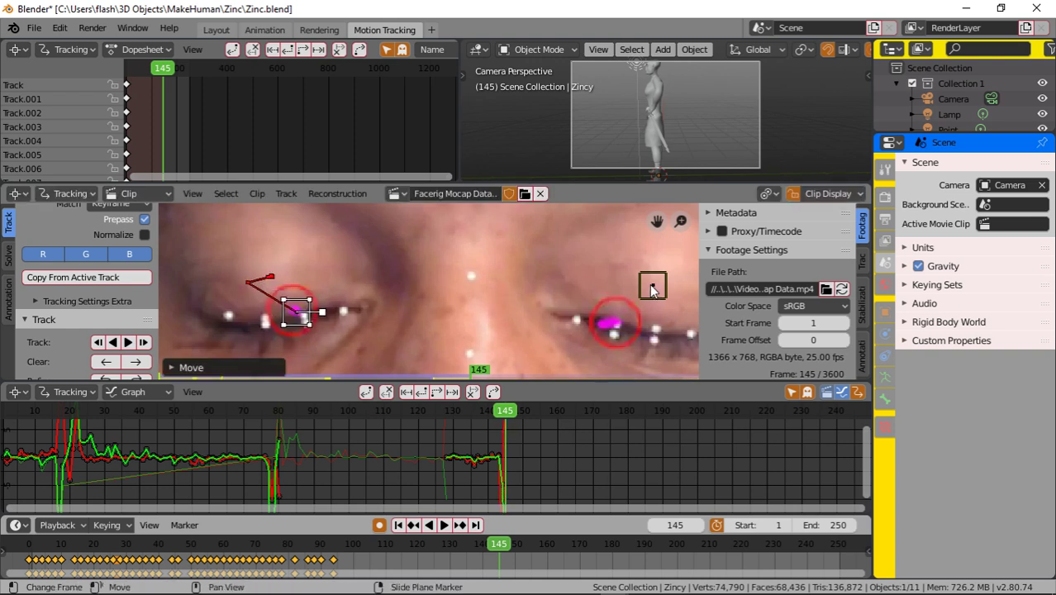
{"action": "left_click_drag", "start_coordinate": [653, 286], "coordinate": [610, 323]}
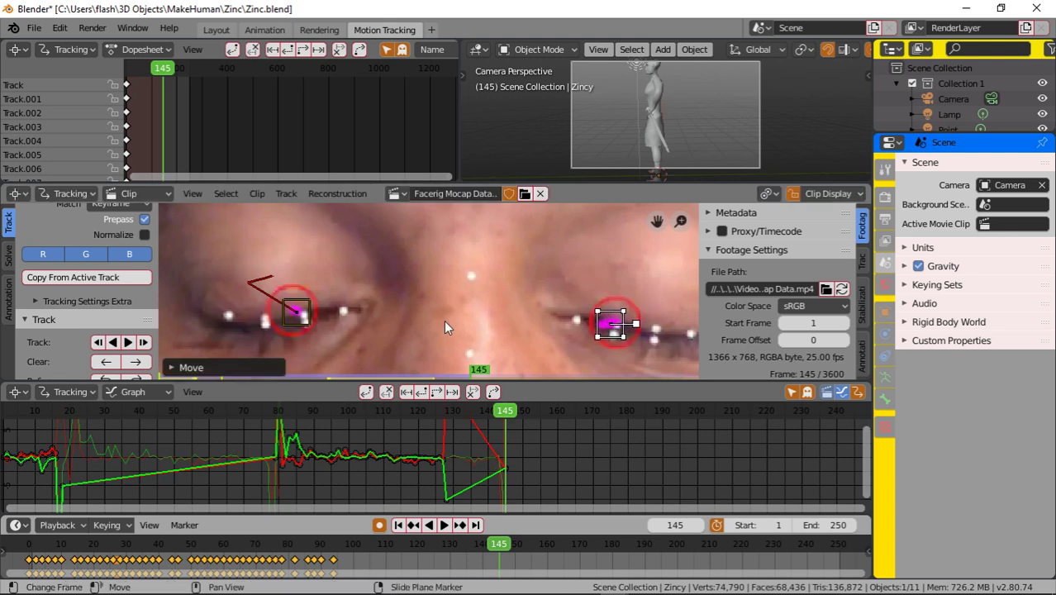
{"action": "left_click", "coordinate": [129, 342]}
{"action": "left_click_drag", "start_coordinate": [299, 316], "coordinate": [287, 299]}
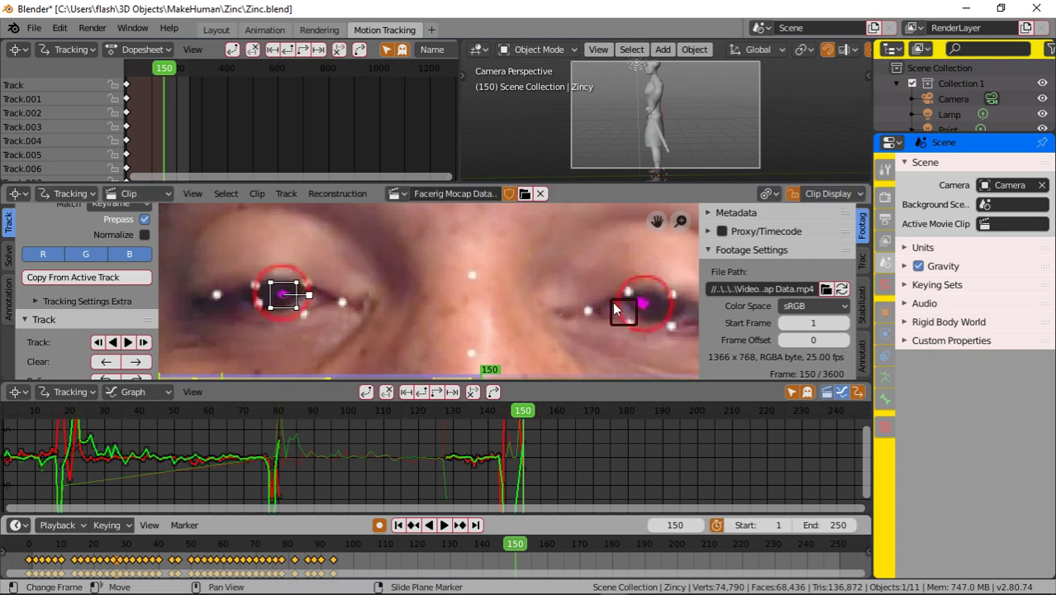
{"action": "left_click_drag", "start_coordinate": [613, 301], "coordinate": [632, 292]}
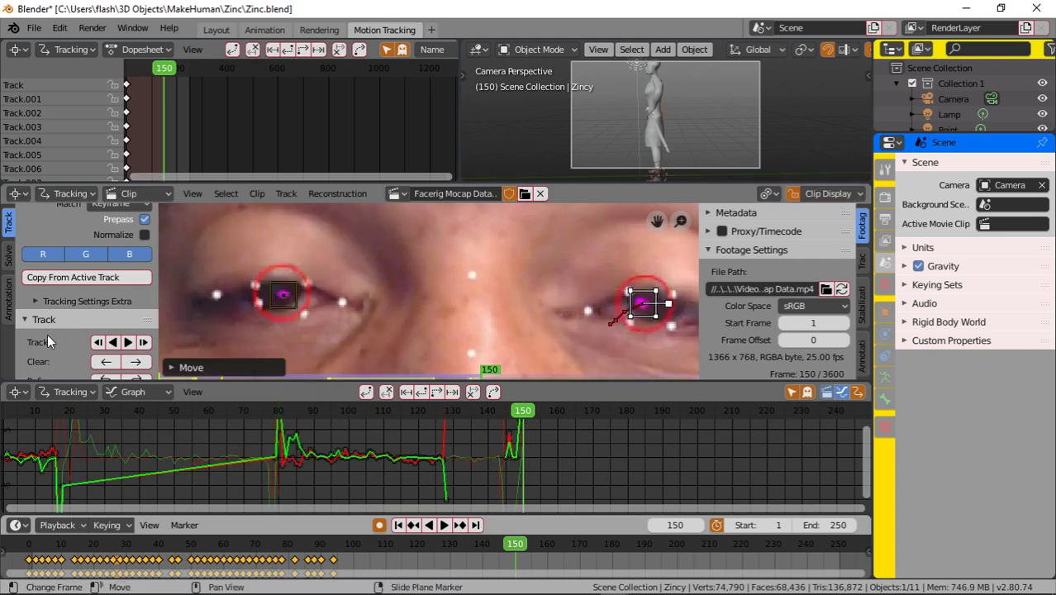
Track forward to frames 151 and 153, realigning both pupil markers with their magenta dots at each frame.
{"action": "left_click", "coordinate": [128, 342]}
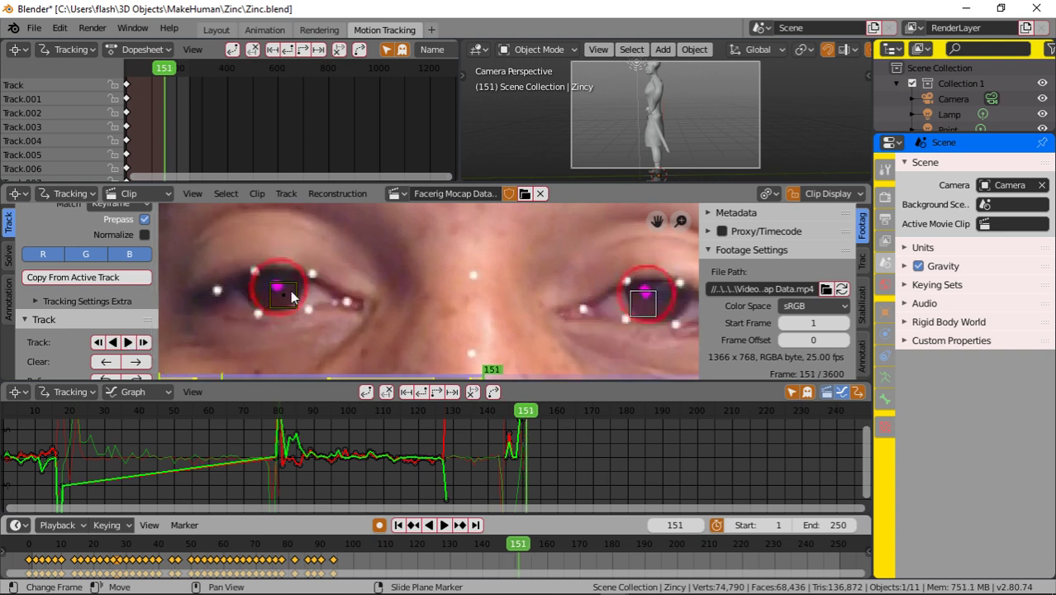
{"action": "left_click_drag", "start_coordinate": [291, 297], "coordinate": [287, 287]}
{"action": "left_click_drag", "start_coordinate": [644, 295], "coordinate": [647, 292]}
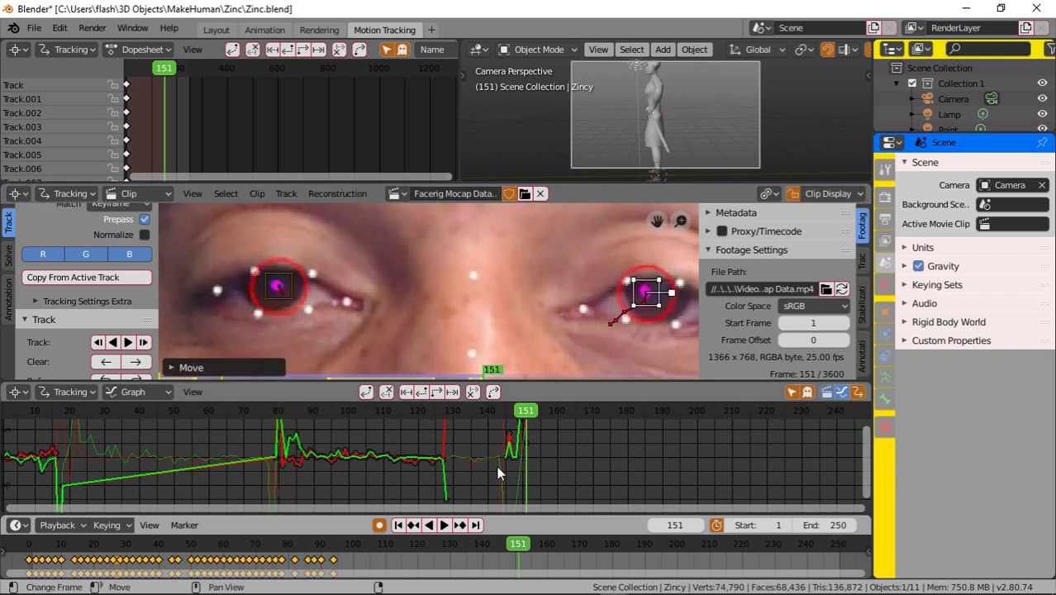
{"action": "left_click", "coordinate": [128, 343]}
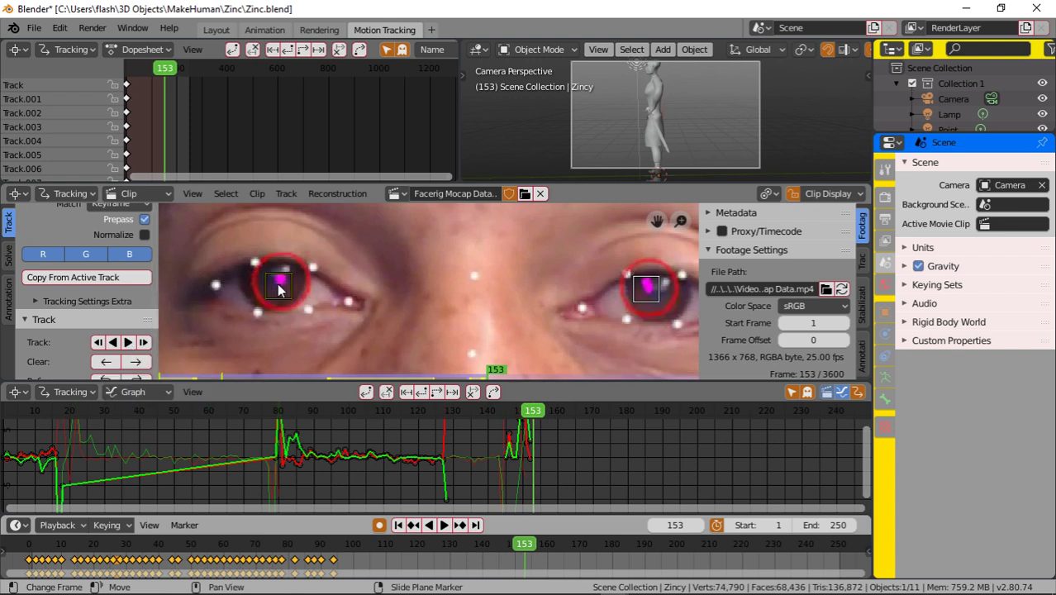
{"action": "left_click_drag", "start_coordinate": [279, 287], "coordinate": [282, 281]}
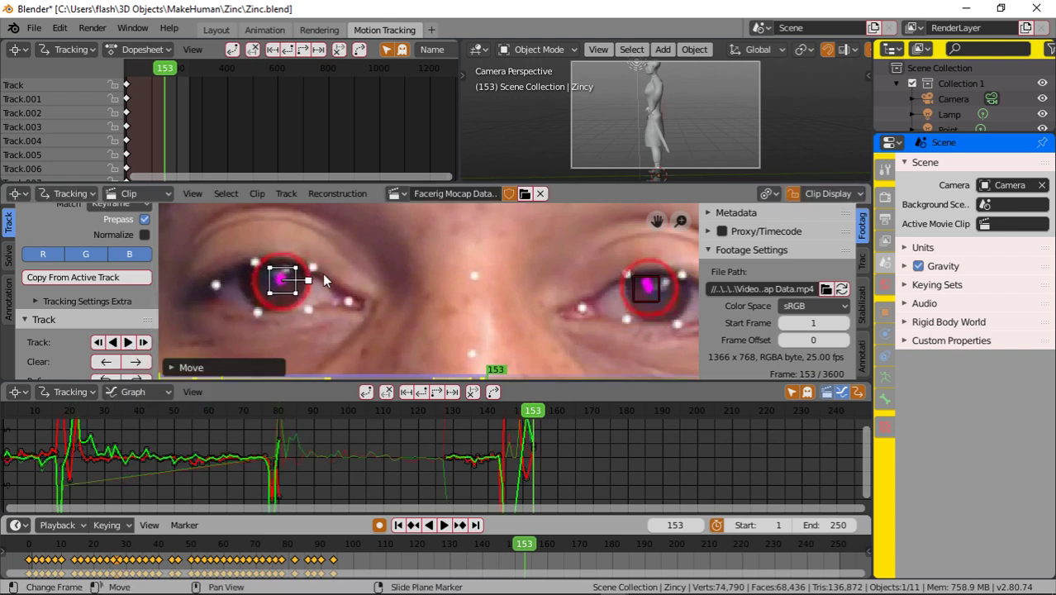
{"action": "left_click", "coordinate": [649, 285]}
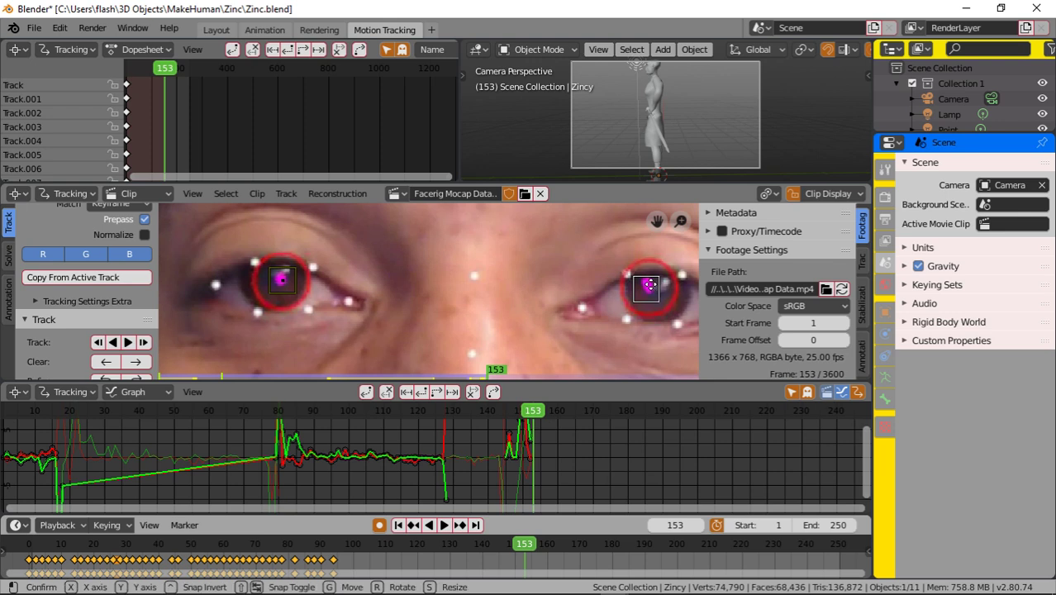
{"action": "left_click_drag", "start_coordinate": [650, 285], "coordinate": [648, 281]}
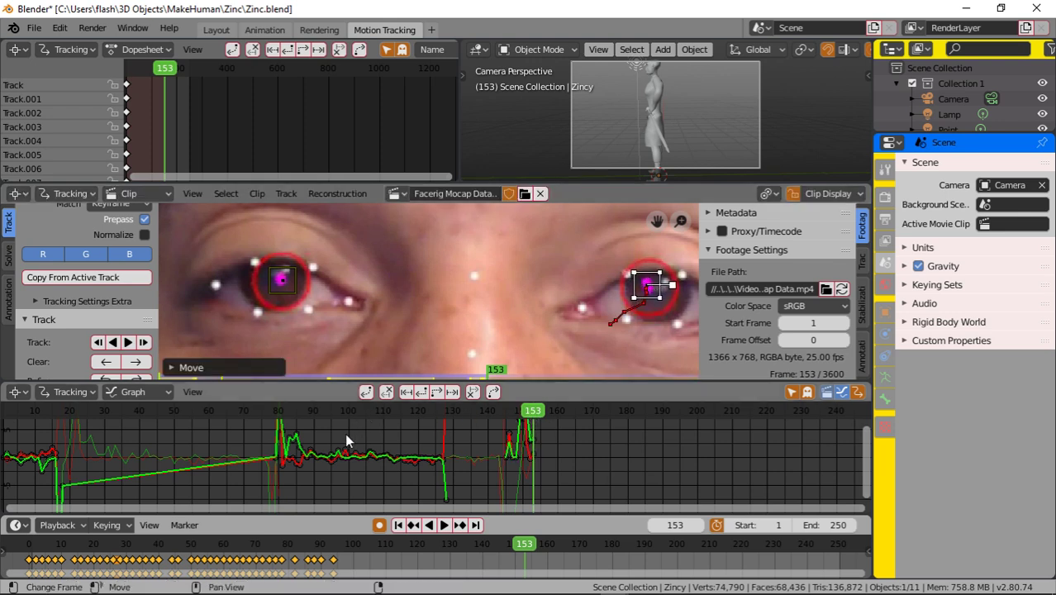
Go back to frame 22 and reposition both pupil markers on their magenta dots.
{"action": "mouse_move", "coordinate": [530, 418]}
{"action": "left_mouse_down"}
{"action": "mouse_move", "coordinate": [504, 408]}
{"action": "mouse_move", "coordinate": [94, 424]}
{"action": "mouse_move", "coordinate": [395, 416]}
{"action": "mouse_move", "coordinate": [74, 406]}
{"action": "mouse_move", "coordinate": [6, 428]}
{"action": "mouse_move", "coordinate": [68, 427]}
{"action": "left_mouse_up"}
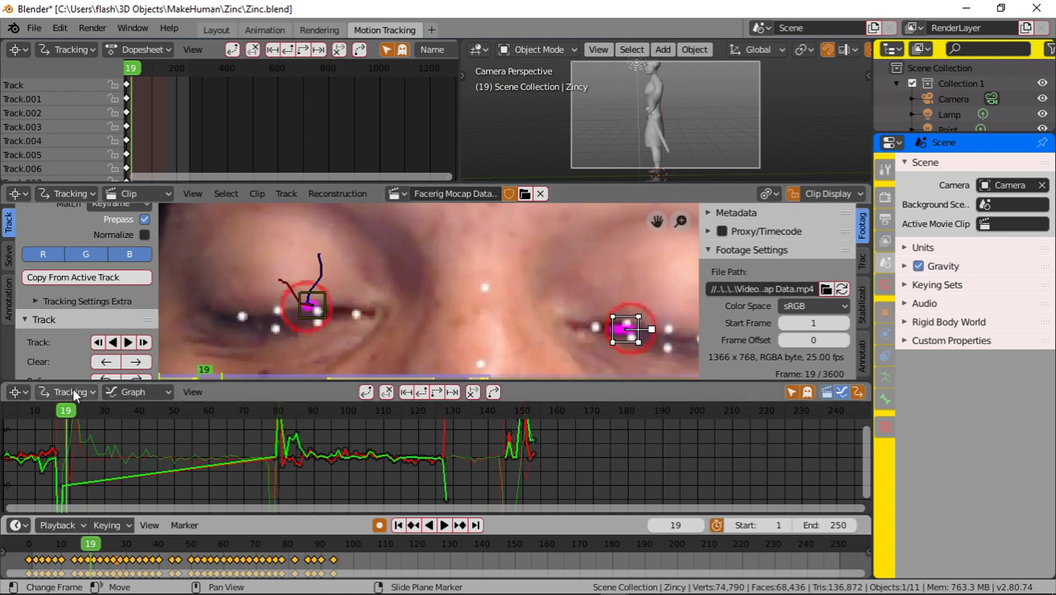
{"action": "left_click", "coordinate": [72, 419]}
{"action": "left_click_drag", "start_coordinate": [72, 419], "coordinate": [78, 419]}
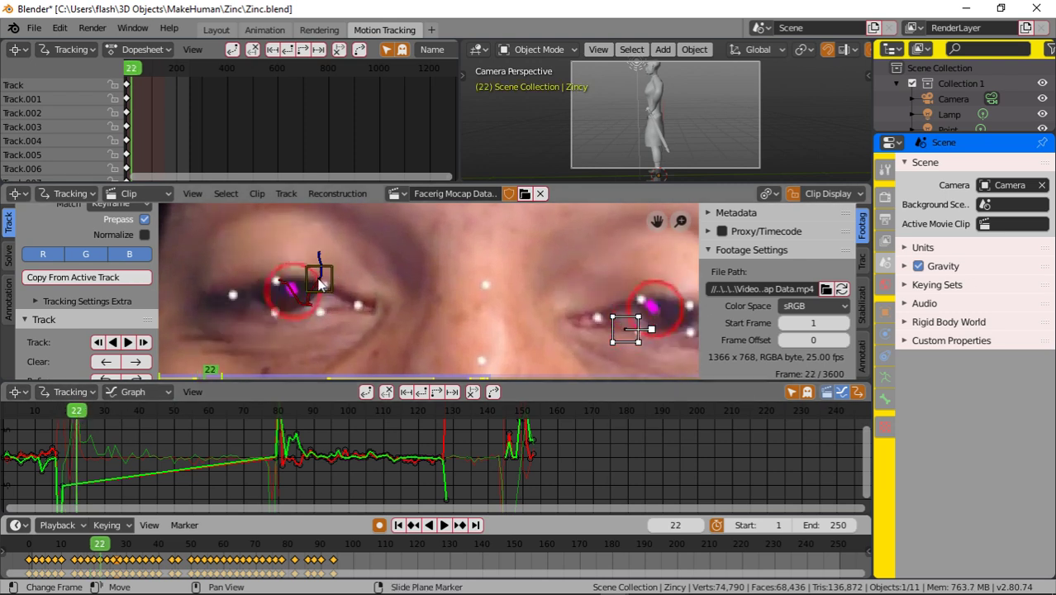
{"action": "left_click_drag", "start_coordinate": [323, 284], "coordinate": [293, 290]}
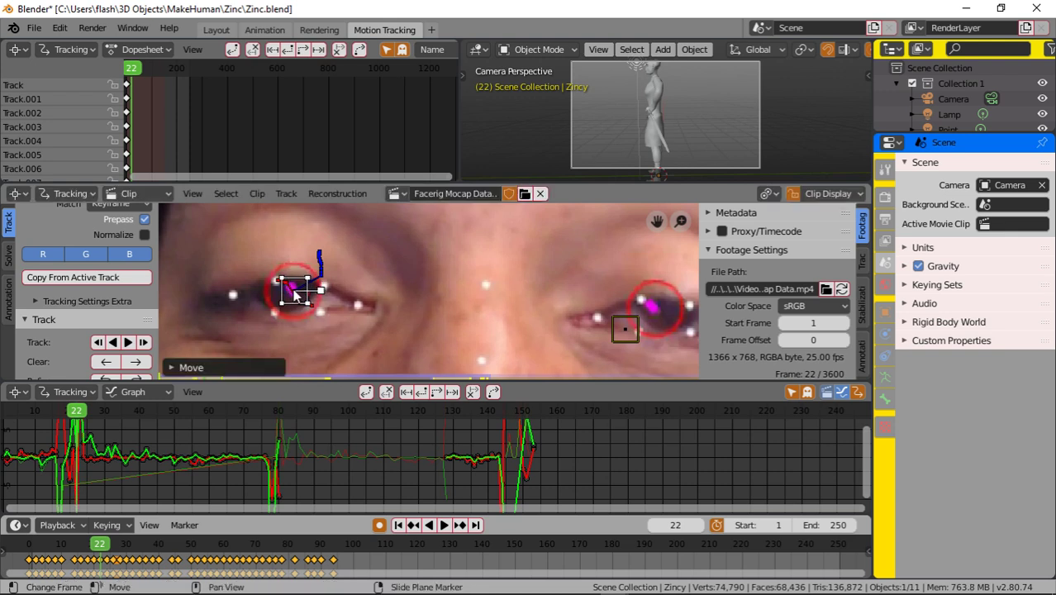
{"action": "left_click_drag", "start_coordinate": [631, 334], "coordinate": [658, 312]}
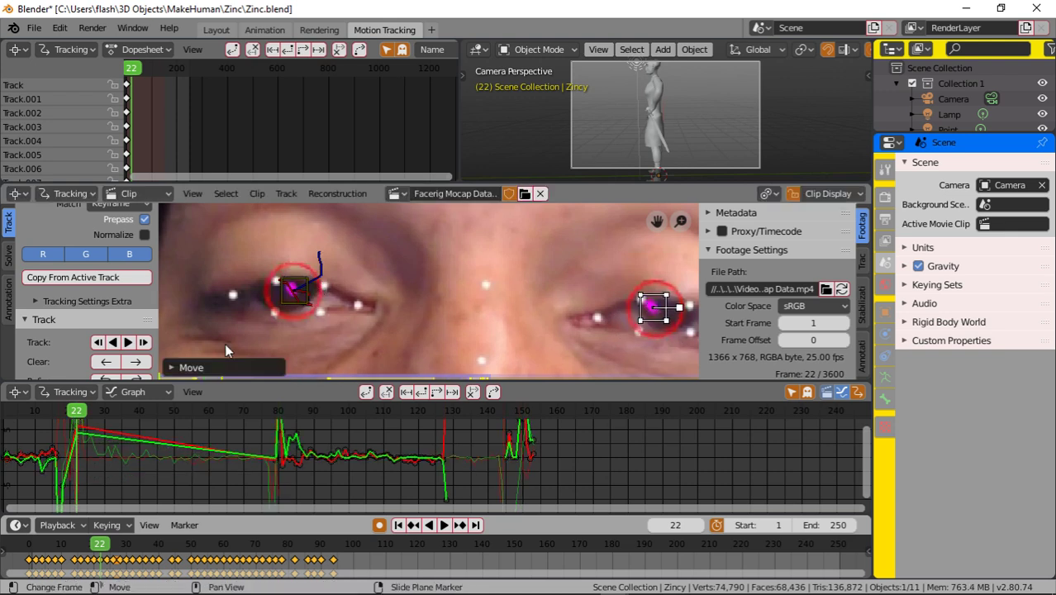
Track the image-right pupil marker from frame 22 to frame 30 and move both pupil markers onto their magenta dots.
{"action": "left_click", "coordinate": [128, 342]}
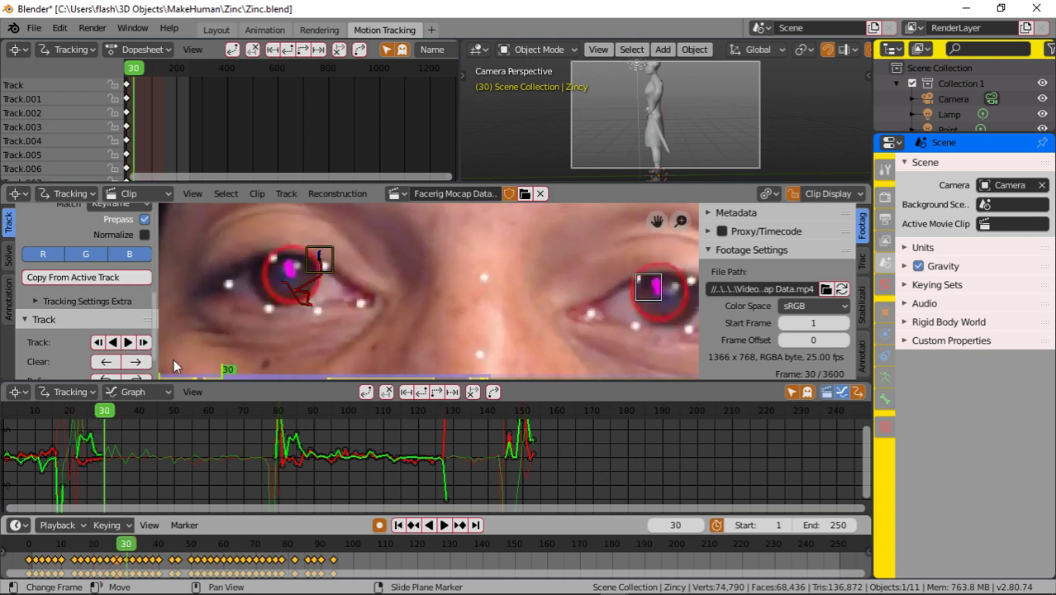
{"action": "left_click_drag", "start_coordinate": [322, 263], "coordinate": [296, 275]}
{"action": "left_click", "coordinate": [638, 291]}
{"action": "left_click_drag", "start_coordinate": [637, 291], "coordinate": [659, 288]}
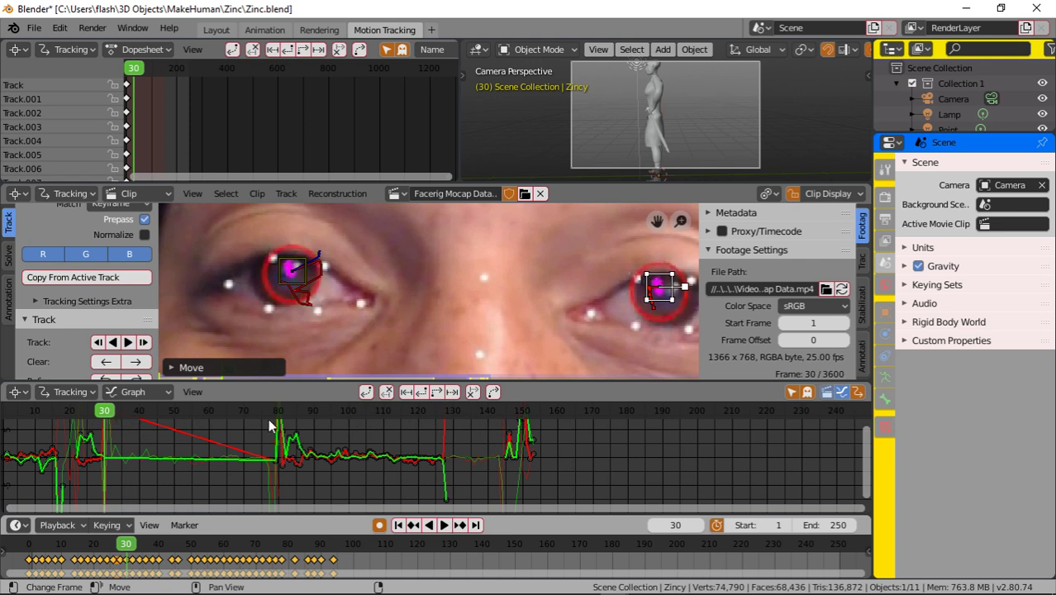
Track the image-right pupil marker from frame 30 to 72, then correct the image-left pupil marker's position at frame 31.
{"action": "left_click", "coordinate": [127, 342]}
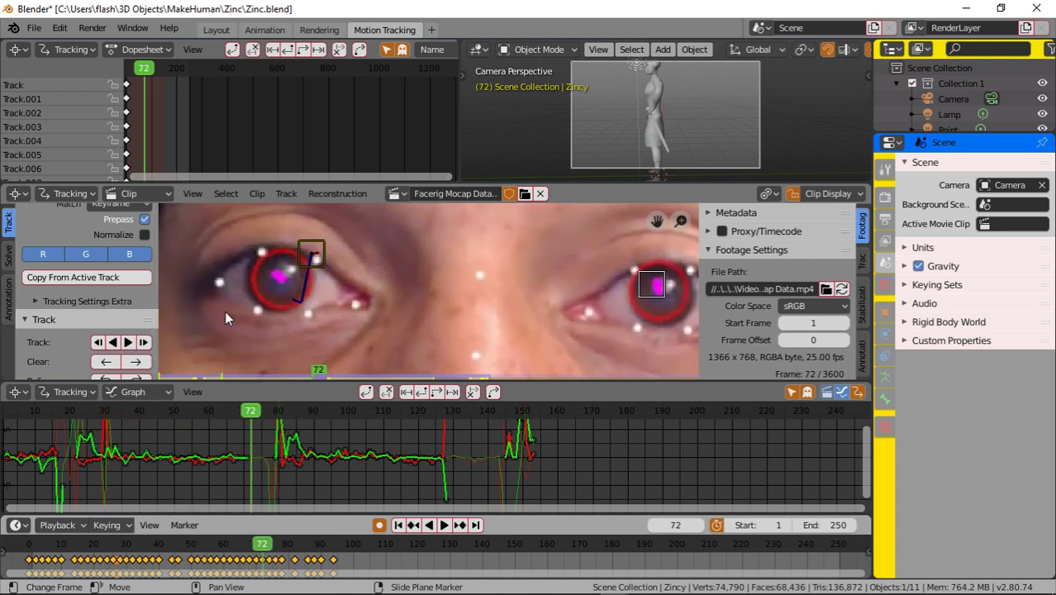
{"action": "mouse_move", "coordinate": [251, 419]}
{"action": "left_mouse_down"}
{"action": "mouse_move", "coordinate": [121, 418]}
{"action": "mouse_move", "coordinate": [108, 436]}
{"action": "left_mouse_up"}
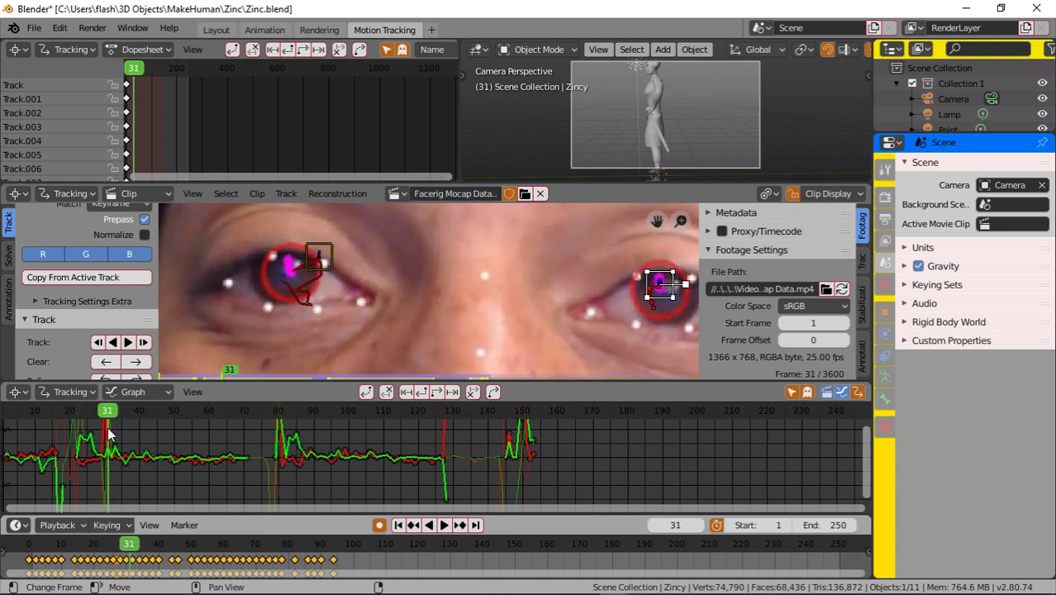
{"action": "left_click_drag", "start_coordinate": [322, 263], "coordinate": [290, 276]}
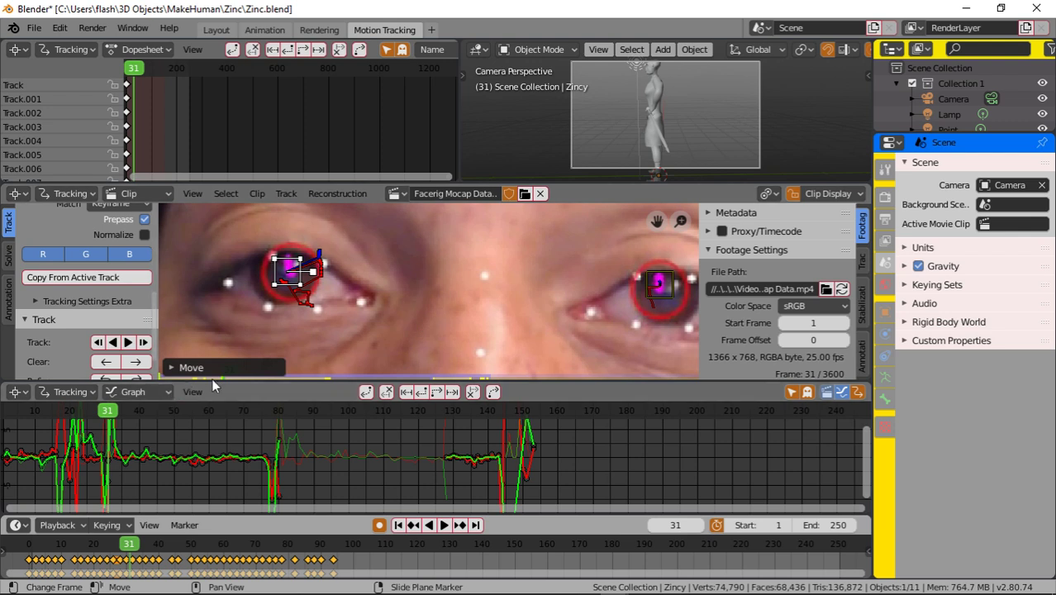
Track the image-left pupil marker from frame 31 to frame 78 and place both pupil markers on their magenta dots.
{"action": "left_click", "coordinate": [128, 343]}
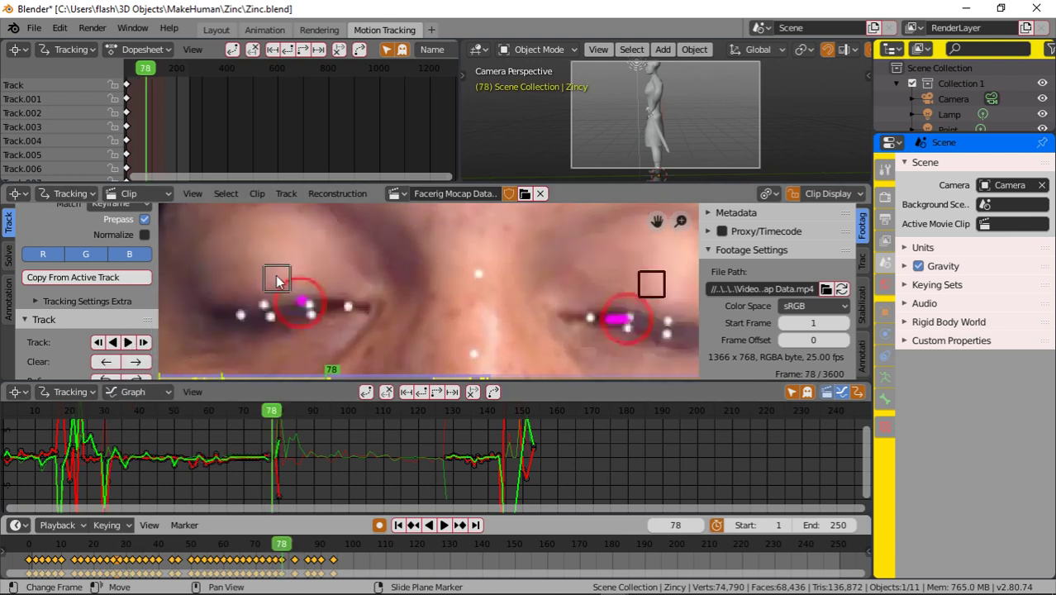
{"action": "left_click_drag", "start_coordinate": [279, 281], "coordinate": [303, 304]}
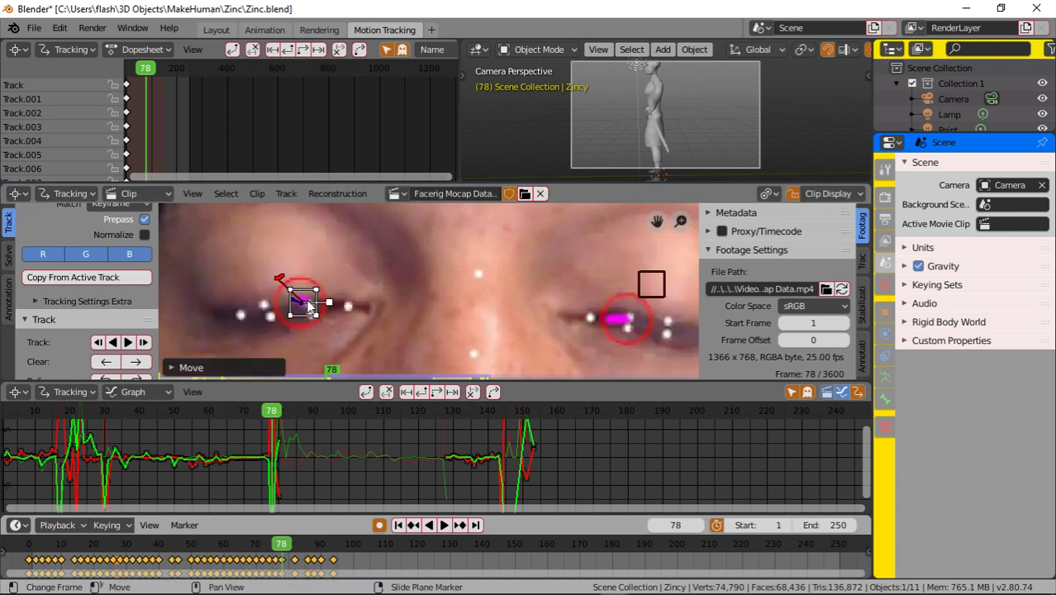
{"action": "left_click_drag", "start_coordinate": [622, 317], "coordinate": [616, 318]}
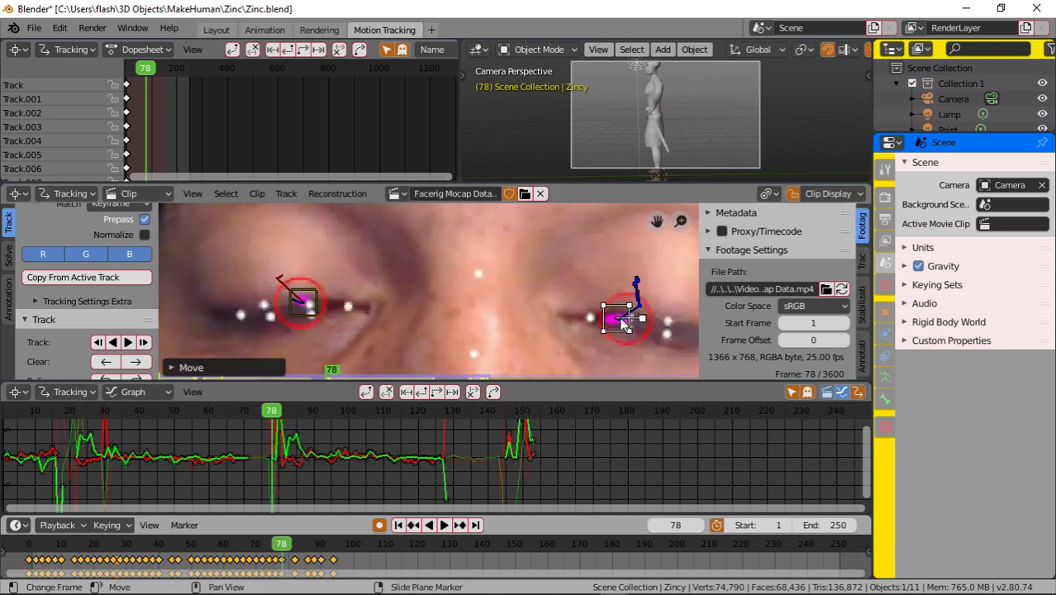
Track the image-right pupil marker forward from frame 78, then move the image-left pupil marker onto its magenta dot at frame 85 and track it forward.
{"action": "left_click", "coordinate": [128, 342]}
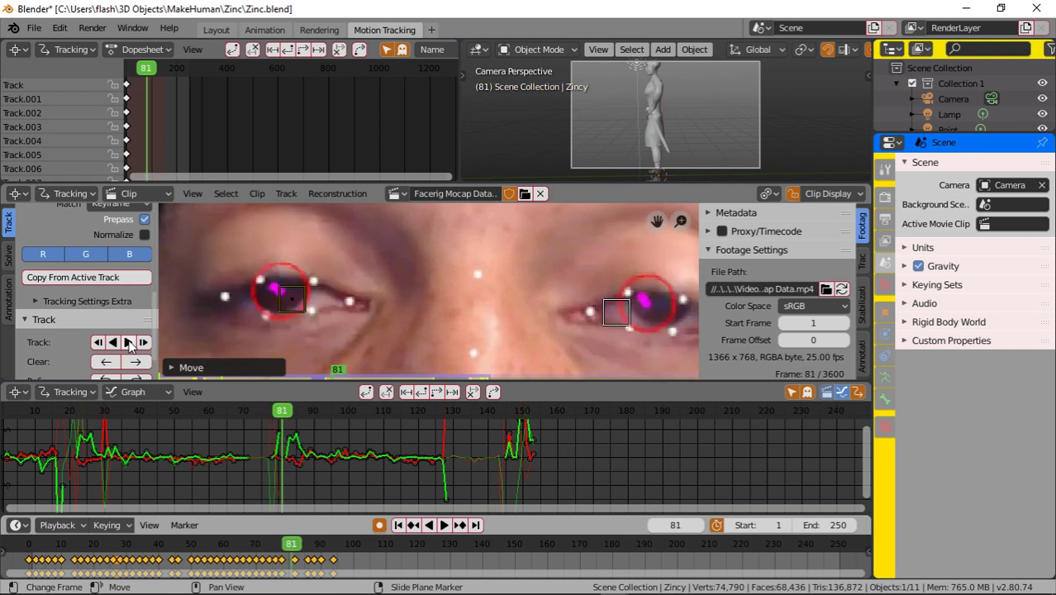
{"action": "left_click_drag", "start_coordinate": [272, 413], "coordinate": [298, 416]}
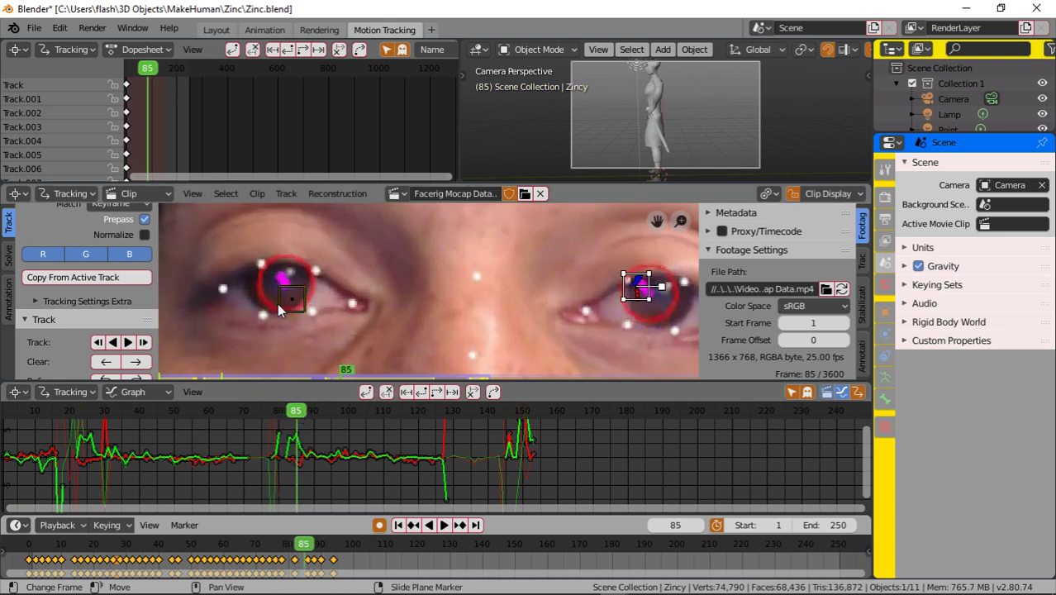
{"action": "left_click_drag", "start_coordinate": [291, 304], "coordinate": [284, 284]}
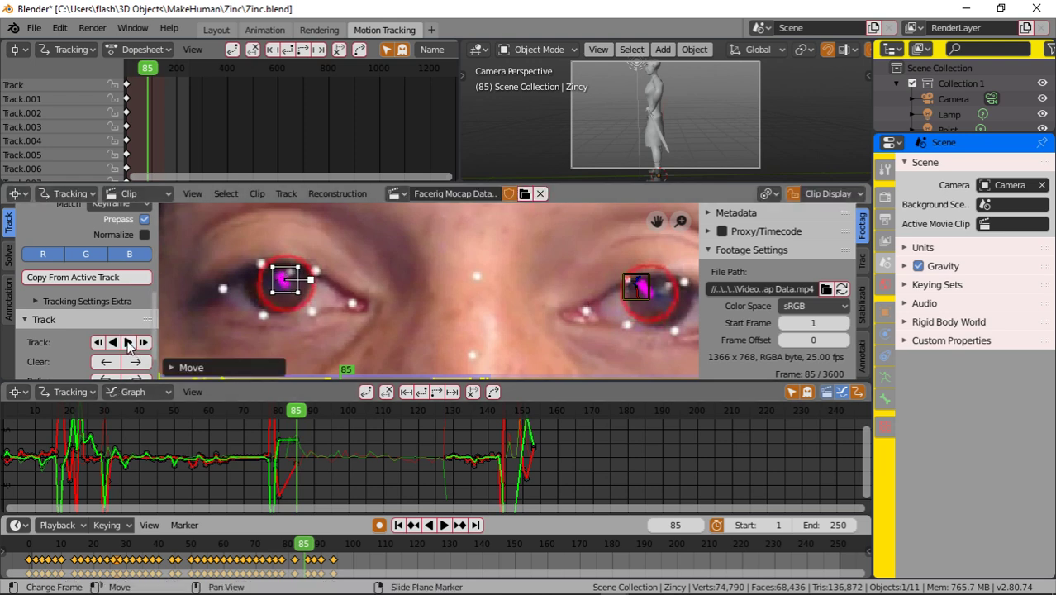
{"action": "left_click", "coordinate": [128, 342]}
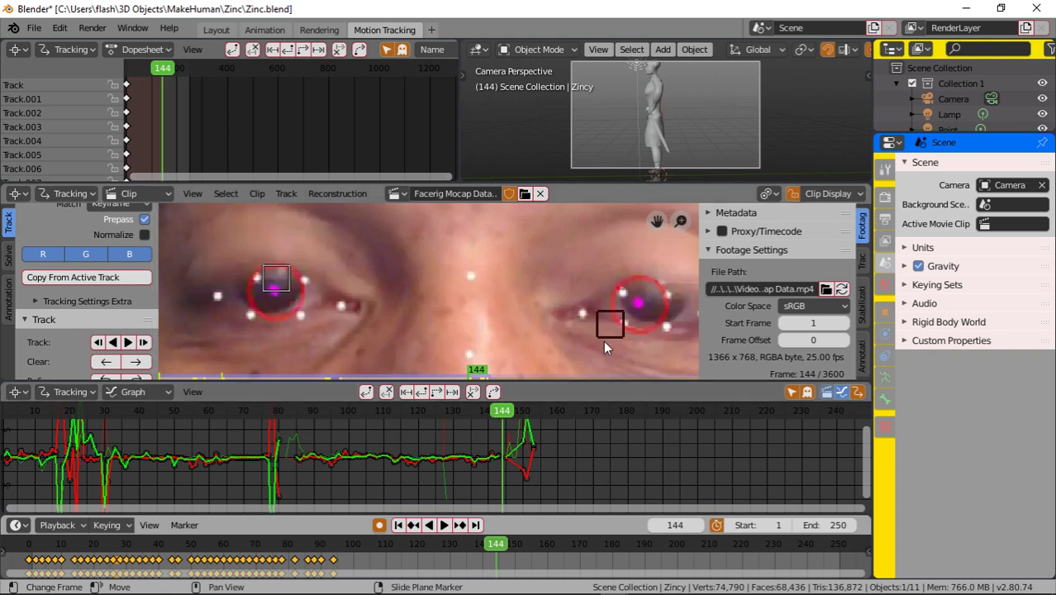
Place the image-right pupil marker on its magenta dot at frame 144, then check frame 150 and return to frame 94.
{"action": "left_click_drag", "start_coordinate": [613, 325], "coordinate": [644, 305]}
{"action": "mouse_move", "coordinate": [475, 411]}
{"action": "left_mouse_down"}
{"action": "mouse_move", "coordinate": [301, 415]}
{"action": "mouse_move", "coordinate": [523, 426]}
{"action": "left_mouse_up"}
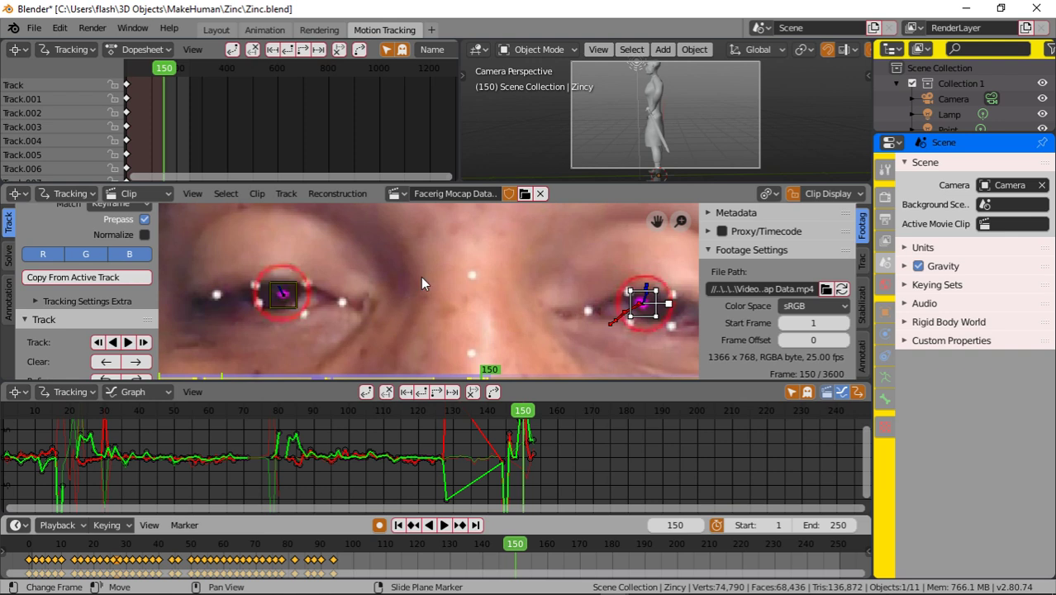
{"action": "scroll", "coordinate": [422, 283], "scroll_direction": "down", "scroll_amount": 6}
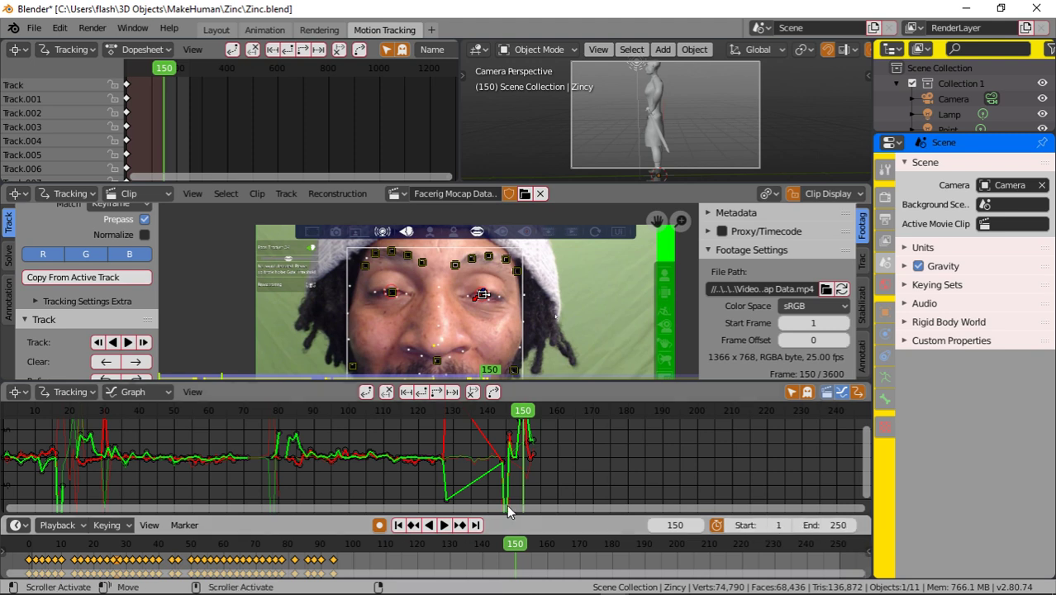
{"action": "left_click_drag", "start_coordinate": [525, 421], "coordinate": [327, 426]}
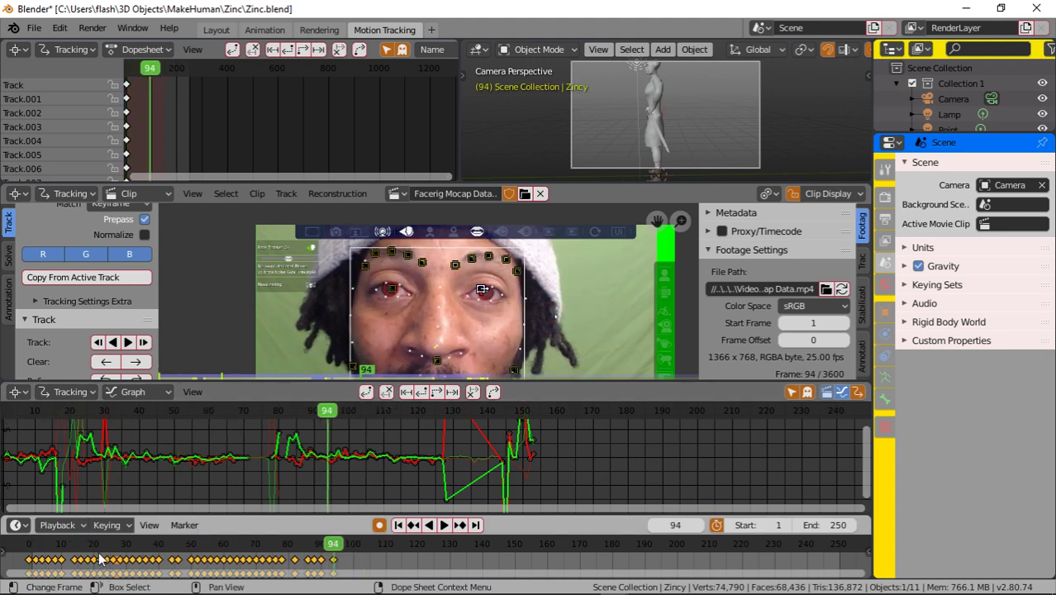
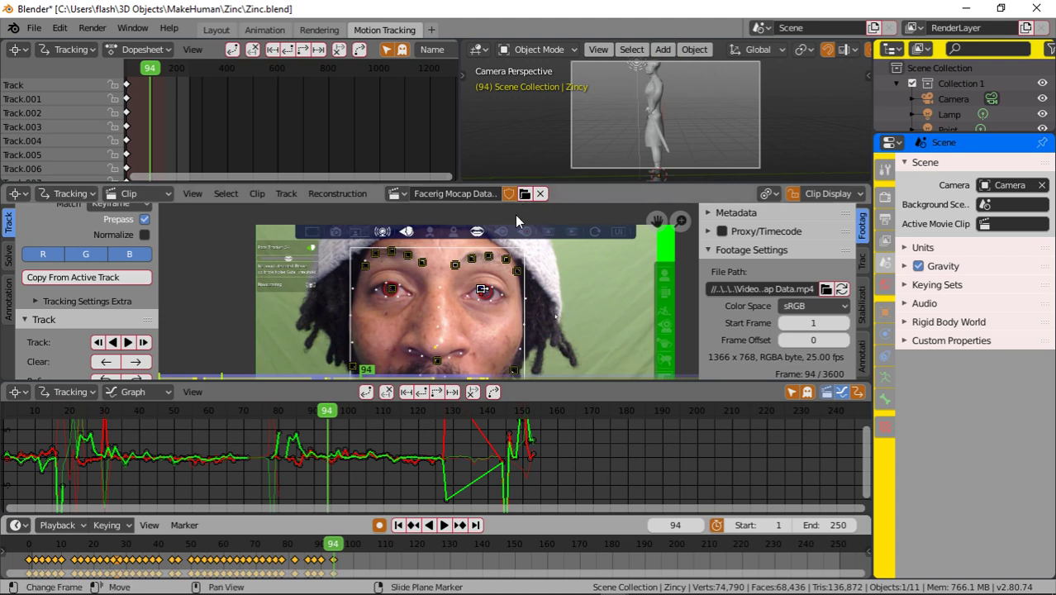
Set the scene's end frame to 150.
{"action": "left_click", "coordinate": [337, 196]}
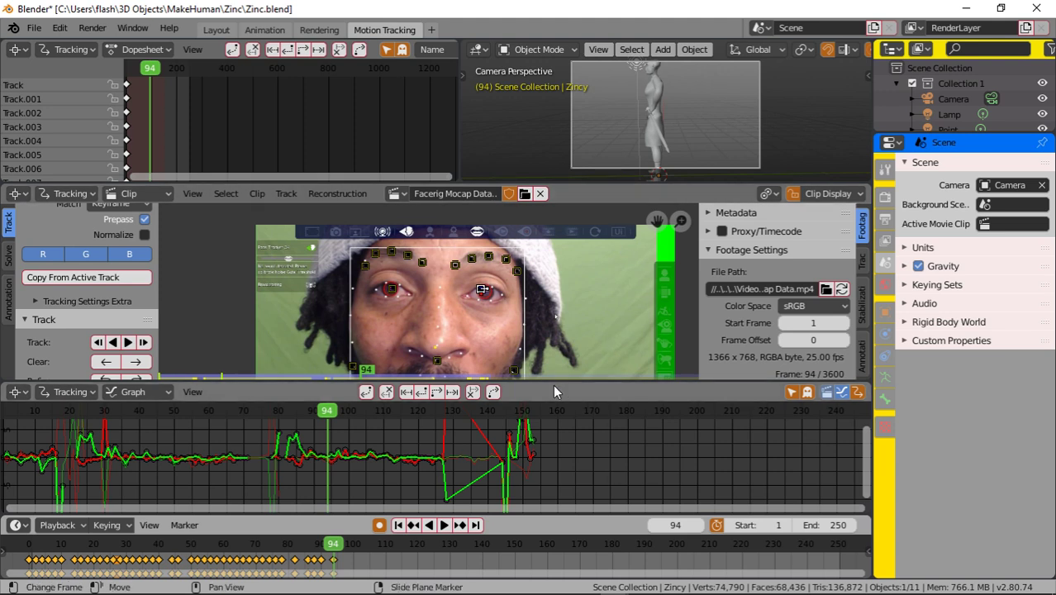
{"action": "left_click", "coordinate": [826, 525]}
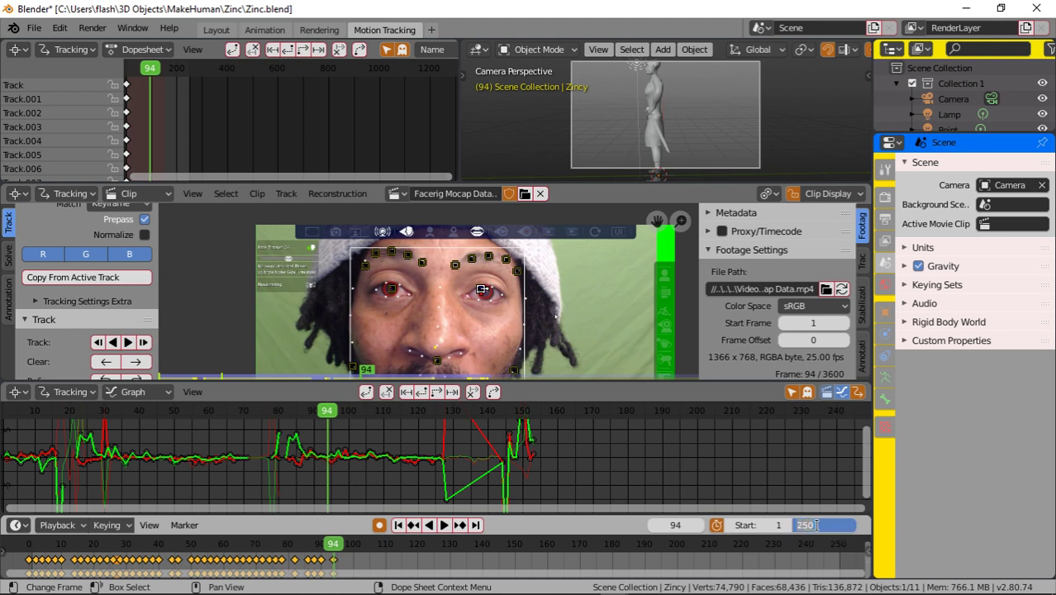
{"action": "type", "text": "15"}
{"action": "key", "text": "Return"}
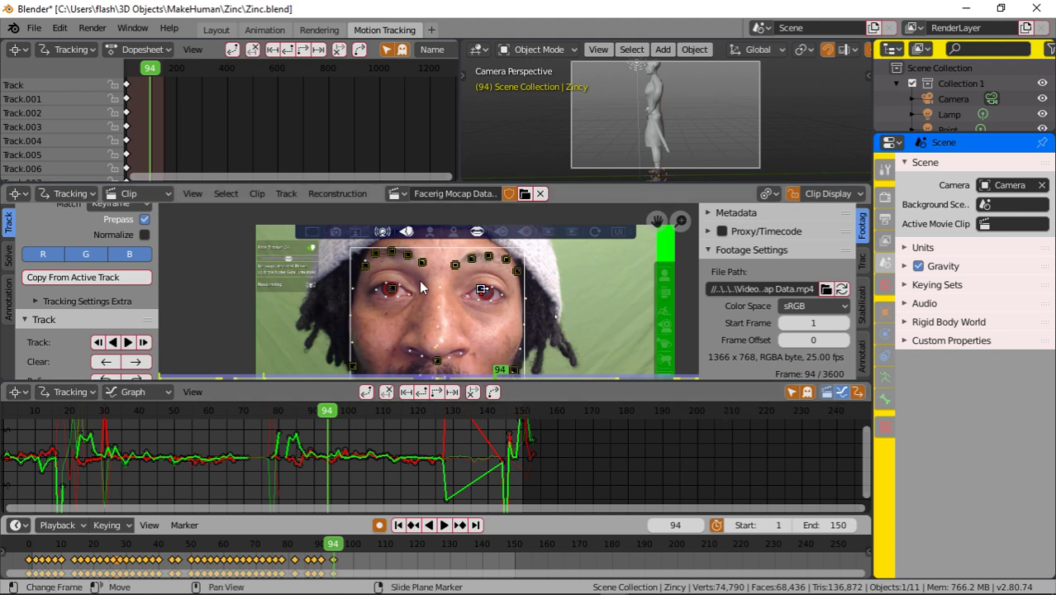
Try linking an empty to the image-right pupil track alone, then undo it.
{"action": "left_click", "coordinate": [339, 195]}
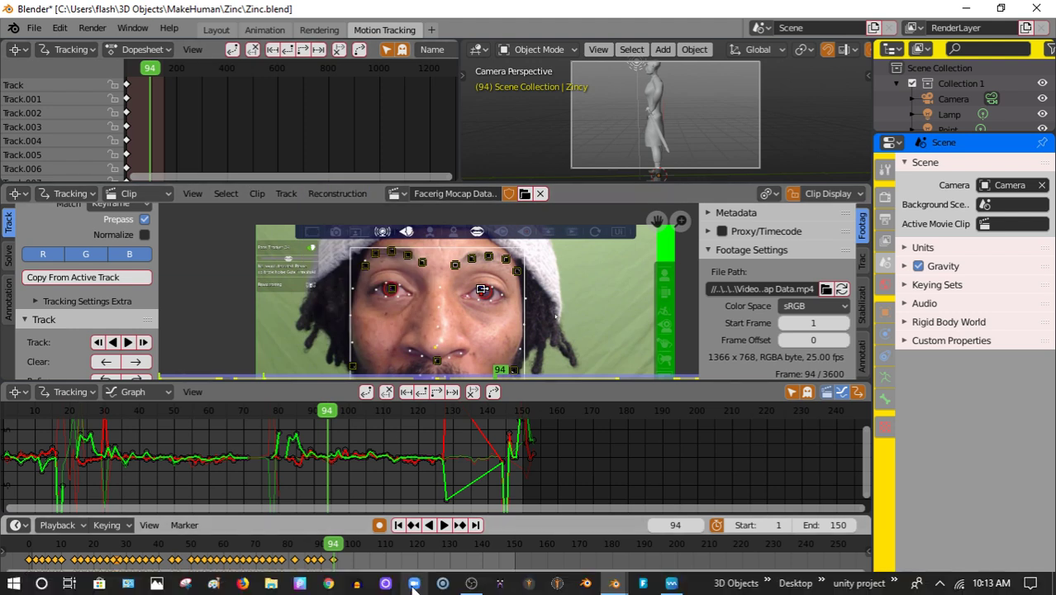
{"action": "left_click", "coordinate": [341, 194]}
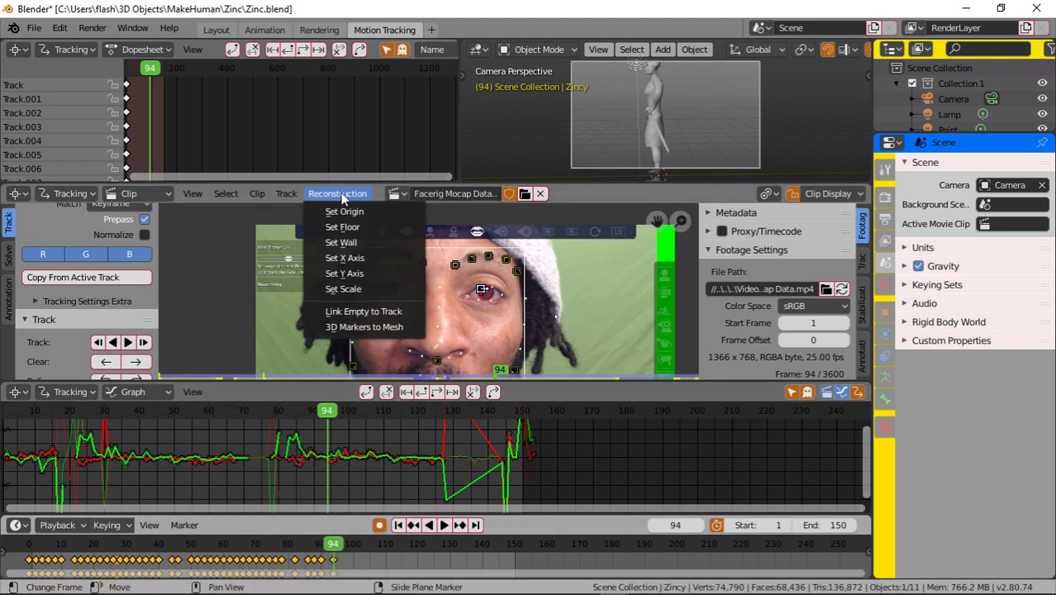
{"action": "left_click", "coordinate": [363, 311]}
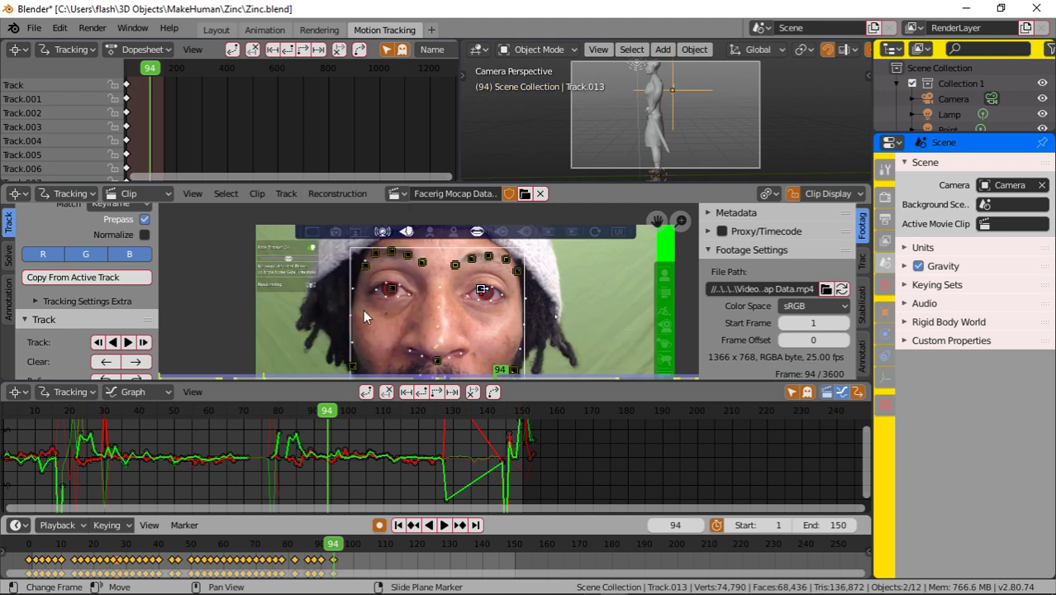
{"action": "middle_click_drag", "start_coordinate": [667, 131], "coordinate": [646, 130]}
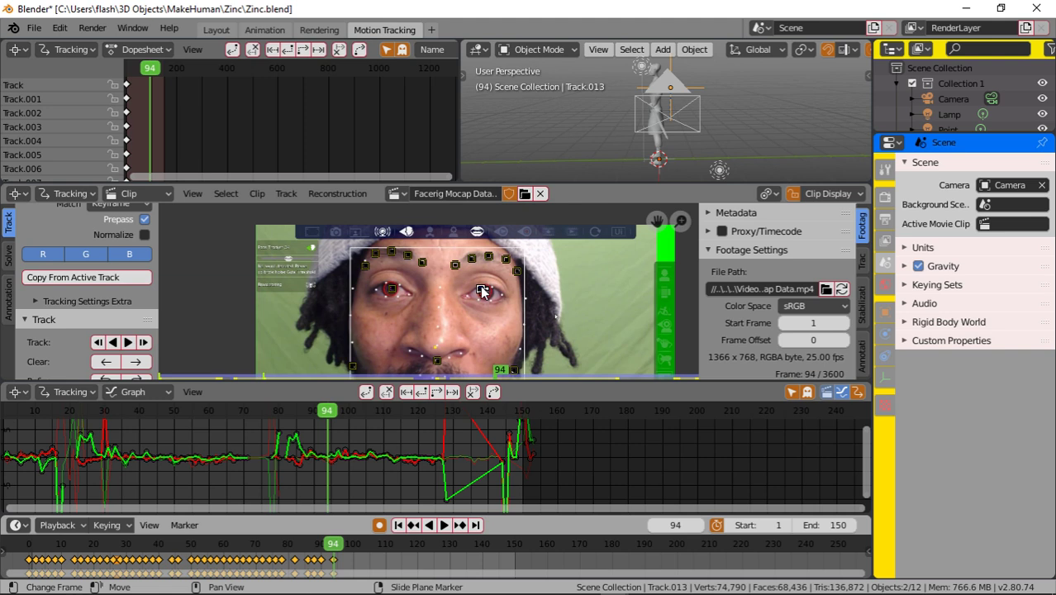
{"action": "left_click", "coordinate": [394, 291], "text": "shift"}
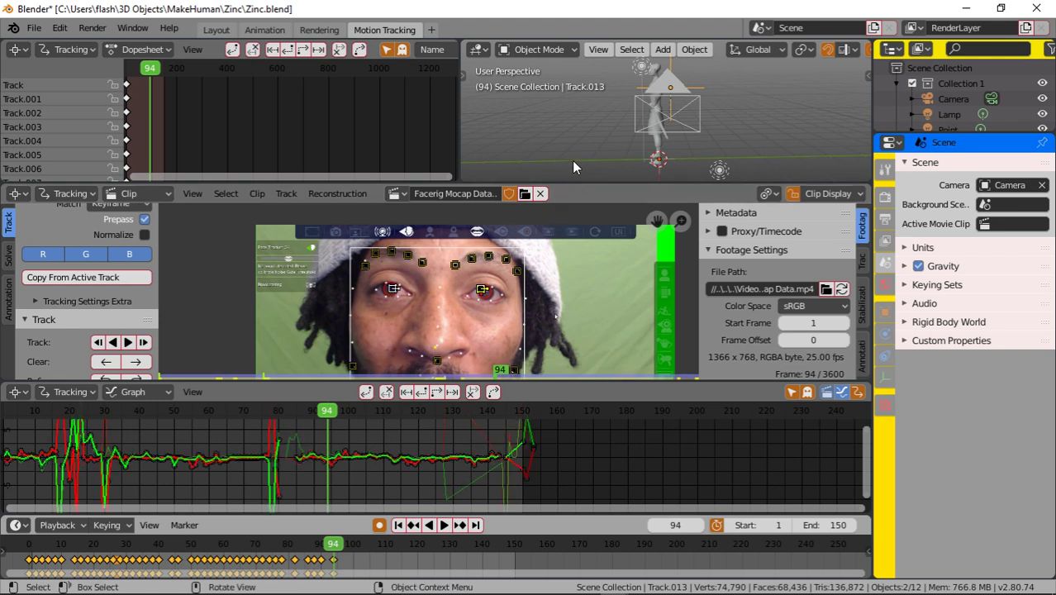
{"action": "key", "text": "ctrl+z"}
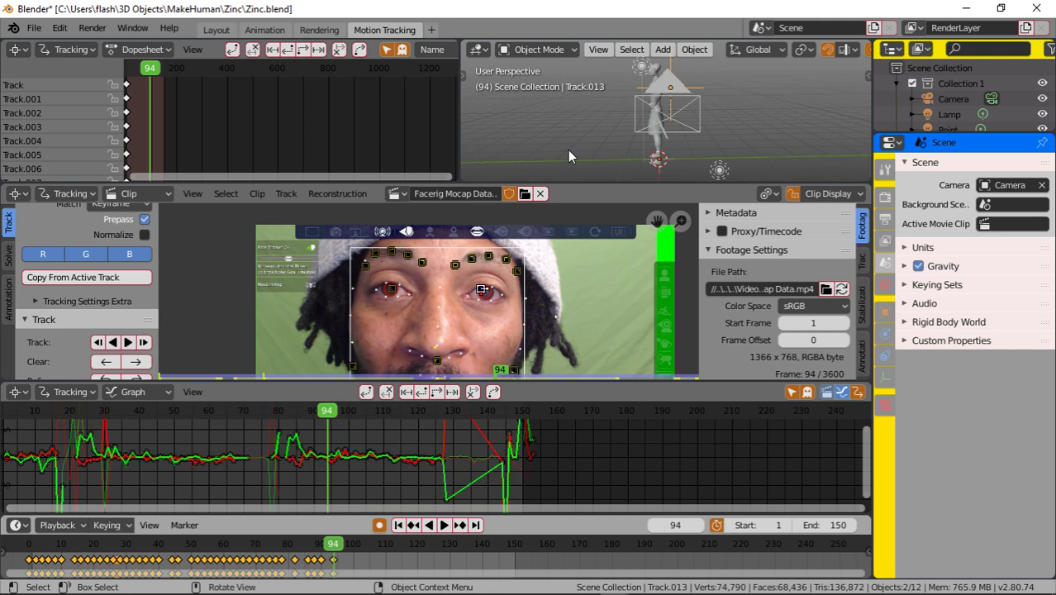
{"action": "key", "text": "ctrl+z"}
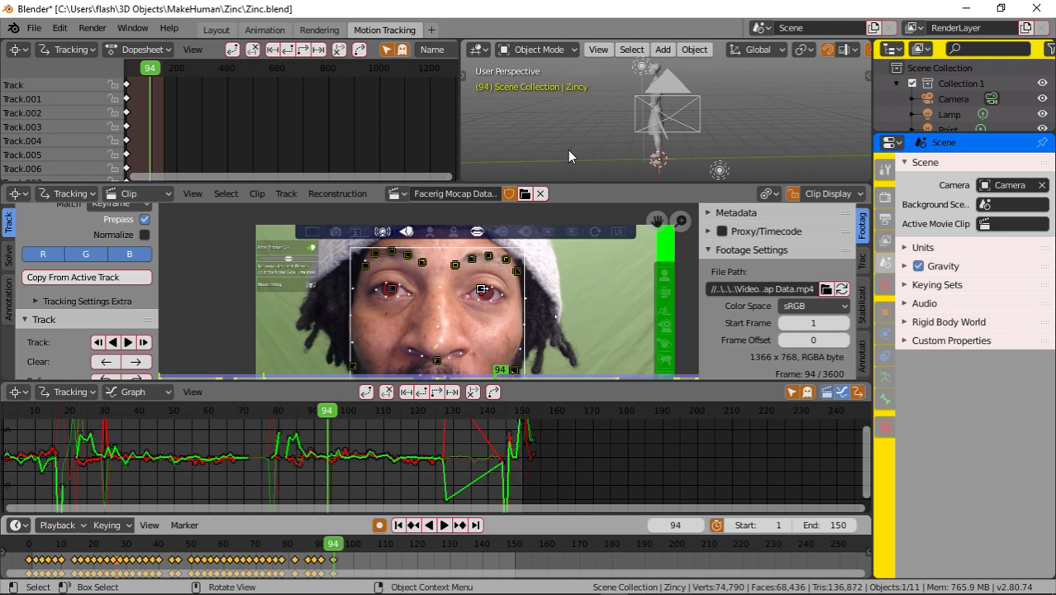
Add the image-left pupil marker to the selection and link an empty to each of the two pupil tracks.
{"action": "left_click", "coordinate": [394, 289], "text": "shift"}
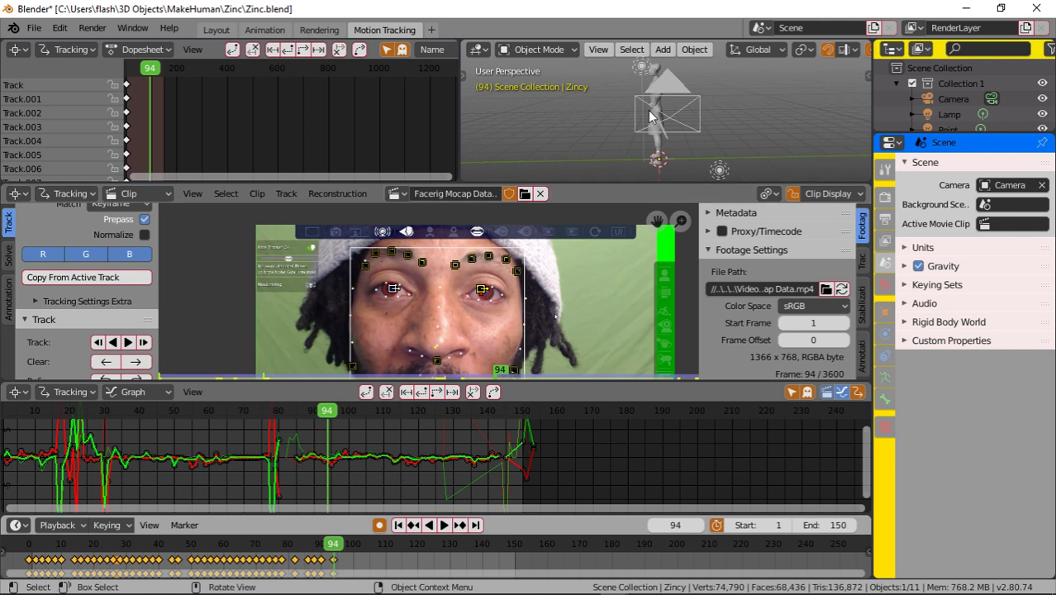
{"action": "middle_click_drag", "start_coordinate": [649, 116], "coordinate": [495, 102]}
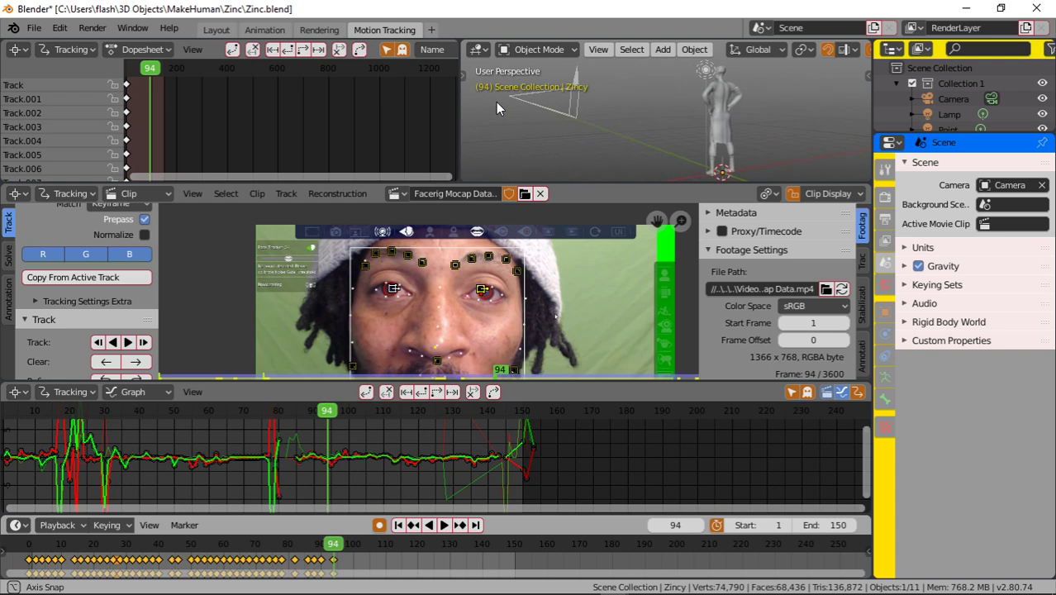
{"action": "left_click", "coordinate": [337, 194]}
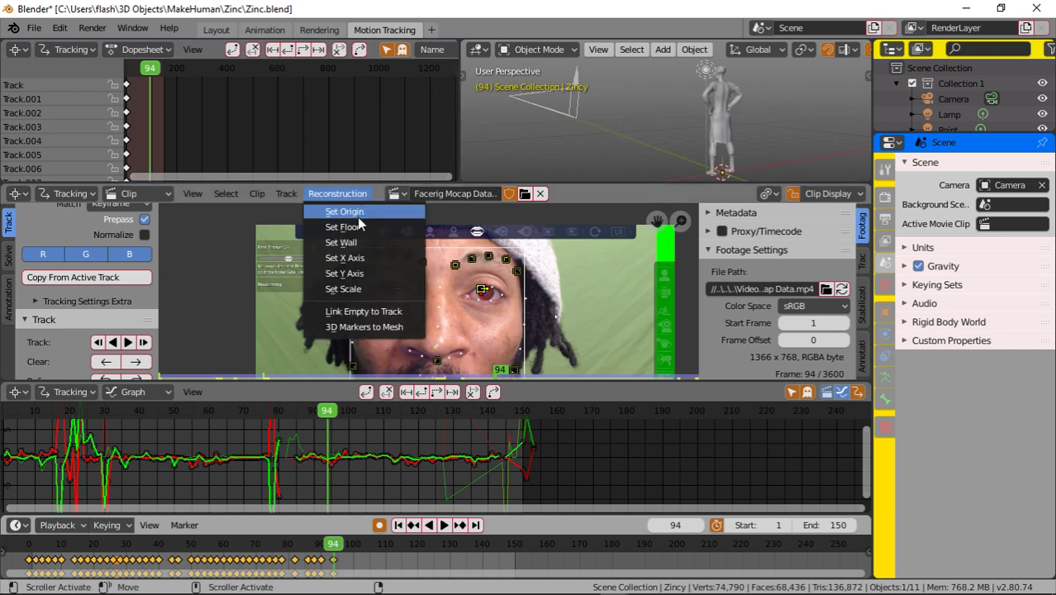
{"action": "left_click", "coordinate": [360, 313]}
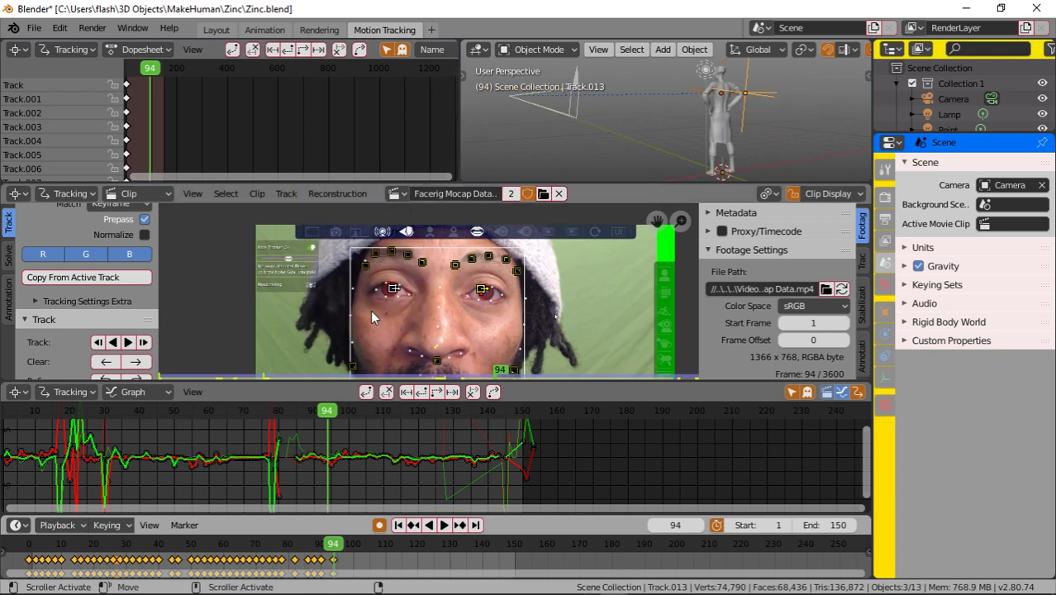
{"action": "middle_click_drag", "start_coordinate": [621, 130], "coordinate": [796, 99]}
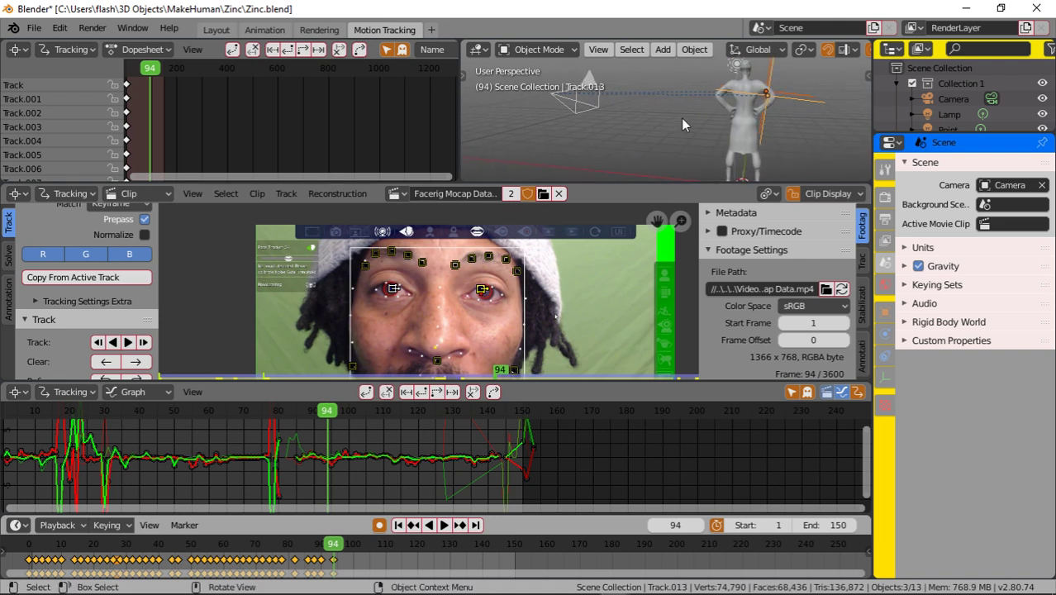
{"action": "middle_click_drag", "start_coordinate": [681, 117], "coordinate": [536, 141]}
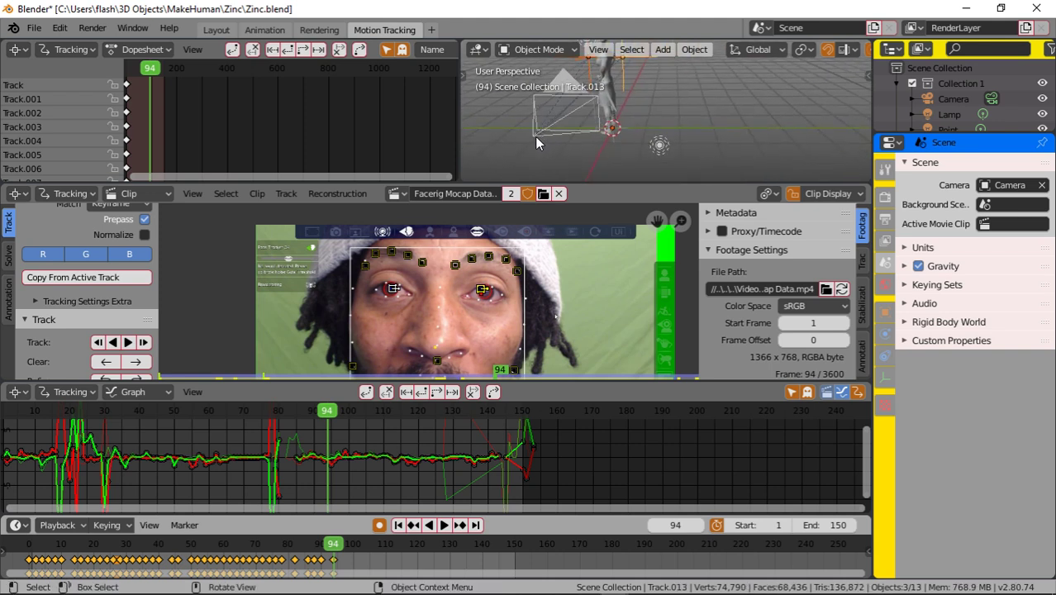
In the Layout workspace, examine how the two track empties and the camera sit relative to the character's body, head and eyes.
{"action": "left_click", "coordinate": [216, 29]}
{"action": "scroll", "coordinate": [219, 188], "scroll_direction": "down", "scroll_amount": 3}
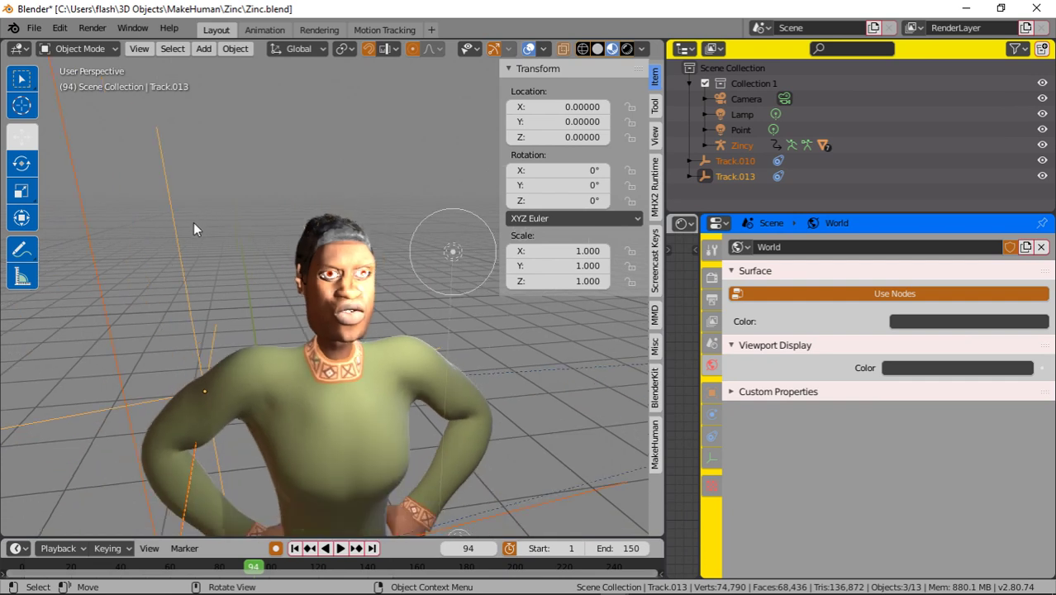
{"action": "middle_click_drag", "start_coordinate": [193, 223], "coordinate": [273, 248]}
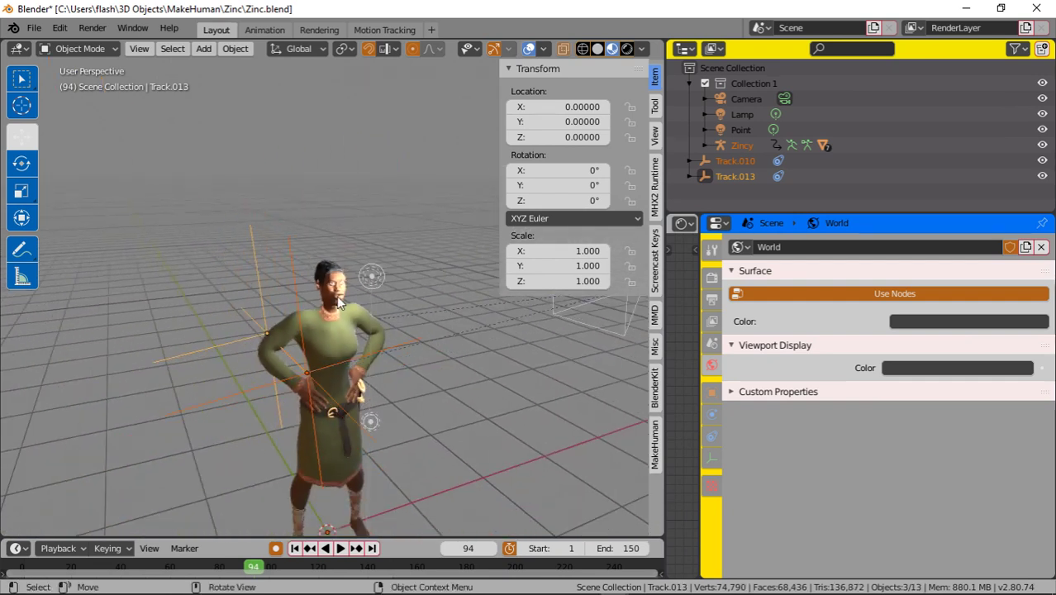
{"action": "left_click", "coordinate": [591, 317]}
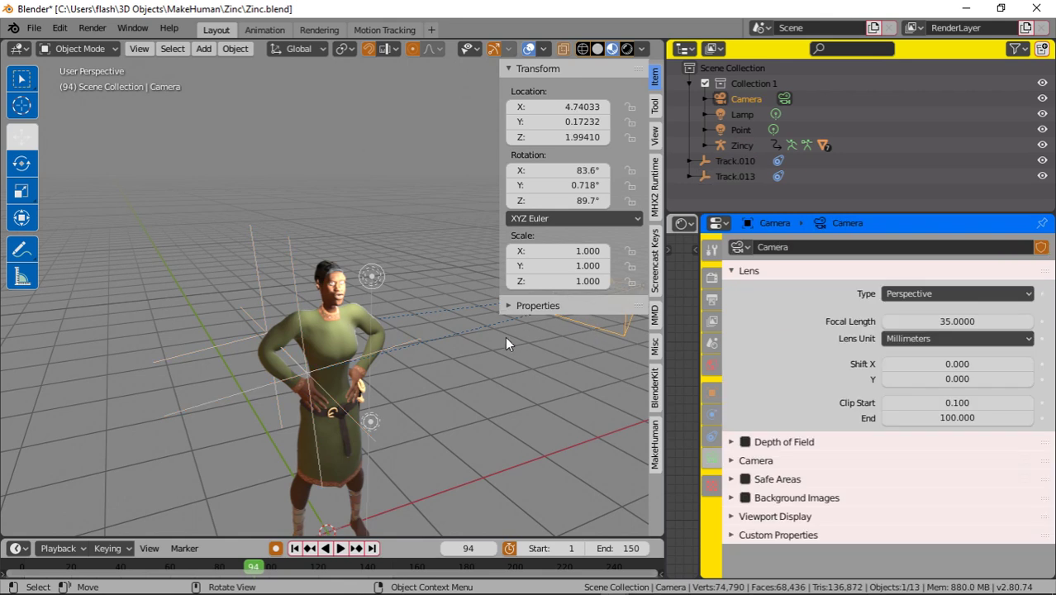
{"action": "middle_click_drag", "start_coordinate": [507, 344], "coordinate": [422, 359]}
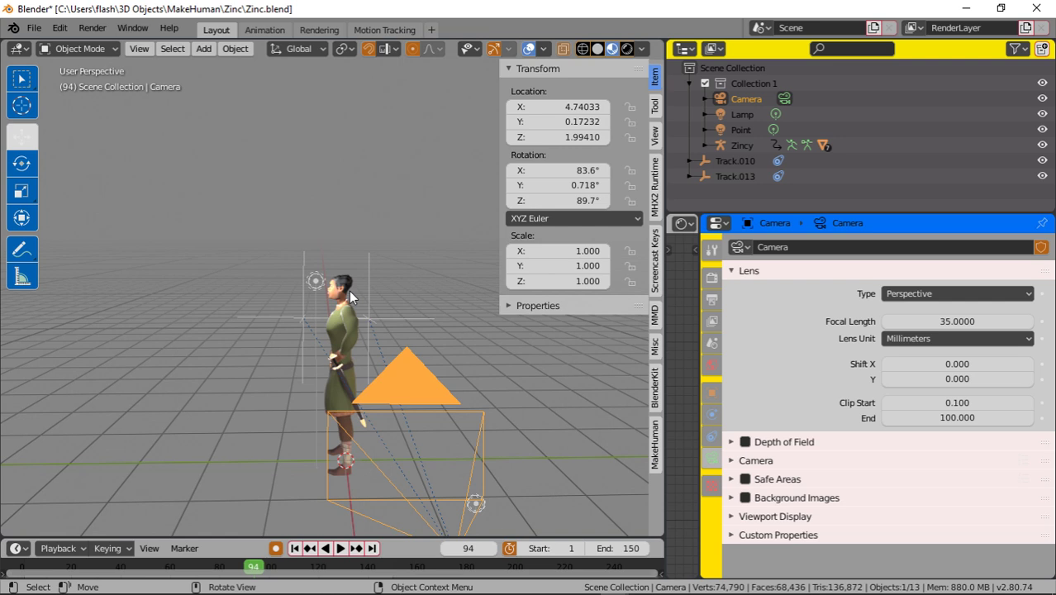
{"action": "middle_click_drag", "start_coordinate": [333, 342], "coordinate": [483, 366]}
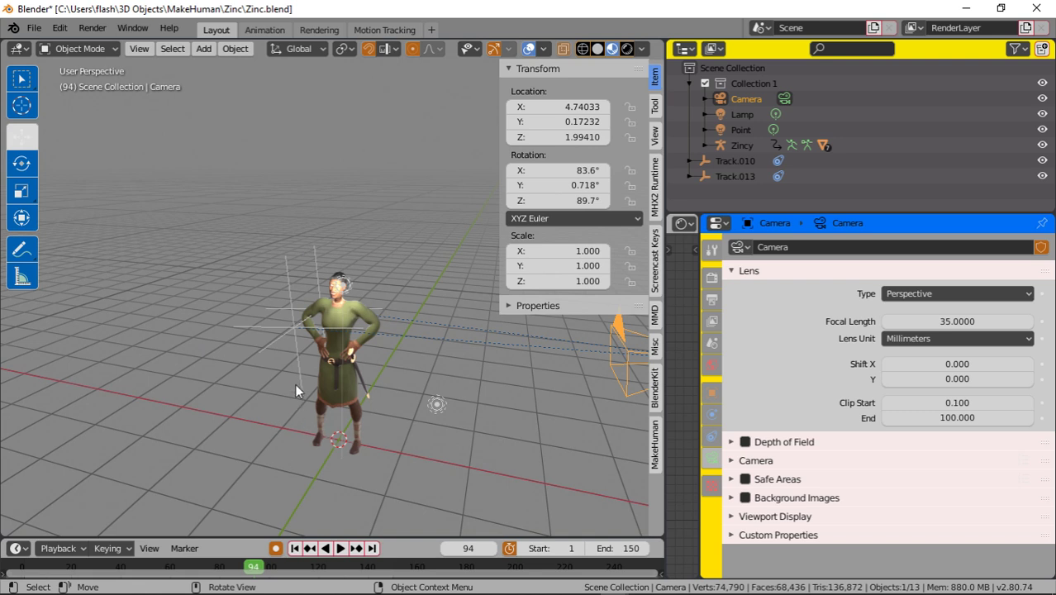
{"action": "middle_click_drag", "start_coordinate": [294, 383], "coordinate": [354, 307]}
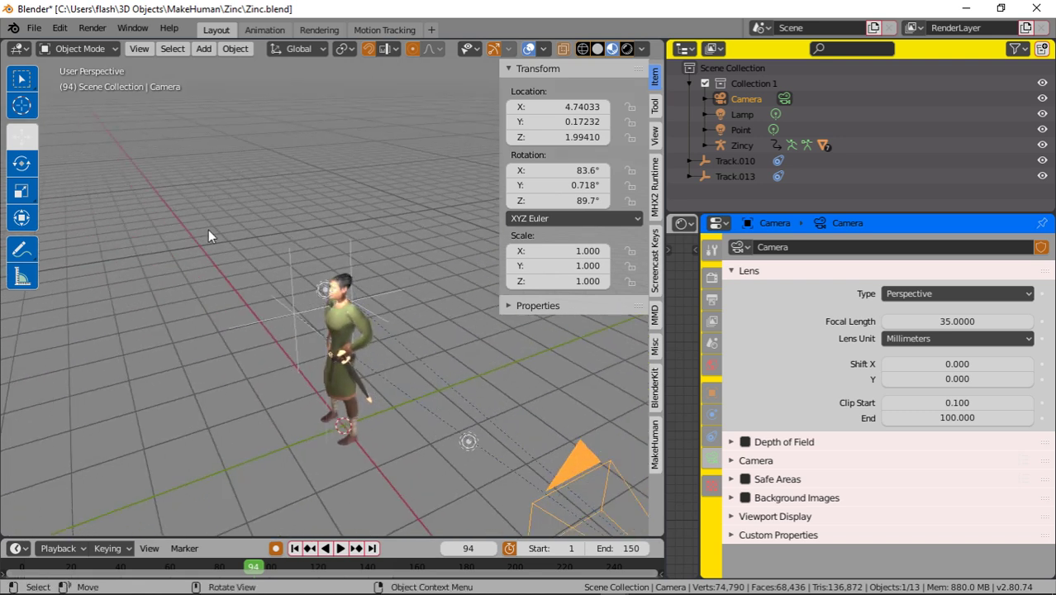
{"action": "left_click", "coordinate": [294, 313]}
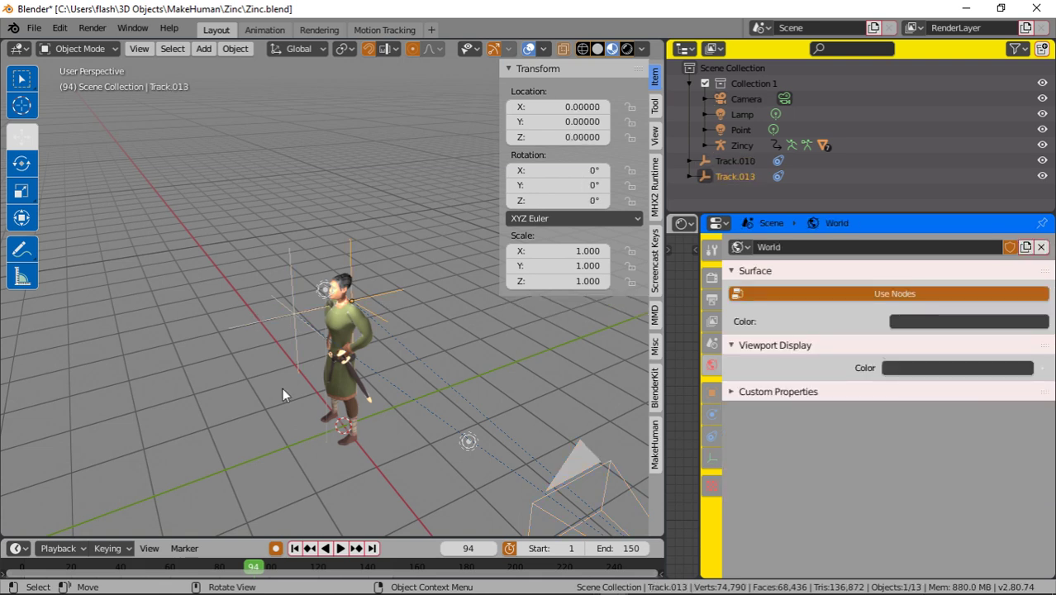
{"action": "middle_click_drag", "start_coordinate": [278, 329], "coordinate": [300, 331]}
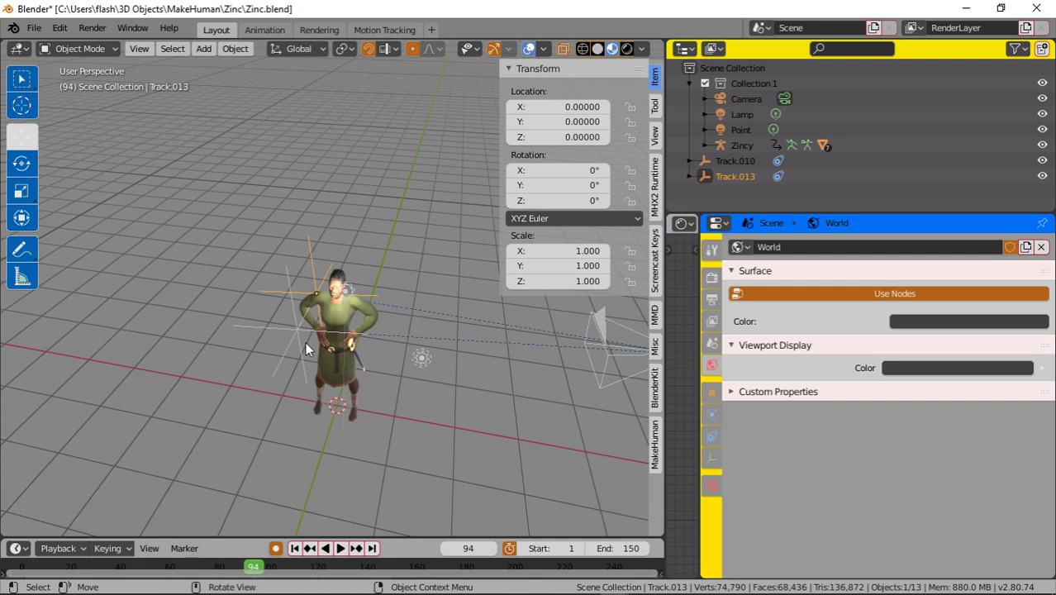
{"action": "scroll", "coordinate": [305, 342], "scroll_direction": "up", "scroll_amount": 8}
{"action": "middle_click_drag", "start_coordinate": [317, 364], "coordinate": [342, 263]}
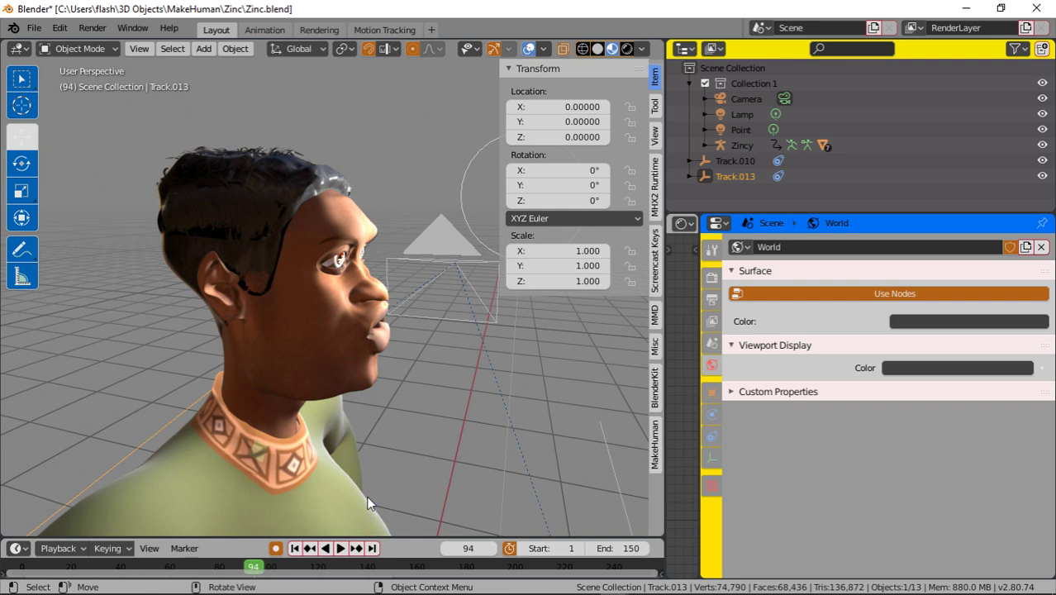
{"action": "middle_click_drag", "start_coordinate": [369, 504], "coordinate": [308, 431]}
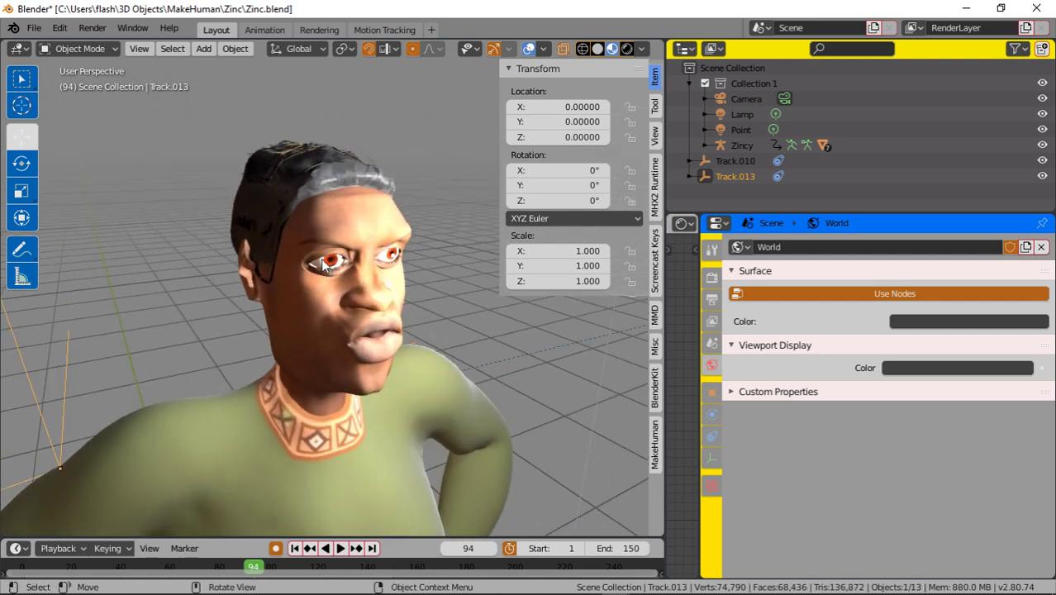
{"action": "middle_click_drag", "start_coordinate": [444, 255], "coordinate": [353, 192]}
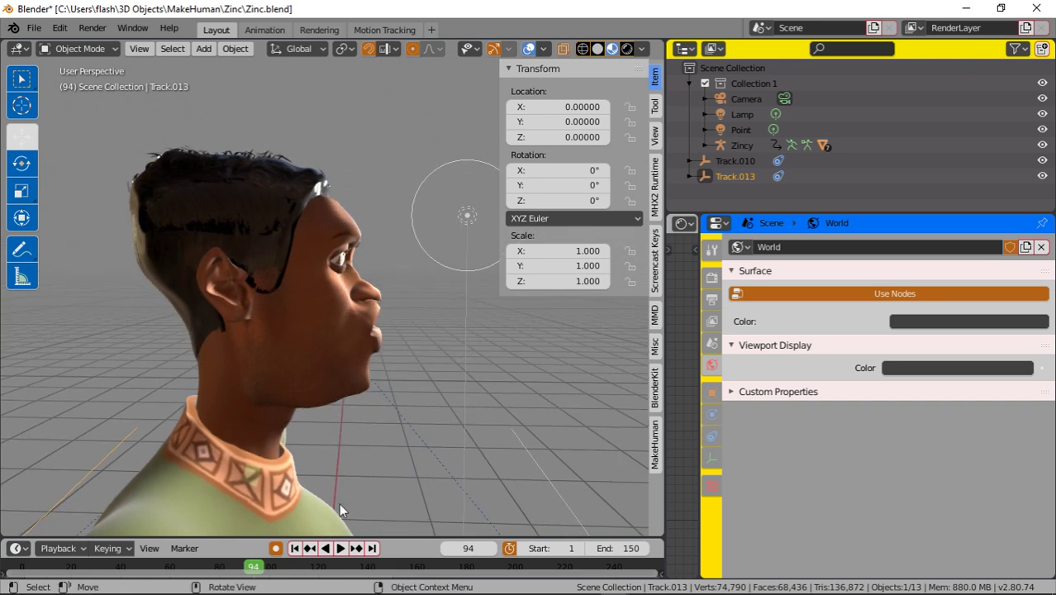
Examine the character's head and eyes up close, and how the whole figure relates to the empties and camera.
{"action": "middle_click_drag", "start_coordinate": [363, 364], "coordinate": [434, 316]}
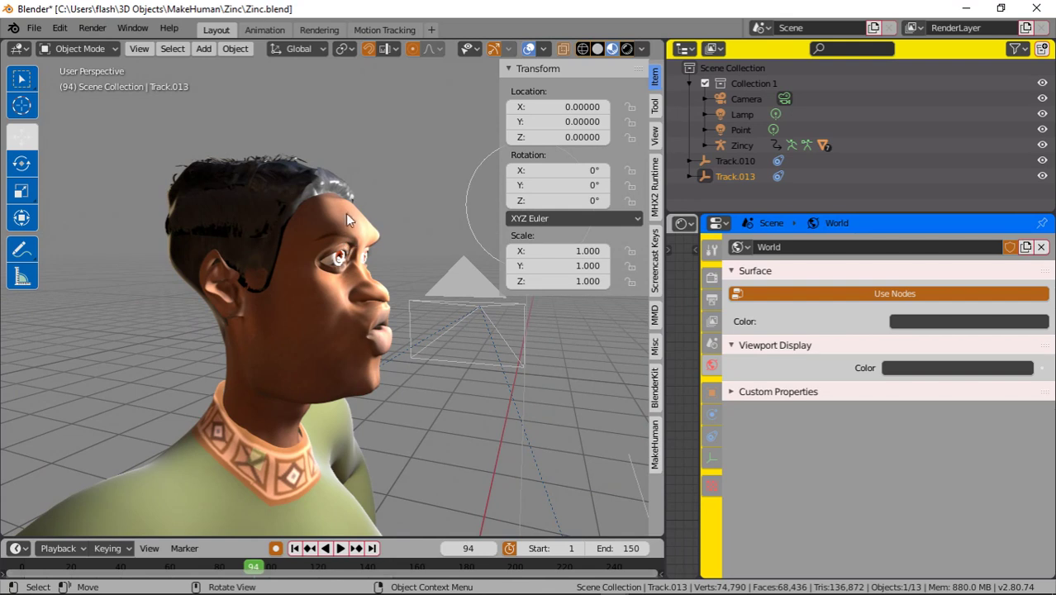
{"action": "scroll", "coordinate": [353, 303], "scroll_direction": "up", "scroll_amount": 4}
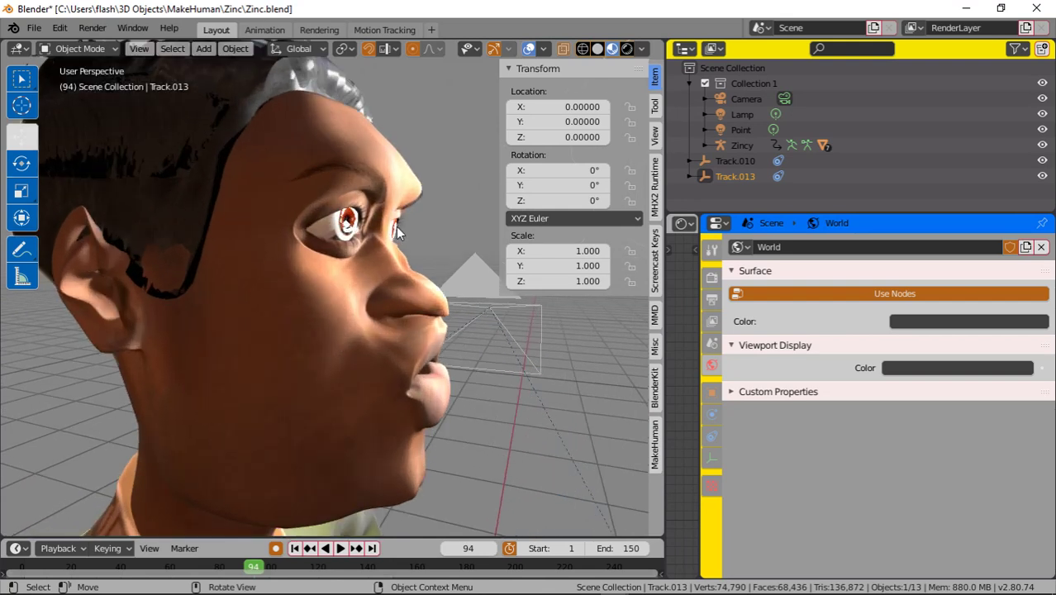
{"action": "middle_click_drag", "start_coordinate": [397, 235], "coordinate": [332, 242]}
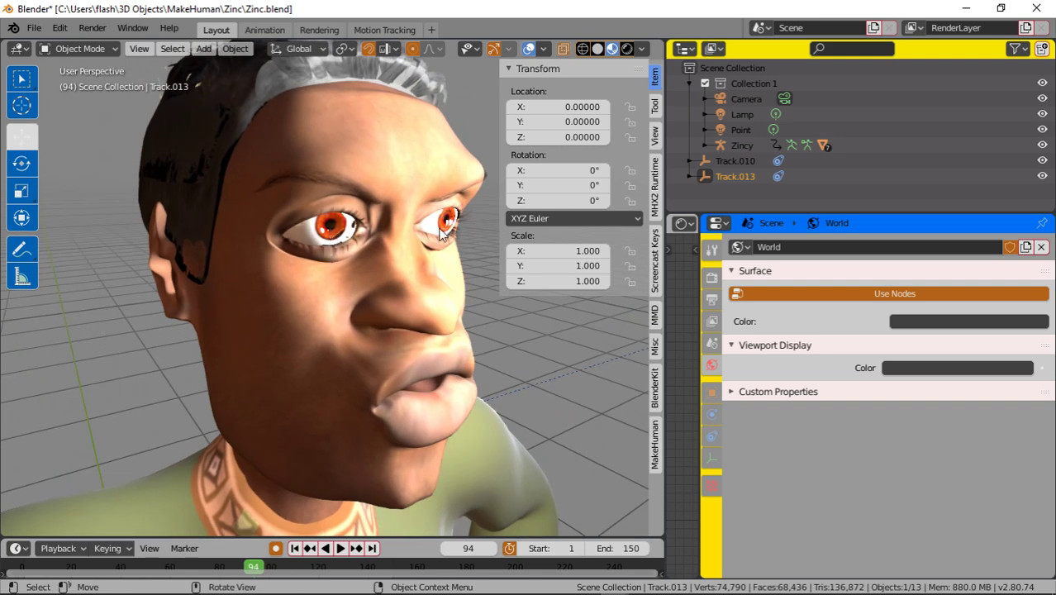
{"action": "scroll", "coordinate": [373, 290], "scroll_direction": "down", "scroll_amount": 3}
{"action": "scroll", "coordinate": [372, 291], "scroll_direction": "down", "scroll_amount": 6}
{"action": "middle_click_drag", "start_coordinate": [387, 333], "coordinate": [357, 364]}
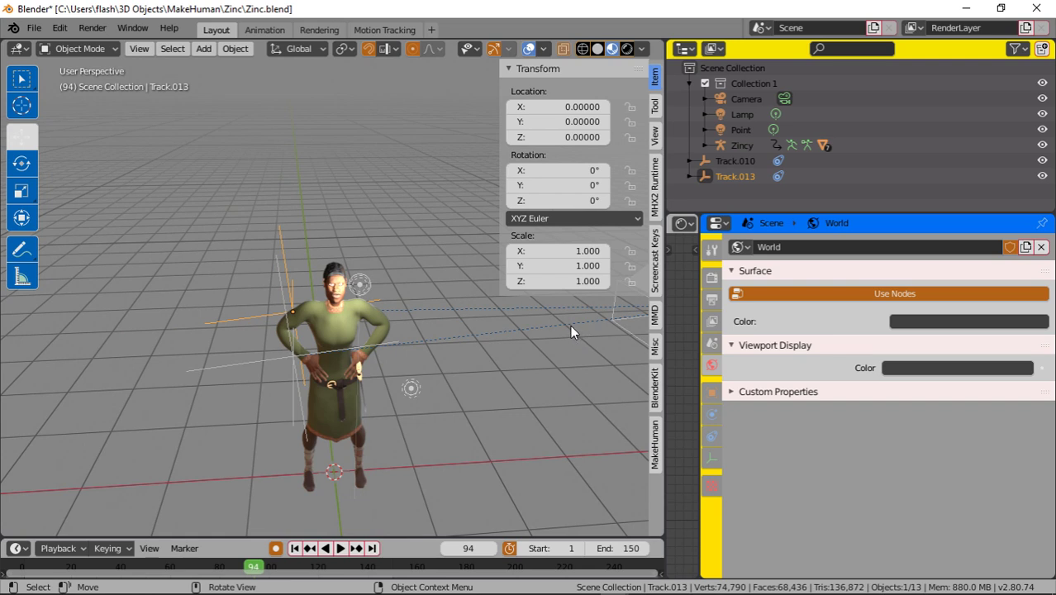
{"action": "middle_click_drag", "start_coordinate": [570, 330], "coordinate": [538, 322]}
Select the existing camera and move it close to the character, to about X 0.94, Y 0.42, Z 1.81.
{"action": "left_click", "coordinate": [541, 323]}
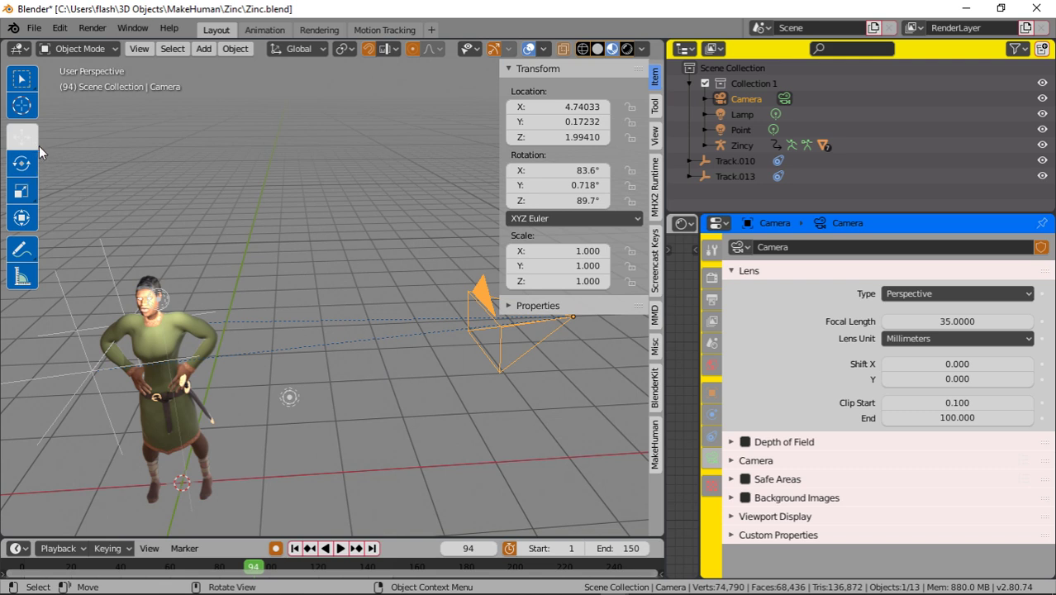
{"action": "scroll", "coordinate": [260, 274], "scroll_direction": "down", "scroll_amount": 4}
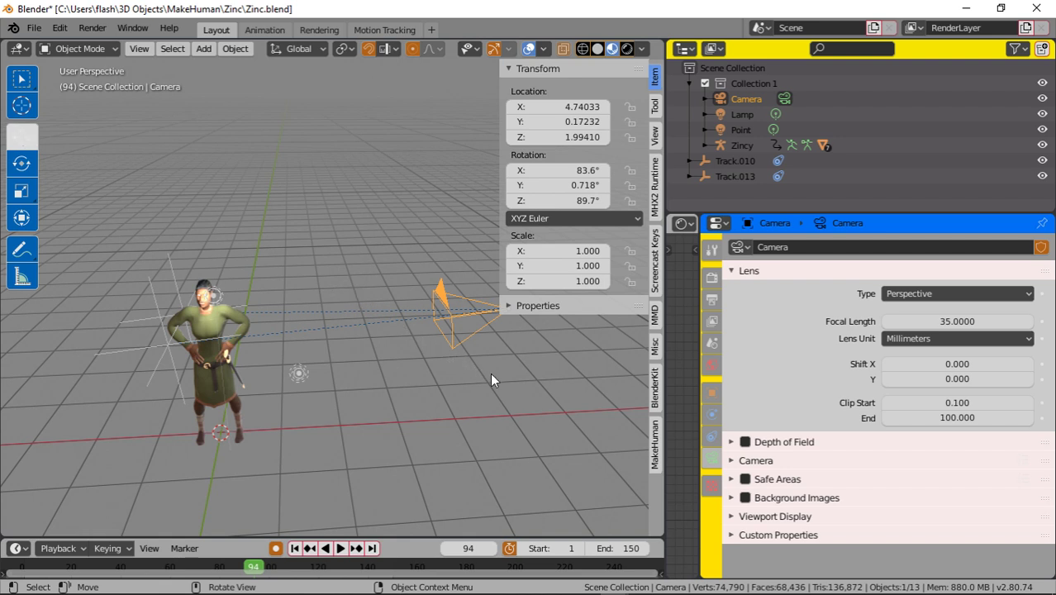
{"action": "key", "text": "g"}
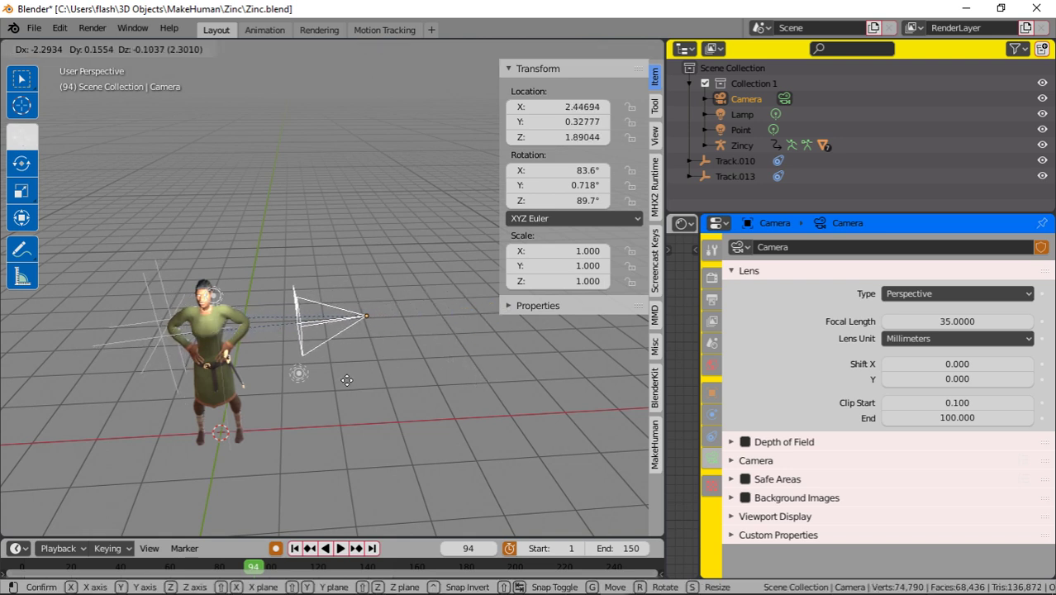
{"action": "left_click", "coordinate": [255, 381]}
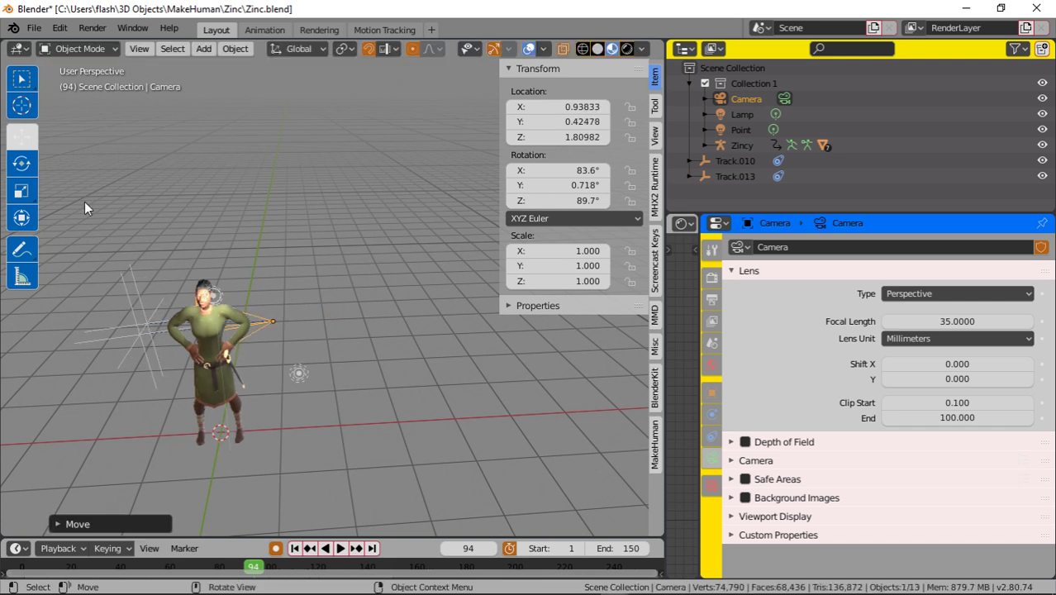
Show the viewport gizmos and rotate the existing camera about Z to roughly 5°.
{"action": "left_click", "coordinate": [21, 163]}
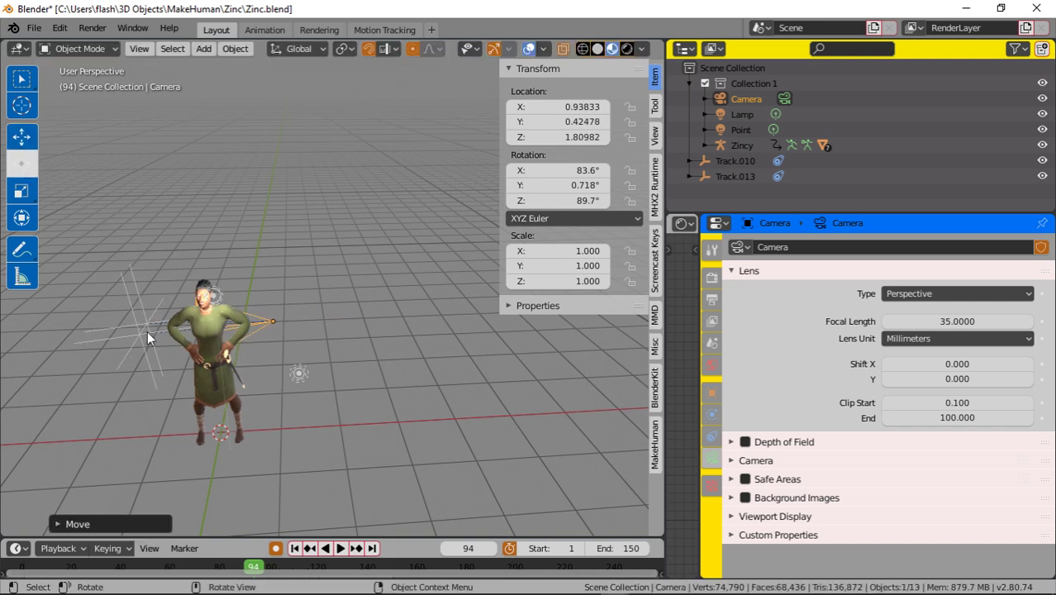
{"action": "middle_click_drag", "start_coordinate": [149, 337], "coordinate": [241, 320]}
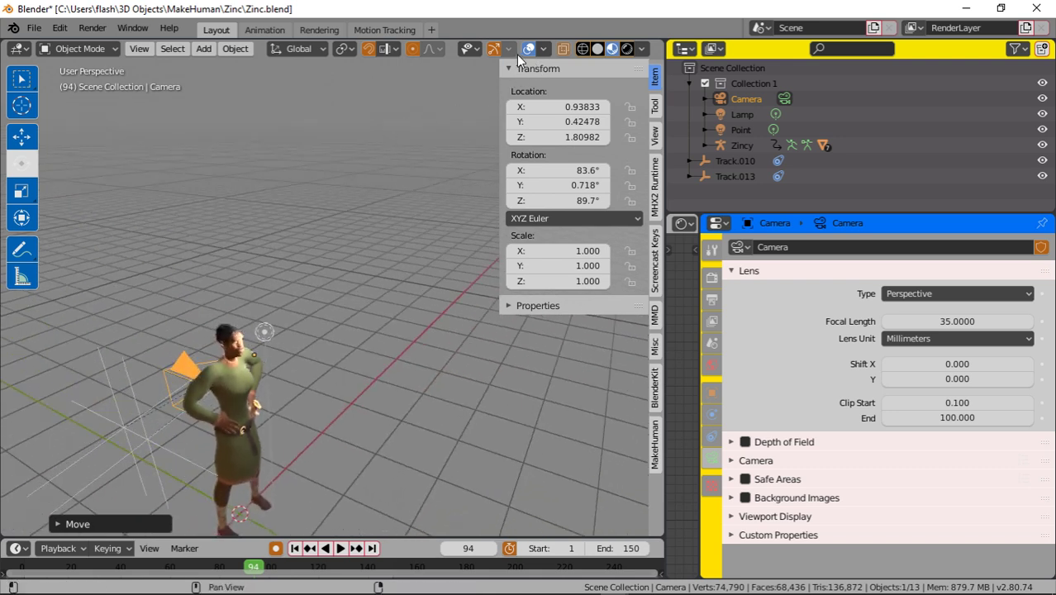
{"action": "left_click_drag", "start_coordinate": [225, 387], "coordinate": [258, 377]}
{"action": "middle_click_drag", "start_coordinate": [258, 377], "coordinate": [140, 140]}
Move the existing camera along X to about -0.05 and along Y to about 0.08.
{"action": "left_click", "coordinate": [25, 137]}
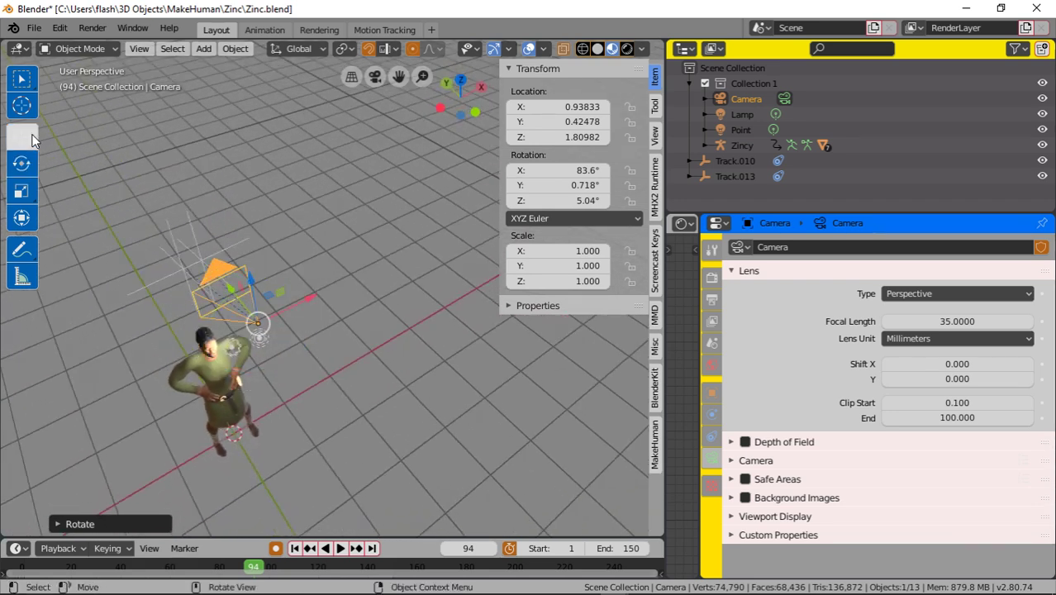
{"action": "left_click_drag", "start_coordinate": [307, 296], "coordinate": [246, 320]}
{"action": "middle_click_drag", "start_coordinate": [282, 346], "coordinate": [341, 319]}
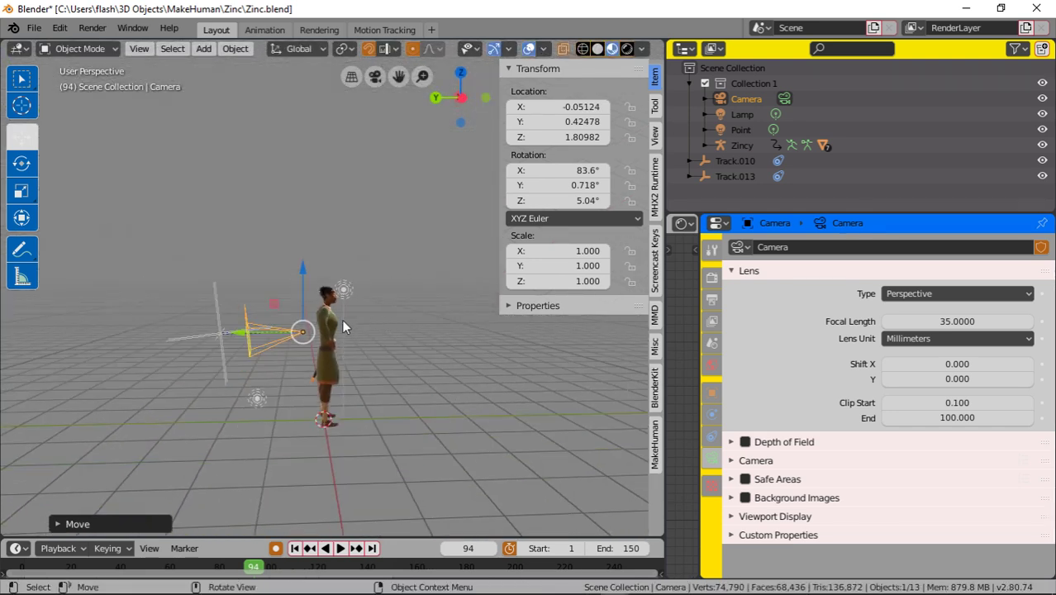
{"action": "left_click_drag", "start_coordinate": [234, 333], "coordinate": [504, 330]}
{"action": "middle_click_drag", "start_coordinate": [504, 333], "coordinate": [360, 368]}
{"action": "left_click_drag", "start_coordinate": [401, 335], "coordinate": [291, 336]}
{"action": "scroll", "coordinate": [291, 336], "scroll_direction": "up", "scroll_amount": 5}
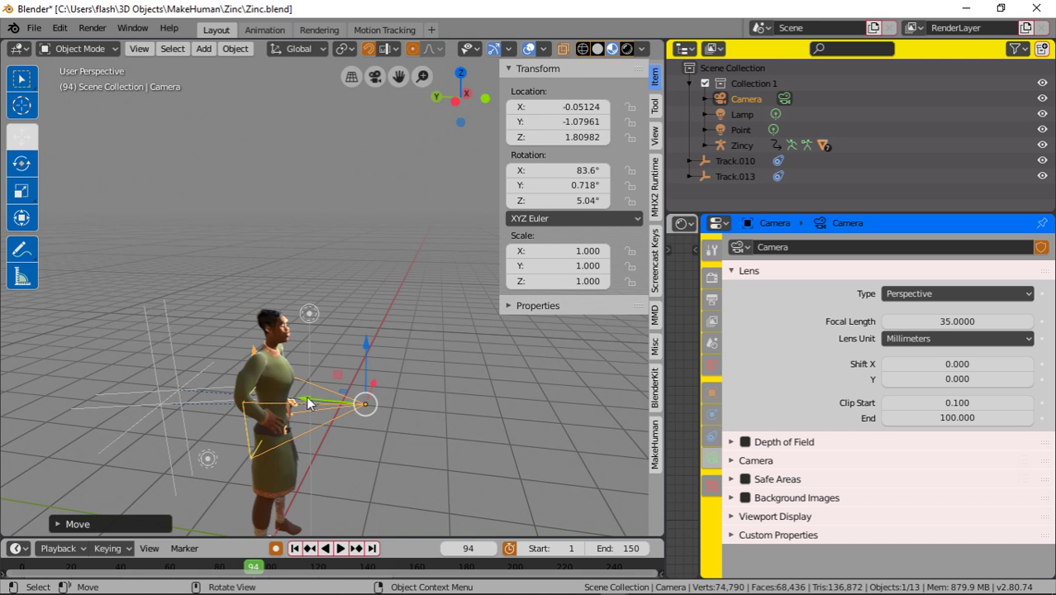
{"action": "left_click_drag", "start_coordinate": [307, 400], "coordinate": [169, 385]}
{"action": "middle_click_drag", "start_coordinate": [170, 385], "coordinate": [236, 340]}
{"action": "scroll", "coordinate": [249, 340], "scroll_direction": "down", "scroll_amount": 3}
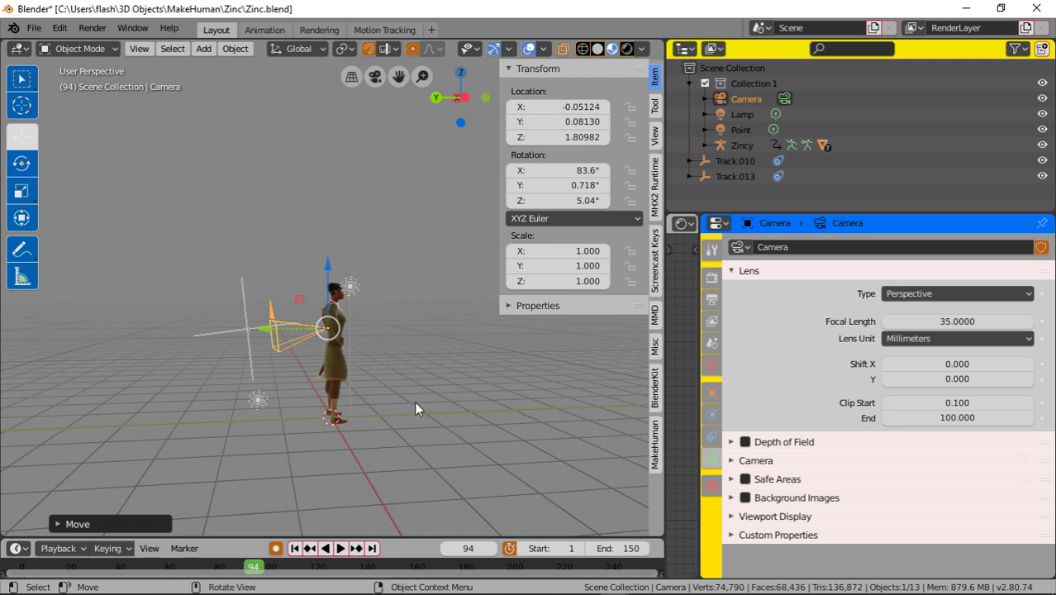
Place the 3D cursor on the floor in front of the character and add a new camera there.
{"action": "left_click", "coordinate": [460, 412]}
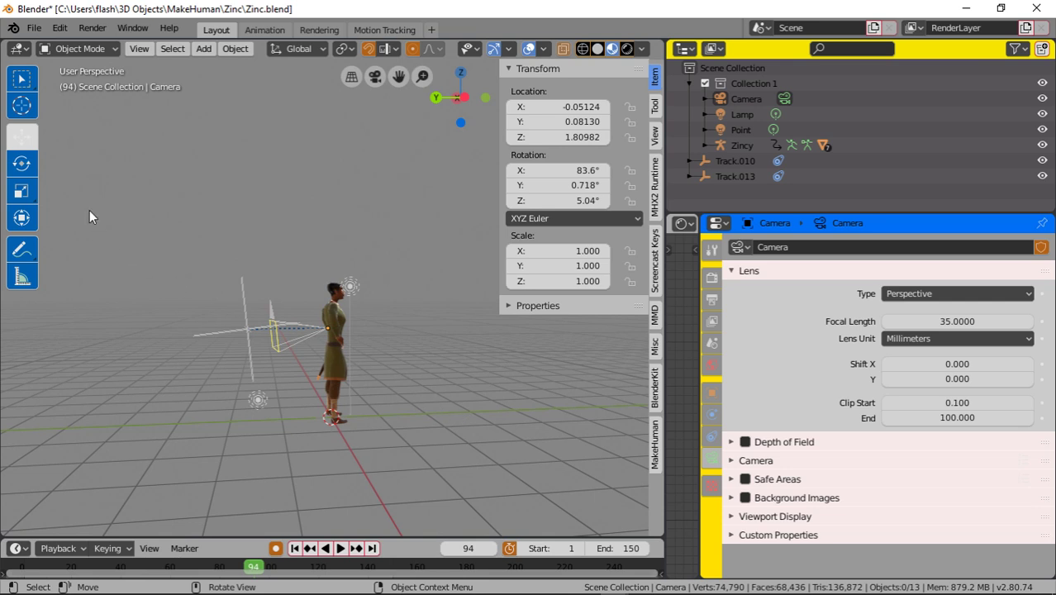
{"action": "left_click", "coordinate": [23, 164]}
{"action": "left_click", "coordinate": [23, 105]}
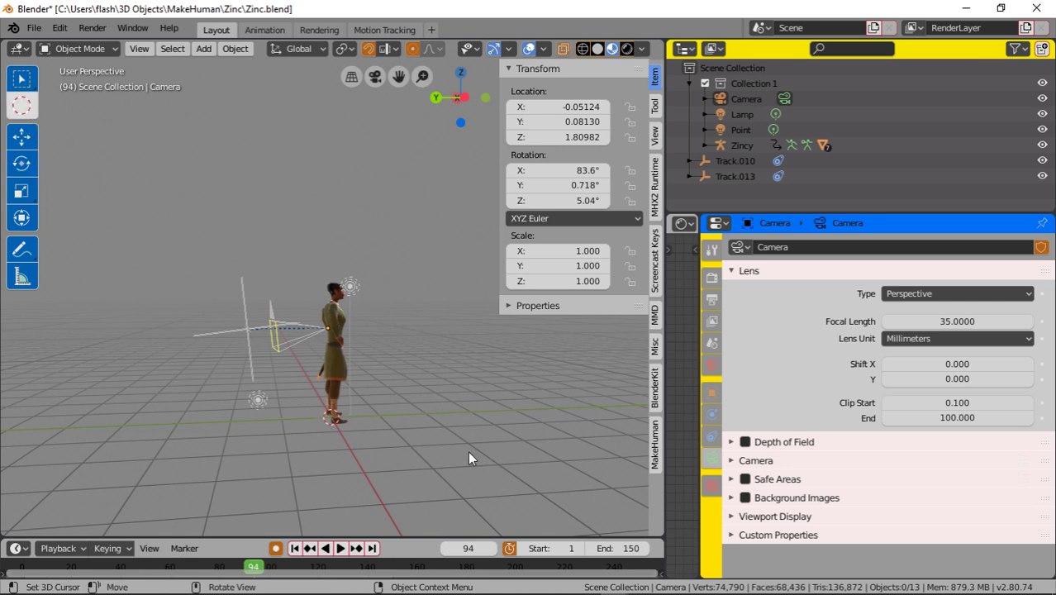
{"action": "left_click", "coordinate": [449, 411]}
{"action": "middle_click_drag", "start_coordinate": [469, 430], "coordinate": [386, 376]}
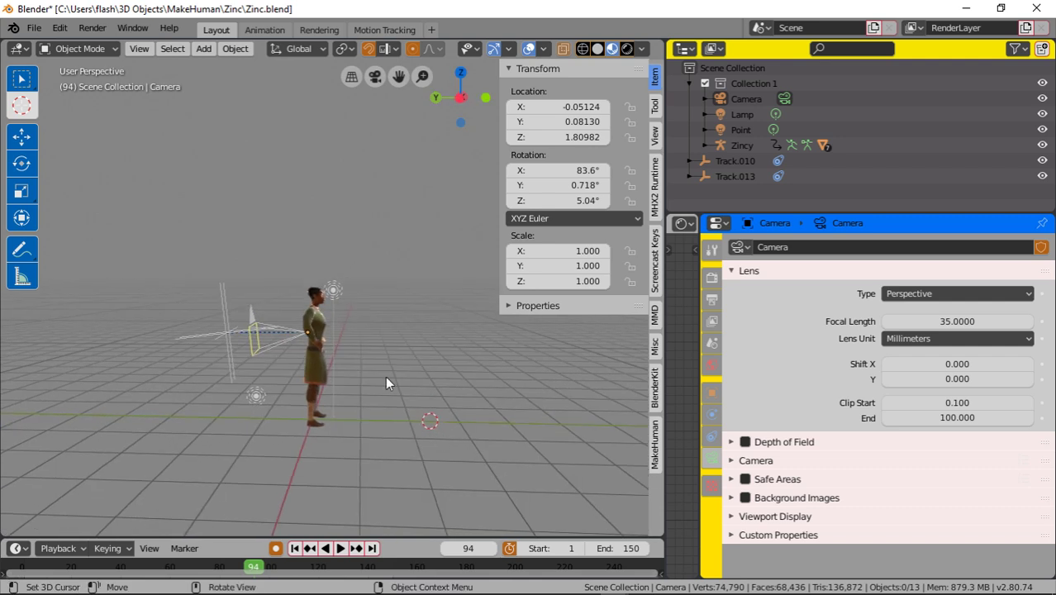
{"action": "left_click", "coordinate": [204, 48]}
{"action": "left_click", "coordinate": [237, 278]}
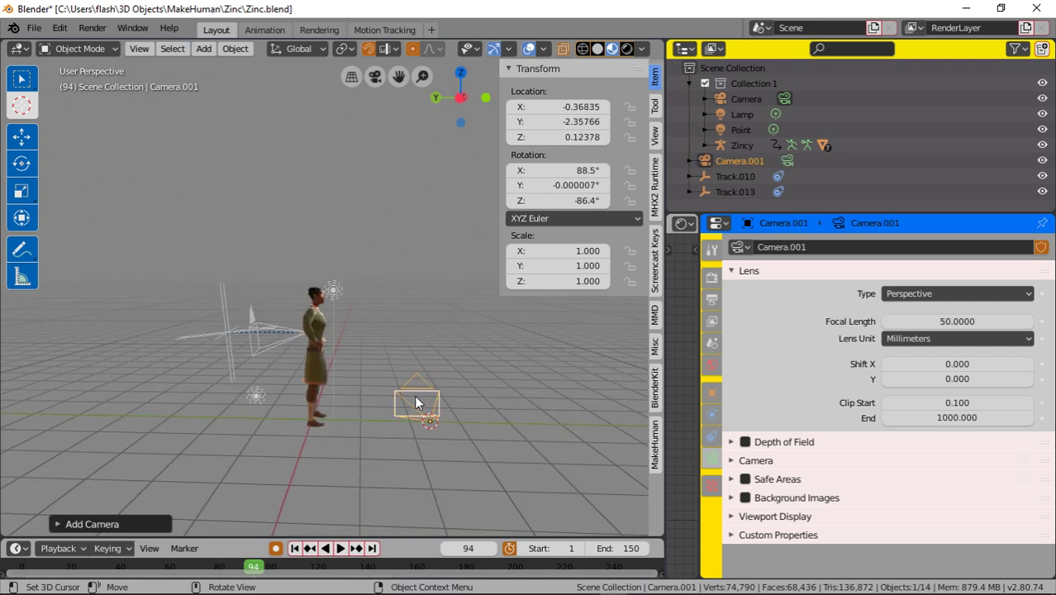
Rotate the new camera 90° about the global Z axis so it faces the character.
{"action": "key", "text": "r"}
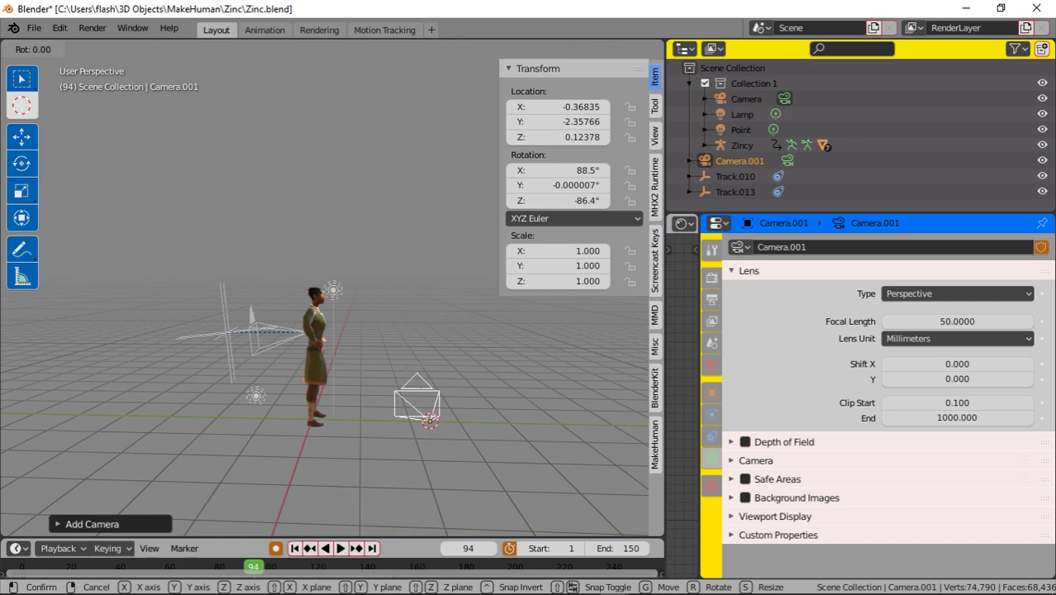
{"action": "type", "text": "z"}
{"action": "type", "text": "90"}
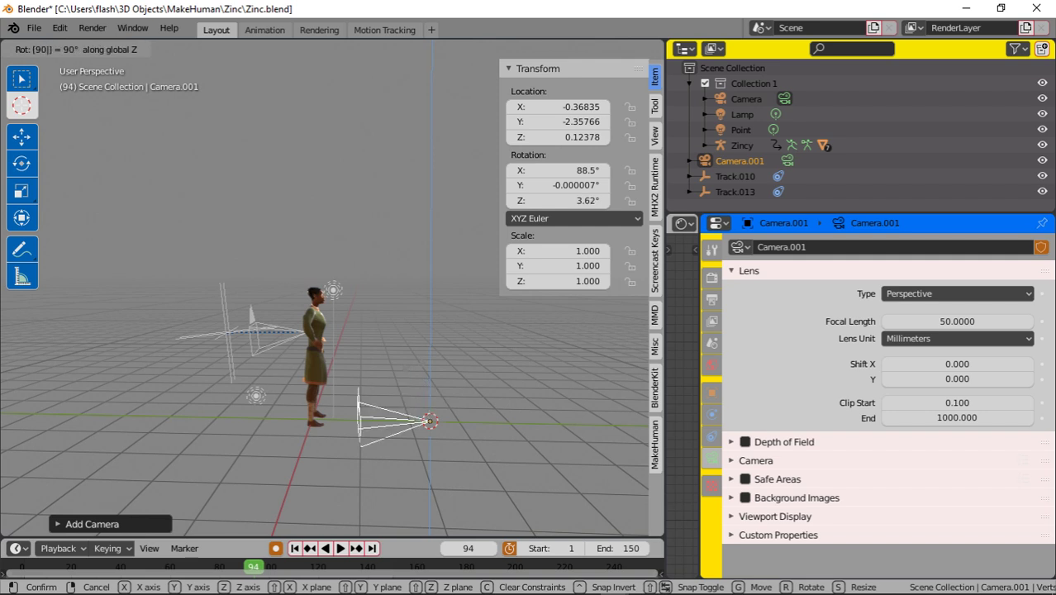
{"action": "key", "text": "Return"}
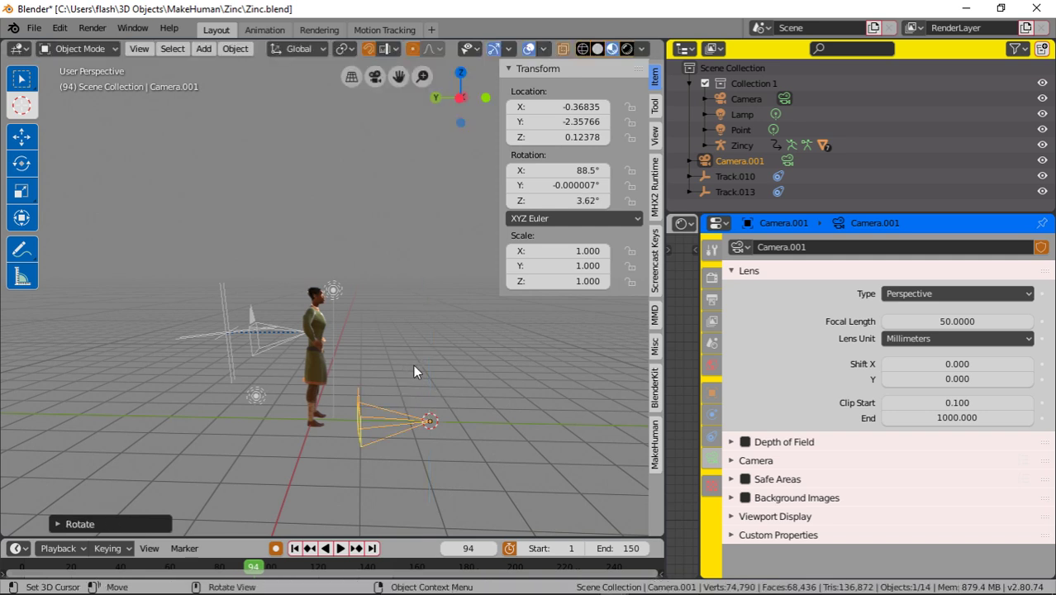
Move the new camera up to head height in front of the character, to about X 0.21, Y -2.90, Z 2.52.
{"action": "right_click_drag", "start_coordinate": [422, 392], "coordinate": [422, 368], "text": "shift"}
{"action": "left_click_drag", "start_coordinate": [23, 81], "coordinate": [77, 87]}
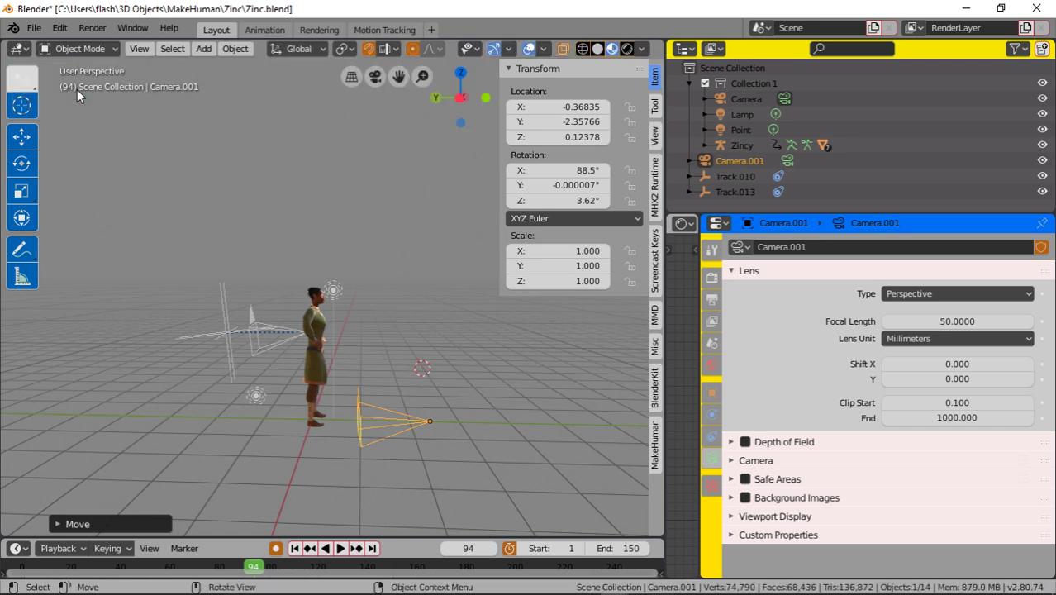
{"action": "key", "text": "g"}
{"action": "left_click", "coordinate": [436, 293]}
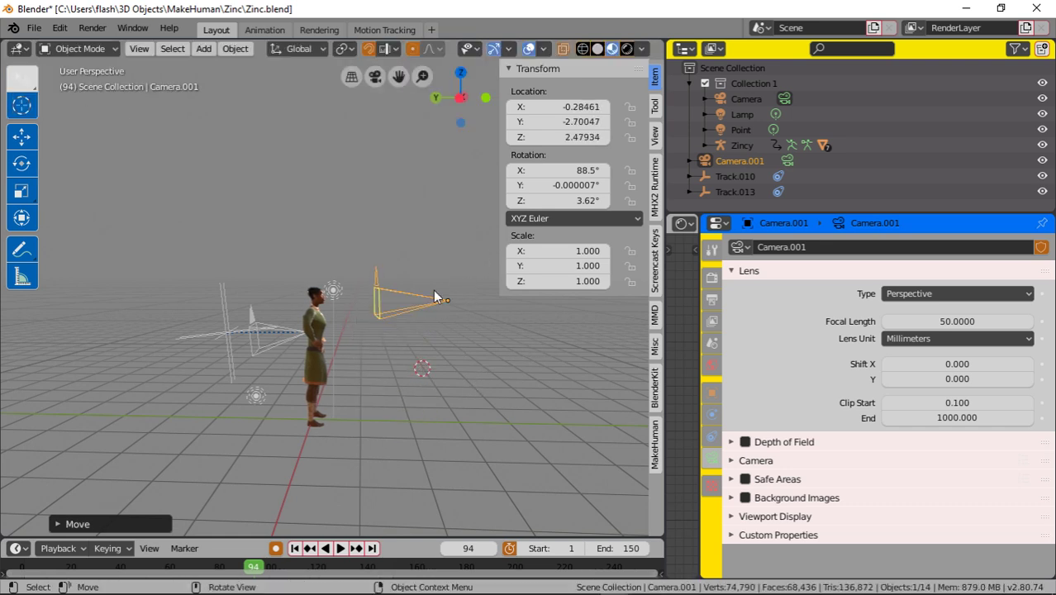
{"action": "middle_click_drag", "start_coordinate": [435, 292], "coordinate": [284, 377]}
{"action": "key", "text": "g"}
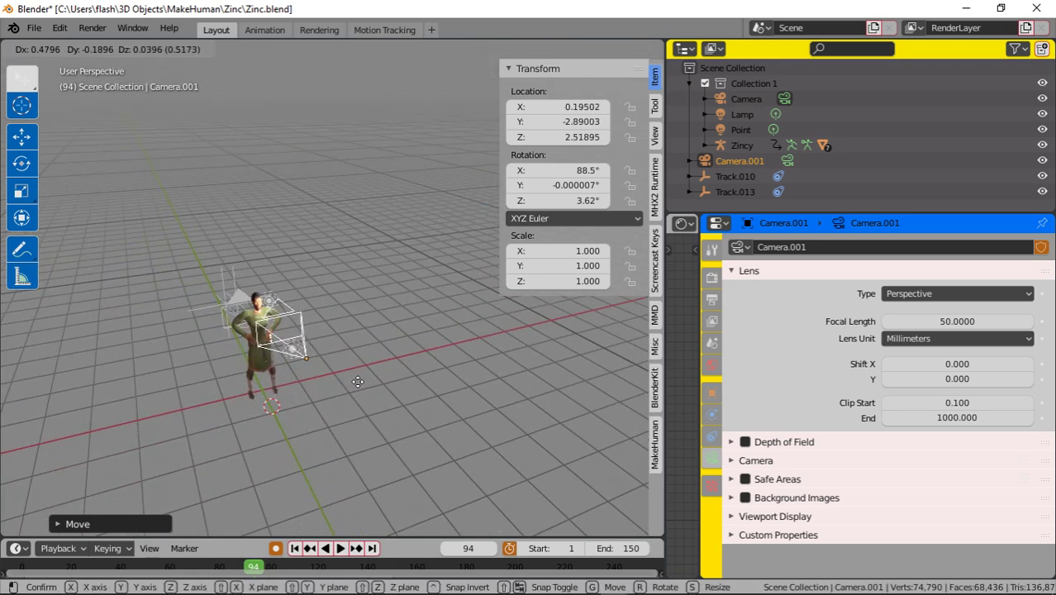
{"action": "left_click", "coordinate": [357, 380]}
Select the character's Germanic clothes mesh and apply a Set Origin operation to it.
{"action": "middle_click_drag", "start_coordinate": [357, 381], "coordinate": [395, 385]}
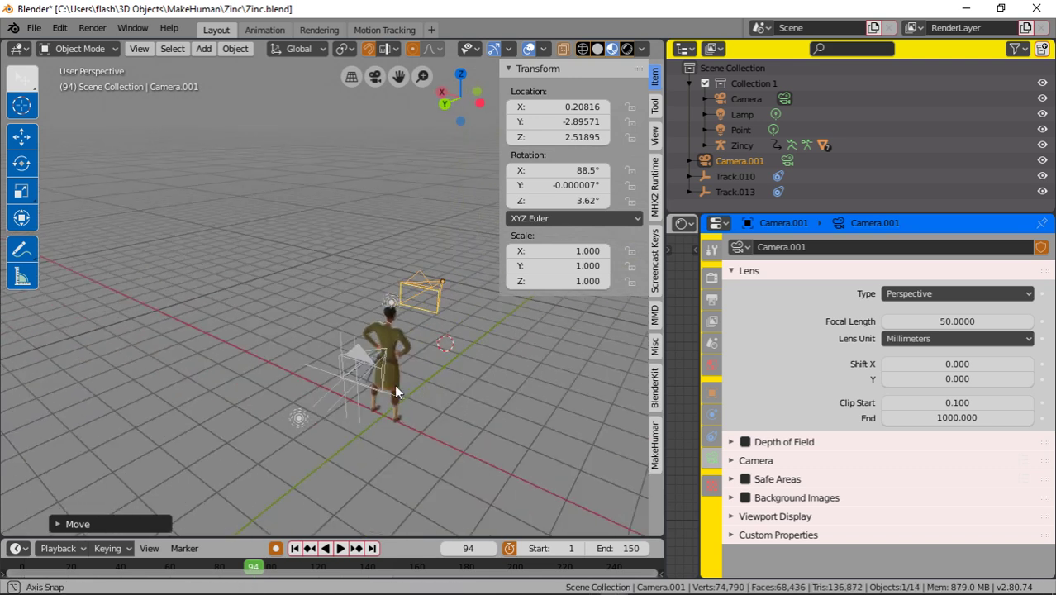
{"action": "left_click", "coordinate": [395, 384]}
{"action": "right_click", "coordinate": [337, 384]}
{"action": "mouse_move", "coordinate": [307, 363]}
{"action": "left_click", "coordinate": [463, 418]}
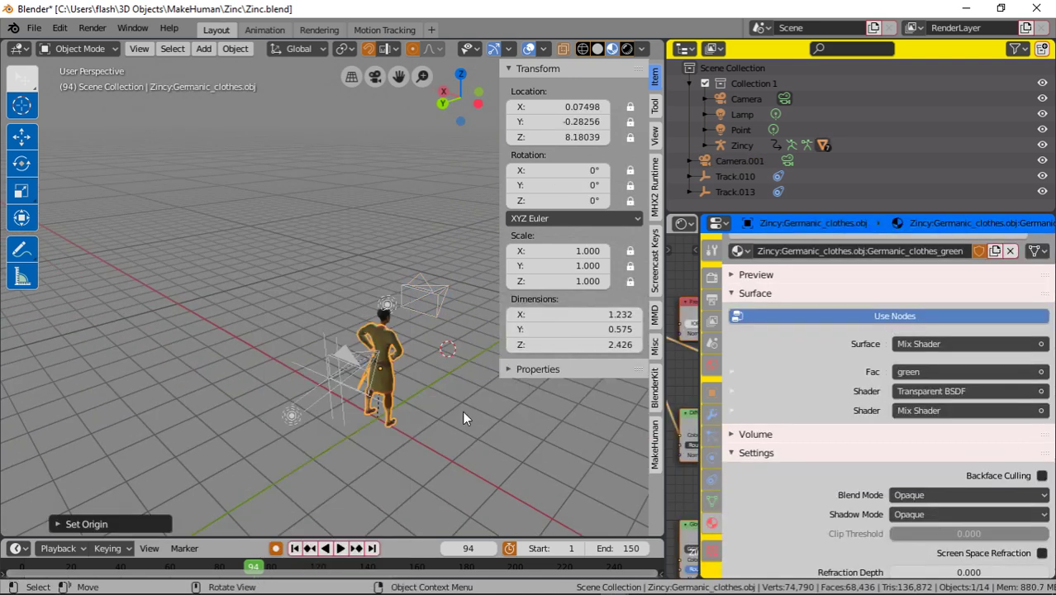
{"action": "left_click", "coordinate": [413, 401]}
Select the original camera behind the character and delete it.
{"action": "middle_click_drag", "start_coordinate": [409, 383], "coordinate": [351, 376]}
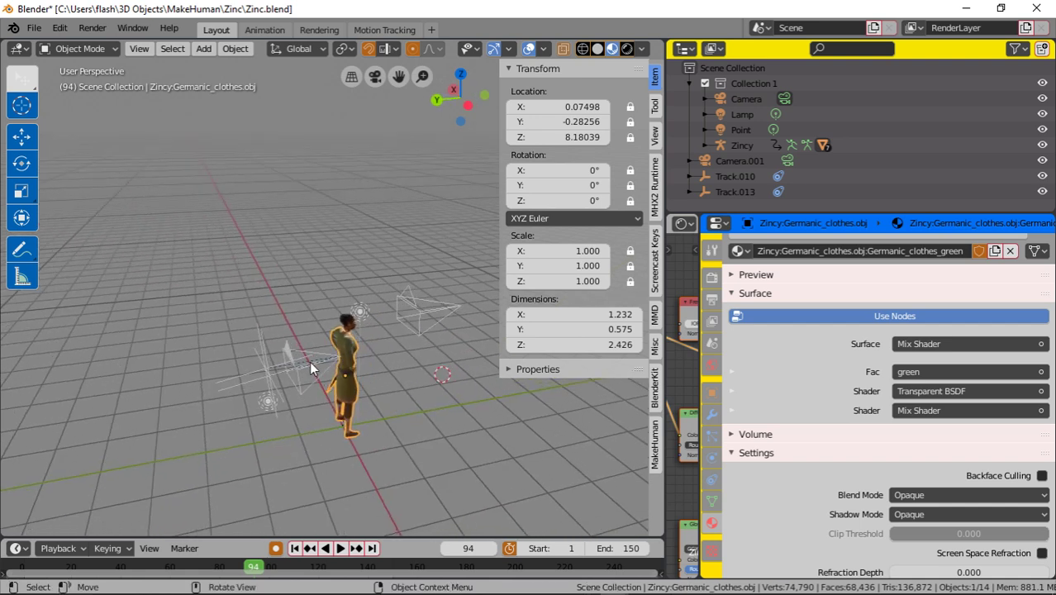
{"action": "left_click", "coordinate": [309, 361]}
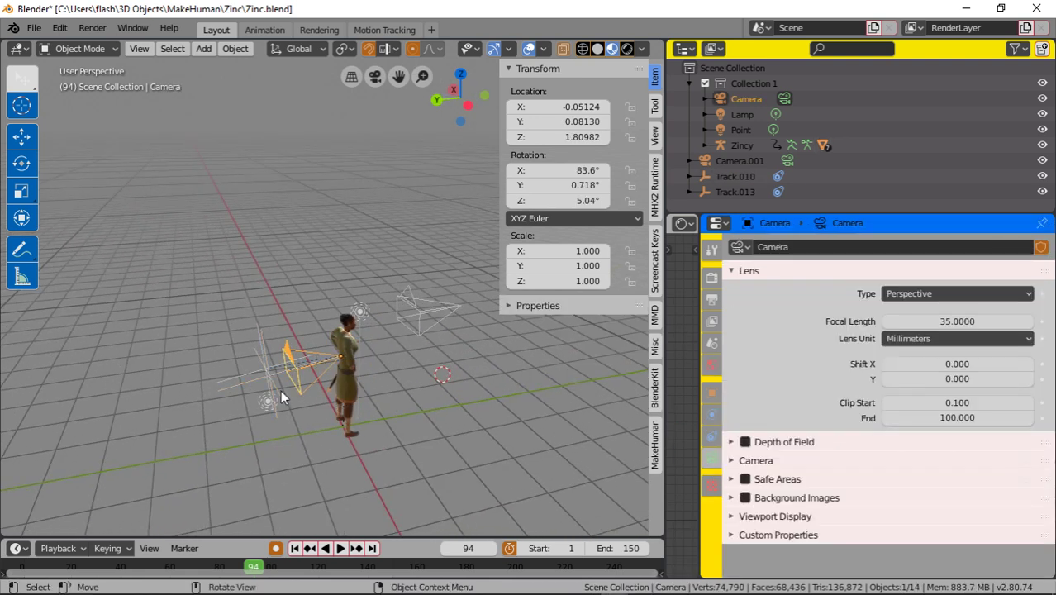
{"action": "key", "text": "Delete"}
Select the new camera and set it as the scene's active camera.
{"action": "left_click", "coordinate": [422, 320]}
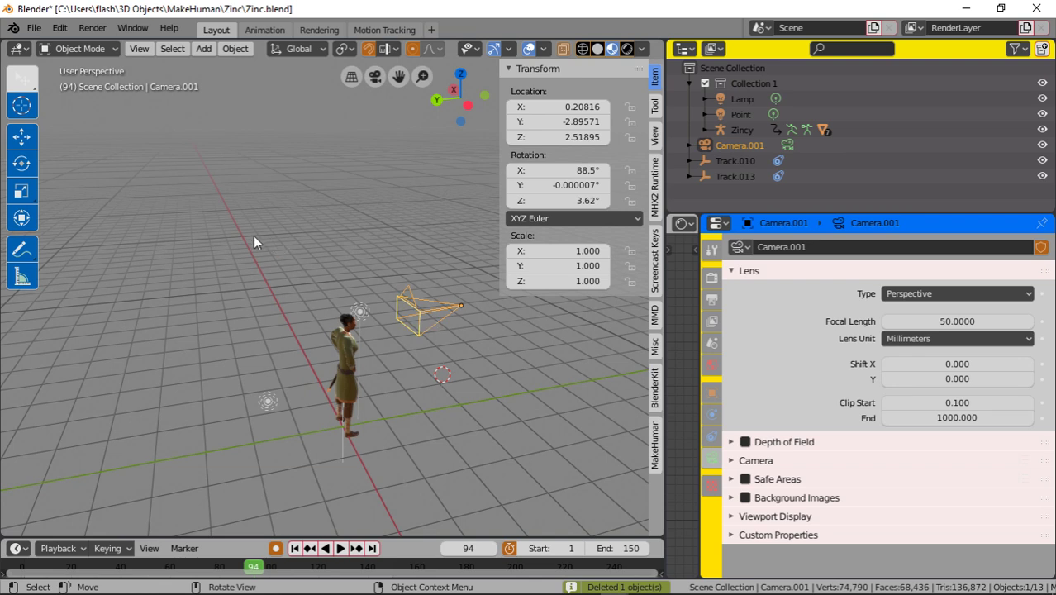
{"action": "left_click", "coordinate": [147, 49]}
{"action": "mouse_move", "coordinate": [208, 205]}
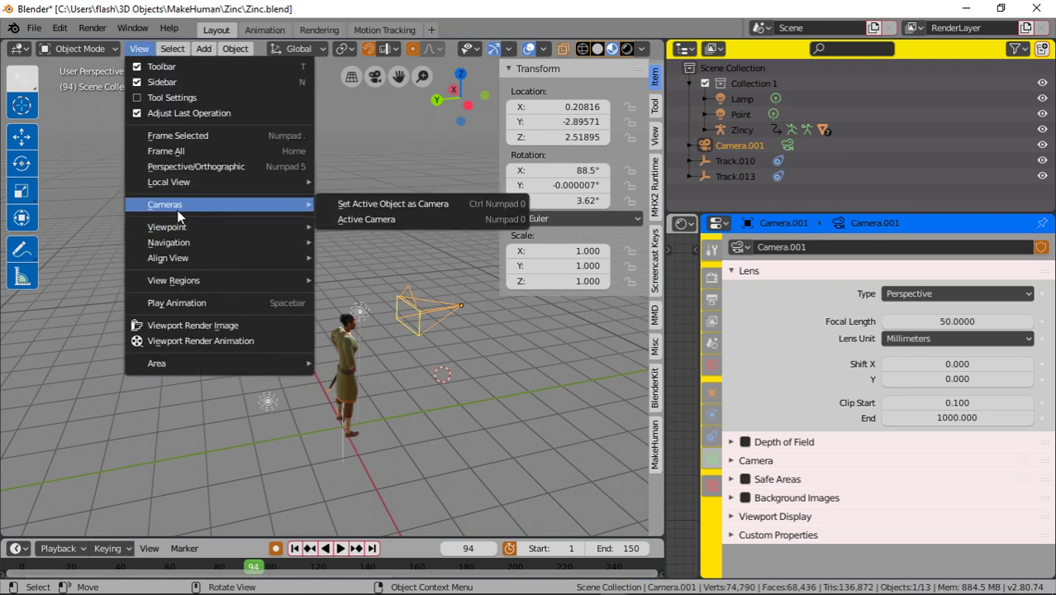
{"action": "left_click", "coordinate": [396, 207]}
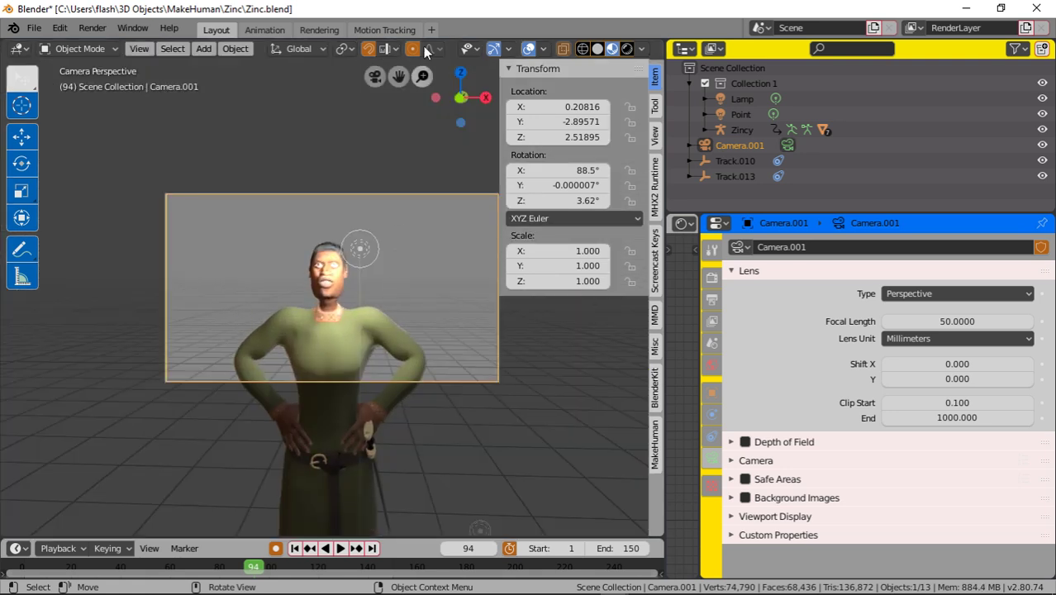
In the Motion Tracking workspace, link a new empty to each of the two selected pupil tracks, and return to the Layout workspace.
{"action": "left_click", "coordinate": [385, 31]}
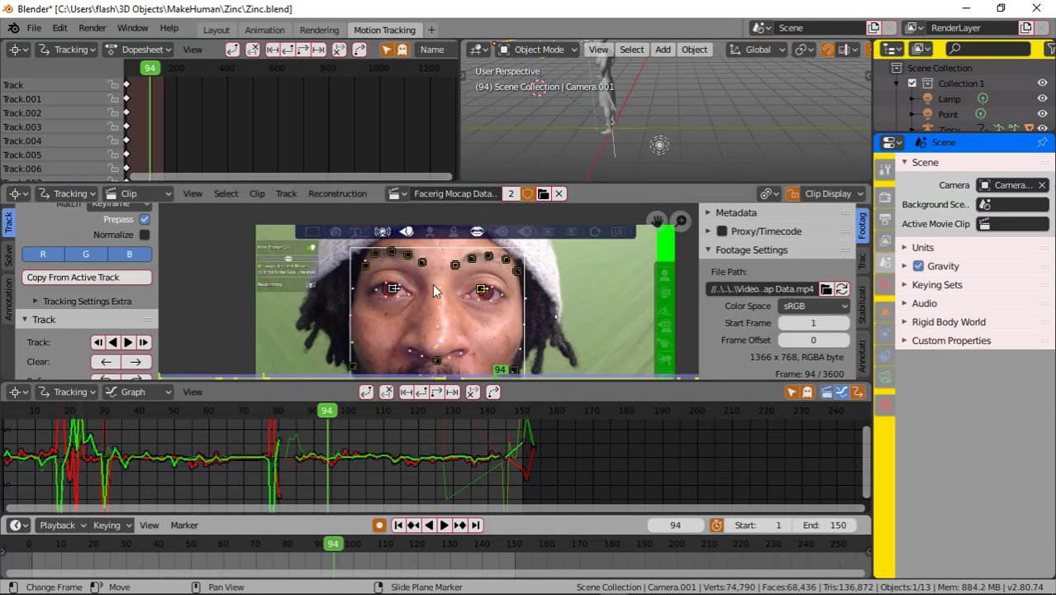
{"action": "left_click", "coordinate": [333, 198]}
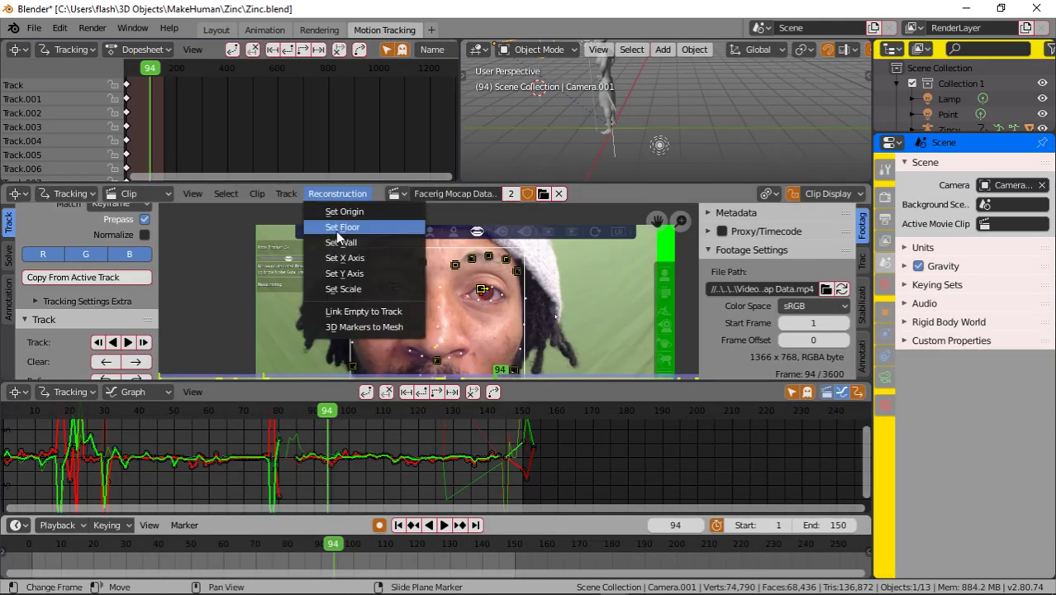
{"action": "left_click", "coordinate": [355, 310]}
{"action": "left_click", "coordinate": [216, 30]}
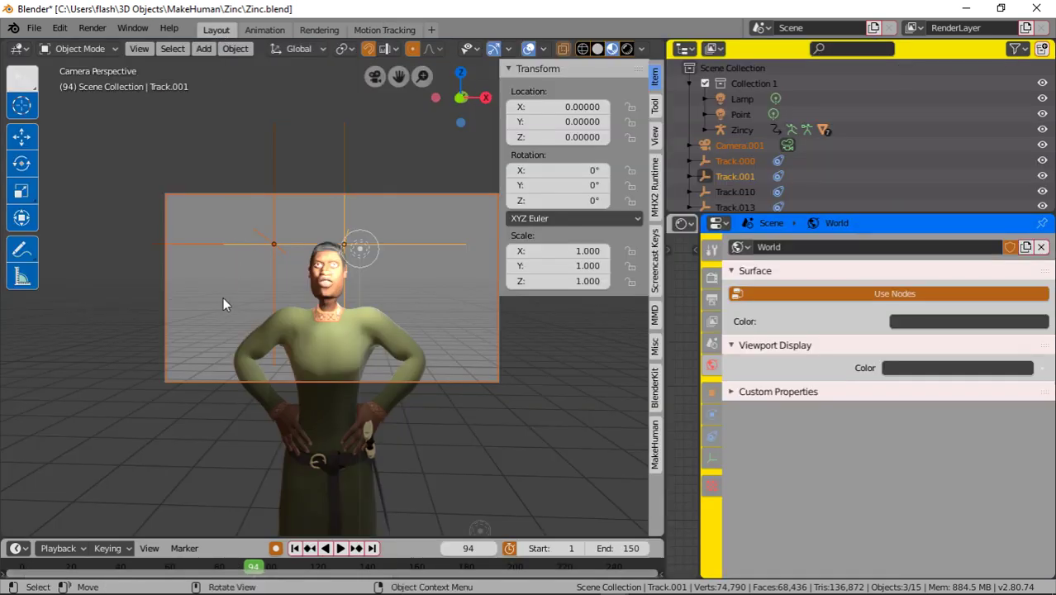
{"action": "middle_click_drag", "start_coordinate": [223, 296], "coordinate": [376, 339]}
{"action": "scroll", "coordinate": [376, 339], "scroll_direction": "down", "scroll_amount": 6}
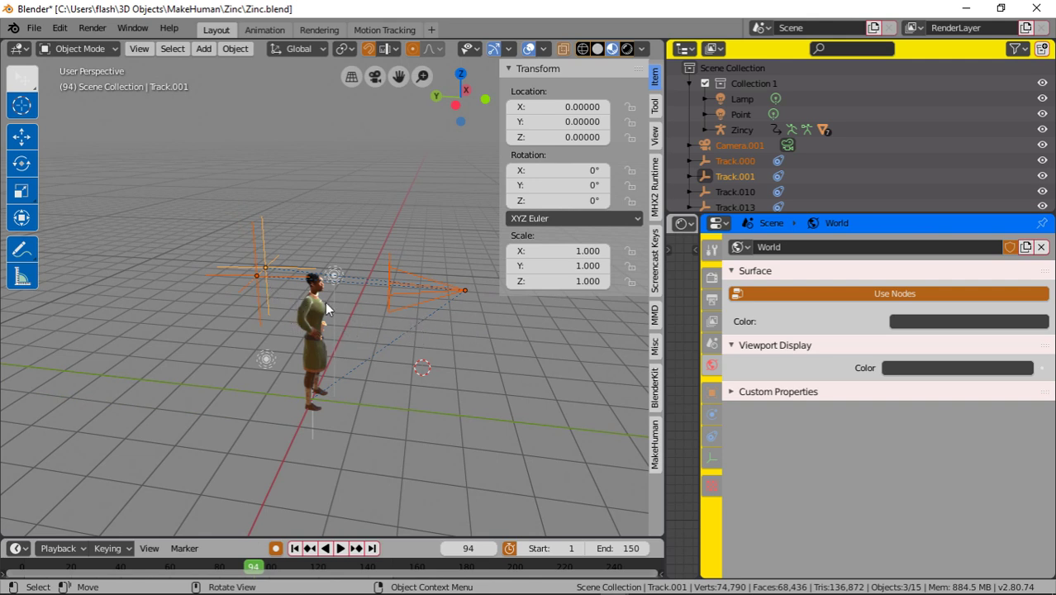
Scale the camera and the two pupil empties down together to about 0.53 on Z and 0.29 on X.
{"action": "left_click", "coordinate": [21, 197]}
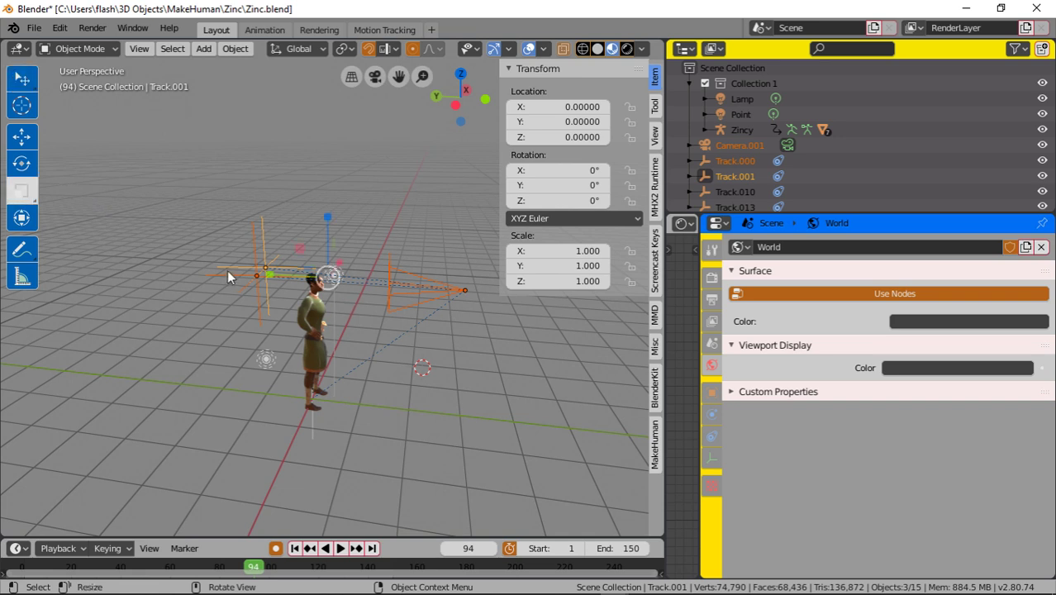
{"action": "left_click_drag", "start_coordinate": [269, 276], "coordinate": [305, 277]}
{"action": "middle_click_drag", "start_coordinate": [306, 278], "coordinate": [301, 341]}
{"action": "scroll", "coordinate": [290, 331], "scroll_direction": "up", "scroll_amount": 5}
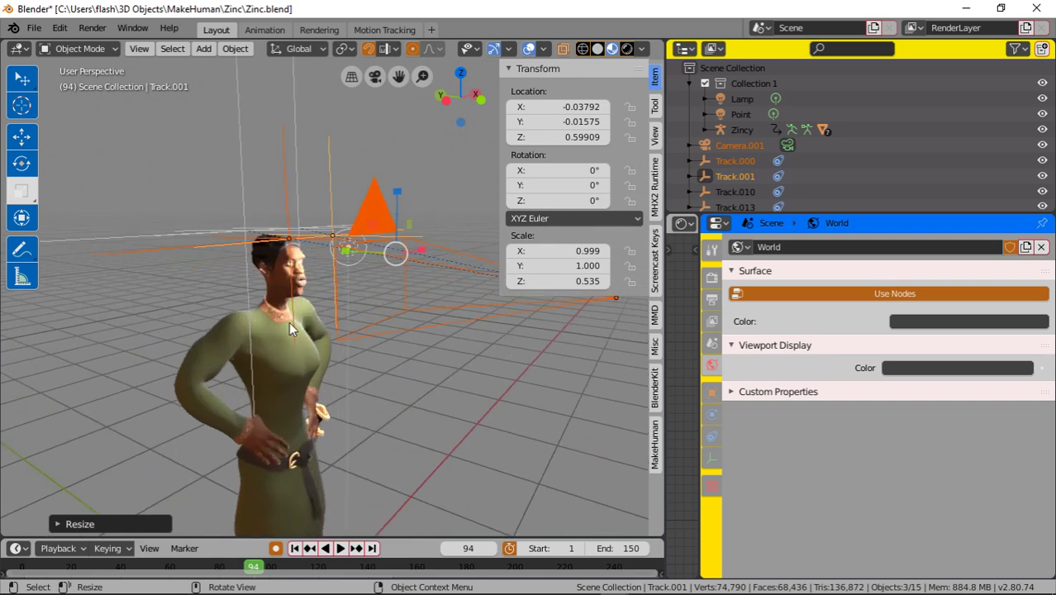
{"action": "middle_click_drag", "start_coordinate": [288, 321], "coordinate": [302, 349]}
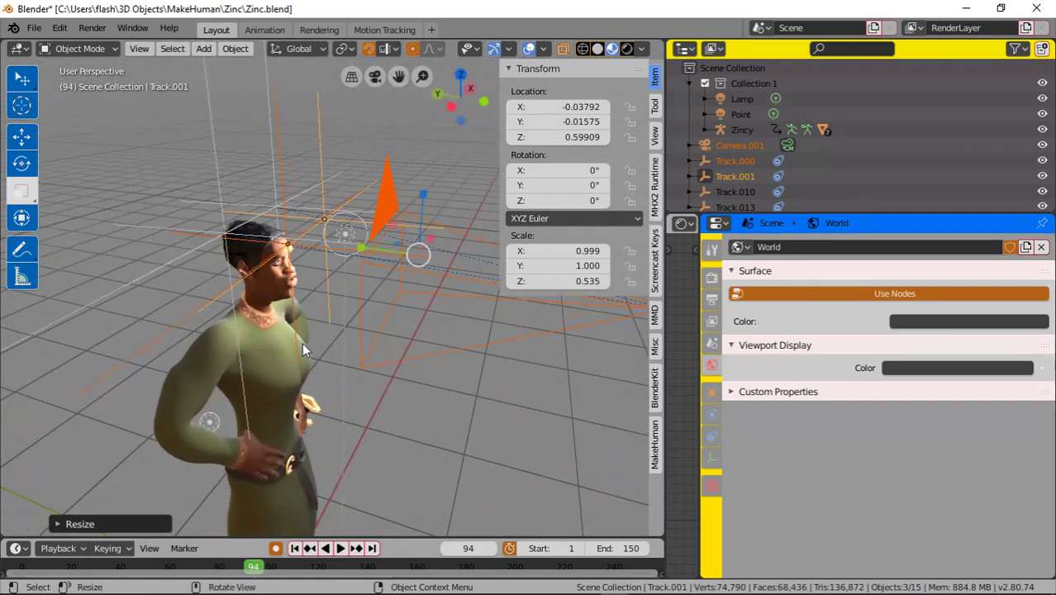
{"action": "middle_click_drag", "start_coordinate": [359, 257], "coordinate": [231, 325]}
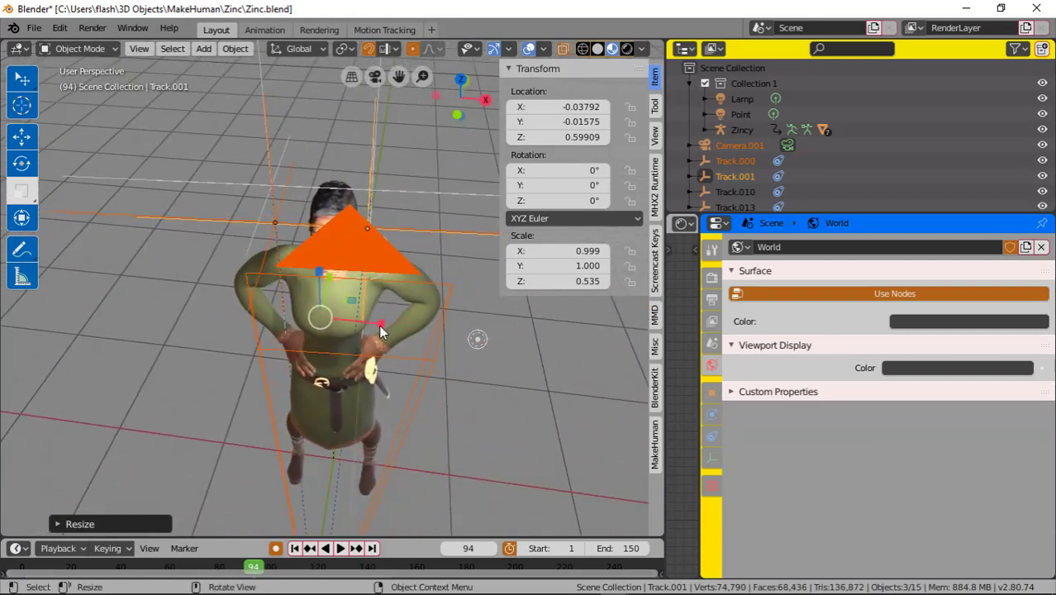
{"action": "key", "text": "s"}
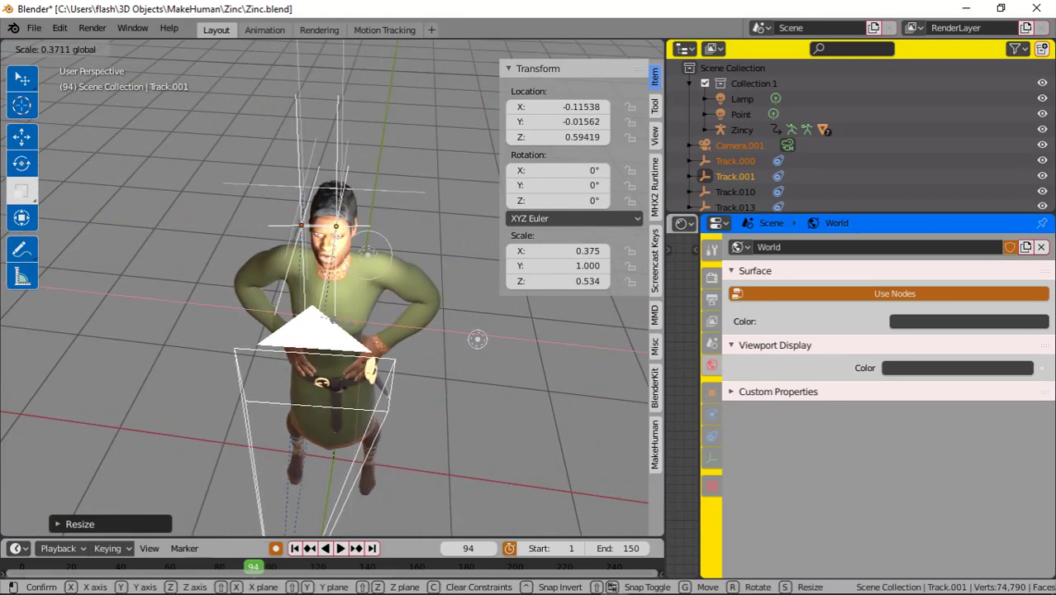
{"action": "left_click", "coordinate": [343, 322]}
{"action": "middle_click_drag", "start_coordinate": [343, 322], "coordinate": [319, 293]}
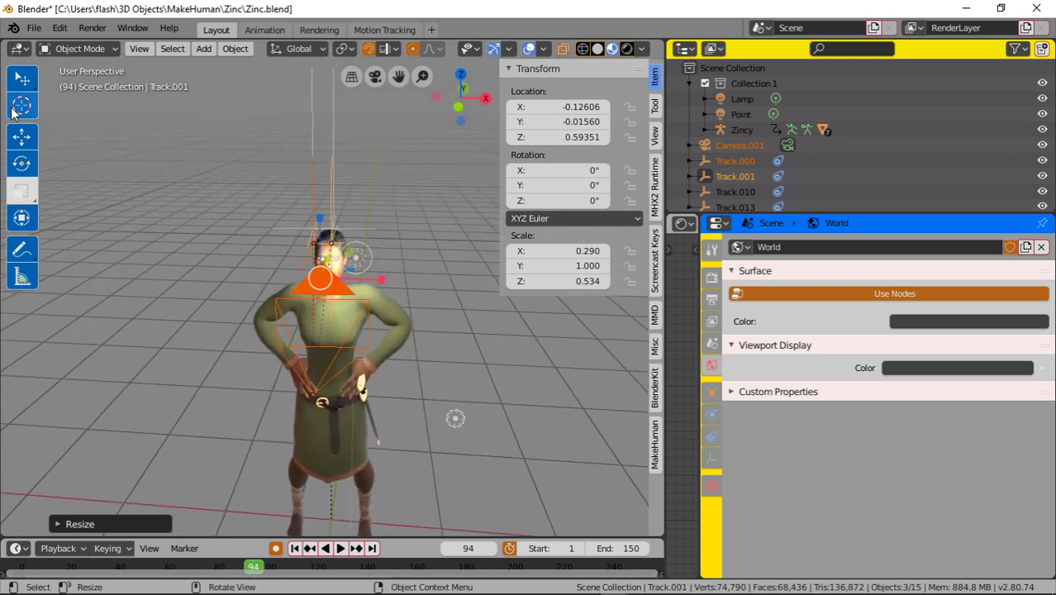
Rotate the camera and empties slightly, and move them vertically so the empties line up with the character's eye level.
{"action": "left_click", "coordinate": [21, 166]}
{"action": "left_click_drag", "start_coordinate": [378, 267], "coordinate": [305, 234]}
{"action": "left_click", "coordinate": [27, 142]}
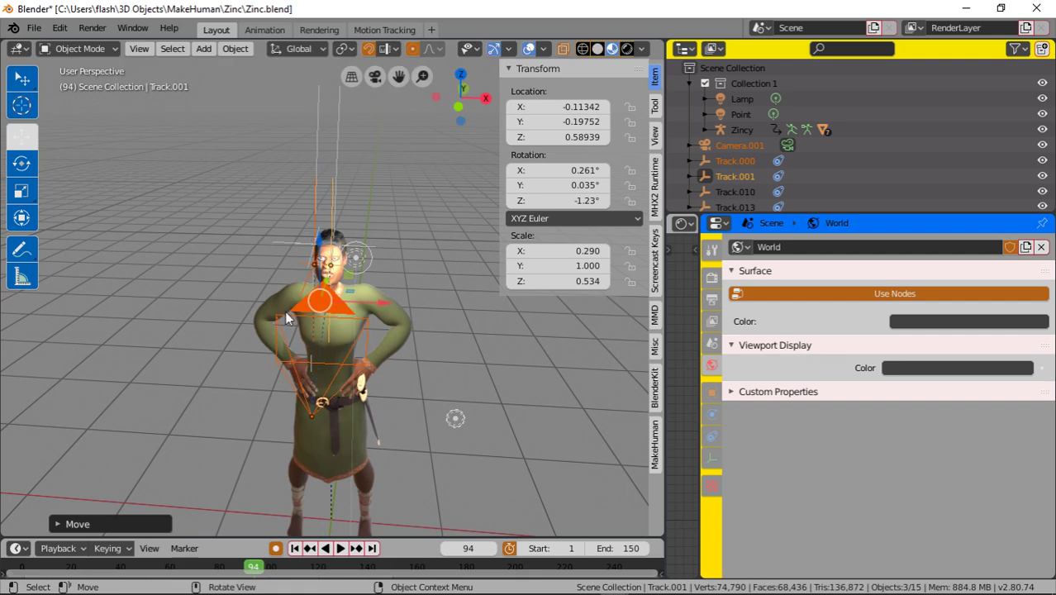
{"action": "scroll", "coordinate": [247, 306], "scroll_direction": "up", "scroll_amount": 8}
{"action": "middle_click_drag", "start_coordinate": [256, 297], "coordinate": [247, 240]}
{"action": "left_click_drag", "start_coordinate": [446, 261], "coordinate": [359, 258]}
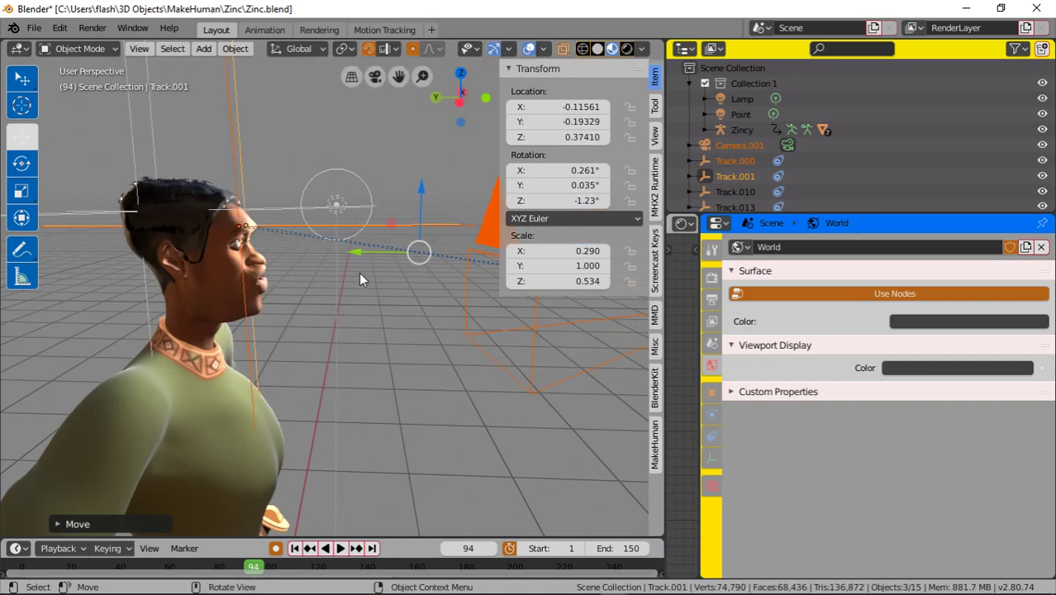
{"action": "middle_click_drag", "start_coordinate": [359, 272], "coordinate": [244, 240]}
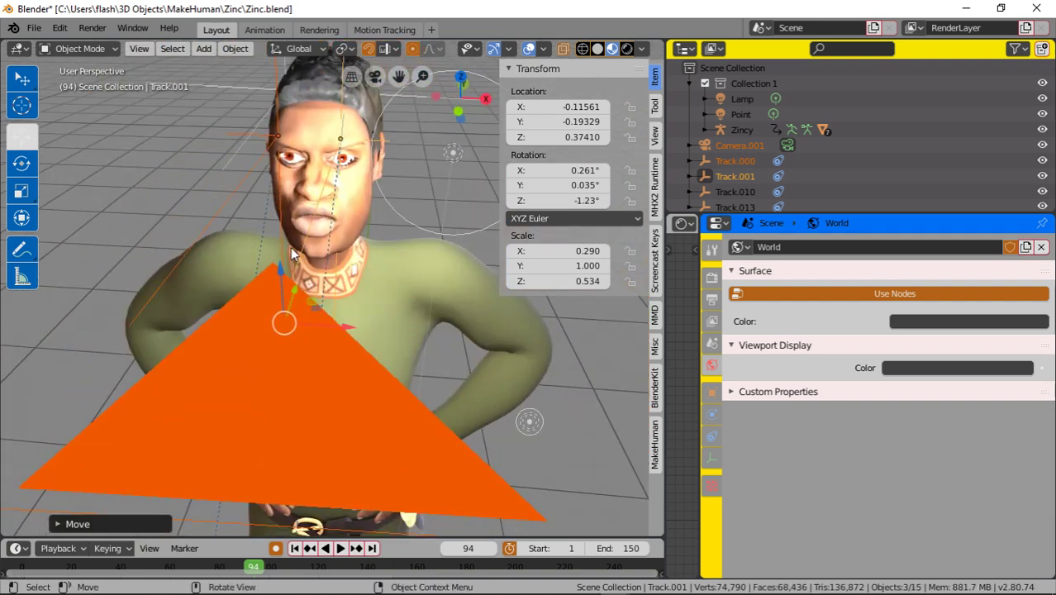
{"action": "key", "text": "g"}
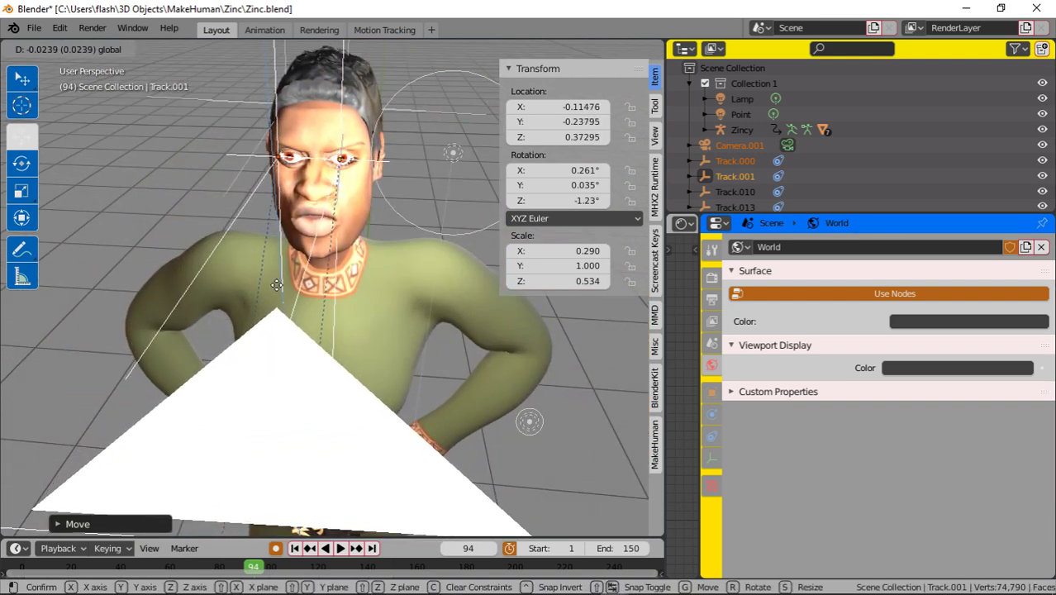
{"action": "left_click", "coordinate": [319, 307]}
Shift the camera and empties along X and turn them slightly about Z towards the character's eyes.
{"action": "middle_click_drag", "start_coordinate": [331, 309], "coordinate": [350, 354]}
{"action": "key", "text": "g"}
{"action": "key", "text": "x"}
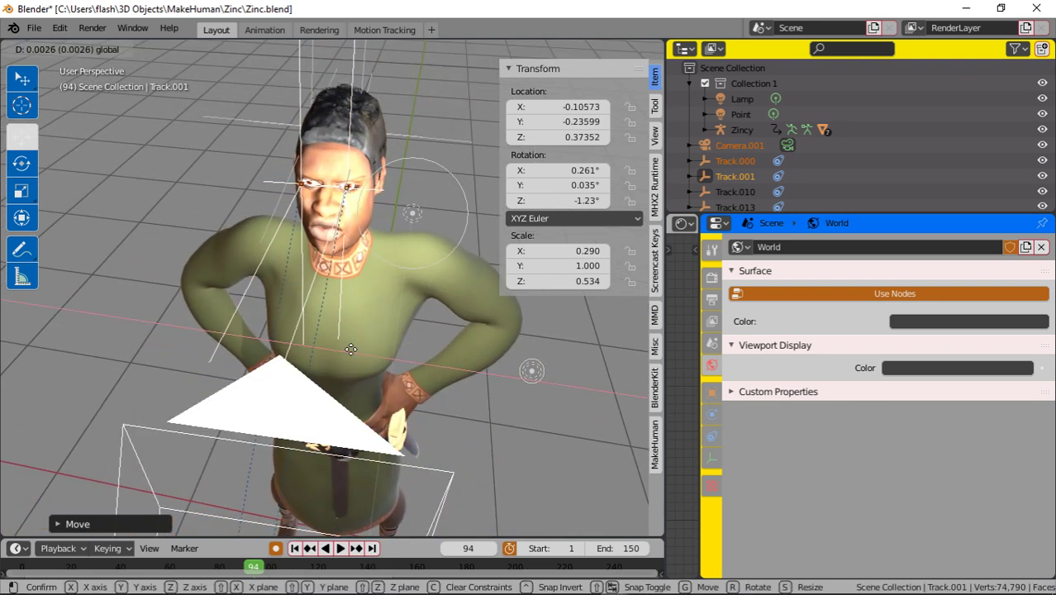
{"action": "left_click", "coordinate": [355, 351]}
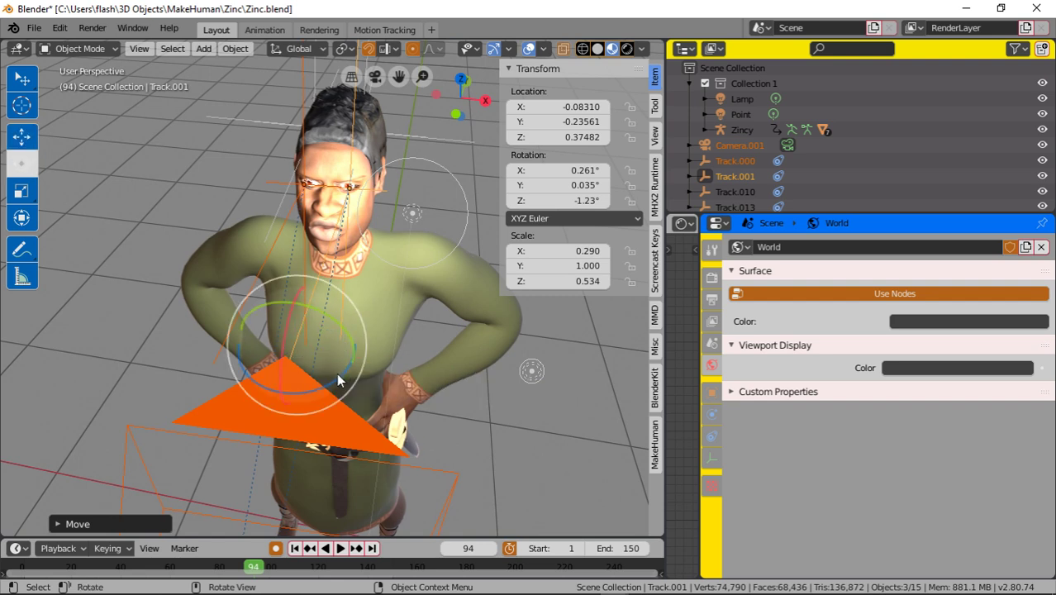
{"action": "key", "text": "r"}
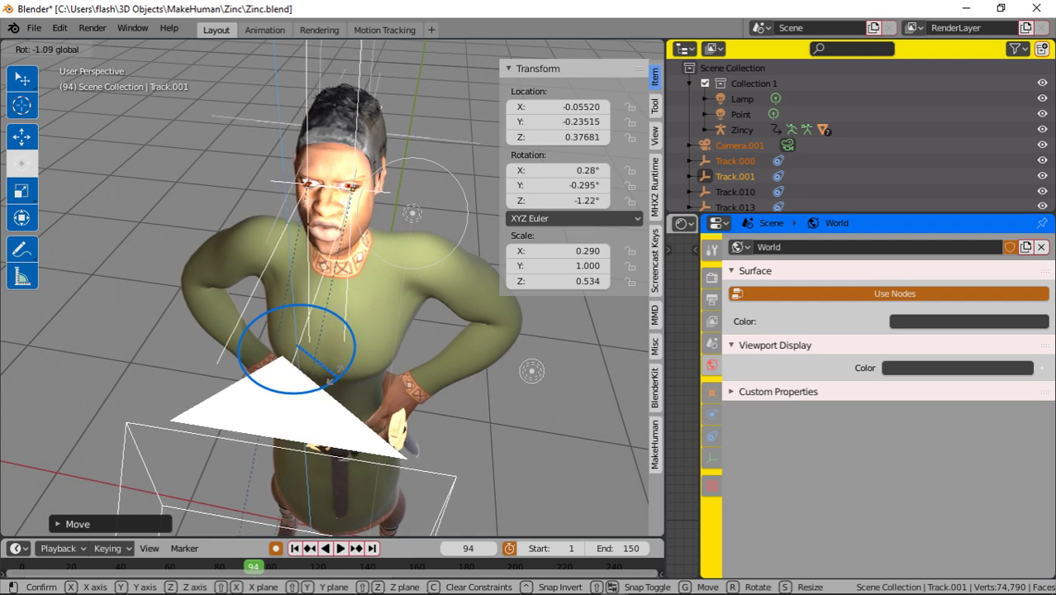
{"action": "left_click", "coordinate": [366, 322]}
From the side of the face, adjust the rotation and position of the camera and empties so the empties meet the eyes.
{"action": "middle_click_drag", "start_coordinate": [367, 328], "coordinate": [377, 265]}
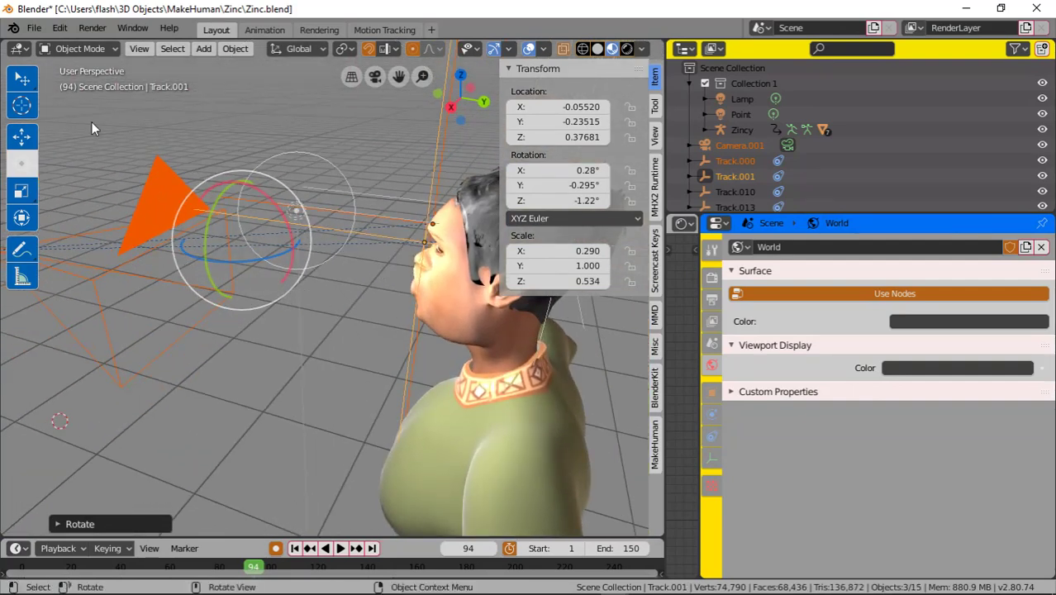
{"action": "left_click_drag", "start_coordinate": [301, 248], "coordinate": [280, 273]}
{"action": "middle_click_drag", "start_coordinate": [279, 272], "coordinate": [310, 248]}
{"action": "left_click_drag", "start_coordinate": [231, 224], "coordinate": [228, 224]}
{"action": "key", "text": "n"}
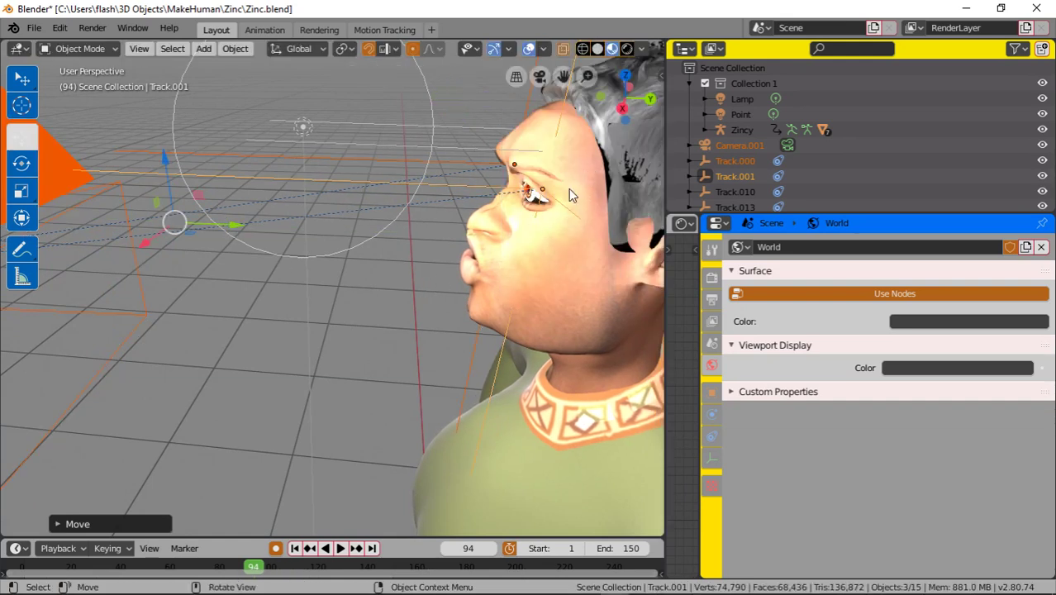
{"action": "middle_click_drag", "start_coordinate": [510, 238], "coordinate": [484, 223]}
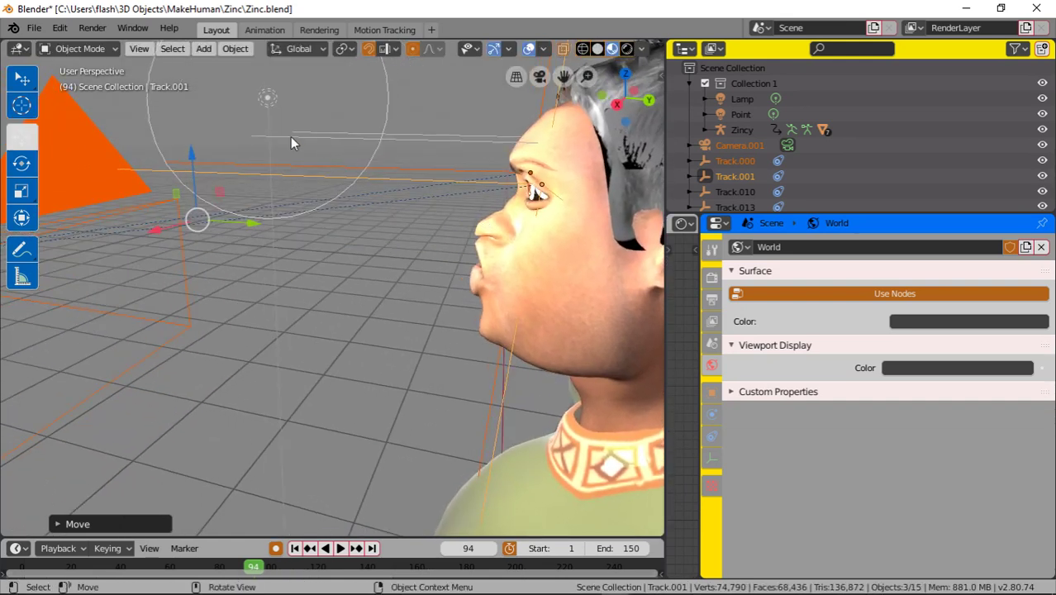
Shift the camera and empties along X and scale them slightly on that axis to centre the empties on both pupils.
{"action": "middle_click_drag", "start_coordinate": [189, 163], "coordinate": [449, 313]}
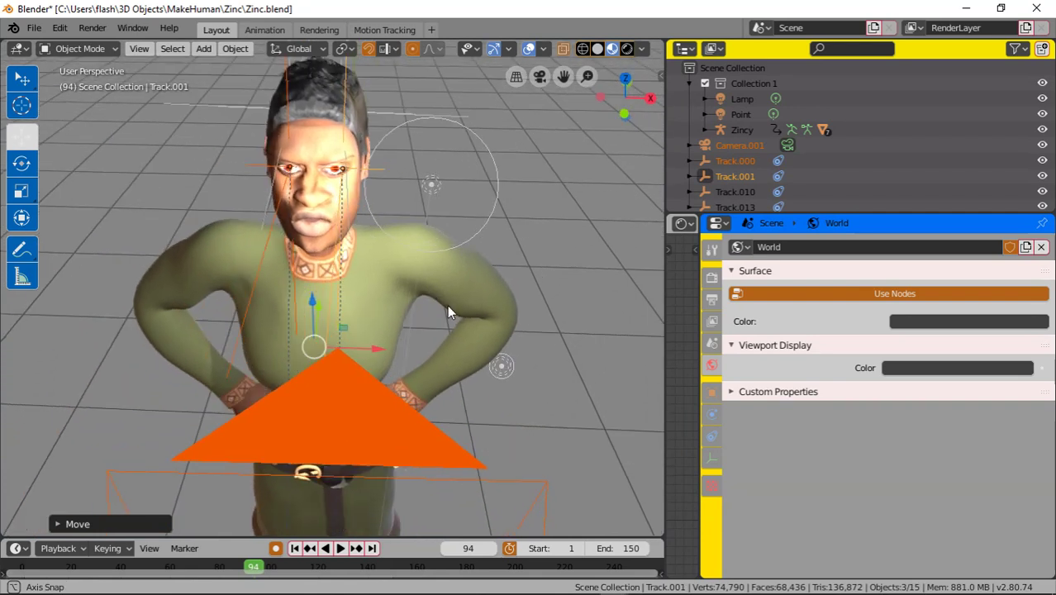
{"action": "left_click_drag", "start_coordinate": [392, 351], "coordinate": [371, 348]}
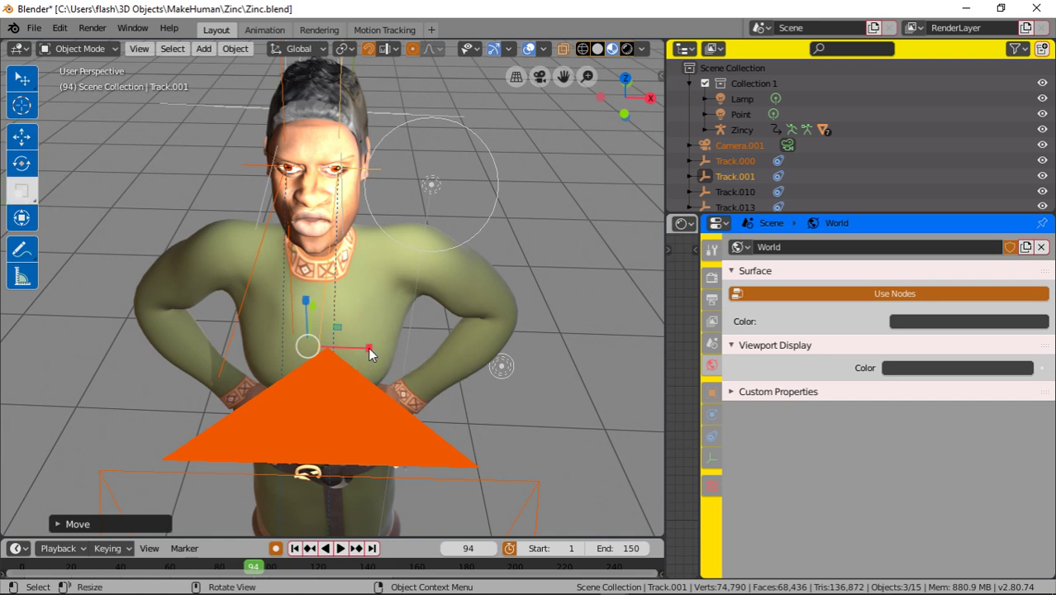
{"action": "left_click_drag", "start_coordinate": [369, 352], "coordinate": [365, 347]}
{"action": "middle_click_drag", "start_coordinate": [362, 262], "coordinate": [394, 326]}
{"action": "scroll", "coordinate": [343, 233], "scroll_direction": "up", "scroll_amount": 5}
{"action": "scroll", "coordinate": [392, 306], "scroll_direction": "up", "scroll_amount": 5}
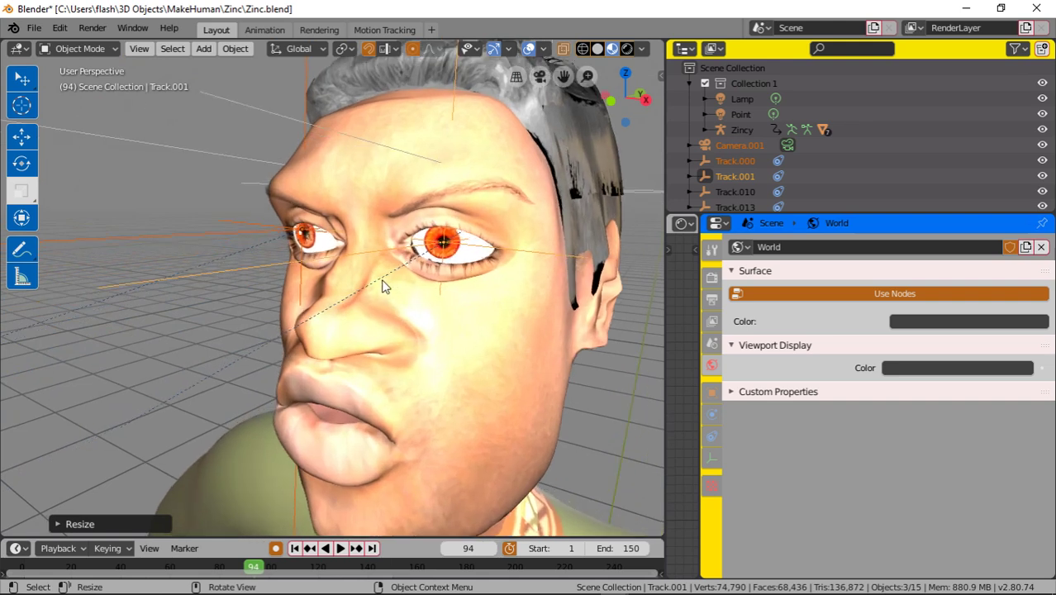
{"action": "scroll", "coordinate": [382, 286], "scroll_direction": "up", "scroll_amount": 2}
{"action": "scroll", "coordinate": [378, 289], "scroll_direction": "up", "scroll_amount": 1}
Select the character's high-poly eye mesh and frame it to examine the eyes from the side.
{"action": "left_click", "coordinate": [139, 48]}
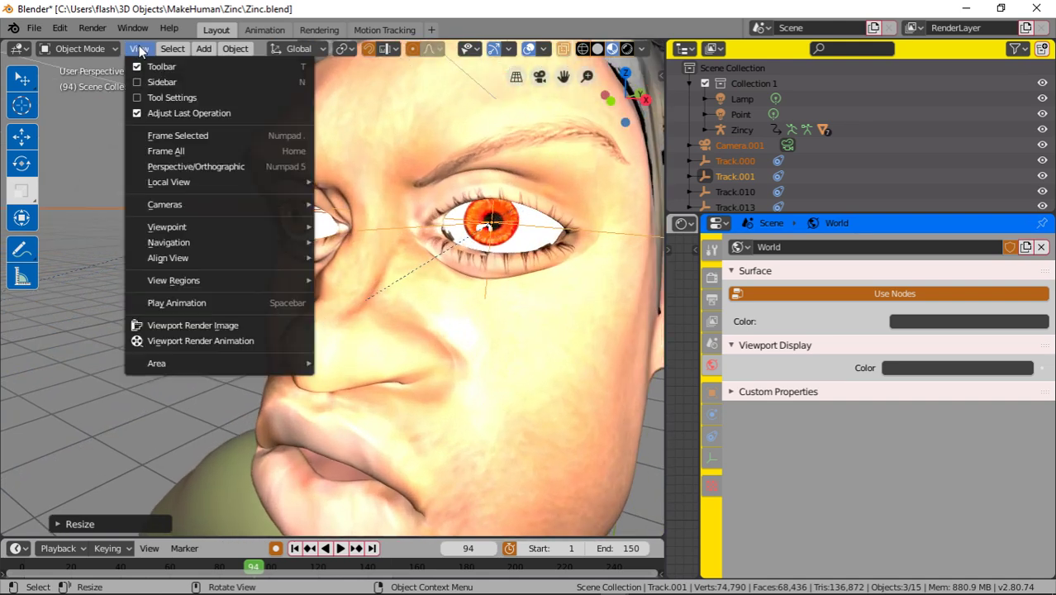
{"action": "mouse_move", "coordinate": [182, 51]}
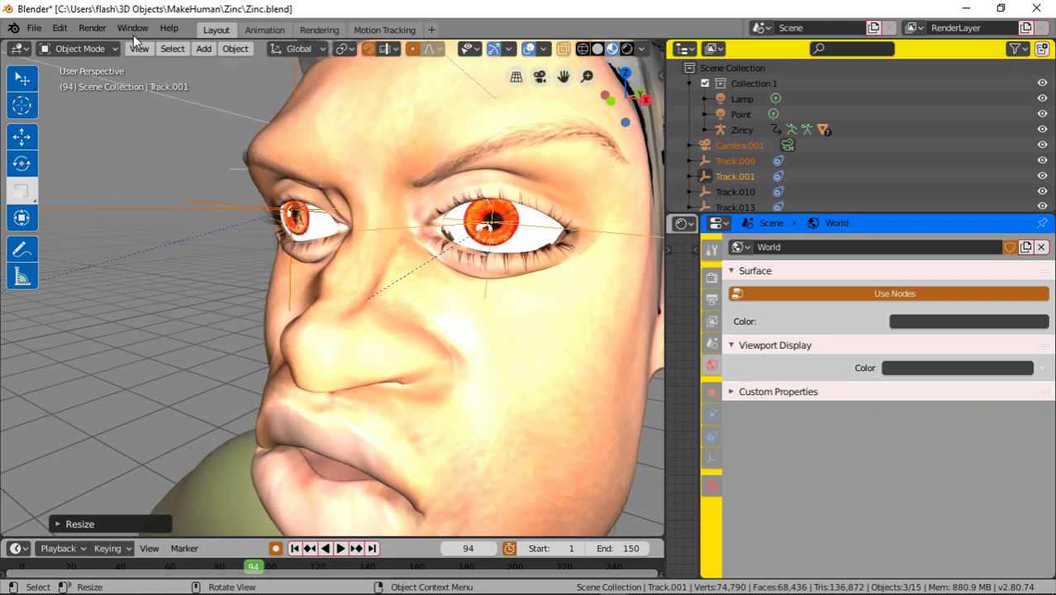
{"action": "left_click", "coordinate": [138, 48]}
{"action": "left_click", "coordinate": [172, 133]}
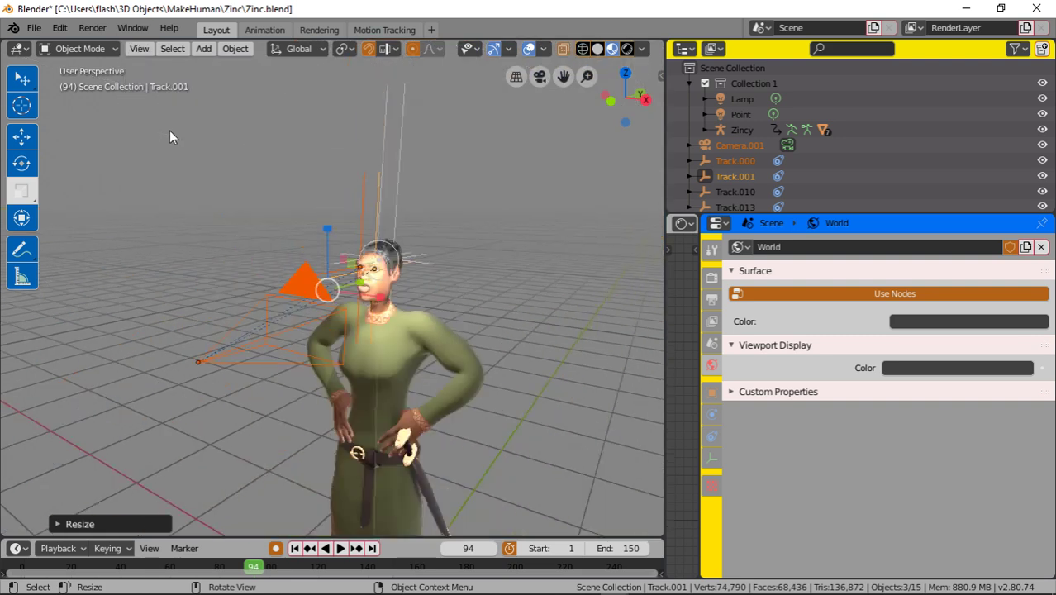
{"action": "scroll", "coordinate": [356, 240], "scroll_direction": "up", "scroll_amount": 8}
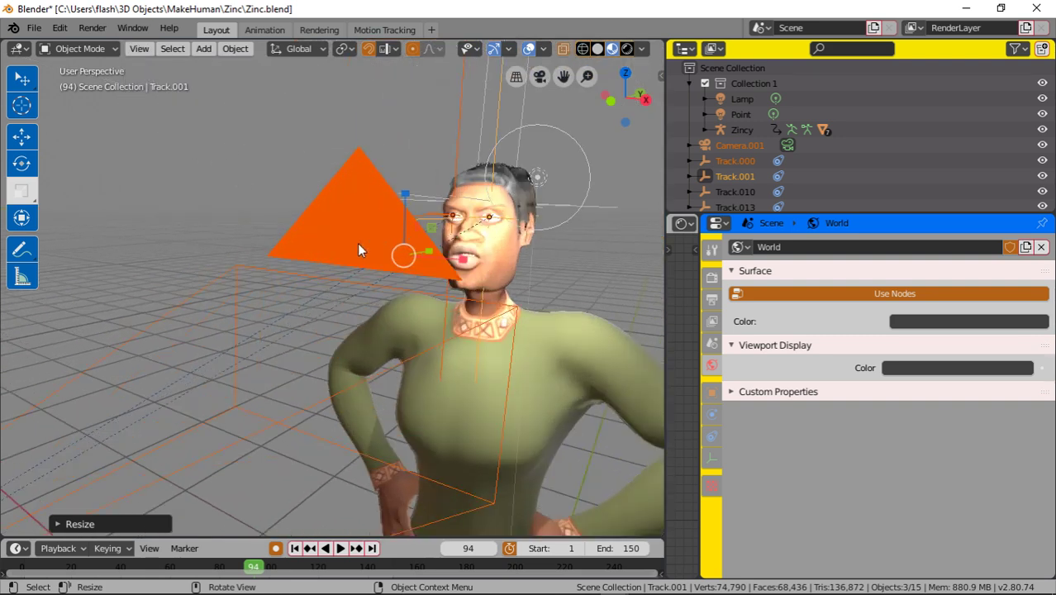
{"action": "scroll", "coordinate": [385, 211], "scroll_direction": "up", "scroll_amount": 8}
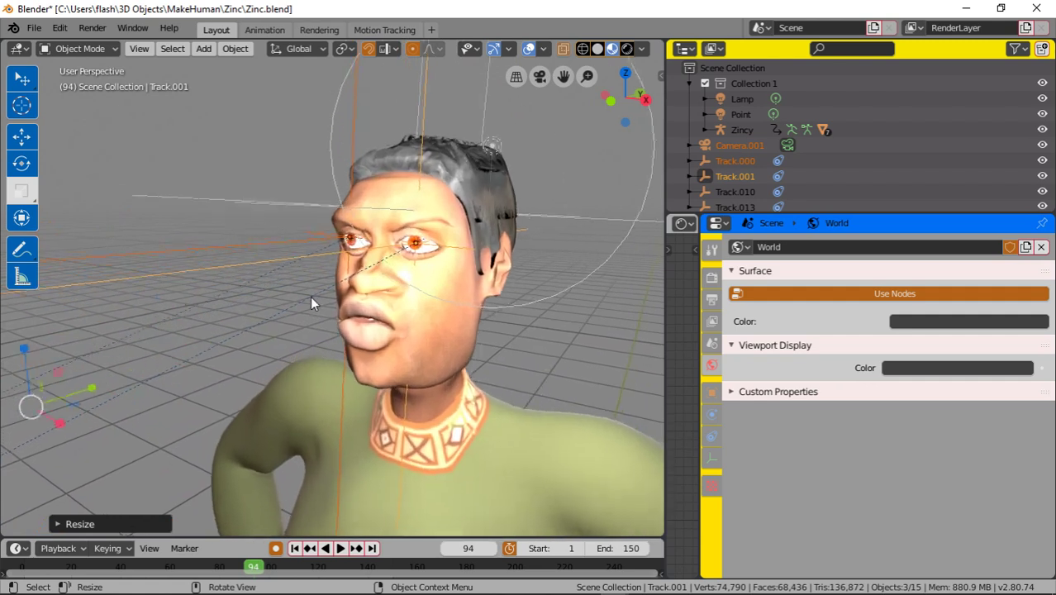
{"action": "left_click", "coordinate": [139, 49]}
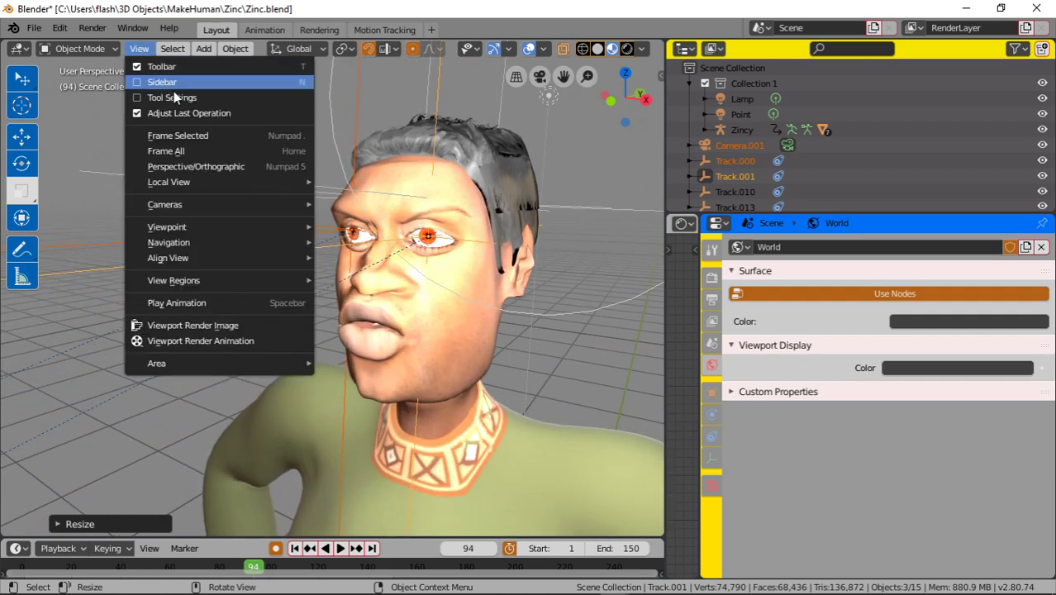
{"action": "left_click", "coordinate": [438, 248]}
{"action": "left_click", "coordinate": [438, 248]}
{"action": "left_click", "coordinate": [438, 247]}
{"action": "left_click", "coordinate": [438, 247]}
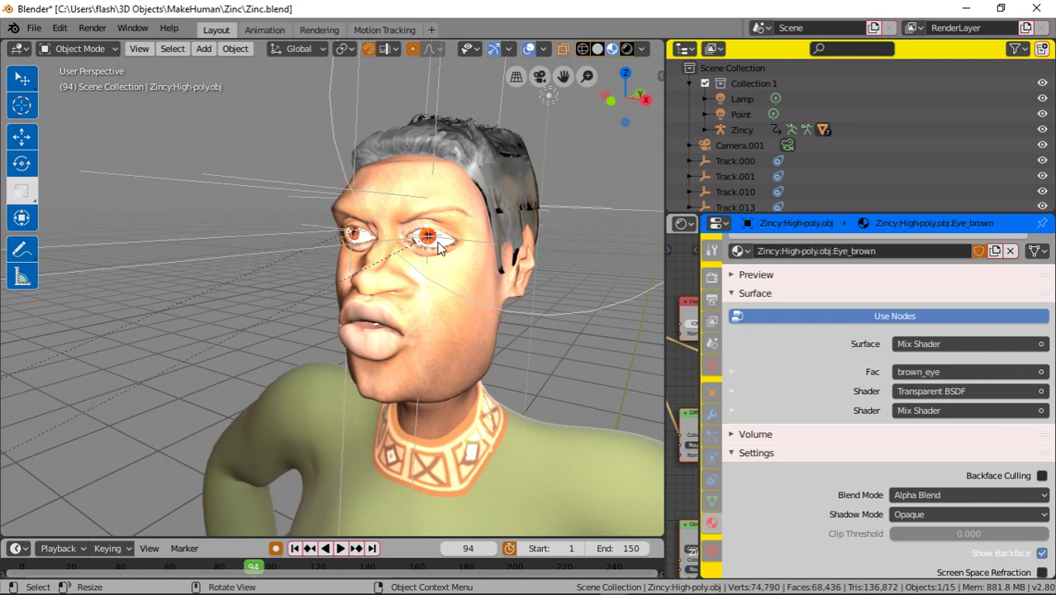
{"action": "left_click", "coordinate": [141, 50]}
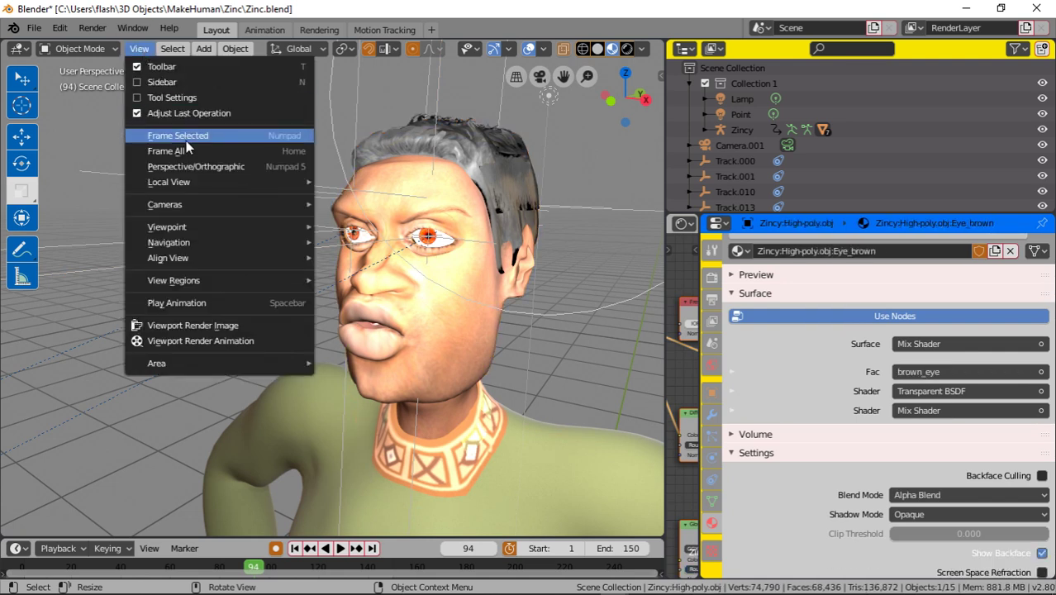
{"action": "left_click", "coordinate": [186, 140]}
{"action": "middle_click_drag", "start_coordinate": [308, 307], "coordinate": [518, 306]}
{"action": "scroll", "coordinate": [507, 299], "scroll_direction": "up", "scroll_amount": 1}
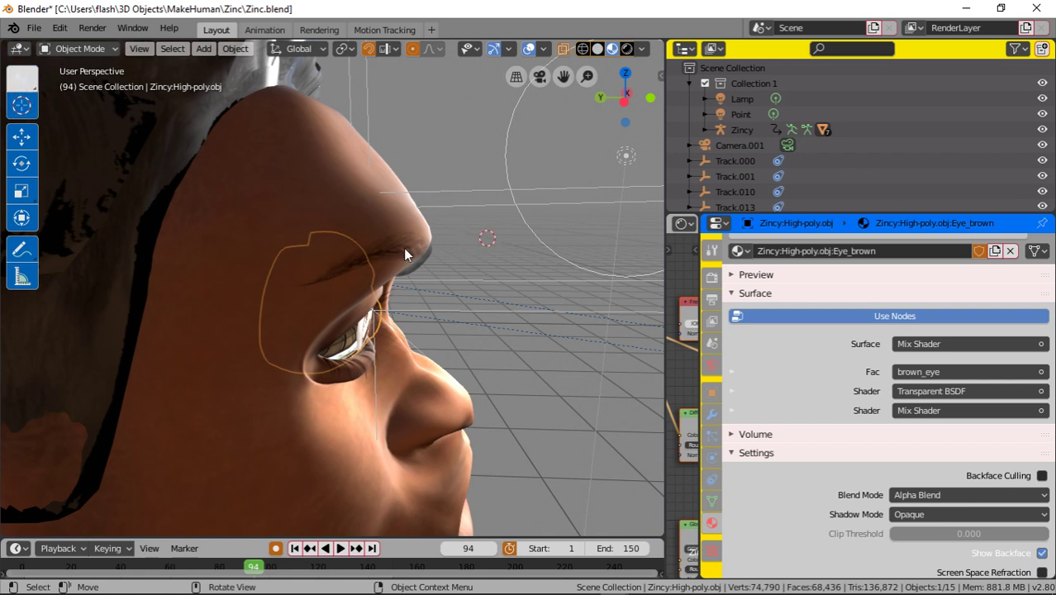
Select the empty at the character's right eye and move it back along Y into the eyeball.
{"action": "left_click", "coordinate": [22, 136]}
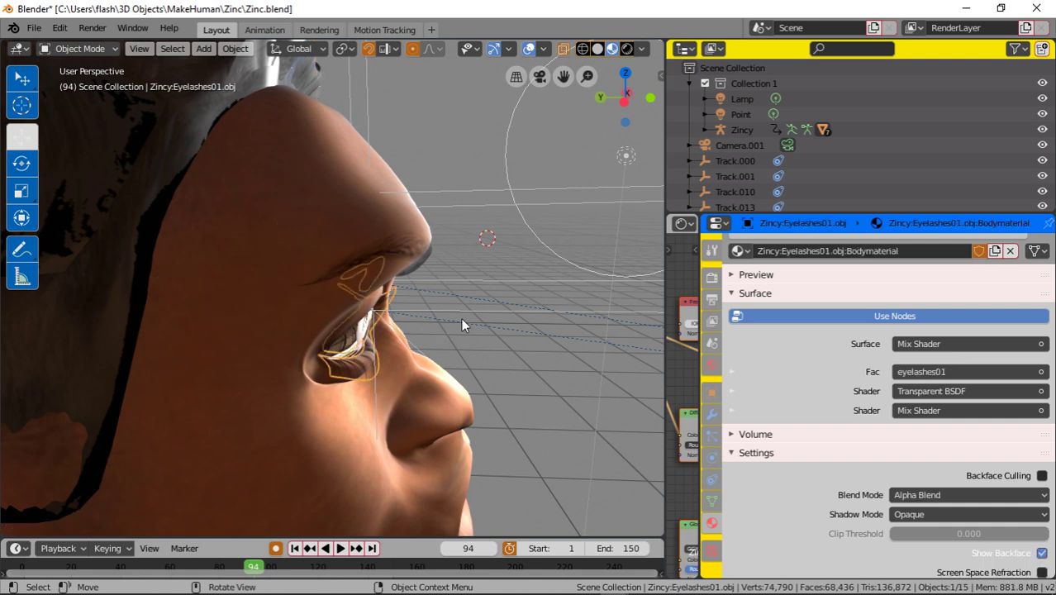
{"action": "left_click", "coordinate": [486, 310]}
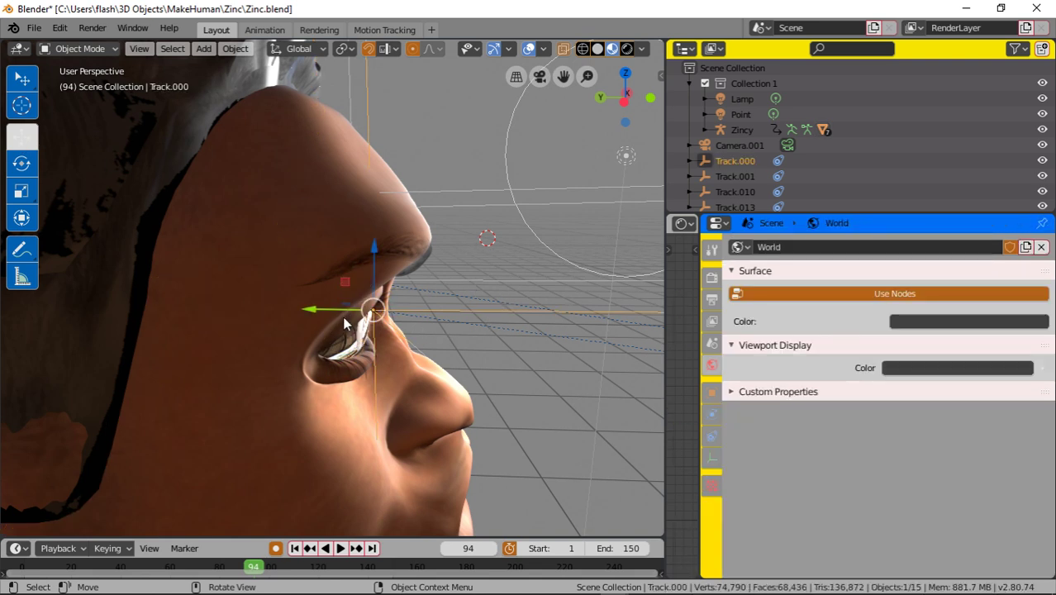
{"action": "left_click_drag", "start_coordinate": [312, 316], "coordinate": [257, 311]}
{"action": "middle_click_drag", "start_coordinate": [462, 330], "coordinate": [406, 430]}
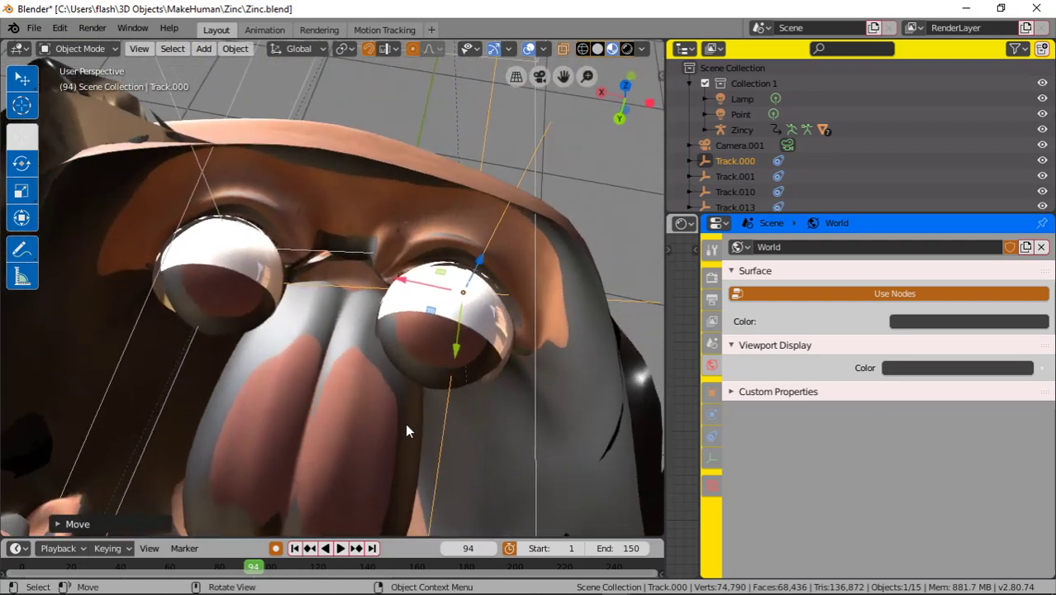
{"action": "left_click_drag", "start_coordinate": [453, 353], "coordinate": [496, 380]}
{"action": "middle_click_drag", "start_coordinate": [496, 380], "coordinate": [440, 387]}
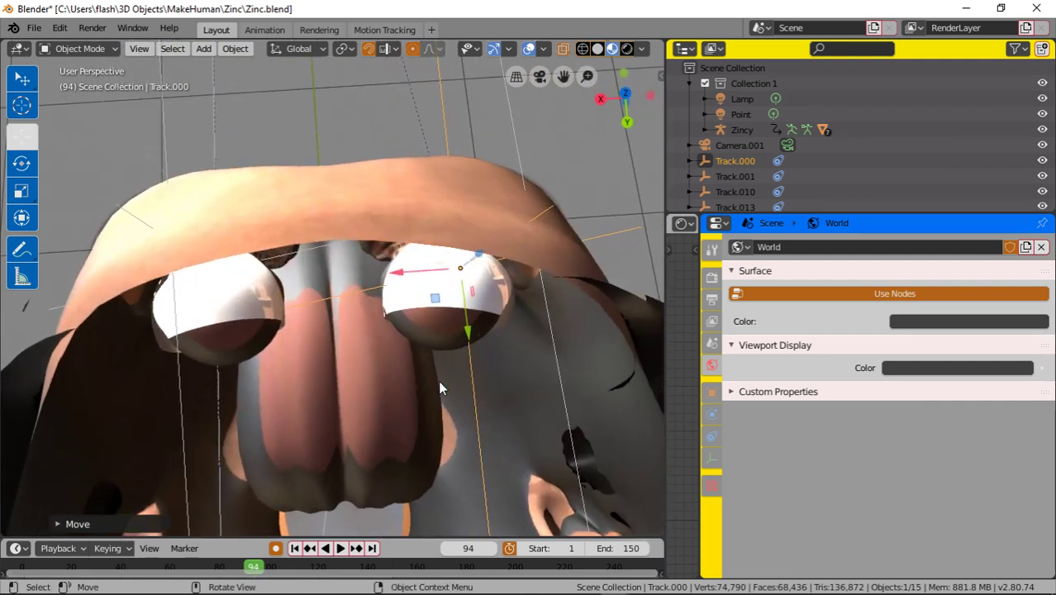
Rotate the right eye's empty about the vertical axis at the eyeball.
{"action": "left_click", "coordinate": [23, 164]}
{"action": "left_click_drag", "start_coordinate": [449, 338], "coordinate": [454, 322]}
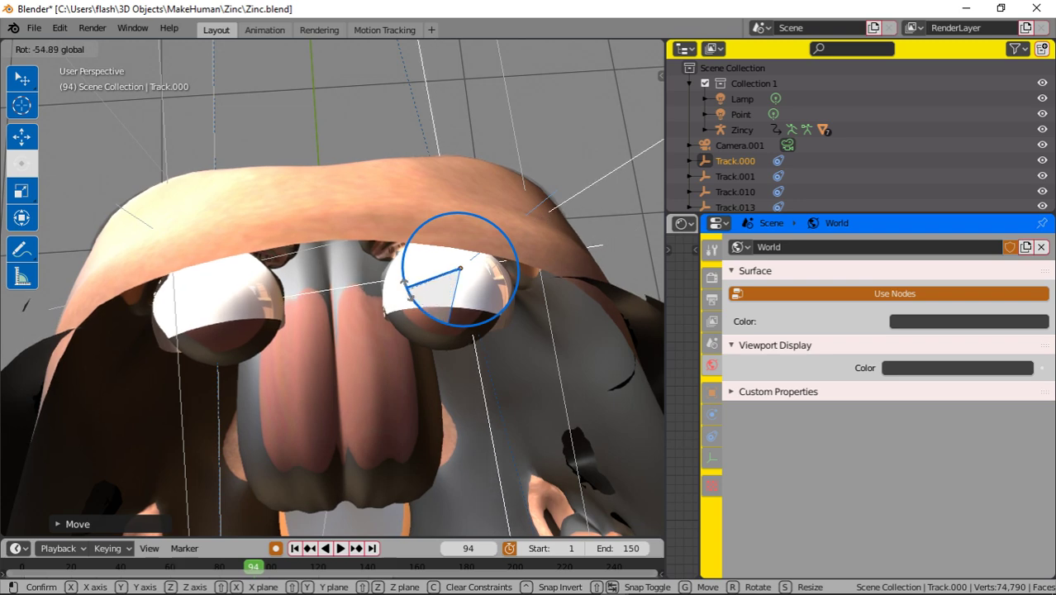
{"action": "left_click_drag", "start_coordinate": [404, 284], "coordinate": [401, 286]}
{"action": "middle_click_drag", "start_coordinate": [402, 286], "coordinate": [432, 321]}
{"action": "mouse_move", "coordinate": [433, 321]}
{"action": "left_mouse_down"}
{"action": "mouse_move", "coordinate": [459, 348]}
{"action": "mouse_move", "coordinate": [452, 369]}
{"action": "mouse_move", "coordinate": [442, 339]}
{"action": "left_mouse_up"}
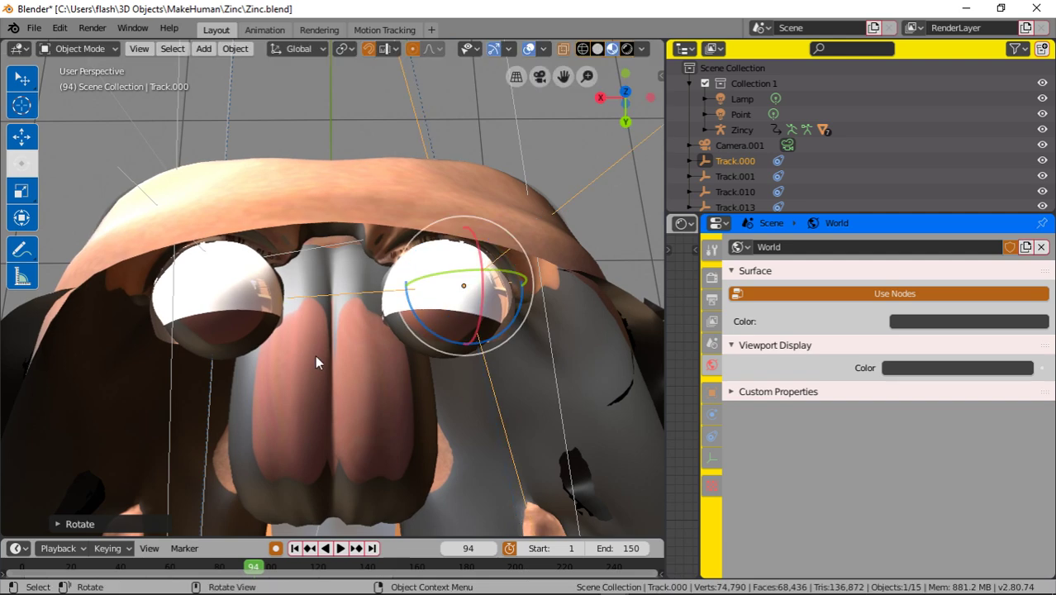
{"action": "middle_click_drag", "start_coordinate": [316, 354], "coordinate": [162, 244]}
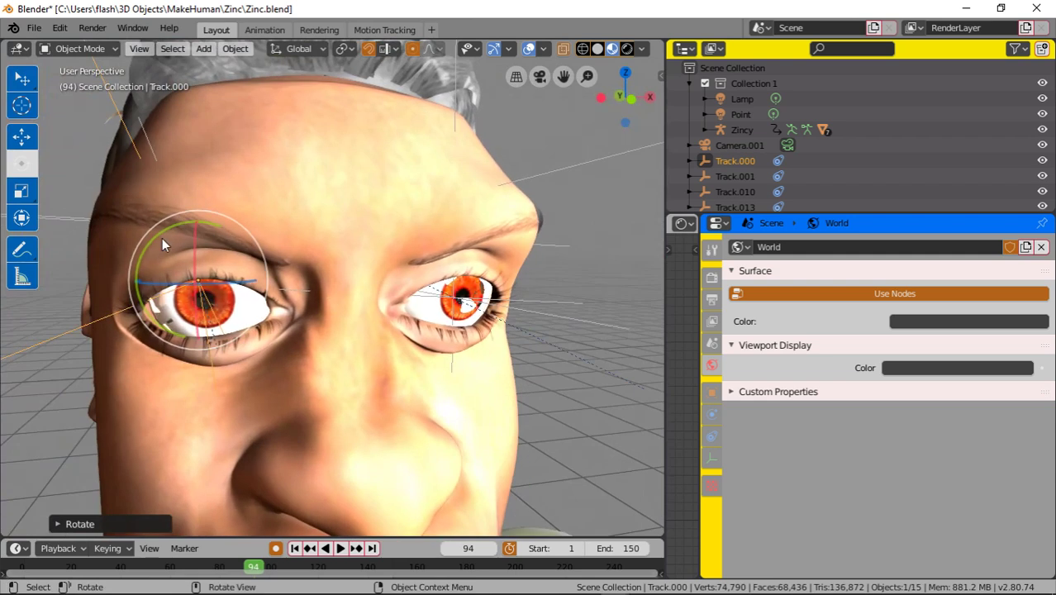
Rotate the right eye's empty about the Y axis at the eyeball.
{"action": "left_click_drag", "start_coordinate": [161, 234], "coordinate": [168, 221]}
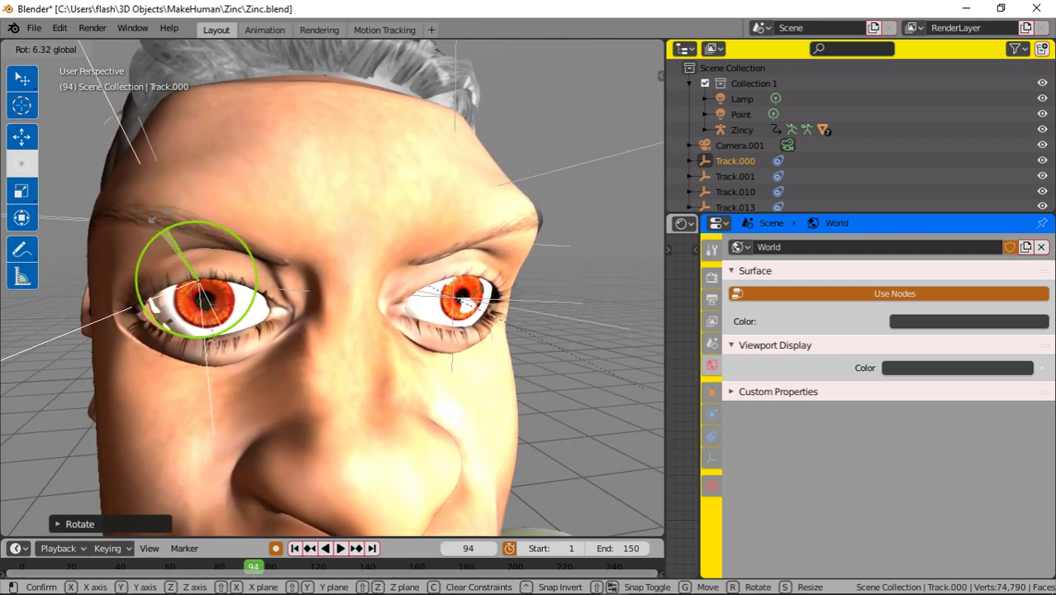
{"action": "left_click_drag", "start_coordinate": [232, 234], "coordinate": [98, 271]}
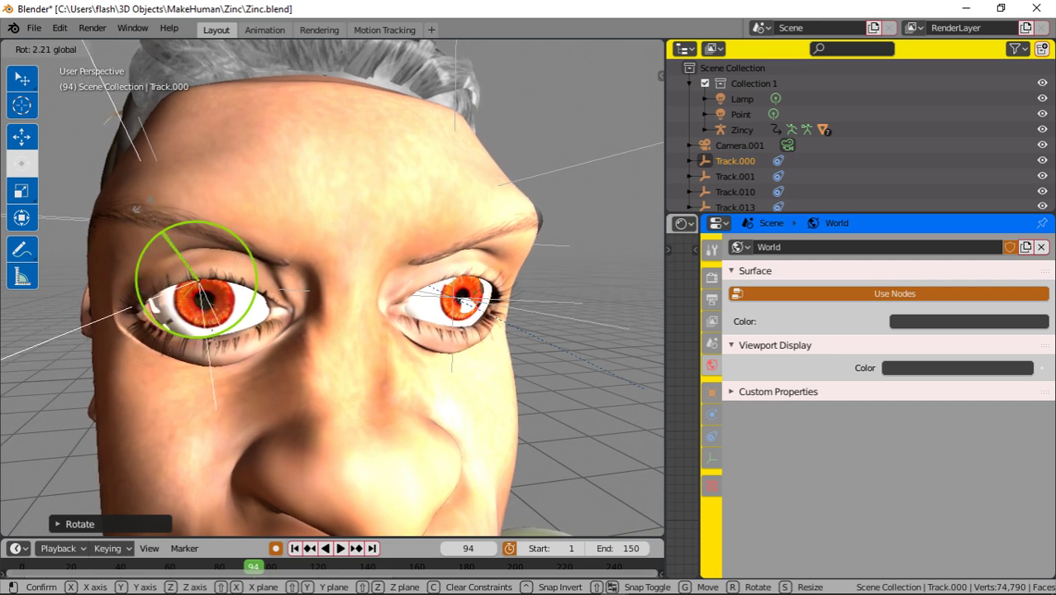
{"action": "left_click_drag", "start_coordinate": [162, 235], "coordinate": [129, 231]}
{"action": "scroll", "coordinate": [265, 318], "scroll_direction": "down", "scroll_amount": 5}
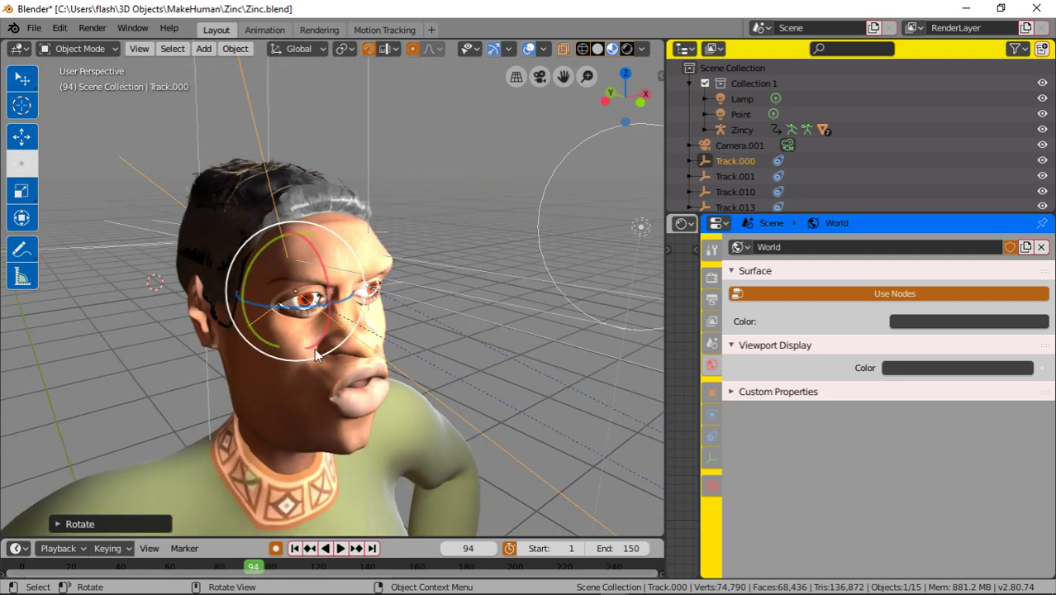
Examine both eyes and the right eye's empty from the side and the front of the head.
{"action": "middle_click_drag", "start_coordinate": [377, 349], "coordinate": [445, 348]}
{"action": "scroll", "coordinate": [367, 342], "scroll_direction": "up", "scroll_amount": 3}
{"action": "middle_click_drag", "start_coordinate": [422, 342], "coordinate": [418, 287]}
{"action": "scroll", "coordinate": [344, 350], "scroll_direction": "up", "scroll_amount": 5}
{"action": "scroll", "coordinate": [335, 328], "scroll_direction": "up", "scroll_amount": 4}
{"action": "scroll", "coordinate": [418, 286], "scroll_direction": "down", "scroll_amount": 10}
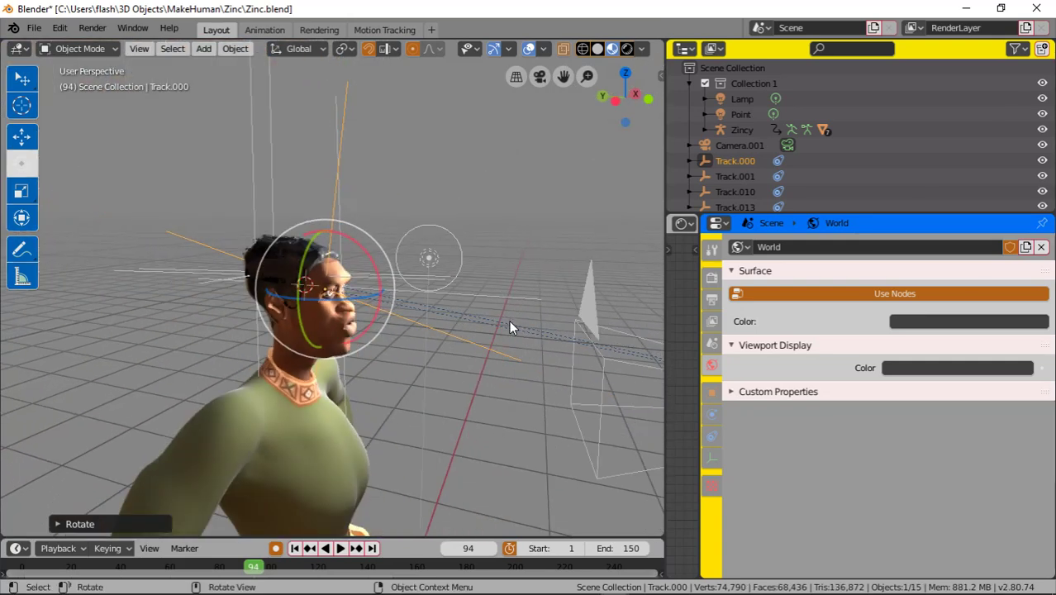
{"action": "middle_click_drag", "start_coordinate": [559, 347], "coordinate": [334, 306]}
{"action": "left_click", "coordinate": [438, 310]}
{"action": "left_click", "coordinate": [416, 345]}
{"action": "scroll", "coordinate": [364, 337], "scroll_direction": "up", "scroll_amount": 5}
{"action": "scroll", "coordinate": [335, 296], "scroll_direction": "up", "scroll_amount": 1}
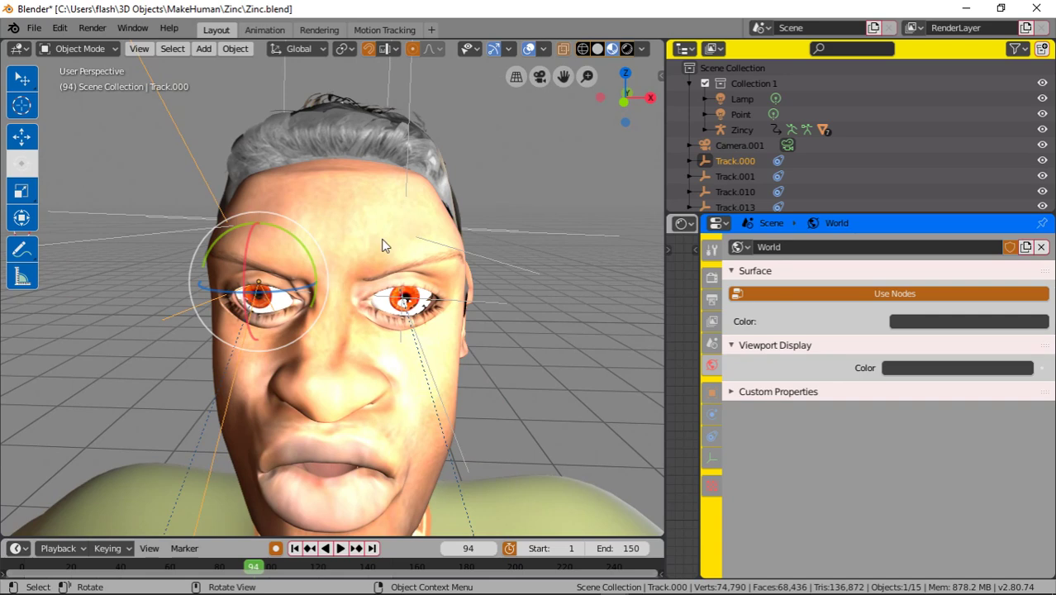
{"action": "scroll", "coordinate": [383, 246], "scroll_direction": "down", "scroll_amount": 3}
{"action": "scroll", "coordinate": [392, 252], "scroll_direction": "down", "scroll_amount": 2}
{"action": "middle_click_drag", "start_coordinate": [393, 252], "coordinate": [435, 256]}
{"action": "scroll", "coordinate": [337, 306], "scroll_direction": "up", "scroll_amount": 6}
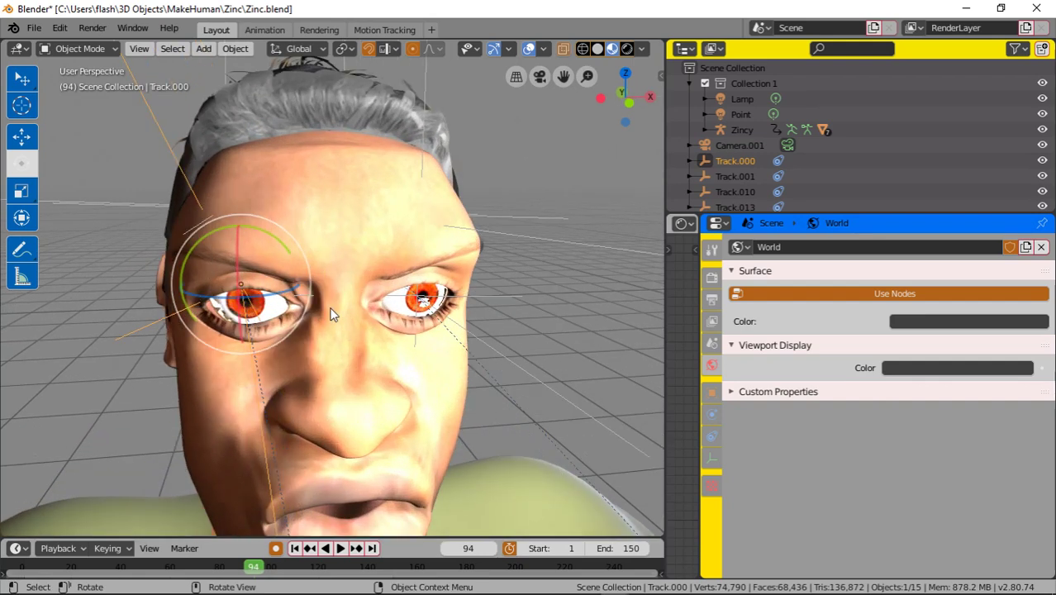
Try a free trackball rotation on the right eye's empty and select the high-poly eye mesh.
{"action": "middle_click_drag", "start_coordinate": [331, 314], "coordinate": [353, 288]}
{"action": "key", "text": "r"}
{"action": "key", "text": "r"}
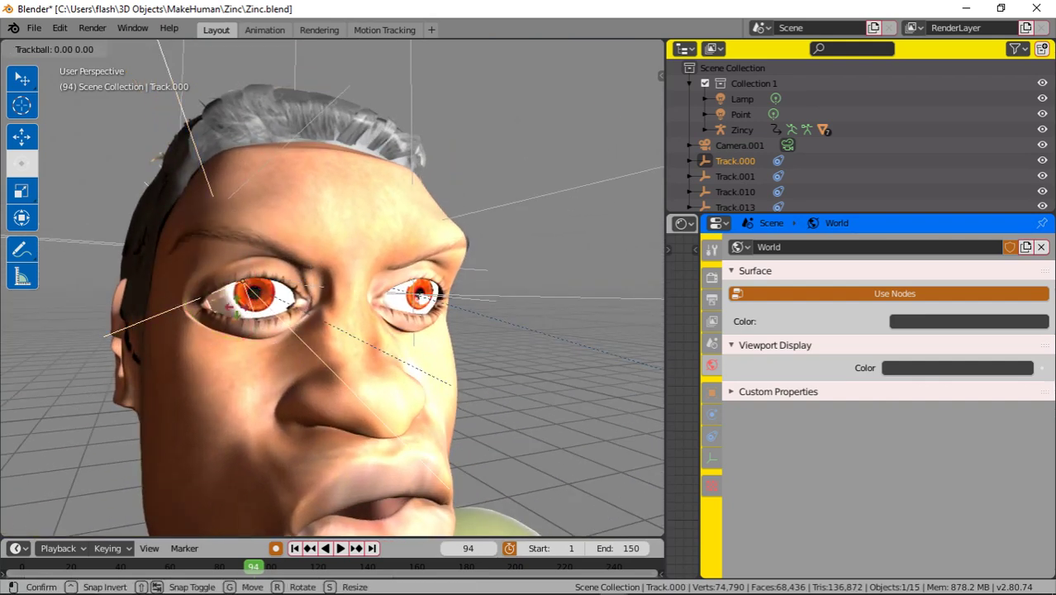
{"action": "left_click", "coordinate": [363, 314]}
{"action": "left_click", "coordinate": [404, 308]}
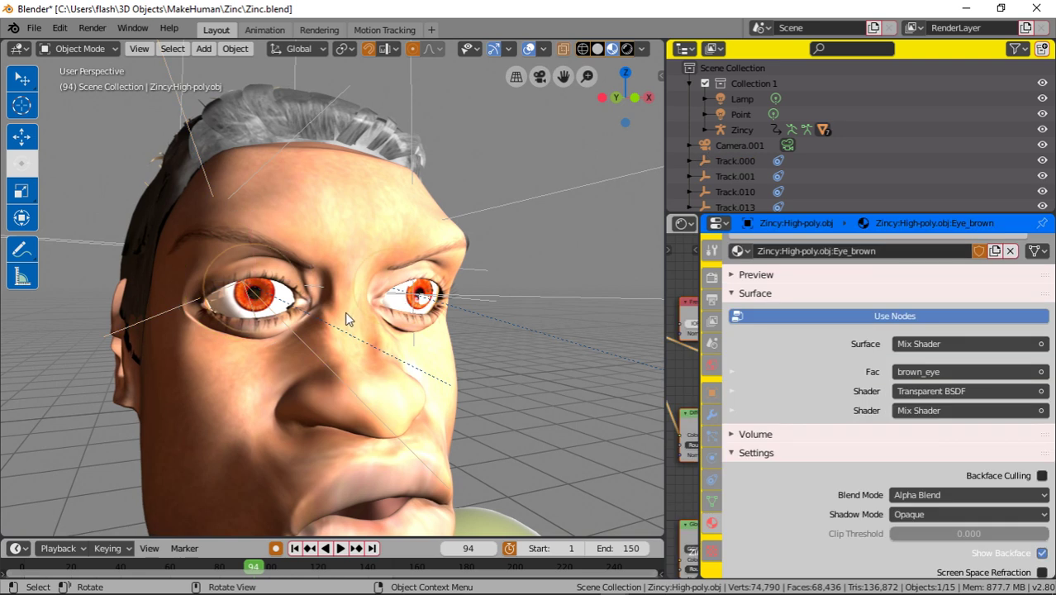
Enlarge the outliner and expand the Zincy armature to list its meshes.
{"action": "scroll", "coordinate": [478, 321], "scroll_direction": "down", "scroll_amount": 5}
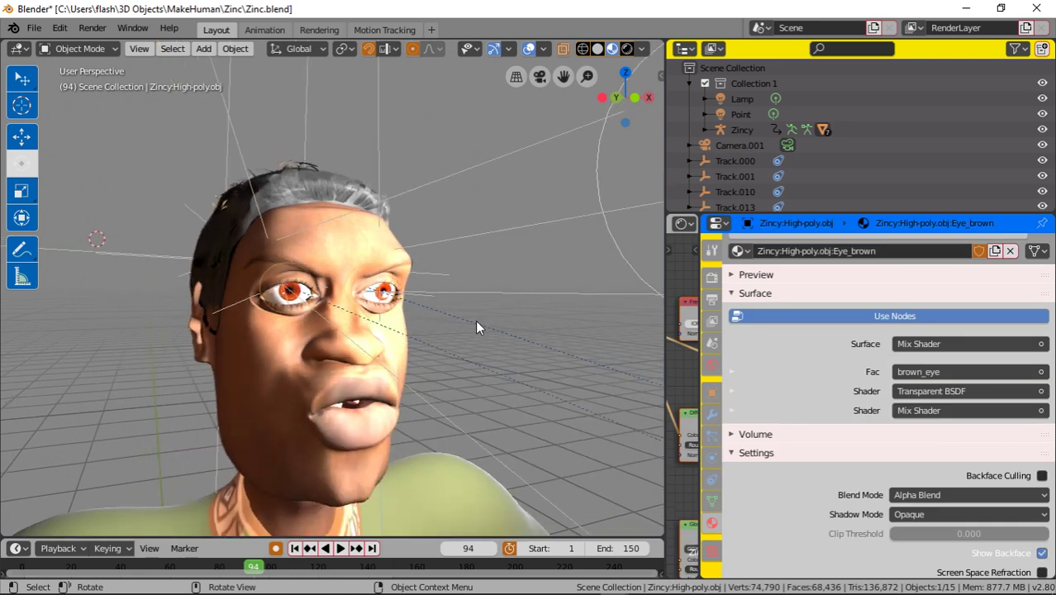
{"action": "scroll", "coordinate": [475, 327], "scroll_direction": "down", "scroll_amount": 2}
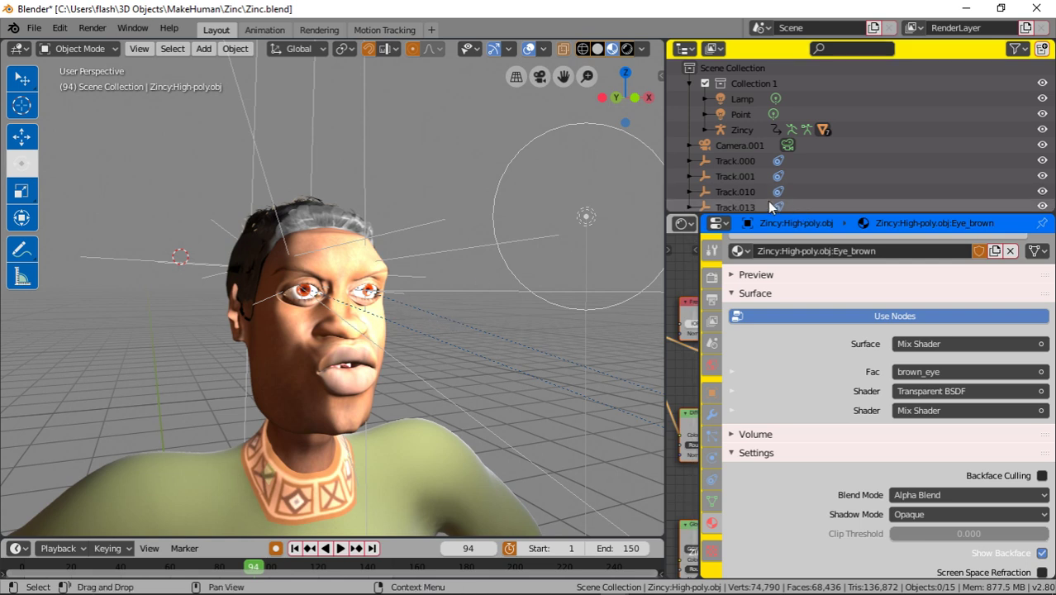
{"action": "left_click_drag", "start_coordinate": [816, 211], "coordinate": [816, 385]}
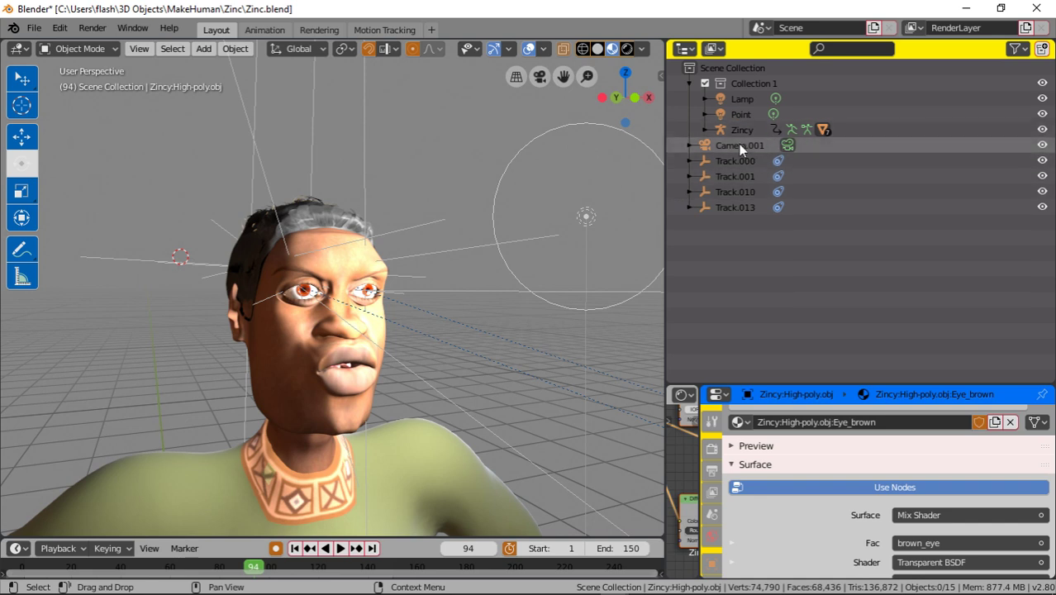
{"action": "left_click", "coordinate": [704, 129]}
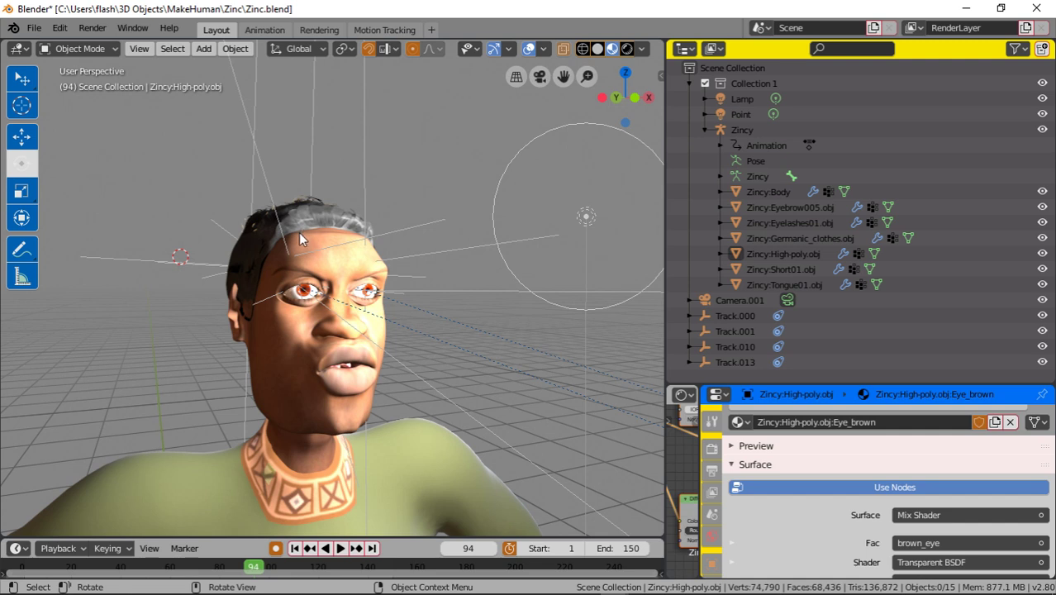
{"action": "scroll", "coordinate": [300, 239], "scroll_direction": "down", "scroll_amount": 5}
{"action": "middle_click_drag", "start_coordinate": [300, 239], "coordinate": [327, 201]}
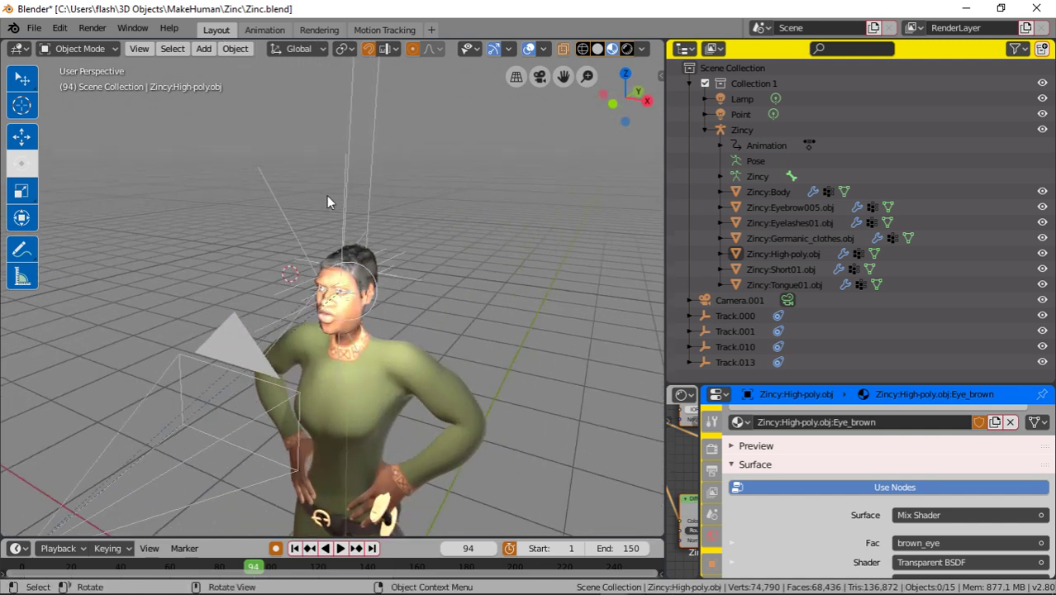
{"action": "left_click", "coordinate": [108, 49]}
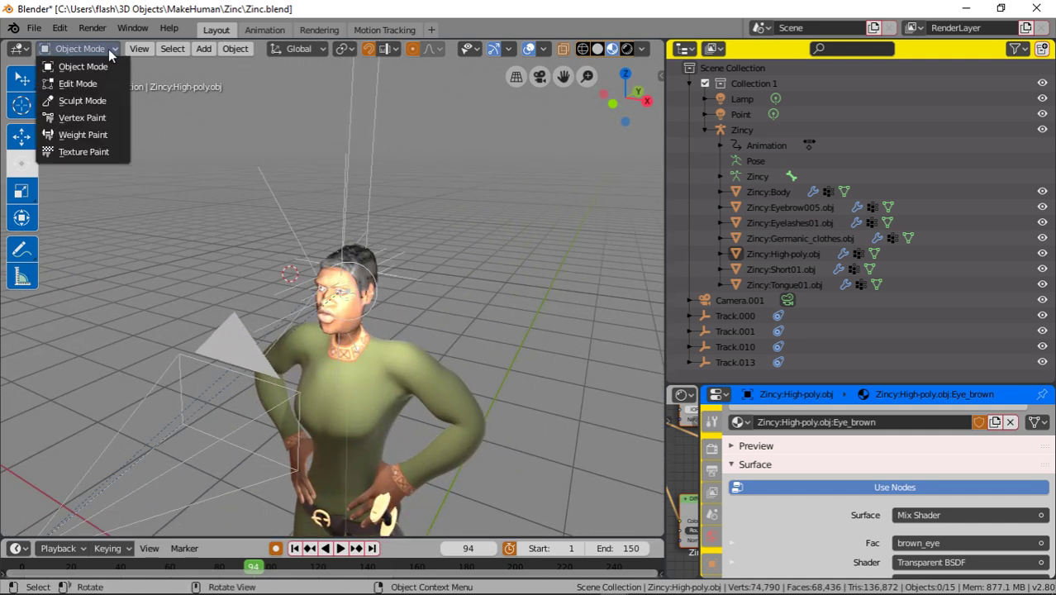
{"action": "left_click", "coordinate": [108, 49]}
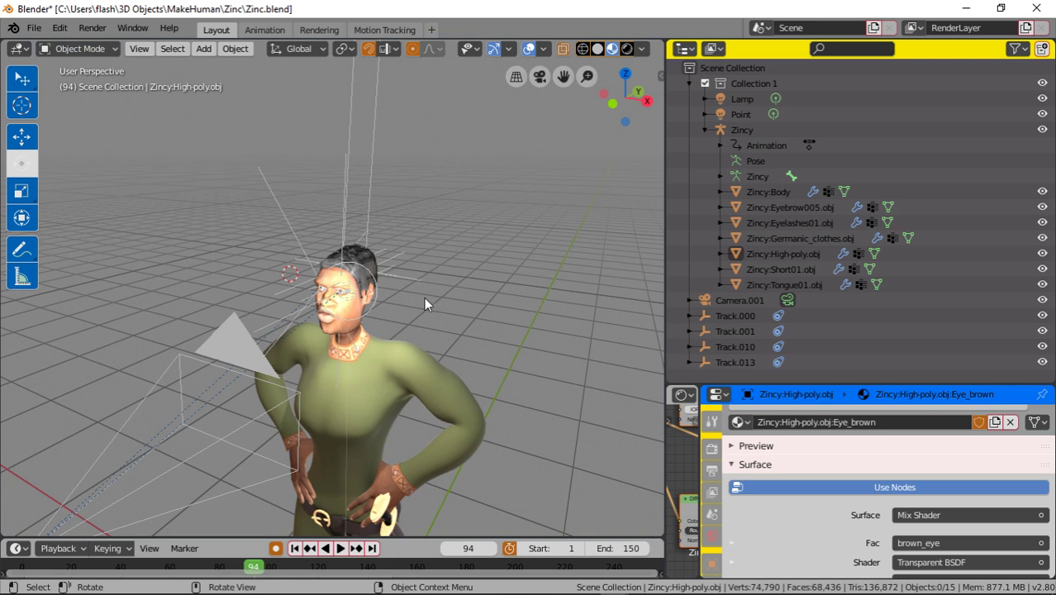
{"action": "middle_click_drag", "start_coordinate": [210, 422], "coordinate": [196, 387]}
{"action": "scroll", "coordinate": [205, 366], "scroll_direction": "down", "scroll_amount": 5}
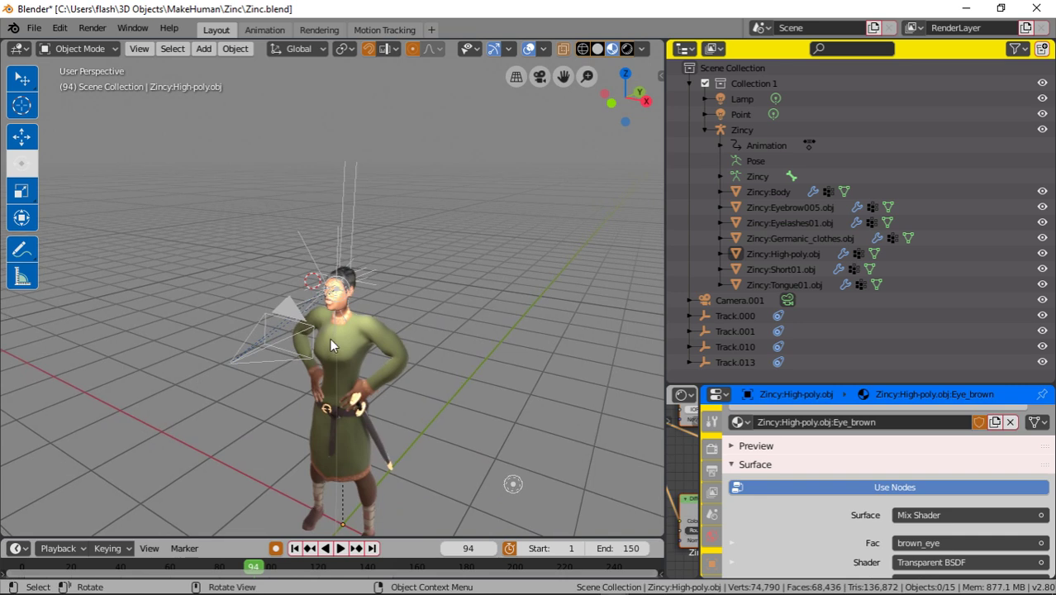
Select the Germanic clothes mesh on the character and show the MHX2 Runtime settings beside the viewport.
{"action": "left_click", "coordinate": [364, 339]}
{"action": "scroll", "coordinate": [366, 300], "scroll_direction": "up", "scroll_amount": 5}
{"action": "scroll", "coordinate": [365, 300], "scroll_direction": "up", "scroll_amount": 3}
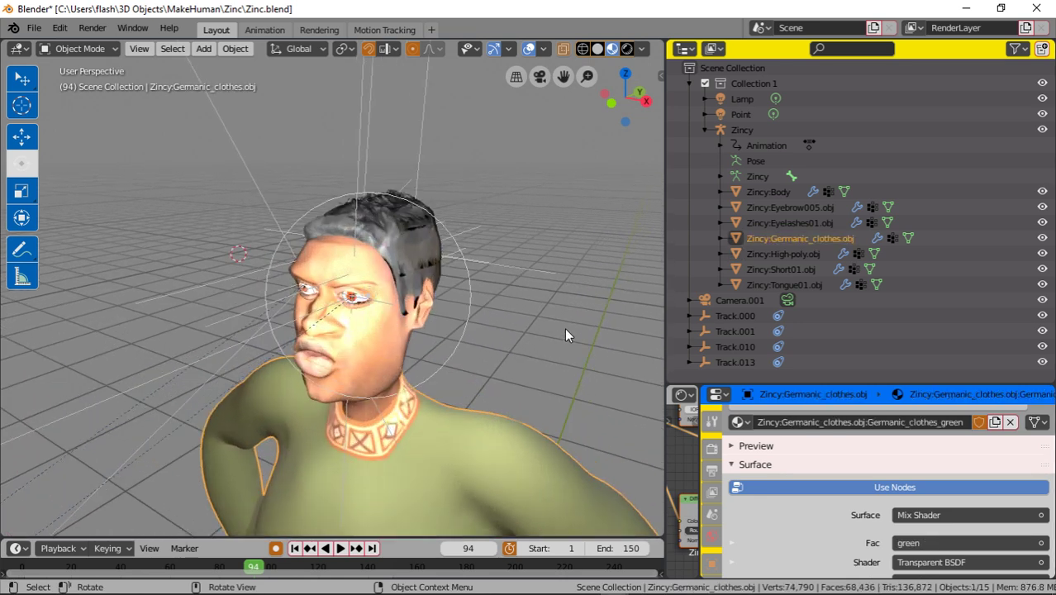
{"action": "key", "text": "alt"}
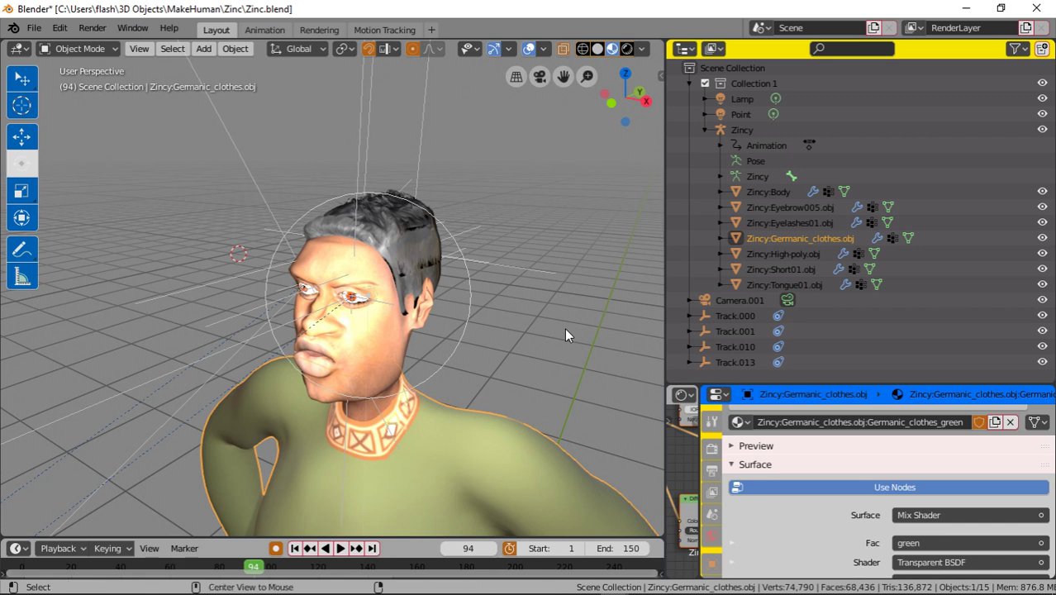
{"action": "left_click", "coordinate": [526, 48]}
{"action": "left_click", "coordinate": [526, 48]}
{"action": "middle_click_drag", "start_coordinate": [518, 57], "coordinate": [364, 172]}
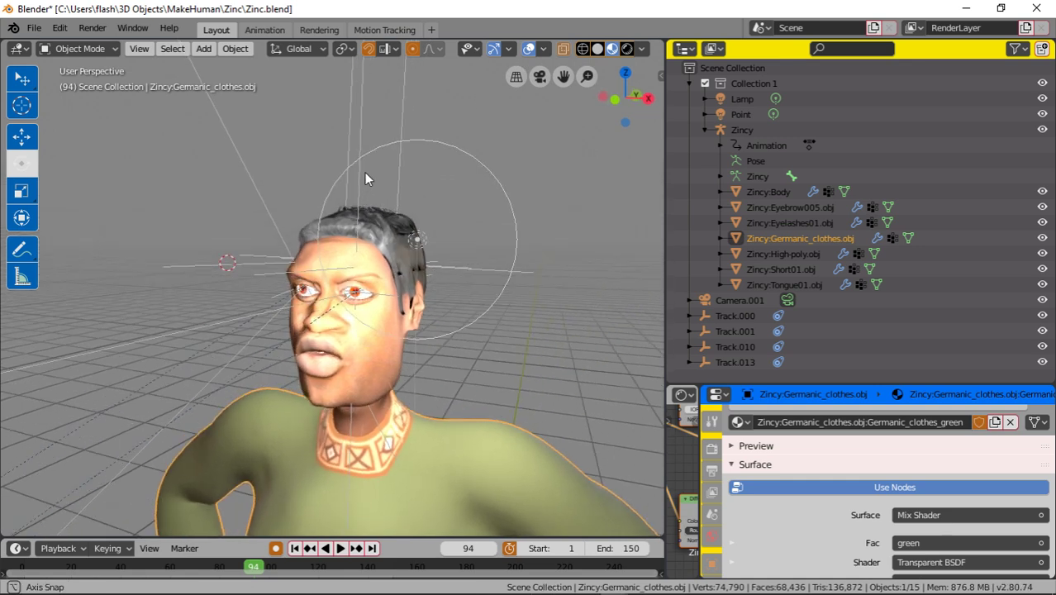
{"action": "left_click", "coordinate": [659, 83]}
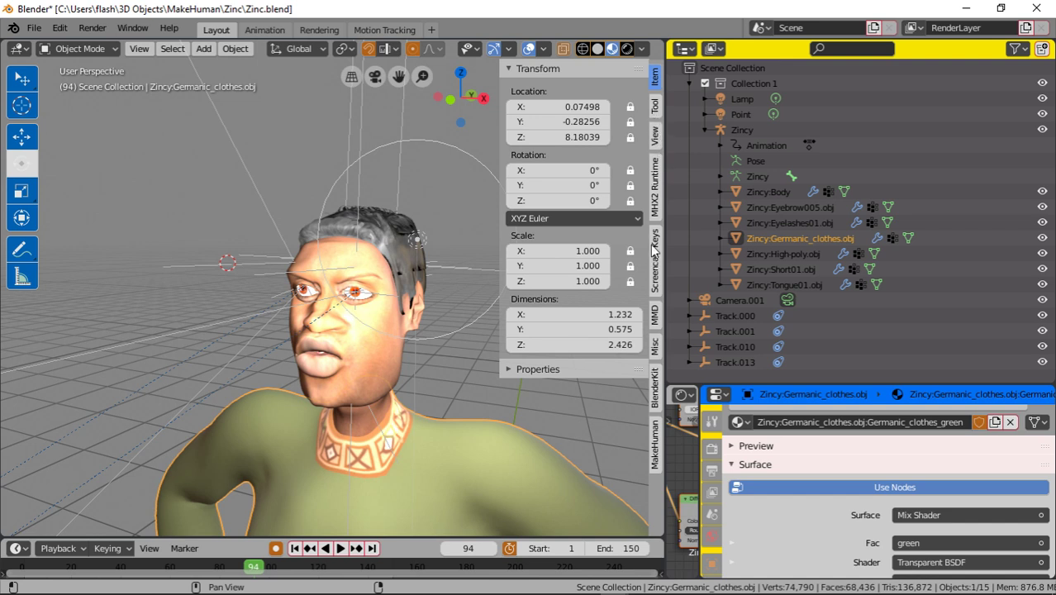
{"action": "left_click", "coordinate": [655, 186]}
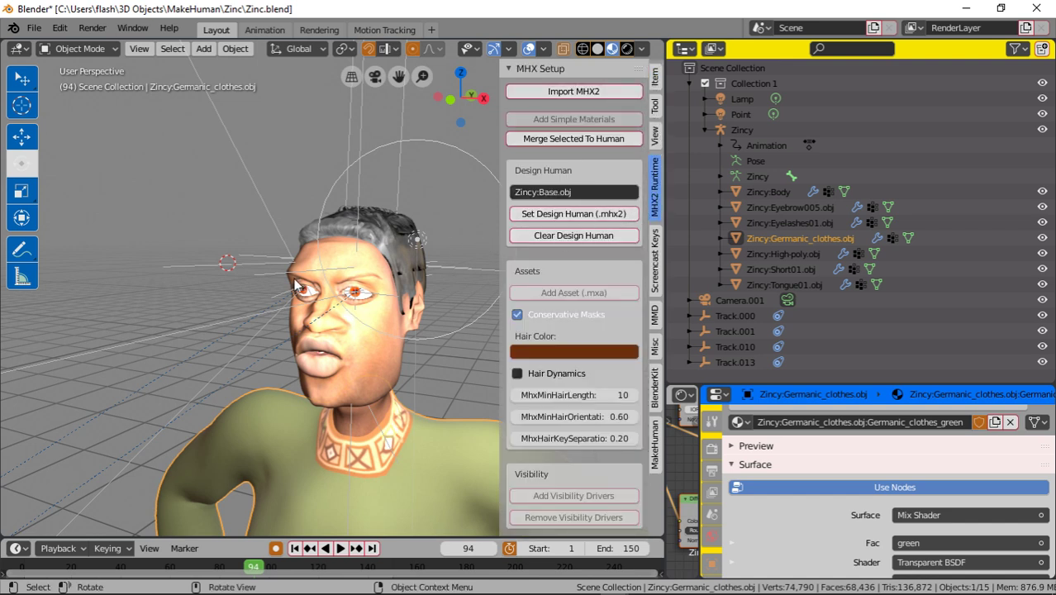
Select the Zincy armature in the outliner and toggle its viewport visibility off and on.
{"action": "left_click", "coordinate": [209, 203]}
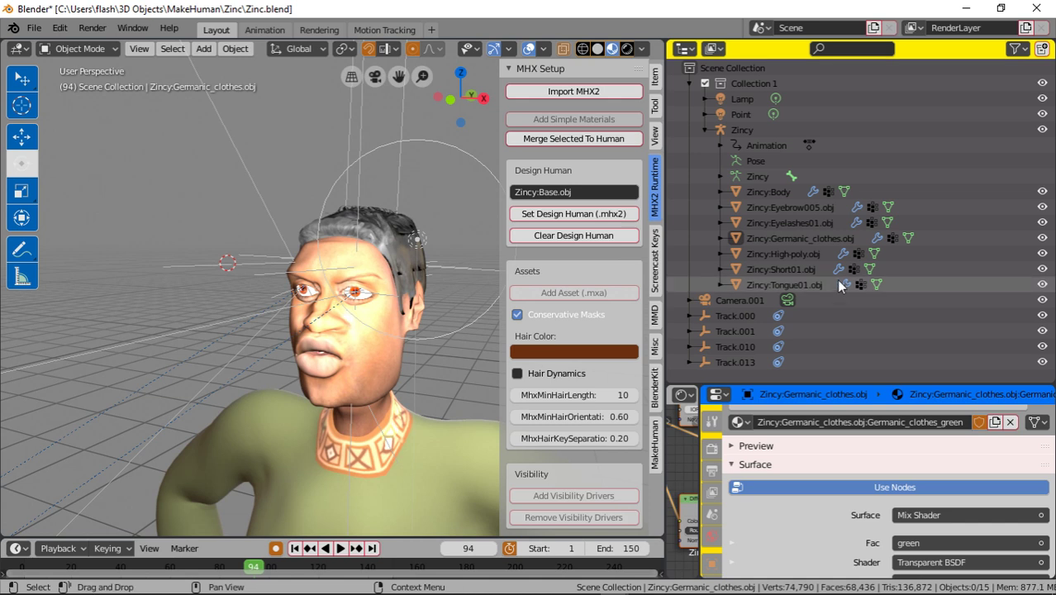
{"action": "left_click", "coordinate": [762, 132]}
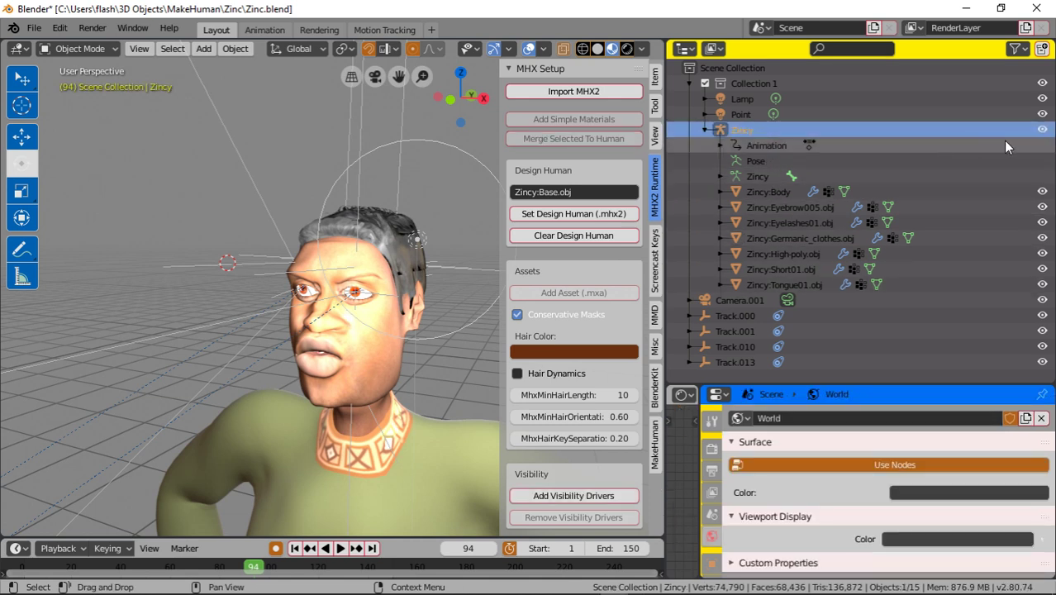
{"action": "left_click", "coordinate": [1043, 131]}
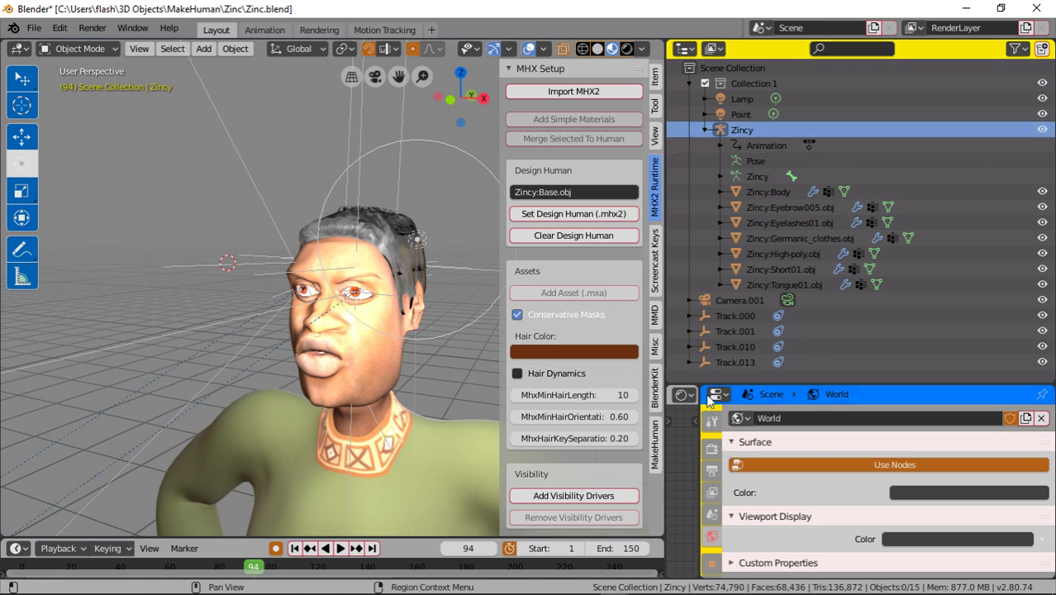
{"action": "scroll", "coordinate": [712, 488], "scroll_direction": "down", "scroll_amount": 3}
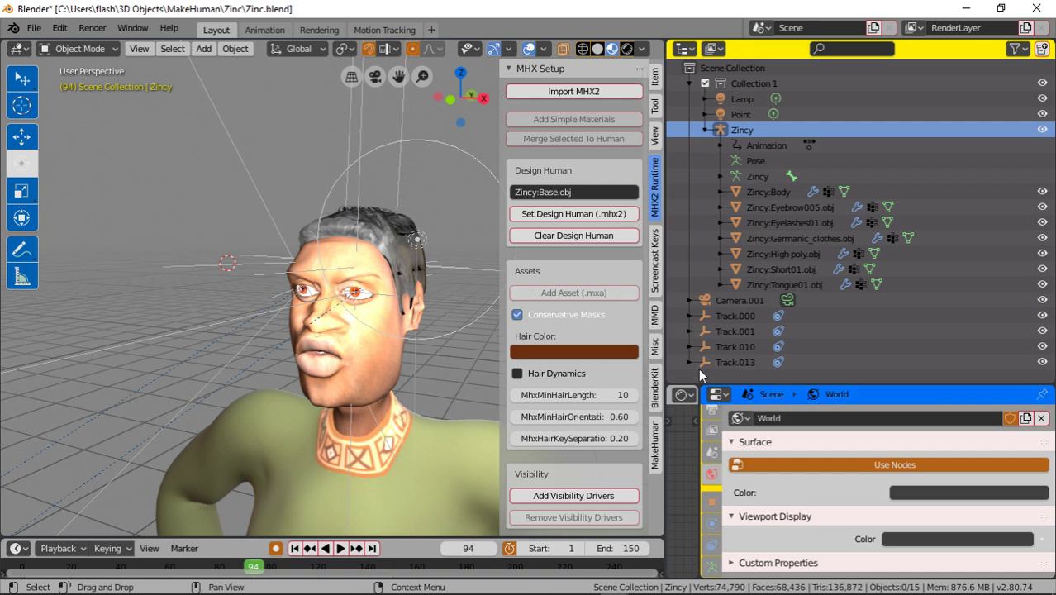
Examine the character's face, eyes and surrounding empties from near and far.
{"action": "left_click", "coordinate": [595, 49]}
{"action": "left_click", "coordinate": [613, 49]}
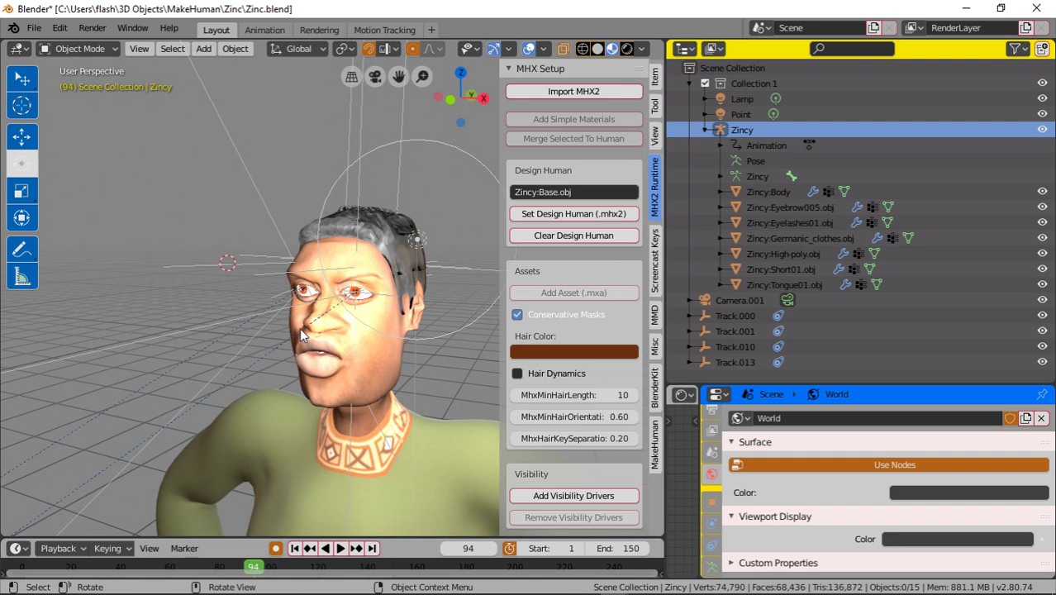
{"action": "scroll", "coordinate": [304, 309], "scroll_direction": "up", "scroll_amount": 2}
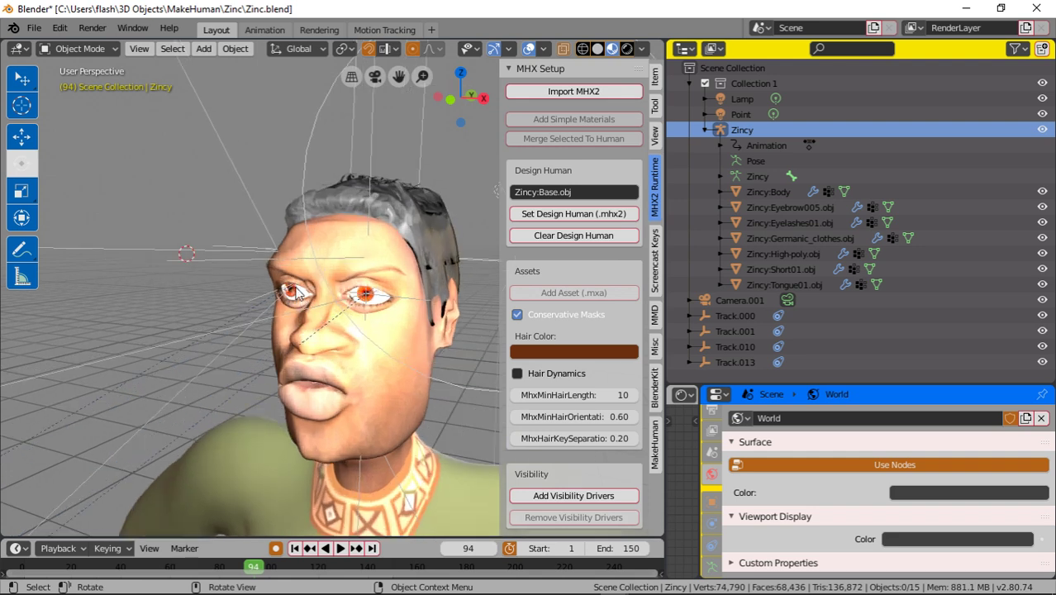
{"action": "middle_click_drag", "start_coordinate": [297, 291], "coordinate": [215, 343]}
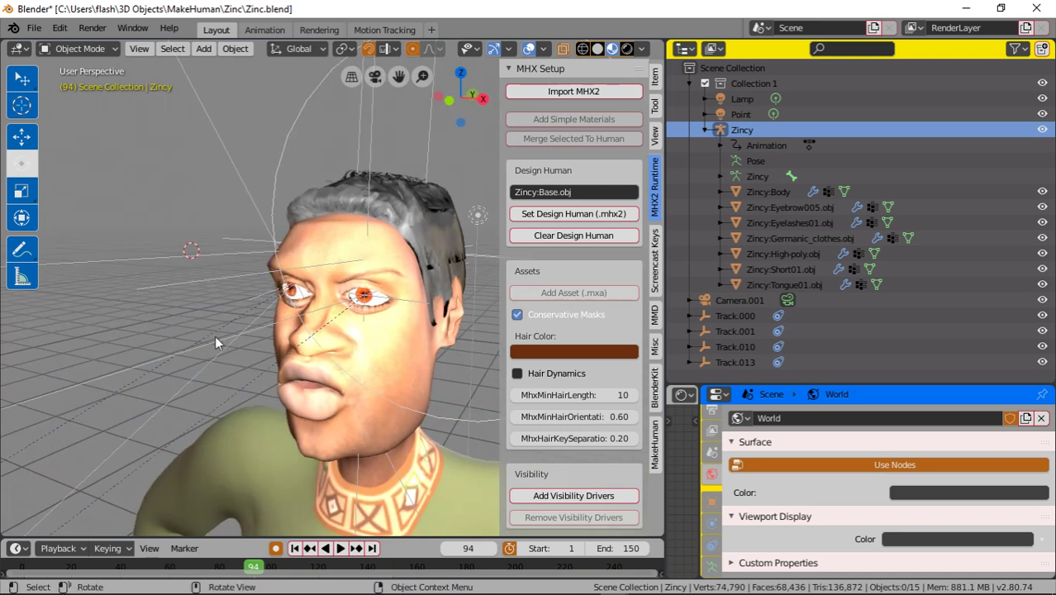
{"action": "scroll", "coordinate": [133, 365], "scroll_direction": "down", "scroll_amount": 5}
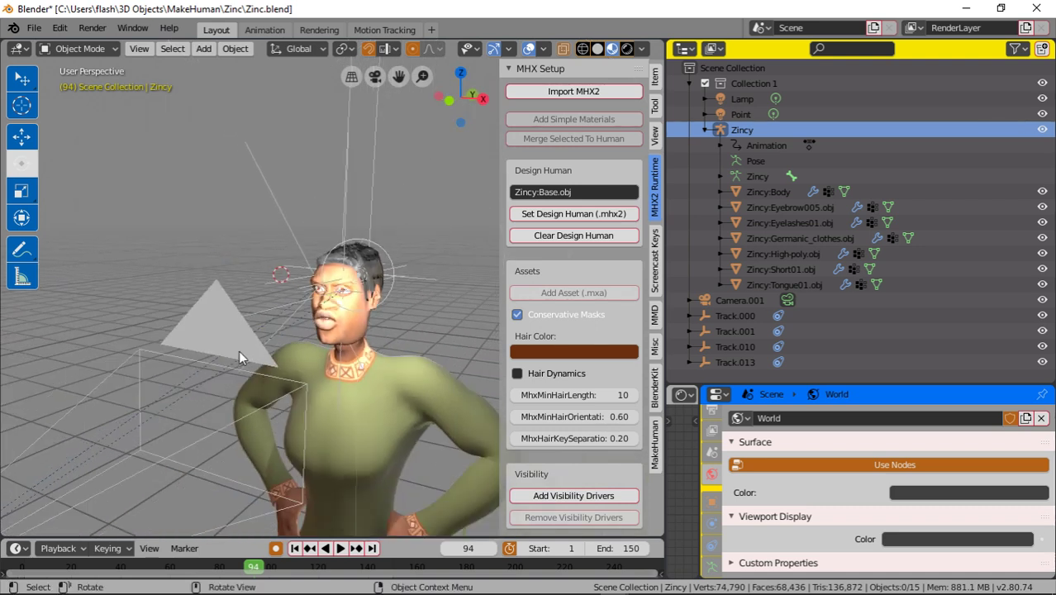
{"action": "scroll", "coordinate": [299, 307], "scroll_direction": "up", "scroll_amount": 4}
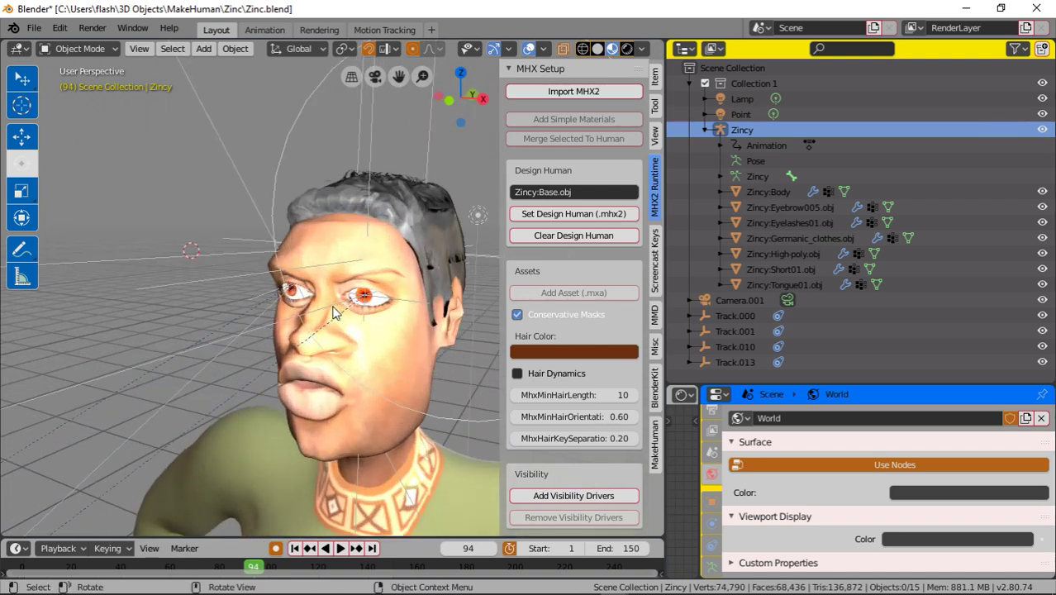
{"action": "scroll", "coordinate": [152, 244], "scroll_direction": "down", "scroll_amount": 4}
{"action": "scroll", "coordinate": [192, 266], "scroll_direction": "up", "scroll_amount": 2}
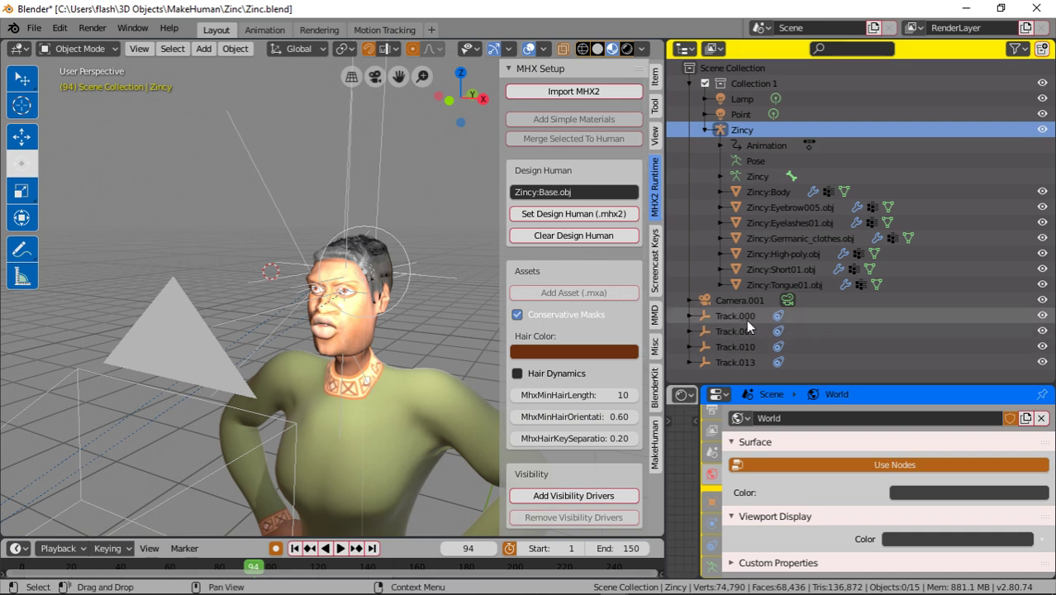
Select Track.010, Track.013 and Track.000 in turn to identify them, ending with Track.001 at the character's left eye.
{"action": "left_click", "coordinate": [735, 347]}
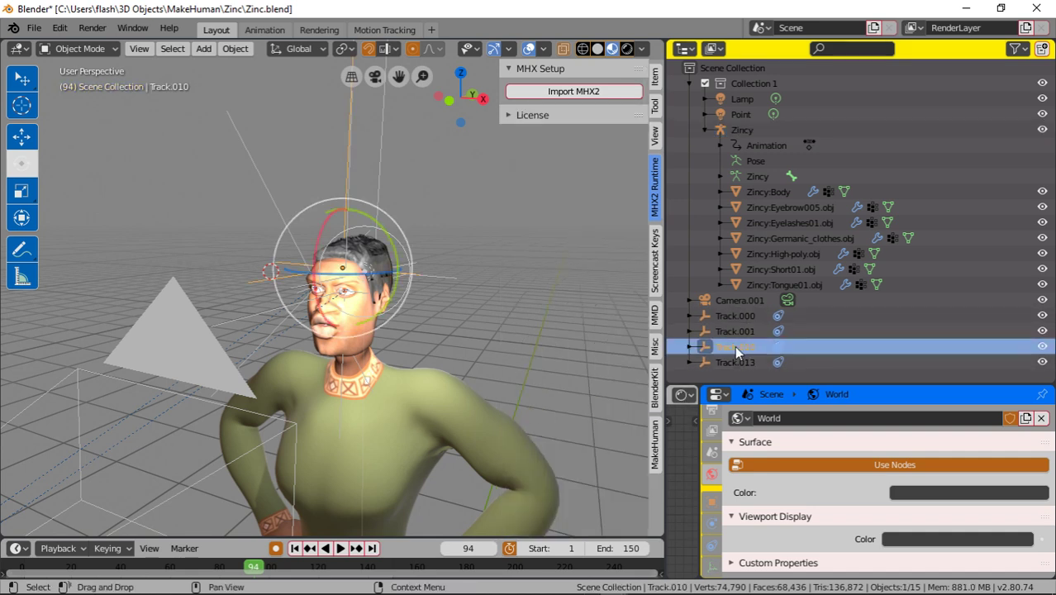
{"action": "left_click", "coordinate": [732, 363]}
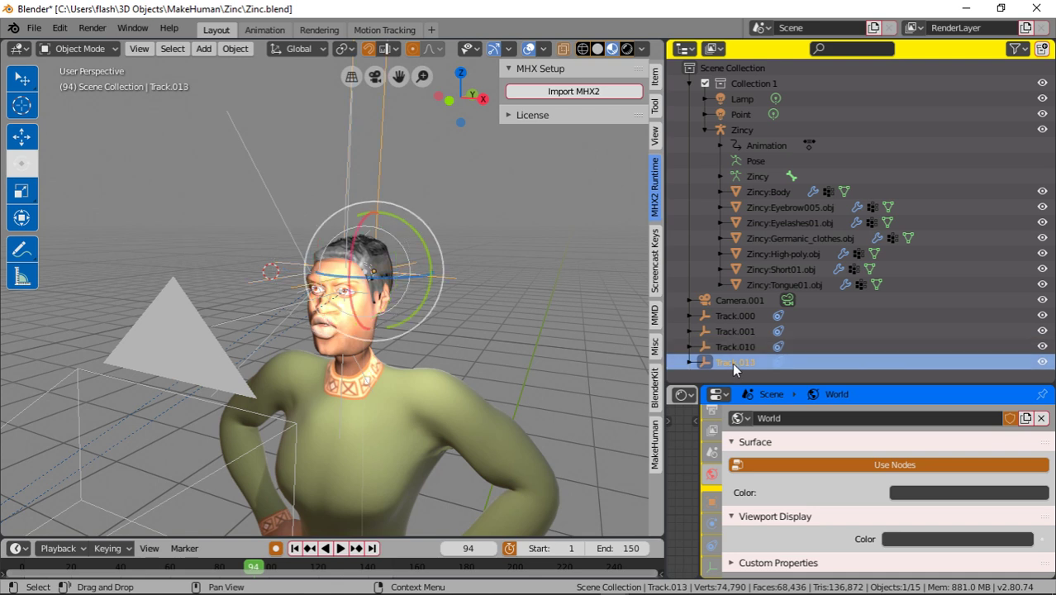
{"action": "left_click", "coordinate": [733, 315]}
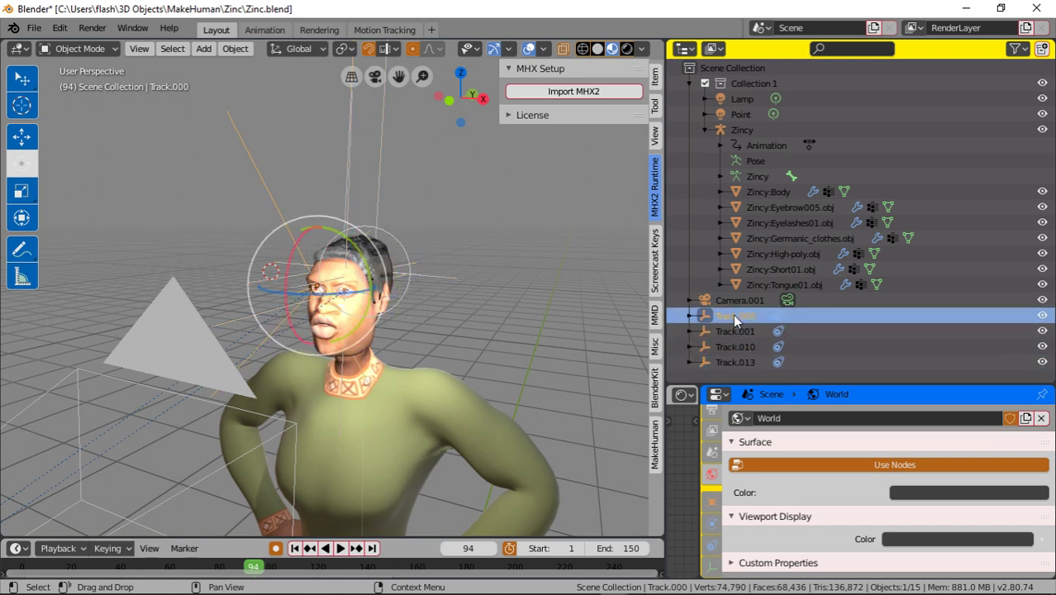
{"action": "left_click", "coordinate": [733, 331]}
{"action": "scroll", "coordinate": [363, 327], "scroll_direction": "up", "scroll_amount": 6}
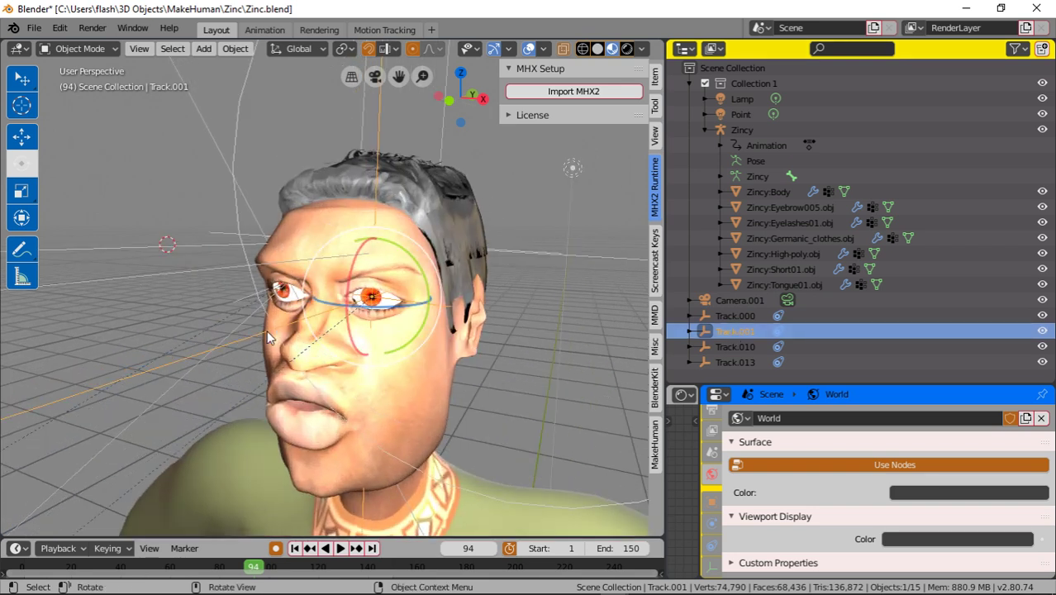
Select the Track.000 empty at the character's right eye and delete it.
{"action": "left_click", "coordinate": [255, 326]}
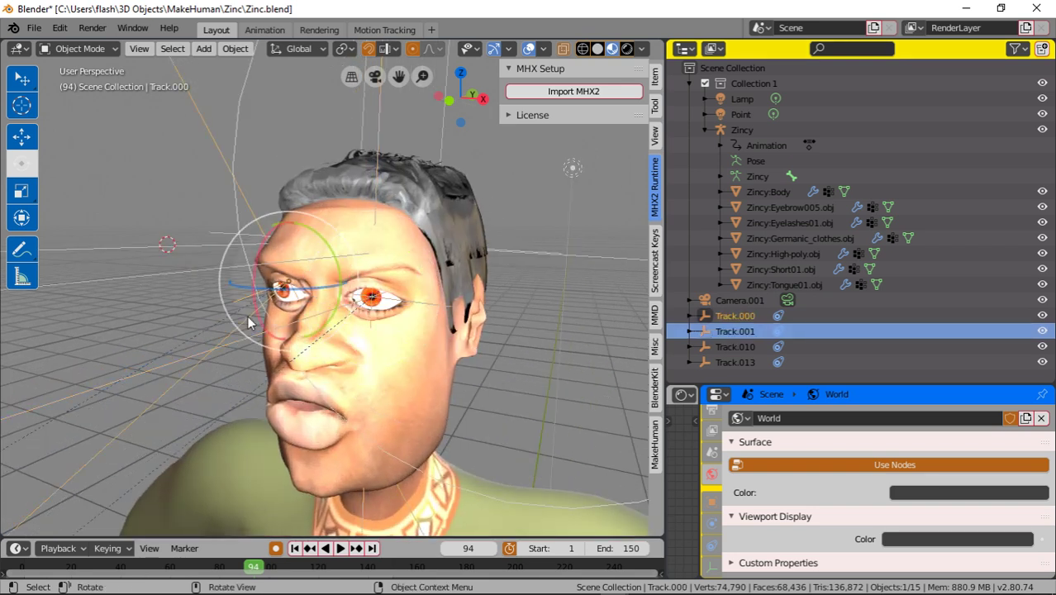
{"action": "left_click", "coordinate": [732, 318]}
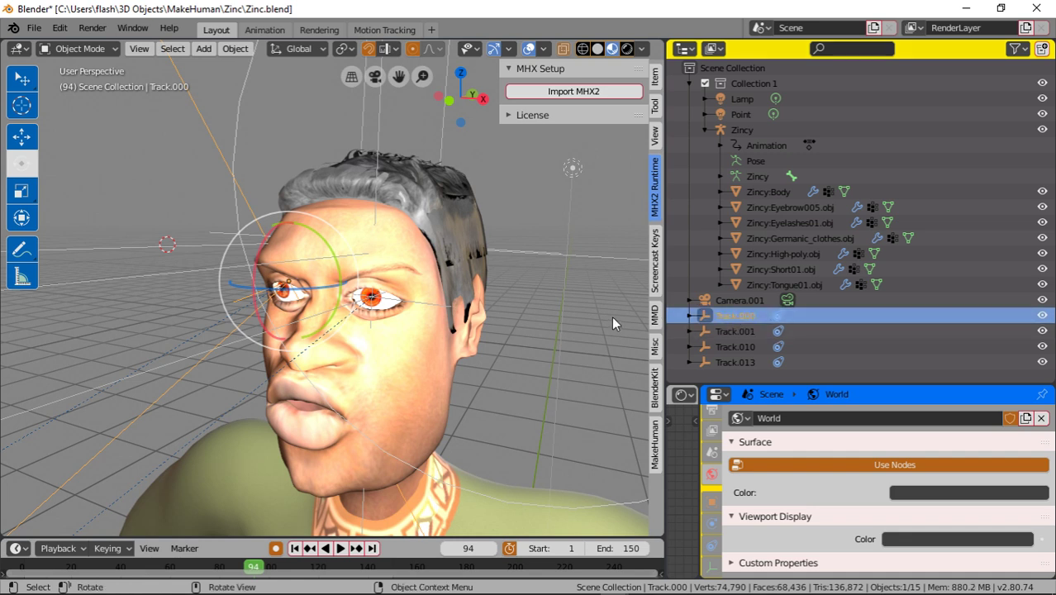
{"action": "key", "text": "Delete"}
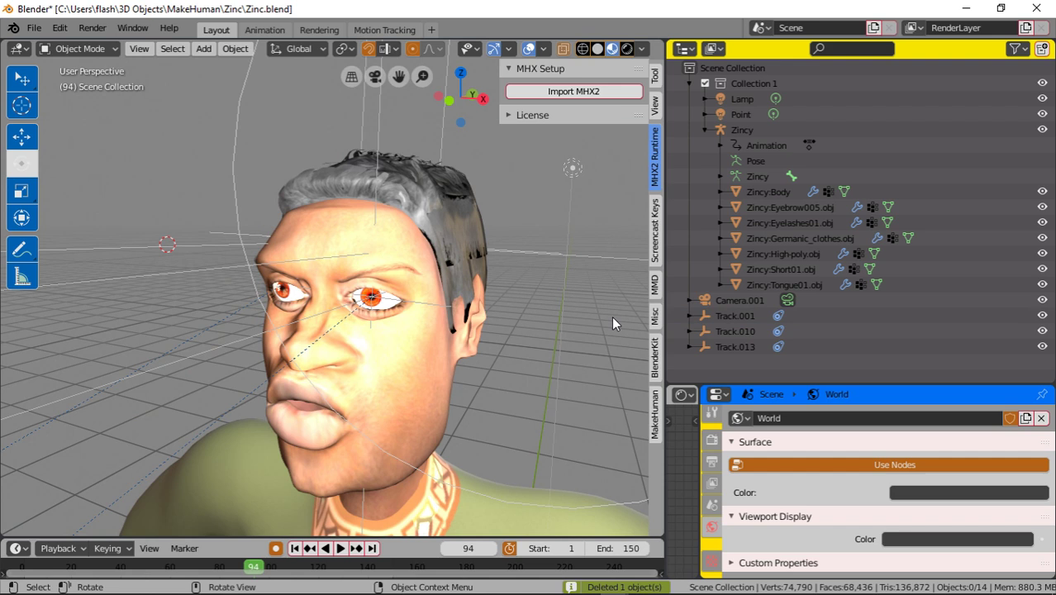
Select the objects around the character's right eye in turn to identify the remaining empties, ending with Track.010.
{"action": "mouse_move", "coordinate": [344, 330]}
{"action": "middle_mouse_down"}
{"action": "mouse_move", "coordinate": [401, 335]}
{"action": "mouse_move", "coordinate": [336, 319]}
{"action": "middle_mouse_up"}
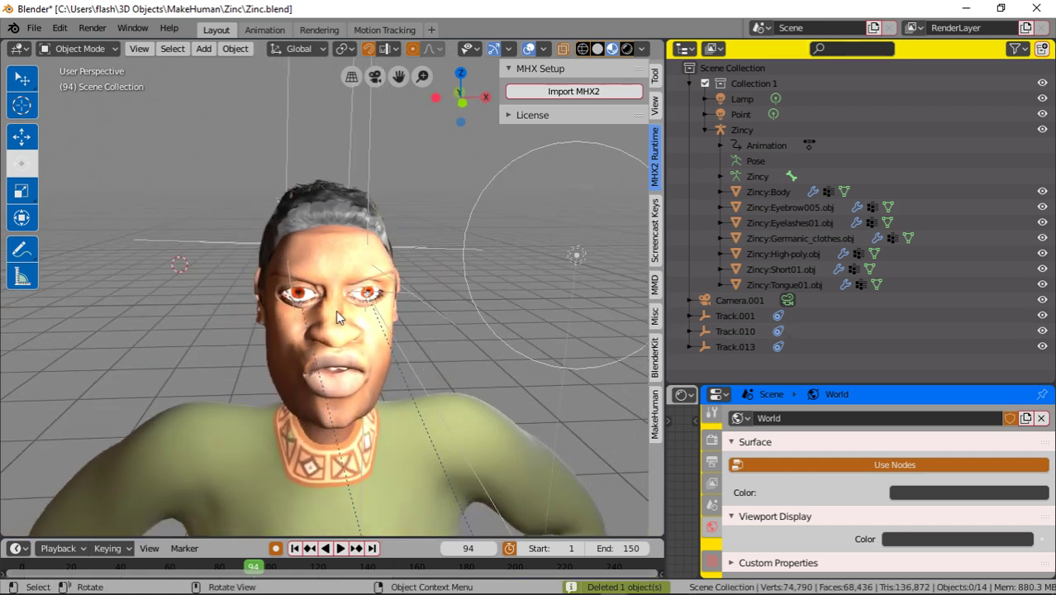
{"action": "left_click", "coordinate": [292, 298]}
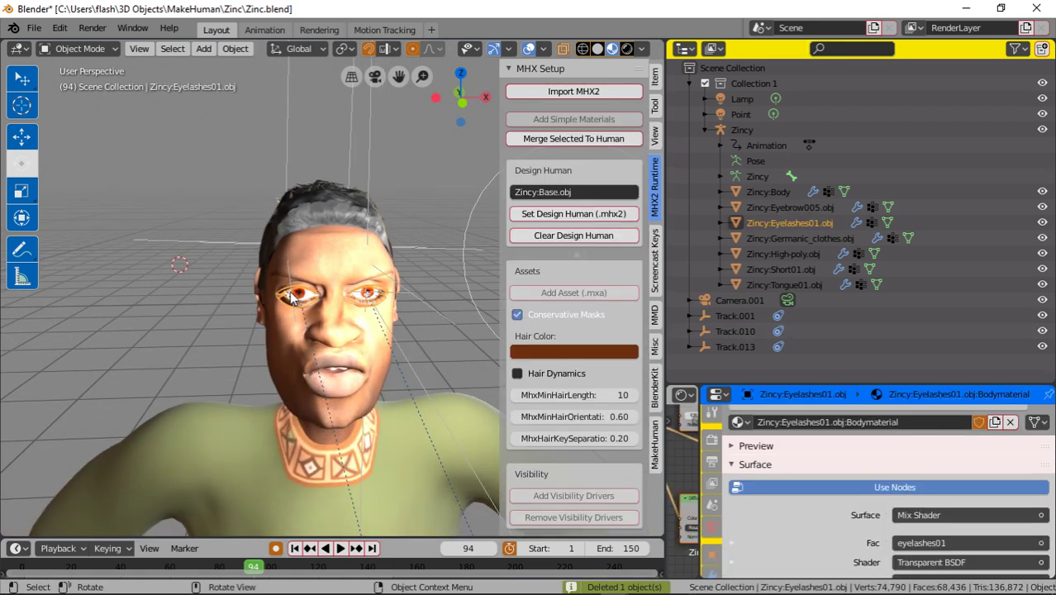
{"action": "left_click", "coordinate": [290, 287]}
{"action": "mouse_move", "coordinate": [291, 325]}
{"action": "middle_mouse_down"}
{"action": "mouse_move", "coordinate": [405, 383]}
{"action": "mouse_move", "coordinate": [313, 407]}
{"action": "mouse_move", "coordinate": [245, 353]}
{"action": "mouse_move", "coordinate": [268, 366]}
{"action": "mouse_move", "coordinate": [289, 345]}
{"action": "middle_mouse_up"}
{"action": "left_click", "coordinate": [248, 341]}
{"action": "left_click", "coordinate": [251, 333]}
{"action": "scroll", "coordinate": [289, 345], "scroll_direction": "down", "scroll_amount": 1}
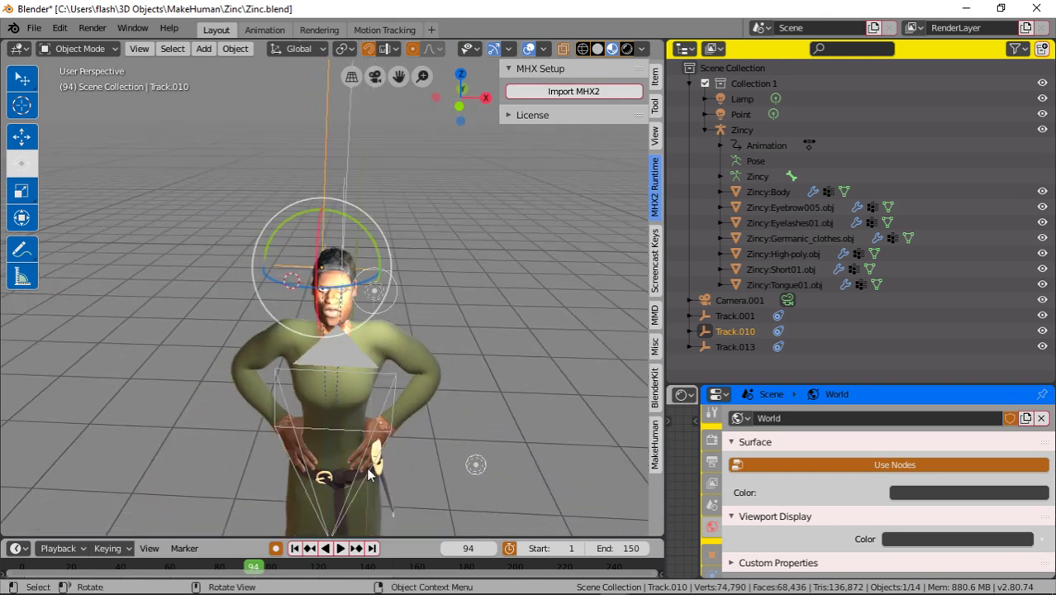
Select Camera.001 in front of the character and rotate it slightly with a free trackball rotation.
{"action": "left_click", "coordinate": [351, 495]}
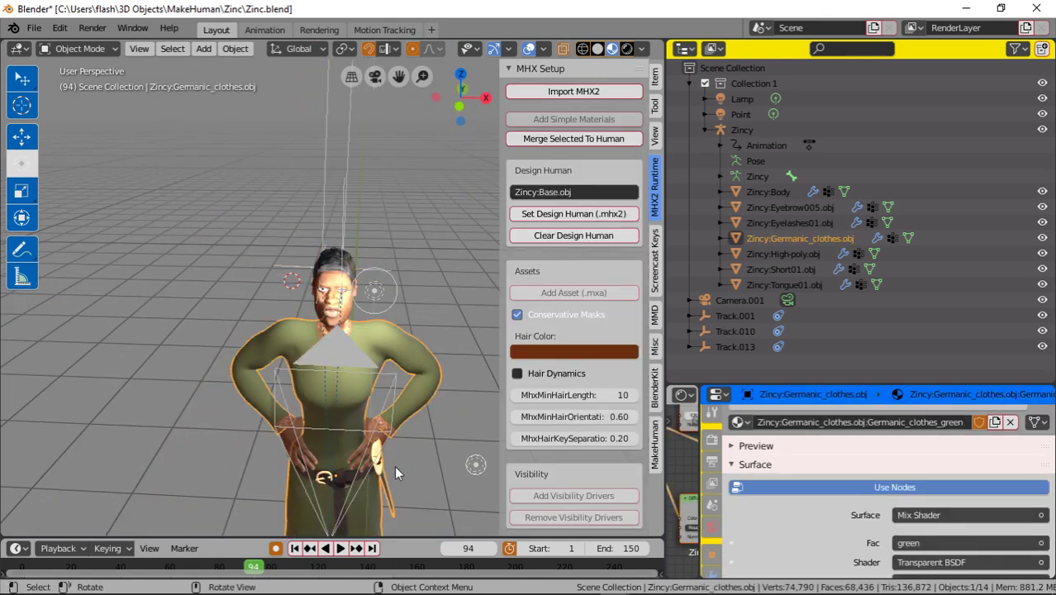
{"action": "left_click", "coordinate": [320, 519]}
{"action": "key", "text": "r"}
{"action": "key", "text": "r"}
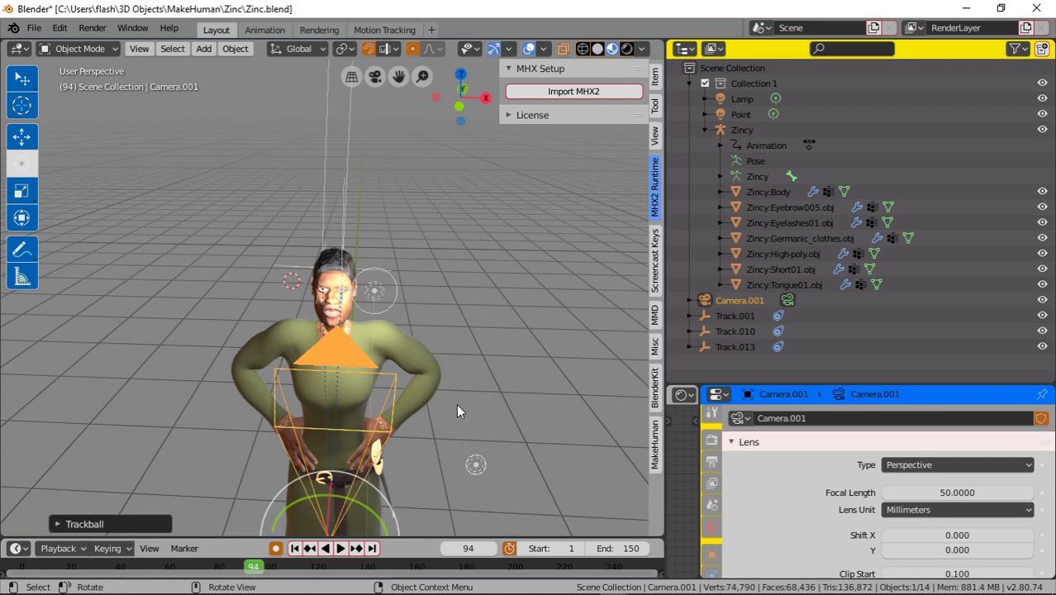
Shift Camera.001 along the X axis, clear of the character, and delete the Track.001 empty that moves with it.
{"action": "left_click", "coordinate": [24, 147]}
{"action": "scroll", "coordinate": [356, 487], "scroll_direction": "down", "scroll_amount": 1}
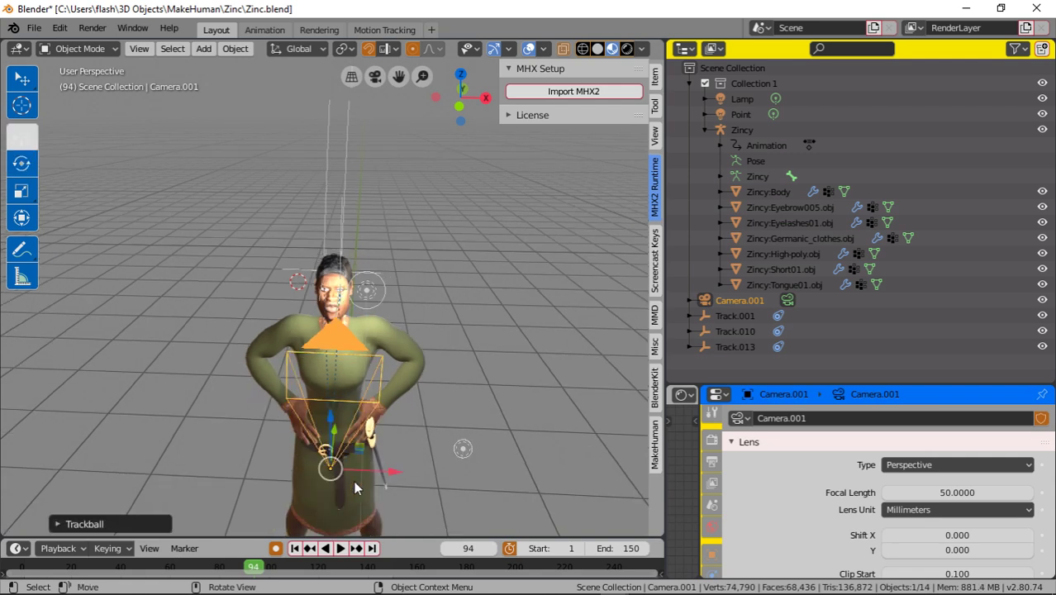
{"action": "left_click_drag", "start_coordinate": [387, 475], "coordinate": [493, 464]}
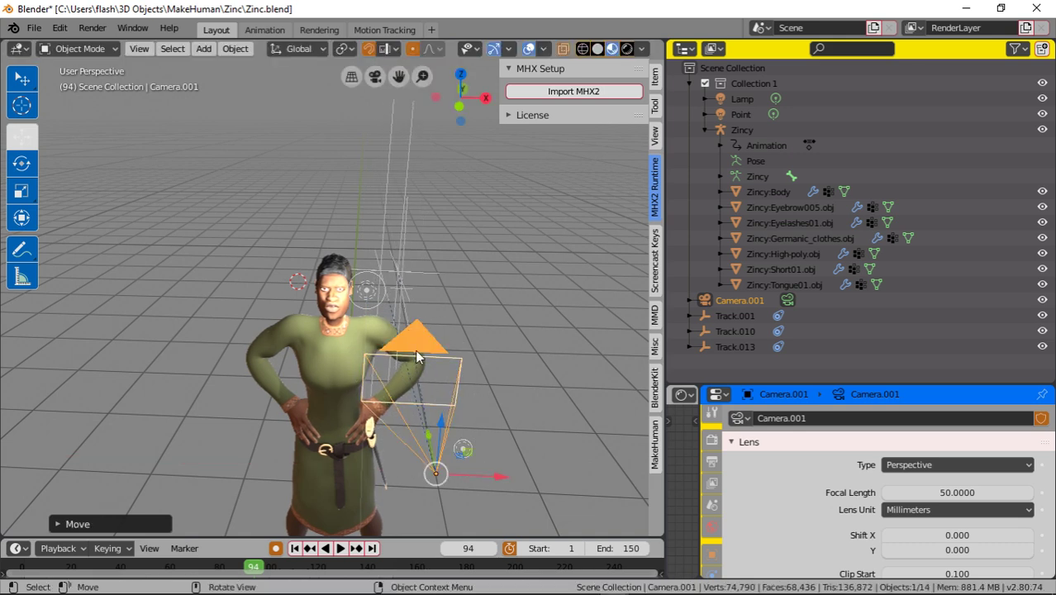
{"action": "left_click", "coordinate": [405, 317]}
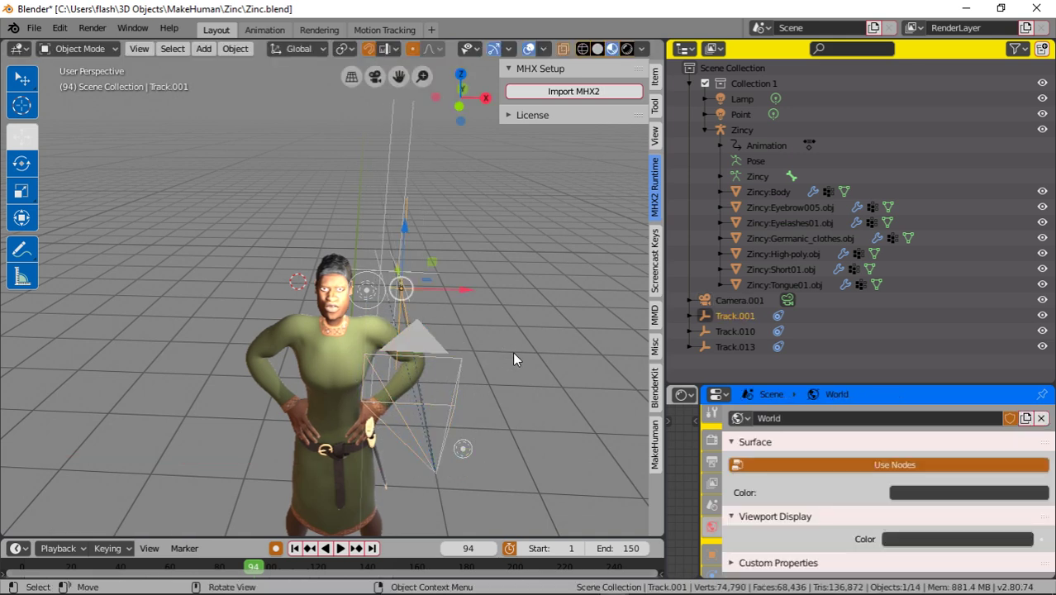
{"action": "key", "text": "Delete"}
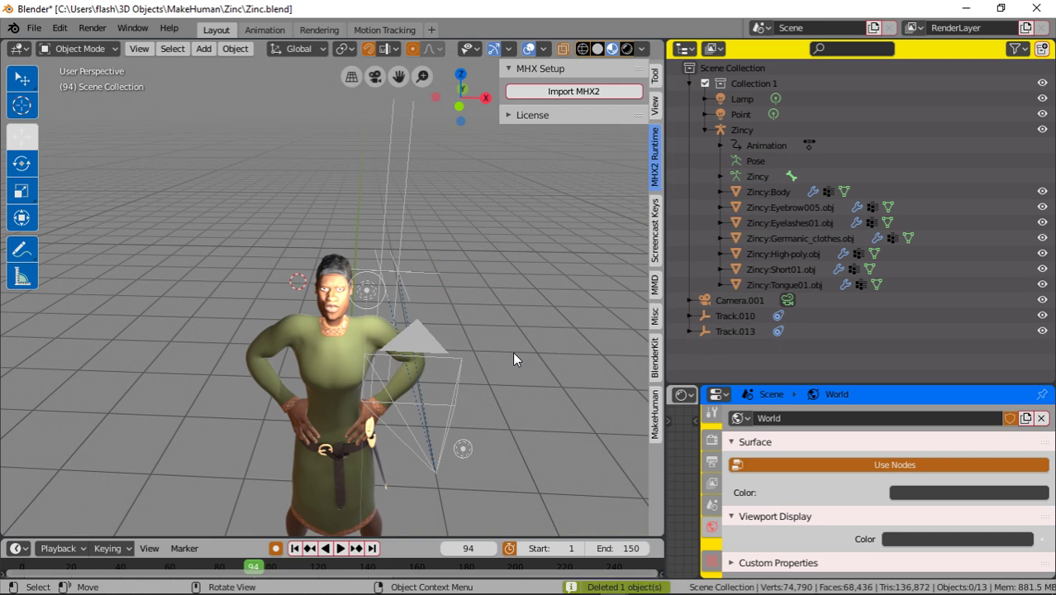
Move Camera.001 along the X axis back in front of the character.
{"action": "left_click", "coordinate": [447, 412]}
{"action": "key", "text": "g"}
{"action": "key", "text": "x"}
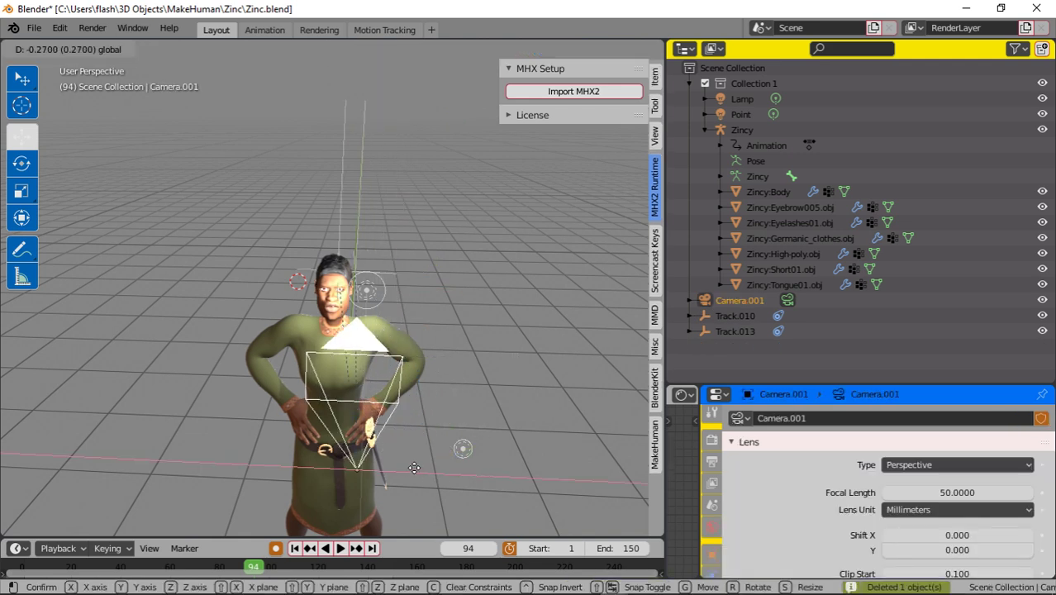
{"action": "left_click", "coordinate": [396, 464]}
Move Camera.001 along the Y axis, farther away from the character's face.
{"action": "scroll", "coordinate": [380, 390], "scroll_direction": "up", "scroll_amount": 6}
{"action": "middle_click_drag", "start_coordinate": [430, 389], "coordinate": [524, 363]}
{"action": "scroll", "coordinate": [417, 366], "scroll_direction": "down", "scroll_amount": 5}
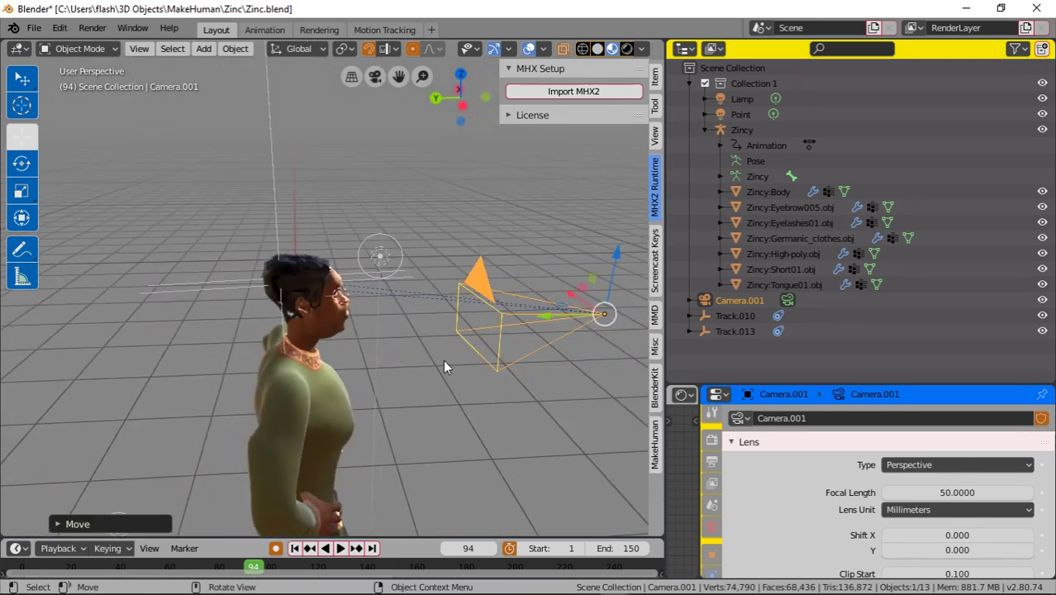
{"action": "middle_click_drag", "start_coordinate": [443, 364], "coordinate": [551, 359]}
{"action": "key", "text": "g"}
{"action": "key", "text": "y"}
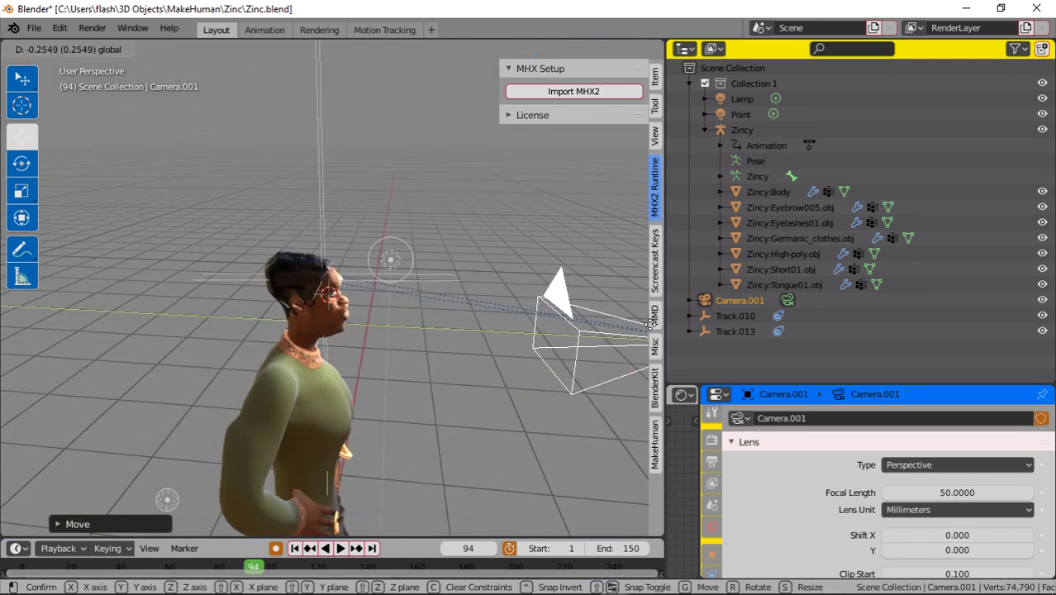
{"action": "left_click", "coordinate": [5, 343]}
Nudge Camera.001 sideways to line up the two remaining tracking empties with the character's eyes.
{"action": "middle_click_drag", "start_coordinate": [5, 343], "coordinate": [526, 304]}
{"action": "scroll", "coordinate": [462, 289], "scroll_direction": "up", "scroll_amount": 5}
{"action": "scroll", "coordinate": [474, 293], "scroll_direction": "down", "scroll_amount": 2}
{"action": "middle_click_drag", "start_coordinate": [439, 304], "coordinate": [342, 418]}
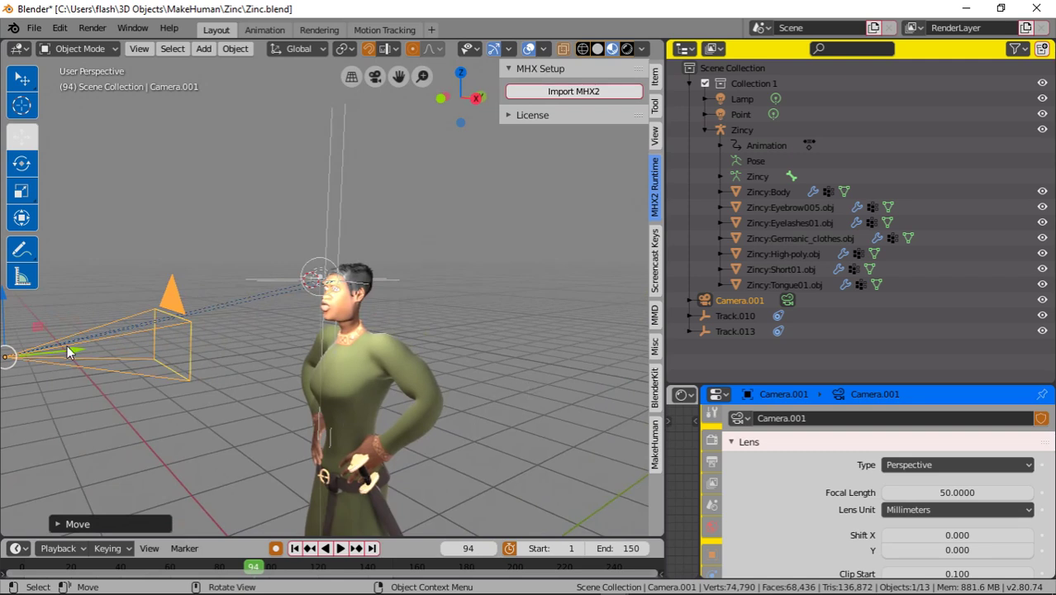
{"action": "key", "text": "g"}
{"action": "key", "text": "Escape"}
{"action": "middle_click_drag", "start_coordinate": [177, 330], "coordinate": [311, 390]}
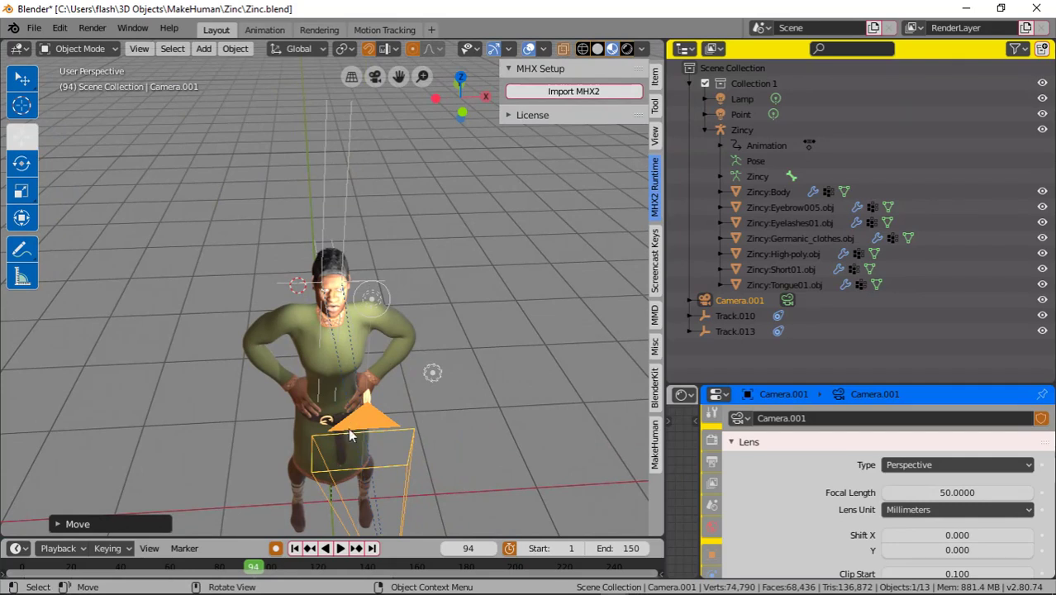
{"action": "scroll", "coordinate": [275, 438], "scroll_direction": "down", "scroll_amount": 2}
{"action": "left_click_drag", "start_coordinate": [415, 464], "coordinate": [317, 341]}
{"action": "scroll", "coordinate": [316, 341], "scroll_direction": "up", "scroll_amount": 3}
{"action": "scroll", "coordinate": [316, 335], "scroll_direction": "up", "scroll_amount": 3}
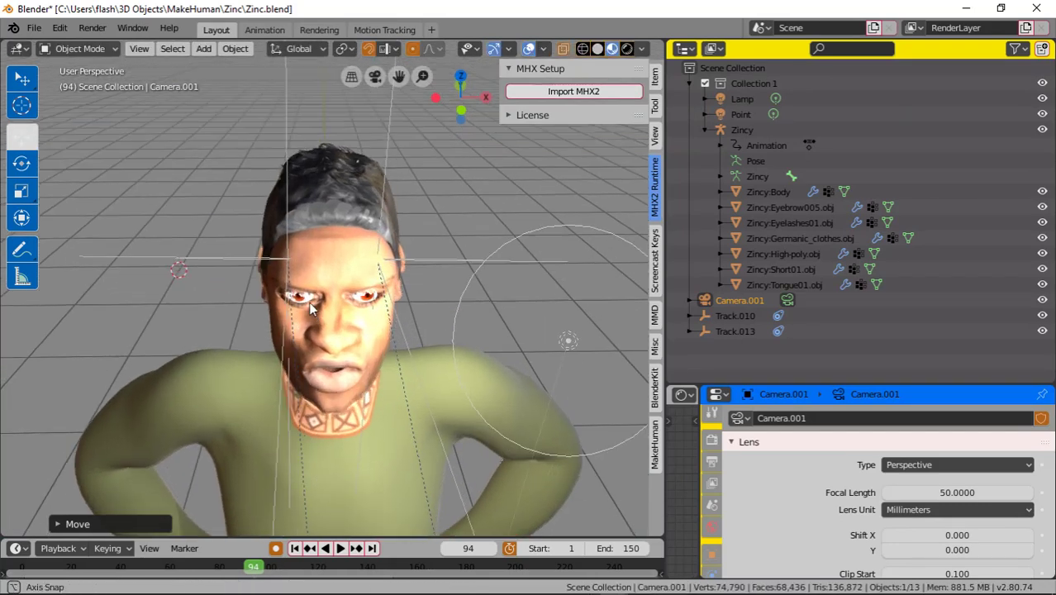
Set the transform pivot point to the 3D Cursor.
{"action": "middle_click_drag", "start_coordinate": [308, 302], "coordinate": [278, 302]}
{"action": "scroll", "coordinate": [190, 334], "scroll_direction": "down", "scroll_amount": 2}
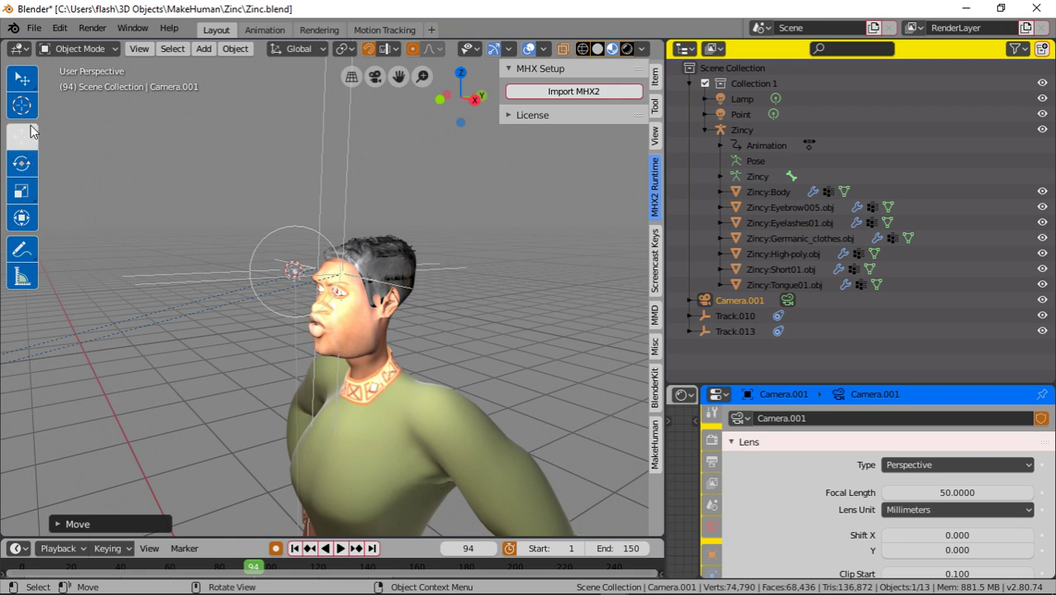
{"action": "scroll", "coordinate": [212, 342], "scroll_direction": "down", "scroll_amount": 3}
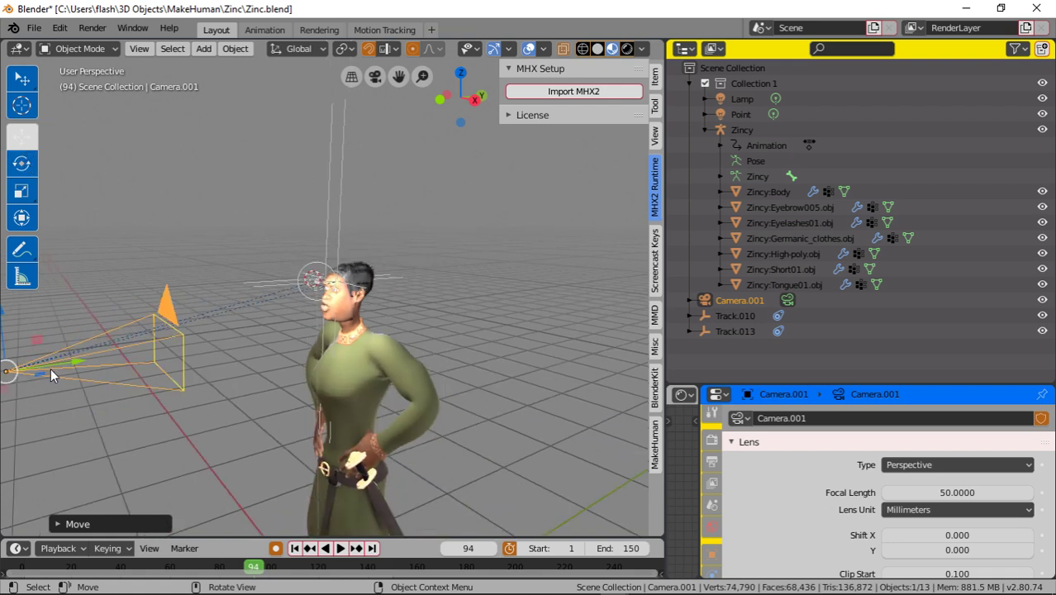
{"action": "left_click", "coordinate": [346, 49]}
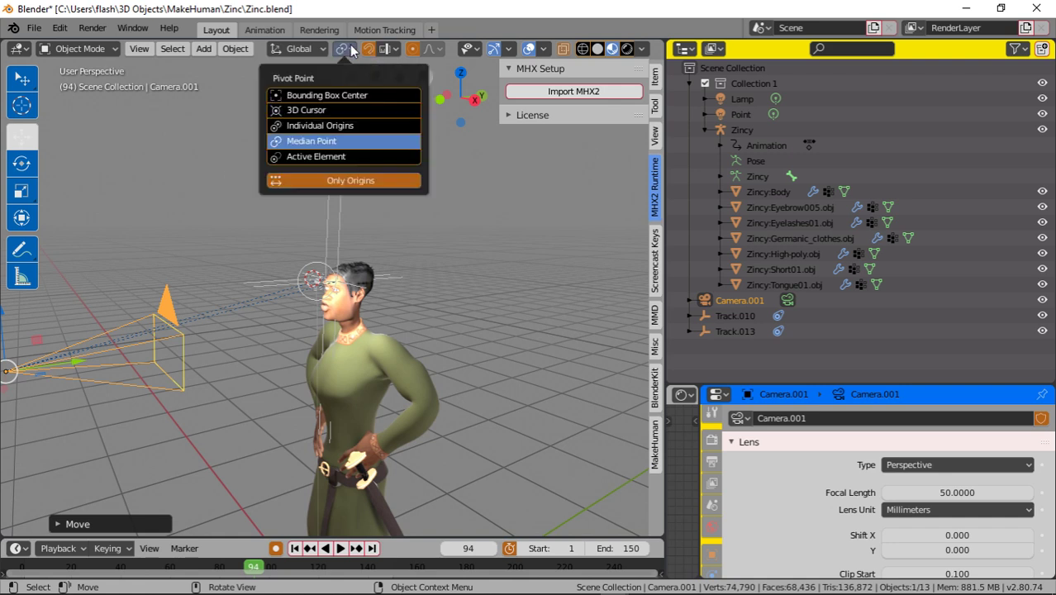
{"action": "left_click", "coordinate": [306, 109]}
{"action": "scroll", "coordinate": [265, 286], "scroll_direction": "up", "scroll_amount": 8}
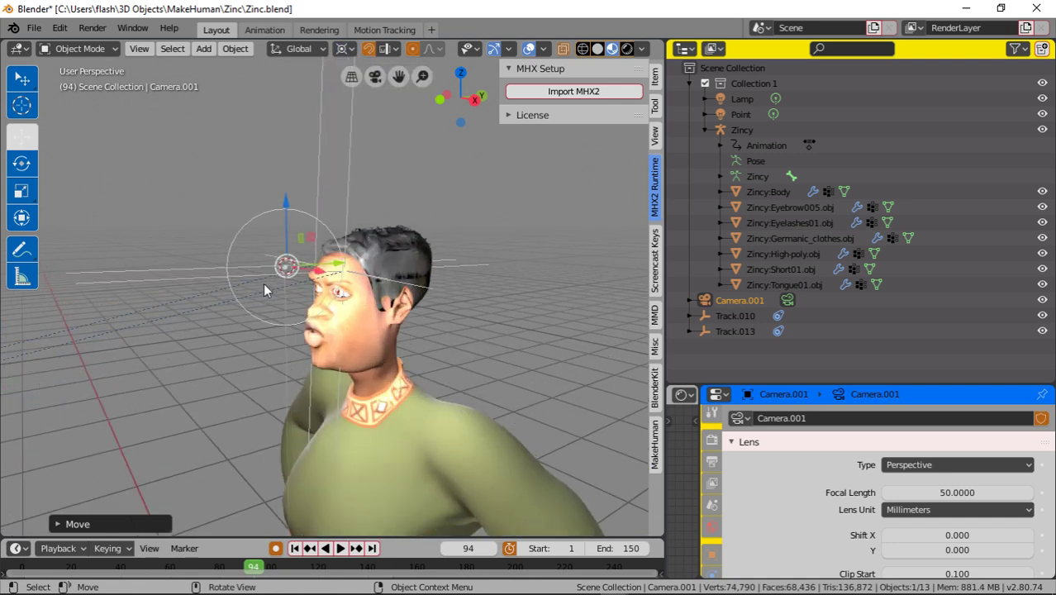
{"action": "key", "text": "g"}
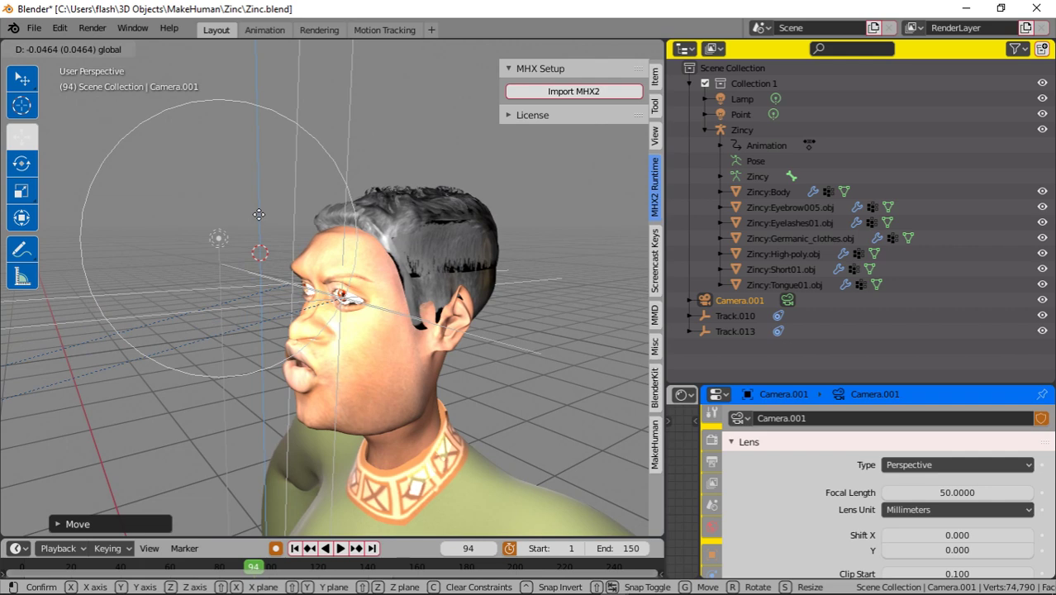
{"action": "key", "text": "Escape"}
{"action": "middle_click_drag", "start_coordinate": [314, 289], "coordinate": [297, 307]}
{"action": "key", "text": "g"}
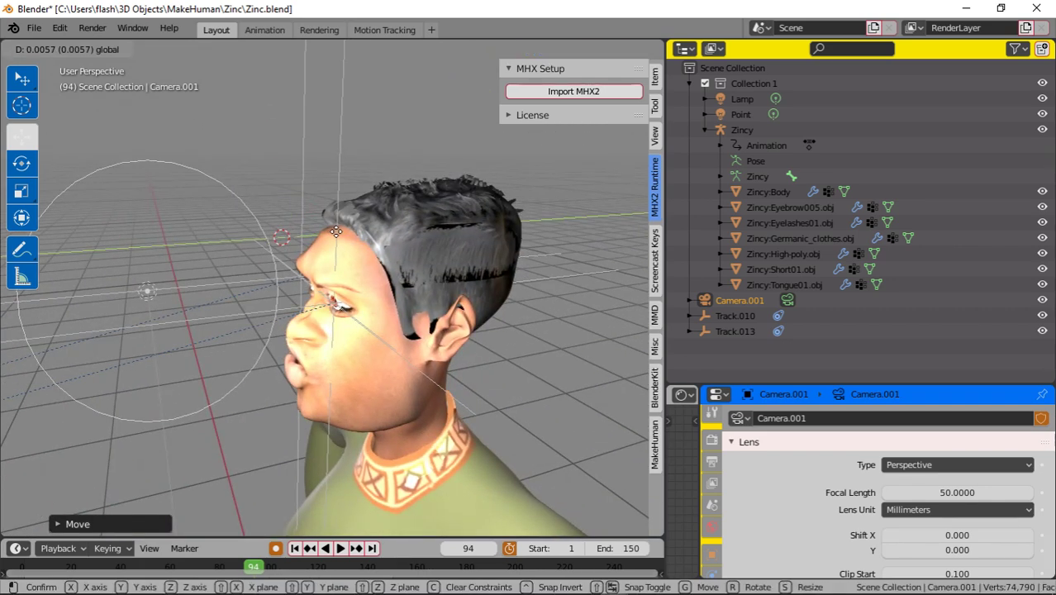
{"action": "key", "text": "Escape"}
{"action": "middle_click_drag", "start_coordinate": [350, 227], "coordinate": [450, 253]}
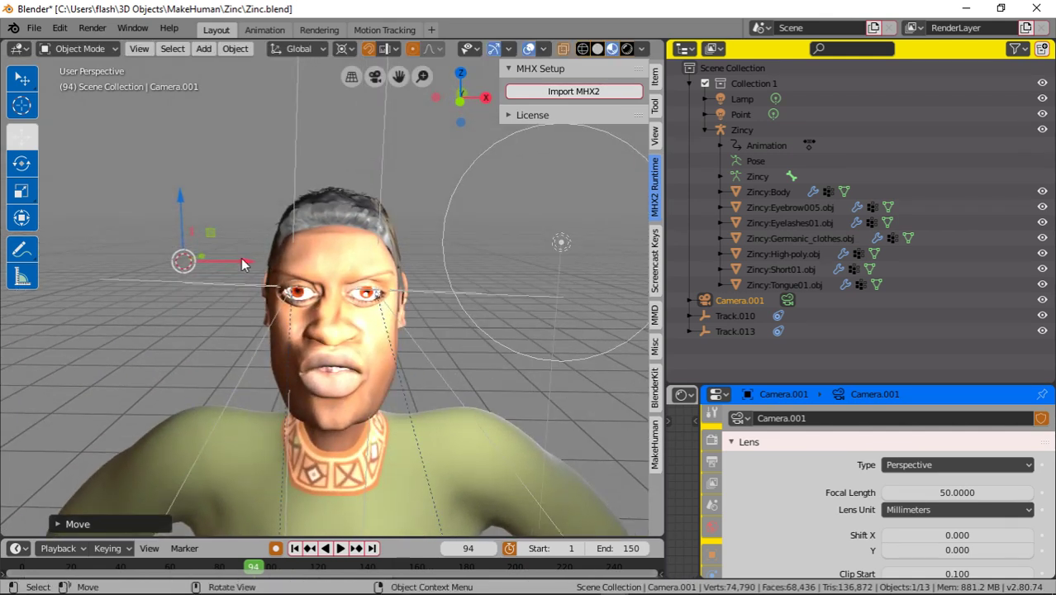
{"action": "key", "text": "g"}
{"action": "key", "text": "x"}
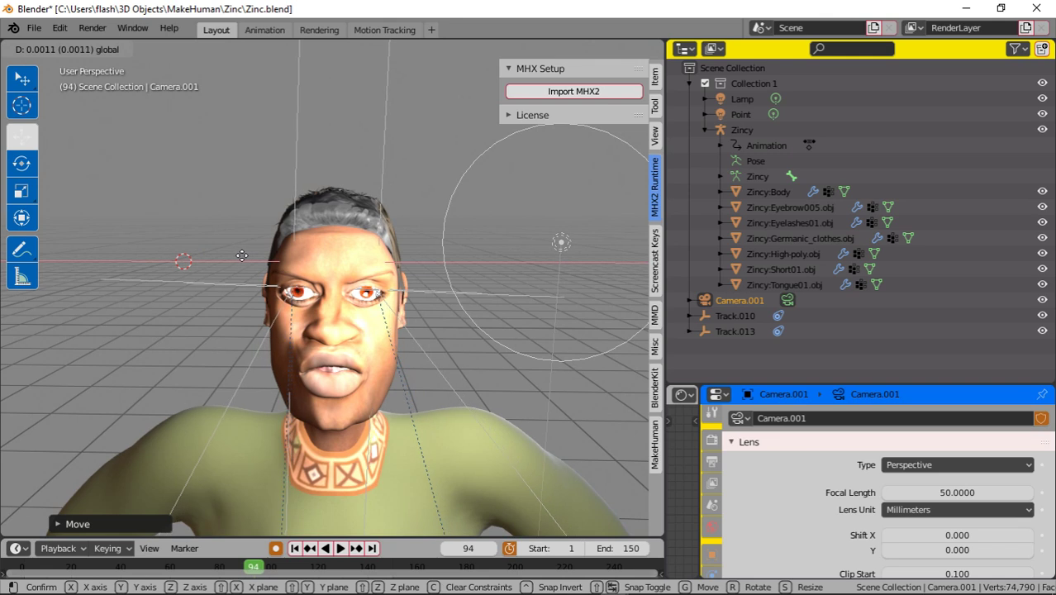
{"action": "key", "text": "Escape"}
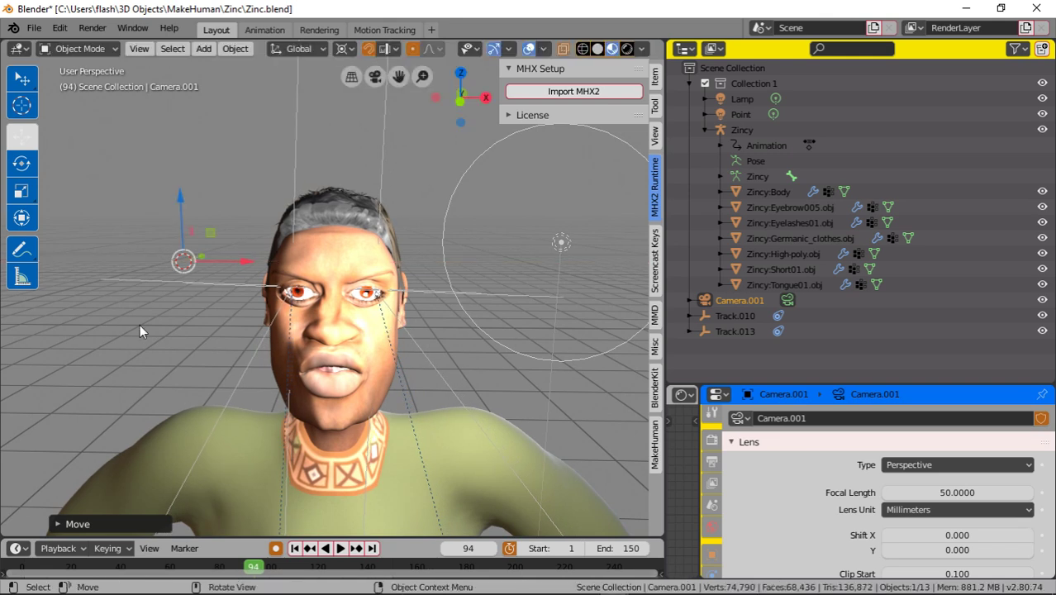
Try to scale Camera.001 along the X axis about the 3D cursor, and deselect the camera.
{"action": "left_click", "coordinate": [21, 190]}
{"action": "left_click_drag", "start_coordinate": [247, 263], "coordinate": [286, 262]}
{"action": "left_click", "coordinate": [22, 136]}
{"action": "middle_click_drag", "start_coordinate": [286, 262], "coordinate": [401, 299]}
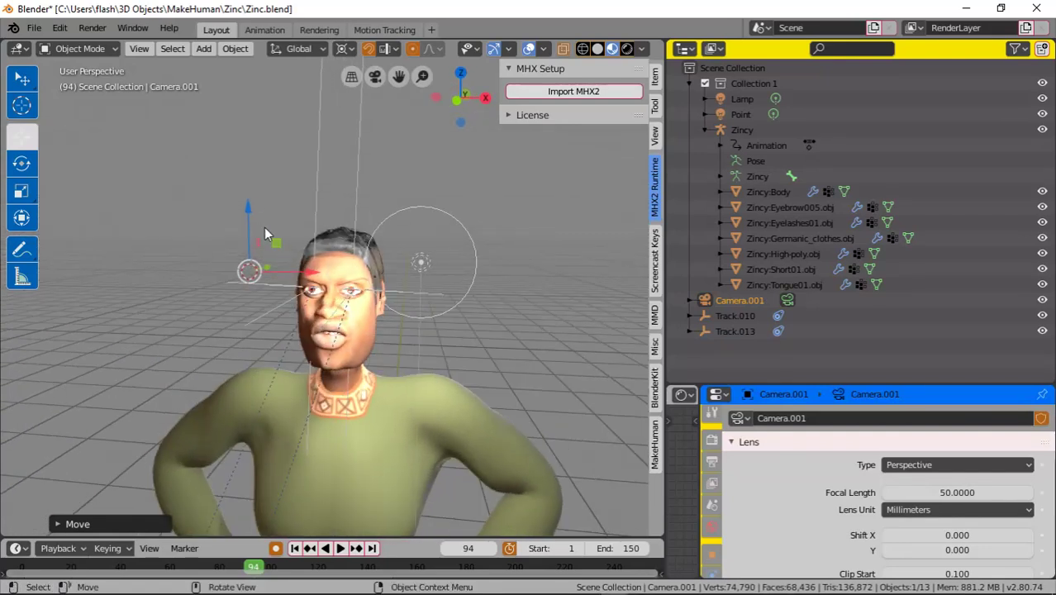
{"action": "left_click", "coordinate": [174, 169]}
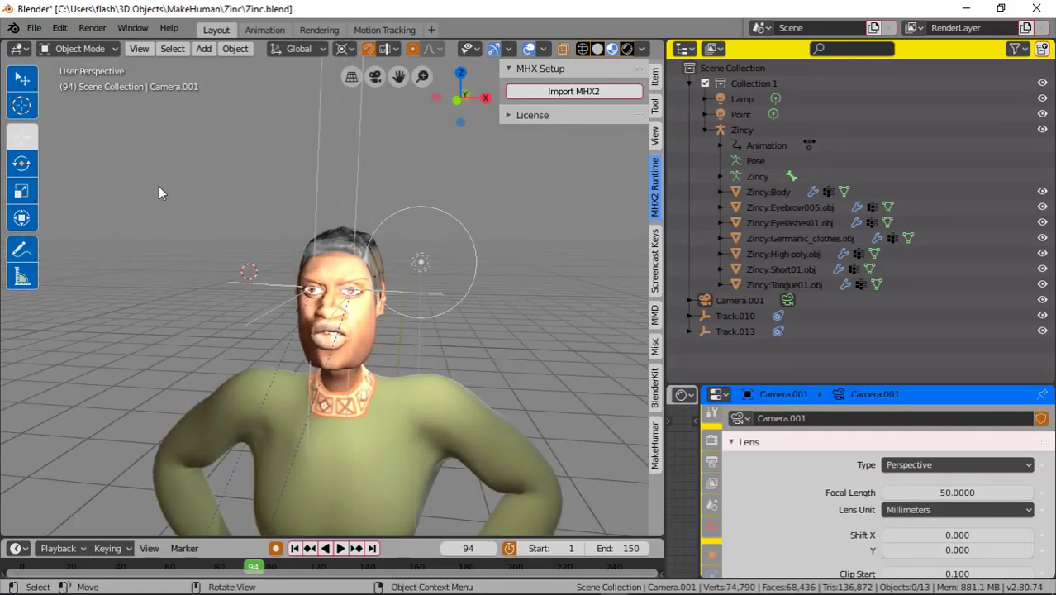
{"action": "middle_click_drag", "start_coordinate": [159, 186], "coordinate": [214, 200]}
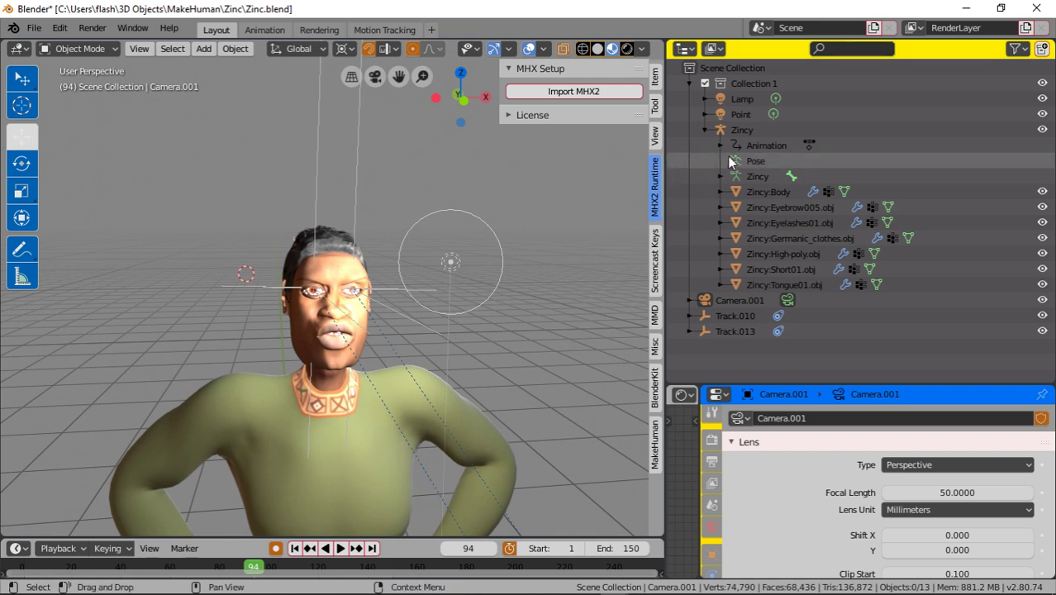
Show the viewport-disable toggles in the outliner and toggle the visibility of the Zincy armature.
{"action": "left_click", "coordinate": [757, 147]}
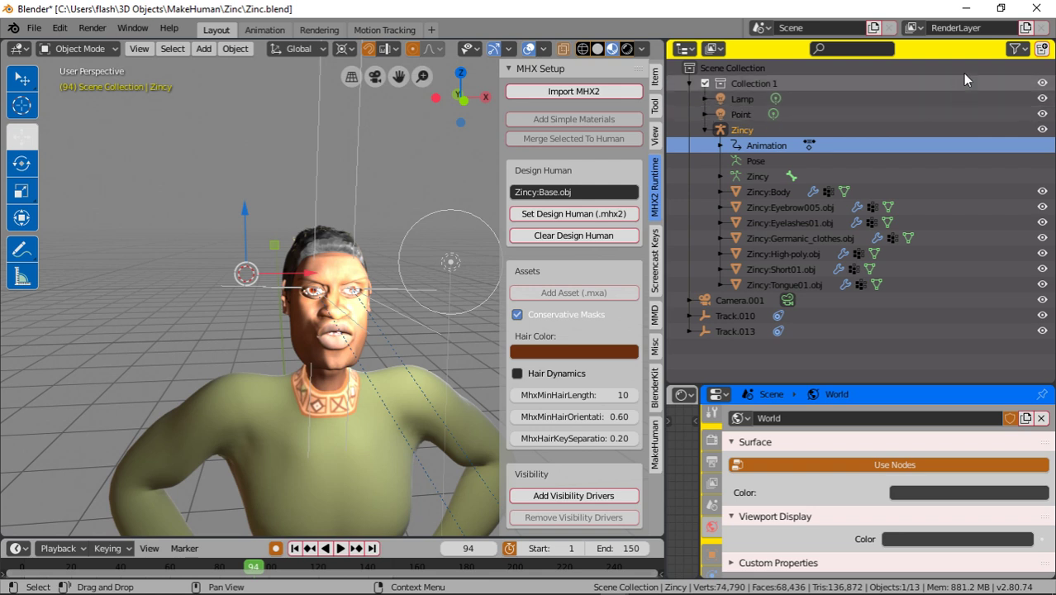
{"action": "left_click", "coordinate": [1011, 51]}
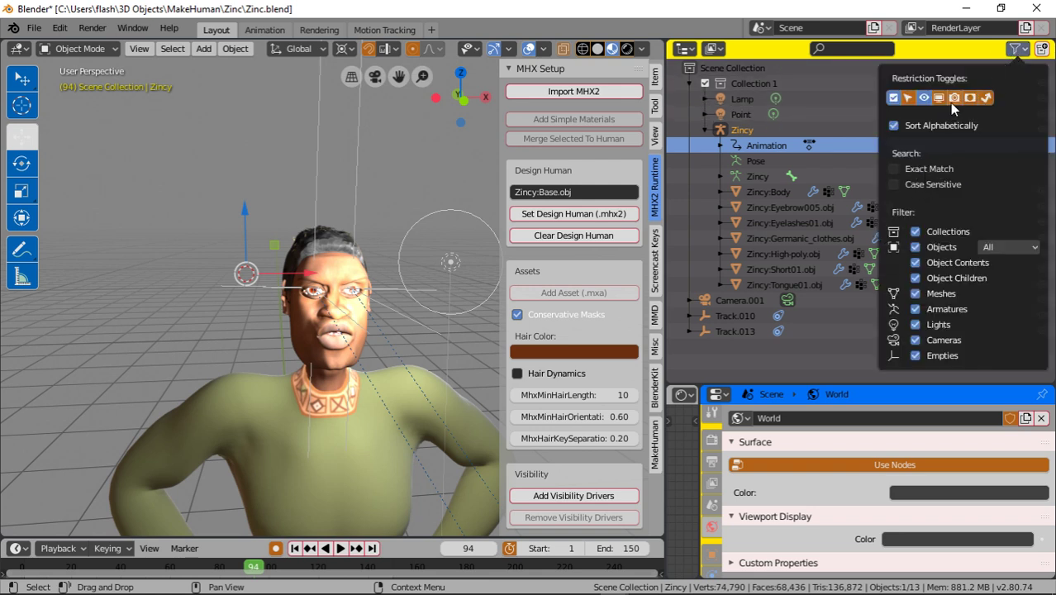
{"action": "left_click", "coordinate": [893, 98]}
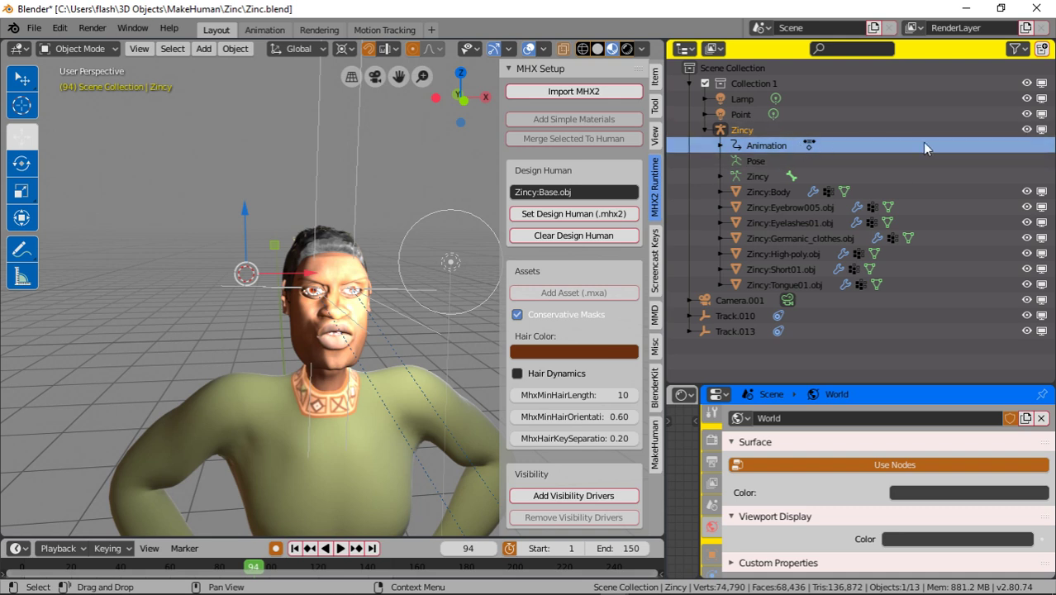
{"action": "left_click", "coordinate": [1027, 130]}
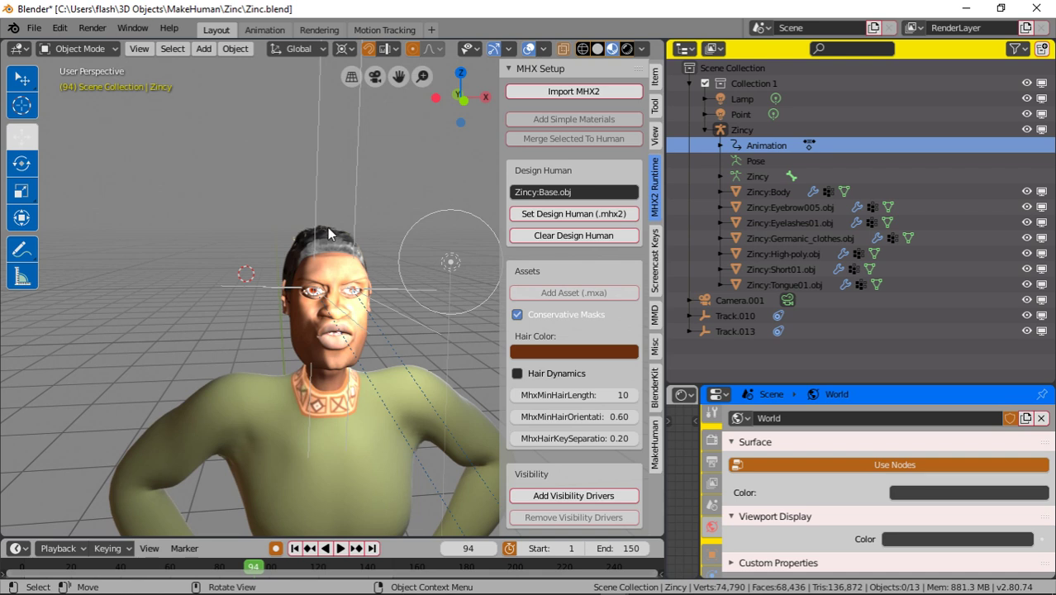
{"action": "middle_click_drag", "start_coordinate": [327, 227], "coordinate": [289, 219]}
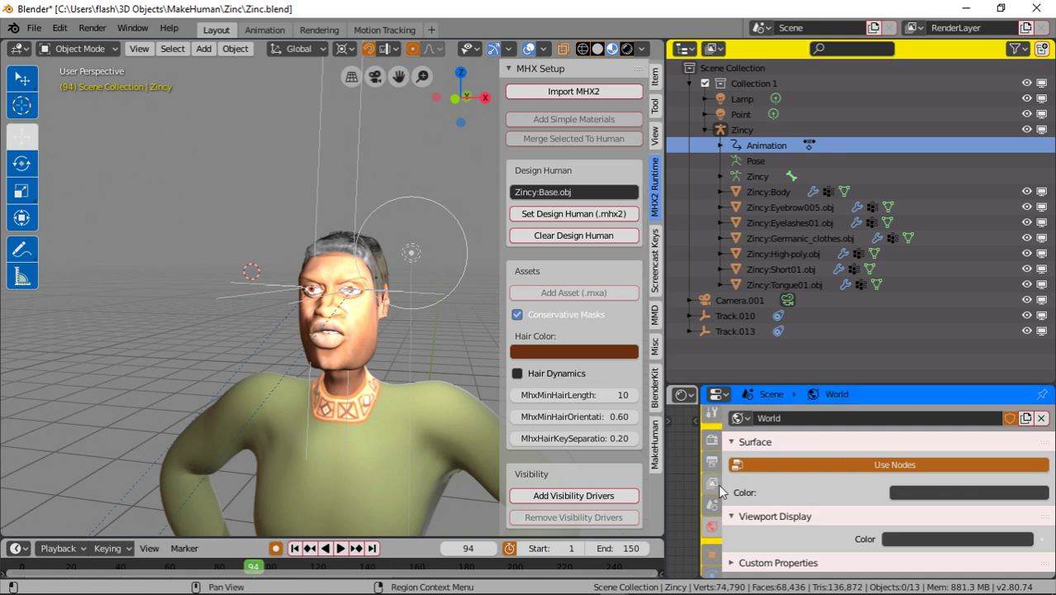
Enlarge the Properties editor and set the Zincy armature's viewport display to Octahedral bones, keeping In Front enabled.
{"action": "scroll", "coordinate": [719, 488], "scroll_direction": "down", "scroll_amount": 2}
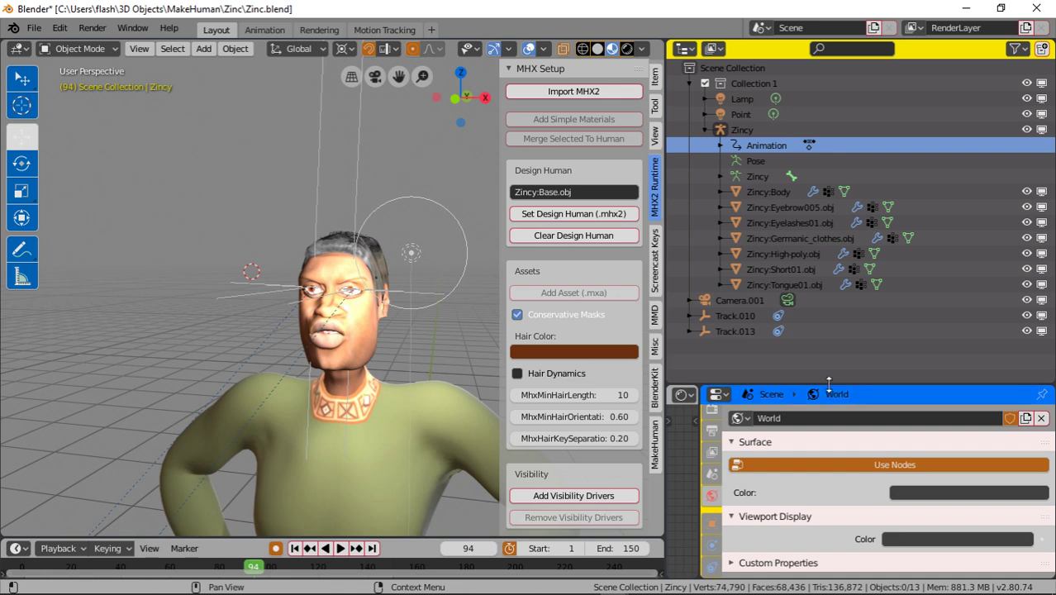
{"action": "left_click_drag", "start_coordinate": [829, 384], "coordinate": [829, 203]}
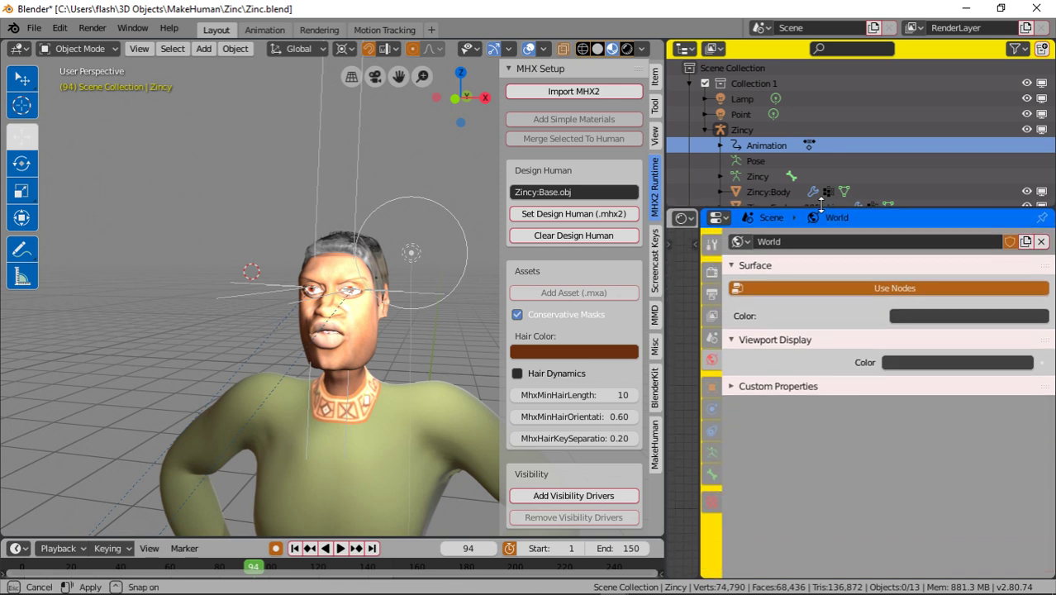
{"action": "left_click", "coordinate": [711, 471]}
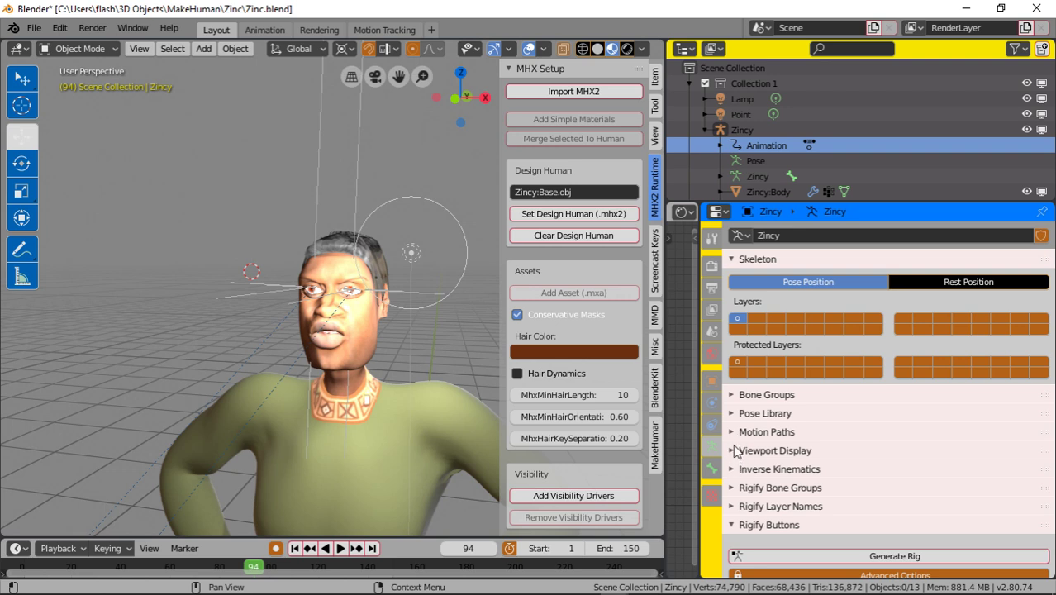
{"action": "left_click", "coordinate": [733, 451]}
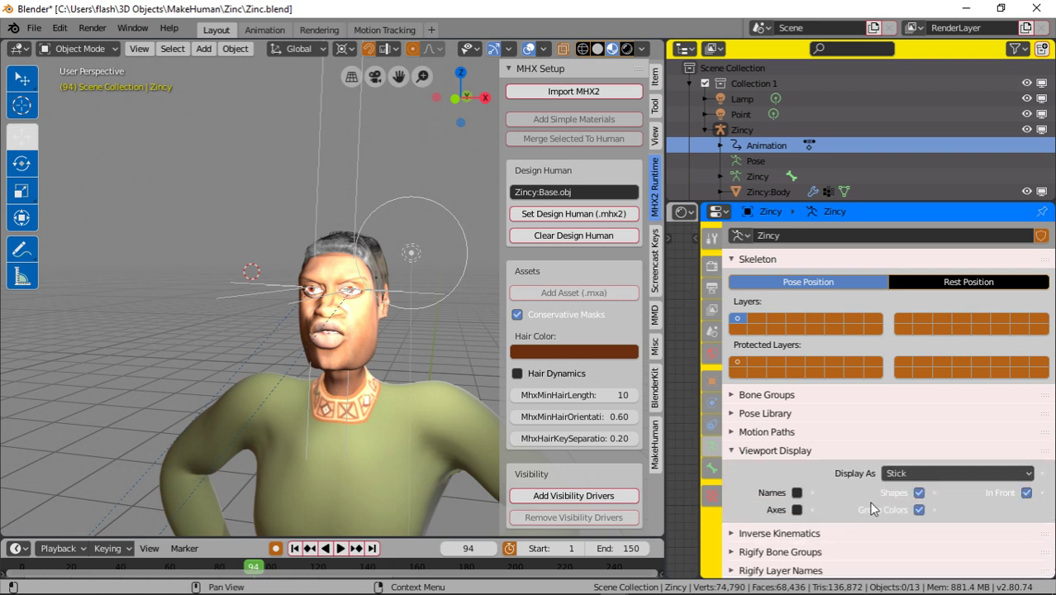
{"action": "left_click", "coordinate": [1026, 493]}
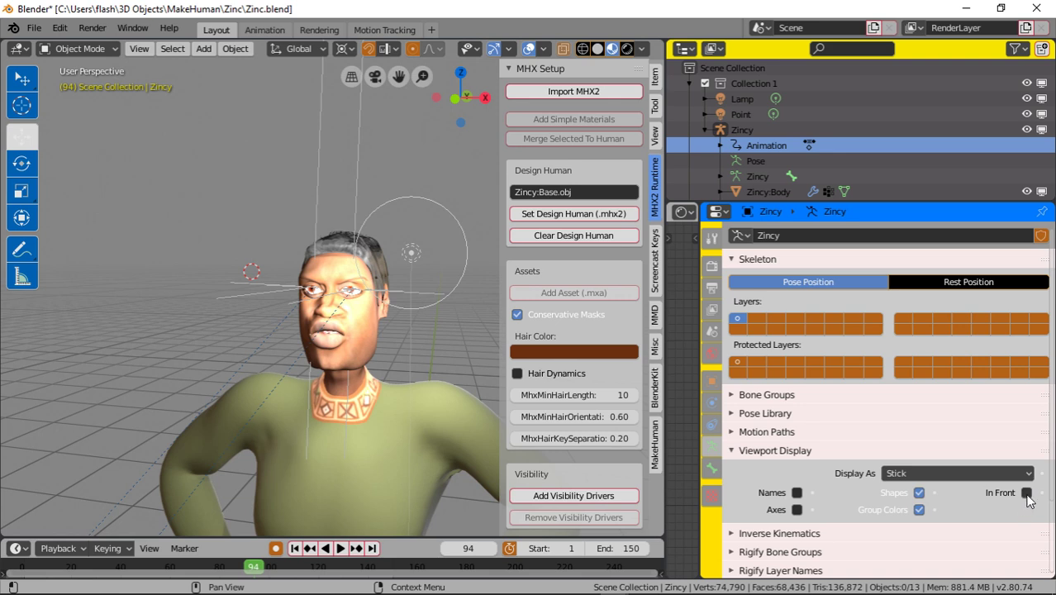
{"action": "left_click", "coordinate": [1026, 494]}
{"action": "left_click", "coordinate": [1028, 474]}
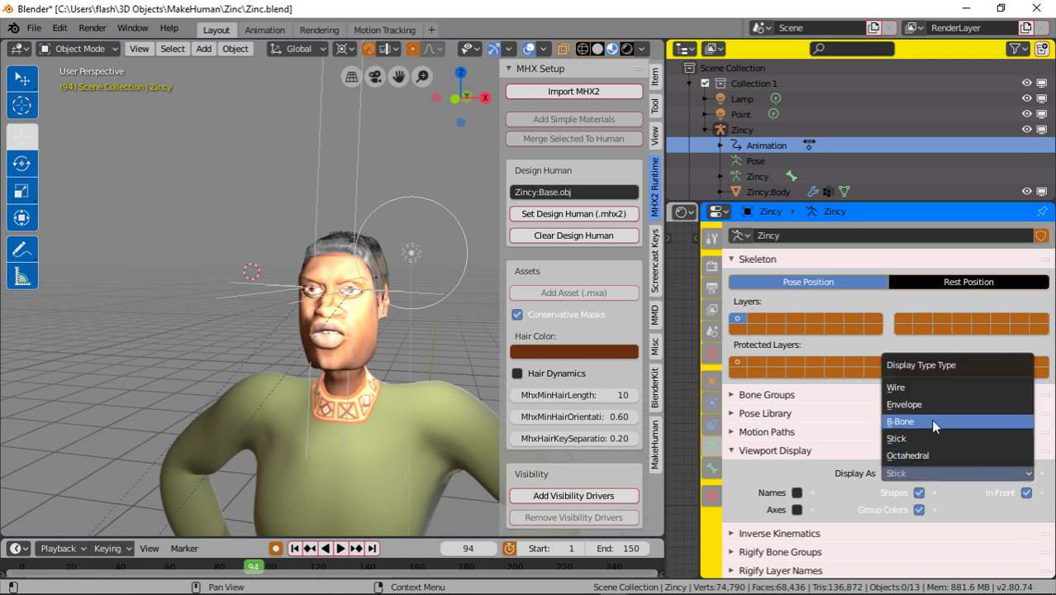
{"action": "left_click", "coordinate": [919, 457]}
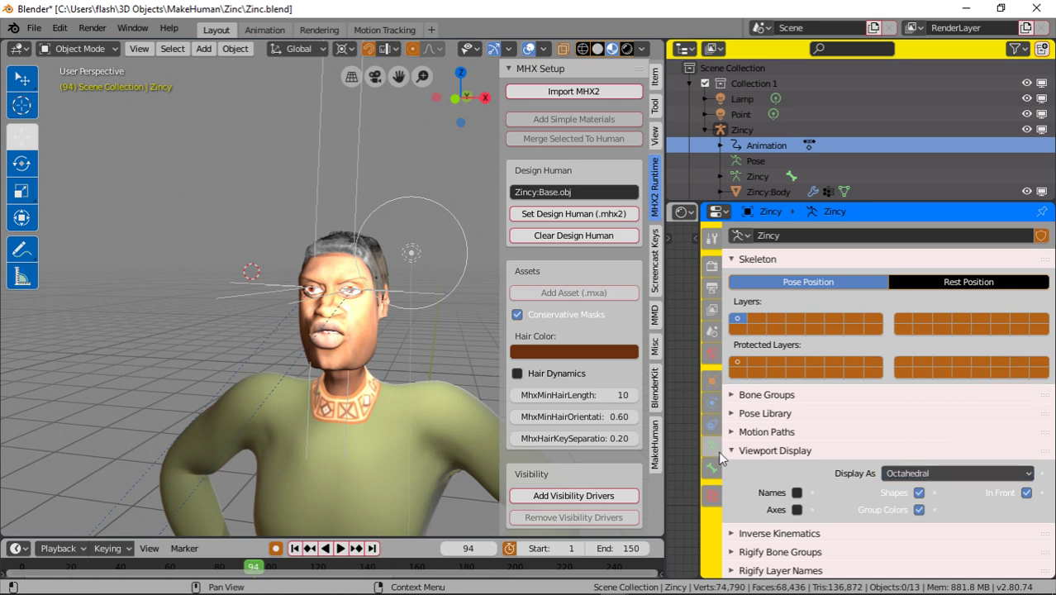
Select the Zincy armature, switch it to Pose Mode and reveal all its hidden bones.
{"action": "middle_click_drag", "start_coordinate": [356, 357], "coordinate": [248, 314]}
{"action": "scroll", "coordinate": [330, 379], "scroll_direction": "down", "scroll_amount": 3}
{"action": "scroll", "coordinate": [330, 379], "scroll_direction": "up", "scroll_amount": 3}
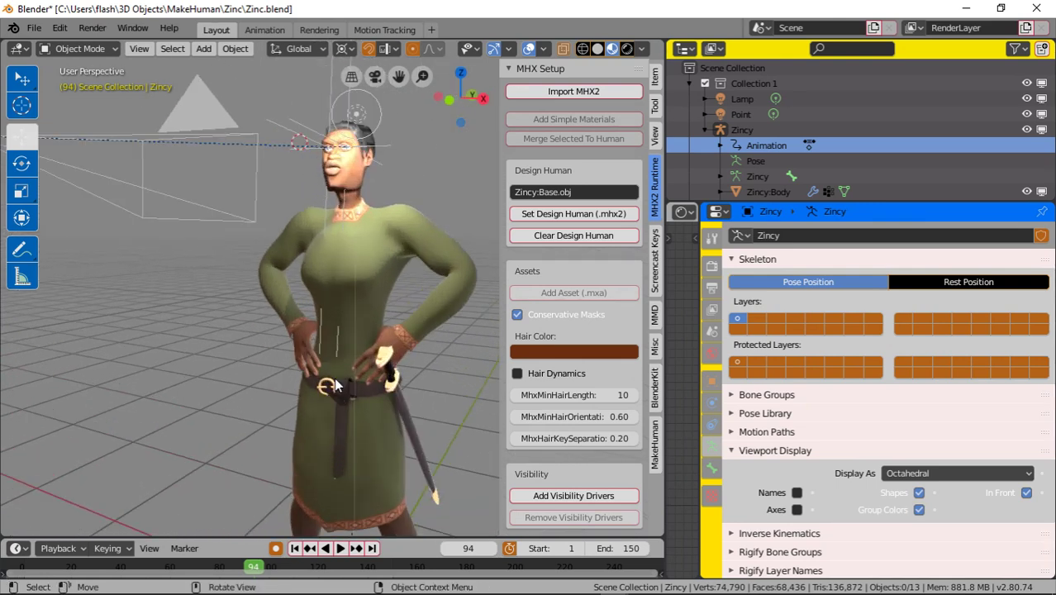
{"action": "scroll", "coordinate": [344, 303], "scroll_direction": "up", "scroll_amount": 2}
{"action": "scroll", "coordinate": [342, 285], "scroll_direction": "down", "scroll_amount": 2}
{"action": "middle_click_drag", "start_coordinate": [342, 285], "coordinate": [301, 297]}
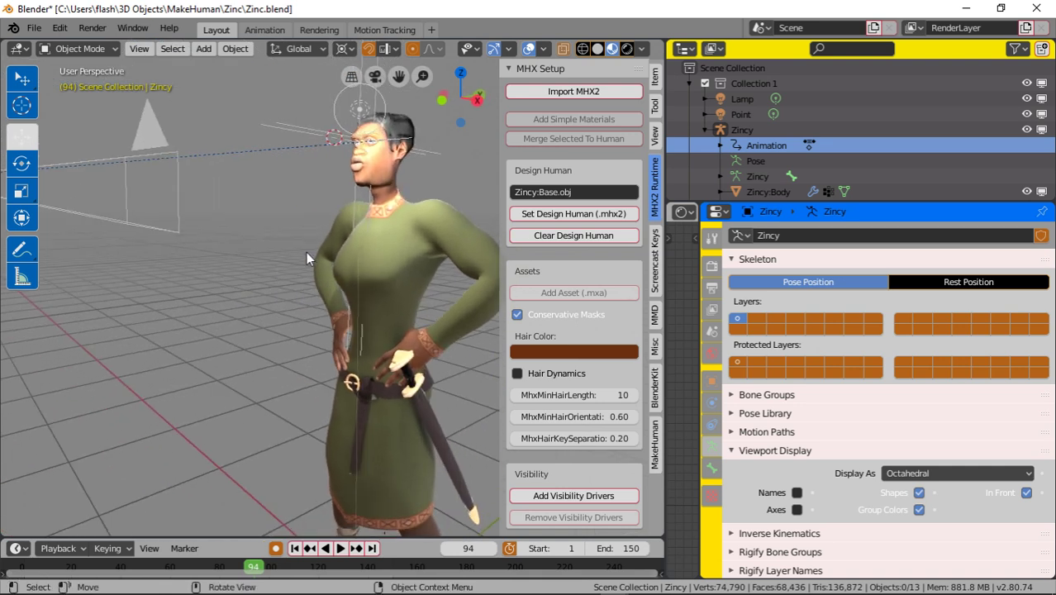
{"action": "left_click", "coordinate": [745, 130]}
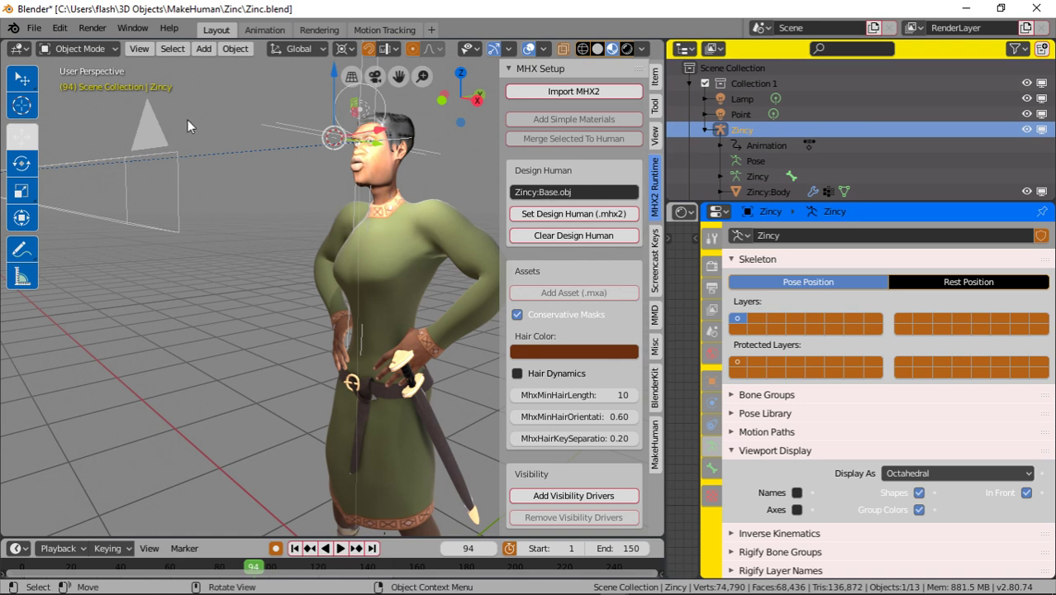
{"action": "left_click", "coordinate": [82, 46]}
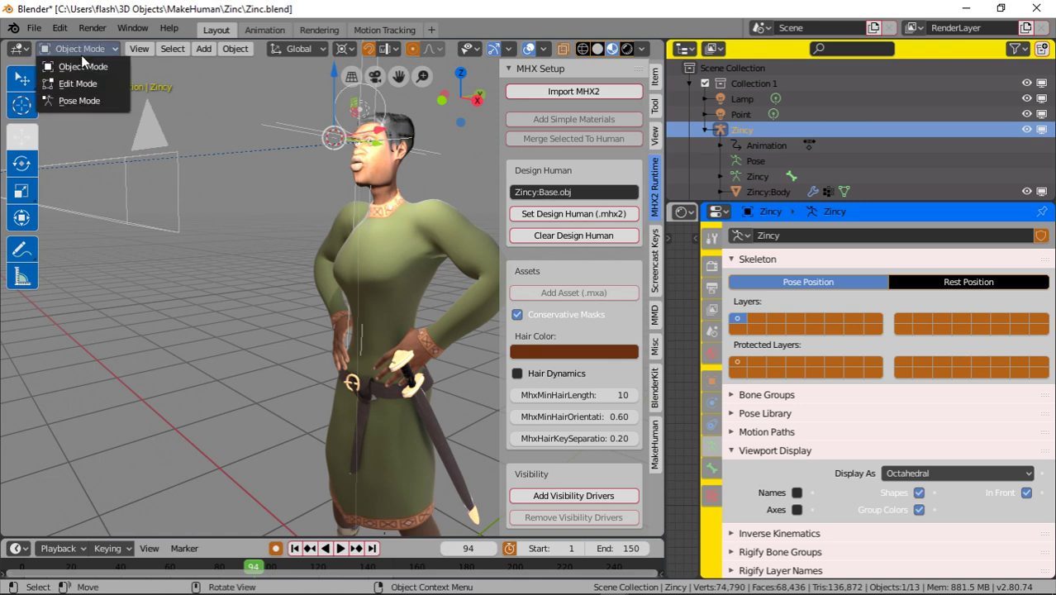
{"action": "left_click", "coordinate": [85, 100]}
{"action": "middle_click_drag", "start_coordinate": [316, 205], "coordinate": [355, 227]}
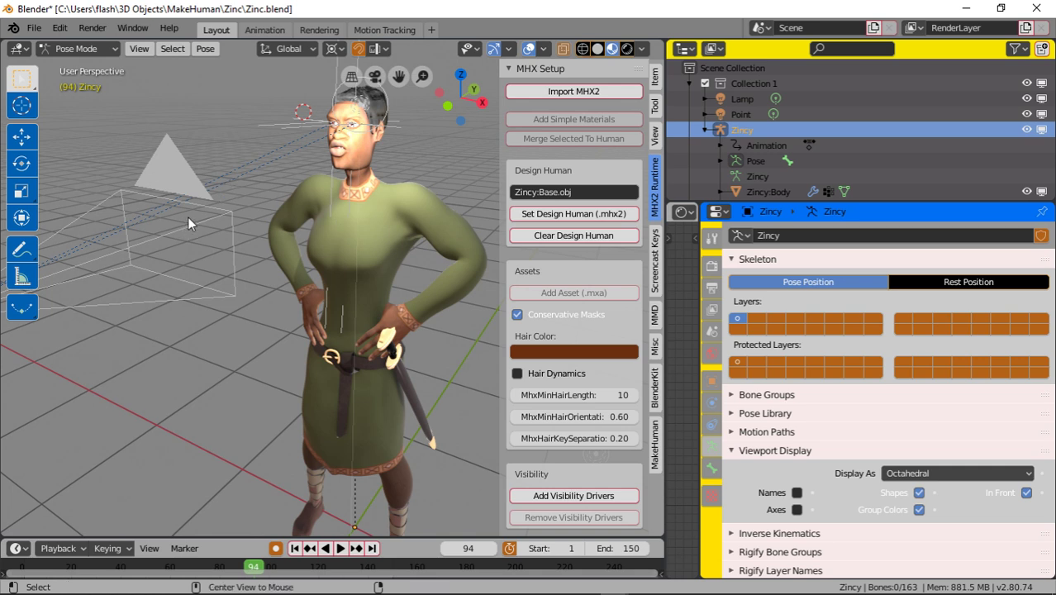
{"action": "key", "text": "alt+h"}
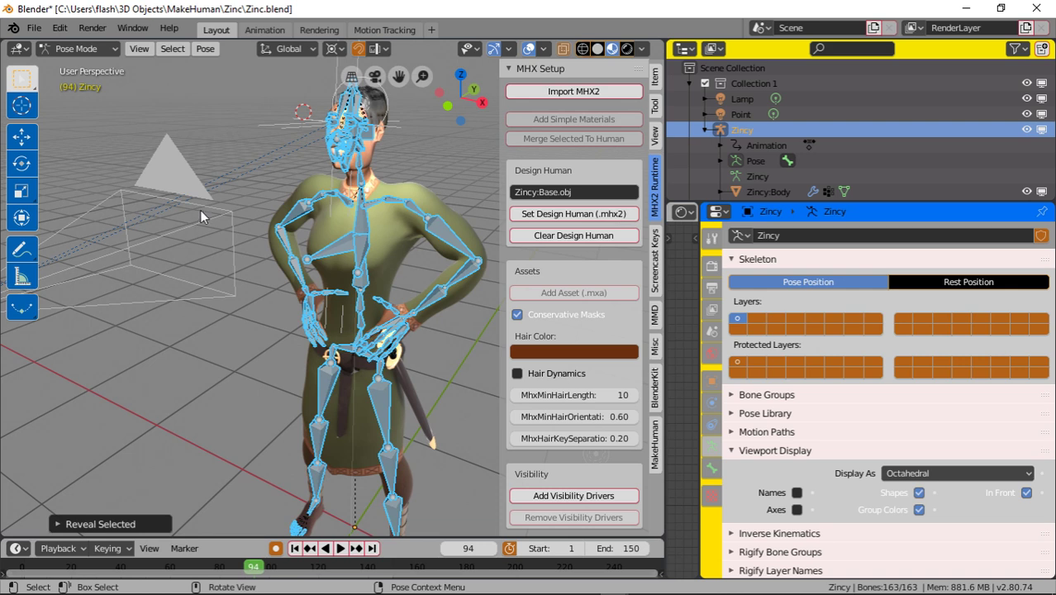
Return the armature to Object Mode and examine its facial bones up close.
{"action": "left_click", "coordinate": [105, 49]}
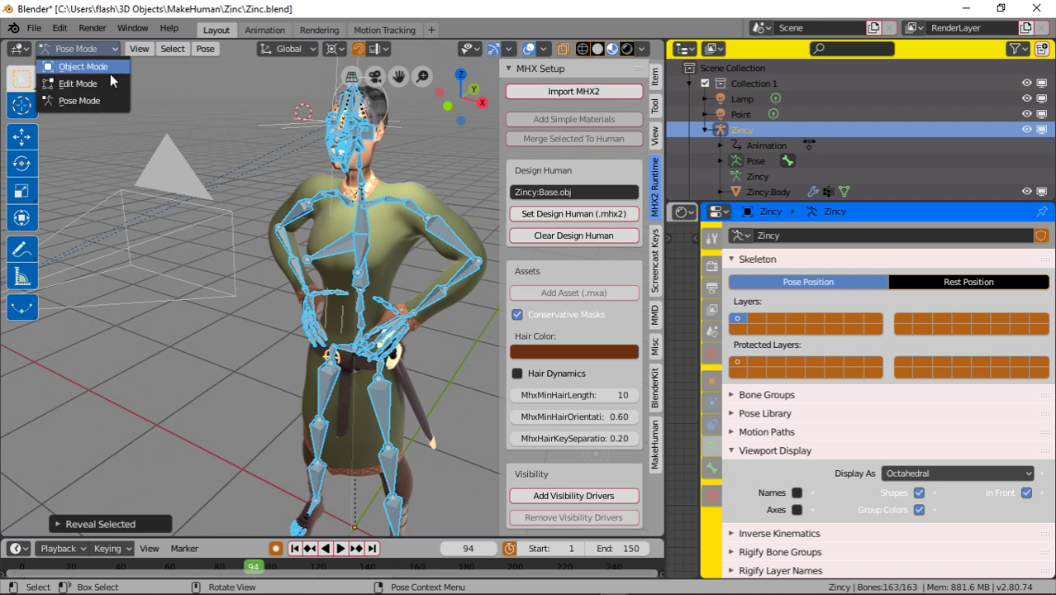
{"action": "left_click", "coordinate": [113, 72]}
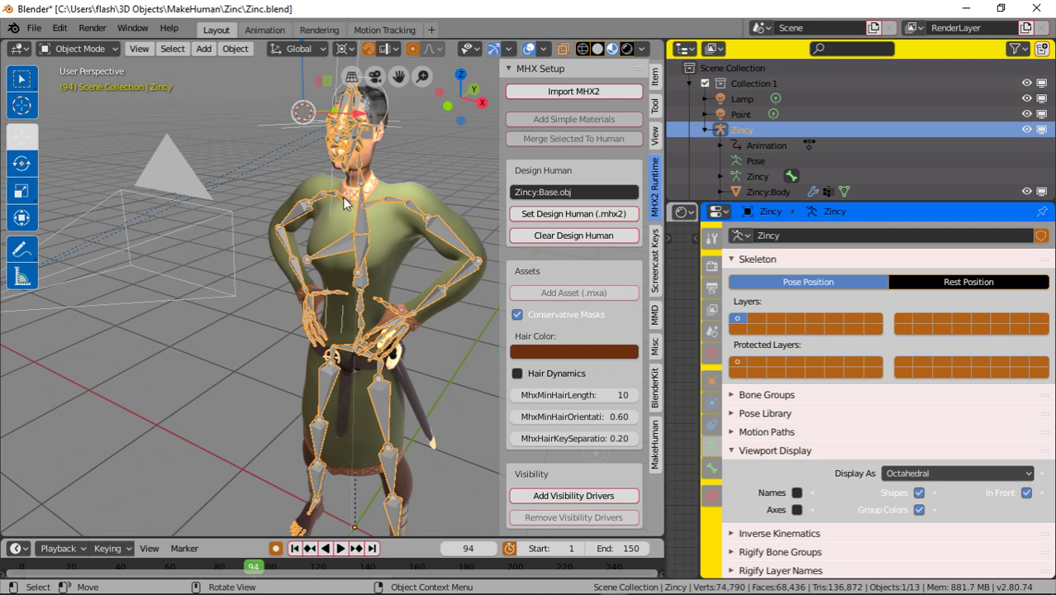
{"action": "middle_click_drag", "start_coordinate": [264, 198], "coordinate": [305, 191]}
{"action": "scroll", "coordinate": [305, 191], "scroll_direction": "up", "scroll_amount": 3}
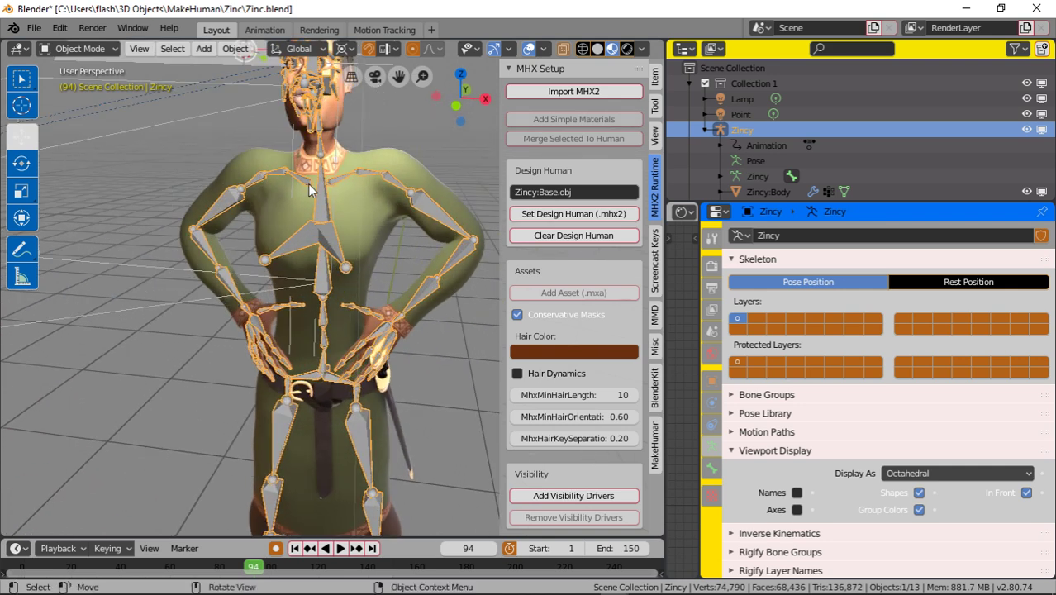
{"action": "middle_click_drag", "start_coordinate": [262, 151], "coordinate": [260, 309]}
{"action": "scroll", "coordinate": [284, 306], "scroll_direction": "up", "scroll_amount": 5}
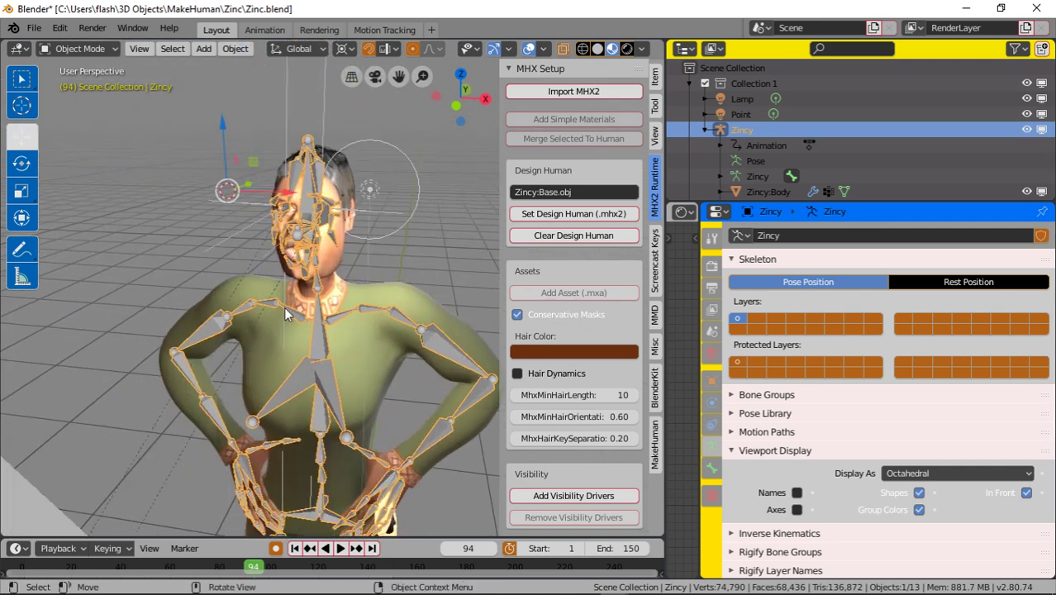
{"action": "scroll", "coordinate": [269, 286], "scroll_direction": "up", "scroll_amount": 5}
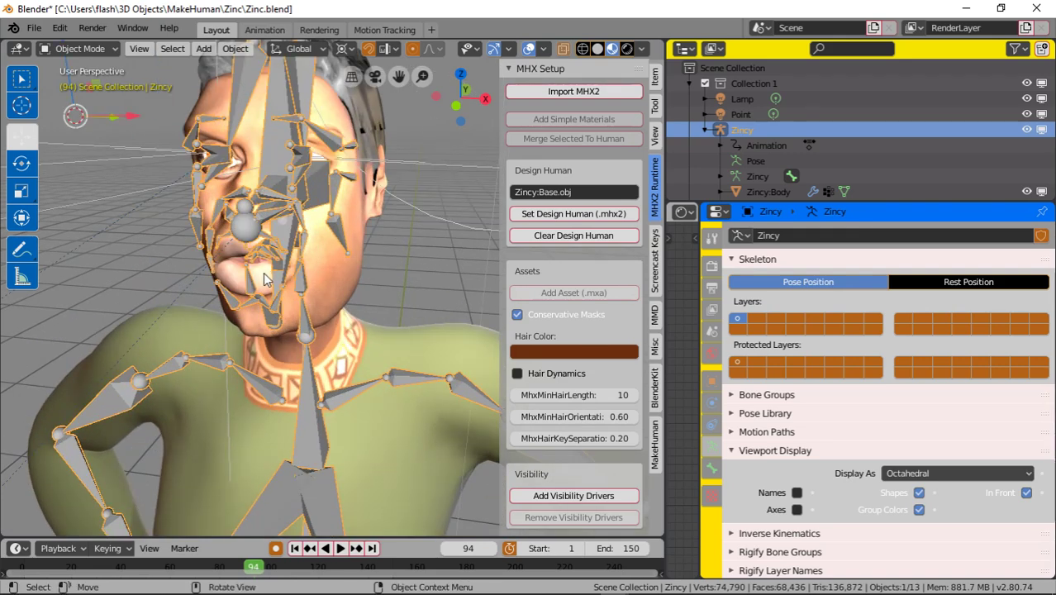
{"action": "middle_click_drag", "start_coordinate": [269, 281], "coordinate": [228, 209]}
Switch the armature to Pose Mode and select the eye.L bone.
{"action": "left_click", "coordinate": [79, 49]}
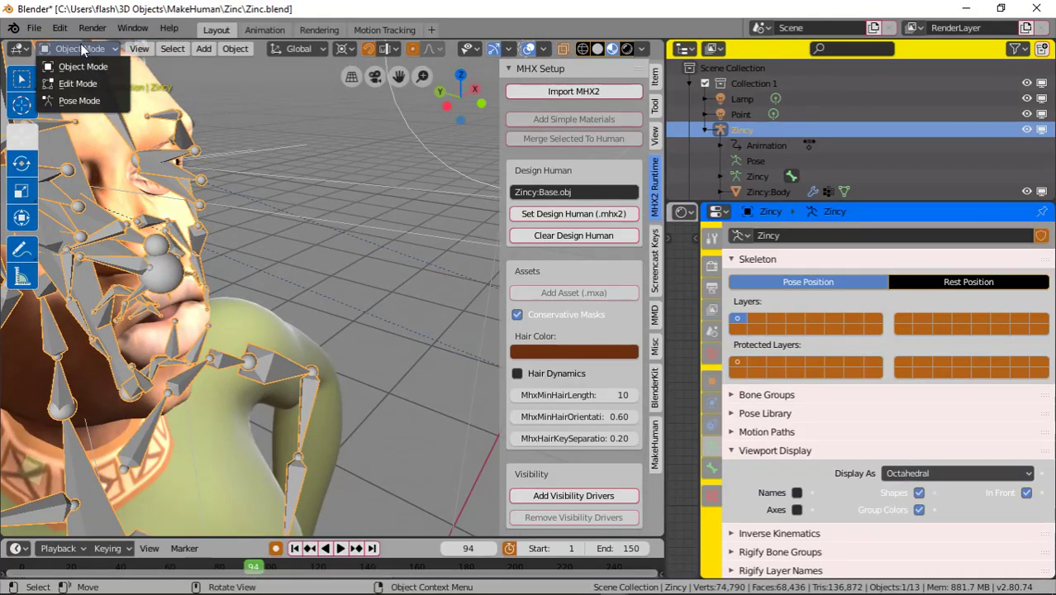
{"action": "left_click", "coordinate": [108, 101]}
{"action": "middle_click_drag", "start_coordinate": [371, 215], "coordinate": [195, 195]}
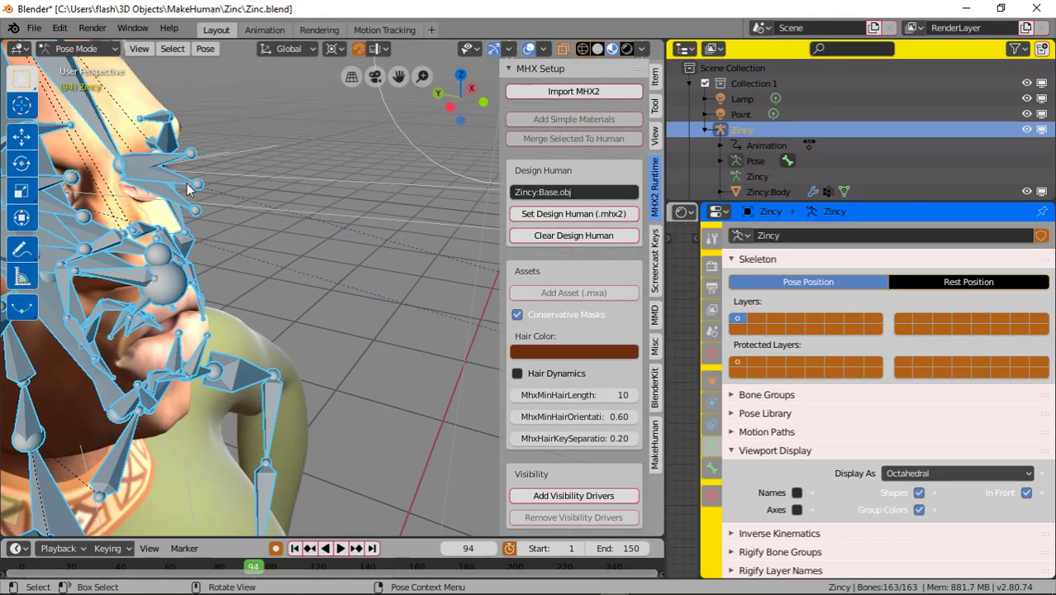
{"action": "left_click", "coordinate": [187, 187]}
{"action": "middle_click_drag", "start_coordinate": [278, 185], "coordinate": [405, 208]}
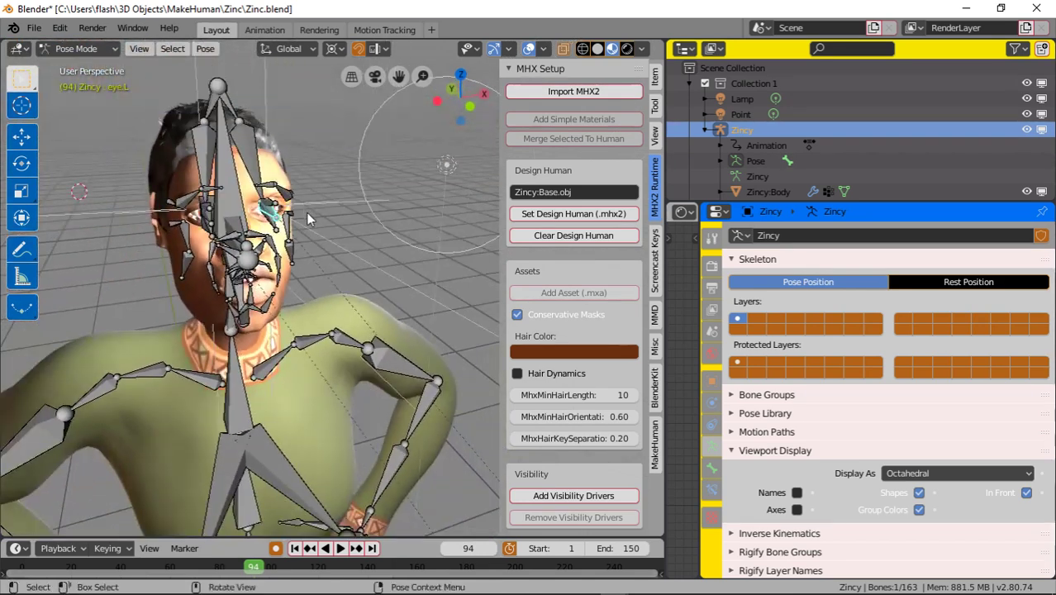
{"action": "middle_click_drag", "start_coordinate": [307, 219], "coordinate": [351, 235]}
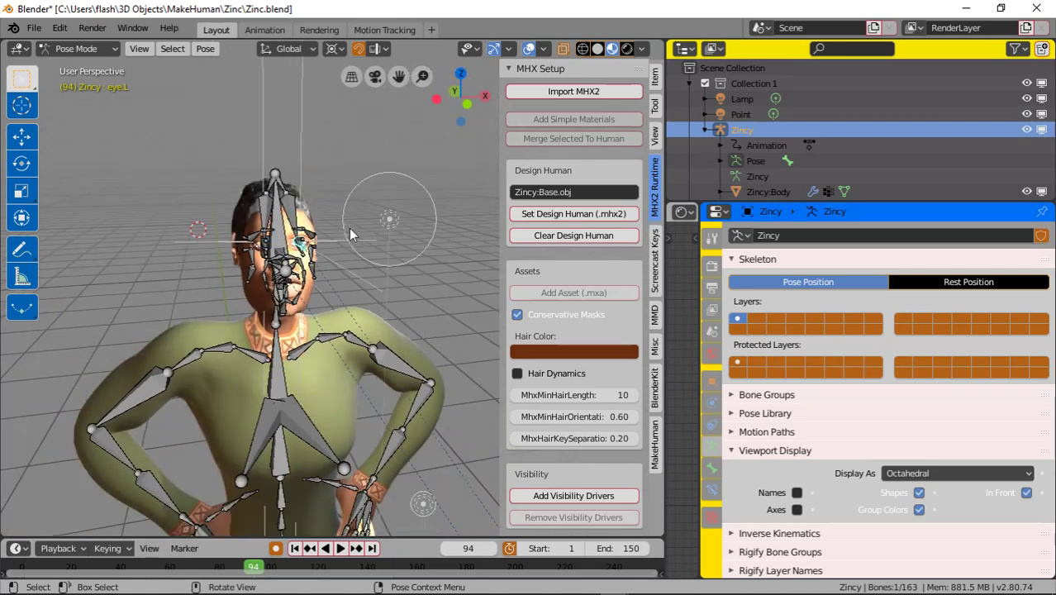
{"action": "middle_click_drag", "start_coordinate": [366, 275], "coordinate": [407, 281]}
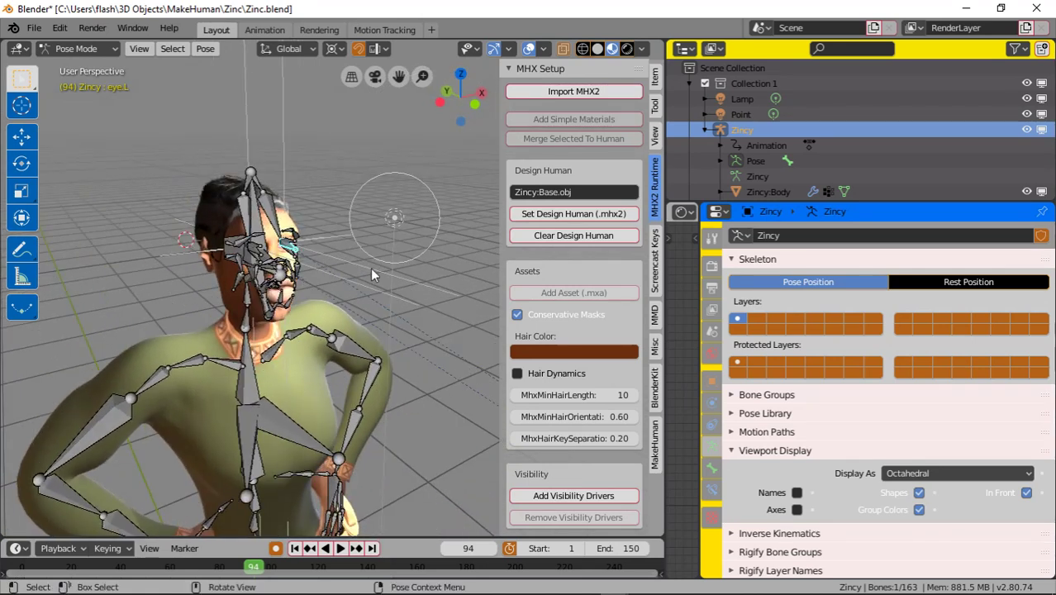
Add a Track To bone constraint to eye.L with the Track.013 empty as its target.
{"action": "left_click", "coordinate": [712, 494]}
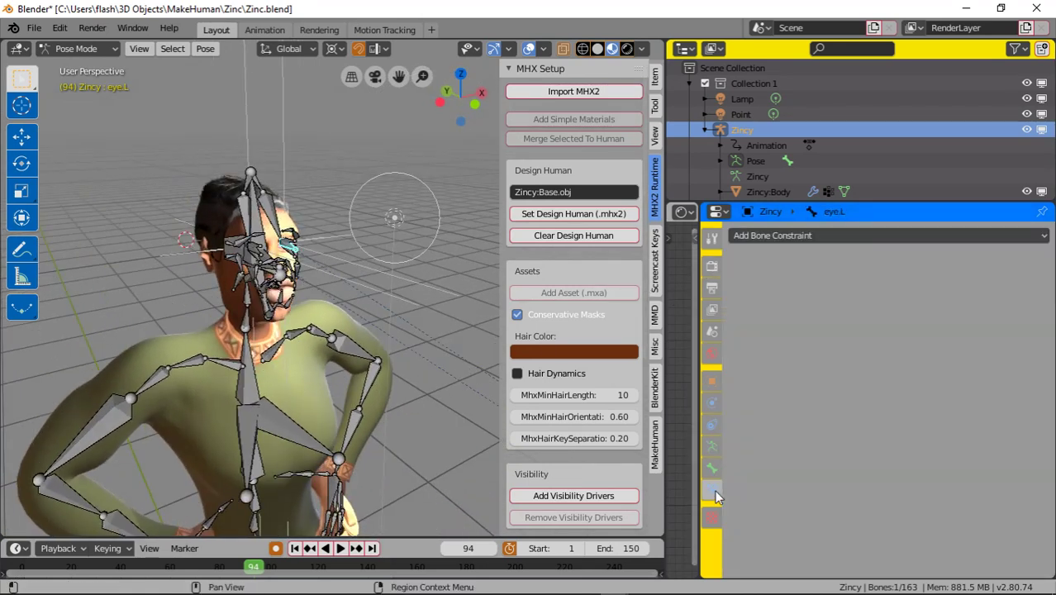
{"action": "left_click", "coordinate": [800, 236]}
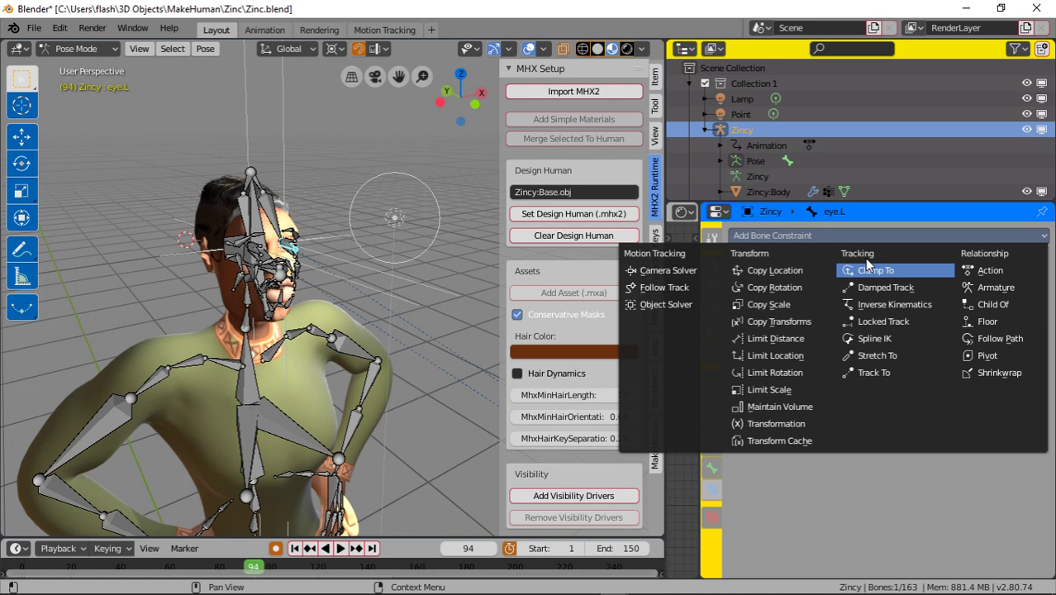
{"action": "left_click", "coordinate": [884, 378]}
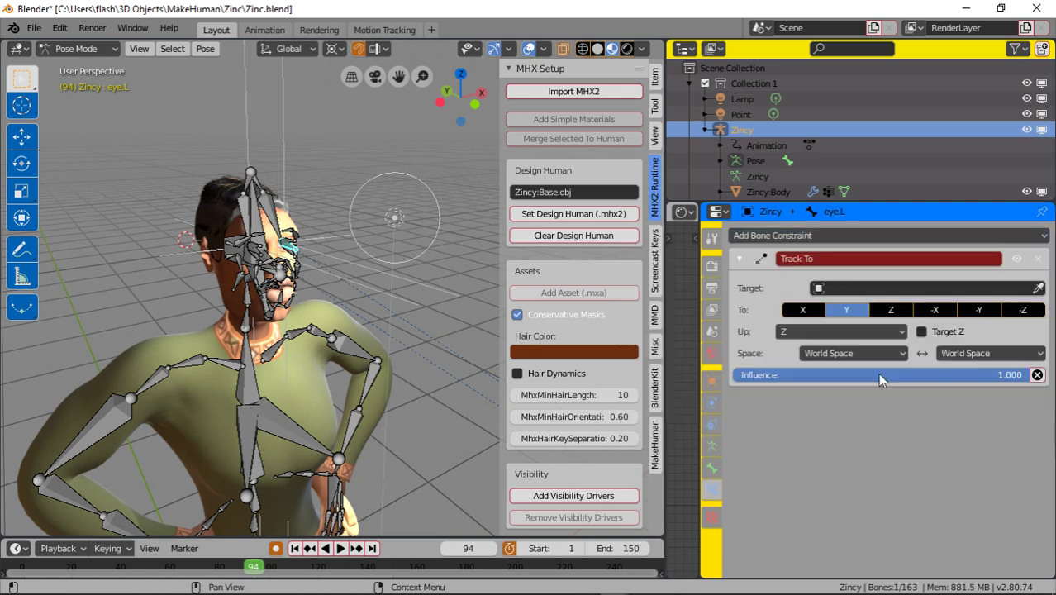
{"action": "left_click", "coordinate": [1039, 289]}
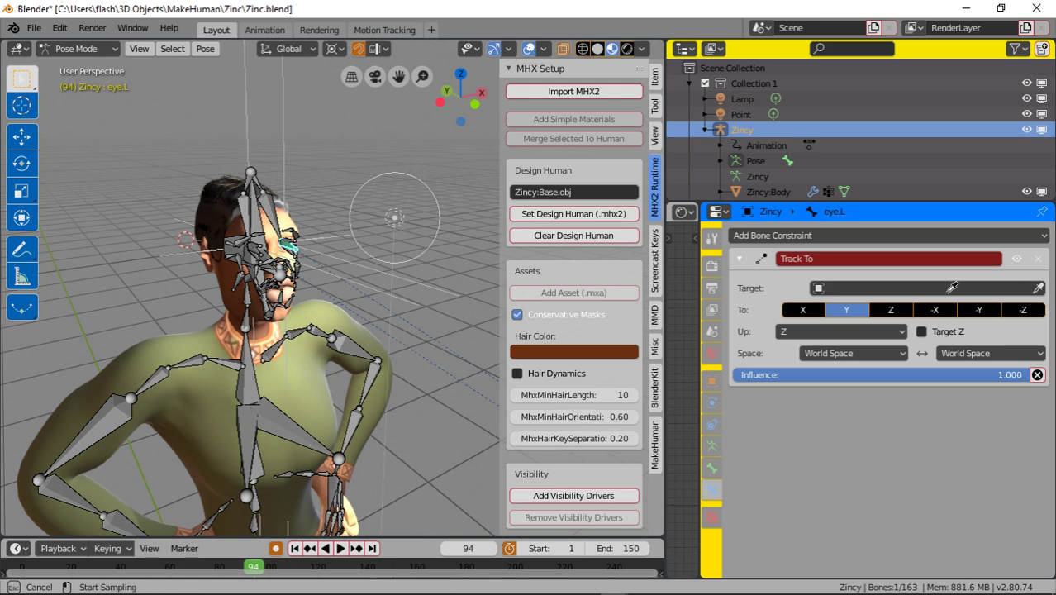
{"action": "left_click", "coordinate": [344, 259]}
Play the animation briefly to check how the left eye bone follows its tracking empty, and stop playback.
{"action": "scroll", "coordinate": [314, 270], "scroll_direction": "up", "scroll_amount": 5}
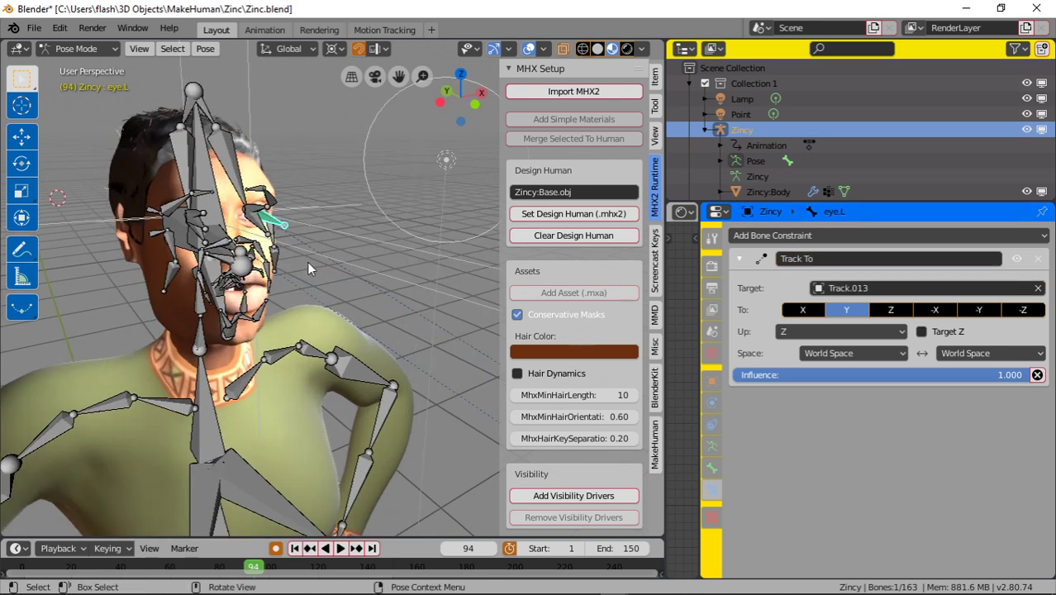
{"action": "mouse_move", "coordinate": [341, 239]}
{"action": "middle_mouse_down"}
{"action": "mouse_move", "coordinate": [312, 238]}
{"action": "mouse_move", "coordinate": [353, 243]}
{"action": "mouse_move", "coordinate": [396, 227]}
{"action": "mouse_move", "coordinate": [319, 232]}
{"action": "mouse_move", "coordinate": [364, 229]}
{"action": "mouse_move", "coordinate": [339, 234]}
{"action": "middle_mouse_up"}
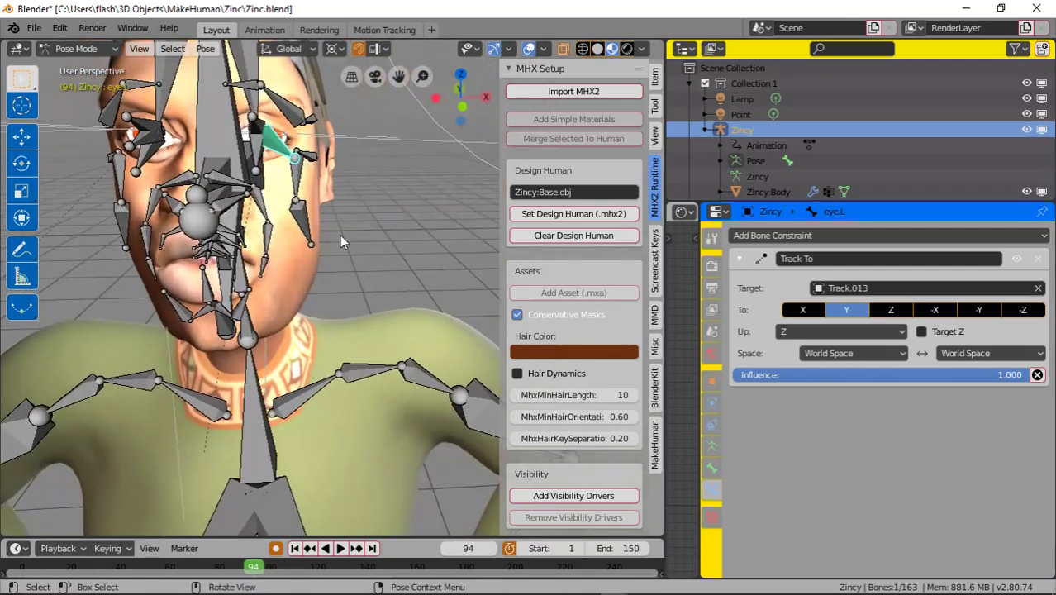
{"action": "left_click", "coordinate": [340, 549]}
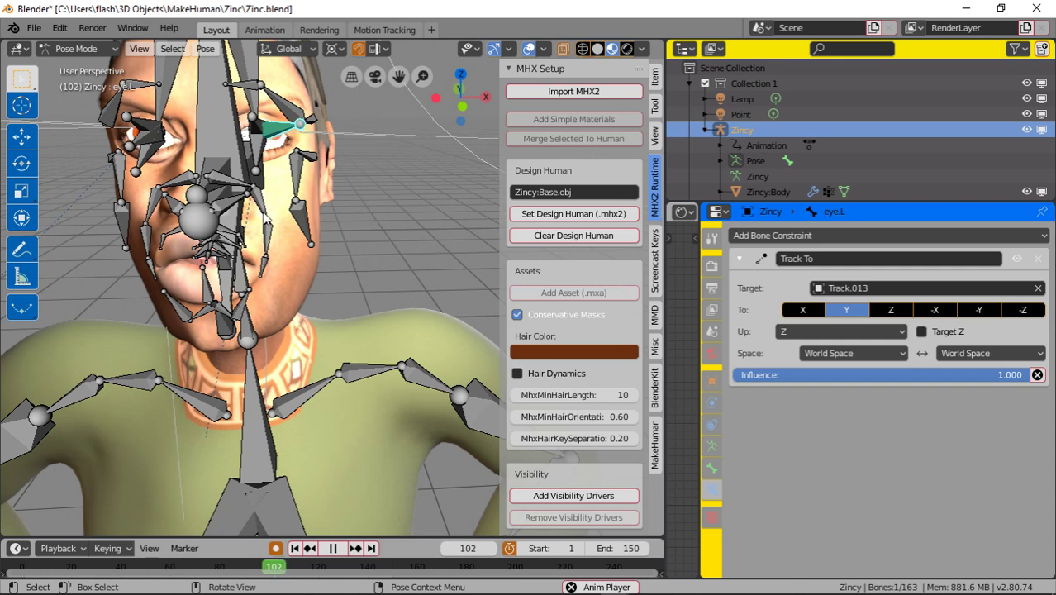
{"action": "left_click", "coordinate": [246, 186]}
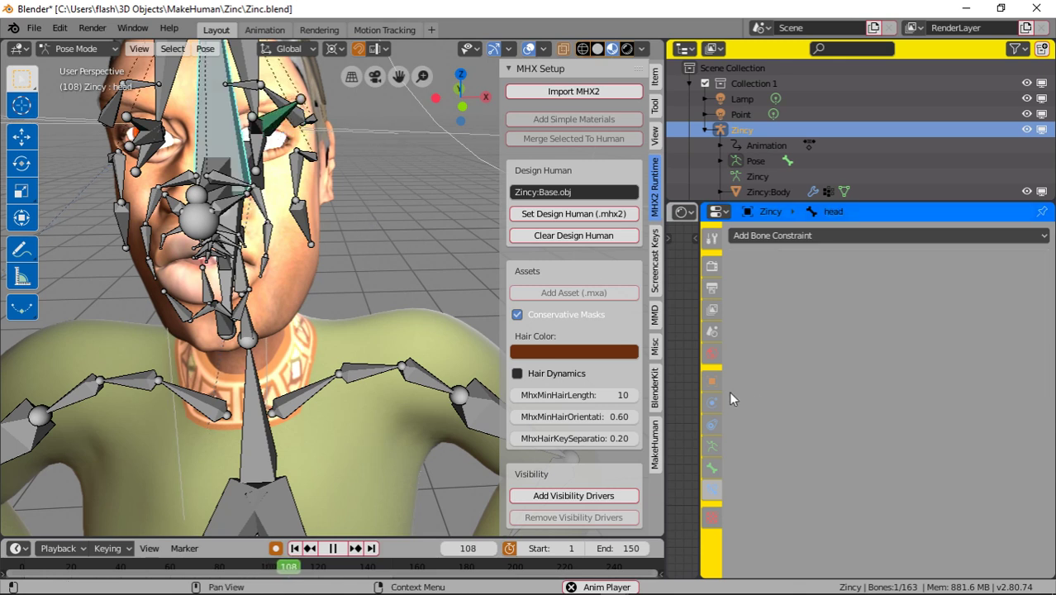
{"action": "left_click", "coordinate": [332, 548]}
Return to Object Mode and turn off In Front in the Zincy armature's viewport display.
{"action": "left_click", "coordinate": [99, 49]}
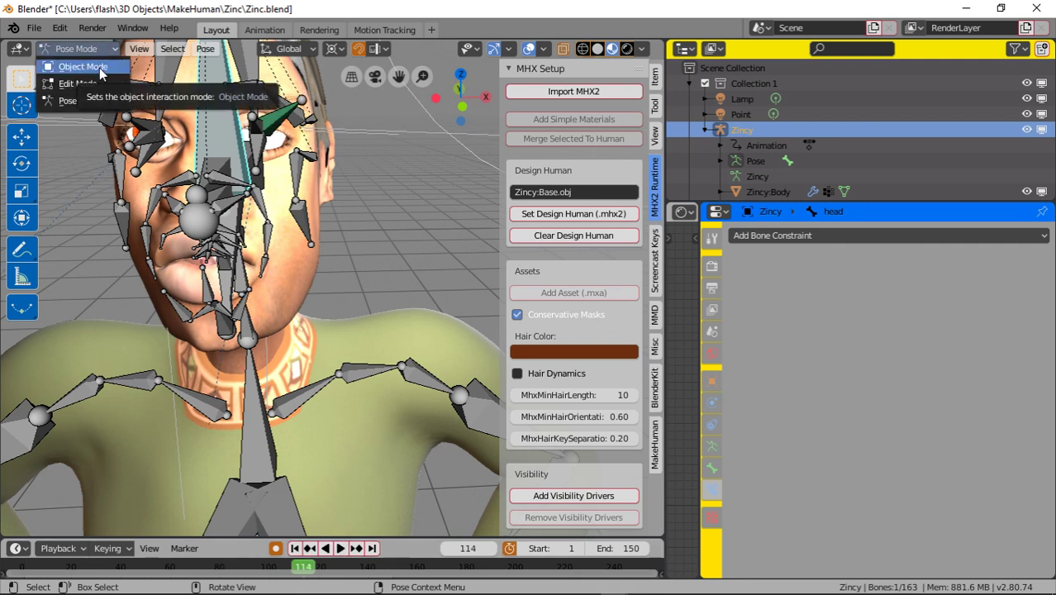
{"action": "left_click", "coordinate": [83, 66]}
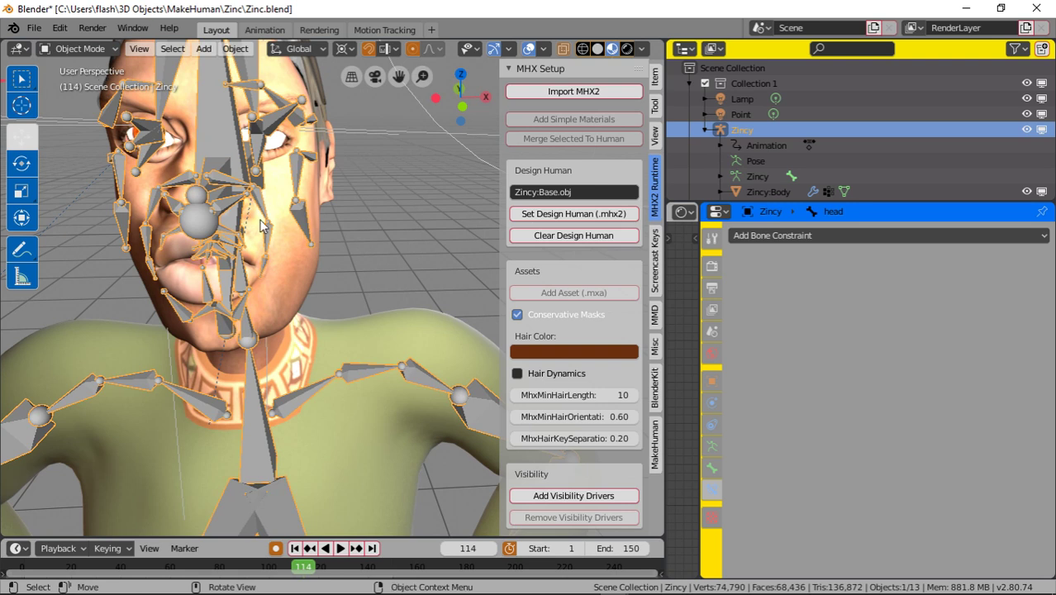
{"action": "left_click", "coordinate": [712, 447]}
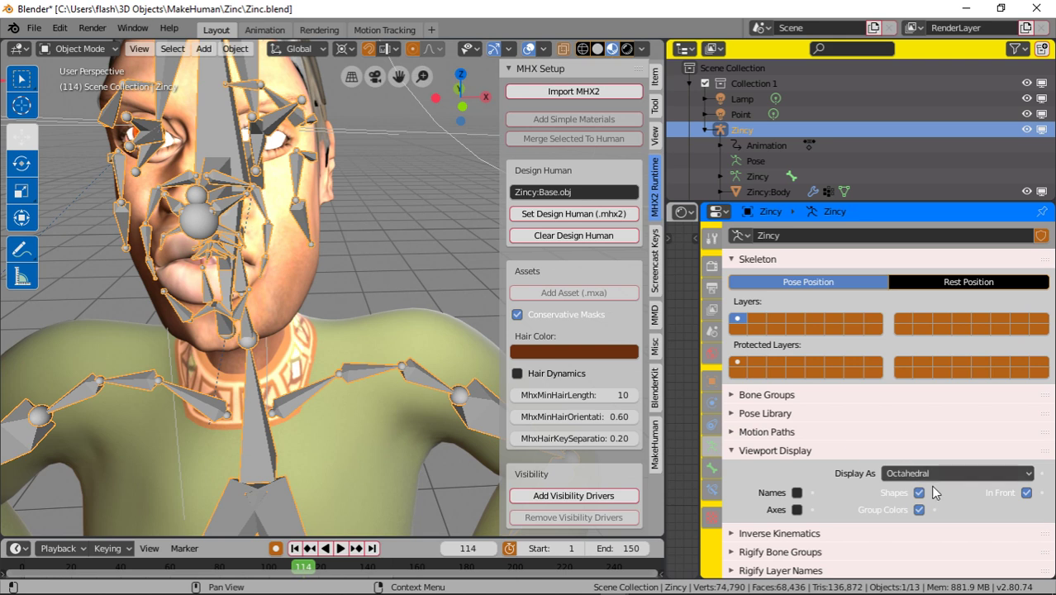
{"action": "left_click", "coordinate": [1027, 492]}
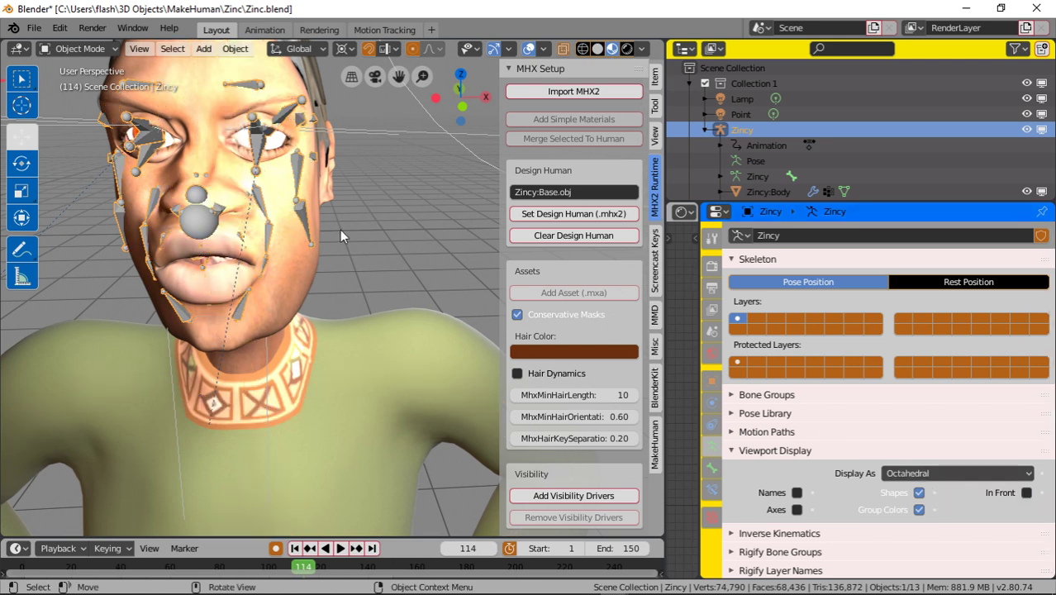
Hide the Zincy armature and play the animation to check the left eye's tracking.
{"action": "key", "text": "h"}
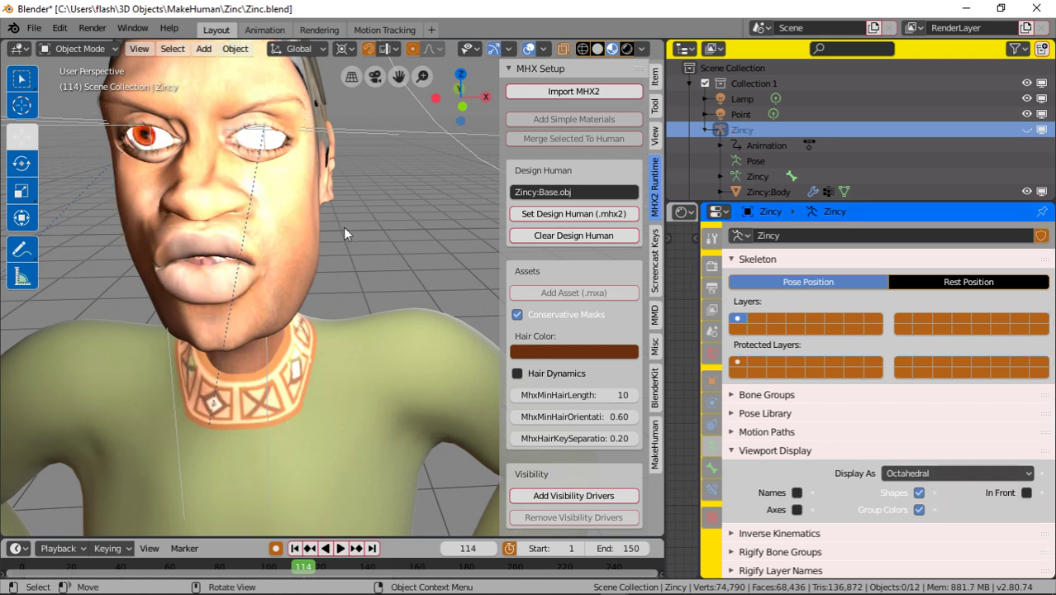
{"action": "key", "text": "space"}
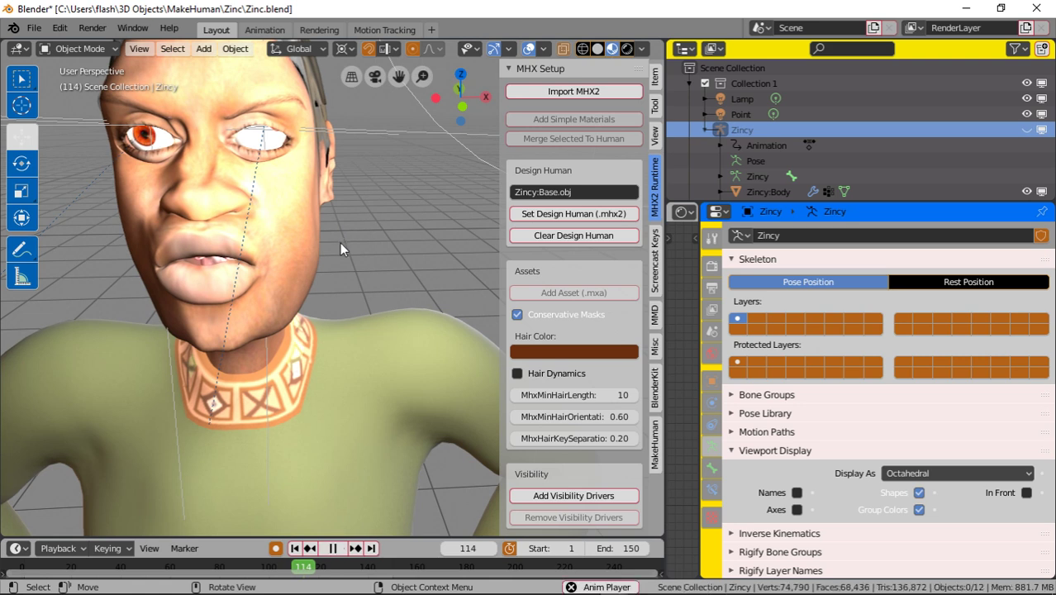